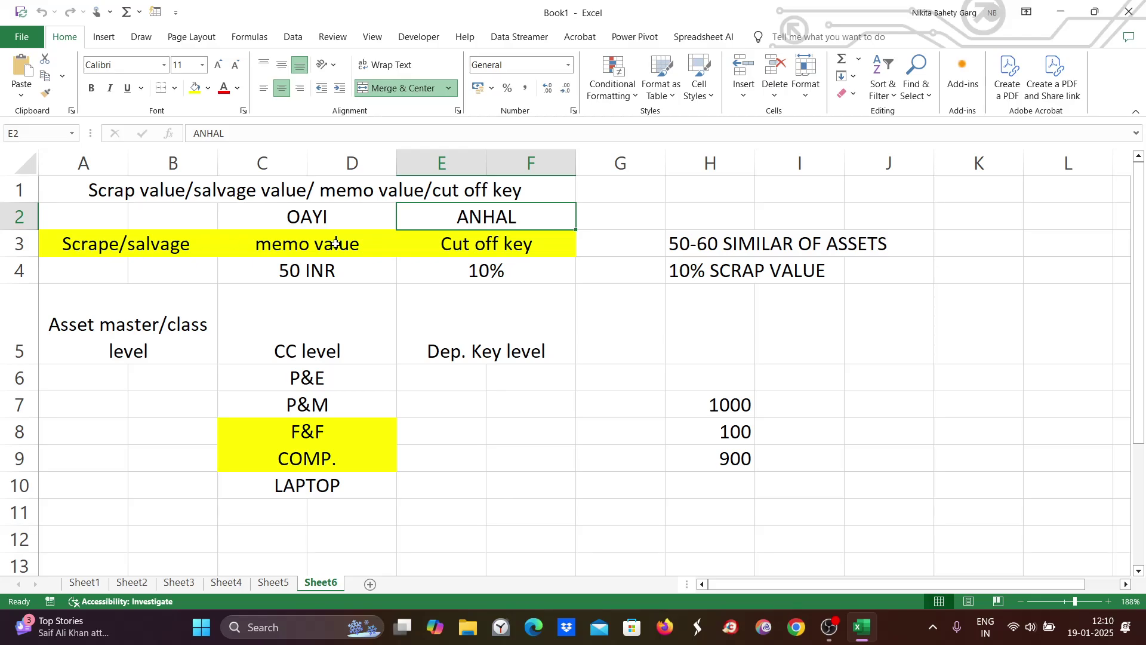
Step: Review the Scrape/salvage, memo value and Cut off key headings on Sheet6, then add Sheet7
left_click(86, 242)
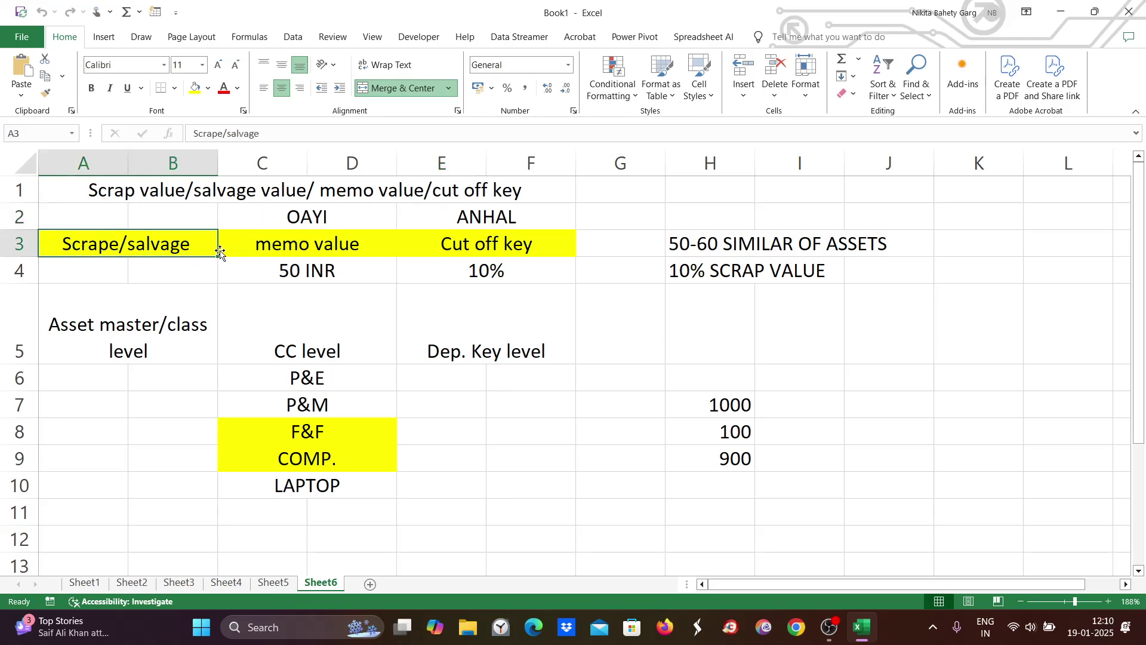
left_click(321, 243)
left_click(490, 243)
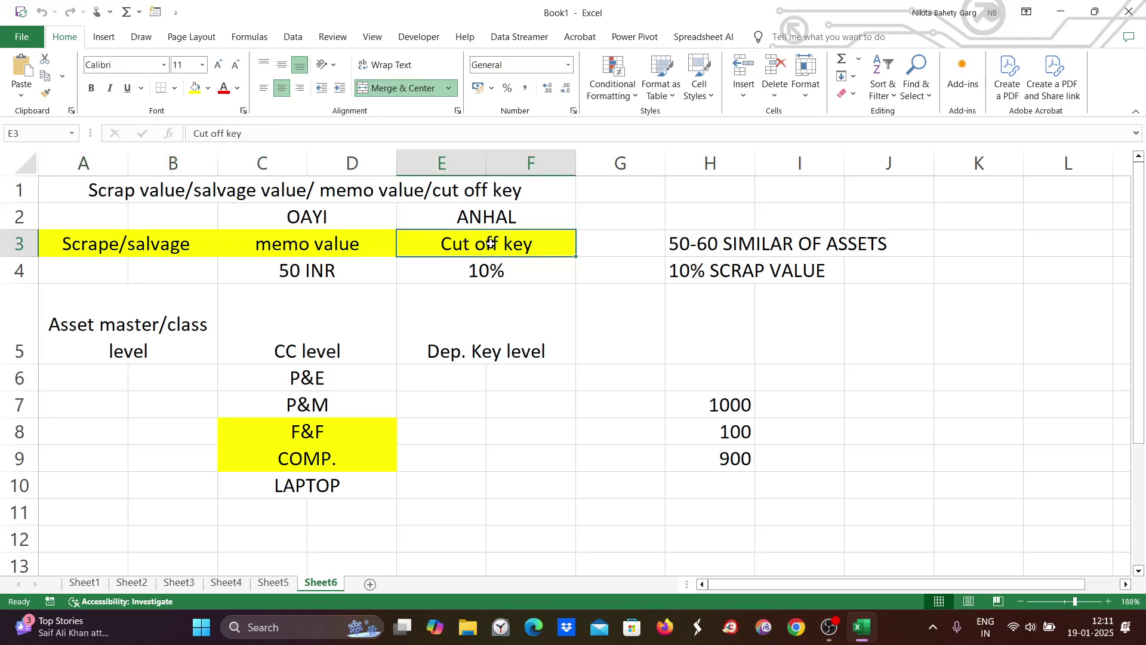
left_click(113, 244)
left_click(301, 242)
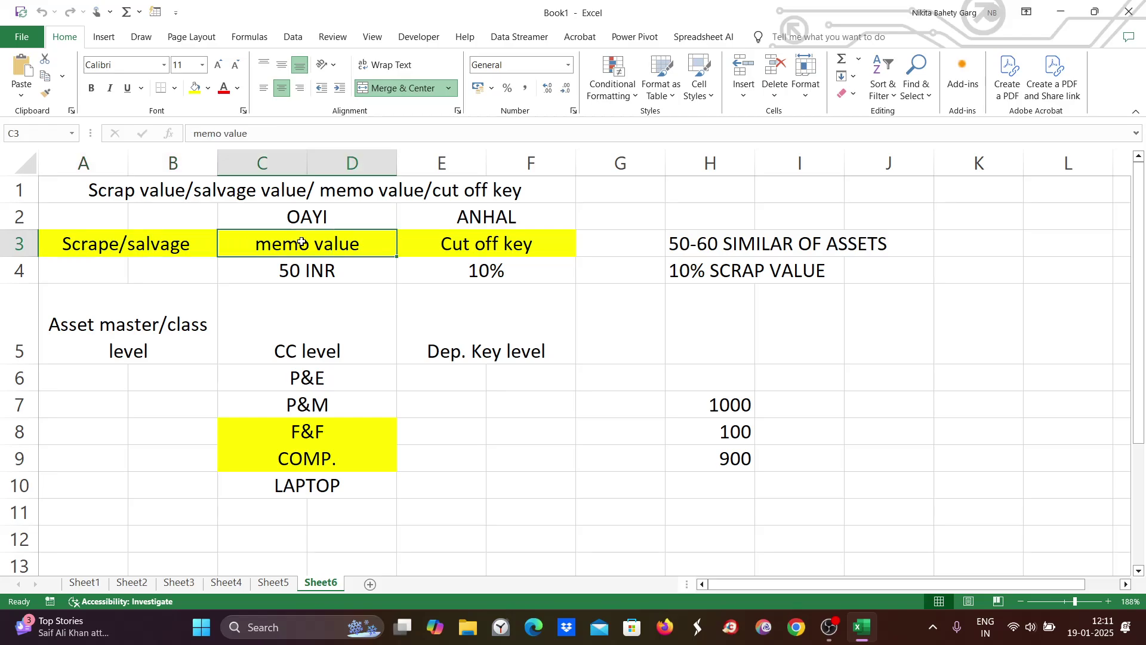
left_click(496, 243)
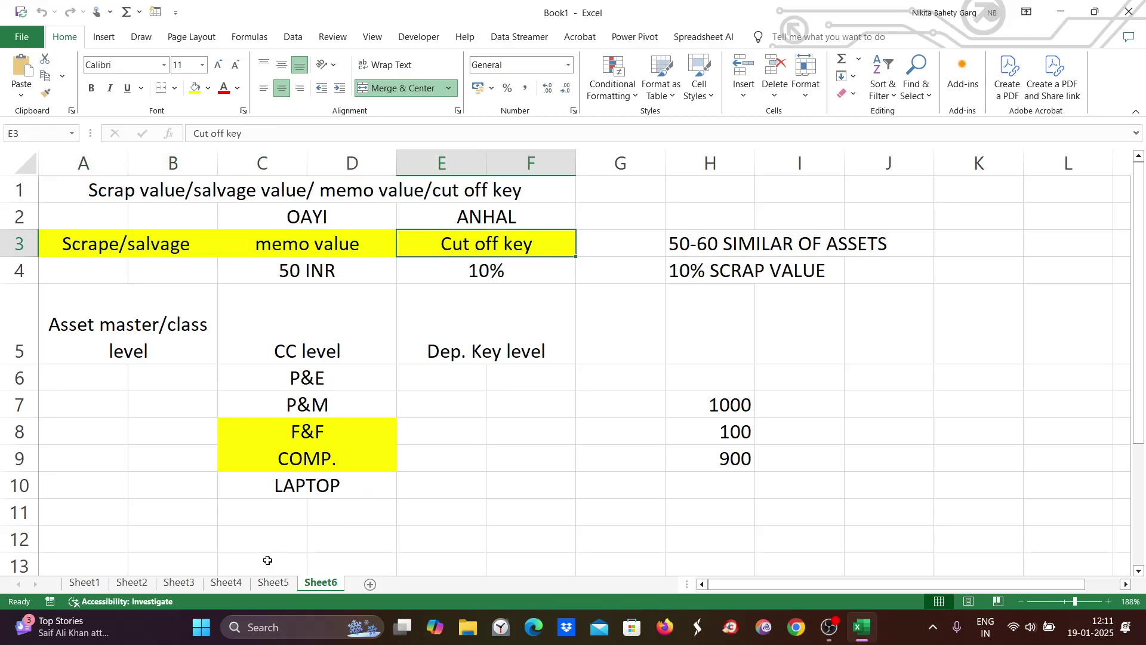
left_click(370, 584)
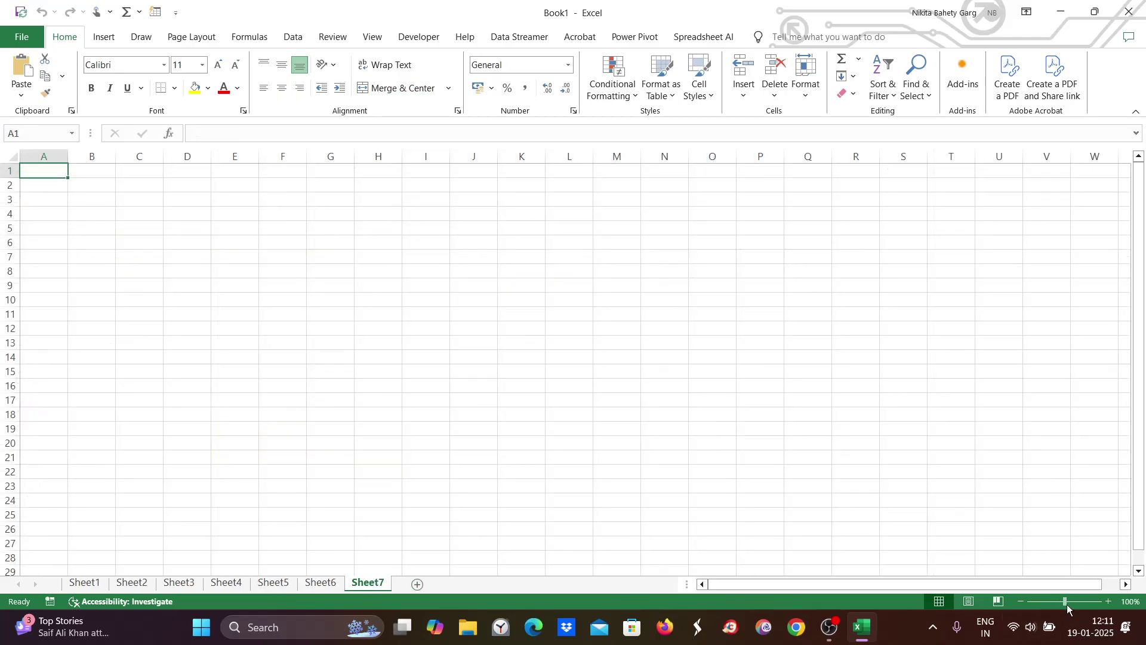
Step: Zoom the sheet to 225% and enter 'Written Down Value Method' in A1
left_click_drag(1064, 601, 1080, 602)
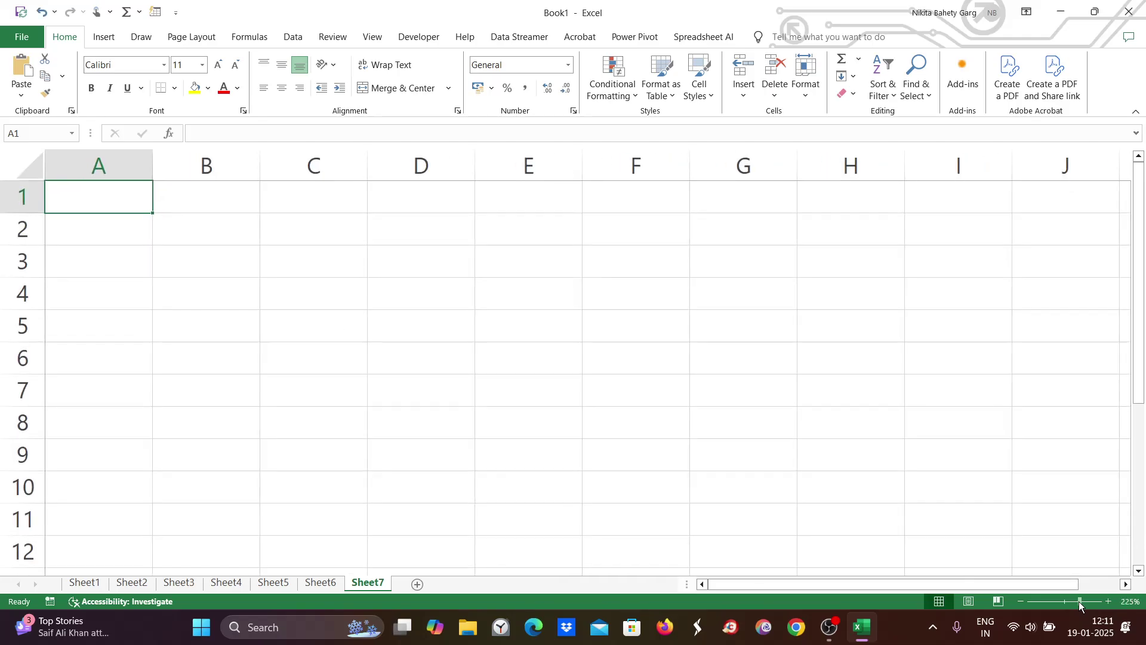
double_click(72, 205)
type("W")
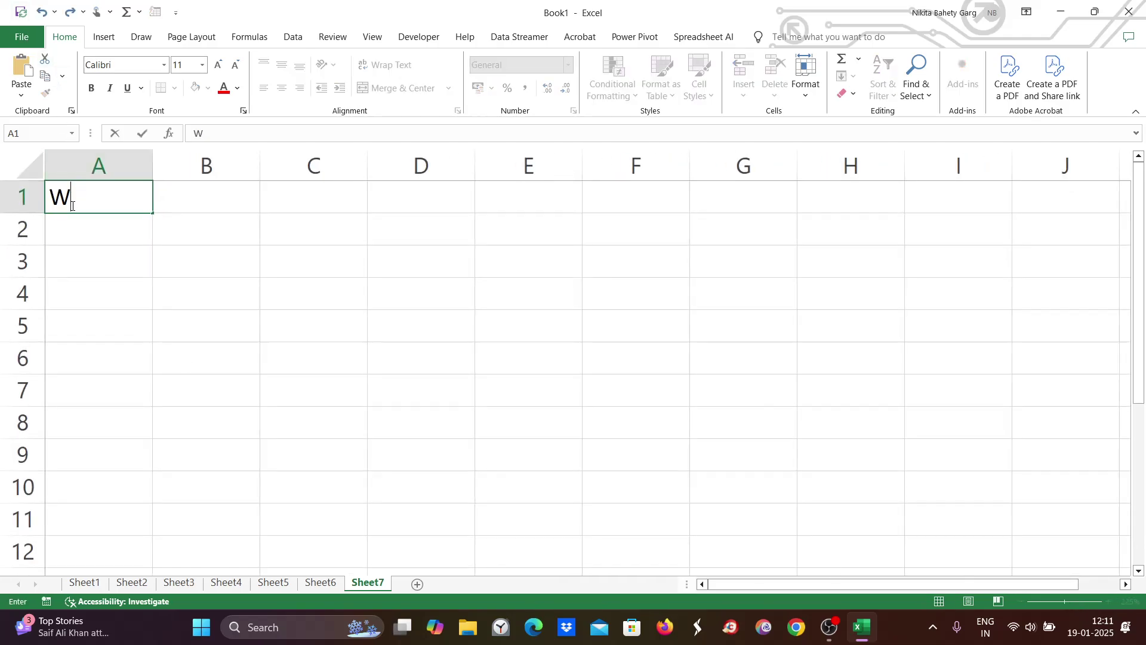
type("ritten")
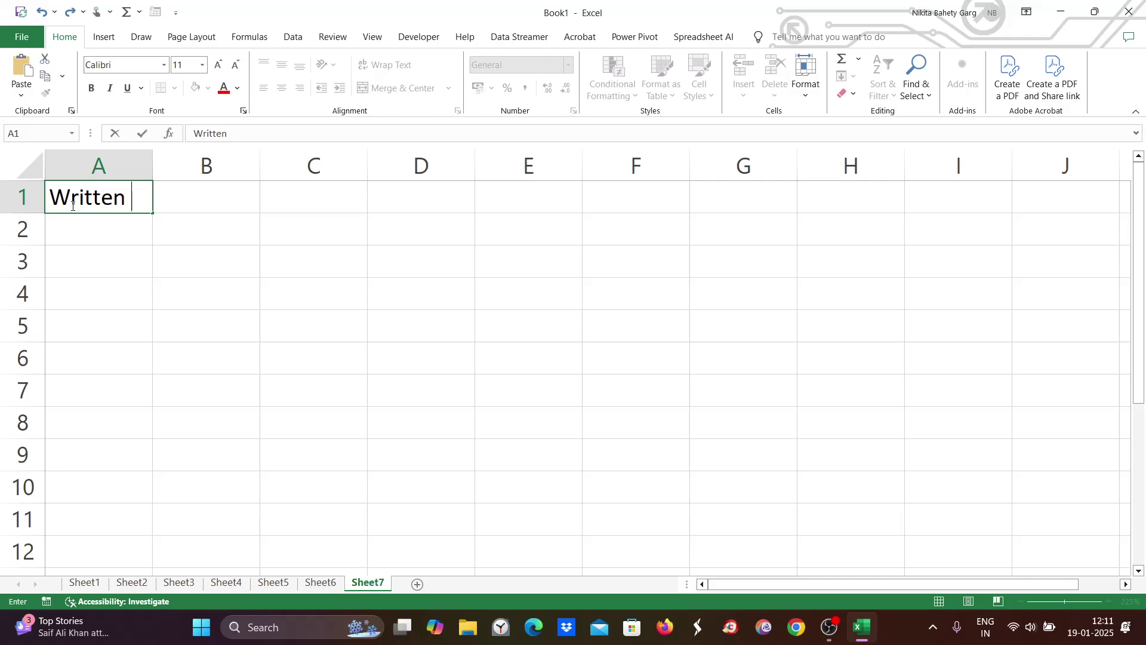
type("Down ")
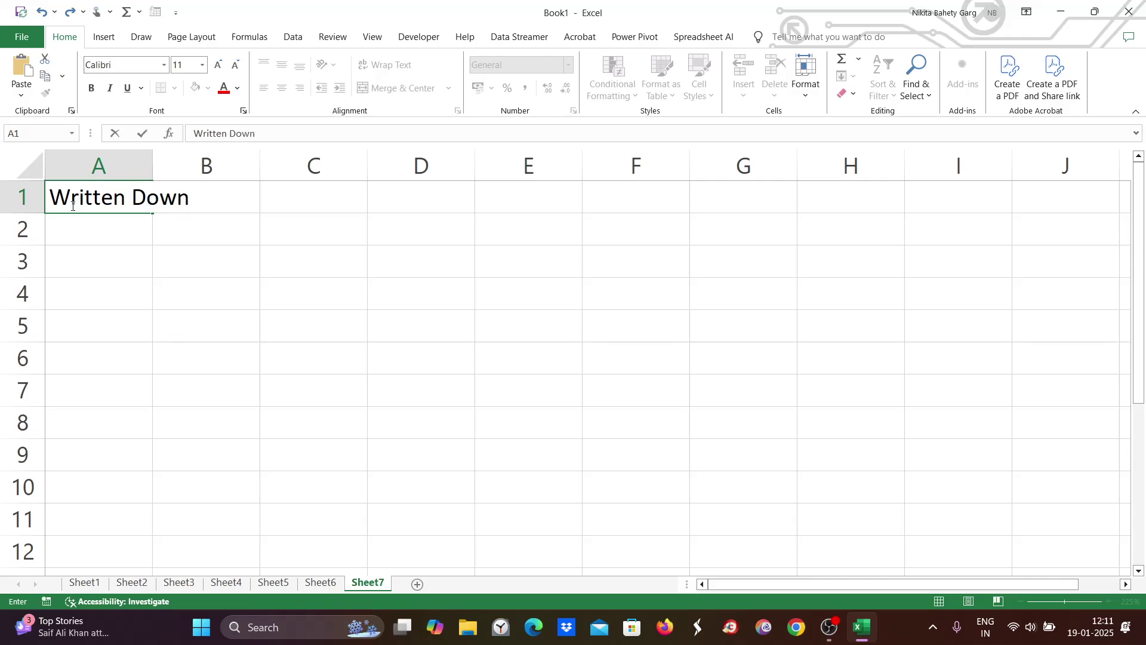
type("Value M")
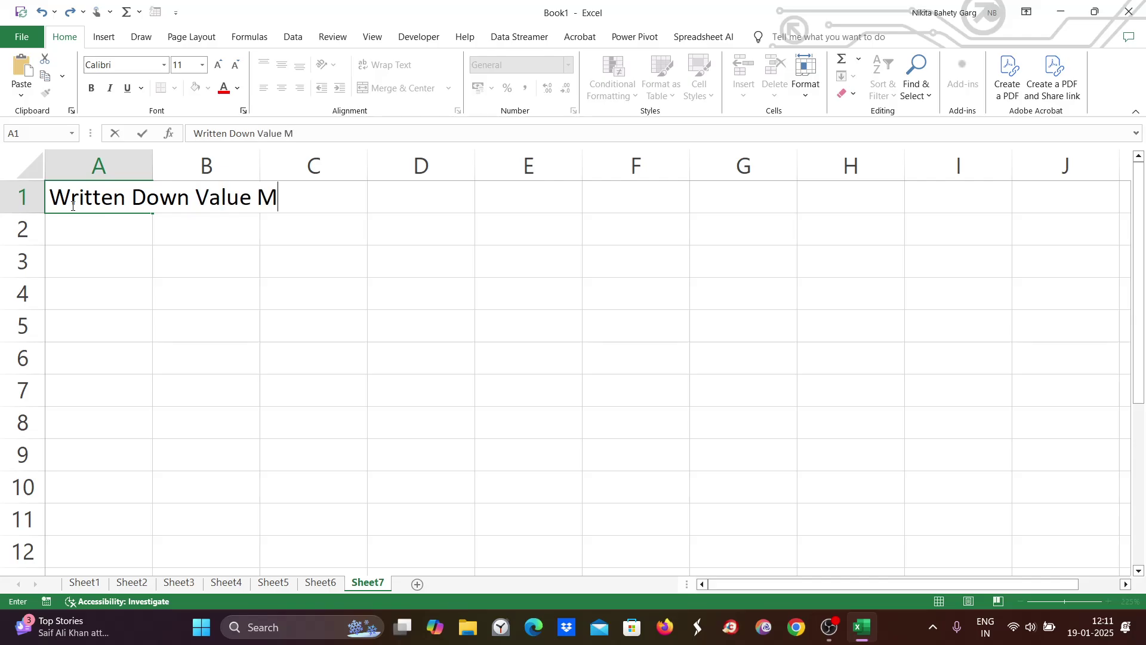
type("ethod")
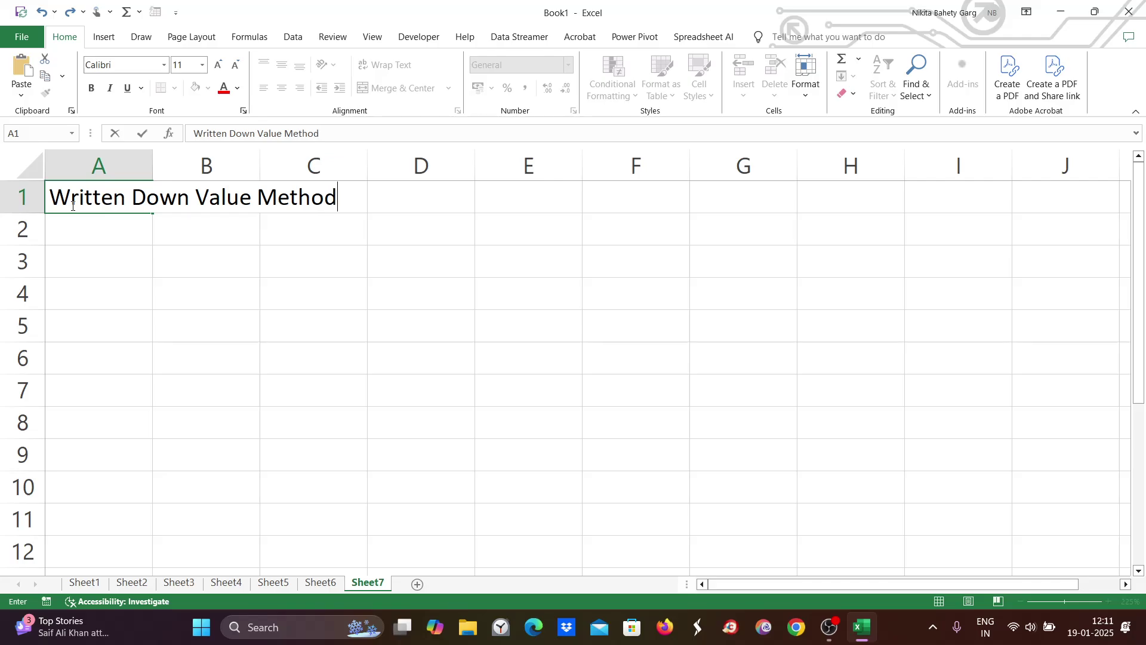
left_click(115, 328)
Step: Widen column A to fit the title and fill A1 yellow
left_click(123, 192)
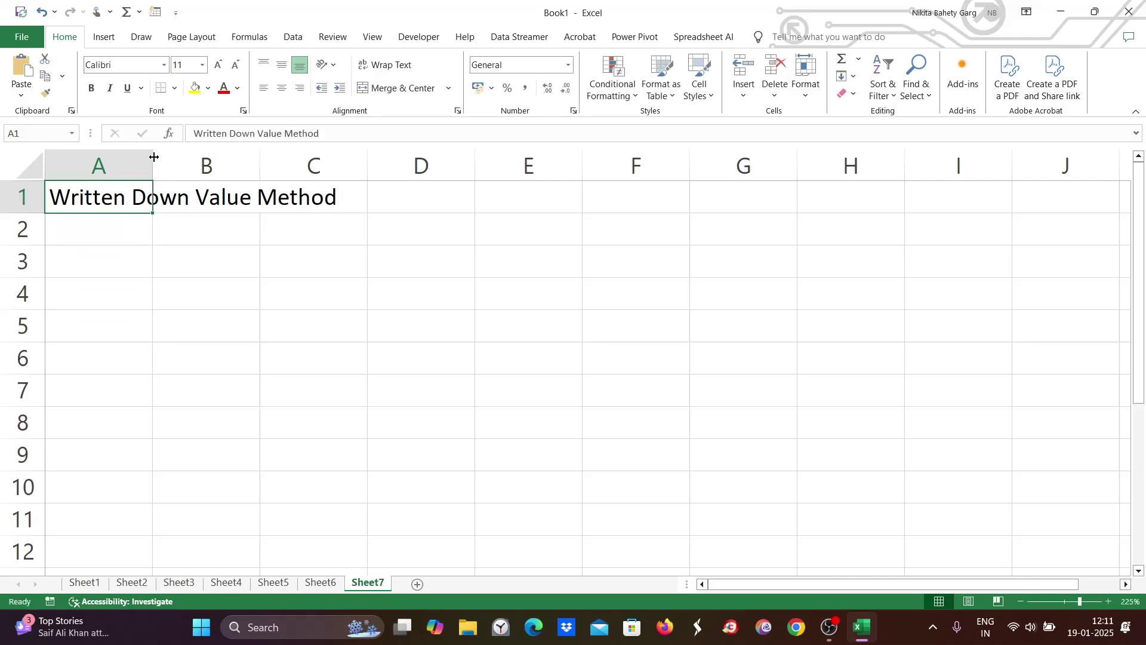
left_click_drag(153, 162, 367, 166)
left_click(195, 89)
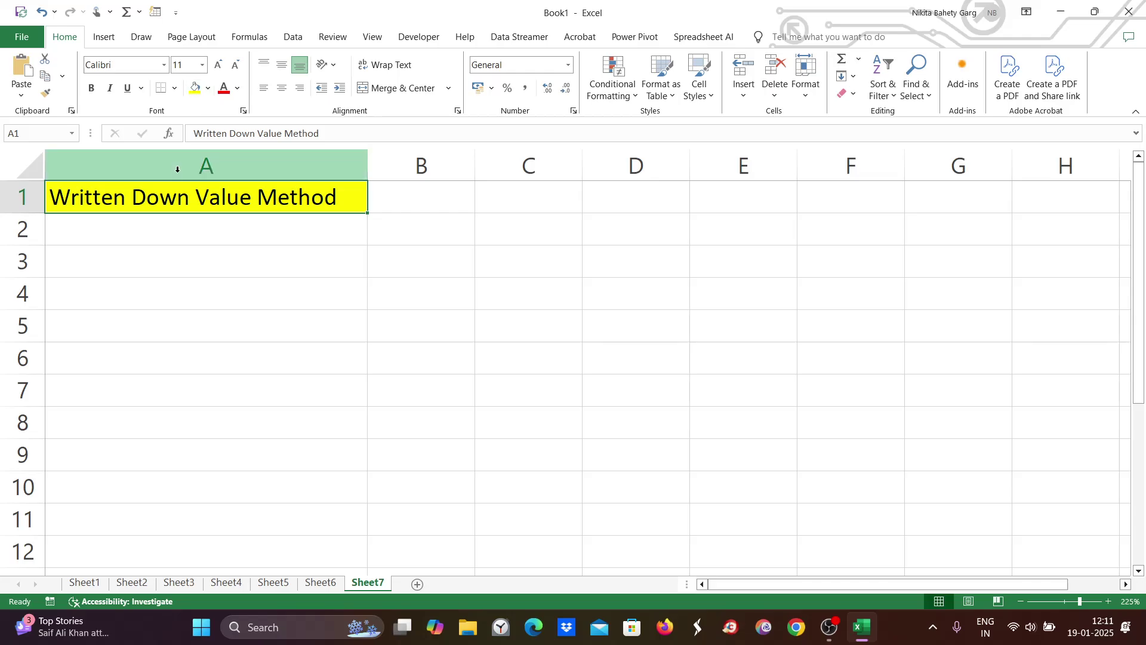
double_click(154, 234)
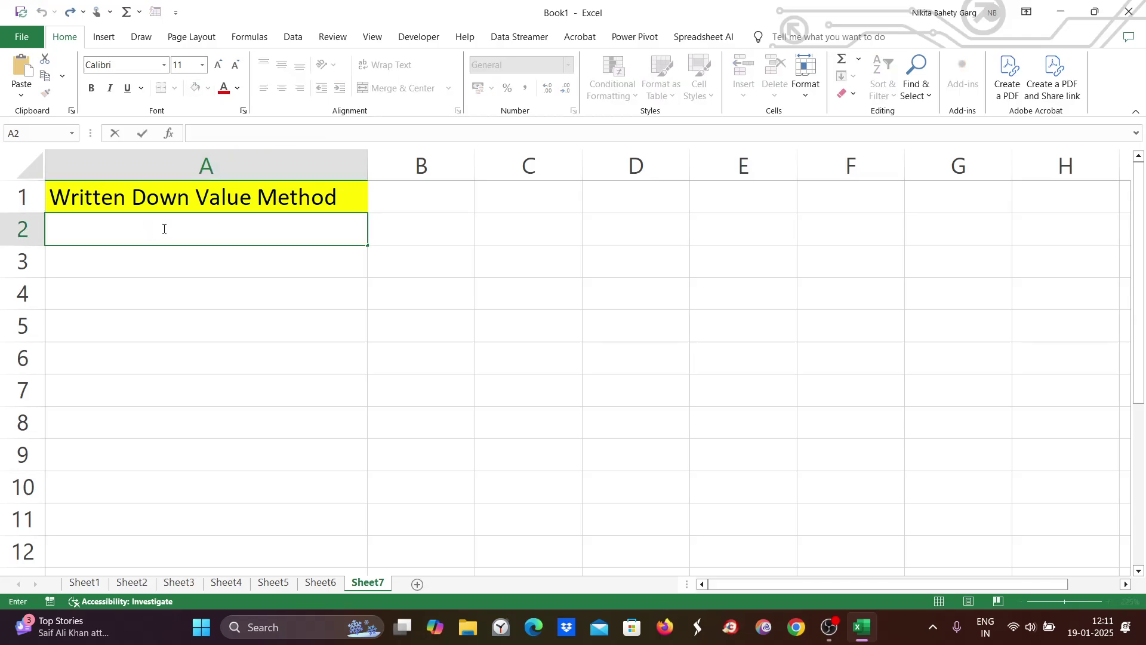
Step: Enter 'Asset value :1000', 'Useful life 5 yrs' and 'Dep. % = 20%' in A2:A4
type("Asset valu")
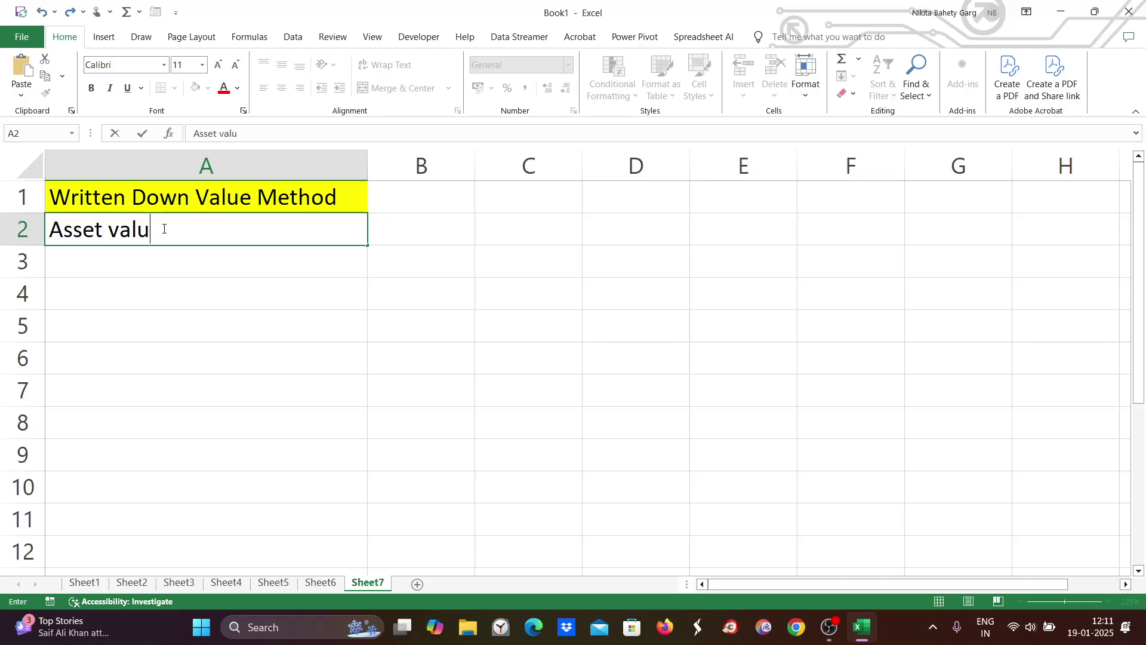
type("e :1000")
double_click(108, 264)
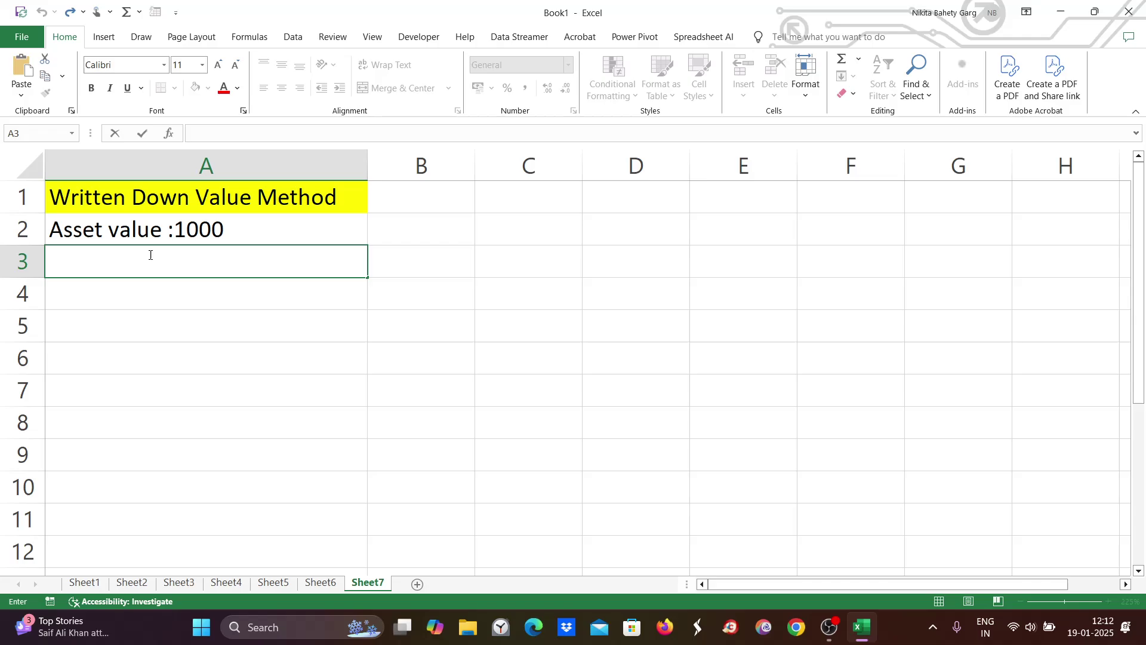
type("Usefu")
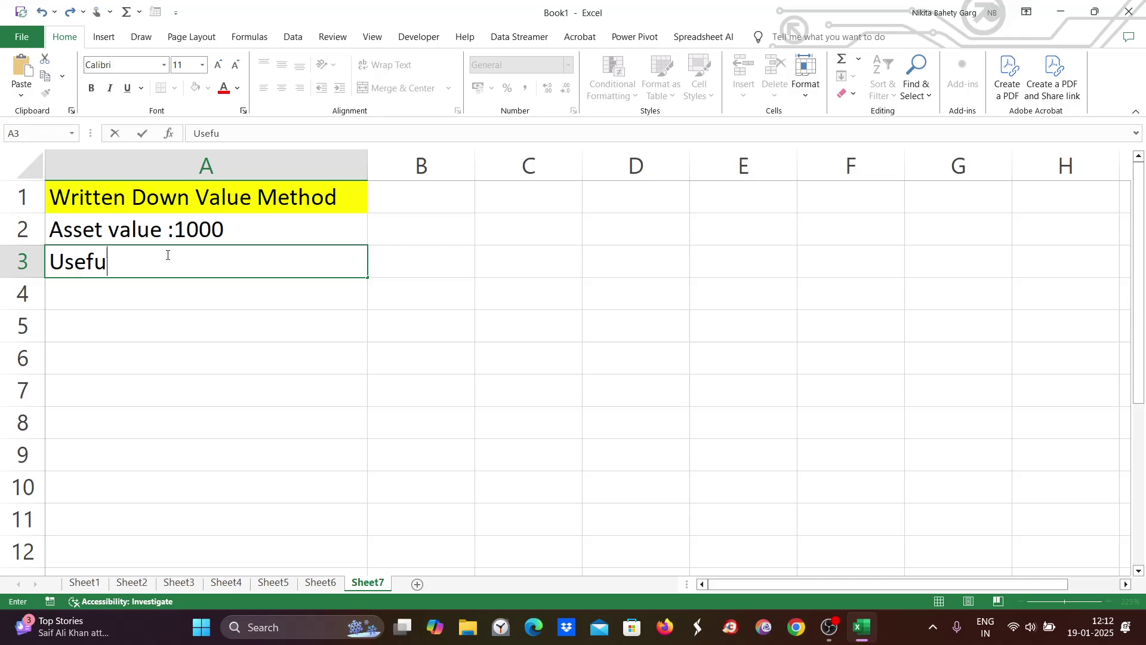
type("l life 5 yrs")
left_click(117, 296)
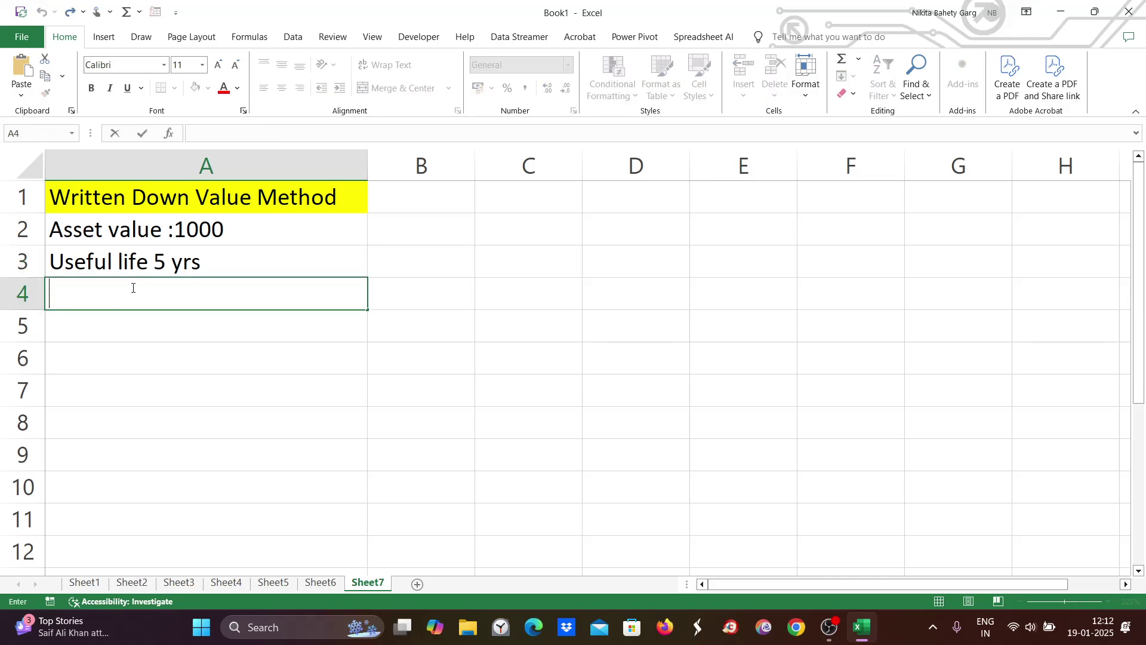
type("Dep. % = ")
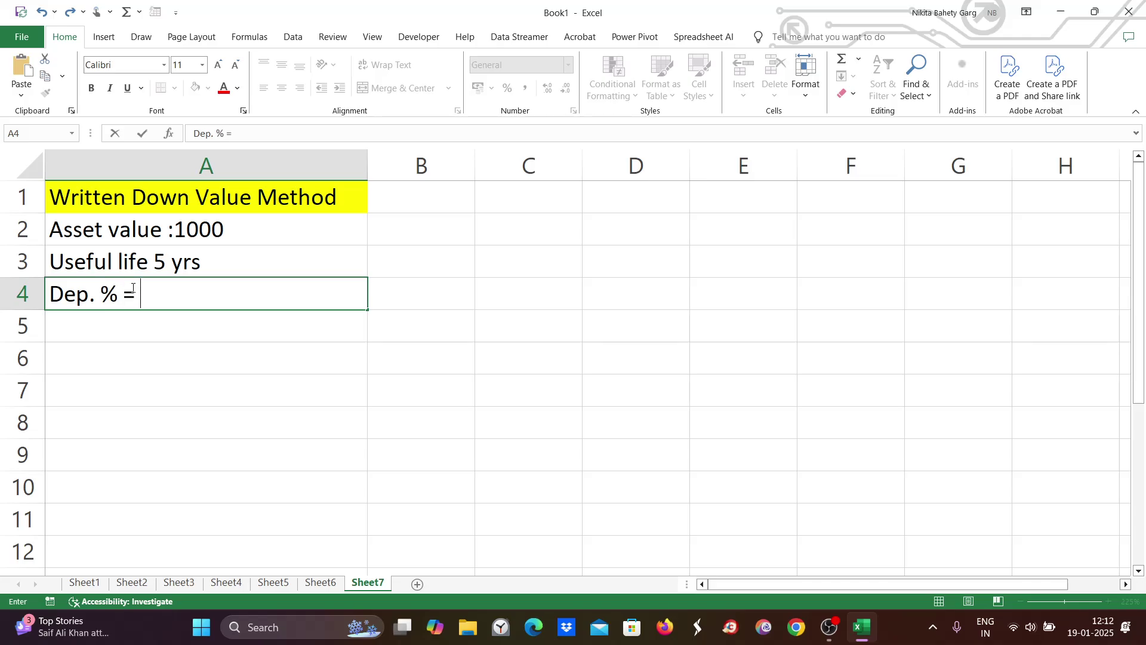
type("20%")
left_click(178, 330)
Step: Number the years 1 to 5 down A5:A9
type("1")
key("Return")
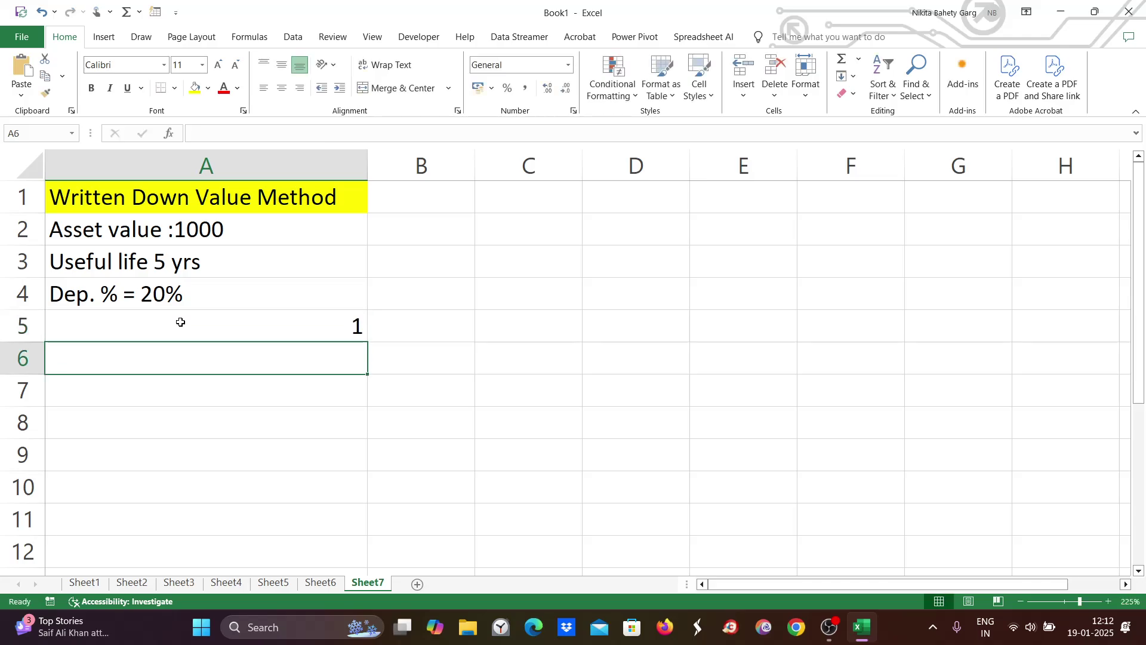
type("2")
key("Return")
type("3")
key("Return")
type("4")
key("Return")
type("5")
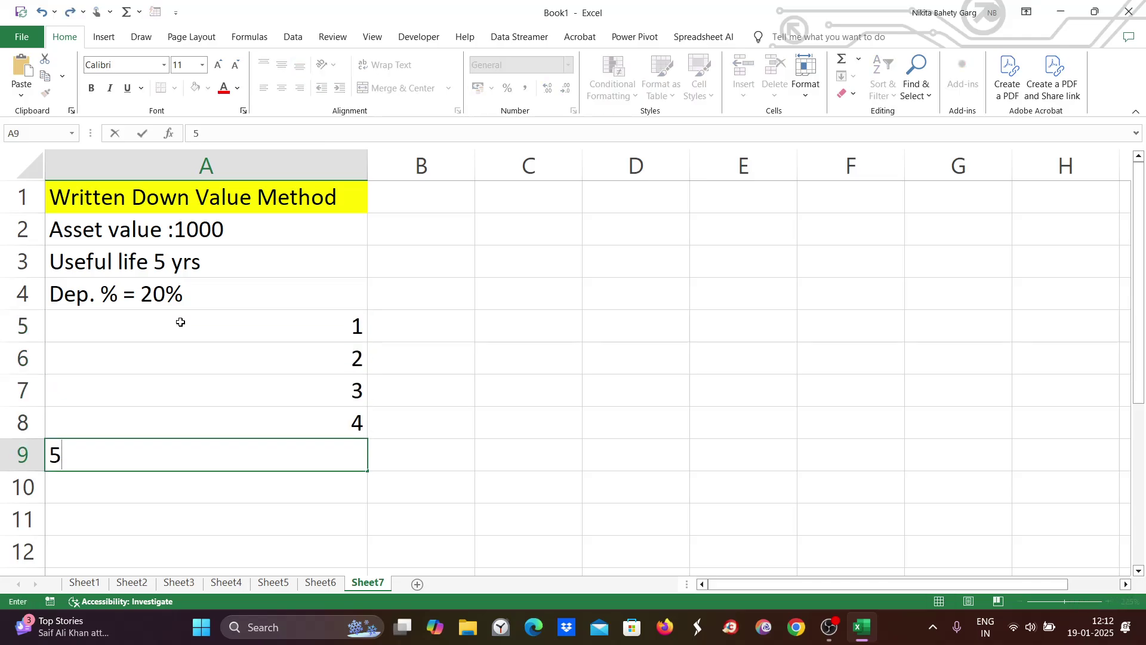
left_click(551, 400)
left_click(409, 321)
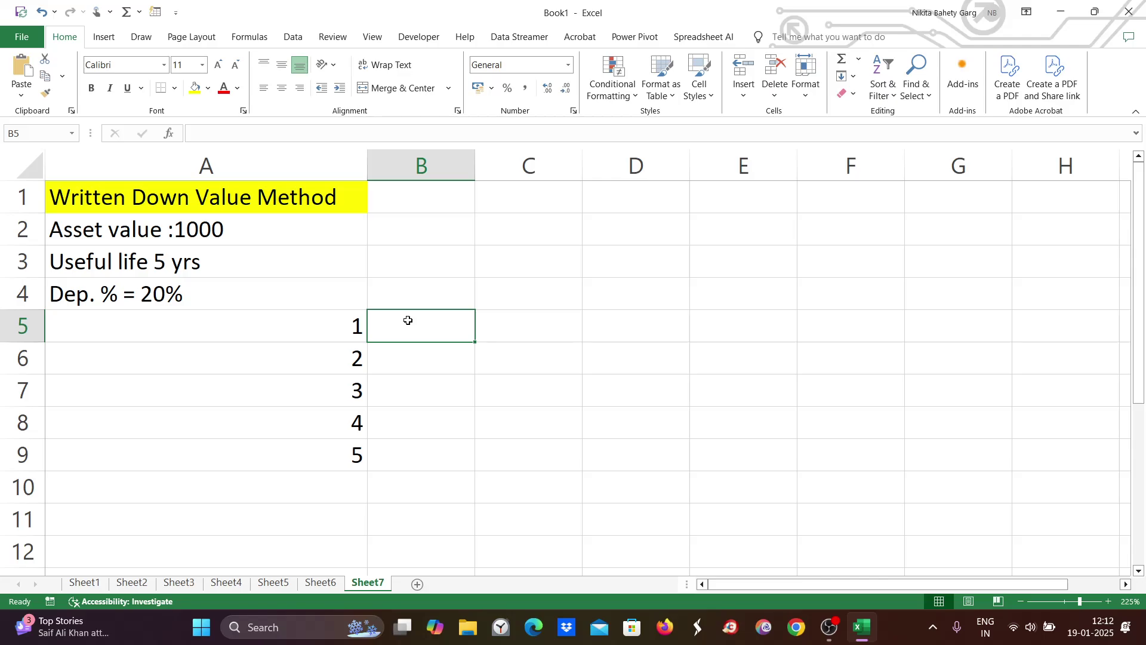
Step: Type 1000*20% into B5 as year 1's depreciation working, then bring up Windows search
type("1000")
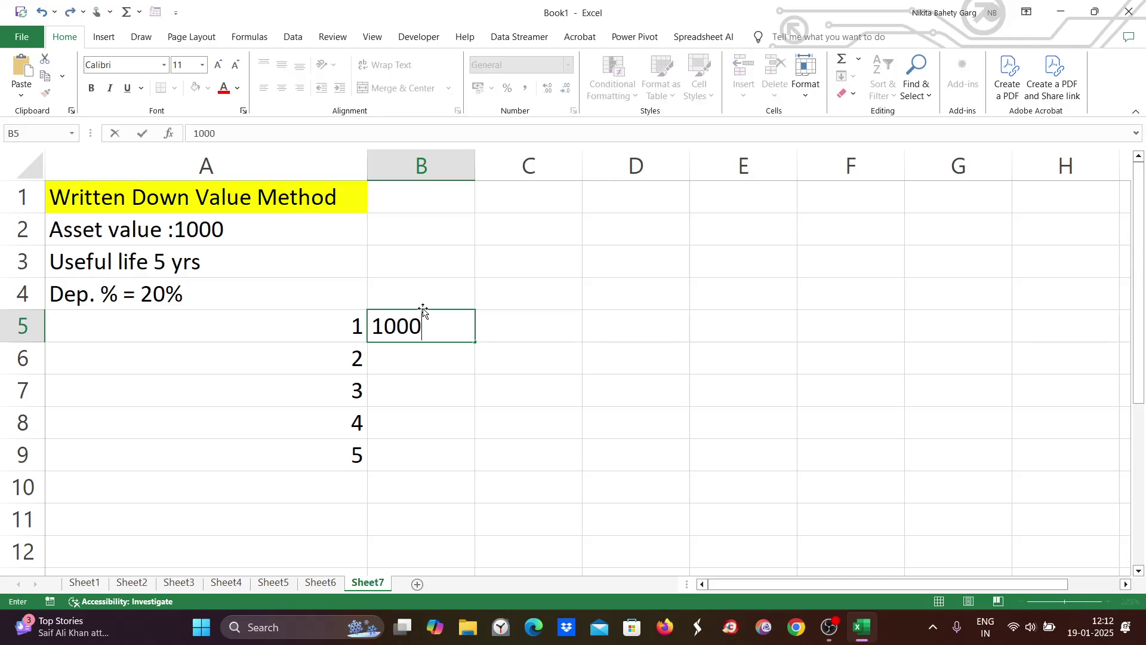
type("*20")
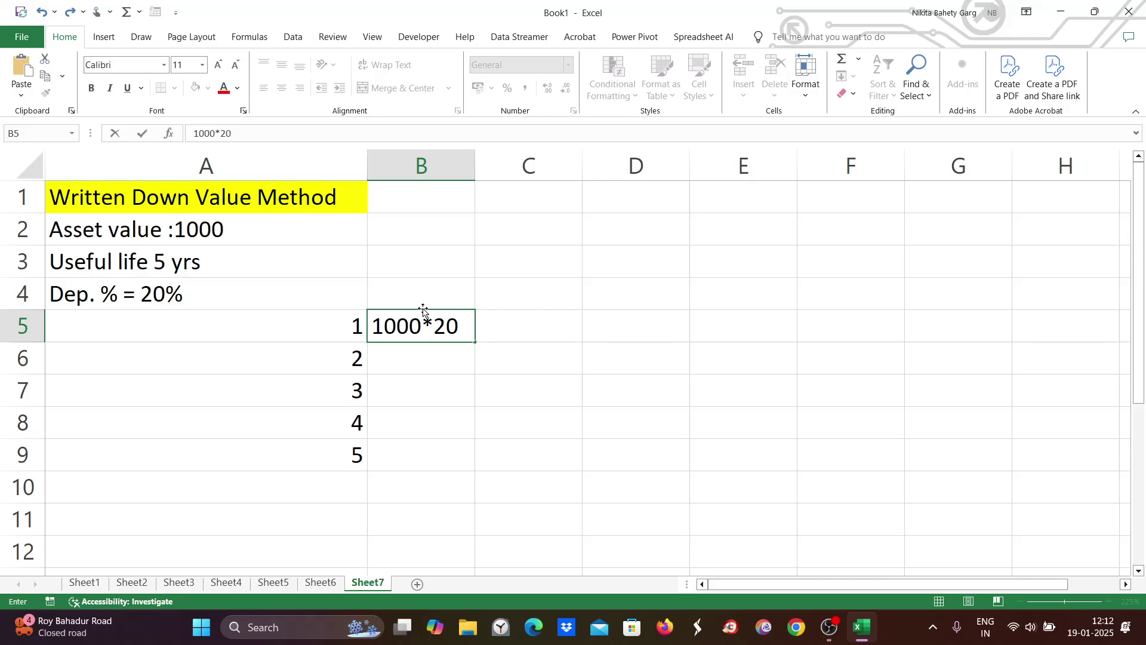
type("%")
left_click(263, 627)
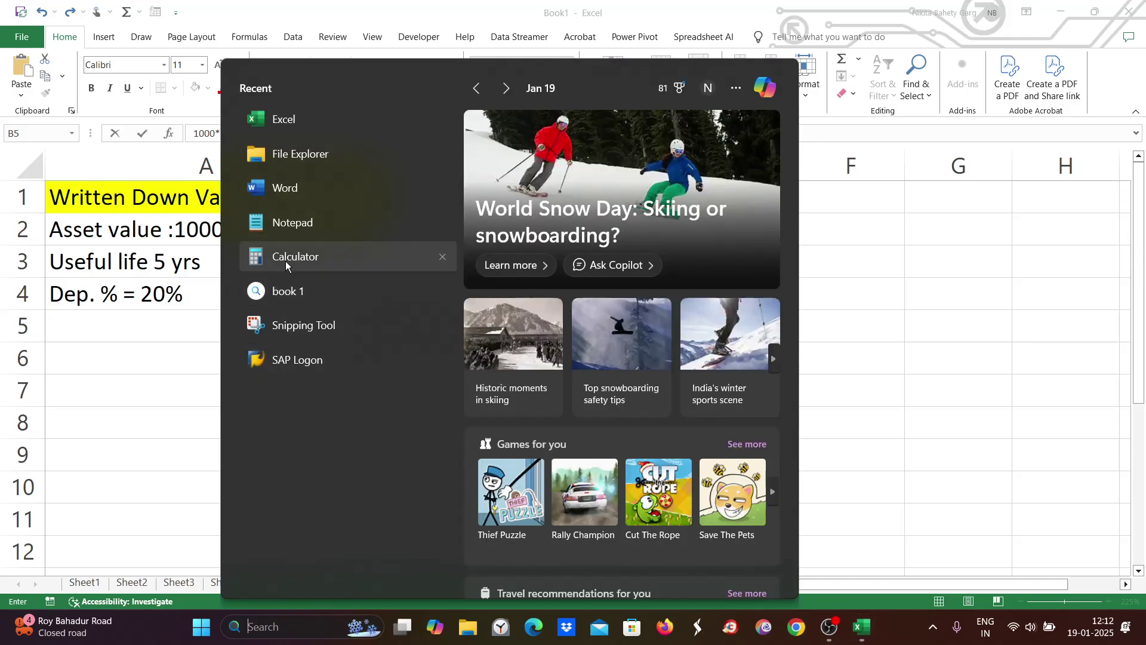
Step: In Calculator, compute 1000 × 20 ÷ 100 = 200, then move it aside and return to Excel
left_click(286, 276)
left_click(644, 543)
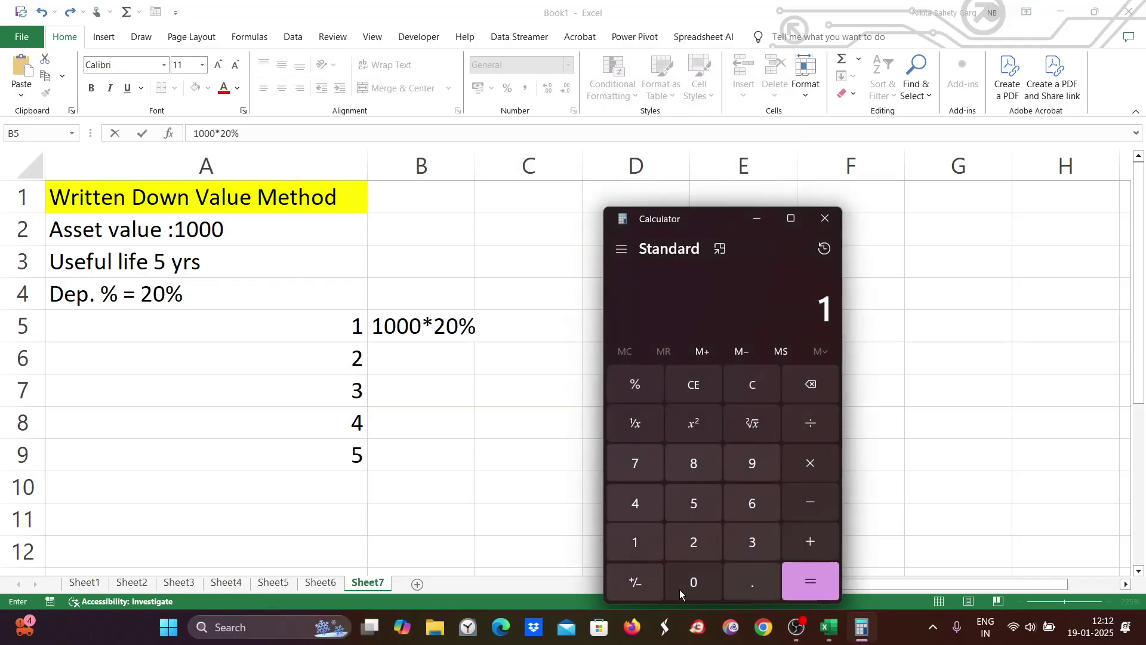
double_click(686, 585)
left_click(687, 585)
left_click(810, 463)
left_click(694, 542)
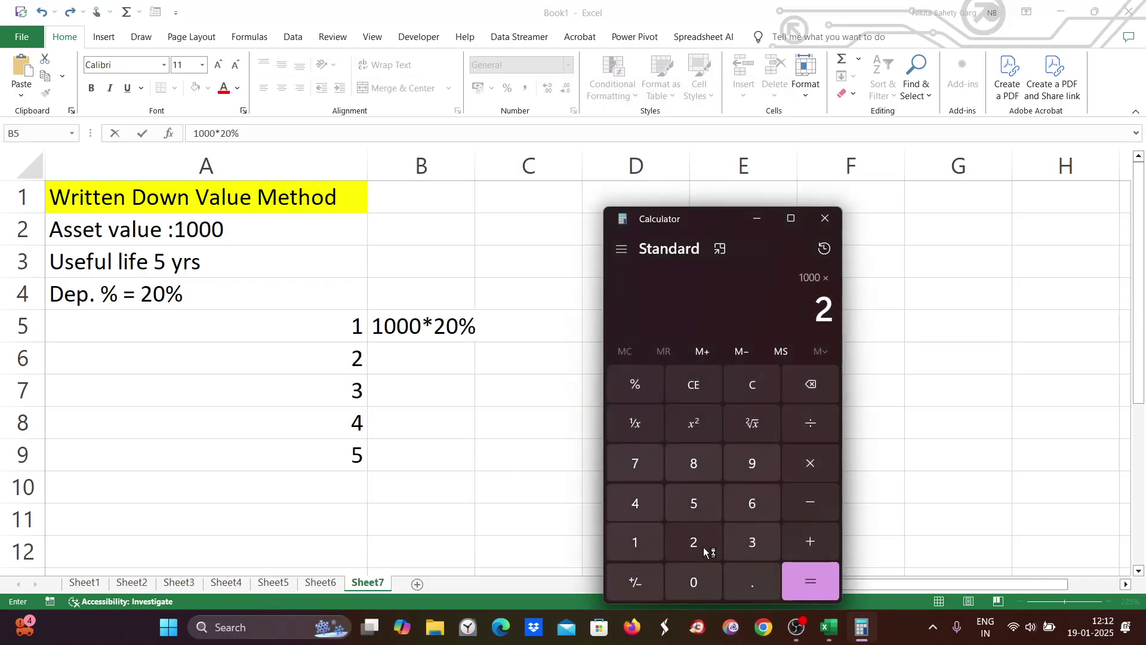
key("0")
key("slash")
left_click(657, 541)
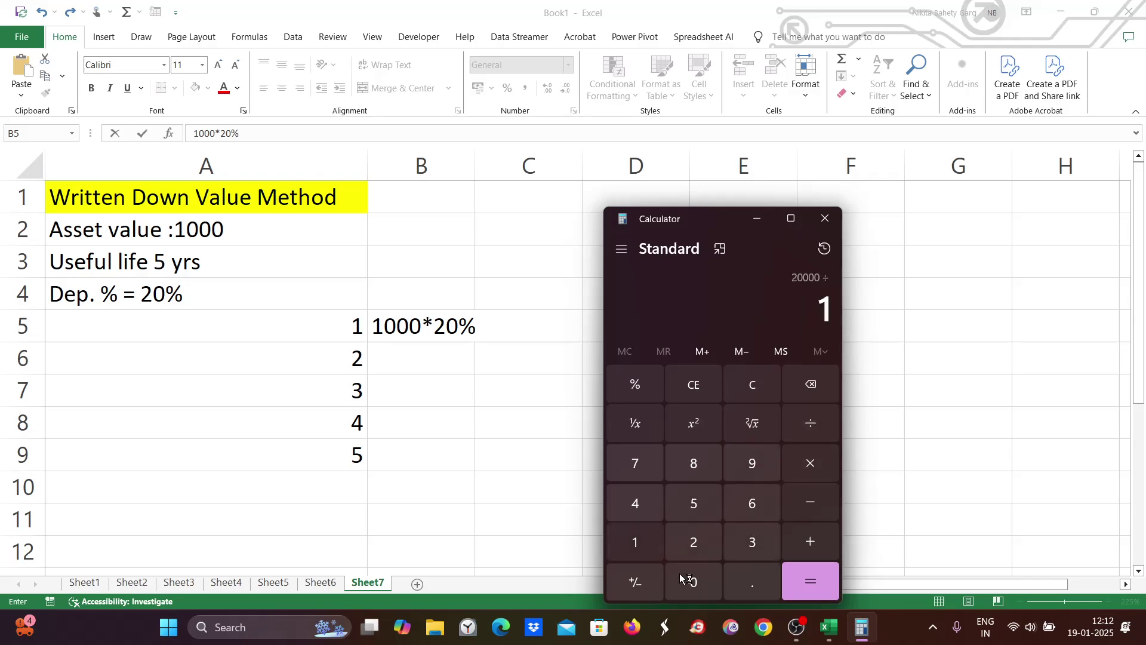
double_click(707, 597)
left_click(814, 585)
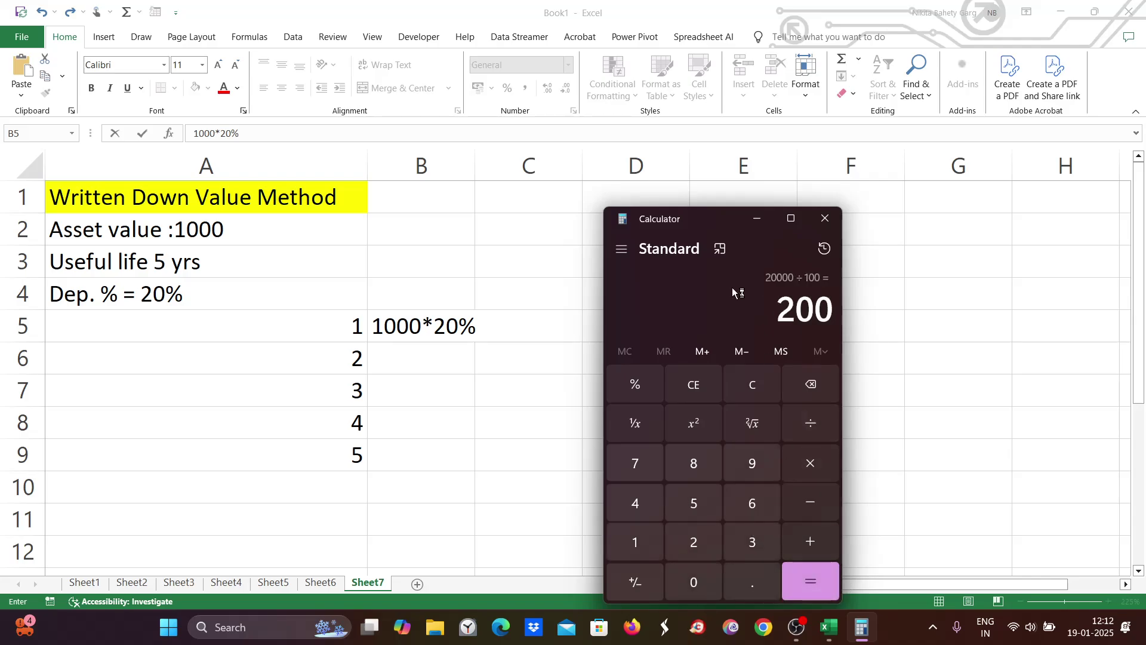
left_click_drag(713, 221, 866, 198)
left_click(604, 325)
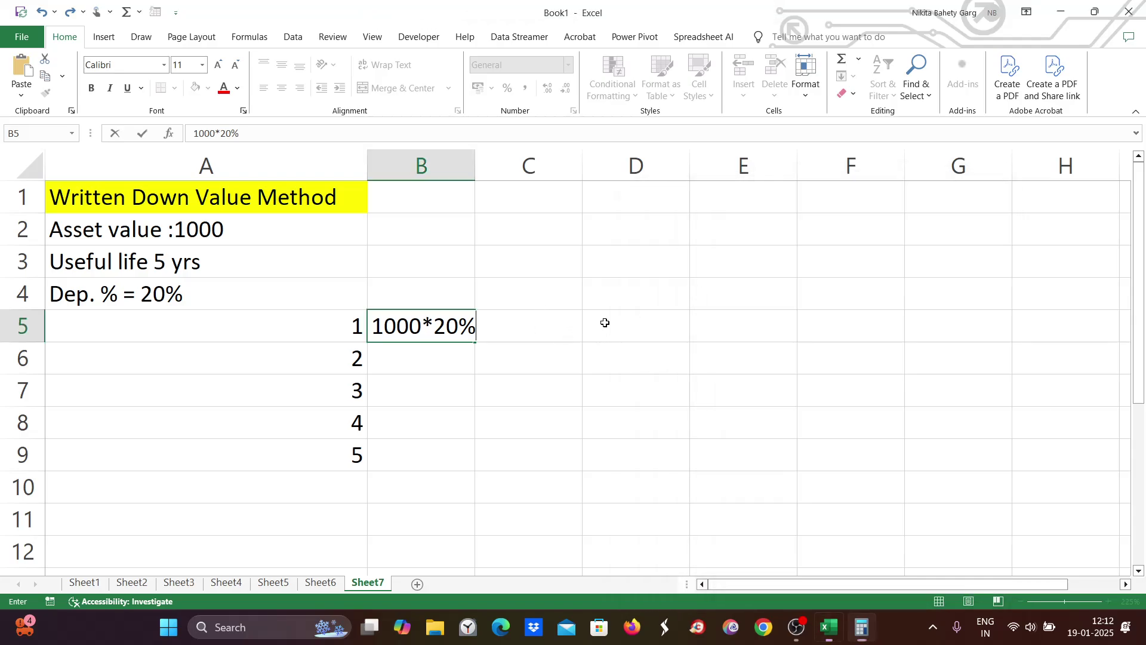
Step: Record year 1's depreciation of 200 in C5
left_click(506, 333)
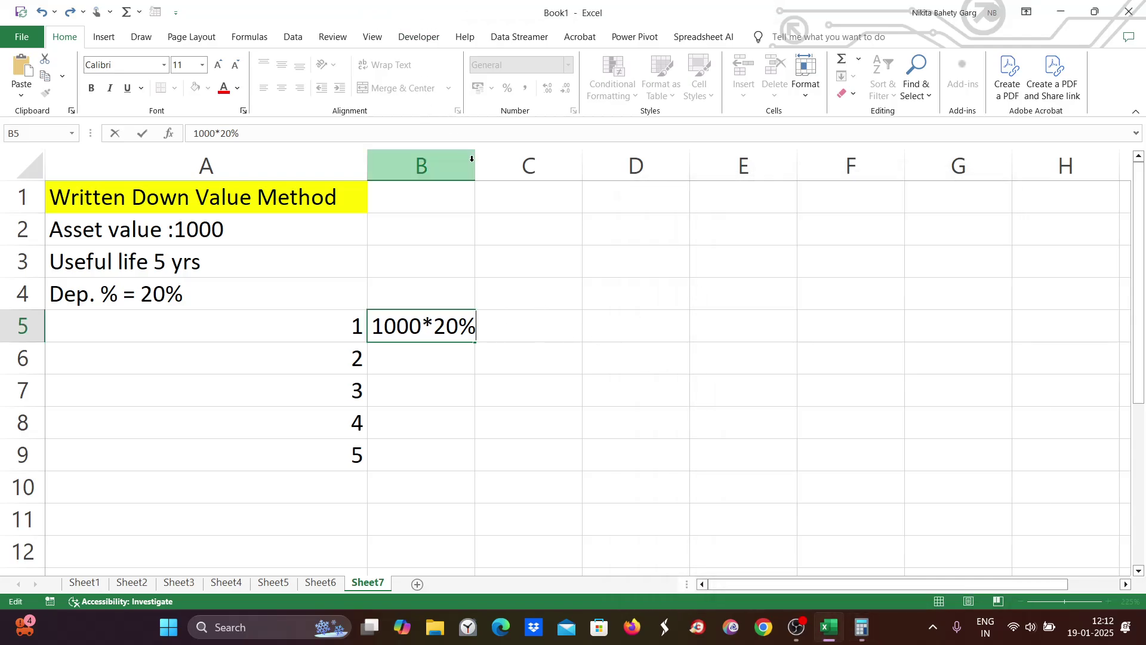
left_click(533, 336)
type("200")
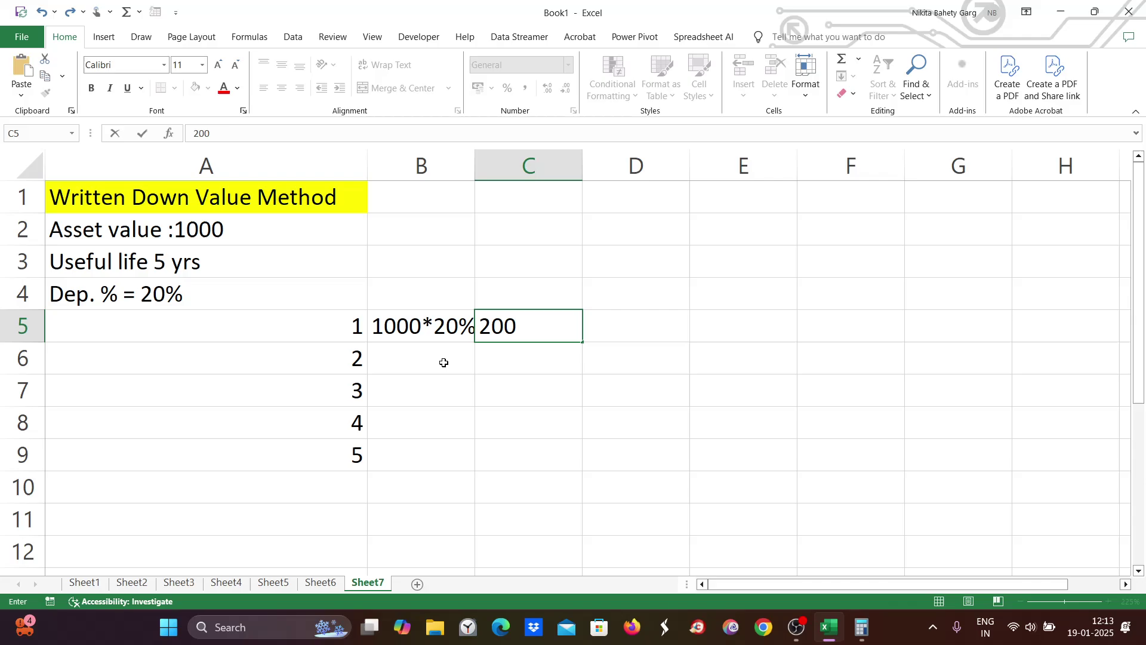
left_click(409, 360)
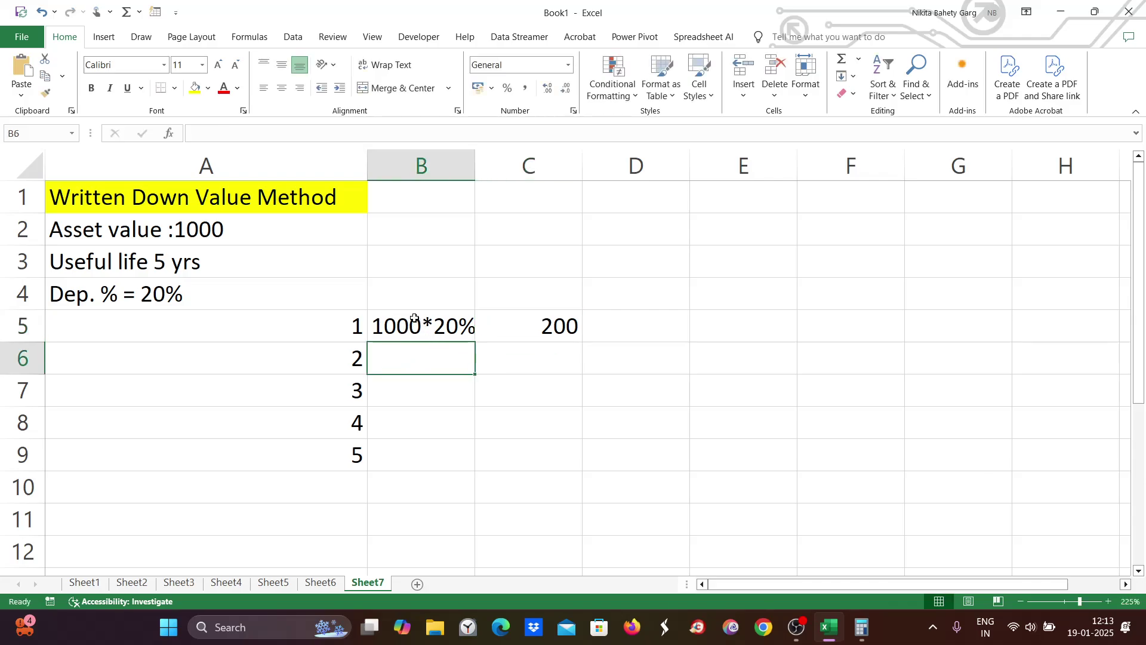
Step: Enter year 2's working '1000-200= 800 * 20%' in B6 with 160 beside it
double_click(390, 358)
type("1000")
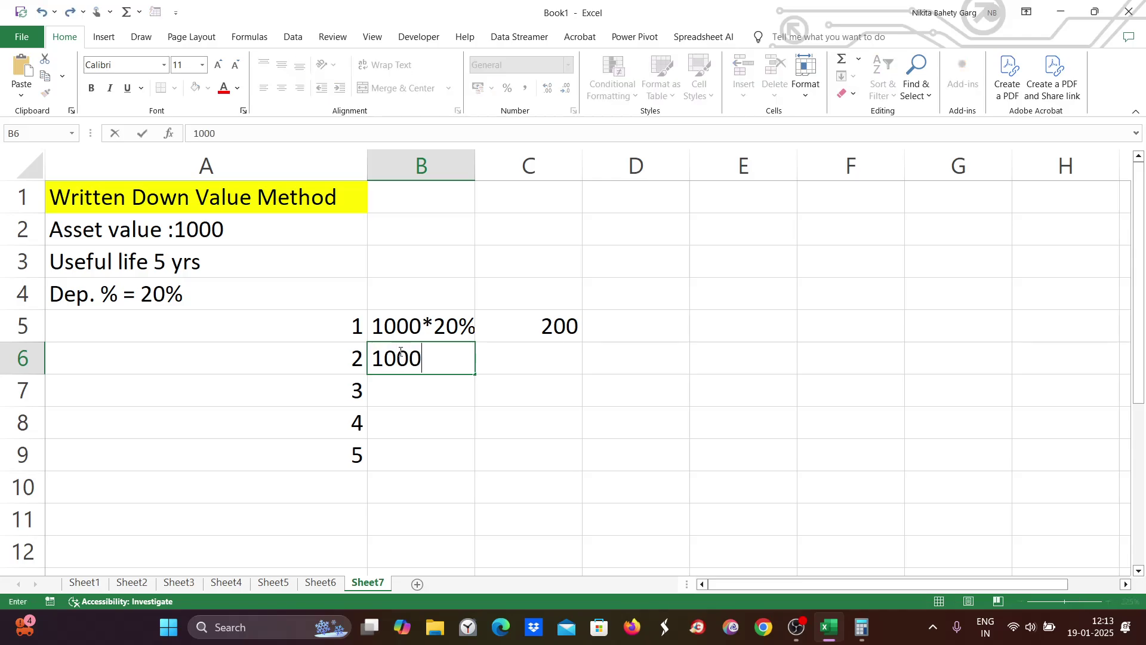
type("-200= ")
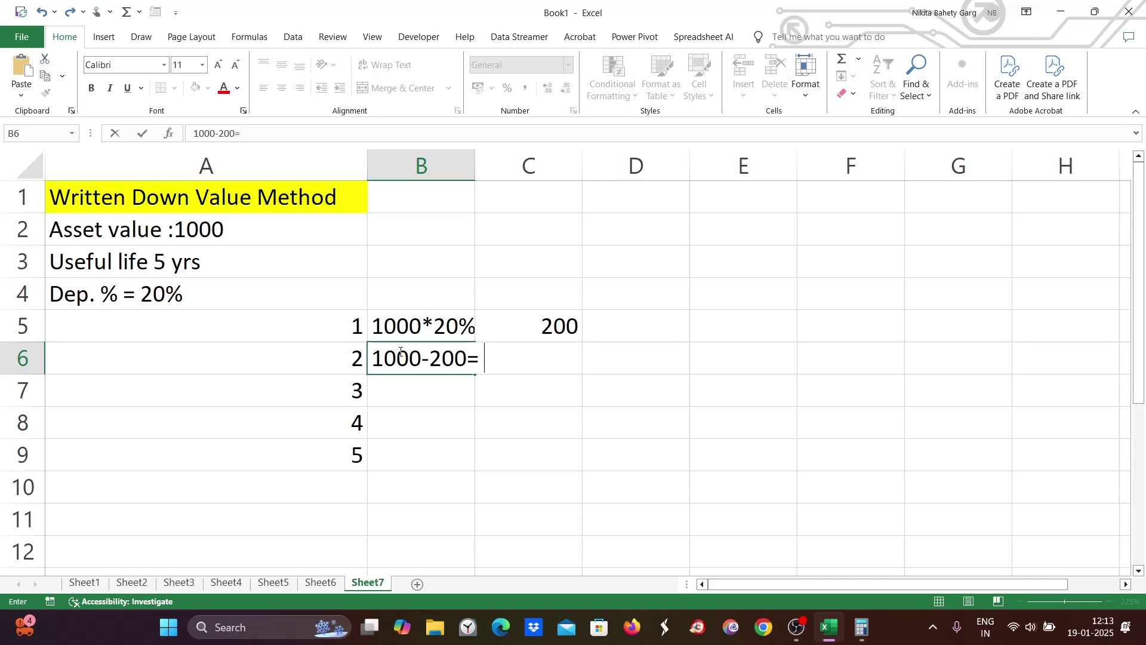
type("800 * 20")
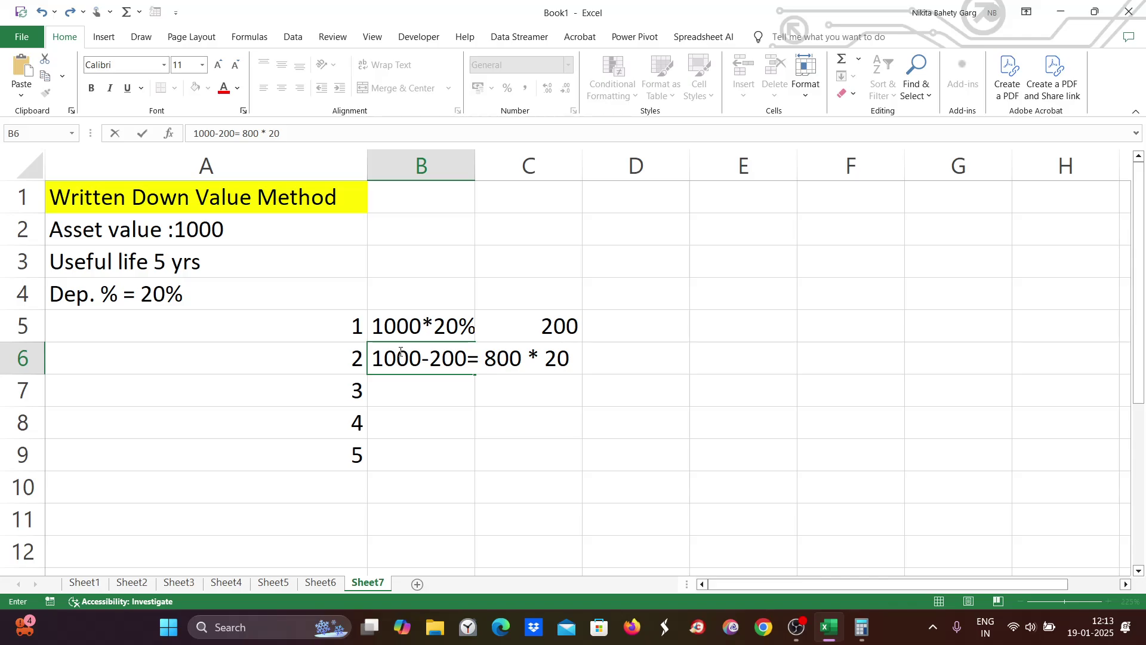
type("%")
key("Tab")
key("Tab")
type("1")
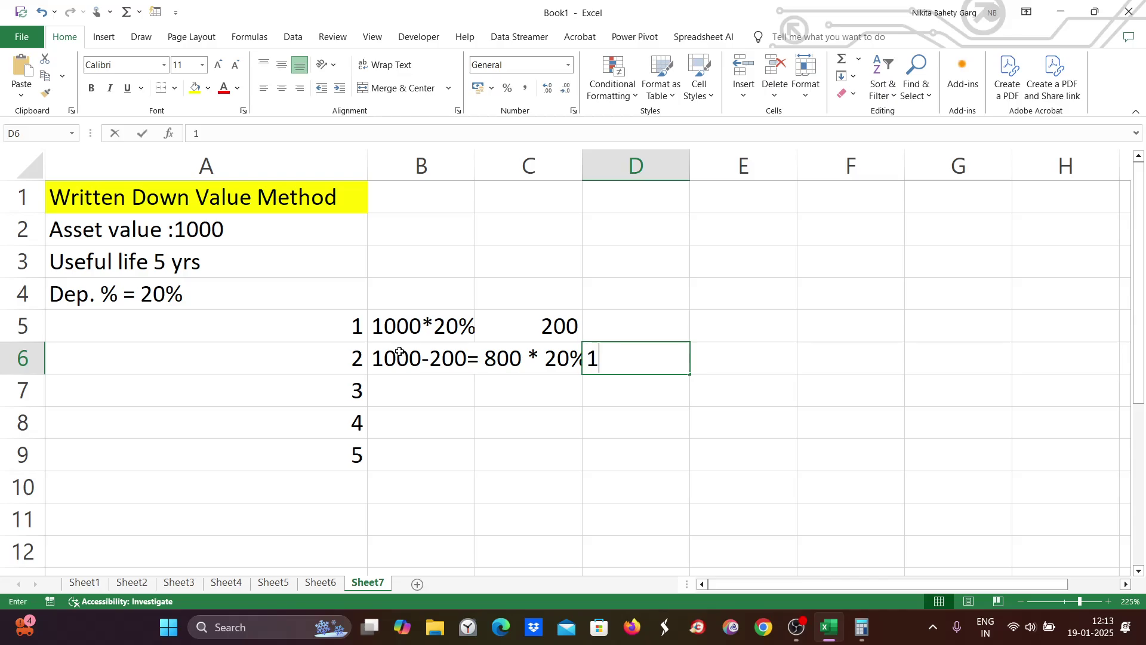
type("60")
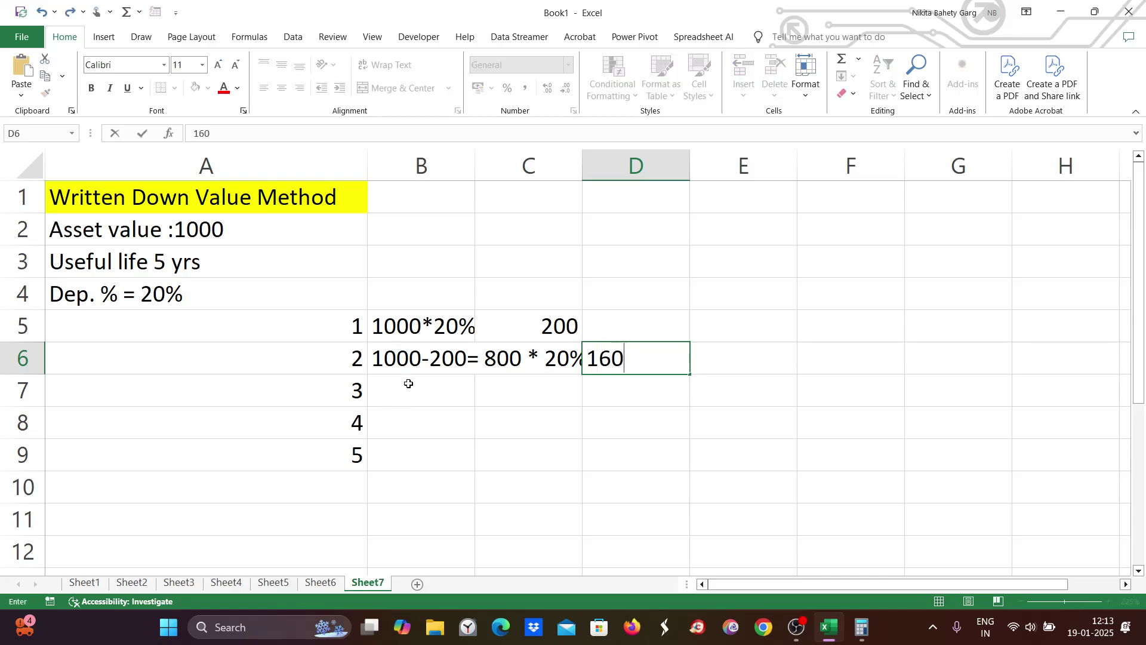
Step: Enter year 3's working '800-160=640*20%' in B7
double_click(410, 383)
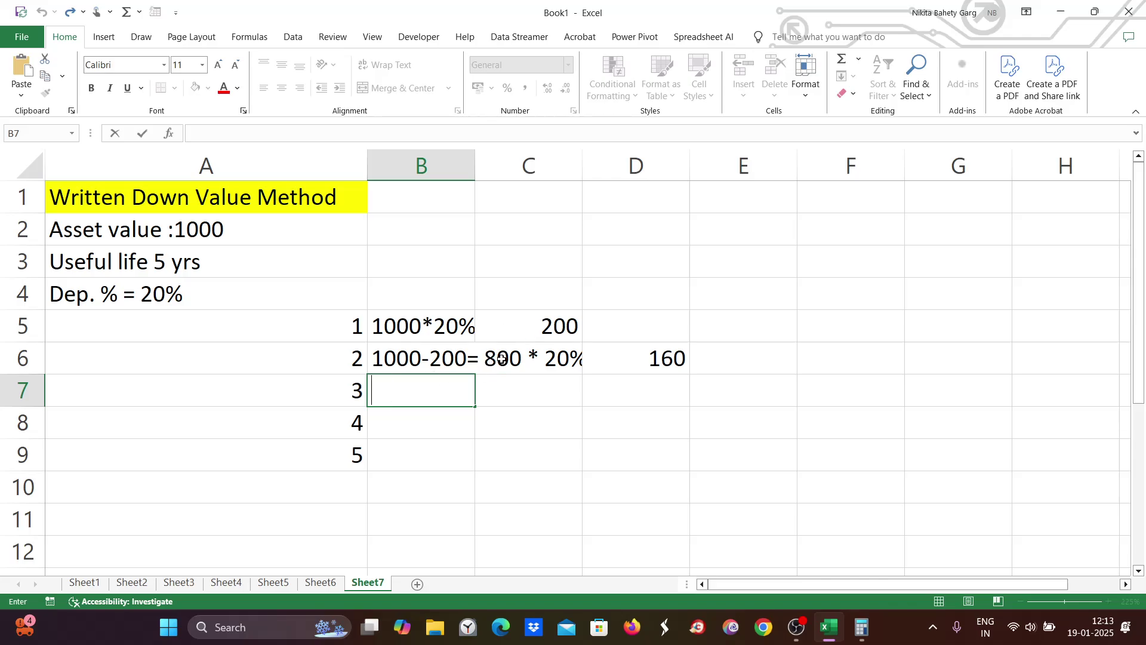
type("800-16")
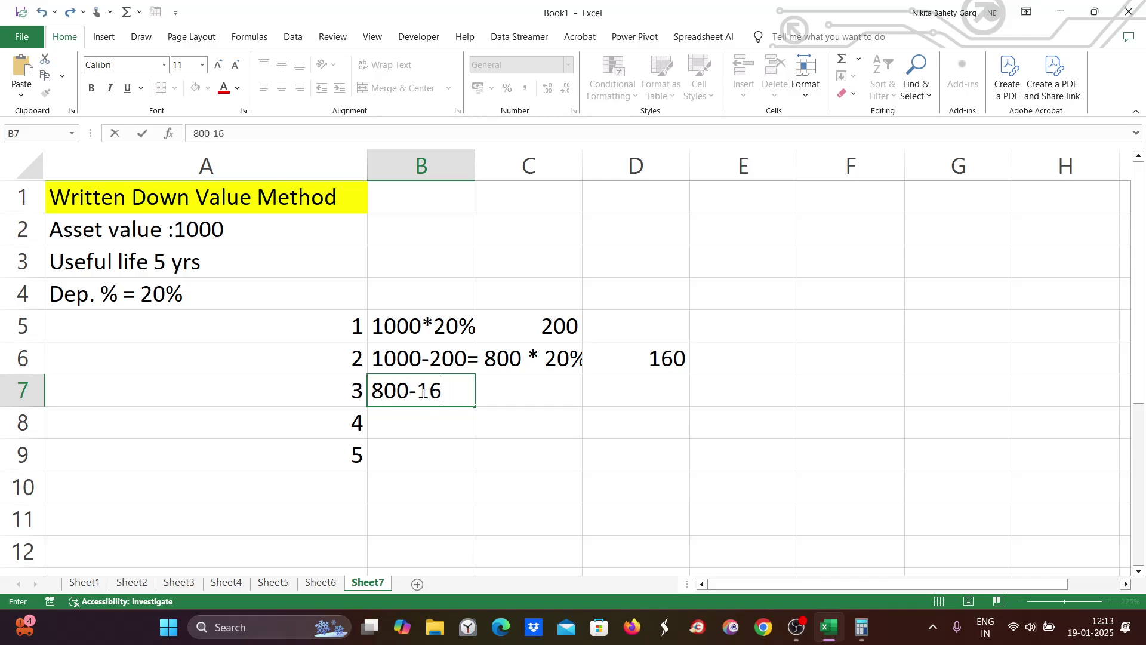
type("0=640")
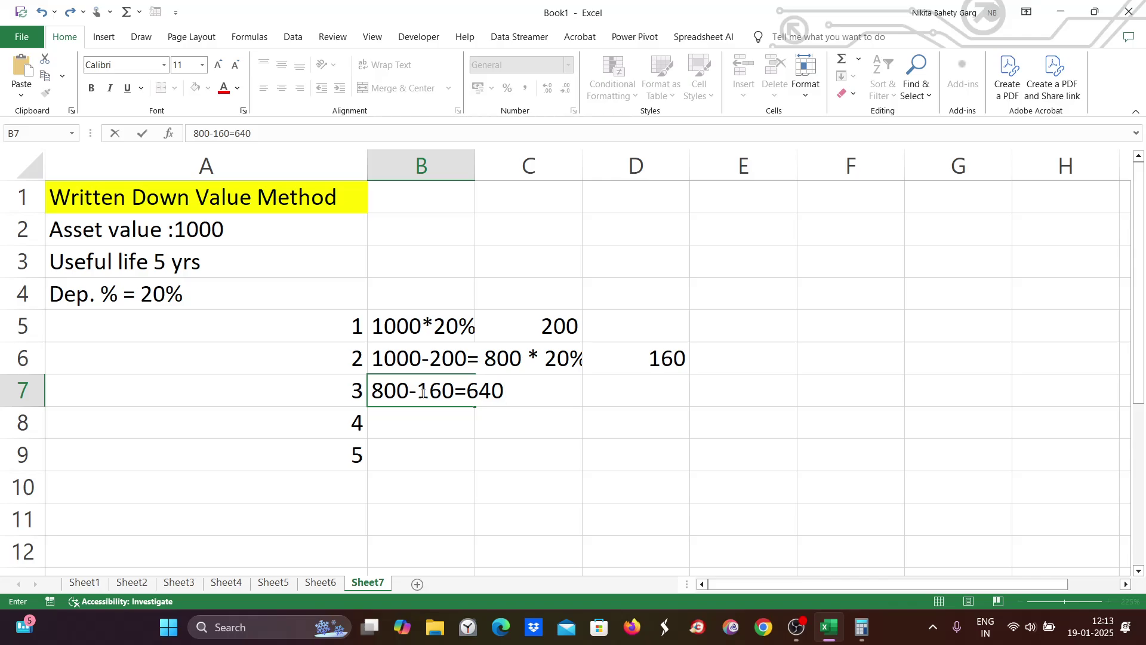
type("*20%")
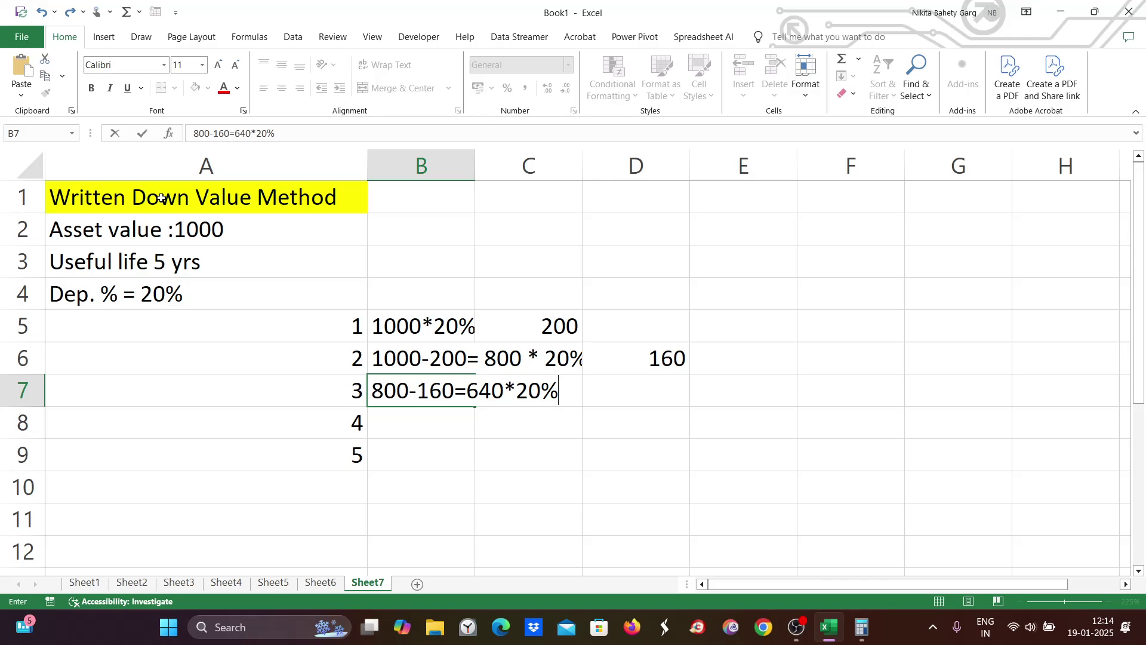
left_click(376, 329)
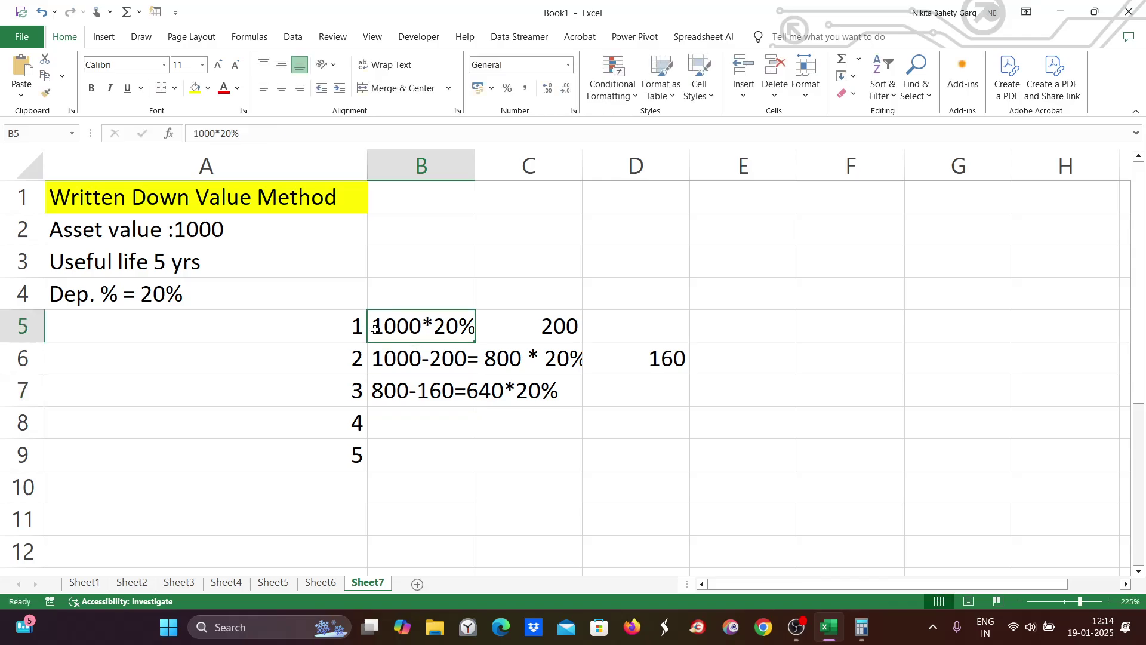
left_click(379, 359)
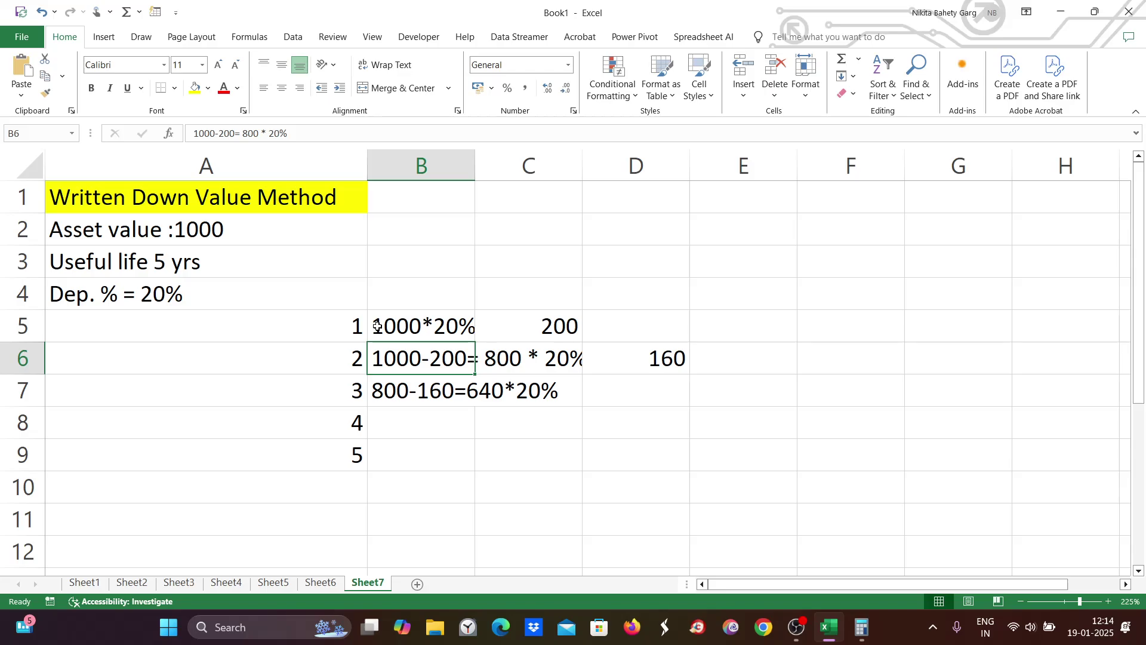
left_click_drag(349, 312, 686, 473)
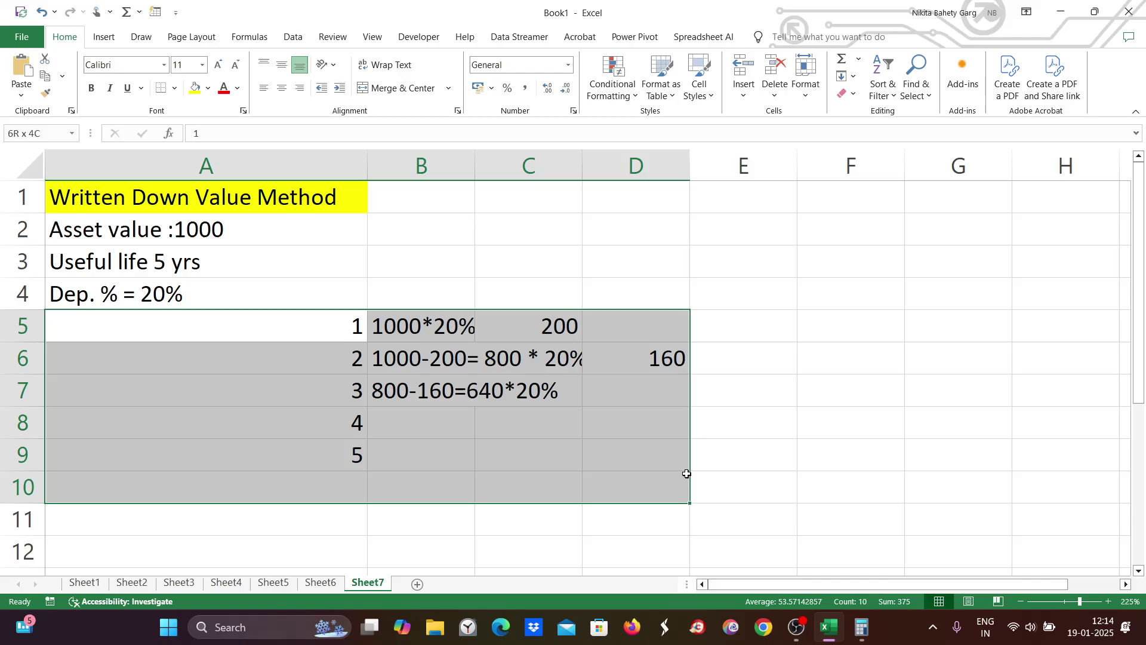
Step: Clear the yearly workings in A5:D10 and the asset details in A2:A4
key("Delete")
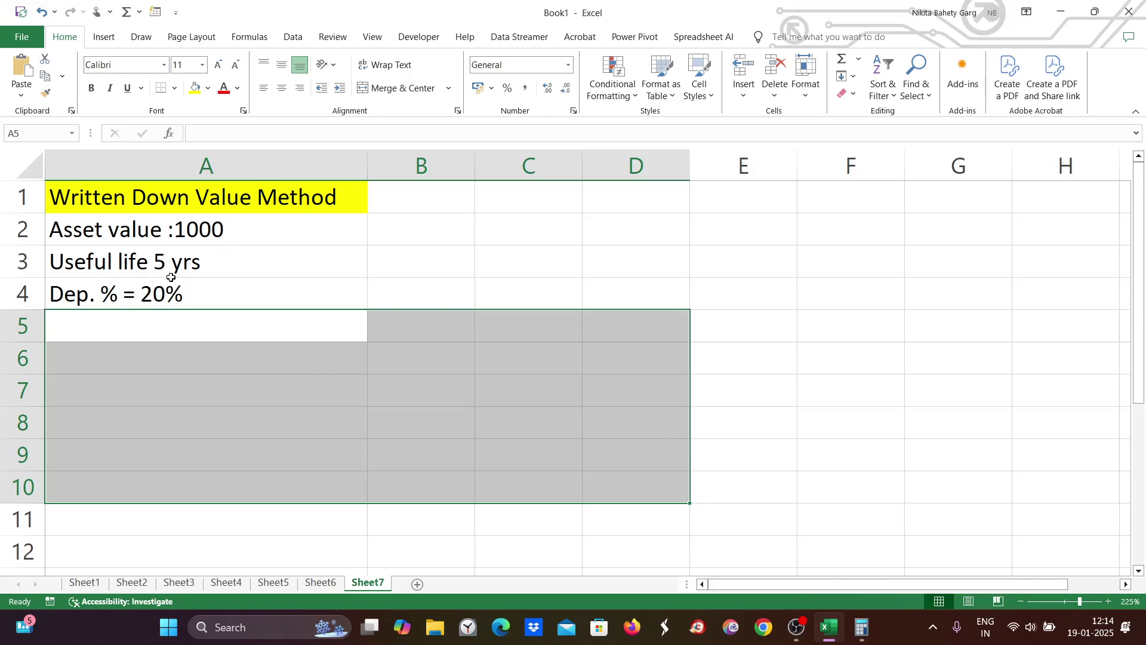
left_click(158, 320)
double_click(145, 326)
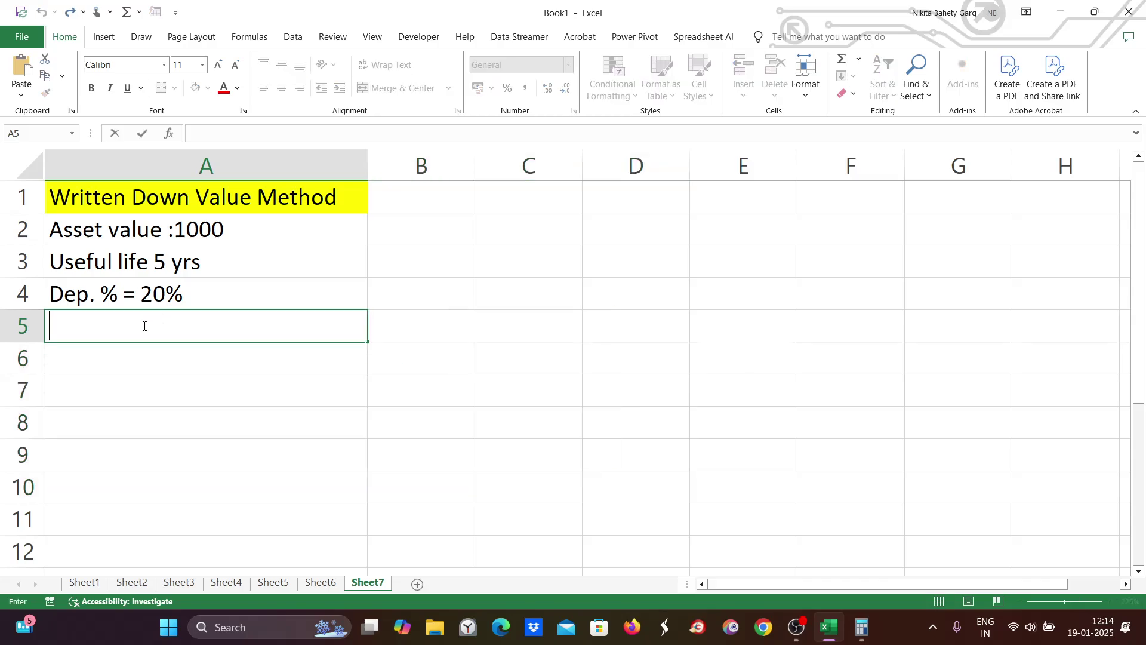
left_click(122, 231)
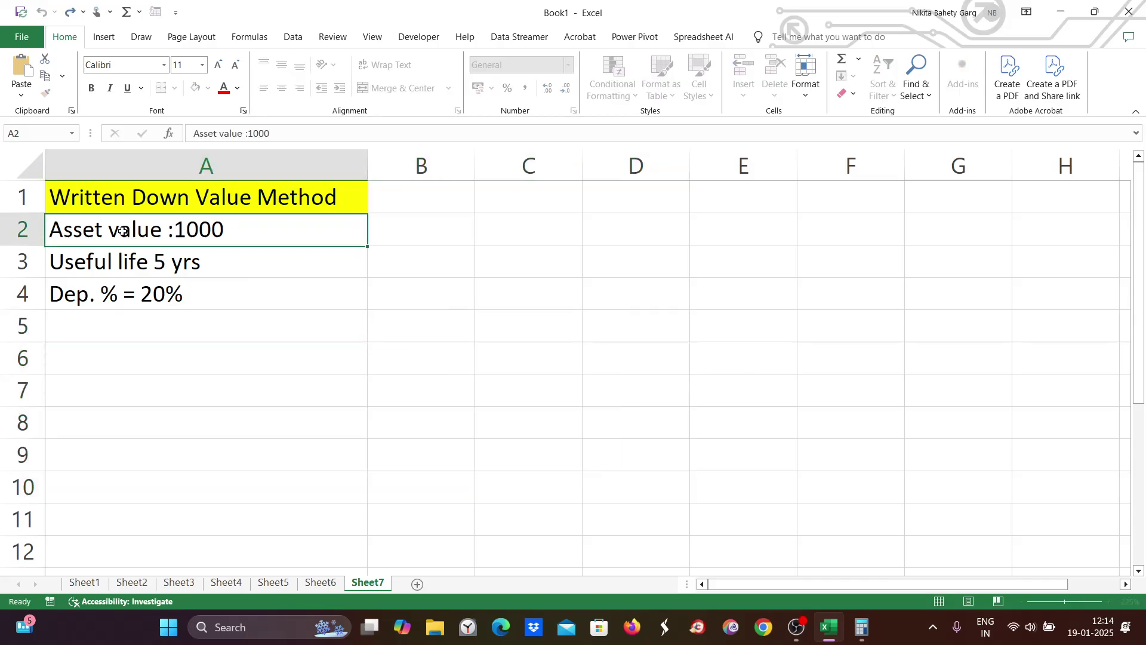
left_click_drag(123, 232, 141, 280)
key("Delete")
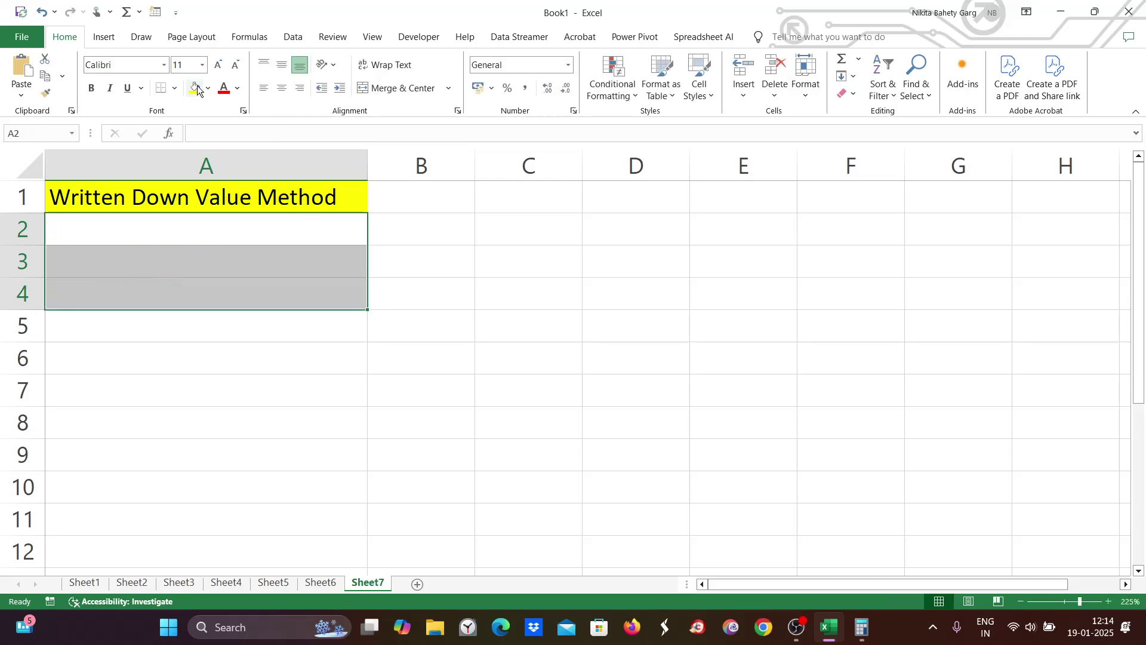
Step: Draw a straight arrow down-left from the title and copy it pointing down-right
left_click(104, 37)
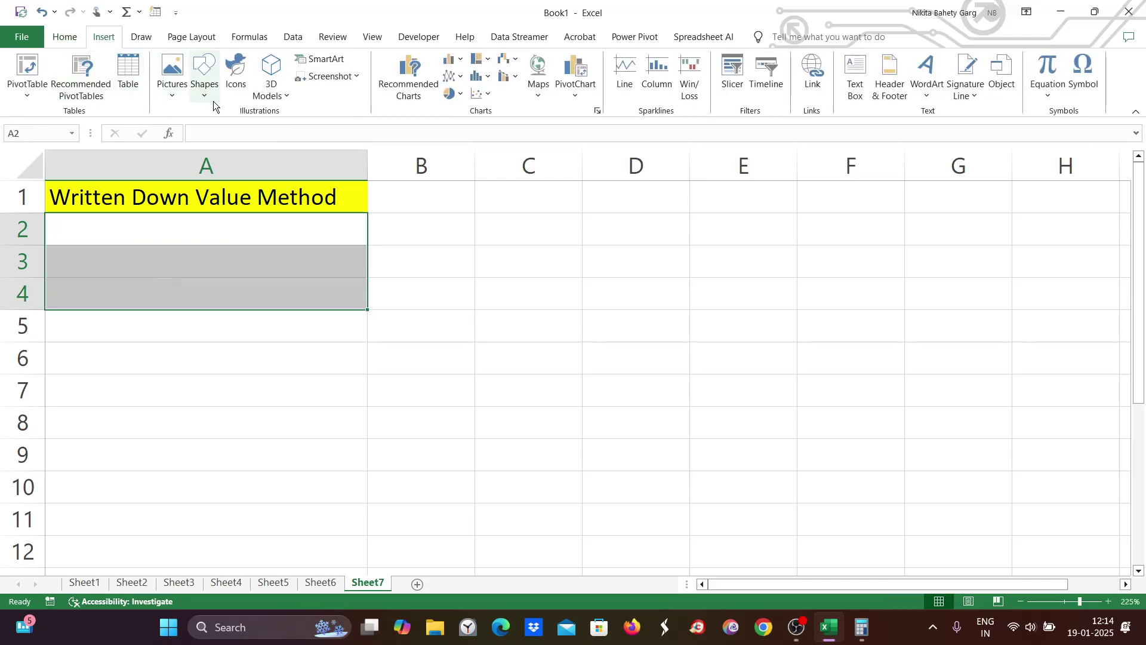
left_click(203, 96)
left_click(235, 130)
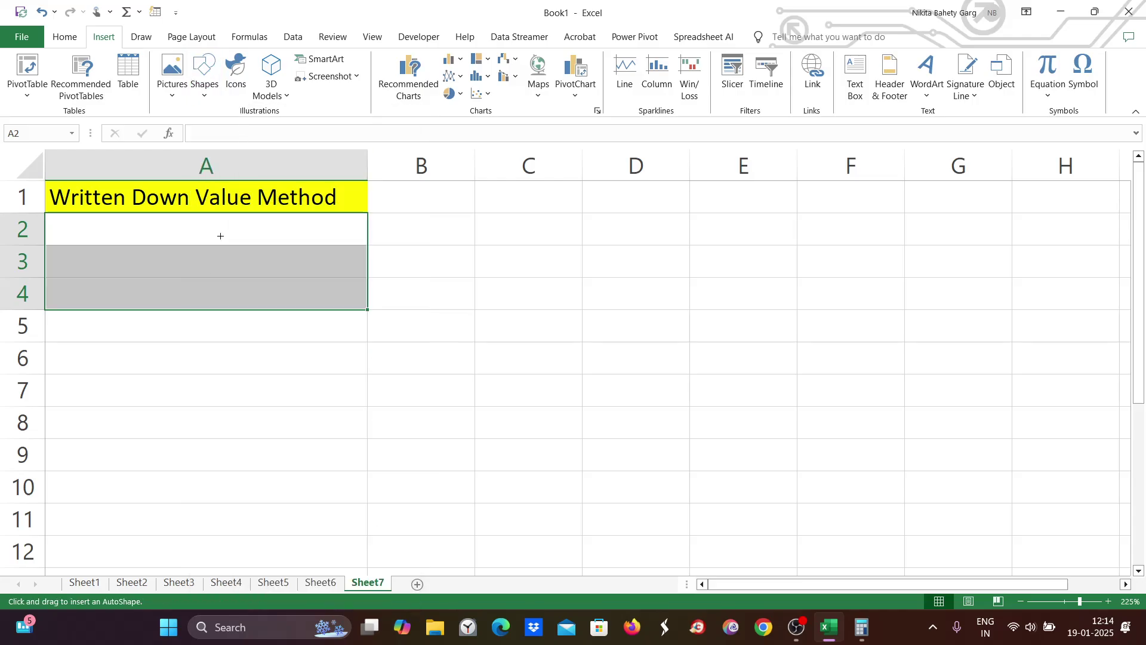
left_click_drag(184, 218, 92, 296)
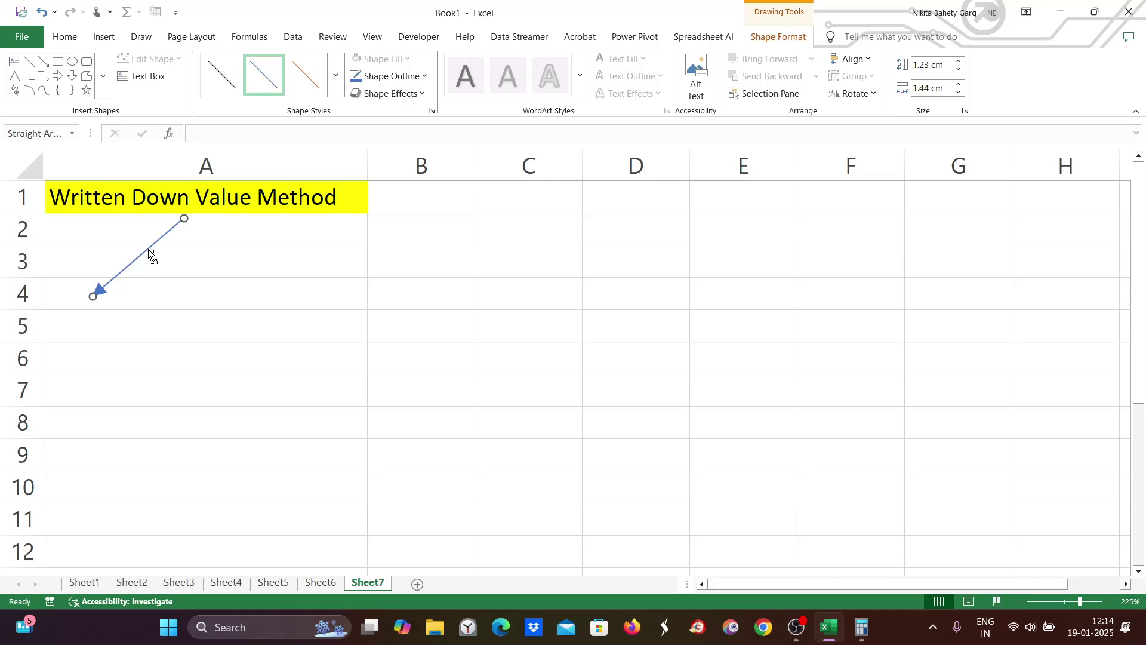
left_click_drag(149, 253, 298, 299)
double_click(120, 325)
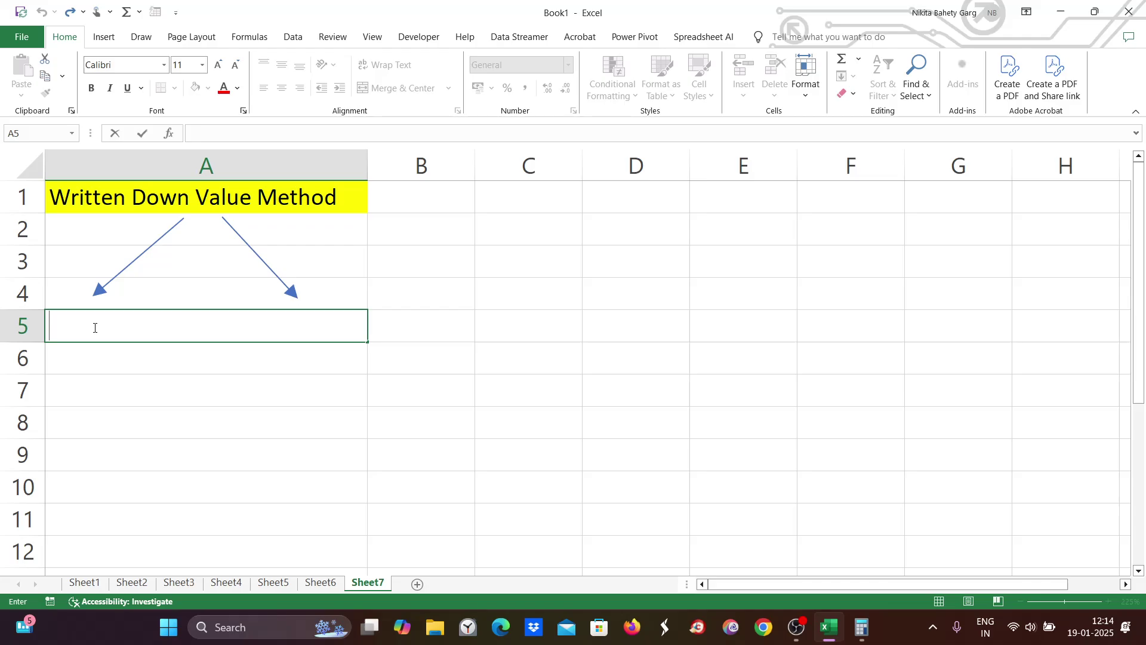
Step: Label the arrows 'Manual' and 'Auto Determine' in A5 and widen column A
type("Manual ")
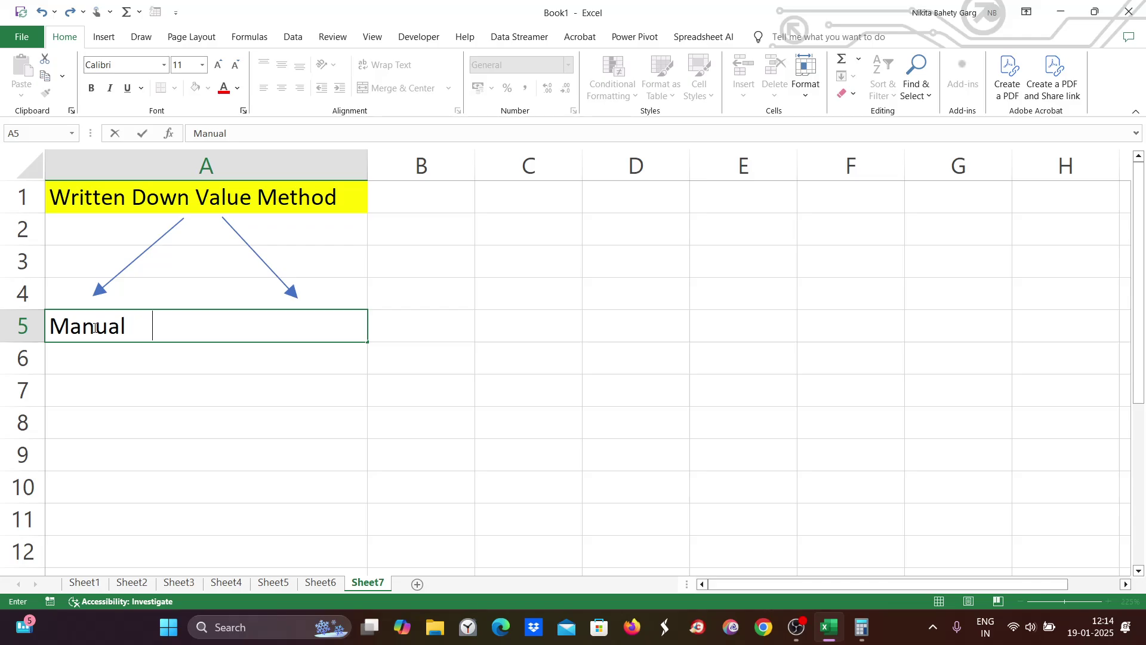
type("                   Auto Dete")
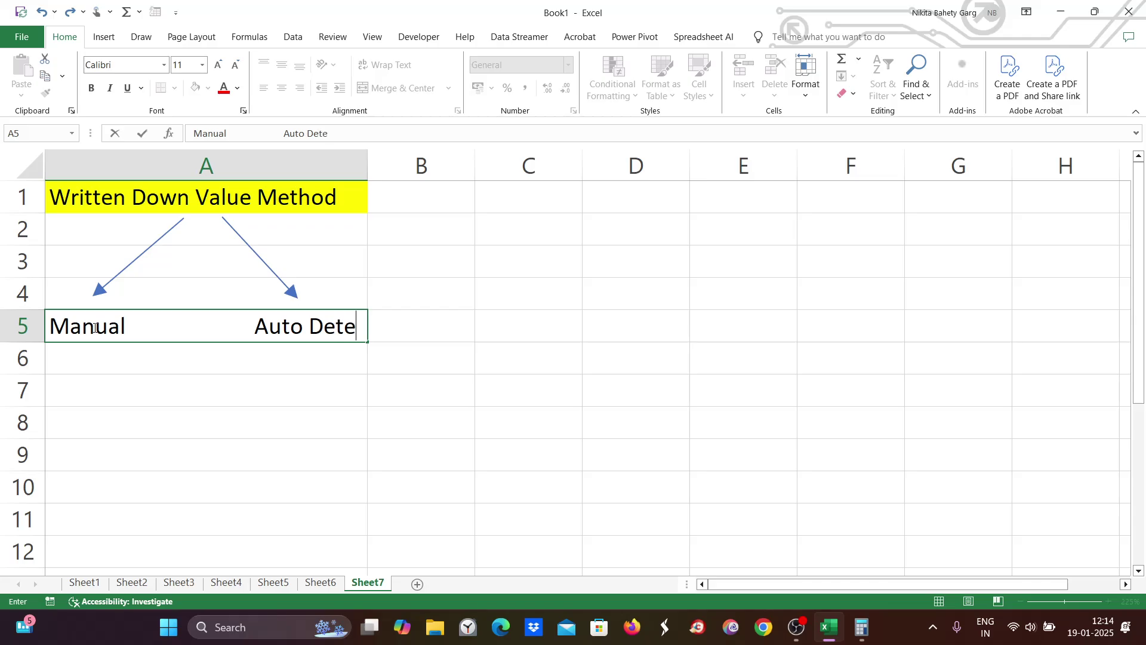
type("rmine")
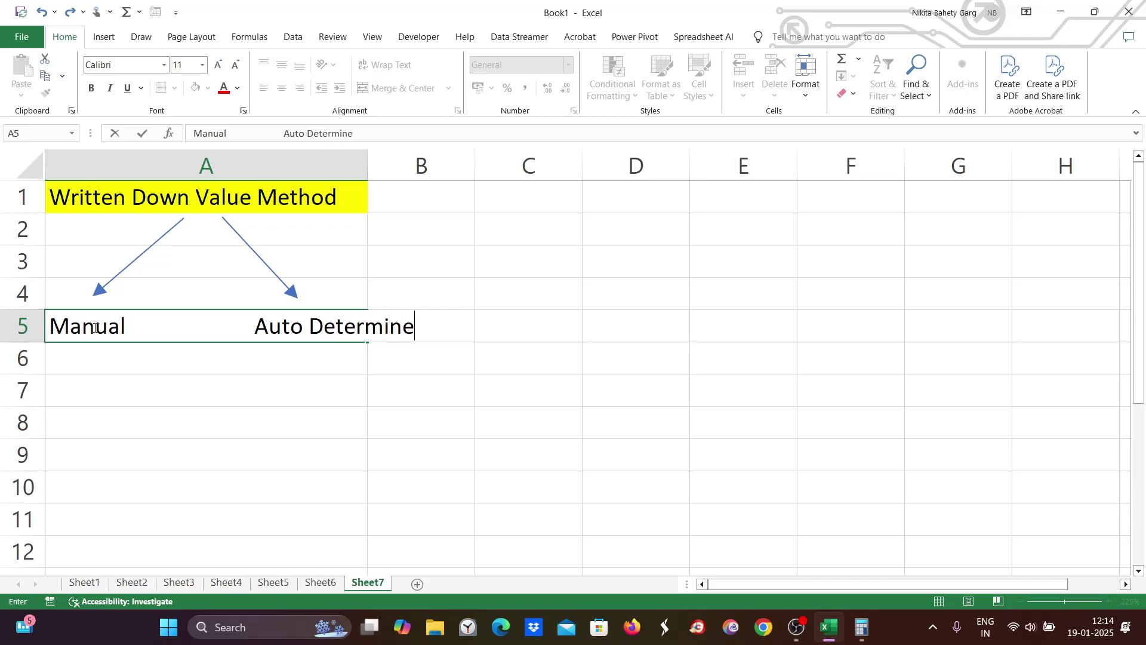
left_click(284, 402)
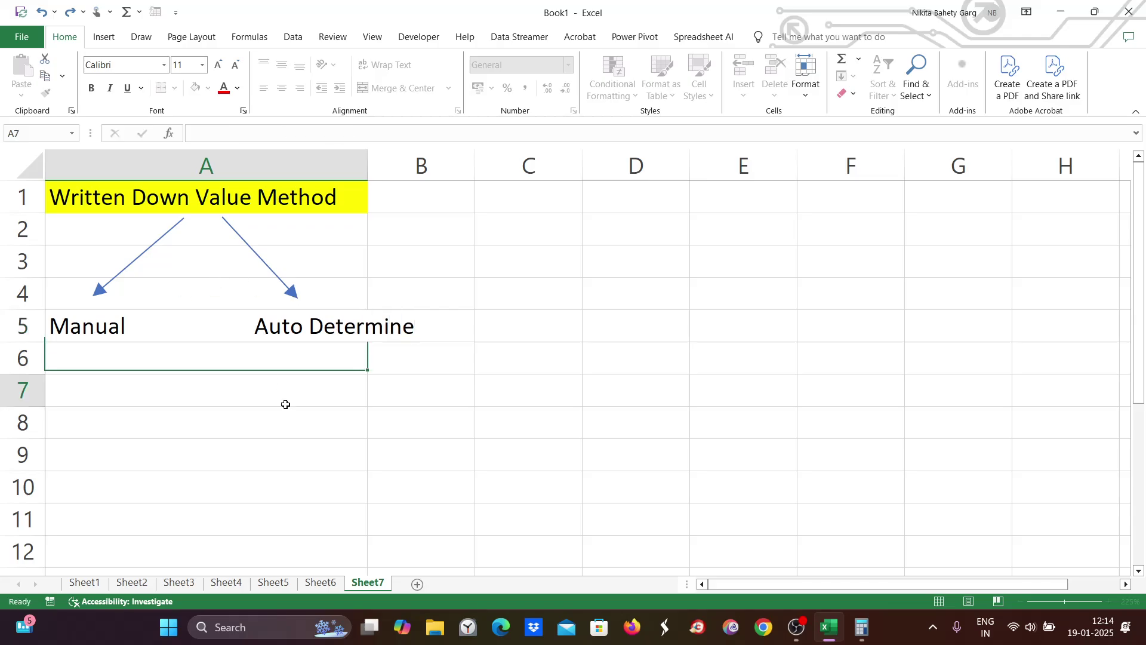
left_click(311, 345)
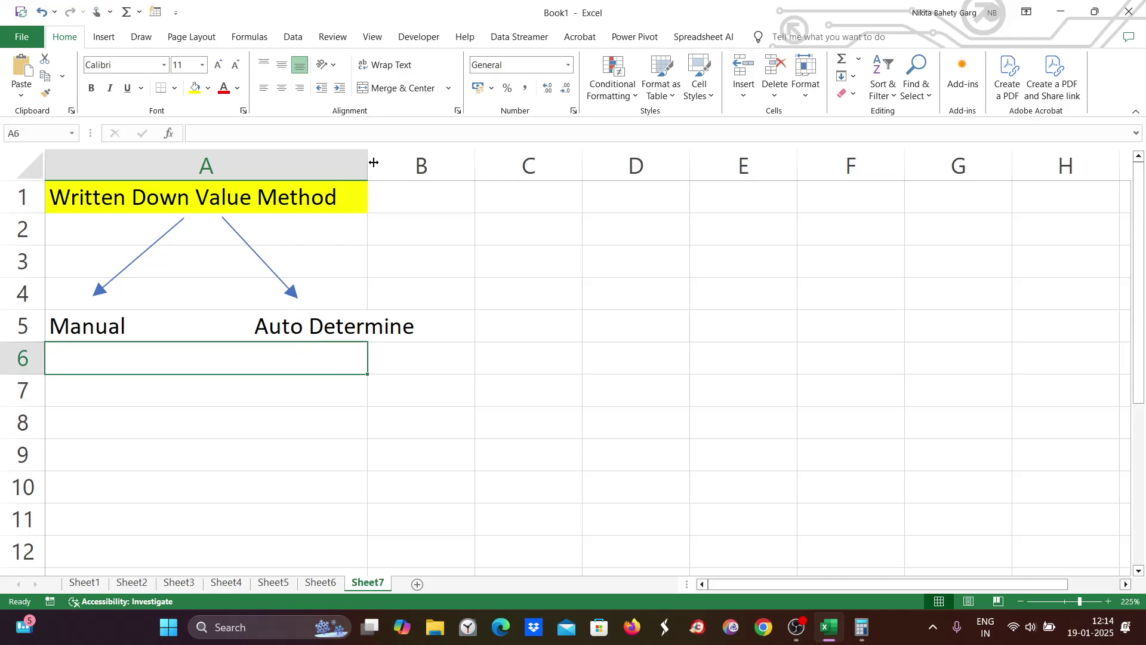
left_click_drag(368, 164, 436, 164)
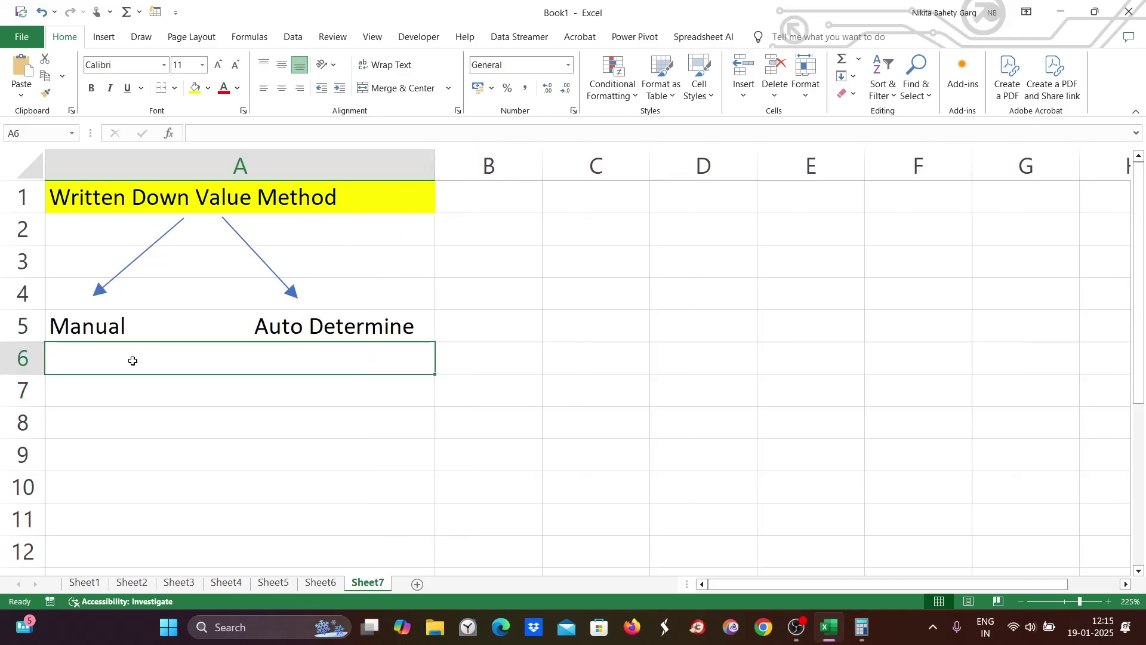
Step: Type 'Explicit %' under Manual in A6
double_click(67, 359)
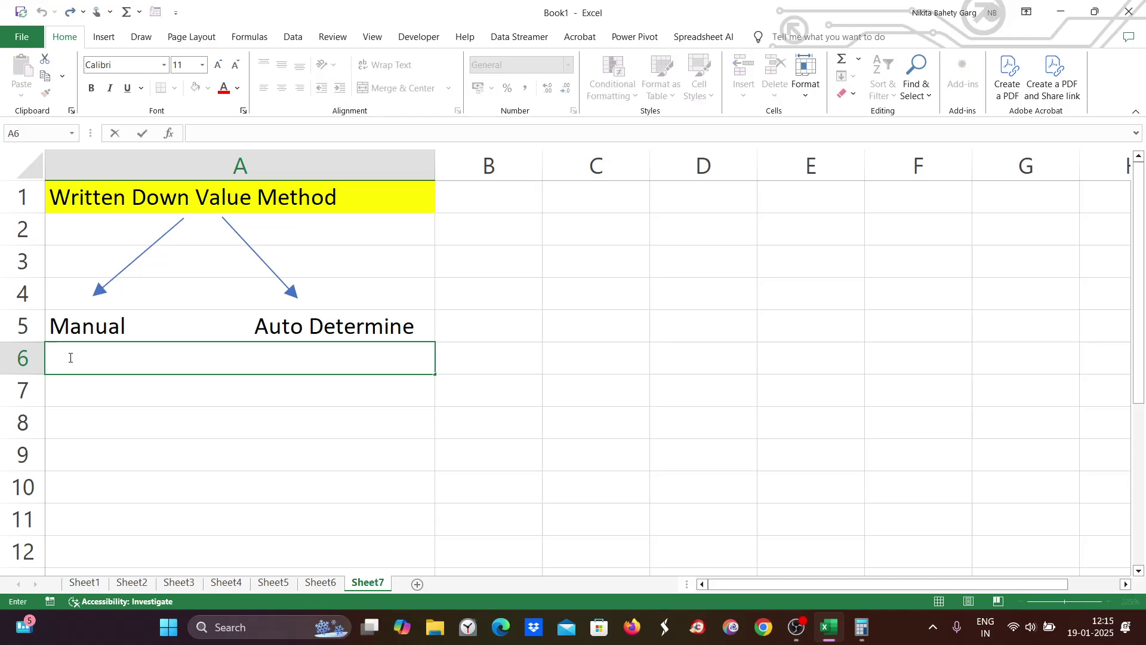
type("Explic")
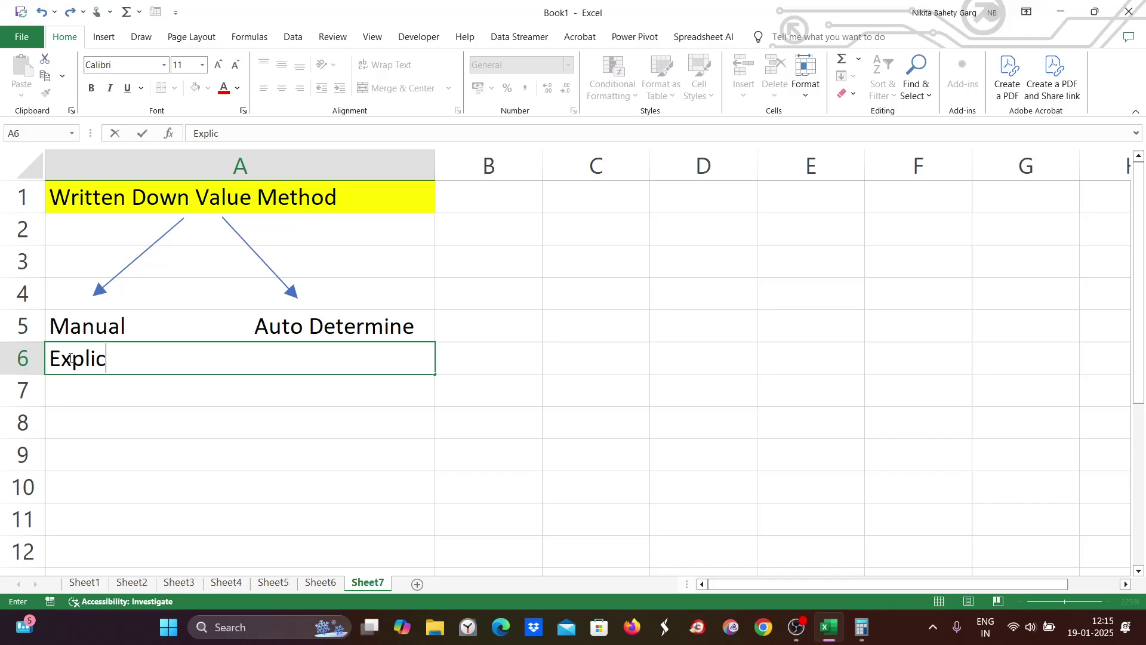
type("it ")
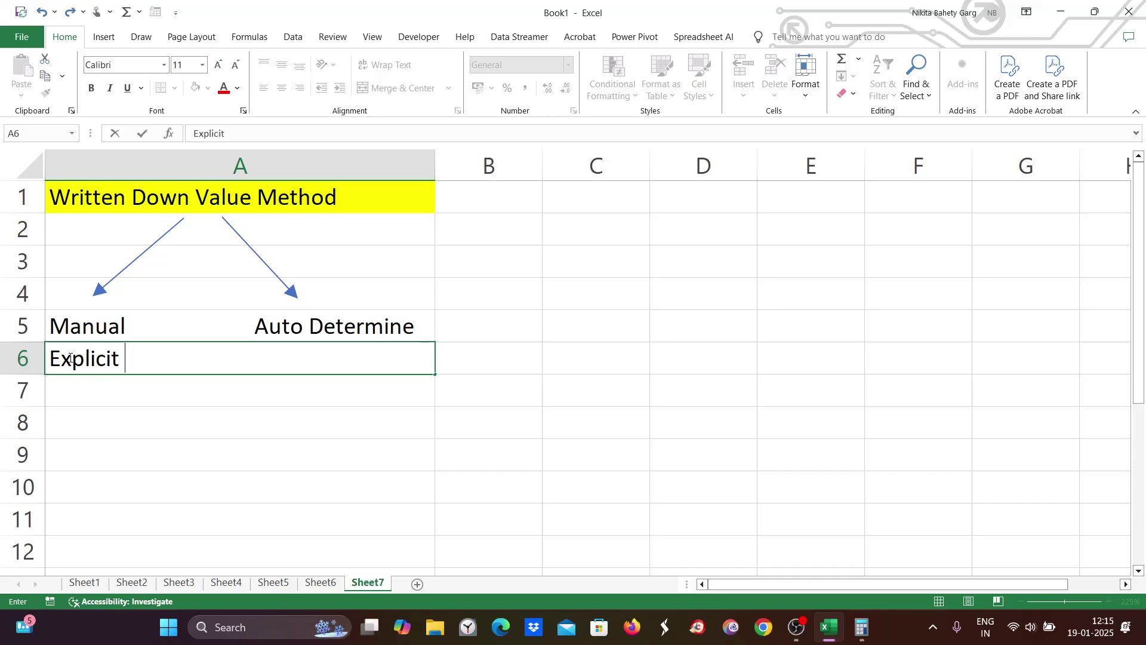
type("%")
key("BackSpace")
key("BackSpace")
key("BackSpace")
key("BackSpace")
key("BackSpace")
key("BackSpace")
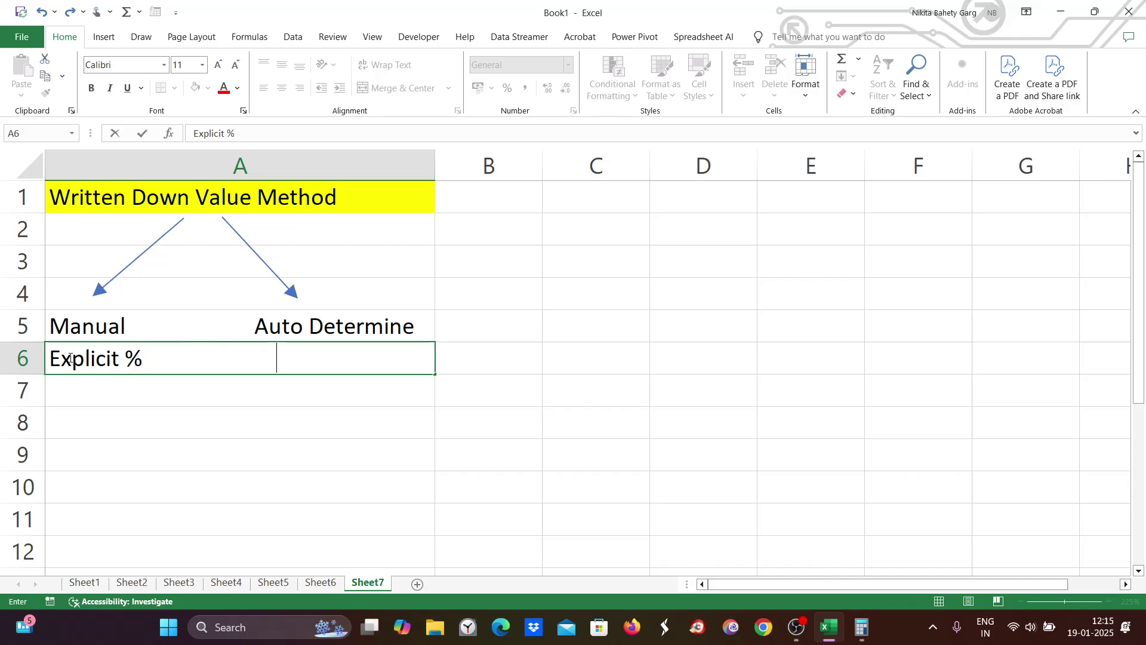
key("BackSpace")
key("BackSpace")
Step: Add 'System determines depreciation % based on useful life' under Auto Determine
type("System ")
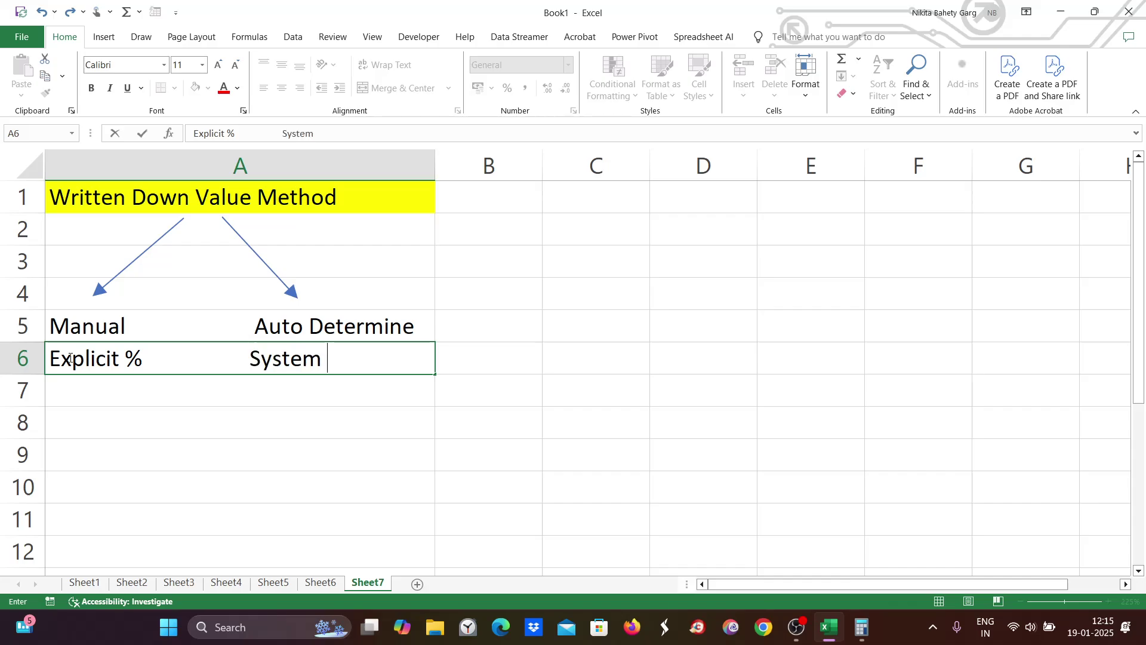
type("determine")
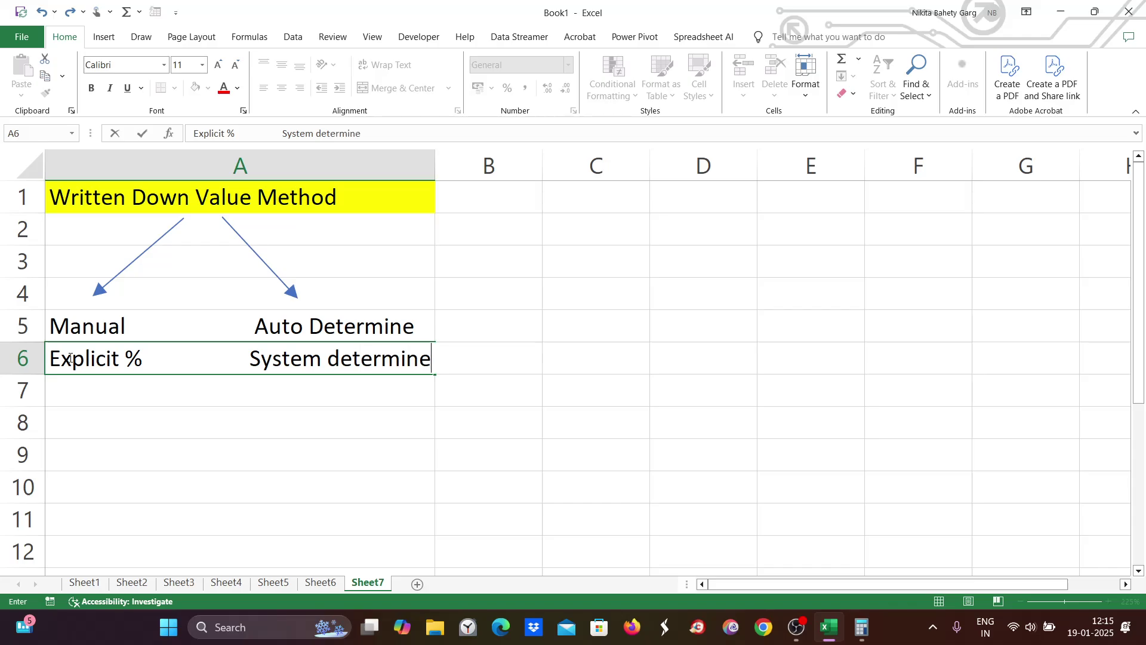
type("s depreciatuo")
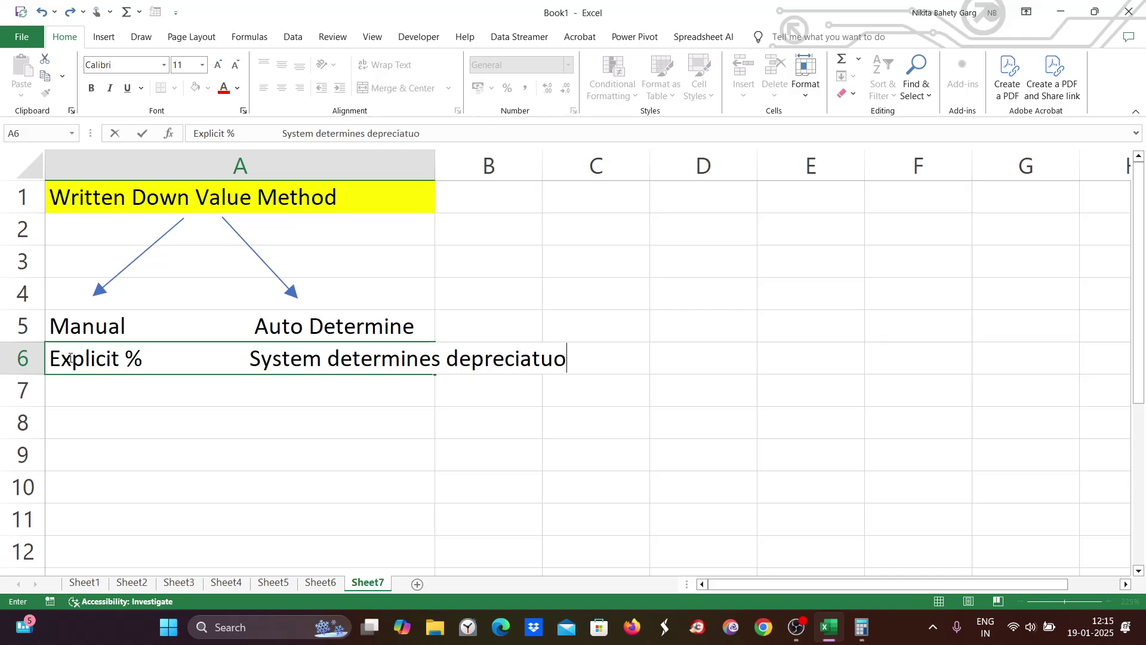
key("BackSpace")
key("BackSpace")
type("ion % based ")
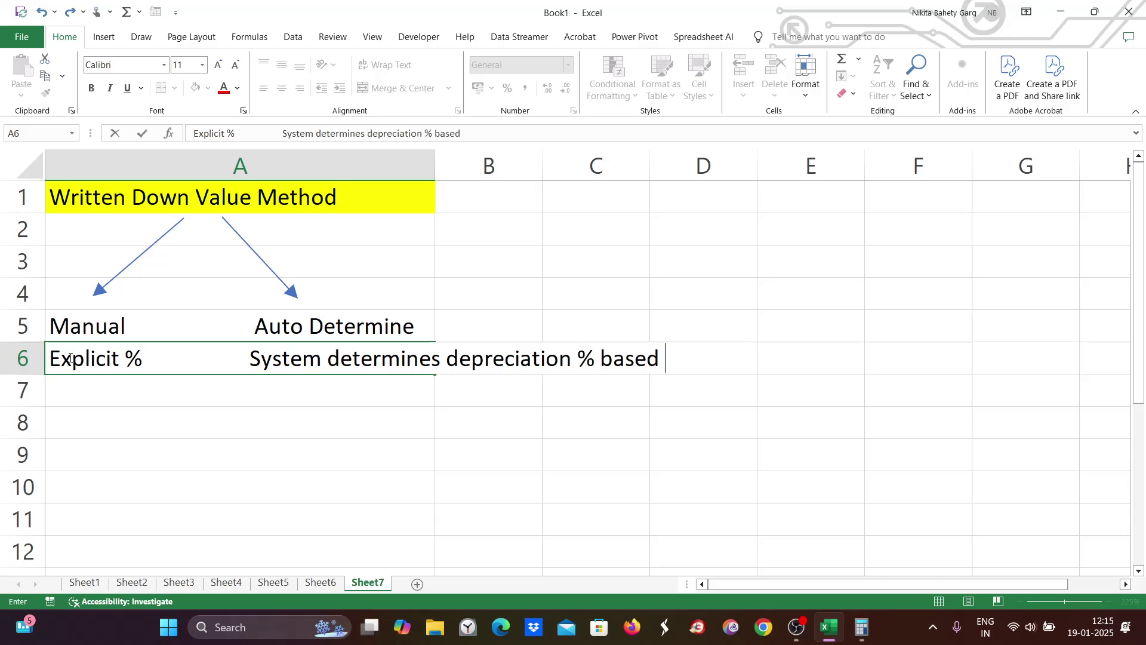
type("on useful life")
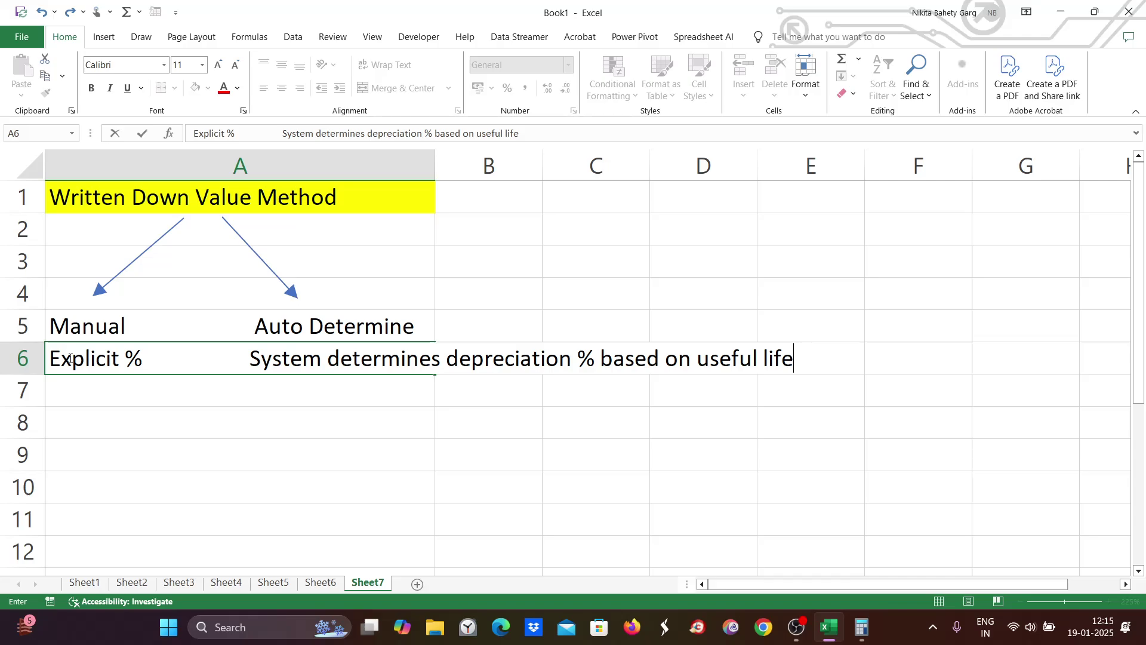
left_click(300, 425)
left_click(57, 322)
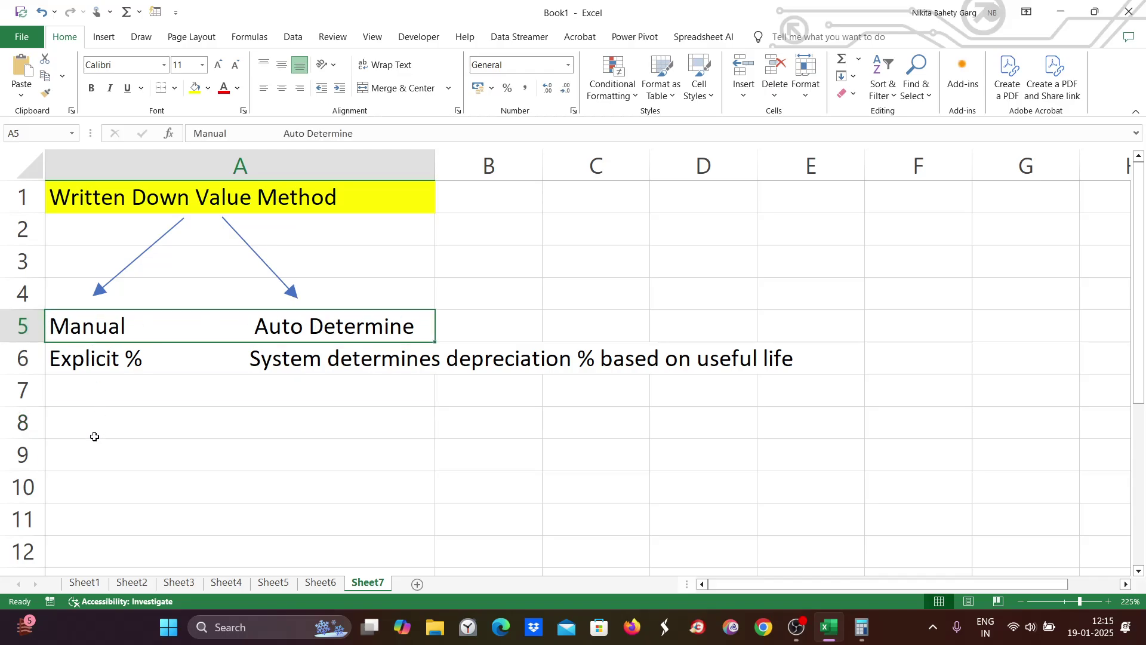
double_click(80, 396)
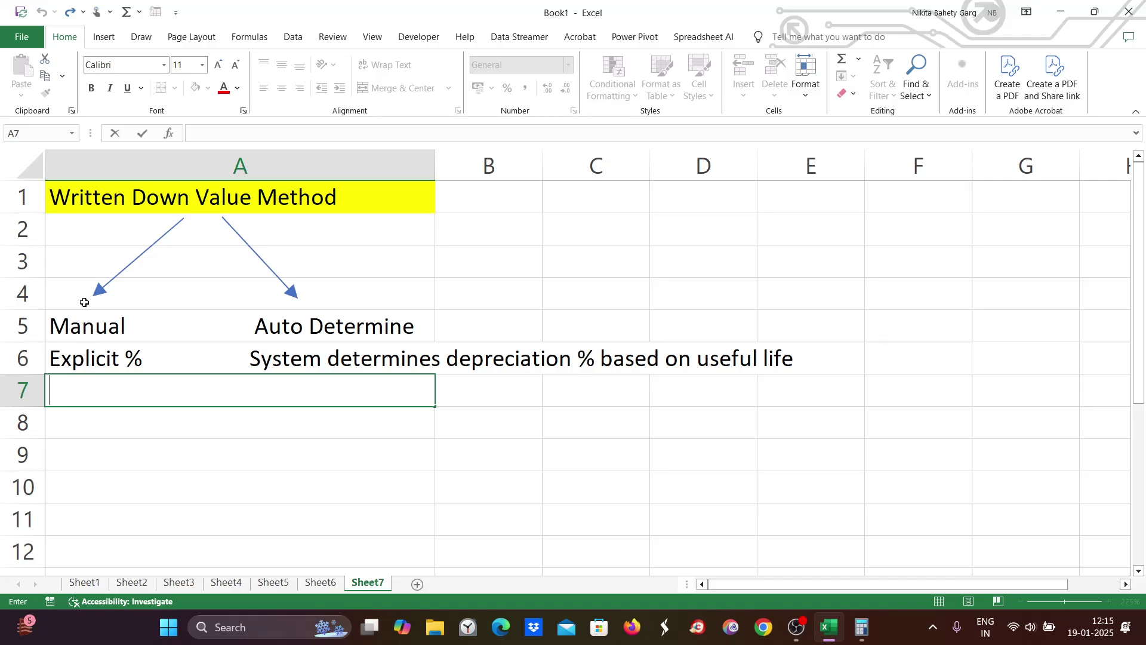
Step: Launch SAP Logon, connect to the SAP system and sign in with the saved user and password
left_click(255, 632)
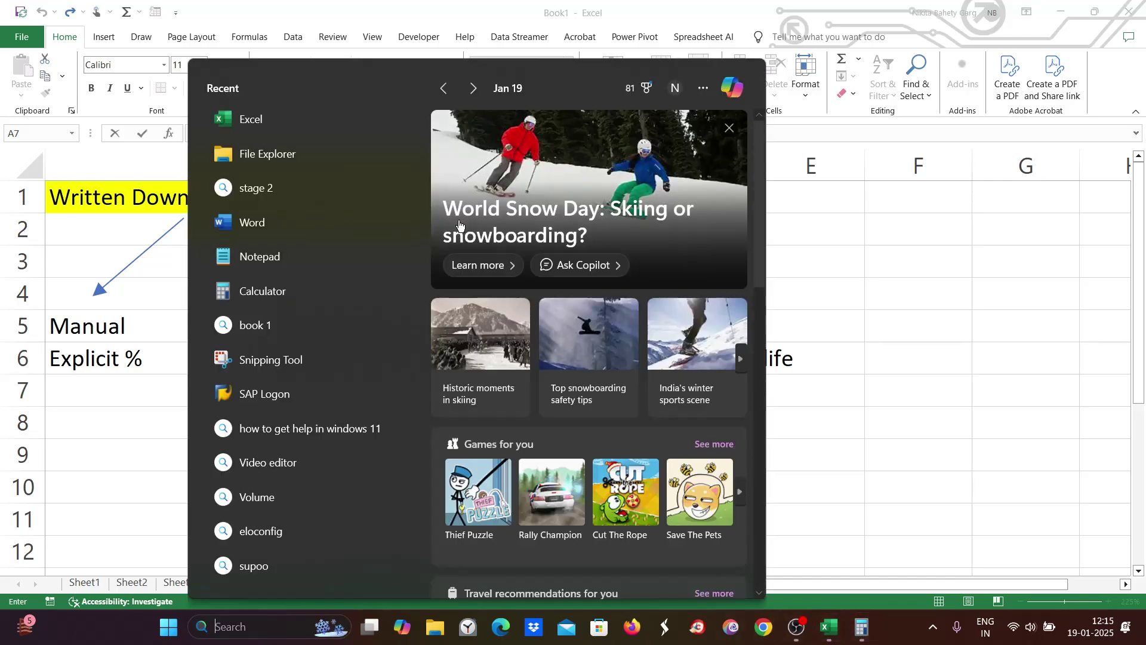
left_click(287, 395)
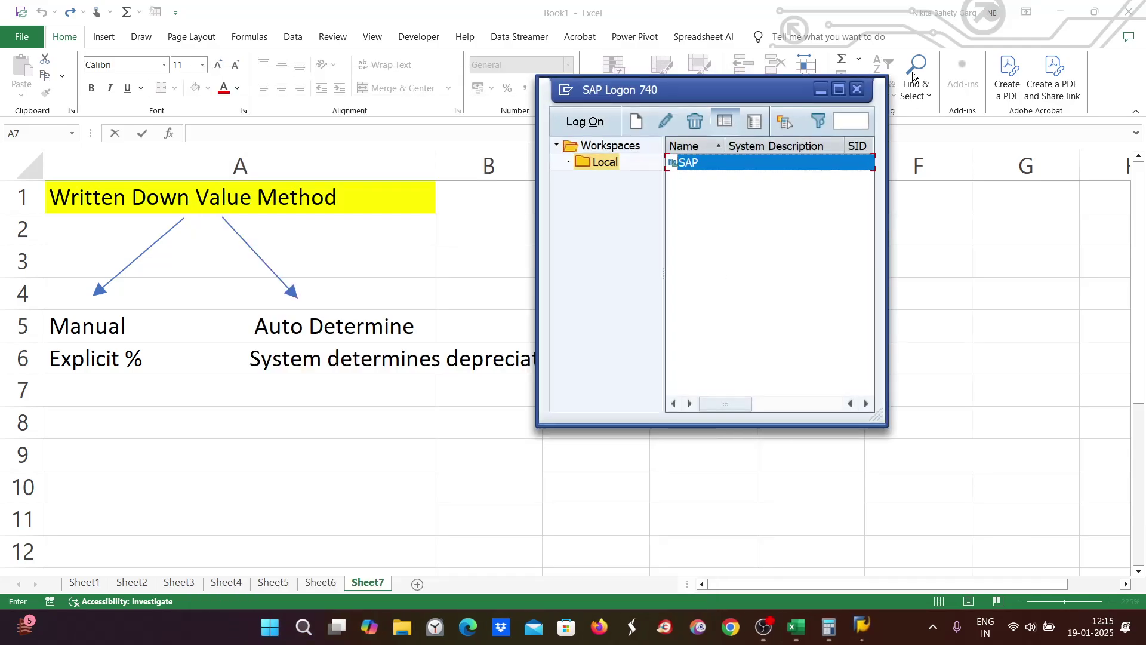
double_click(834, 93)
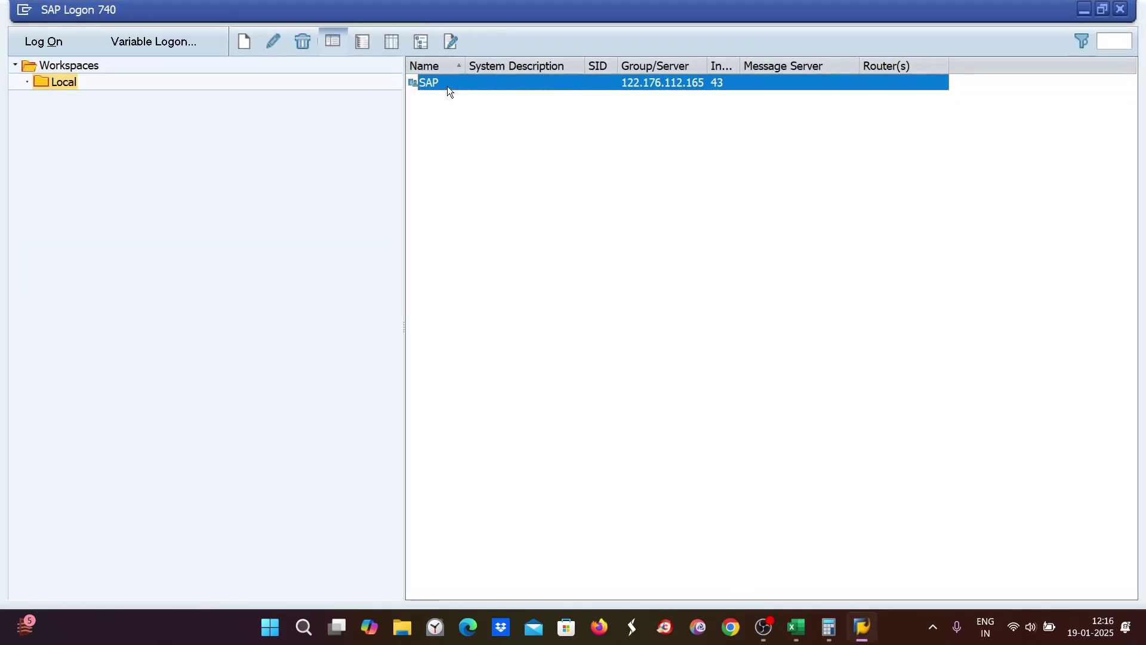
double_click(449, 87)
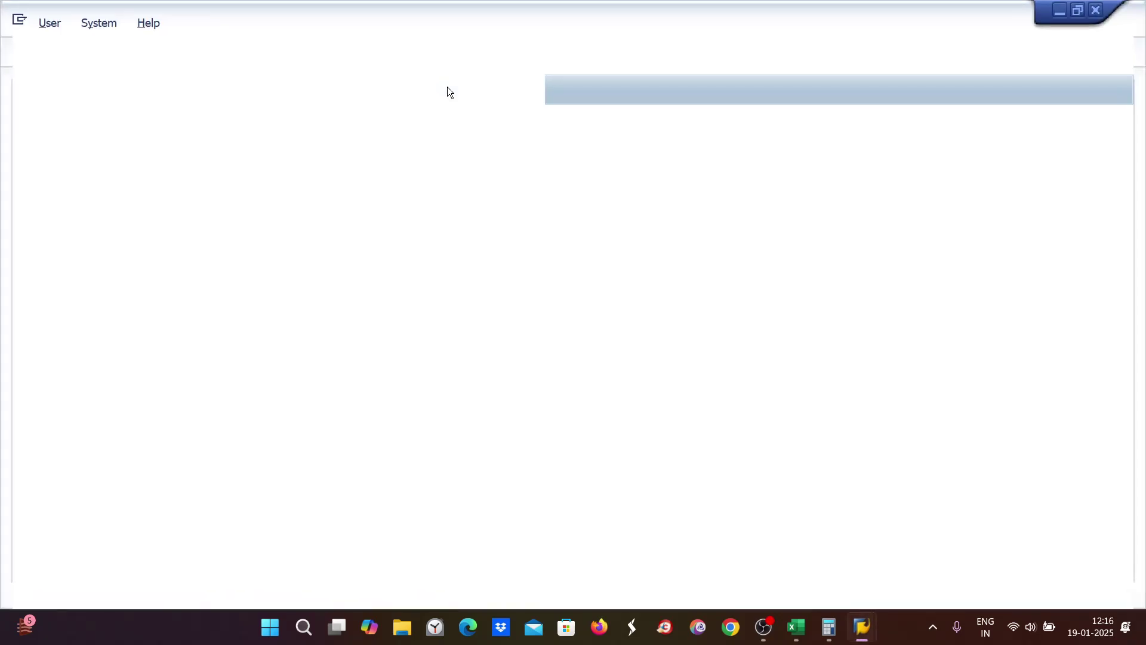
left_click(179, 188)
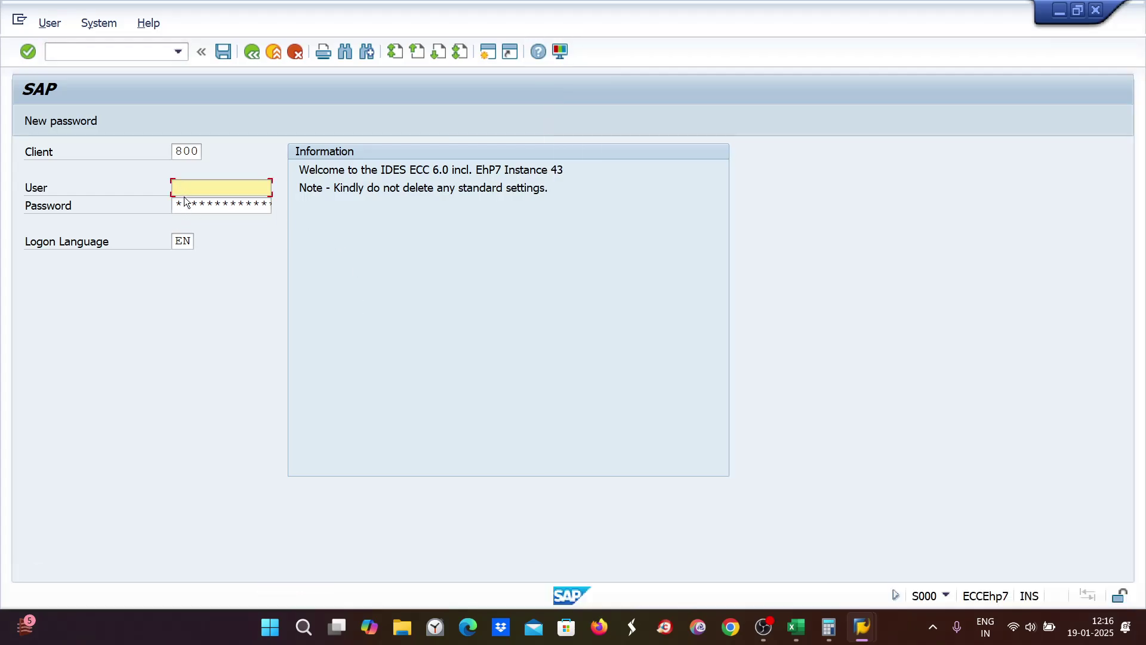
type("N")
left_click(197, 203)
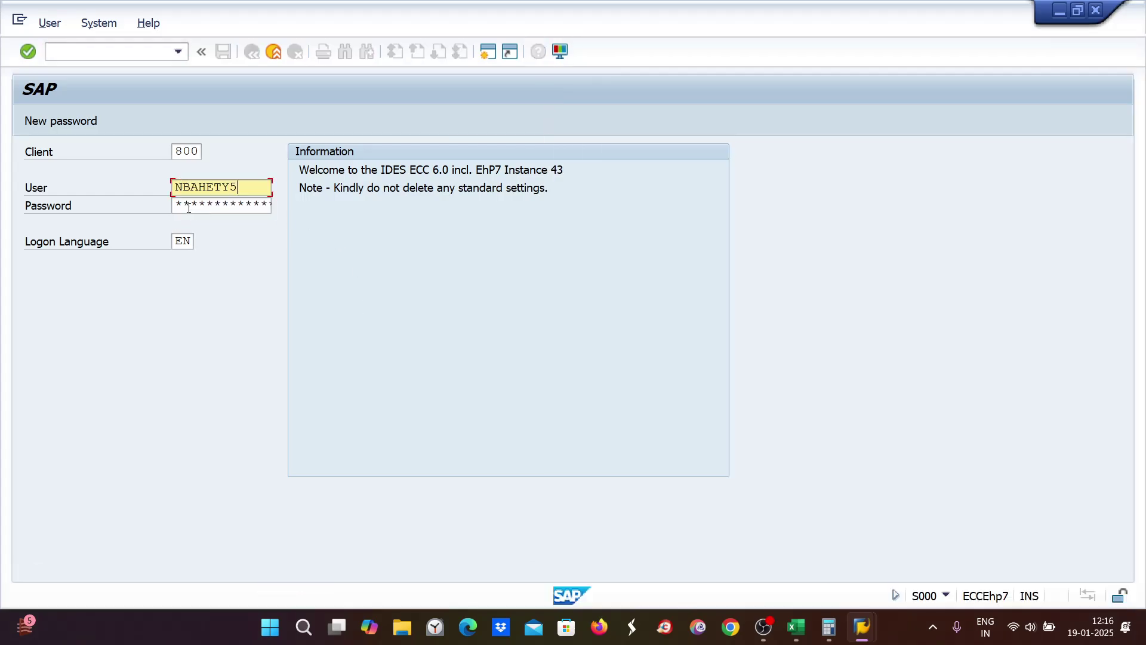
left_click(185, 207)
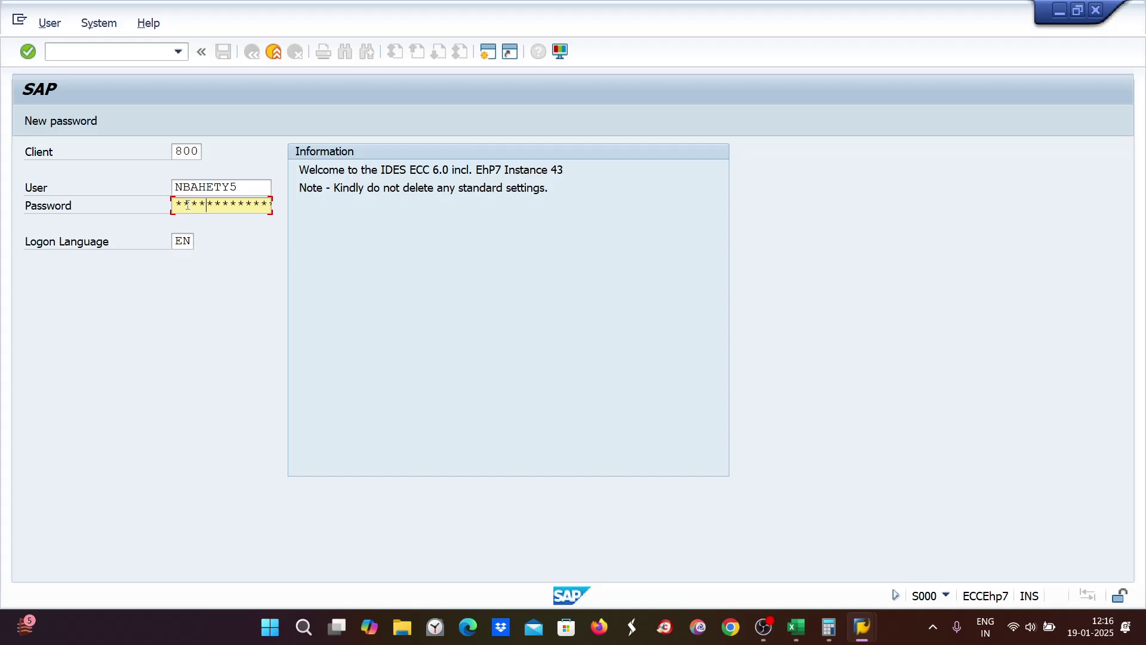
key("Return")
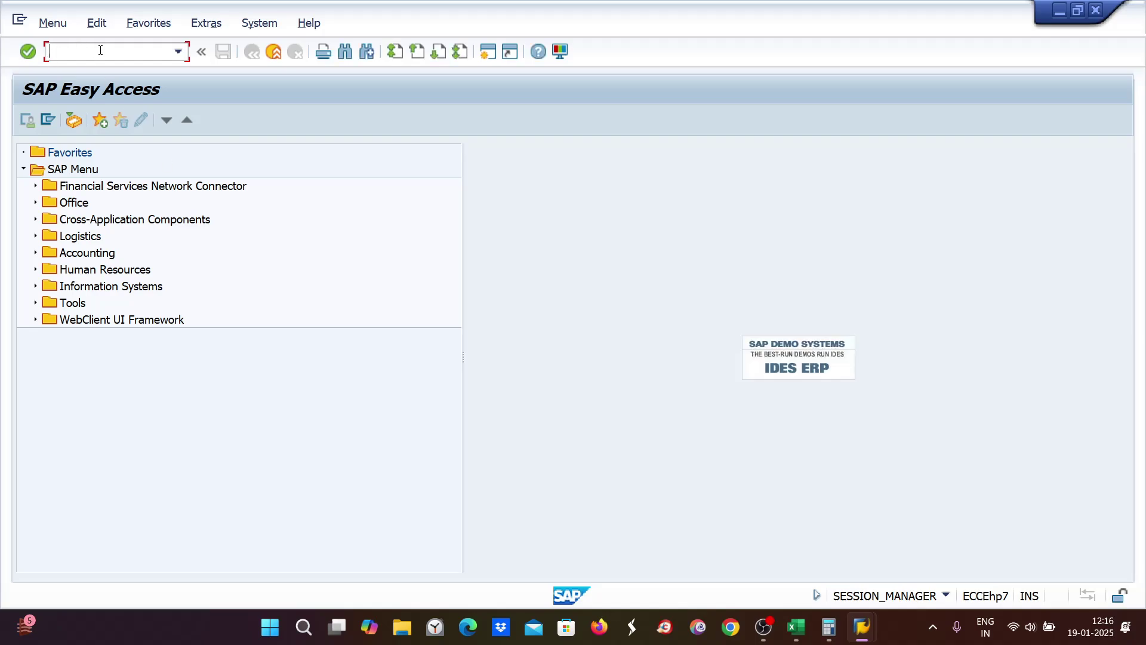
Step: Run transaction AFAMA for chart of depreciation ZE89
type("afama")
key("Return")
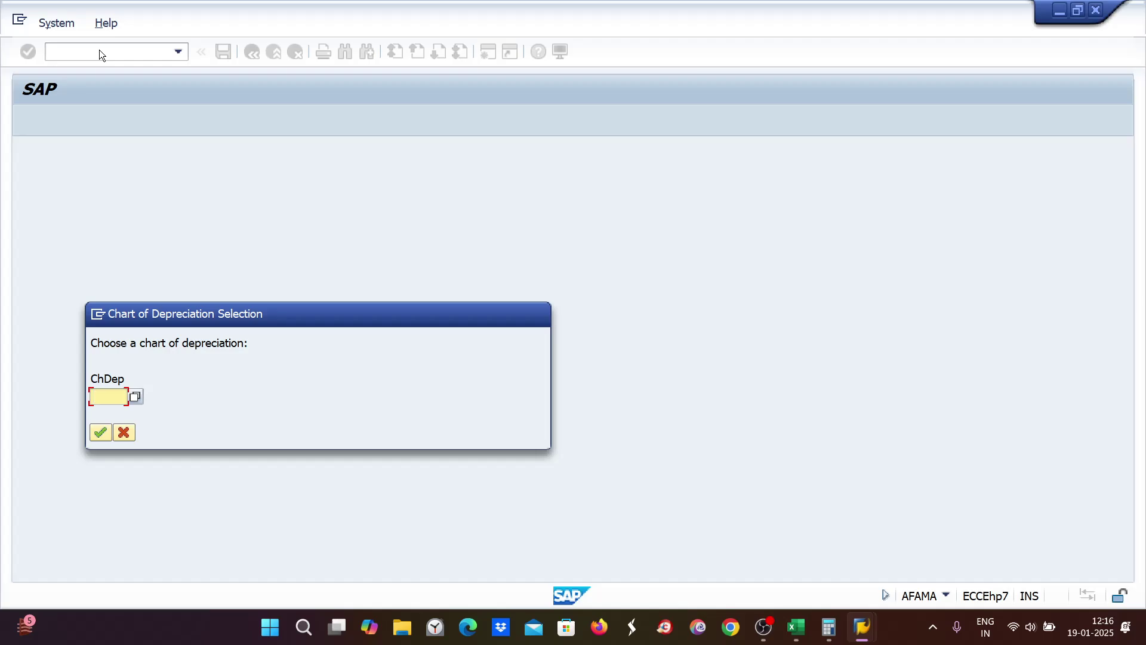
type("ze89")
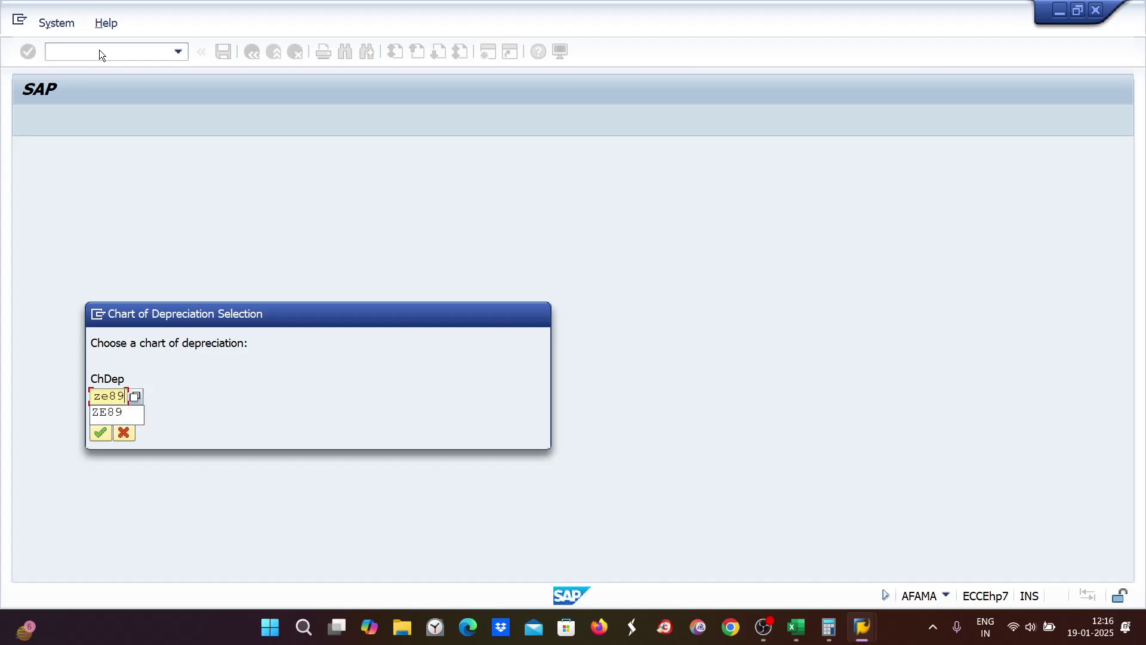
key("Return")
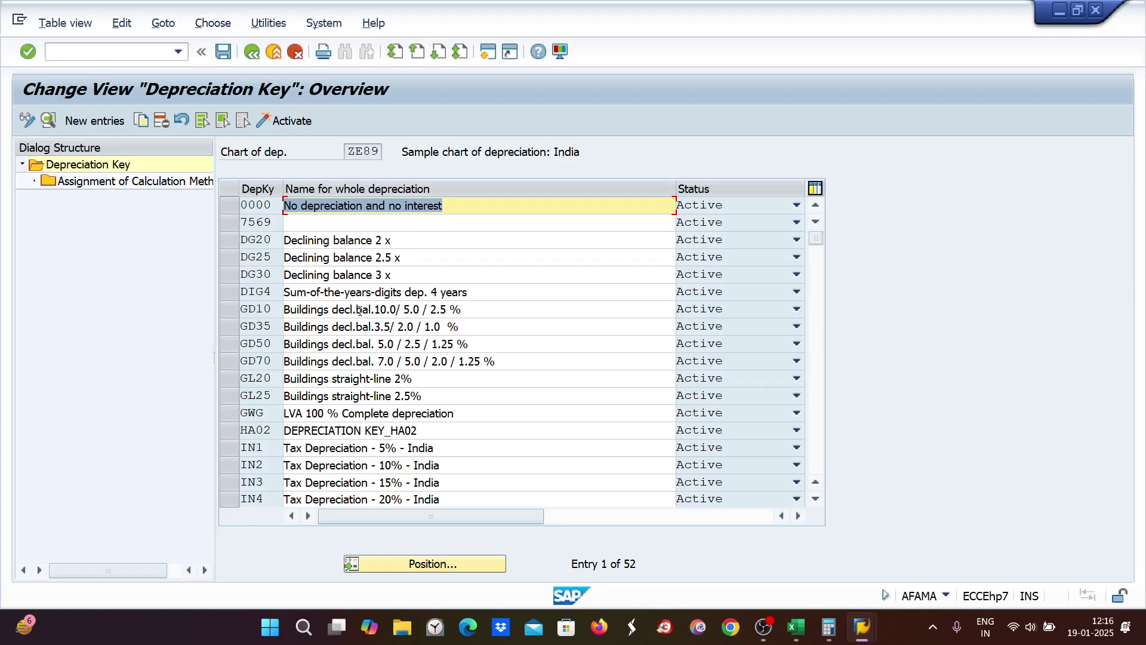
Step: Locate depreciation key ZE89 and show its calculation method assignments (base 0018, multilevel ZE8)
left_click(405, 565)
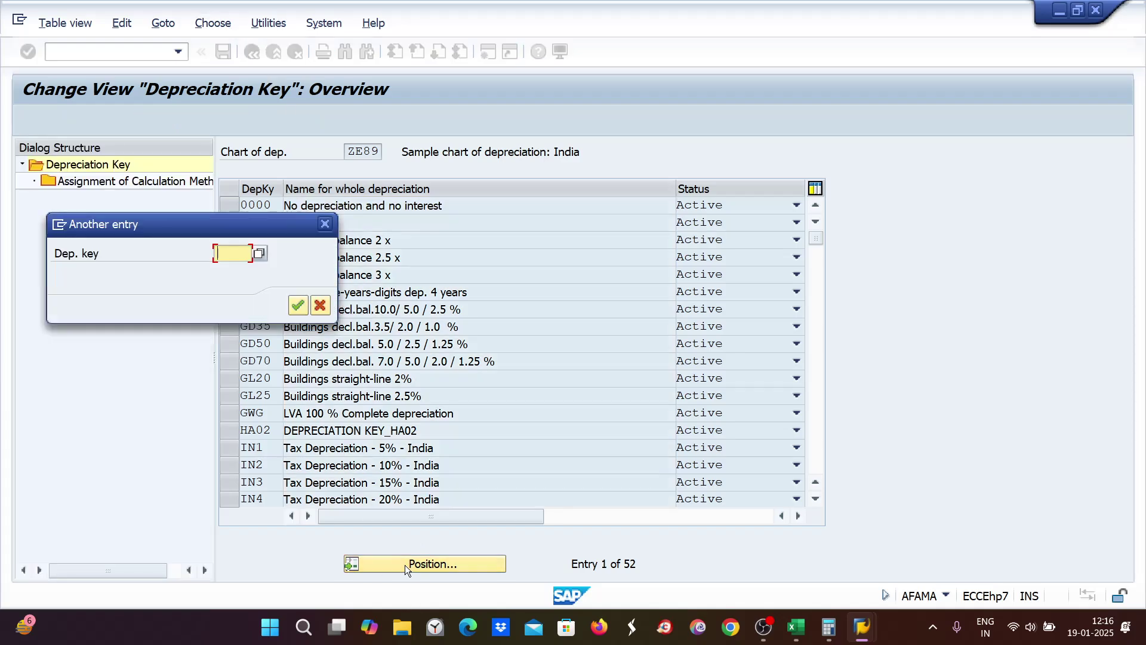
type("ze89")
key("Return")
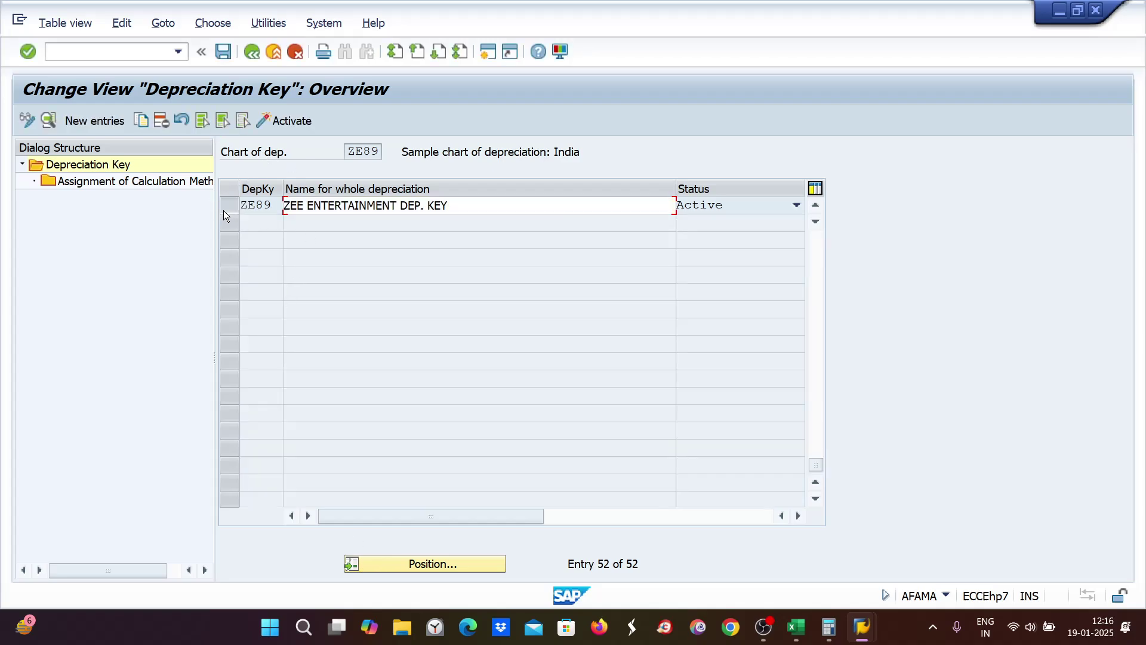
left_click(224, 210)
double_click(116, 181)
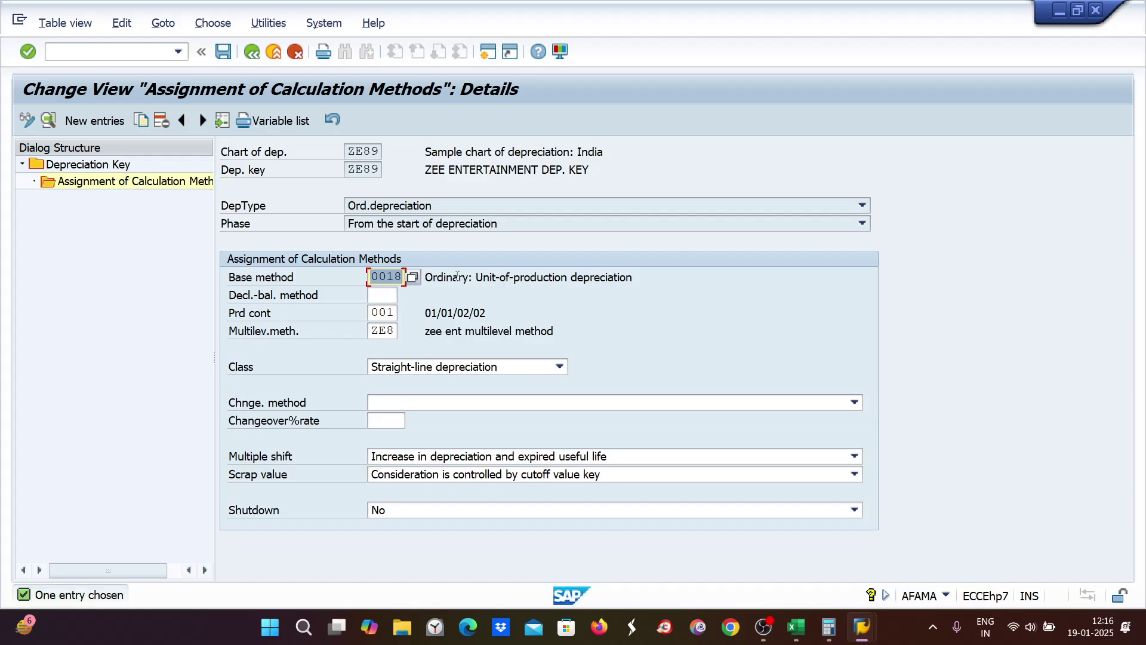
Step: Give ZE89 base method 0012 (explicit percentage) and the Declining-balance depreciation class, then save it under the customizing request
left_click(411, 277)
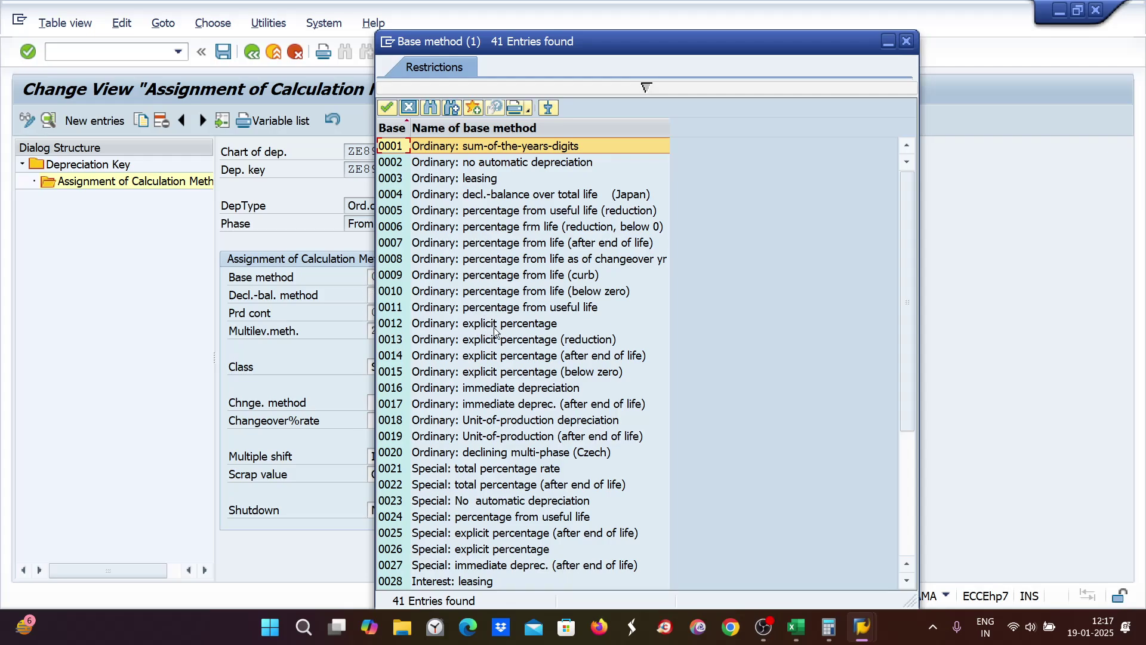
double_click(389, 327)
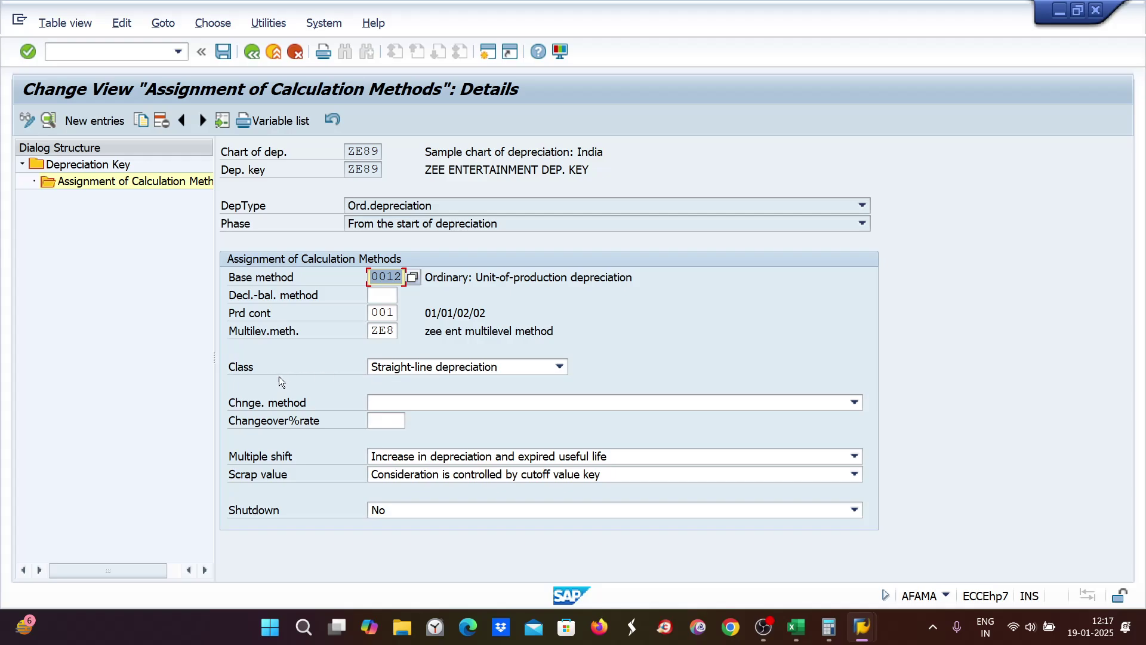
left_click(407, 369)
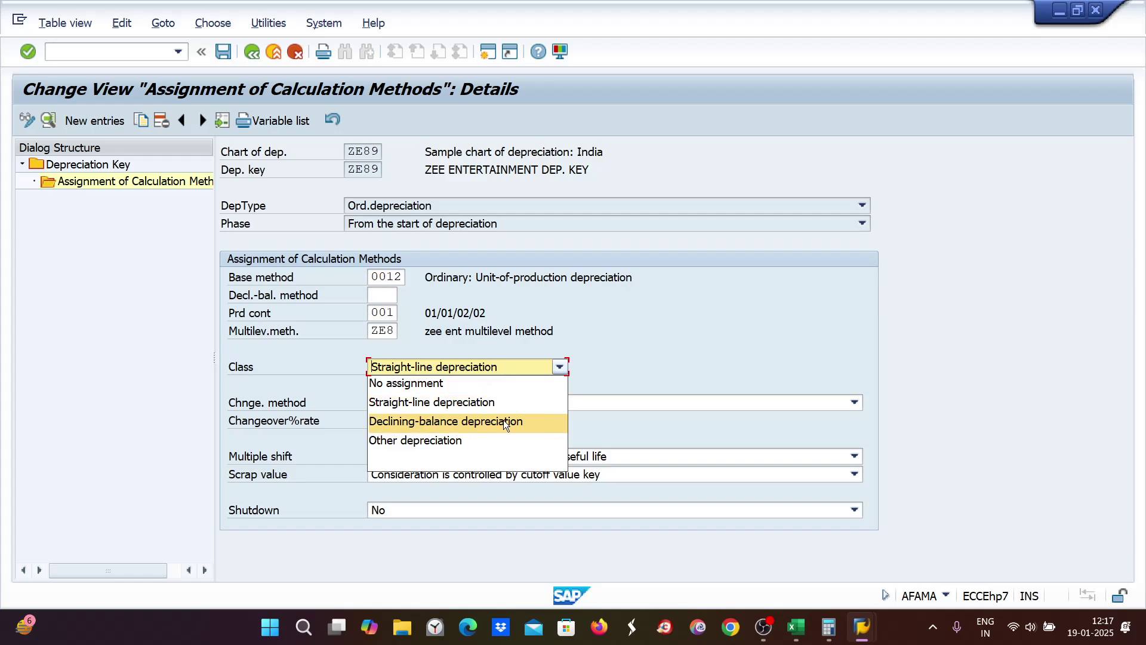
left_click(425, 421)
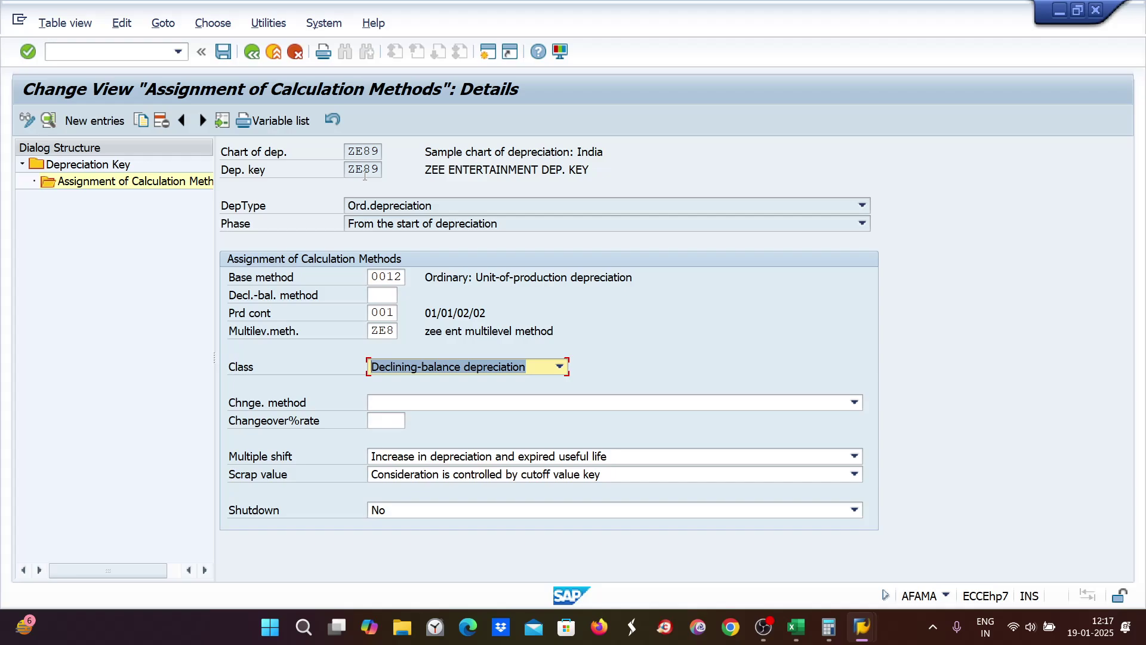
key("ctrl+s")
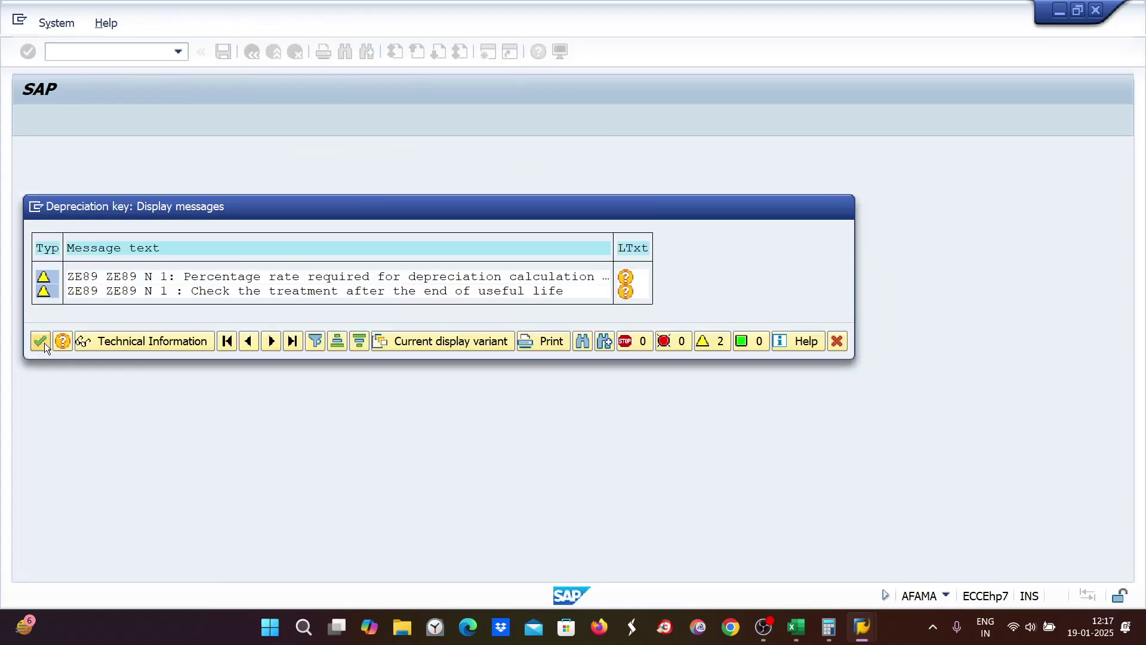
left_click(40, 340)
left_click(367, 309)
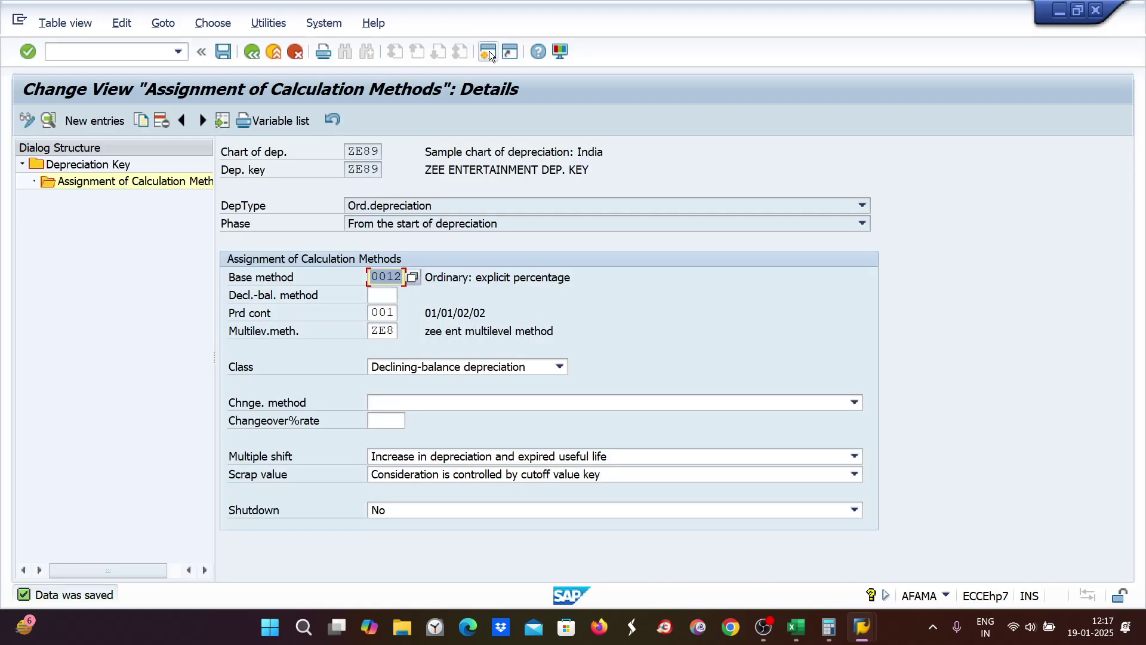
Step: In a new session, run AFAMS and open the levels of multilevel method ZE8
left_click(487, 52)
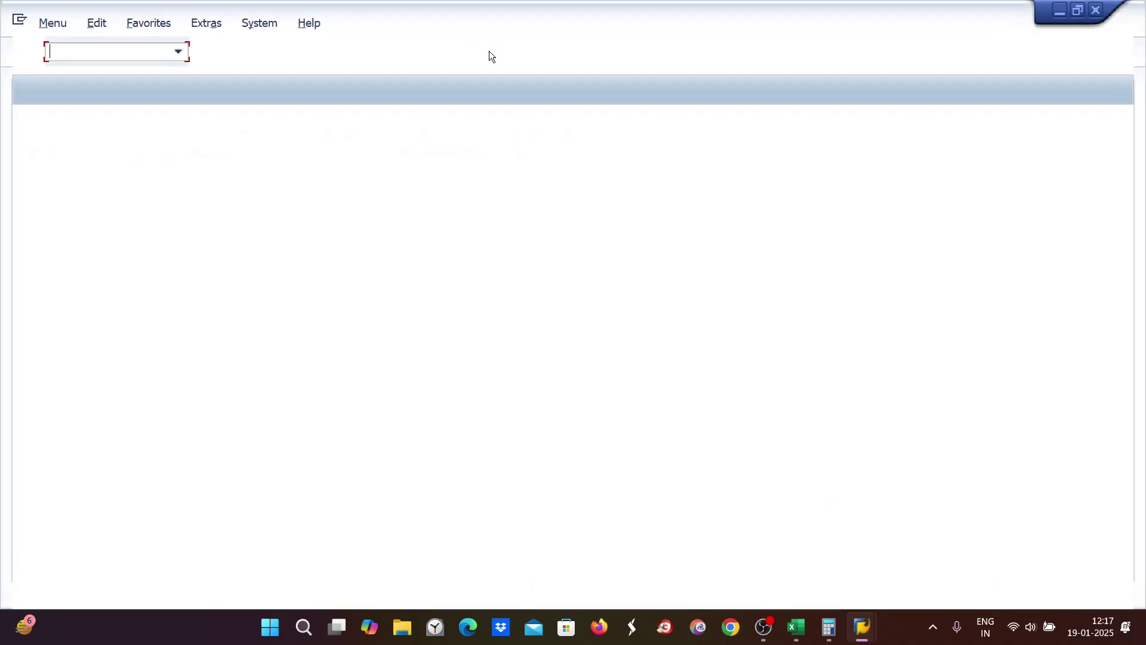
type("afa")
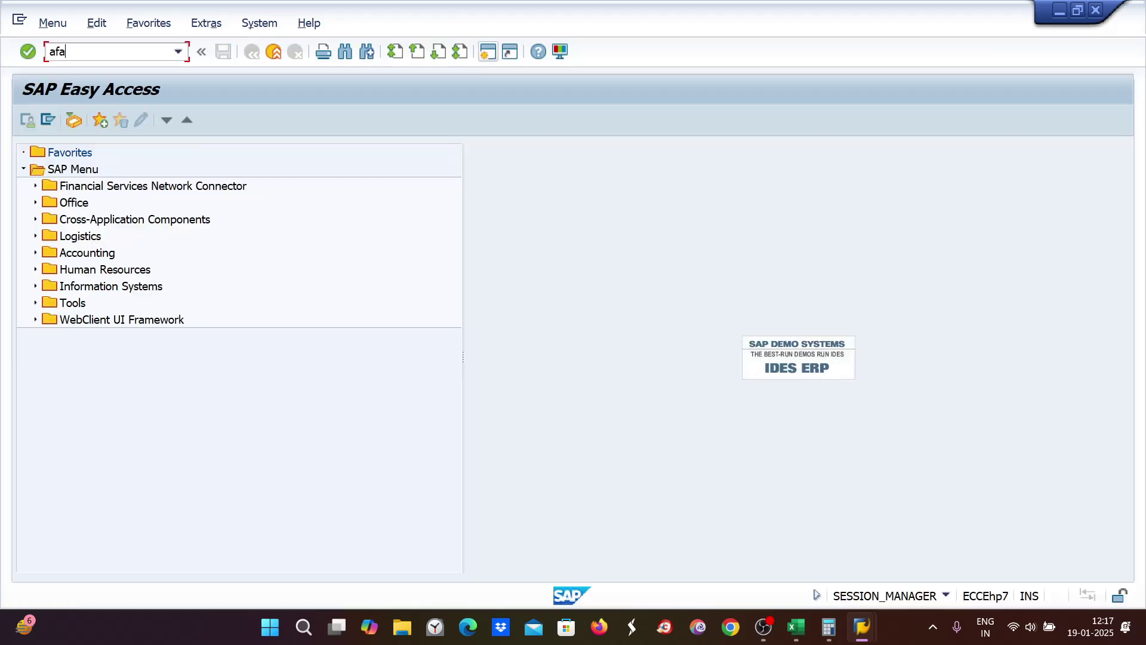
type("ms")
key("Return")
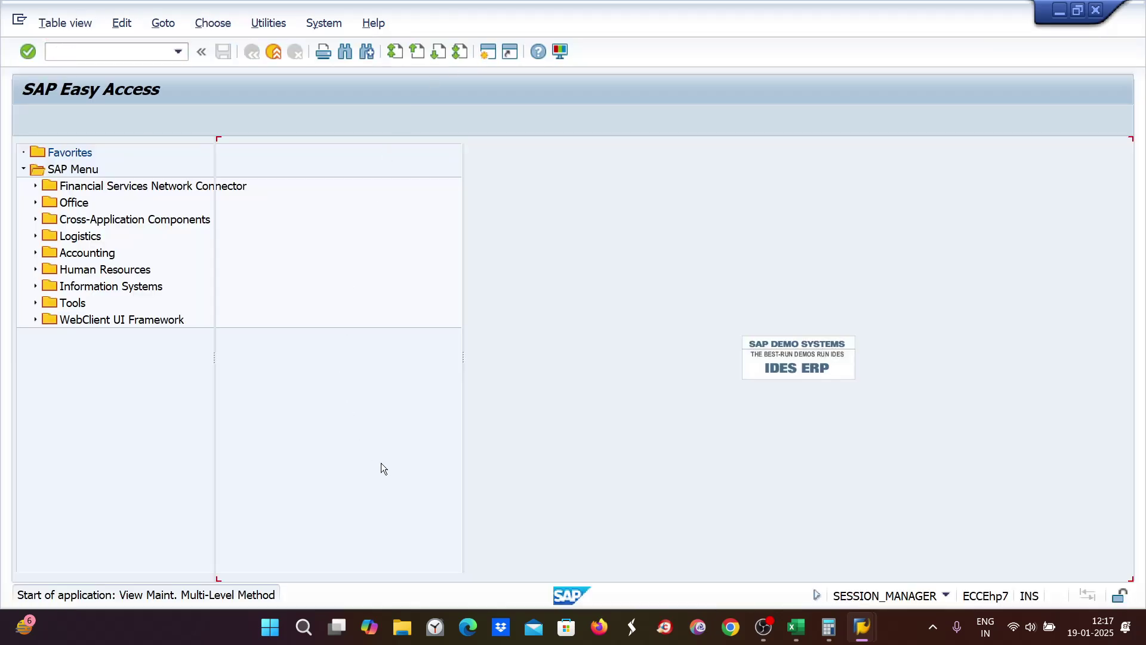
left_click(419, 563)
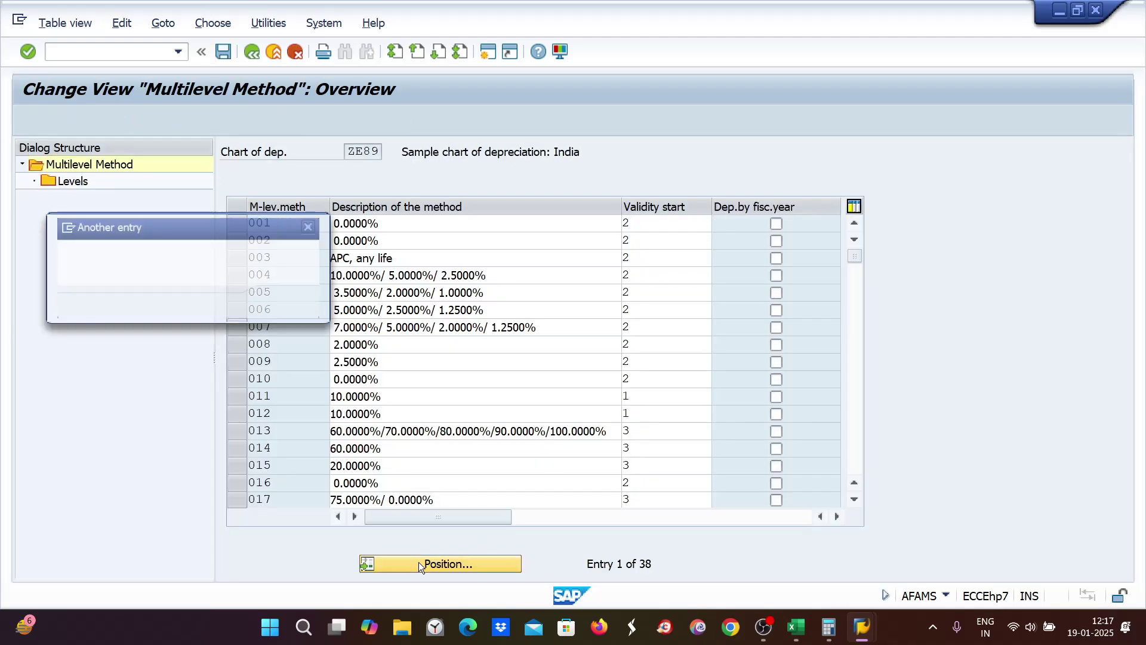
type("ze8")
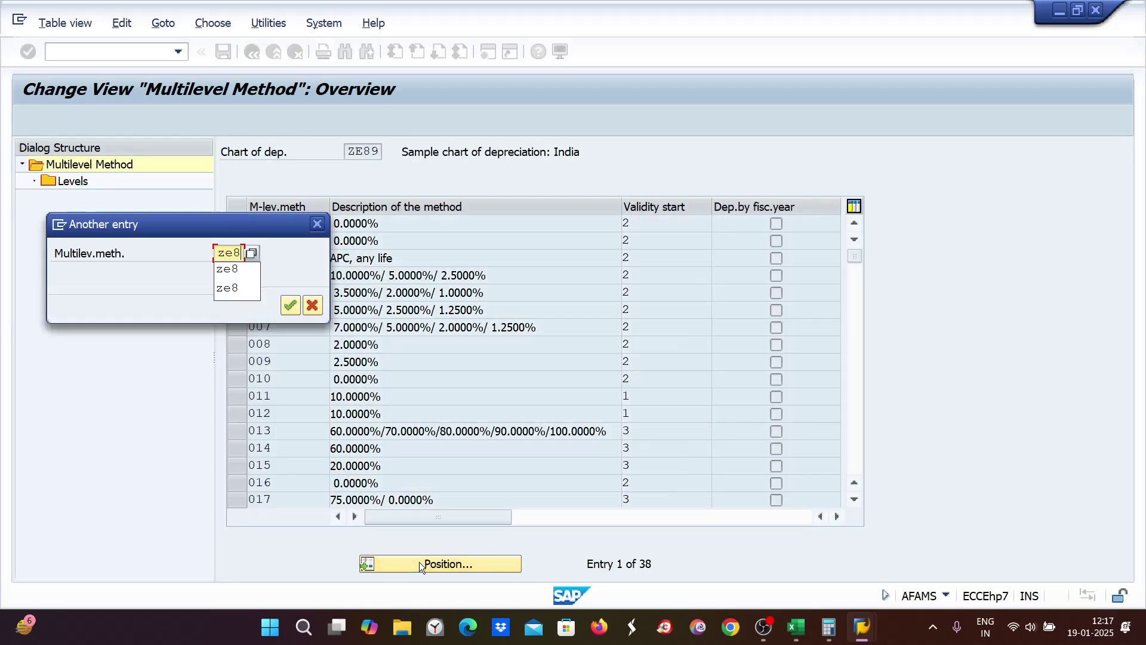
key("Return")
left_click(238, 222)
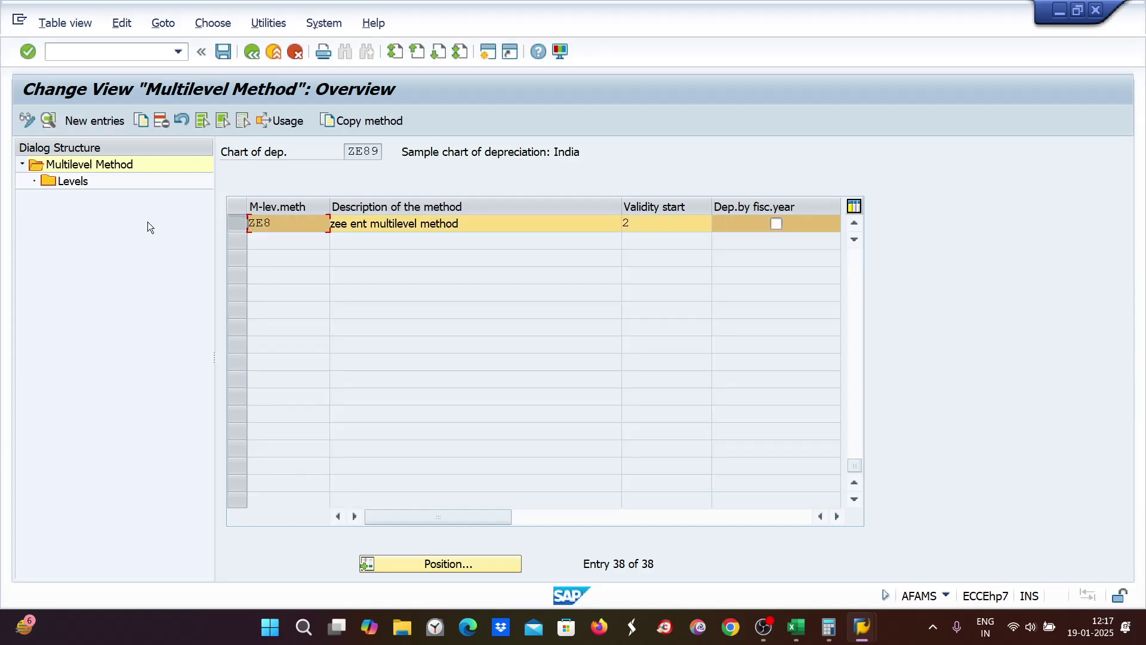
double_click(57, 183)
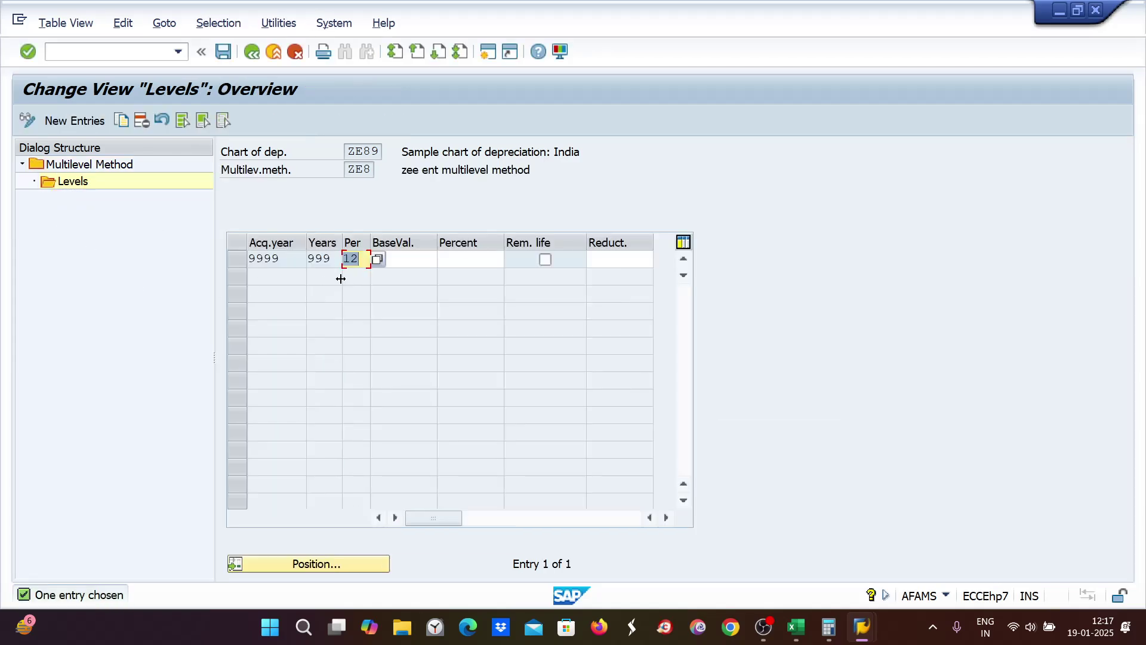
Step: Enter base value 01 and percent 30 in the ZE8 level, then list the base value keys
left_click(427, 262)
type("01")
left_click(462, 259)
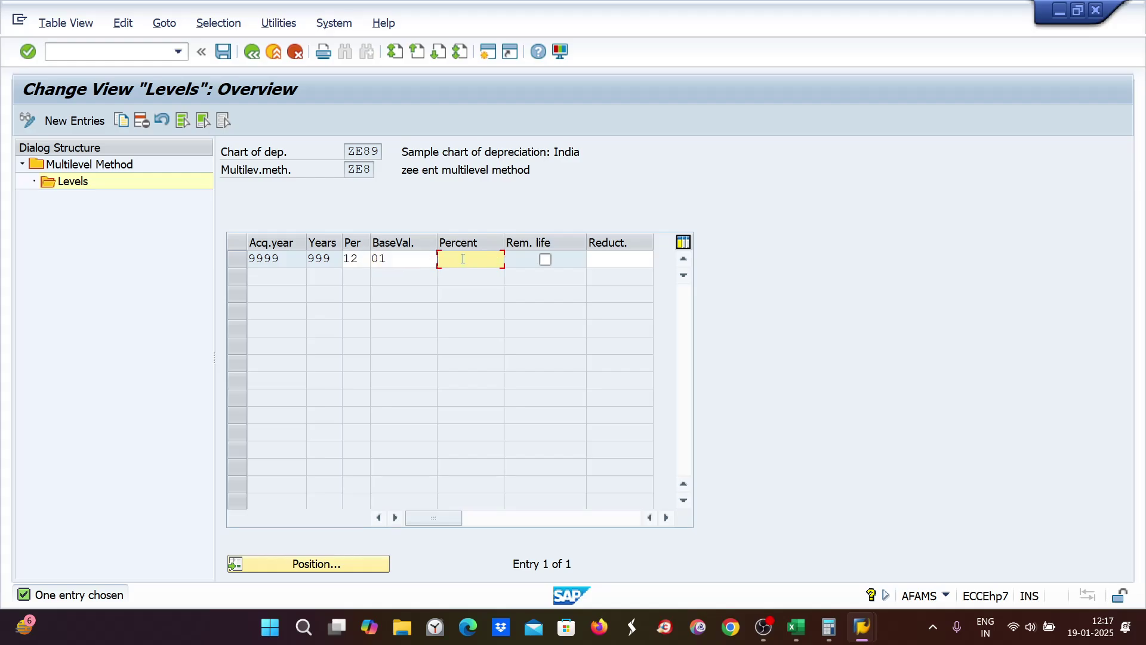
type("30")
left_click(389, 259)
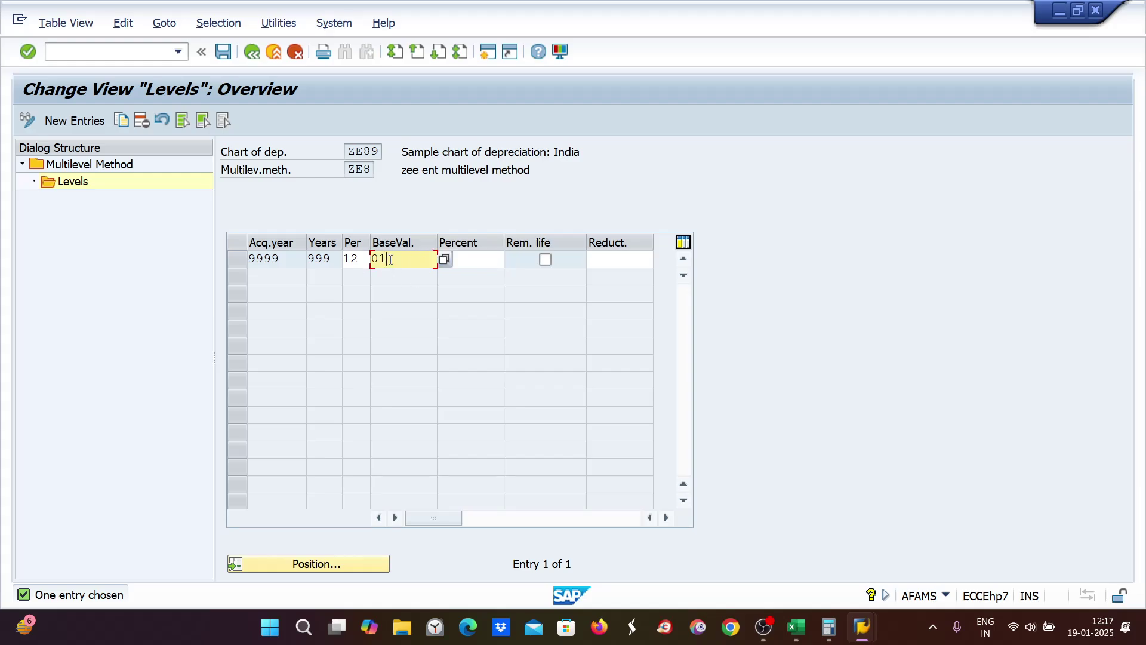
left_click(444, 259)
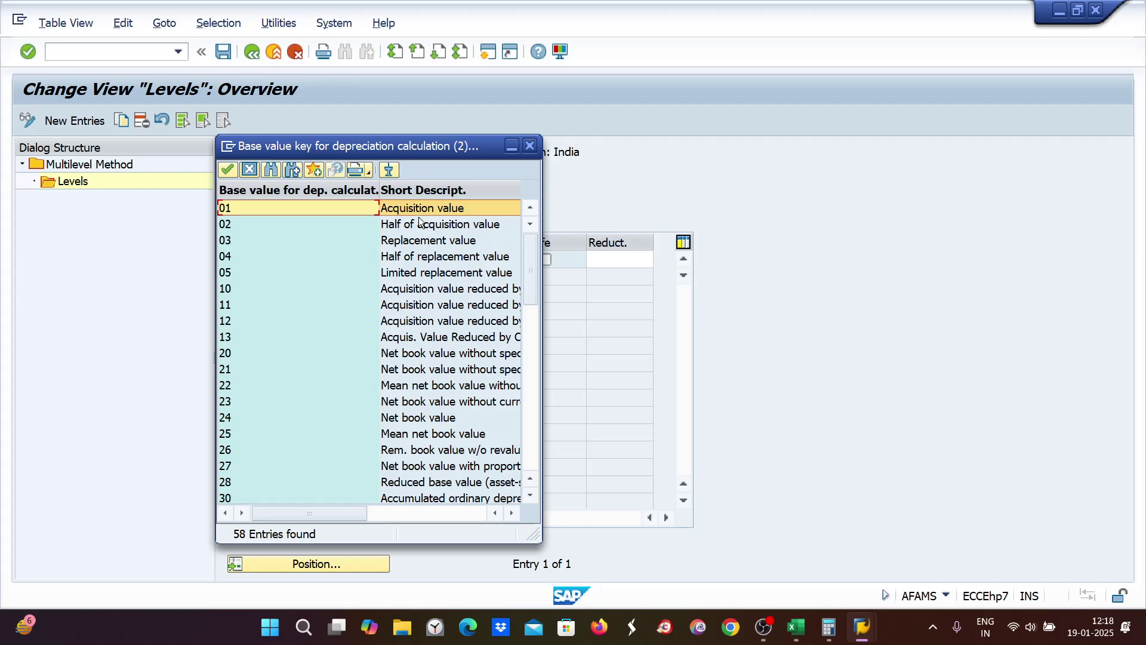
left_click(792, 638)
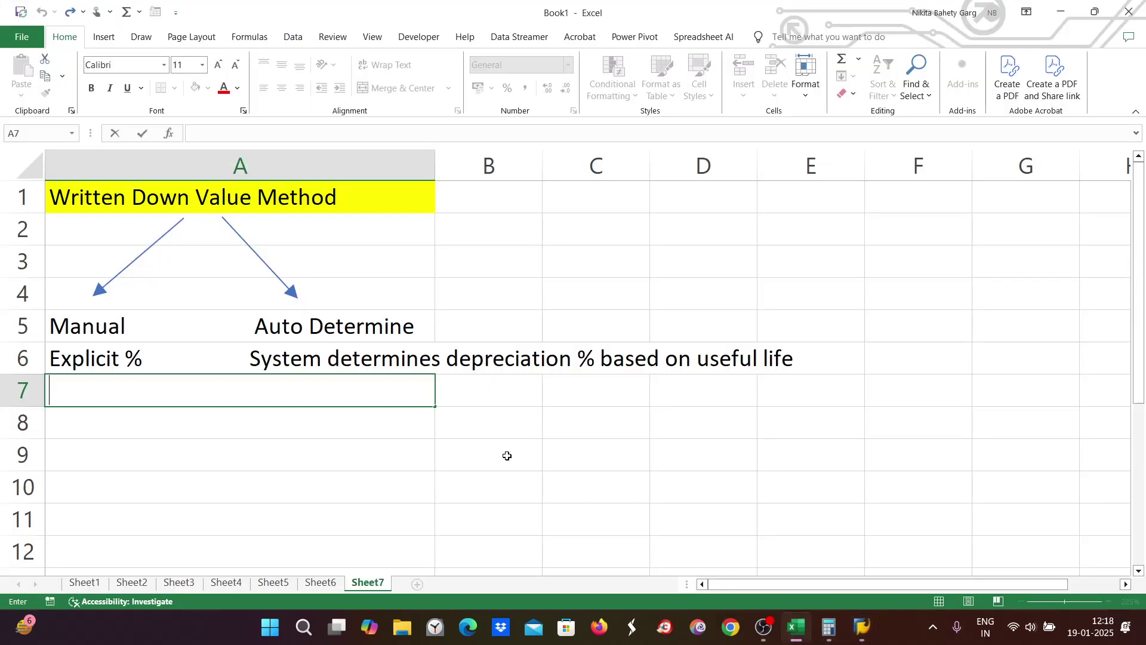
type("10")
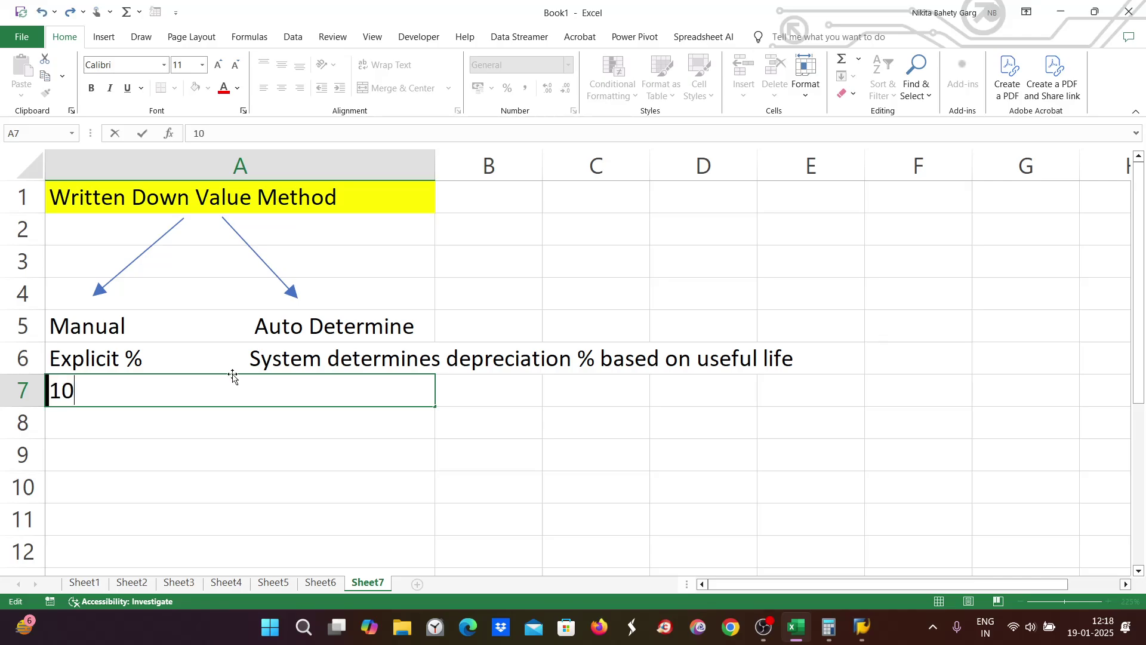
type("00-200")
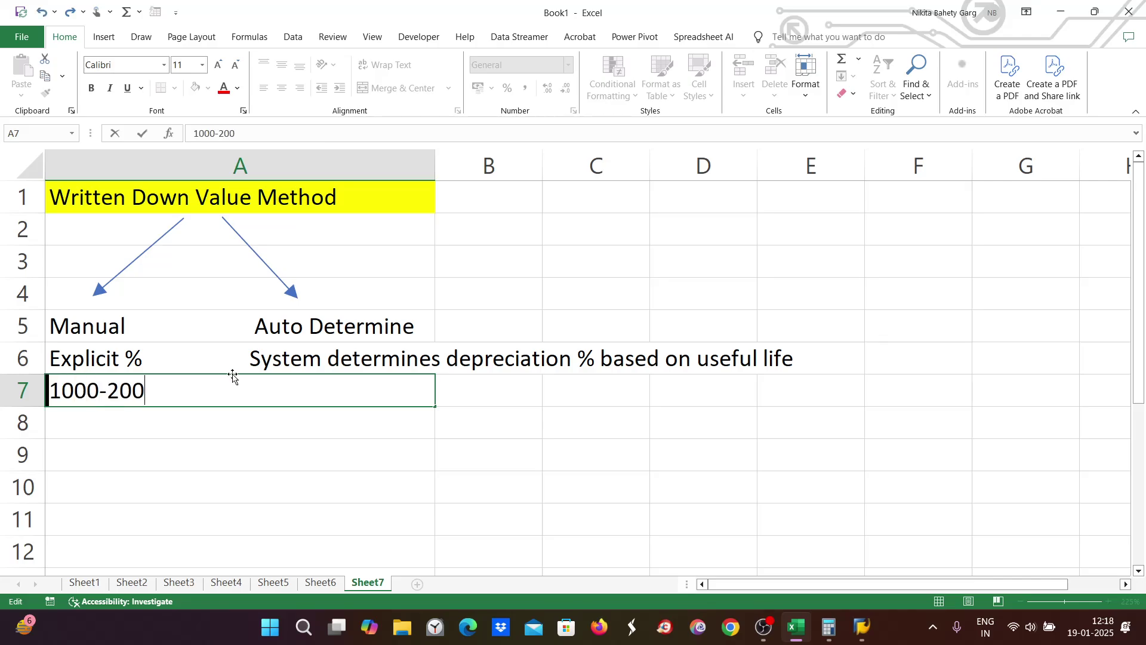
type("=800")
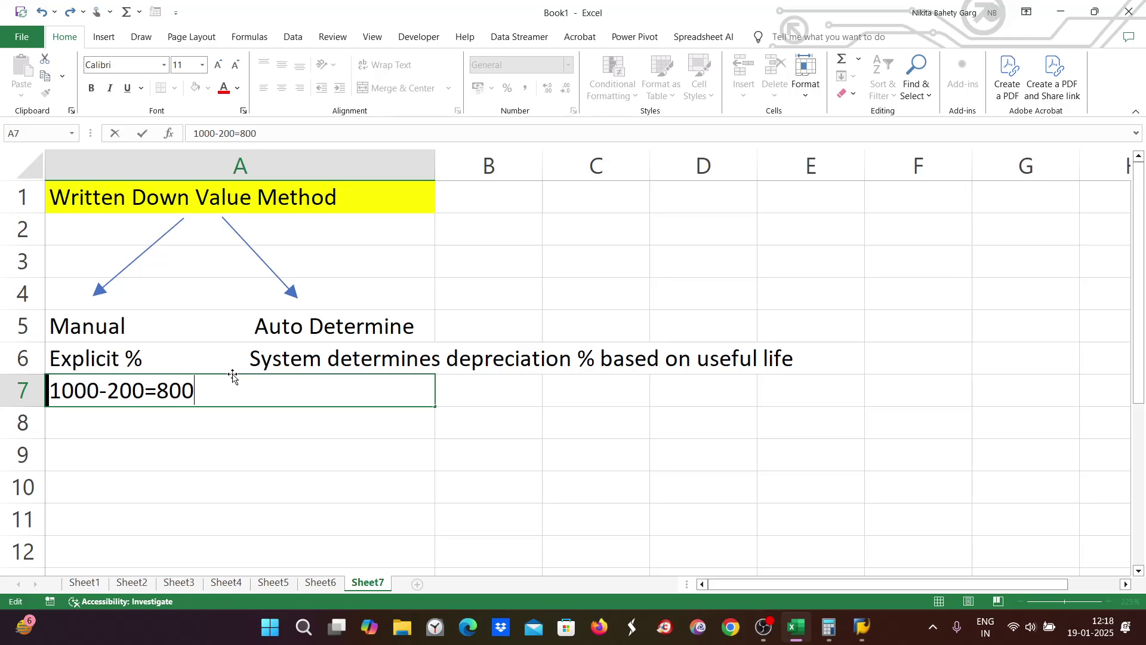
double_click(145, 425)
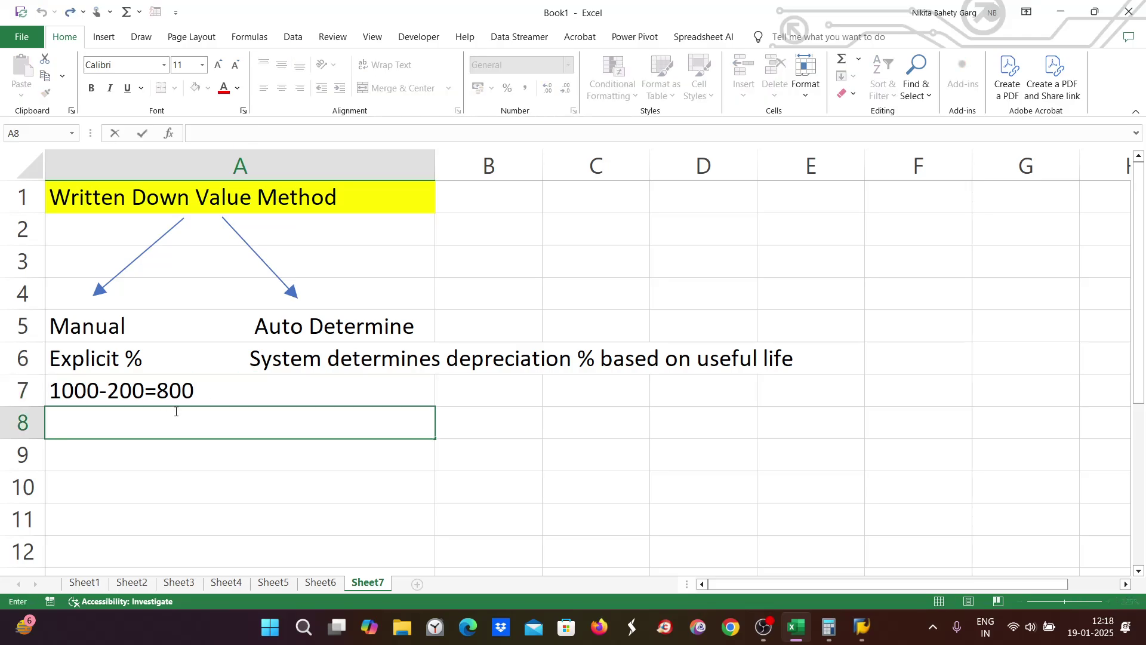
type("800-")
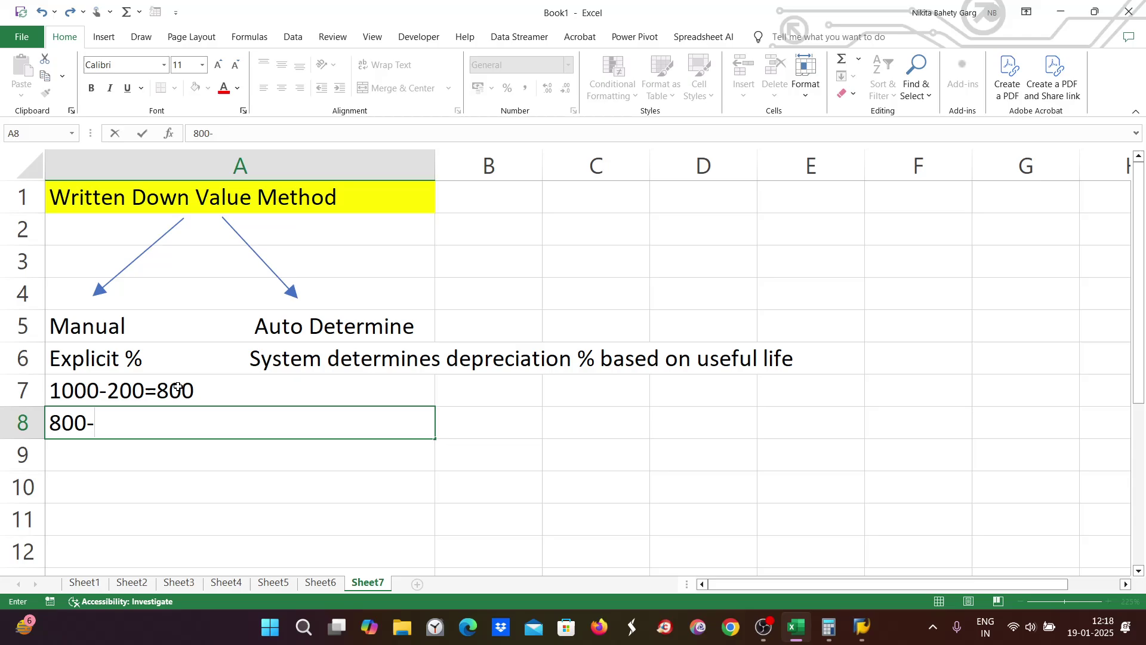
left_click(179, 388)
key("Delete")
left_click(113, 422)
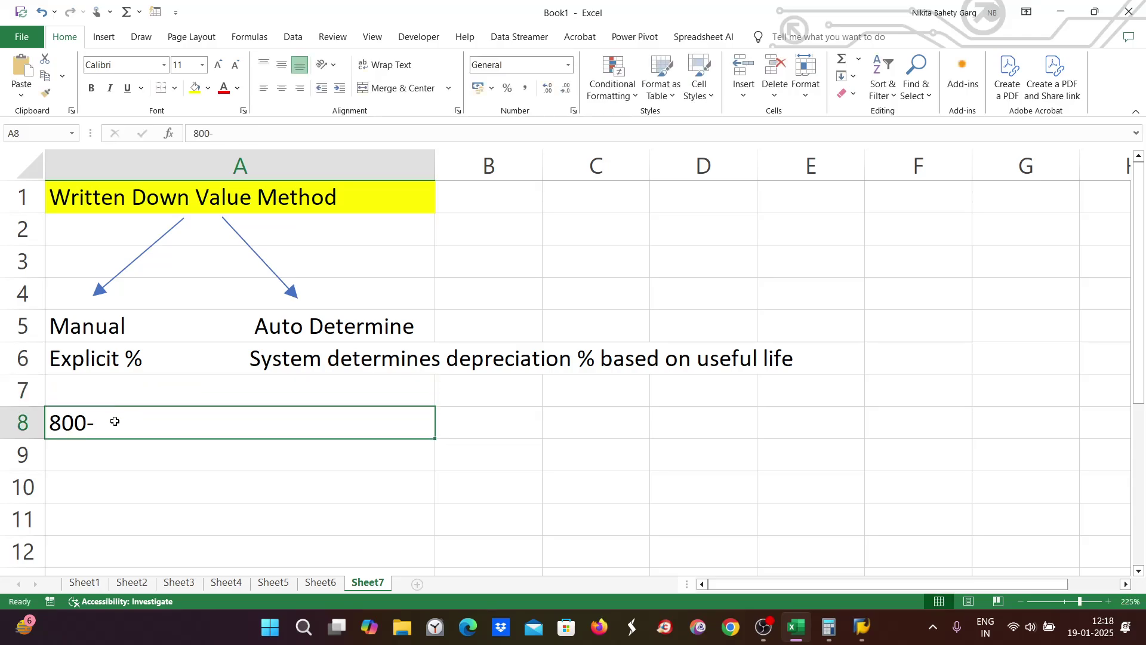
key("Delete")
left_click(800, 628)
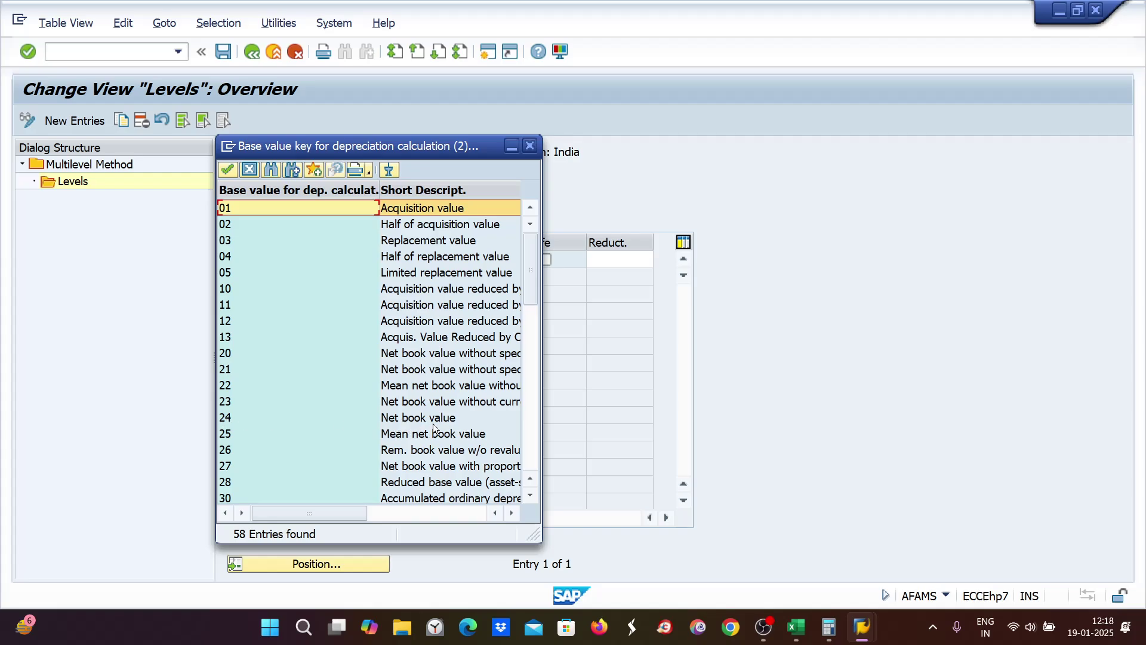
Step: Set the ZE8 level to base value 24 Net book value at 30 percent and save it
left_click(226, 418)
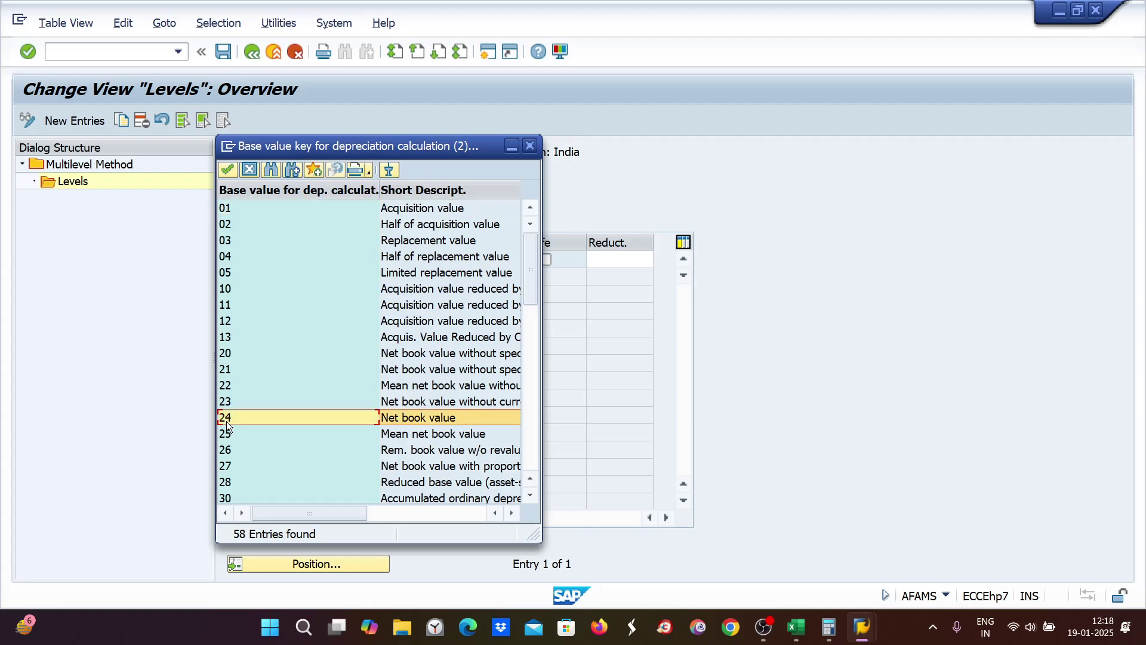
double_click(373, 417)
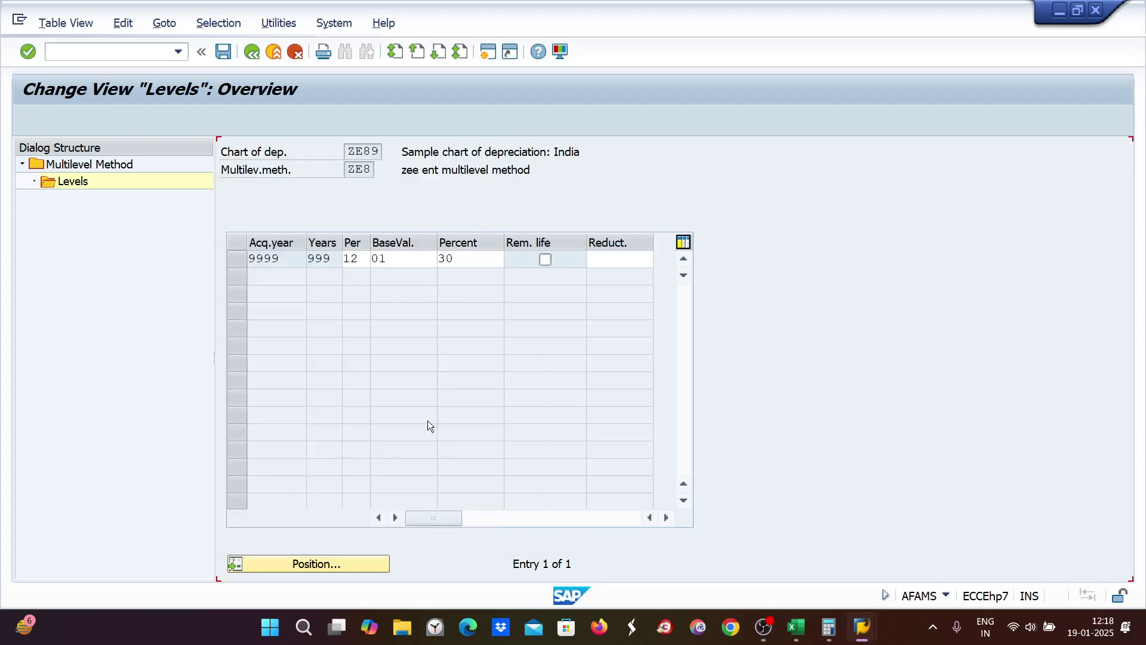
key("Tab")
type("30")
key("ctrl+s")
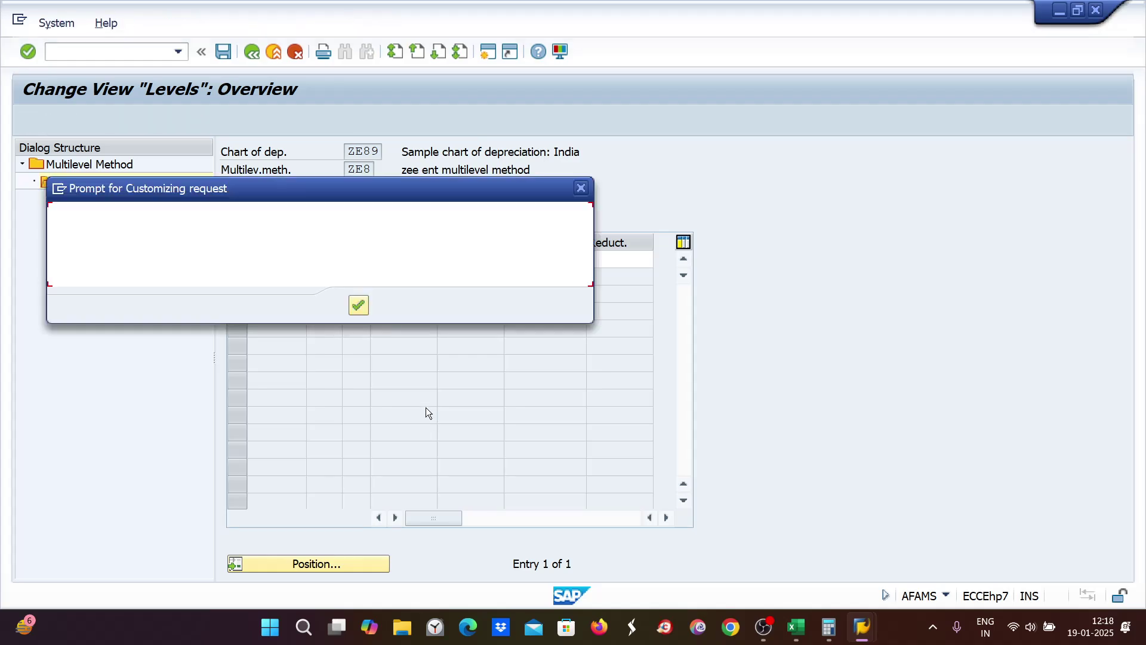
left_click(359, 306)
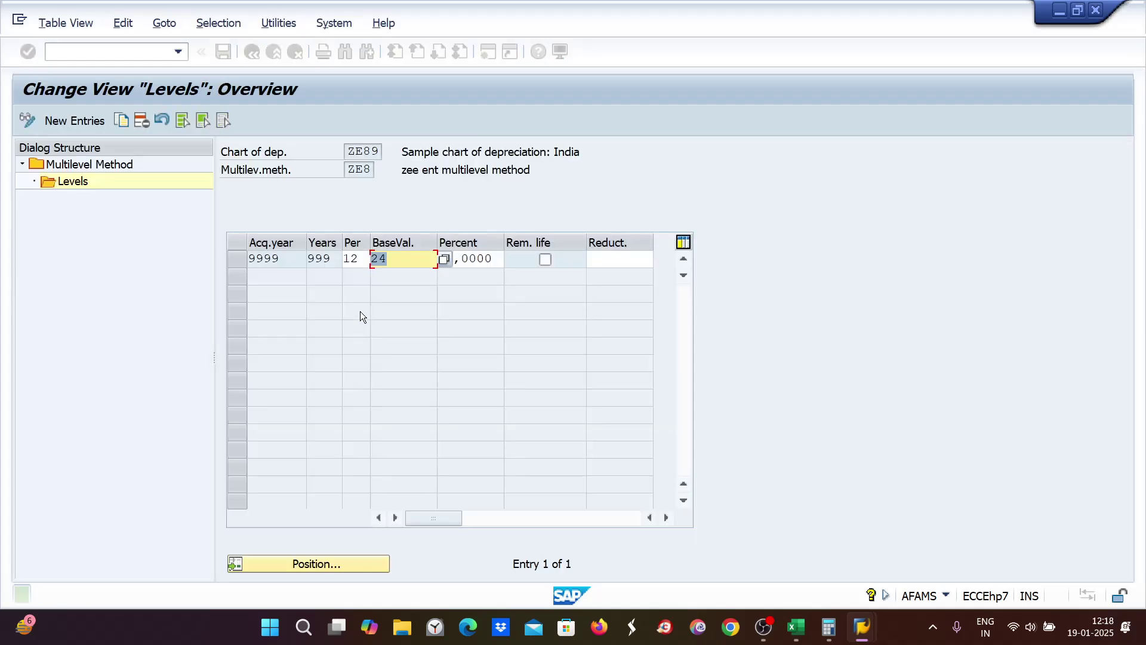
left_click(67, 47)
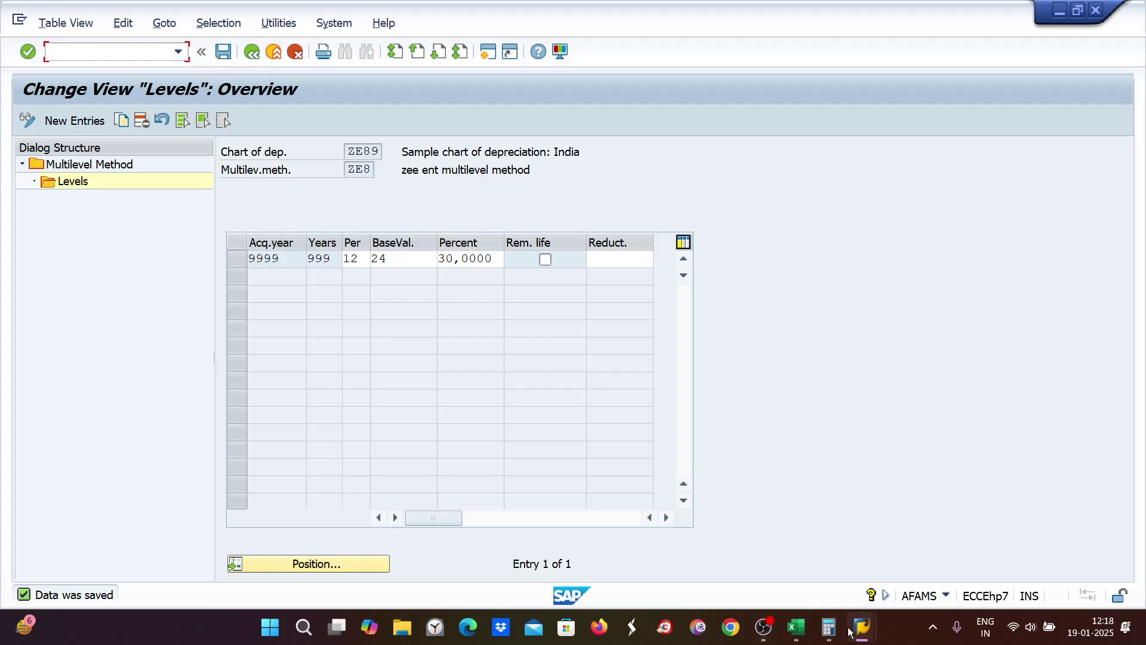
Step: Return to the calculation methods window and open the details of depreciation key ZE89
mouse_move(861, 627)
left_click(859, 567)
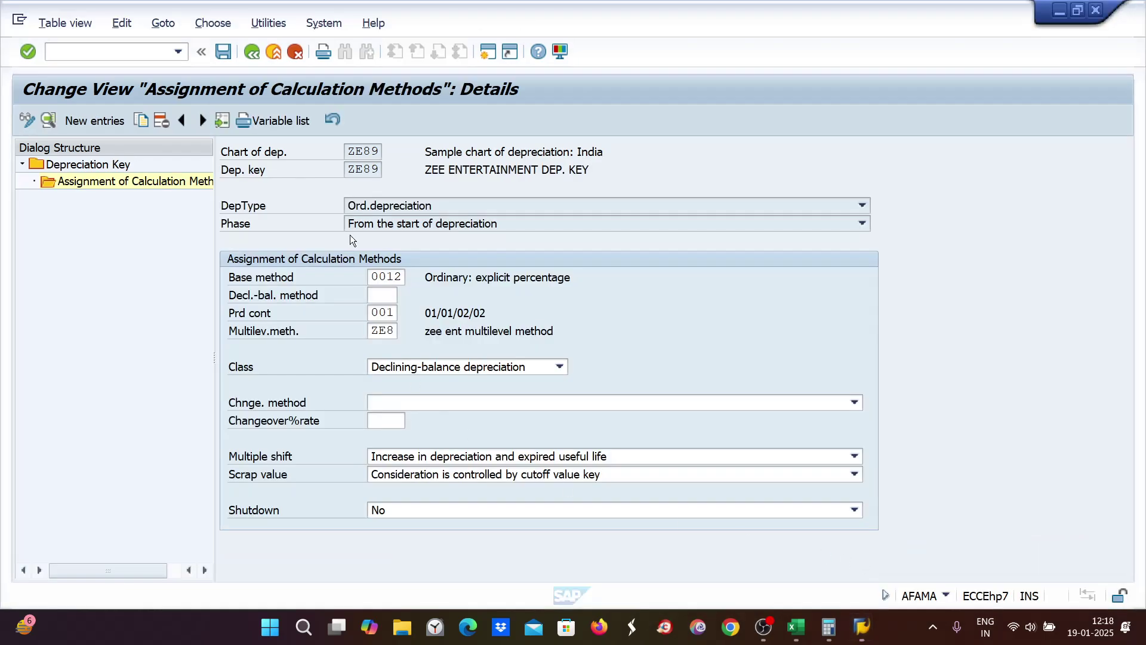
left_click(95, 167)
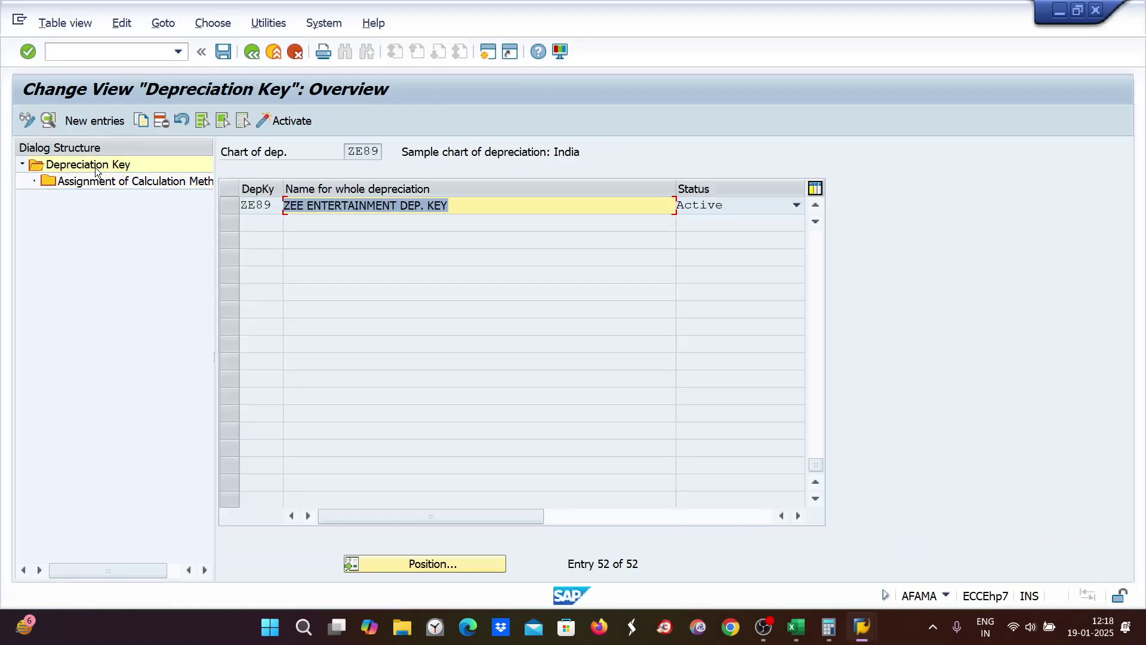
double_click(353, 205)
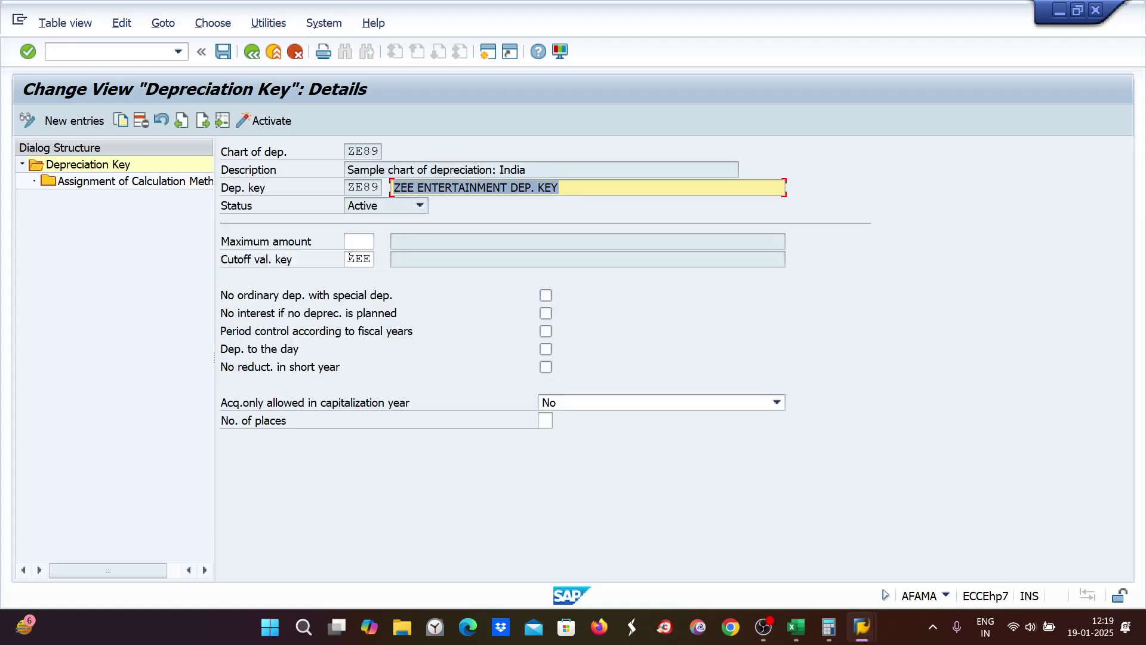
Step: Clear ZE89's cutoff value key ZEE, save it accepting the warnings, and start /nas01
left_click_drag(348, 258, 383, 261)
key("Delete")
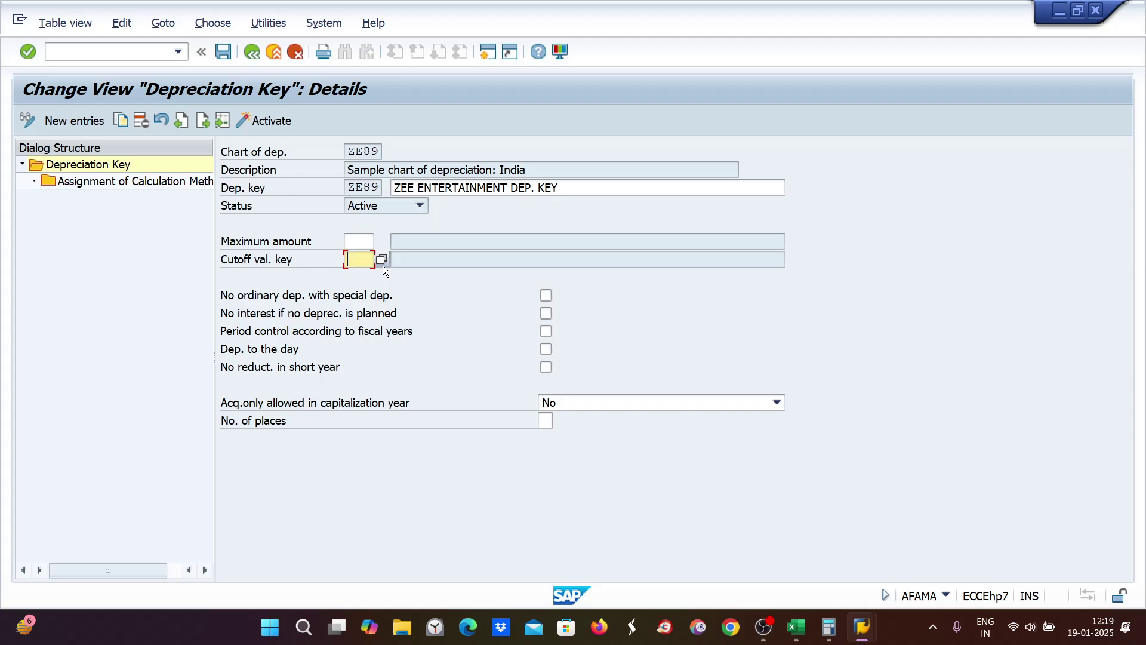
key("Return")
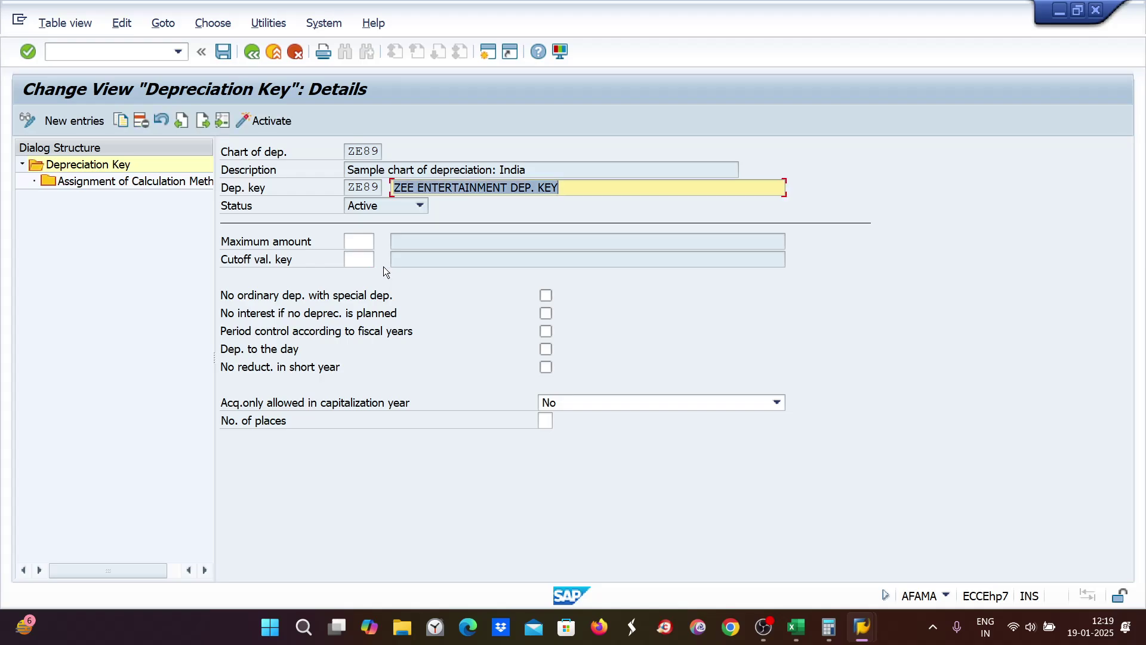
key("ctrl+s")
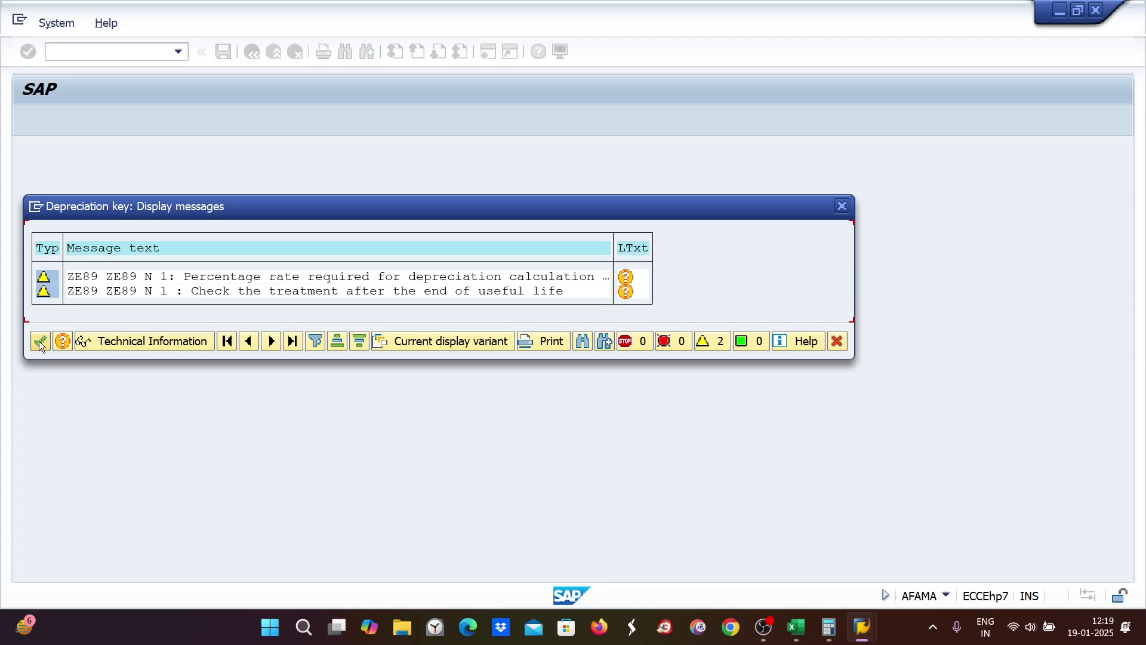
left_click(39, 340)
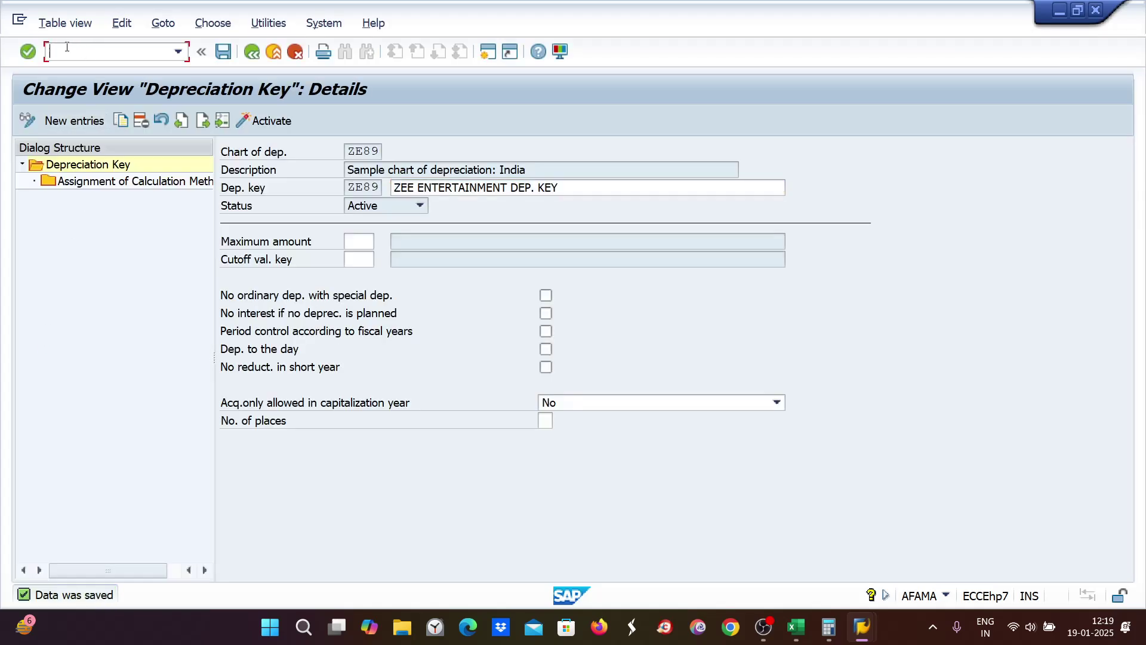
type("/nas01")
key("Return")
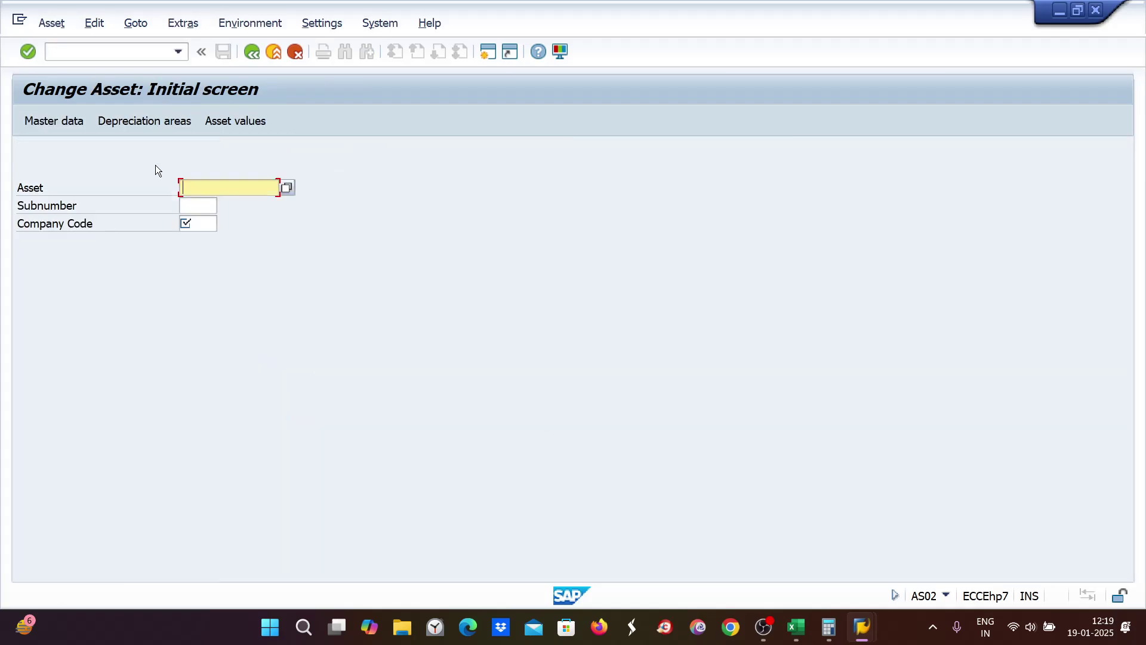
Step: Open asset 1000 in company code ZE89 and check its Book deprec. area details
type("1000")
left_click(192, 226)
type("ze0")
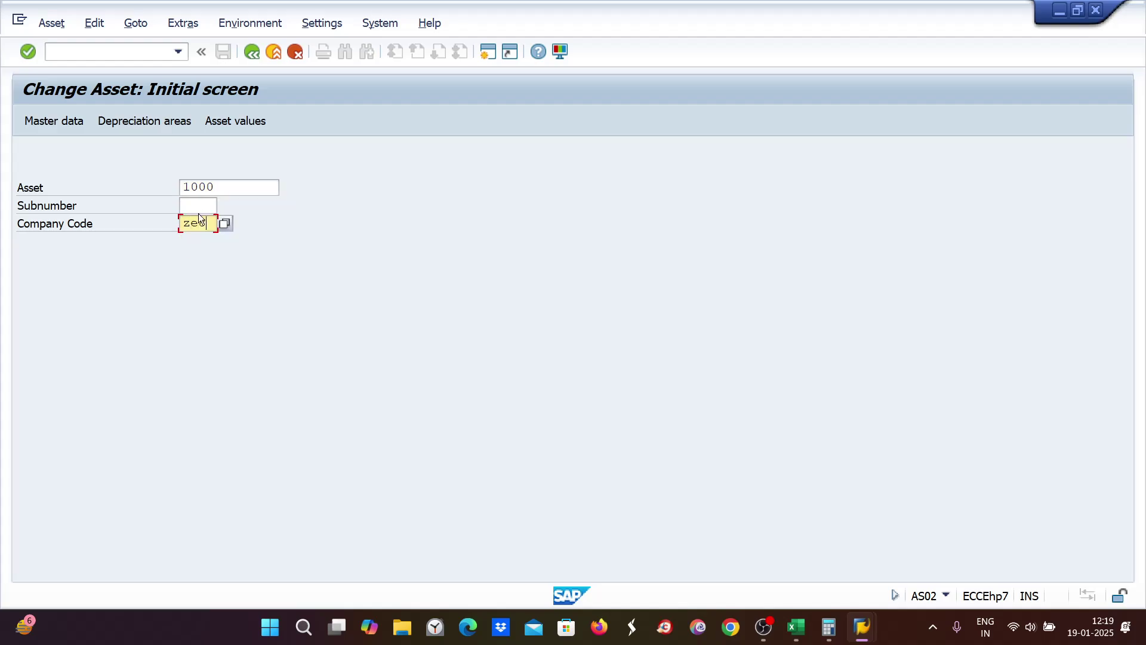
key("Return")
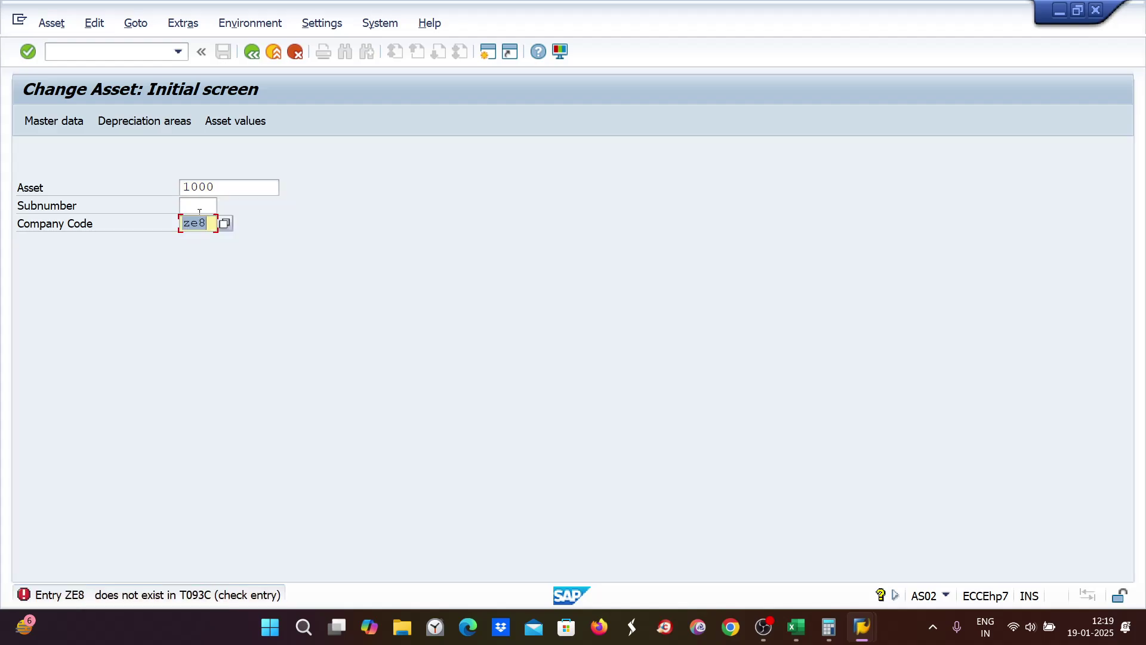
type("ze89")
key("Return")
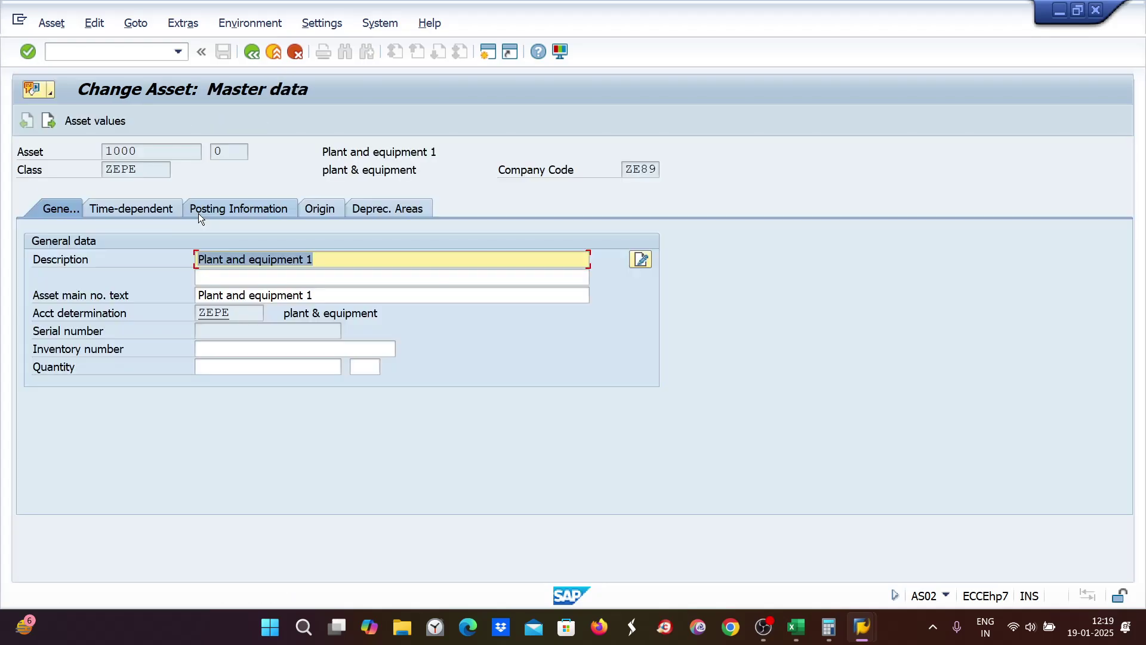
left_click(384, 210)
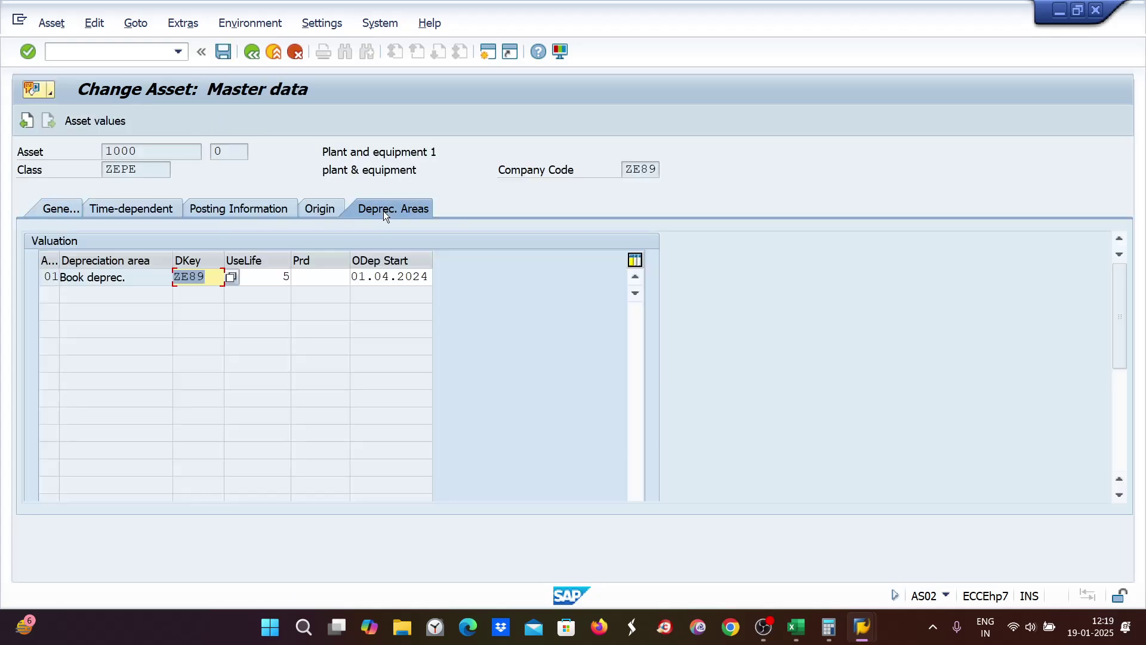
double_click(136, 278)
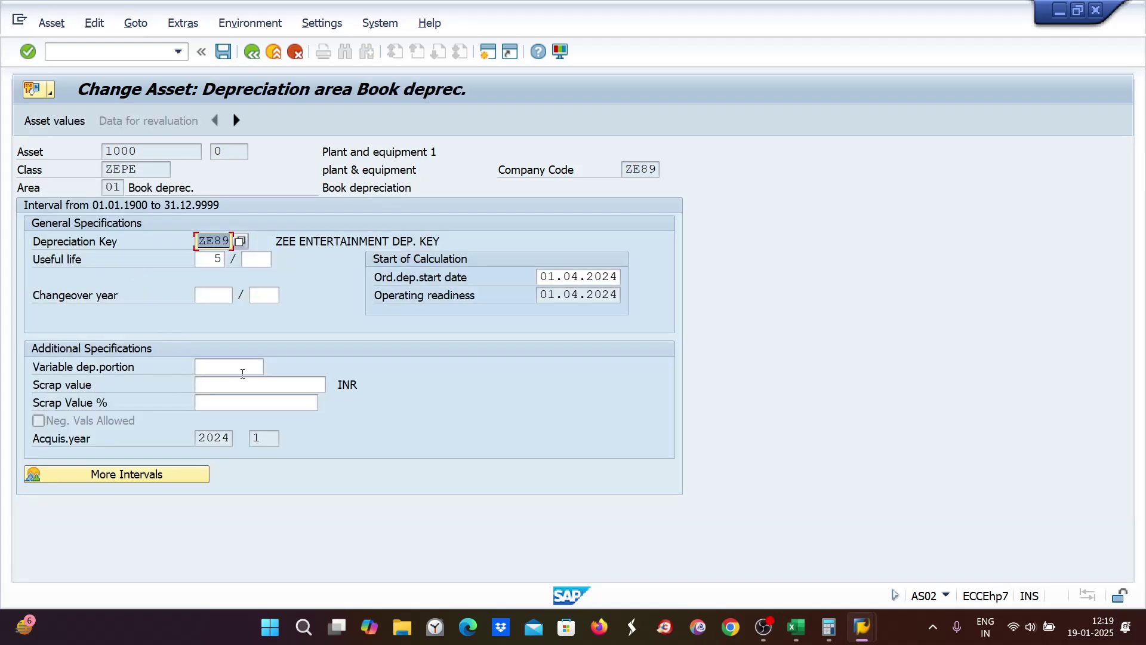
key("ctrl+s")
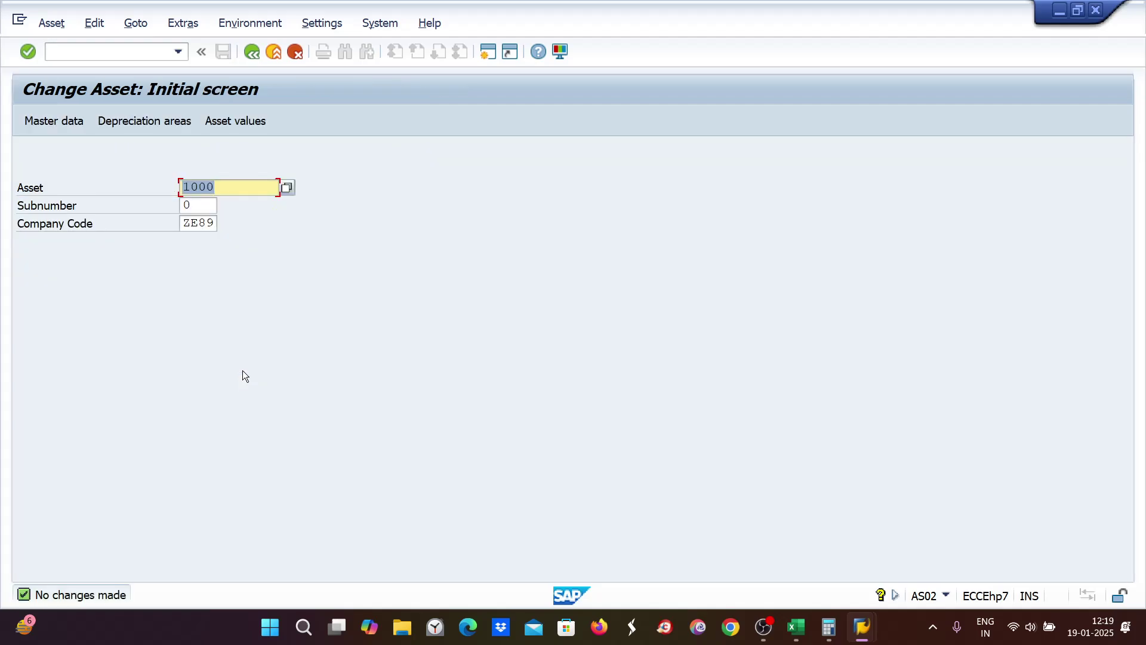
mouse_move(869, 632)
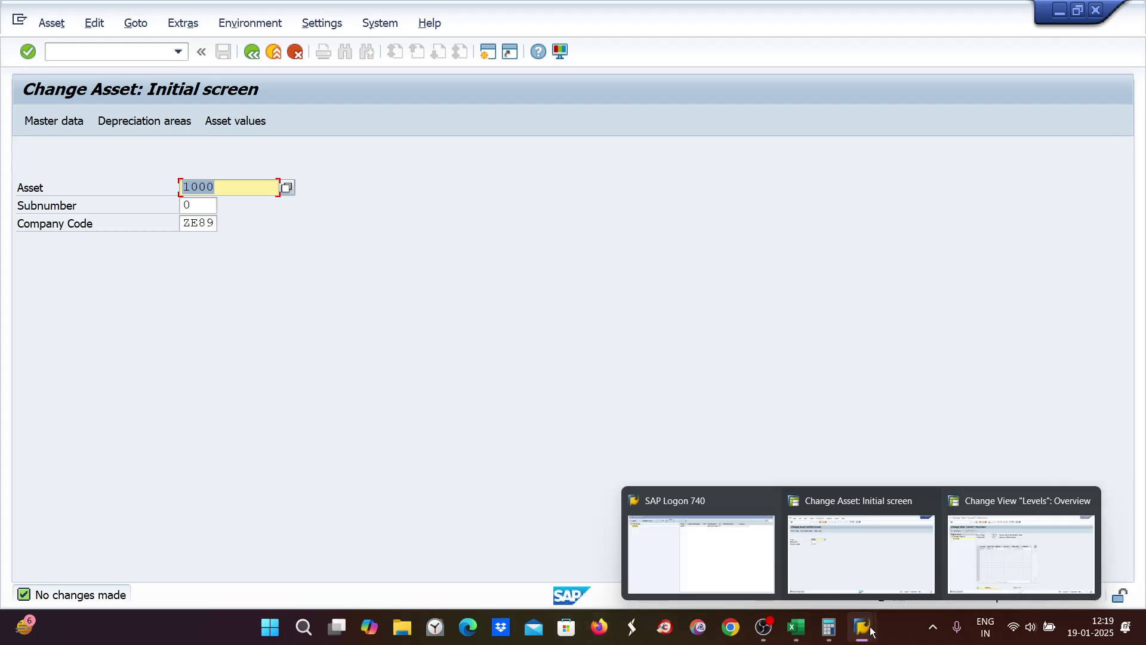
Step: In Excel, enter the first-year working 1000*30% in G4 with its amount 300
left_click(806, 634)
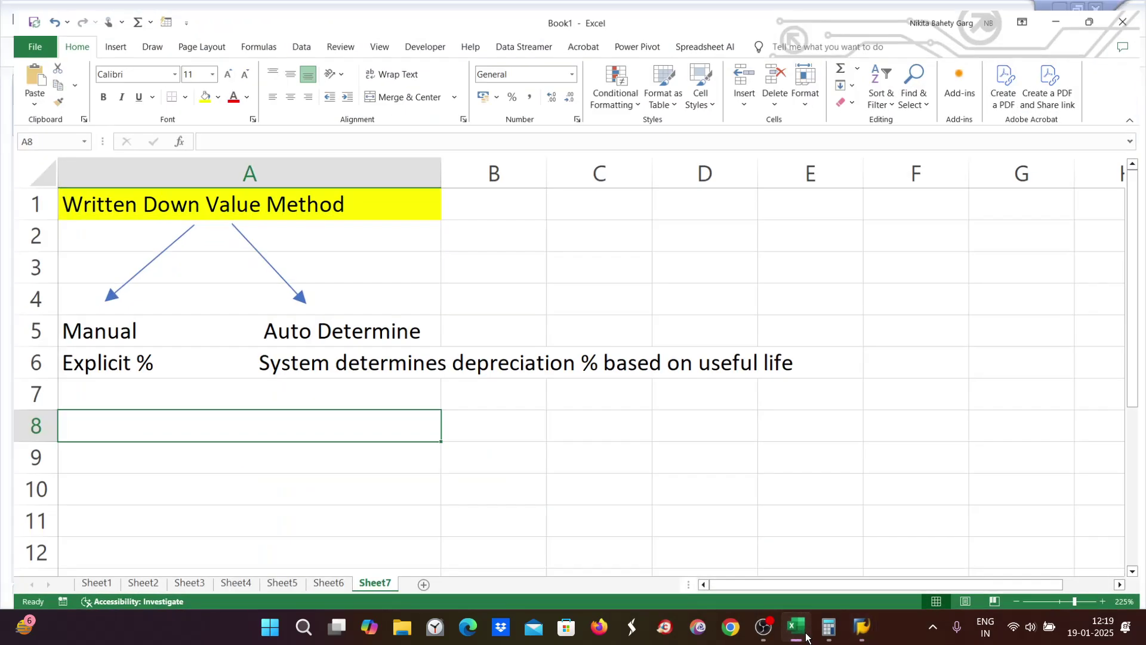
left_click(71, 393)
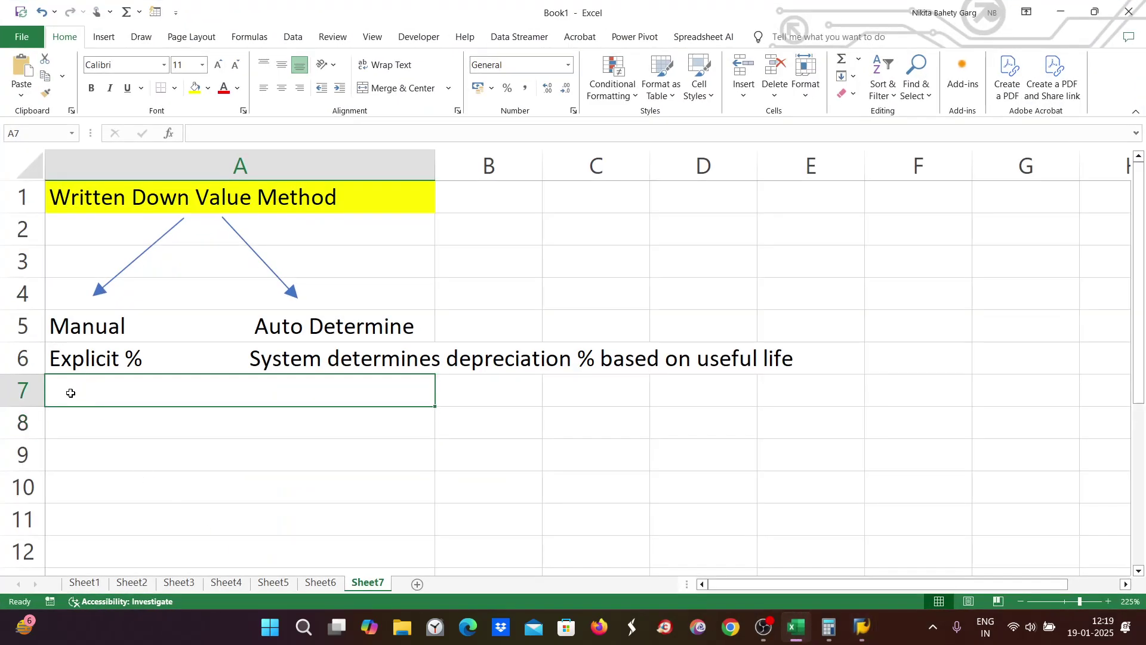
double_click(71, 393)
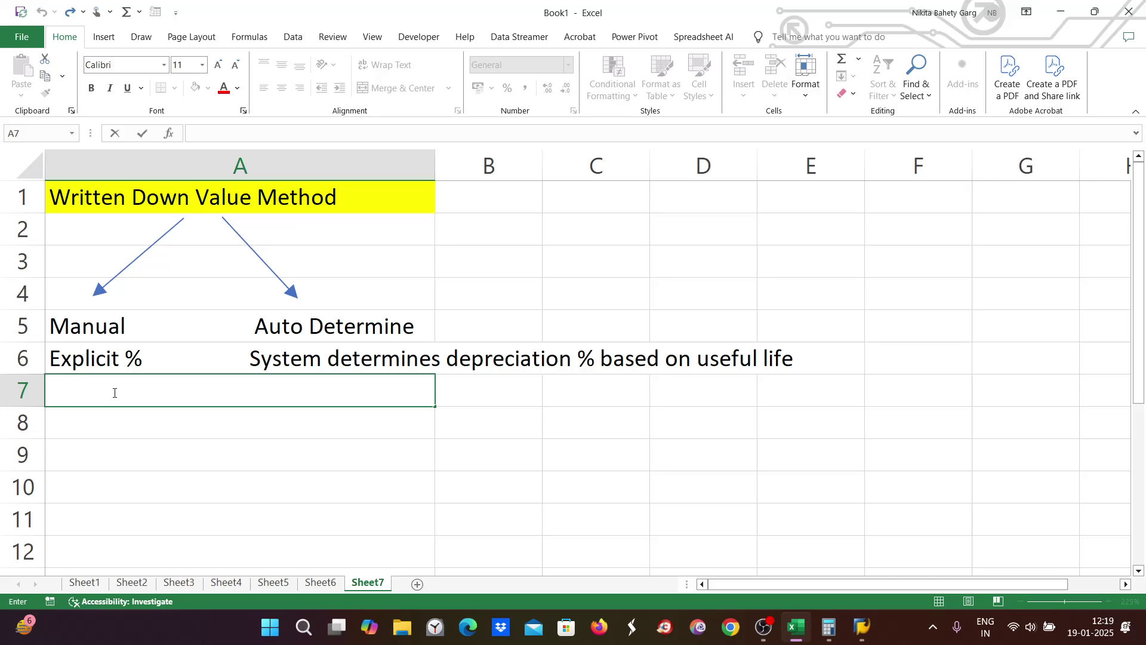
left_click(996, 290)
type("1")
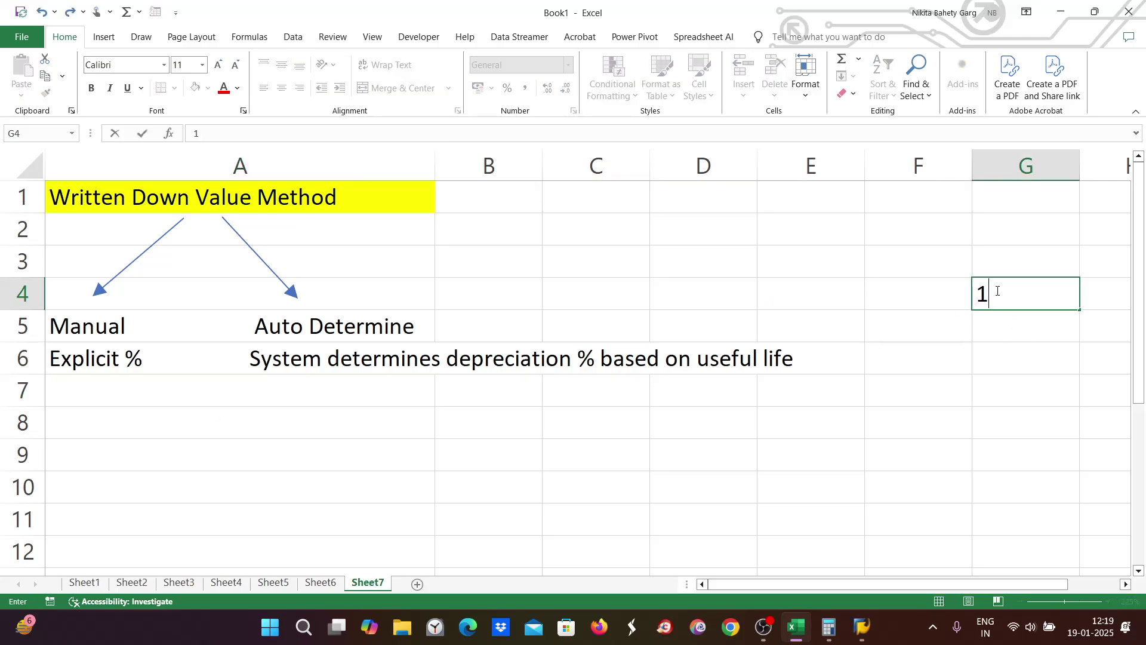
type("000*30")
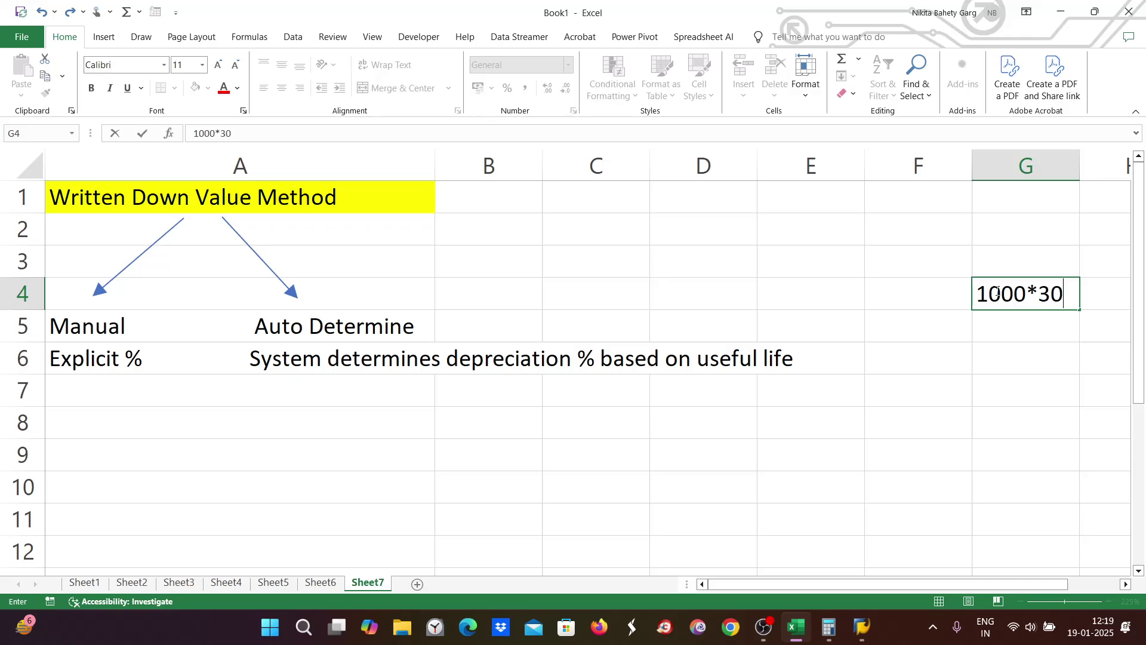
type("%")
left_click(1042, 324)
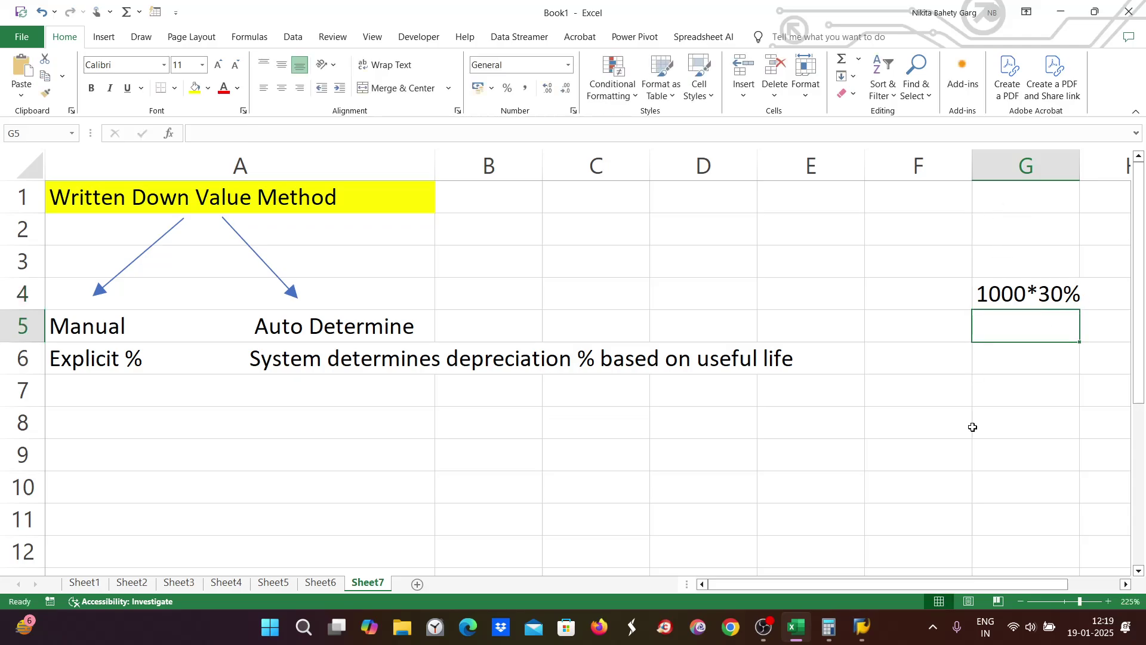
left_click_drag(1079, 601, 1072, 601)
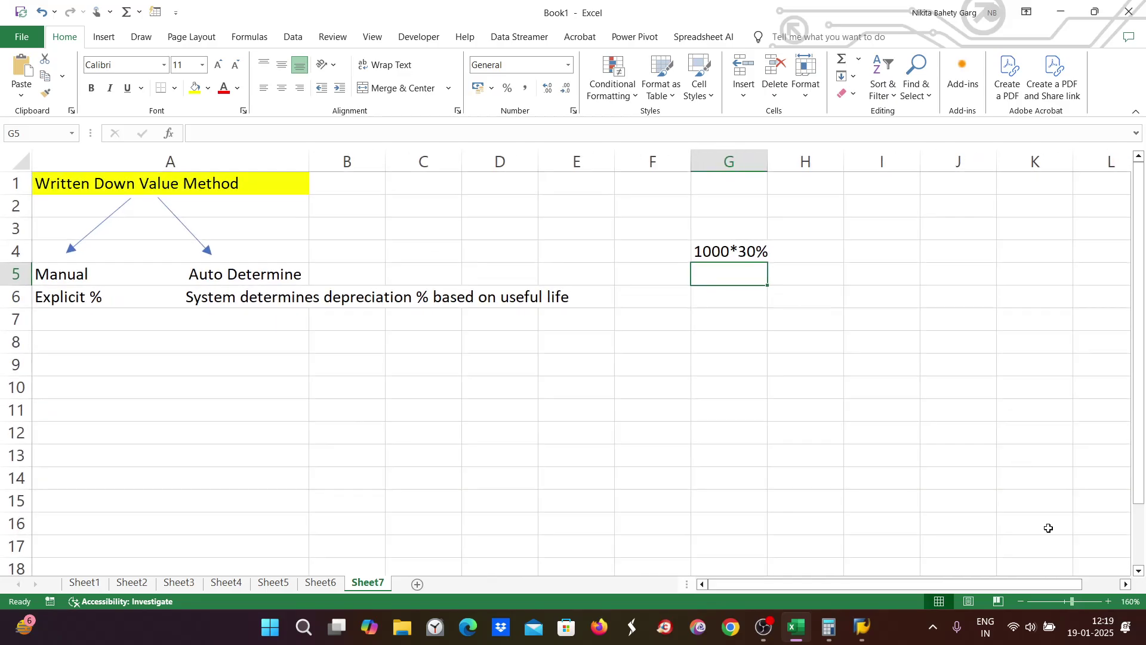
double_click(819, 250)
type("3")
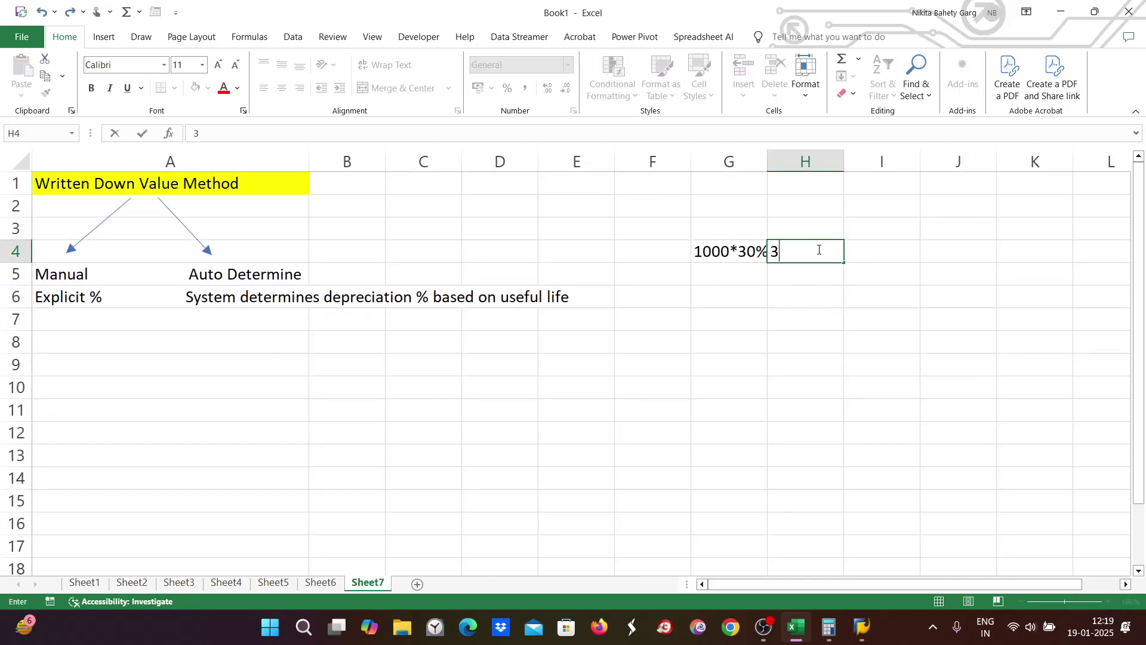
type("00")
left_click(714, 271)
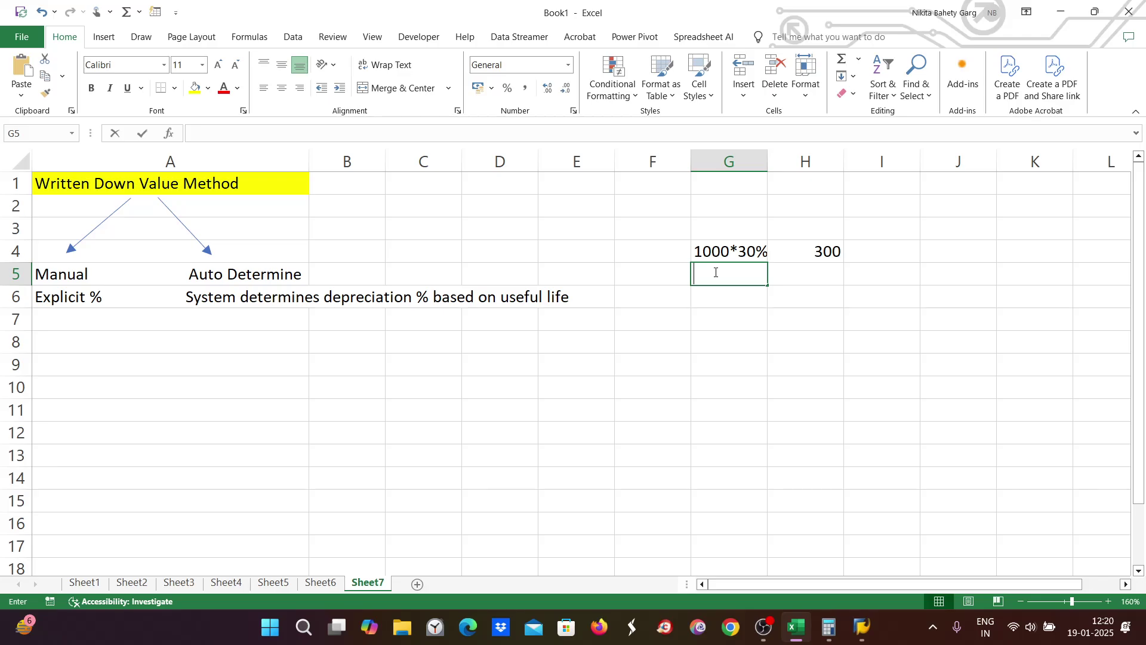
Step: Enter 1000-300=700*30% in G5 and 210 in I5, moving 300 into I4
type("1000-")
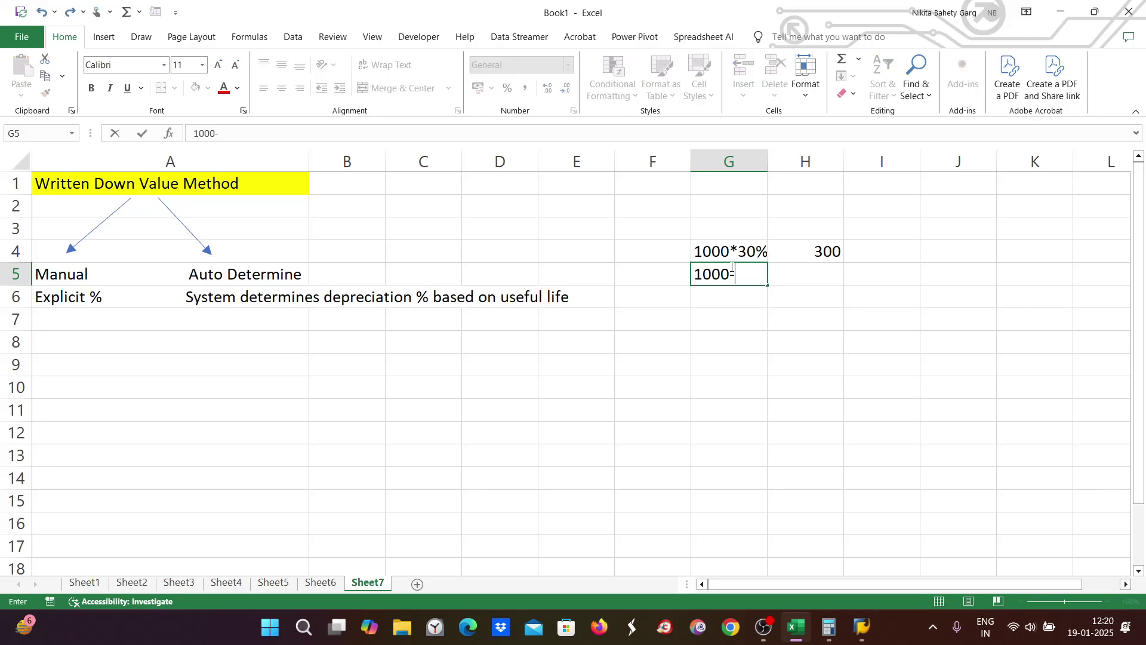
type("300=700")
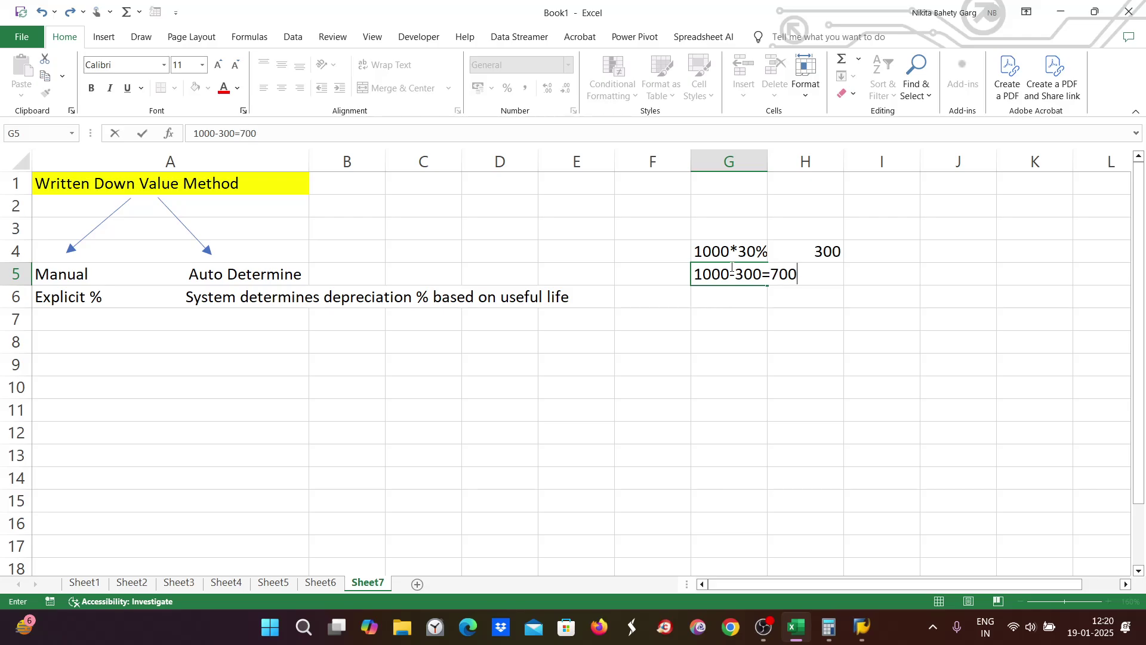
type("*30%")
left_click(868, 275)
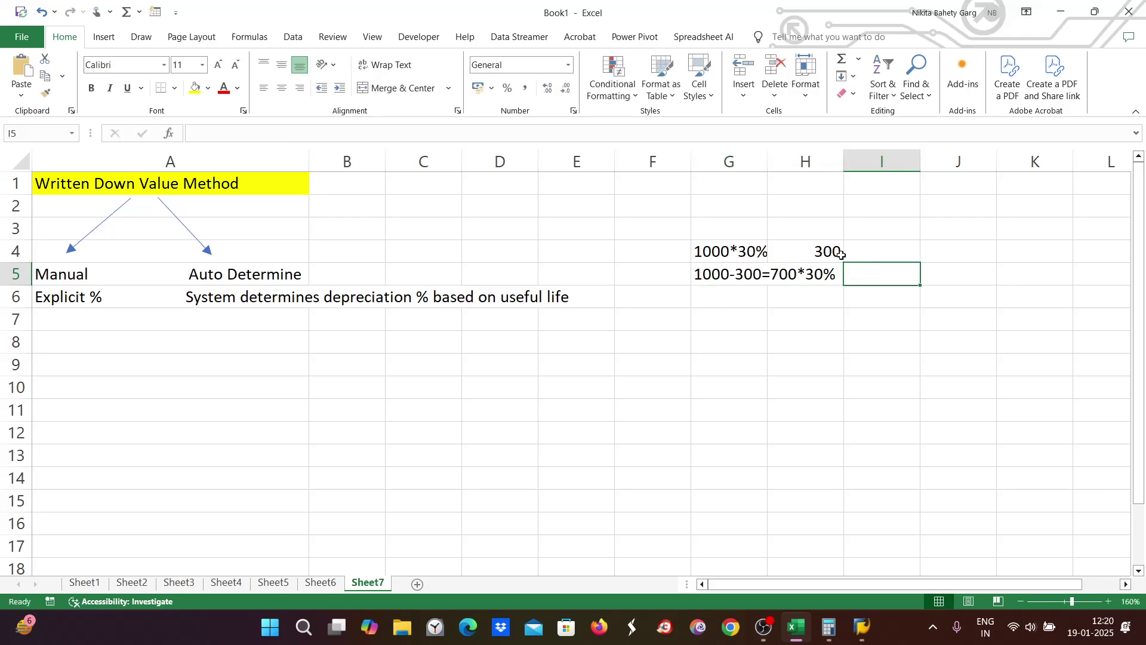
left_click(840, 256)
left_click_drag(842, 257, 883, 251)
left_click(876, 277)
type("210")
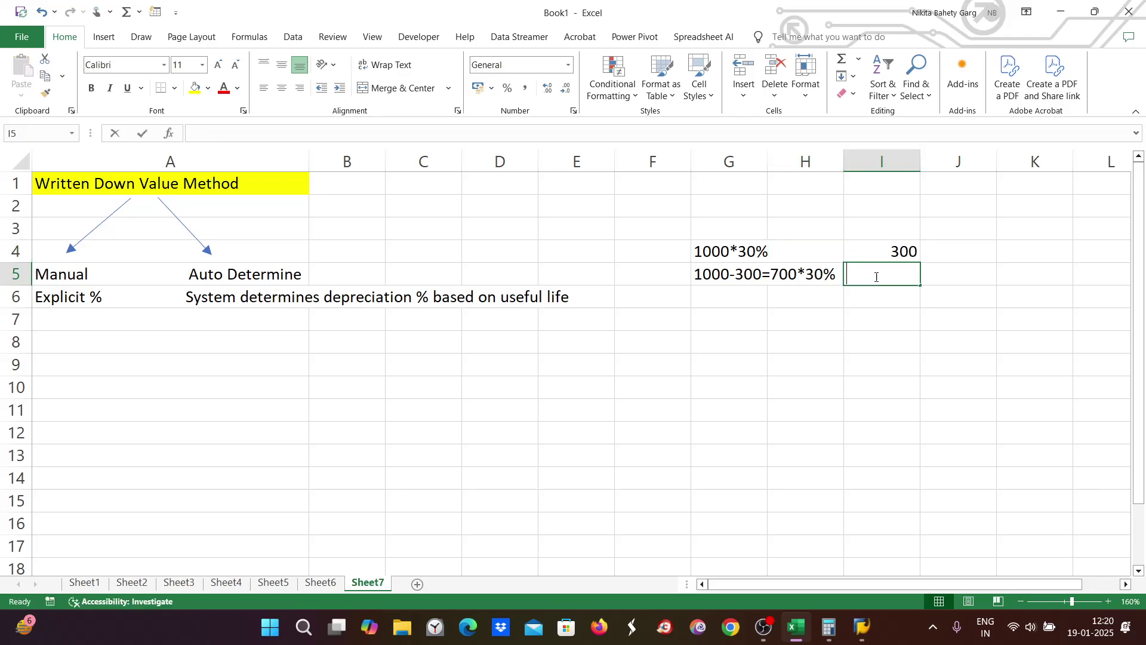
key("Return")
Step: Start the third-year working 700-210= in cell G6
double_click(721, 295)
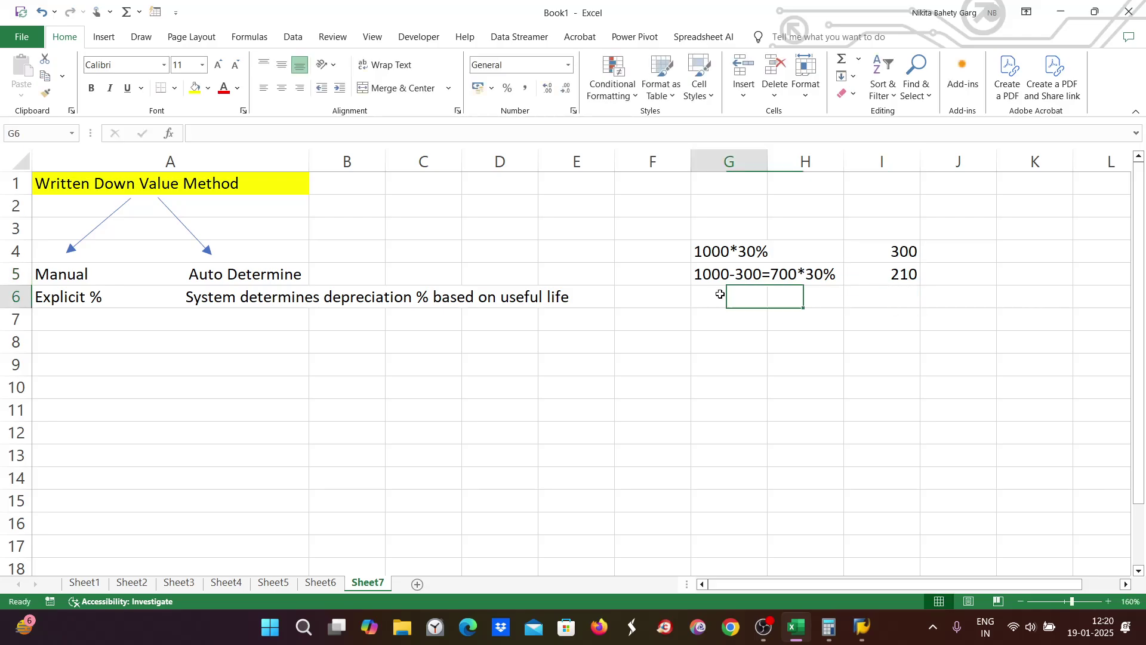
type("6")
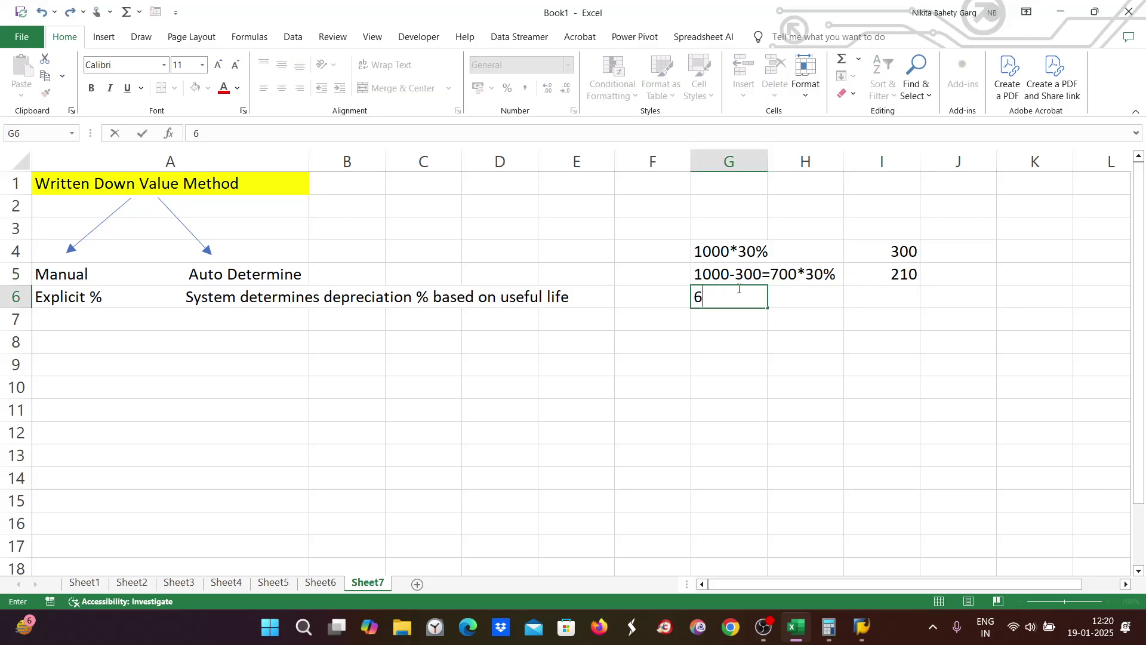
key("BackSpace")
type("700-210=")
Step: In Calculator, compute 700 − 210 = 490
left_click(828, 628)
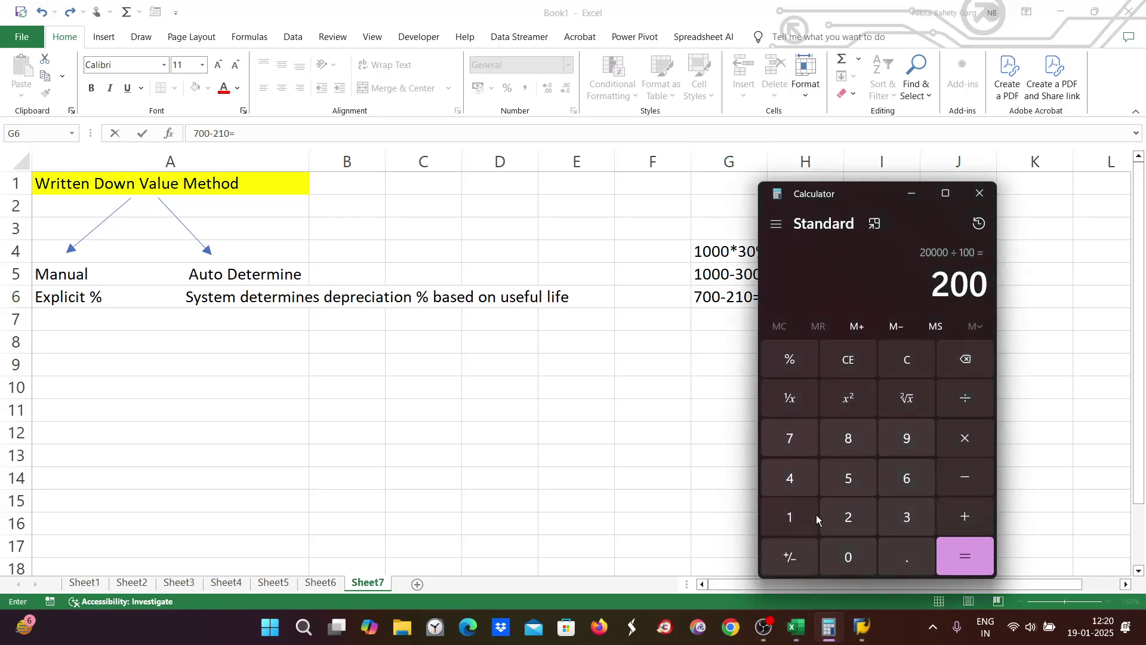
left_click(791, 359)
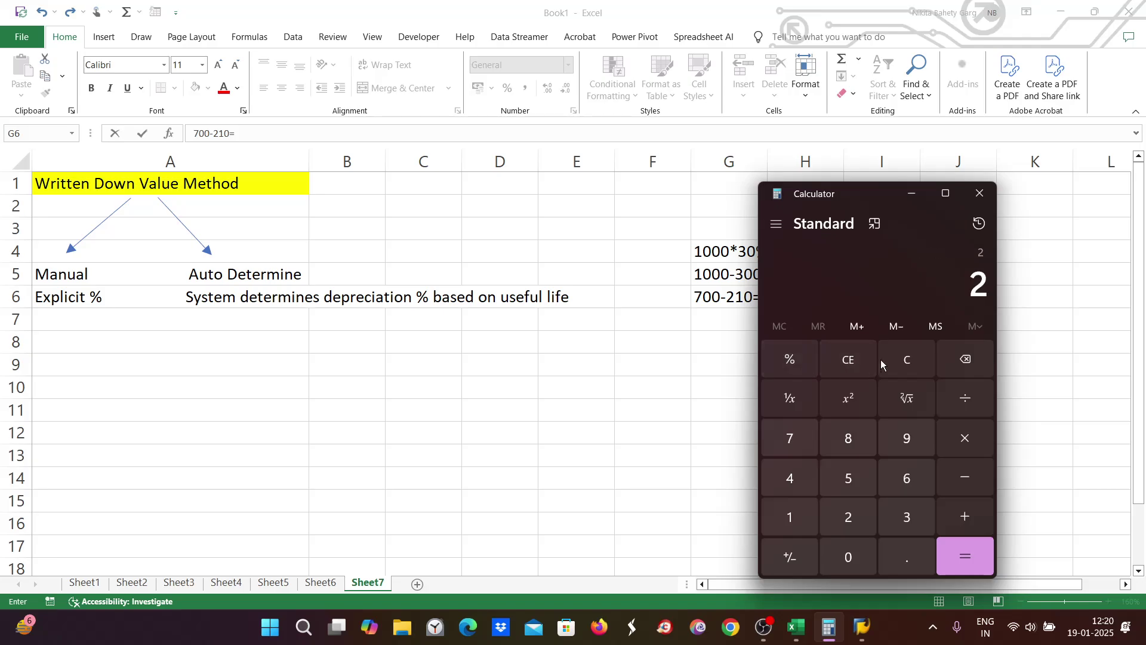
left_click(912, 359)
left_click(794, 442)
left_click(848, 557)
left_click(848, 557)
left_click(965, 478)
left_click(837, 521)
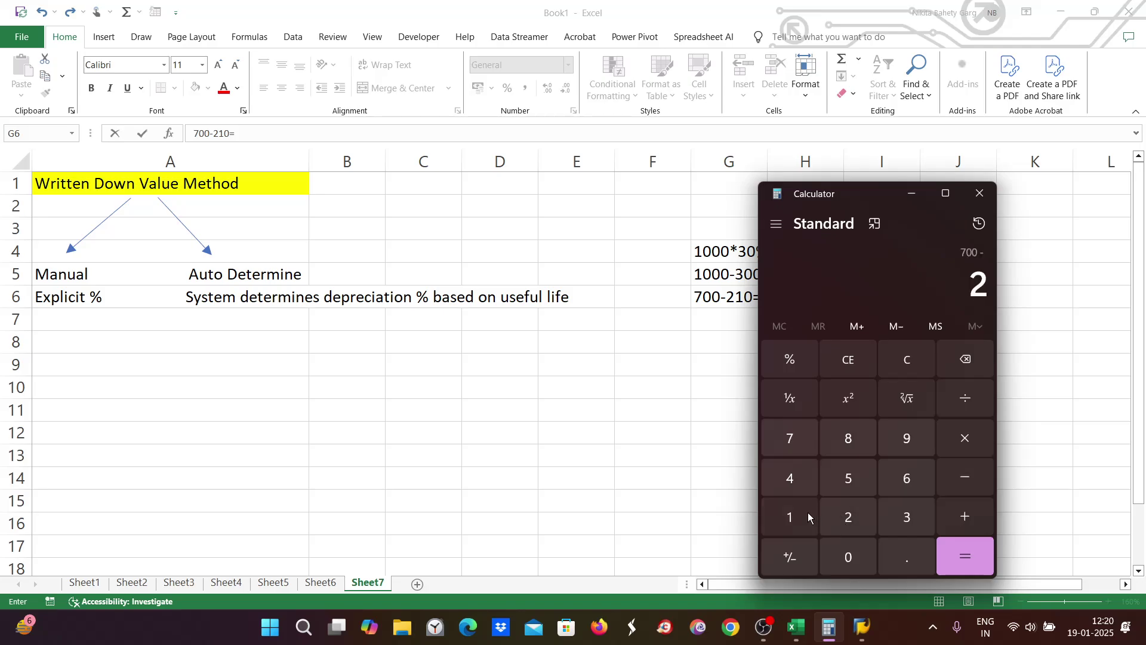
left_click(791, 517)
left_click(848, 556)
left_click(973, 552)
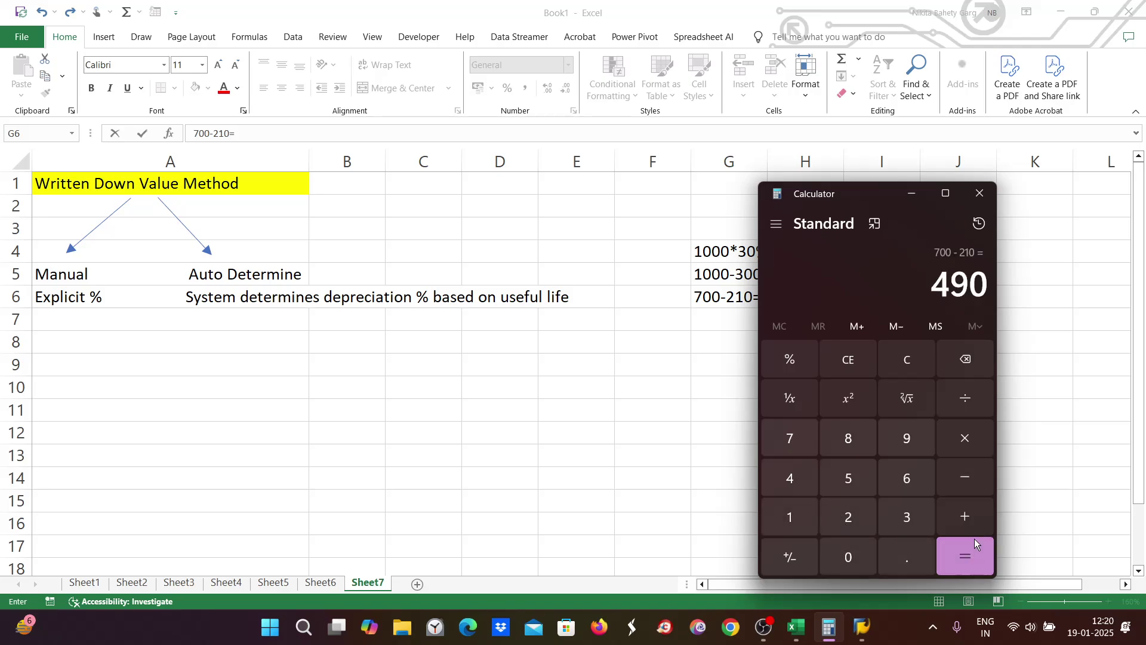
Step: Compute 490 × 30 ÷ 100 = 147 in Calculator
left_click(965, 439)
left_click(906, 517)
left_click(852, 566)
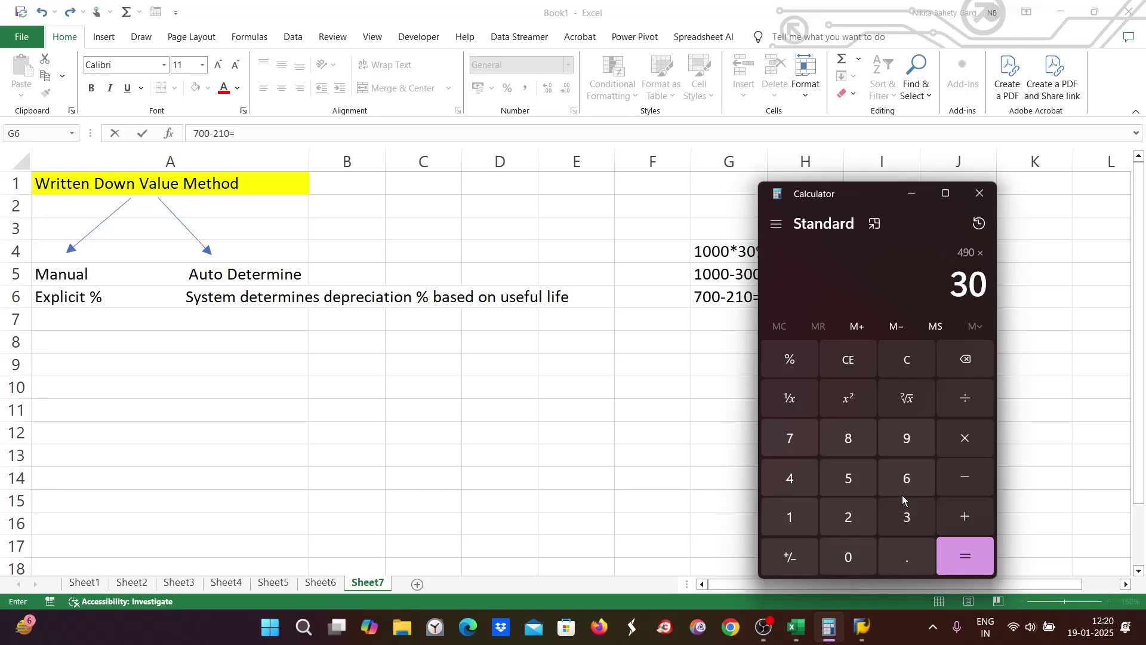
left_click(967, 394)
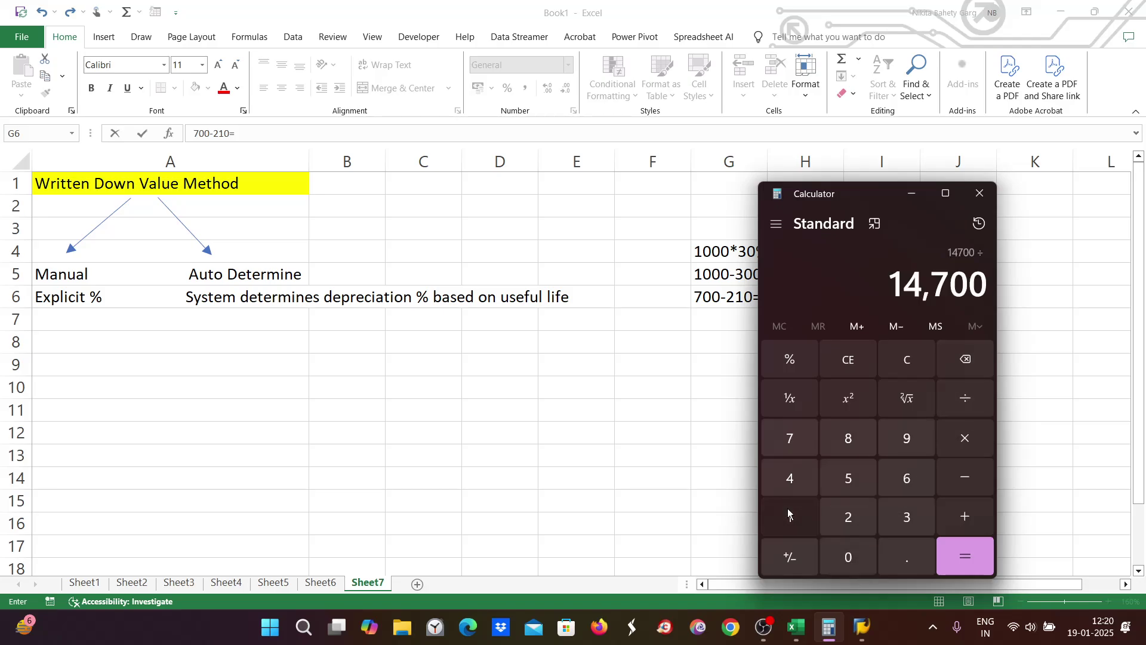
left_click(788, 513)
left_click(844, 548)
left_click(975, 563)
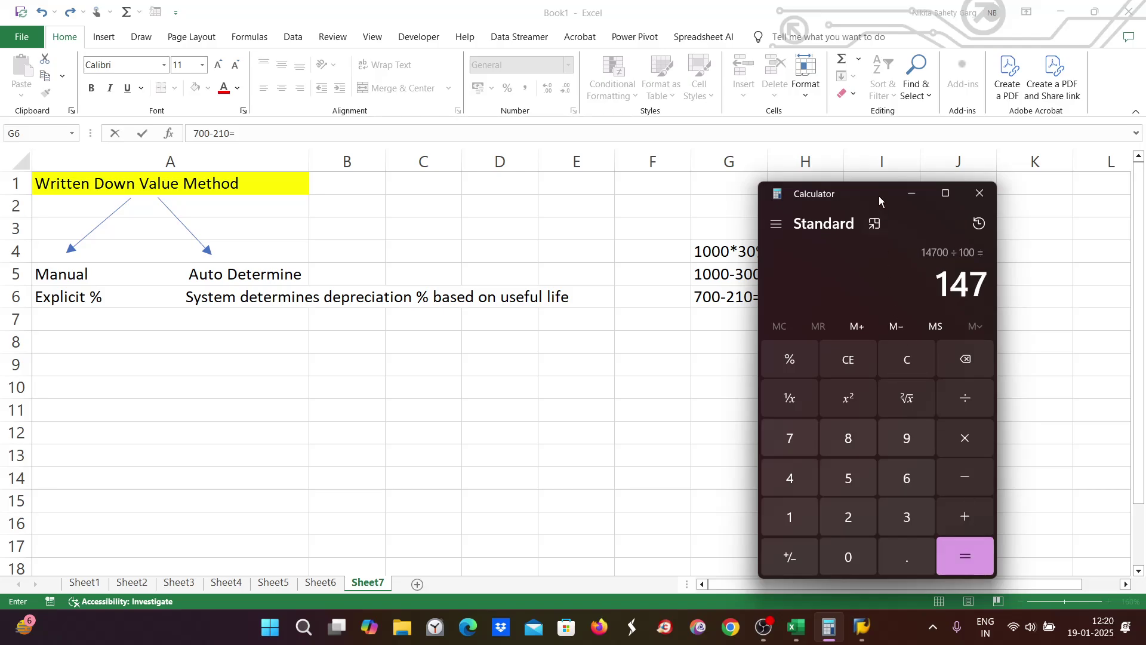
Step: Enter 490*30% in H6 and 147 in I6 of the sheet
left_click_drag(880, 194, 602, 228)
left_click(796, 296)
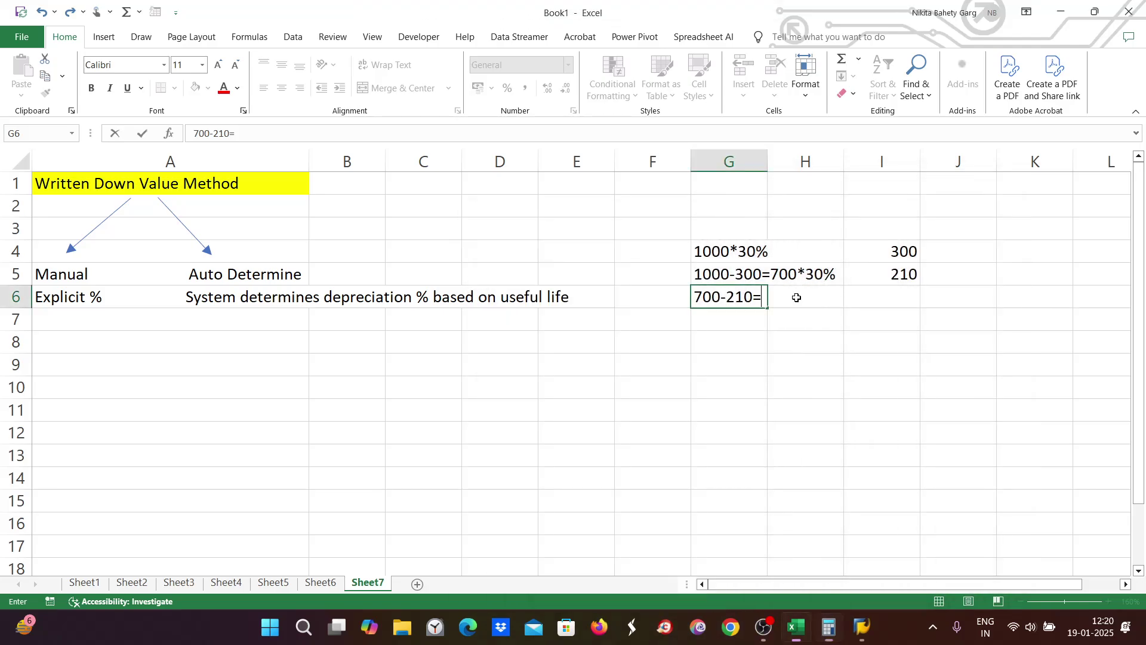
double_click(794, 295)
type("49")
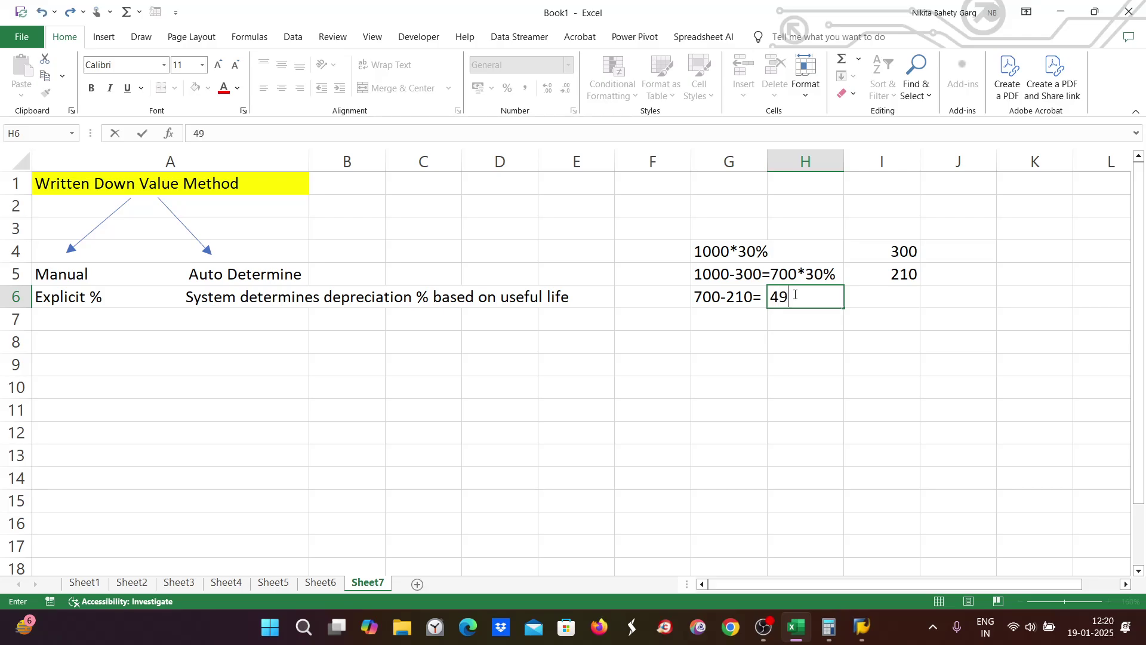
type("0*30%")
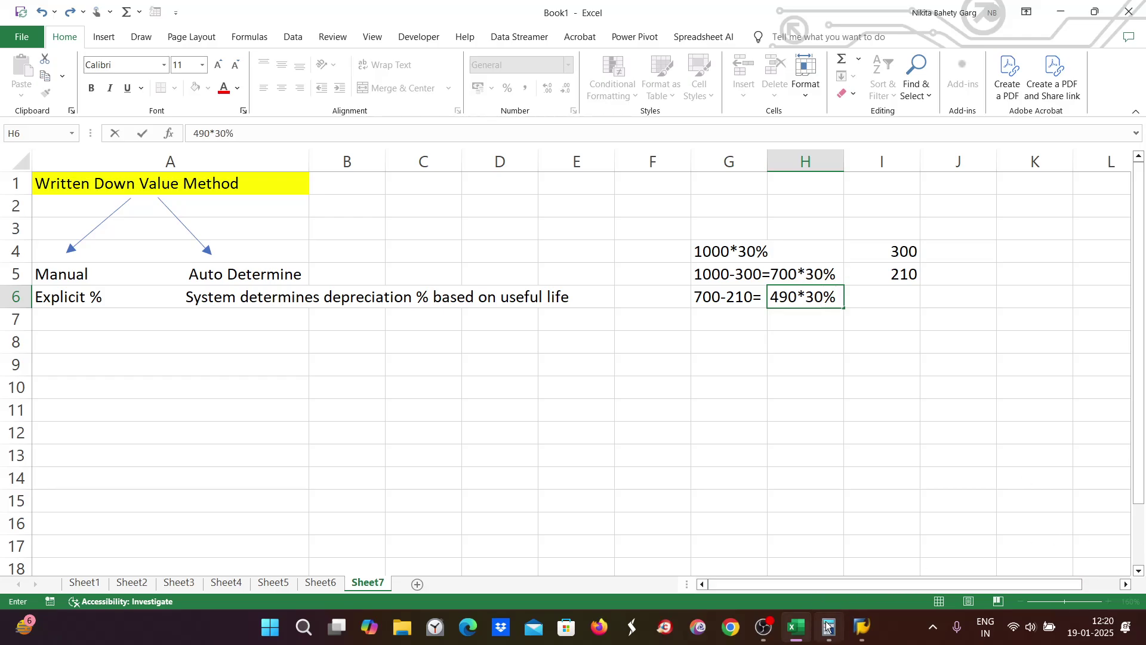
left_click(828, 627)
left_click(828, 627)
key("Tab")
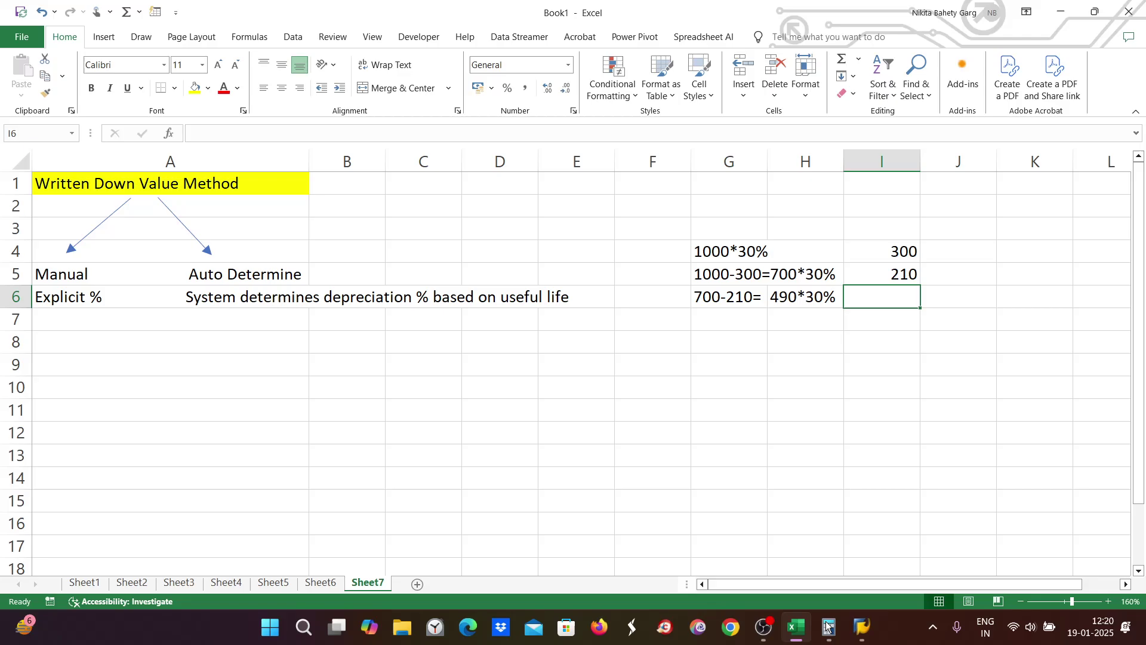
type("147")
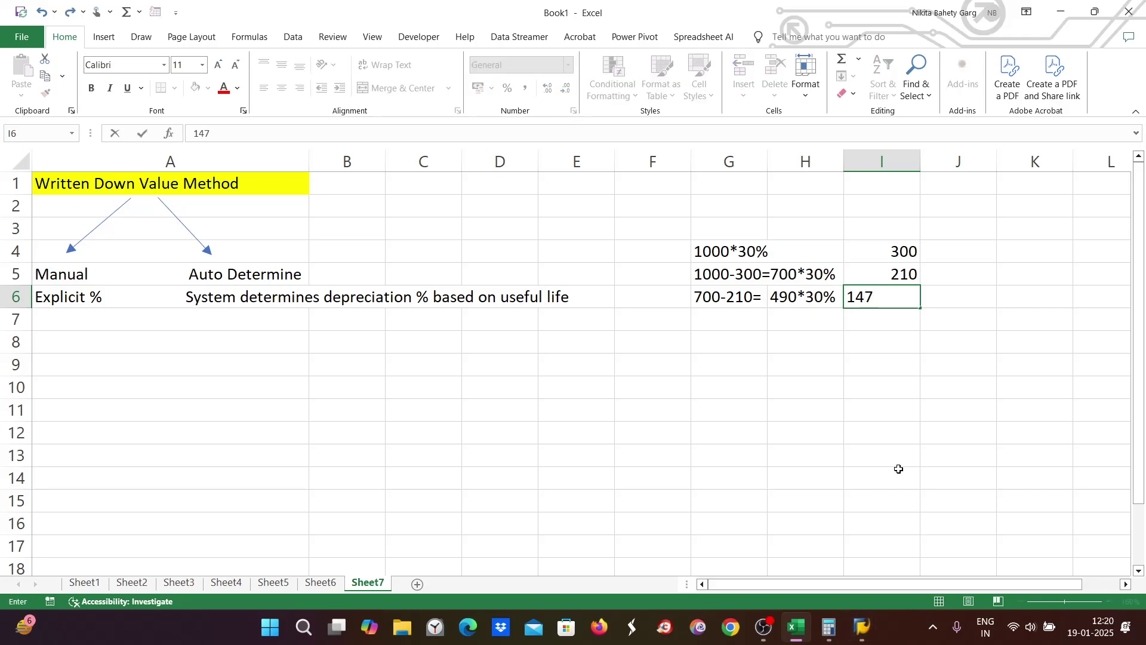
left_click(857, 404)
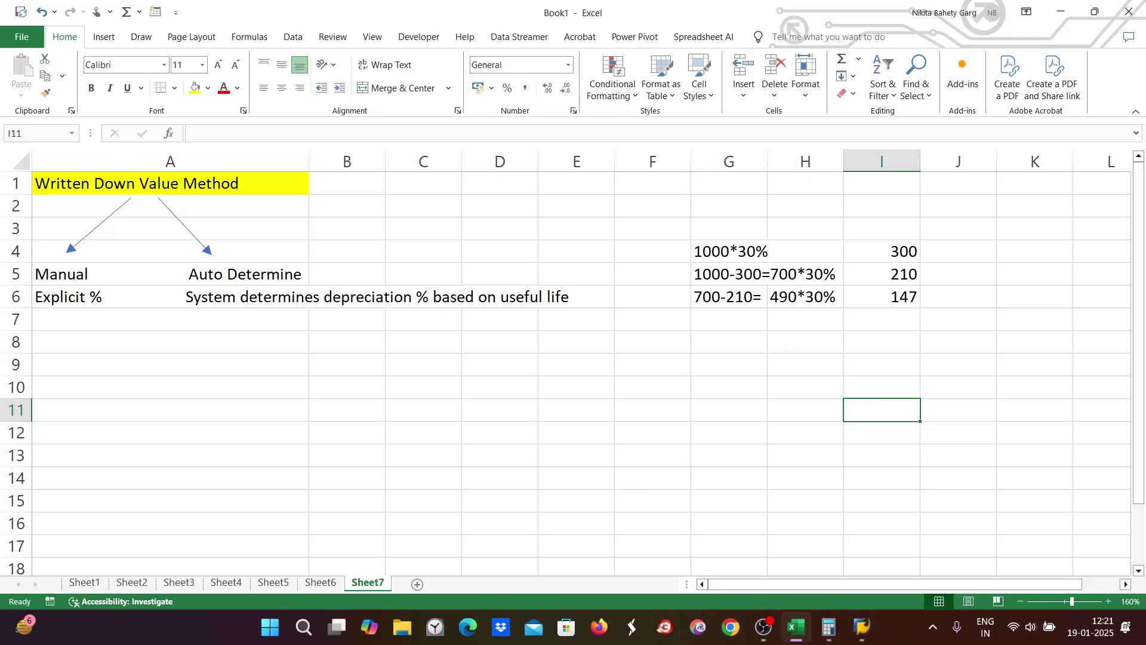
Step: Back in SAP, review the ZE8 multilevel method levels to confirm the 30% rate
left_click(797, 631)
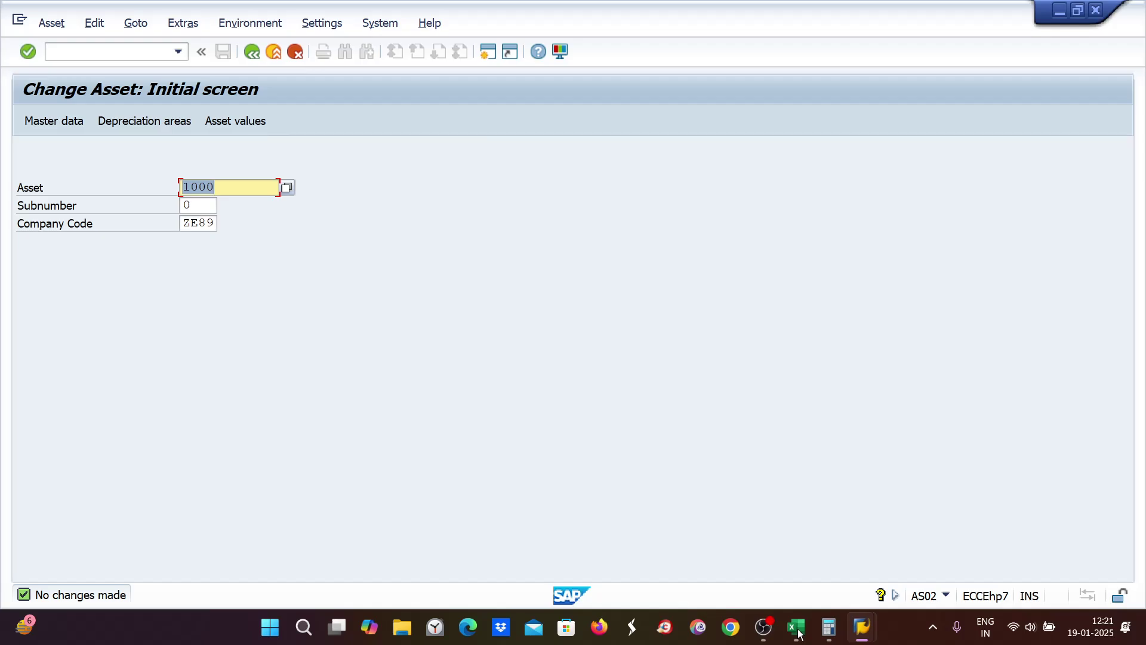
left_click(797, 630)
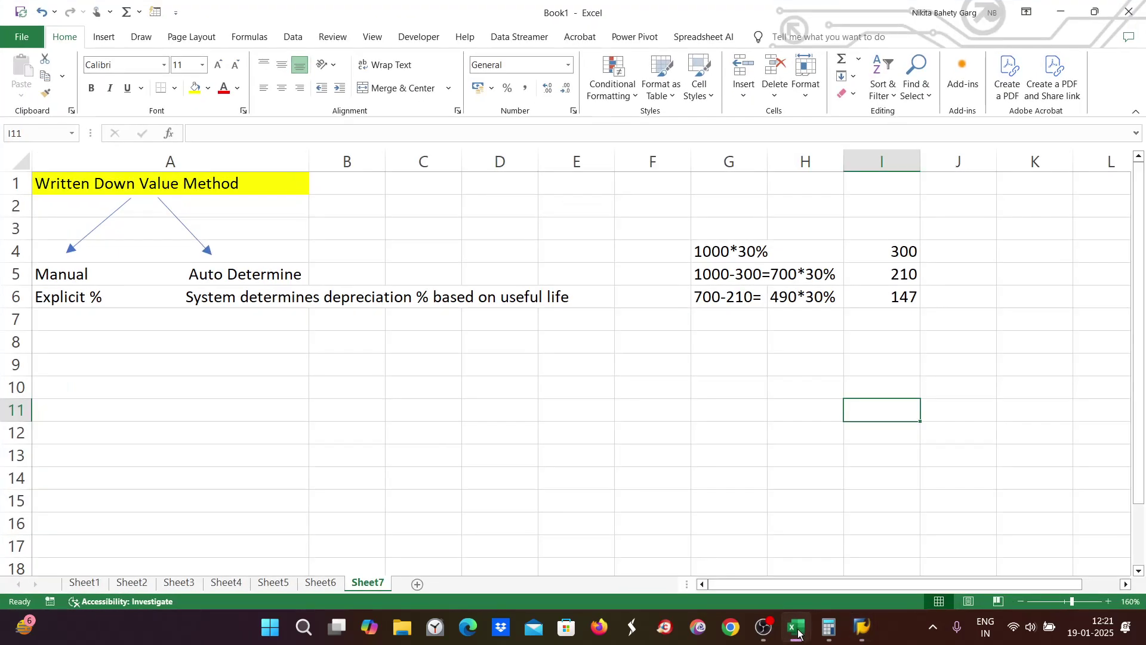
left_click(797, 630)
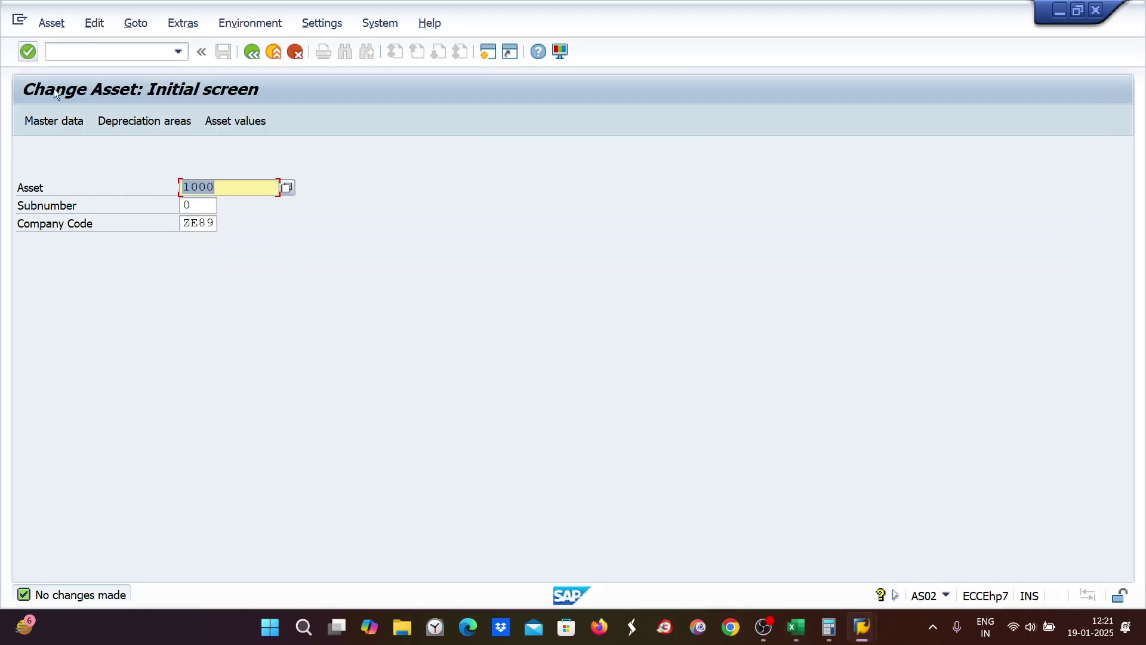
mouse_move(860, 632)
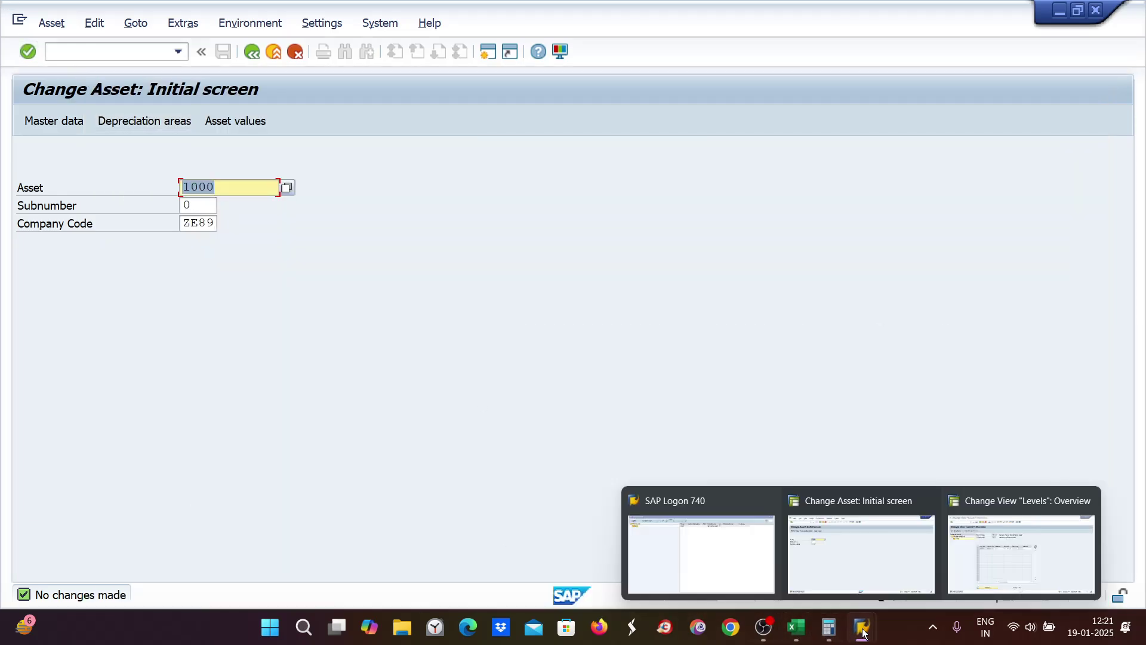
left_click(1043, 574)
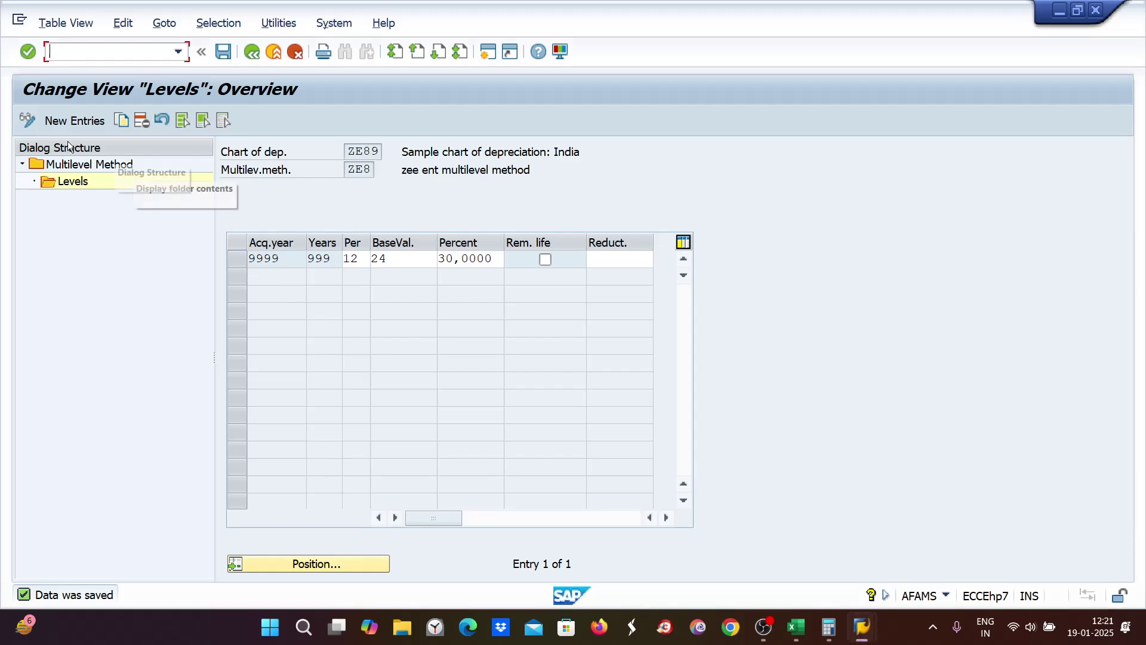
left_click(84, 170)
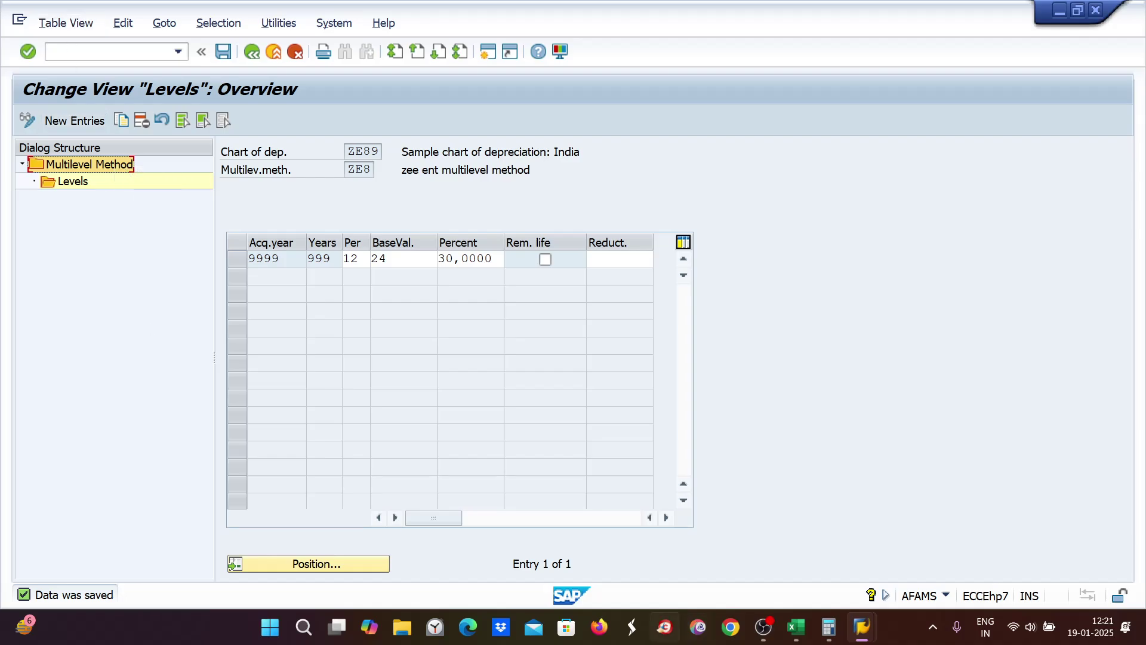
Step: Show asset 1000's depreciation areas with key ZE89, then return to the Excel workbook
mouse_move(862, 638)
left_click(862, 546)
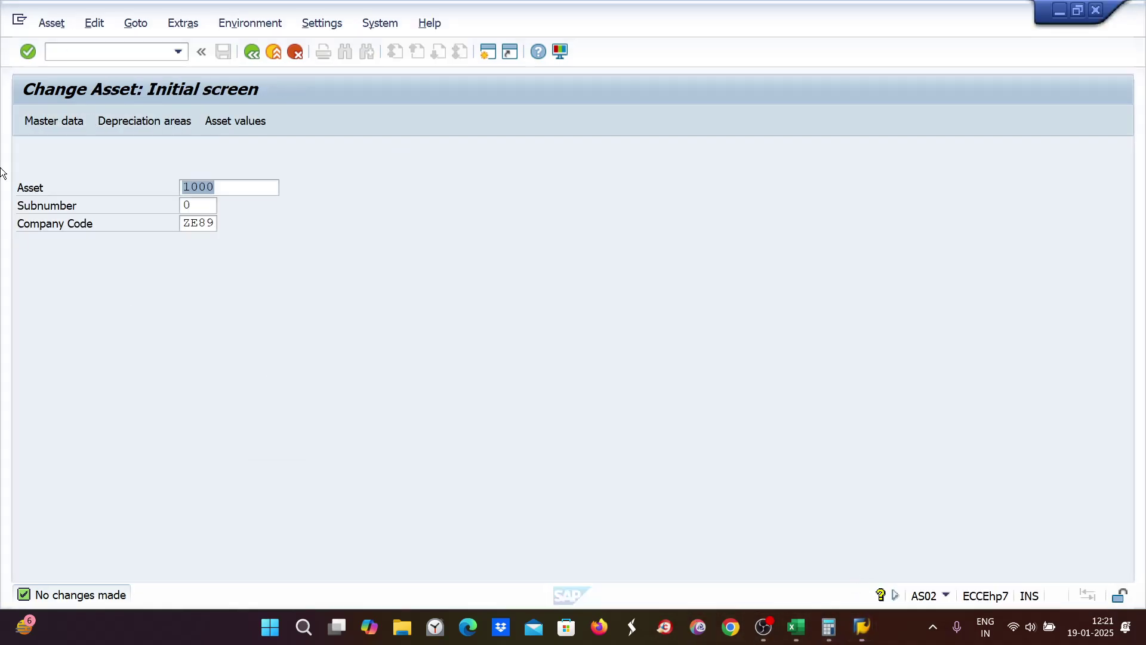
left_click(138, 121)
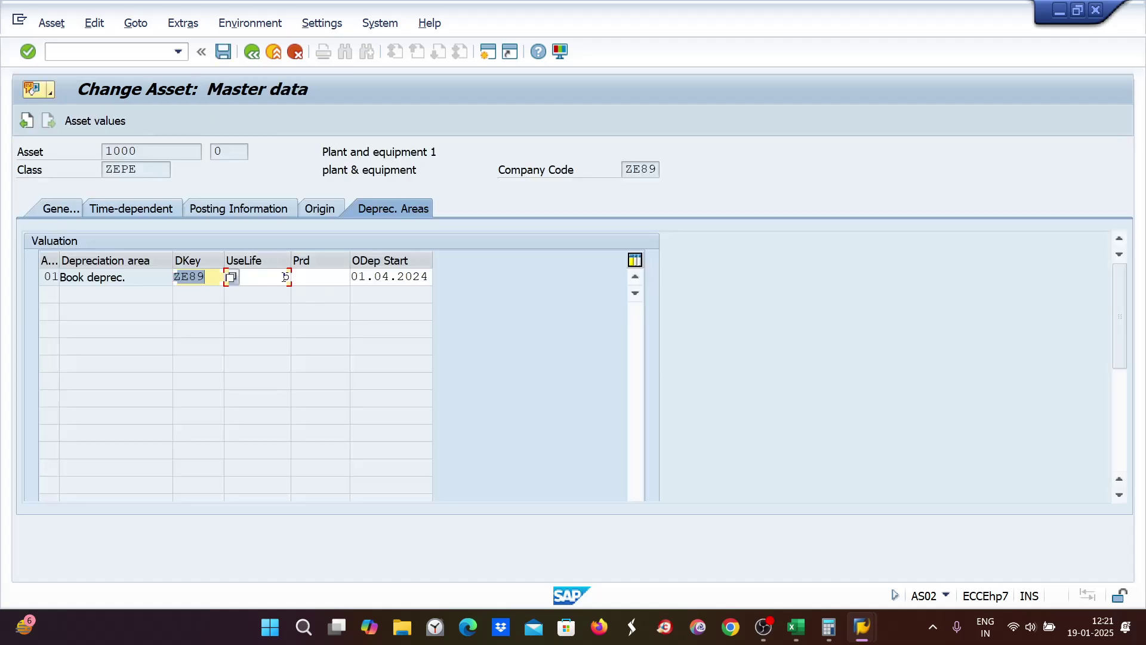
left_click(231, 276)
left_click(800, 638)
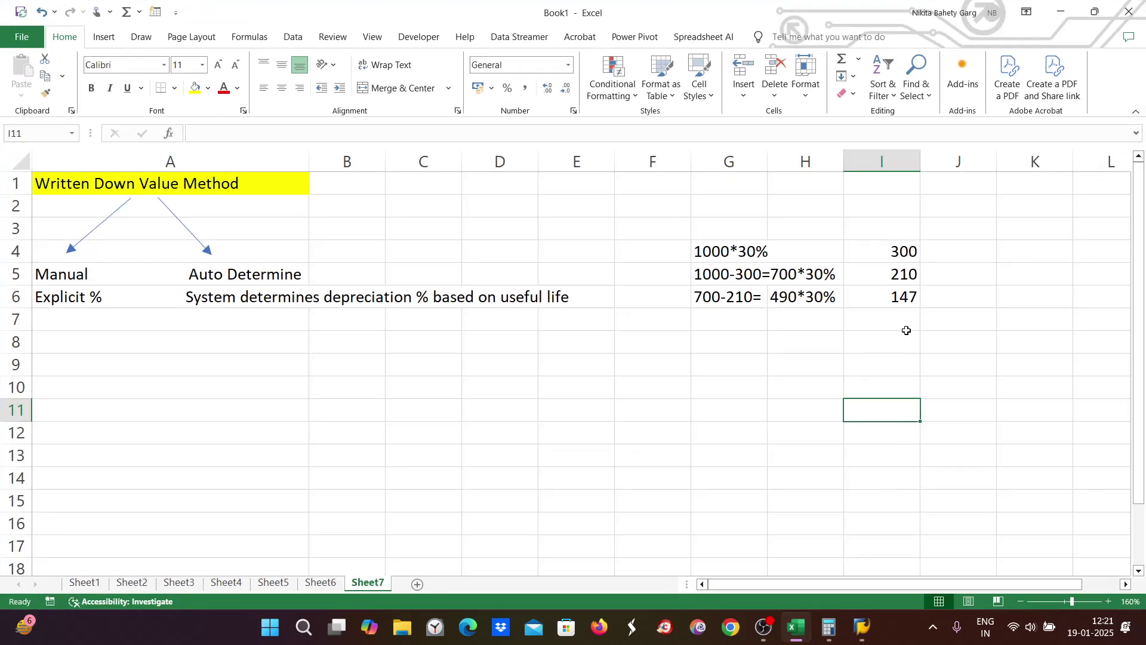
Step: Start 490-147 in cell G7 and work out 490 − 147 = 343 in Calculator
double_click(728, 319)
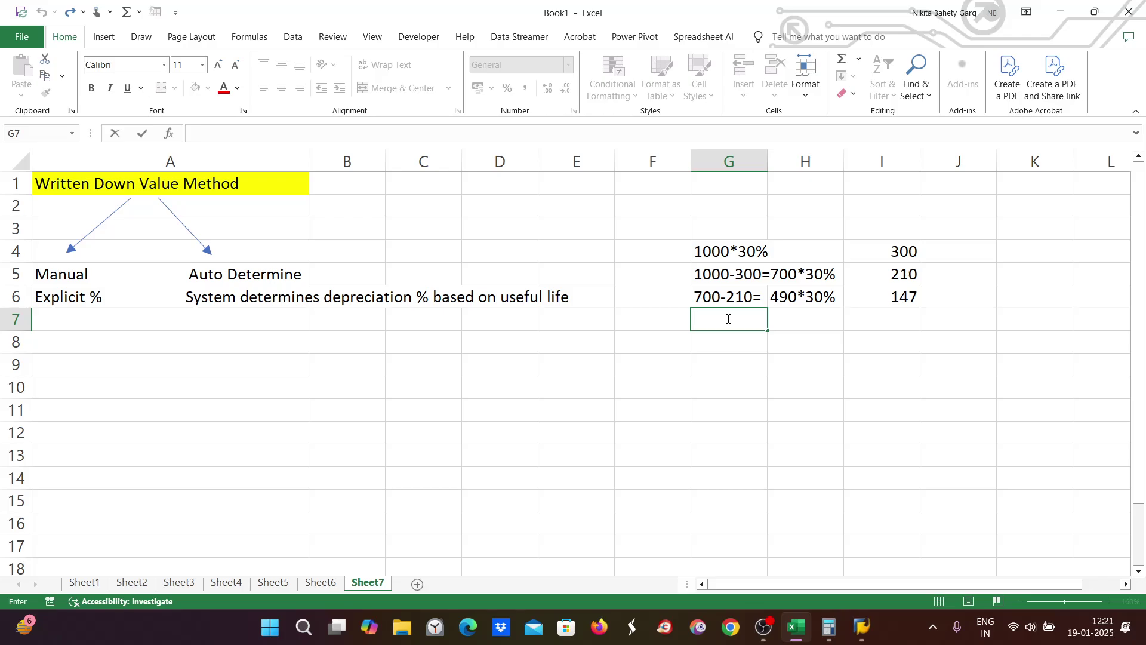
type("490-147=")
left_click(829, 627)
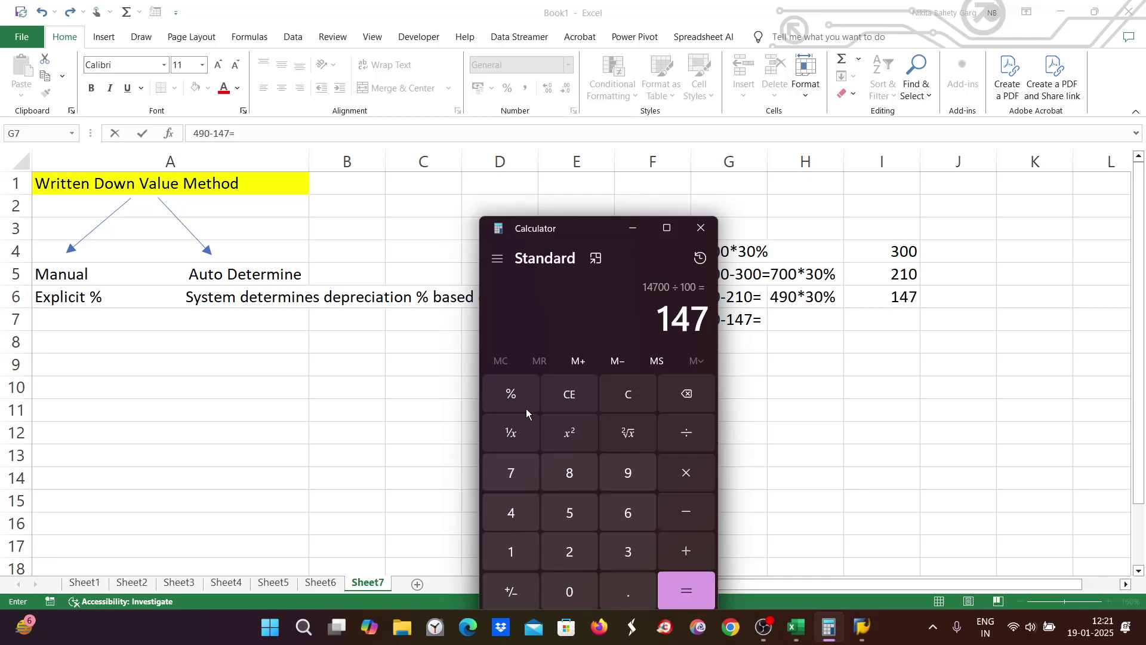
left_click(628, 394)
left_click(520, 511)
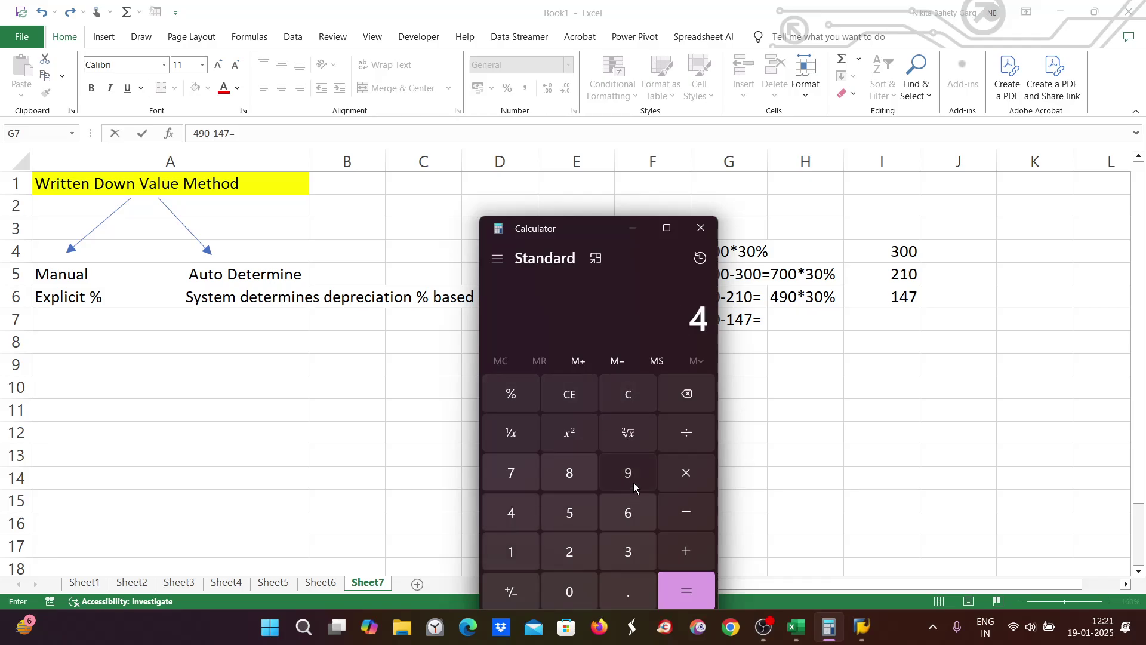
left_click(633, 482)
left_click(579, 597)
left_click(693, 513)
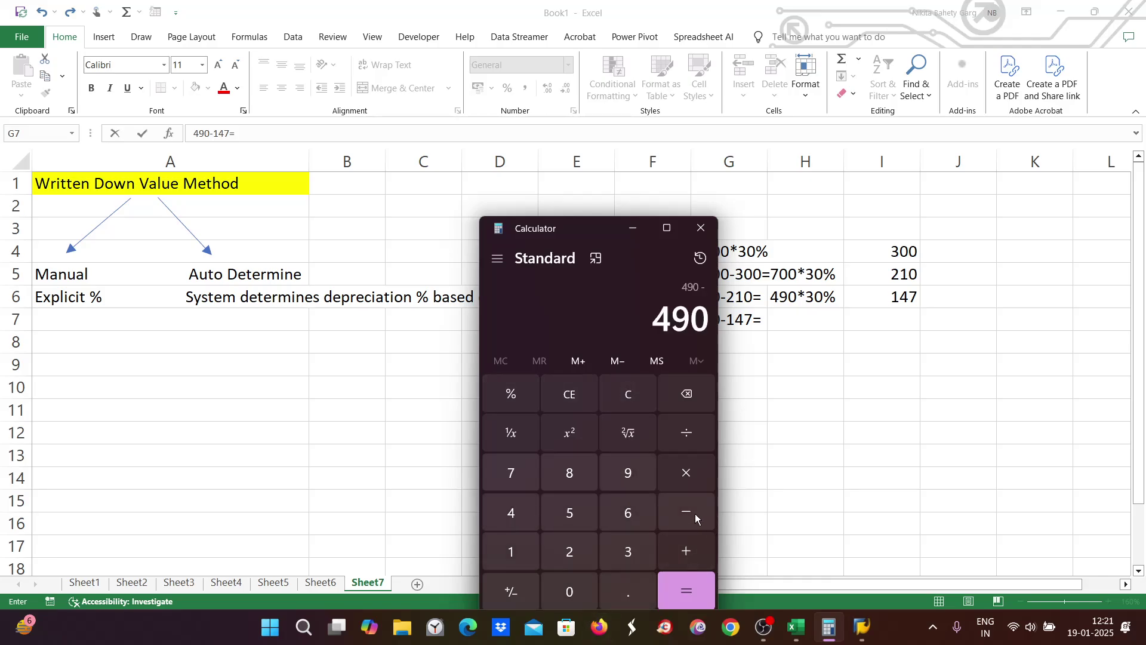
left_click(501, 547)
left_click(511, 512)
left_click(511, 473)
left_click(692, 589)
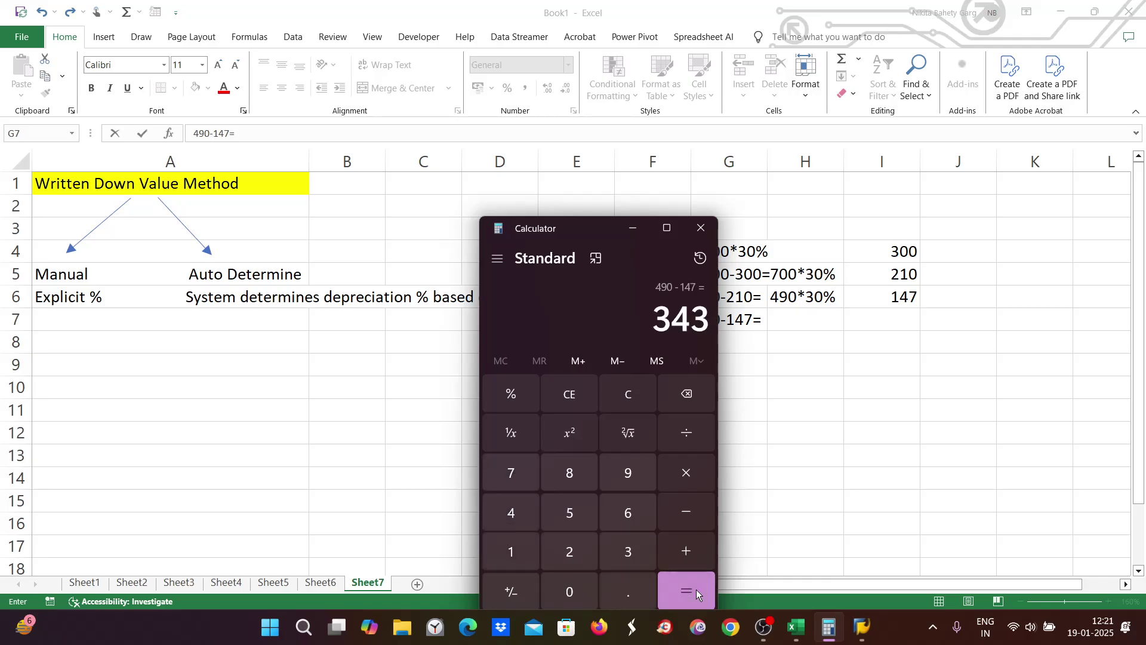
Step: Compute 30% of 343 in Calculator (343 × 30 ÷ 100 = 102.9)
left_click(686, 472)
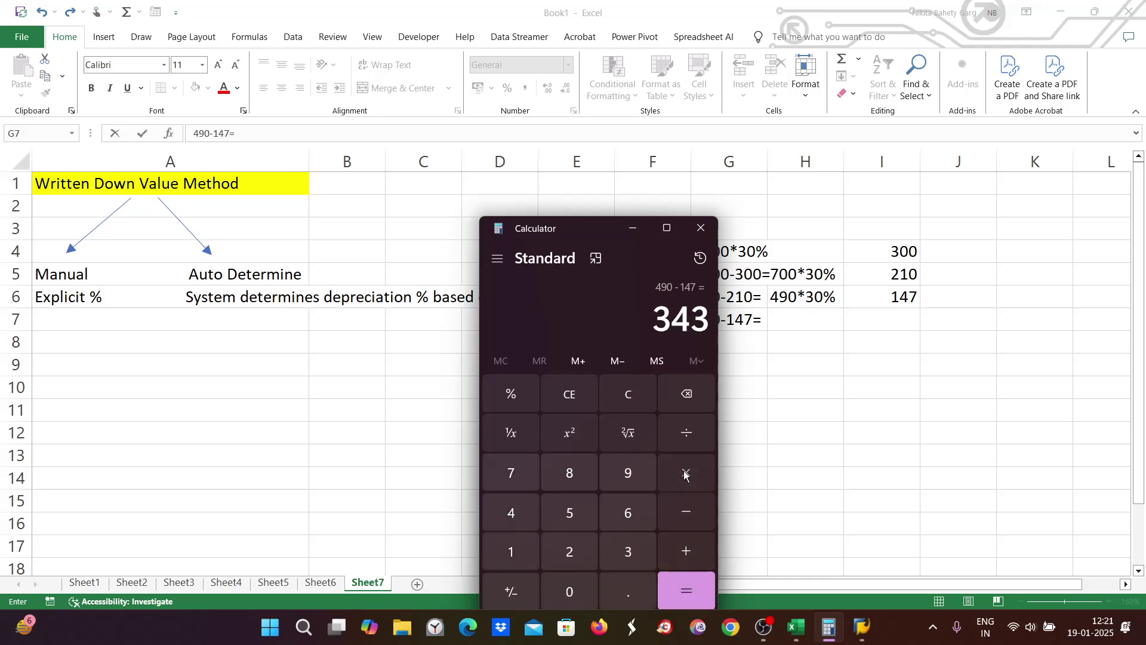
left_click(643, 553)
left_click(579, 590)
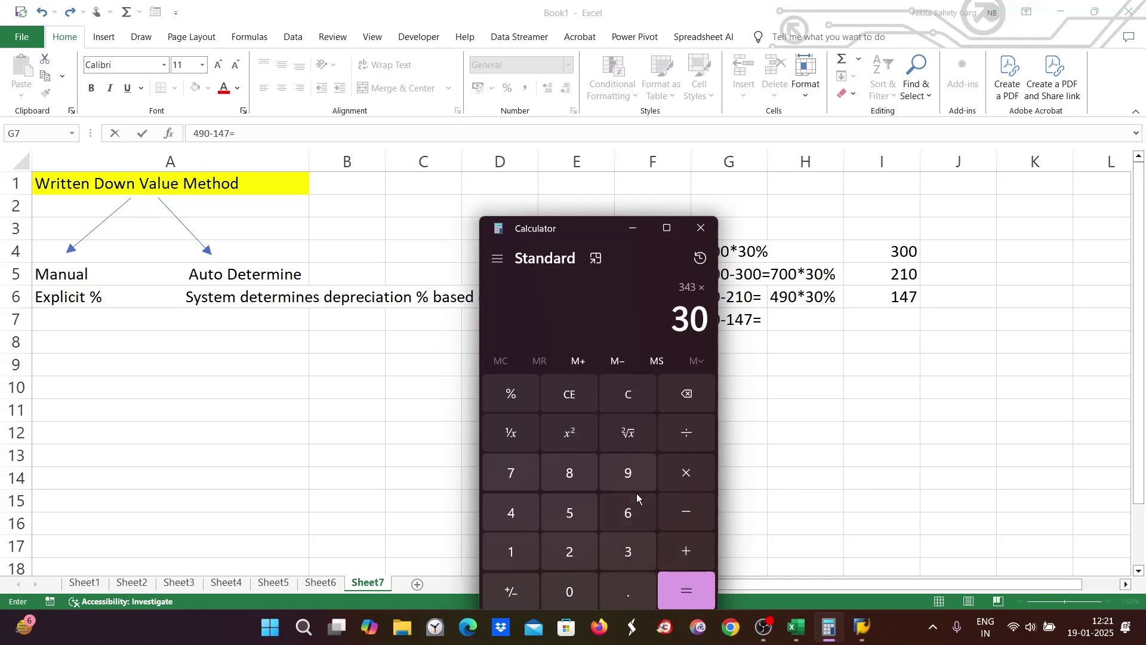
left_click(685, 432)
left_click(512, 549)
left_click(570, 591)
left_click(569, 591)
left_click(687, 591)
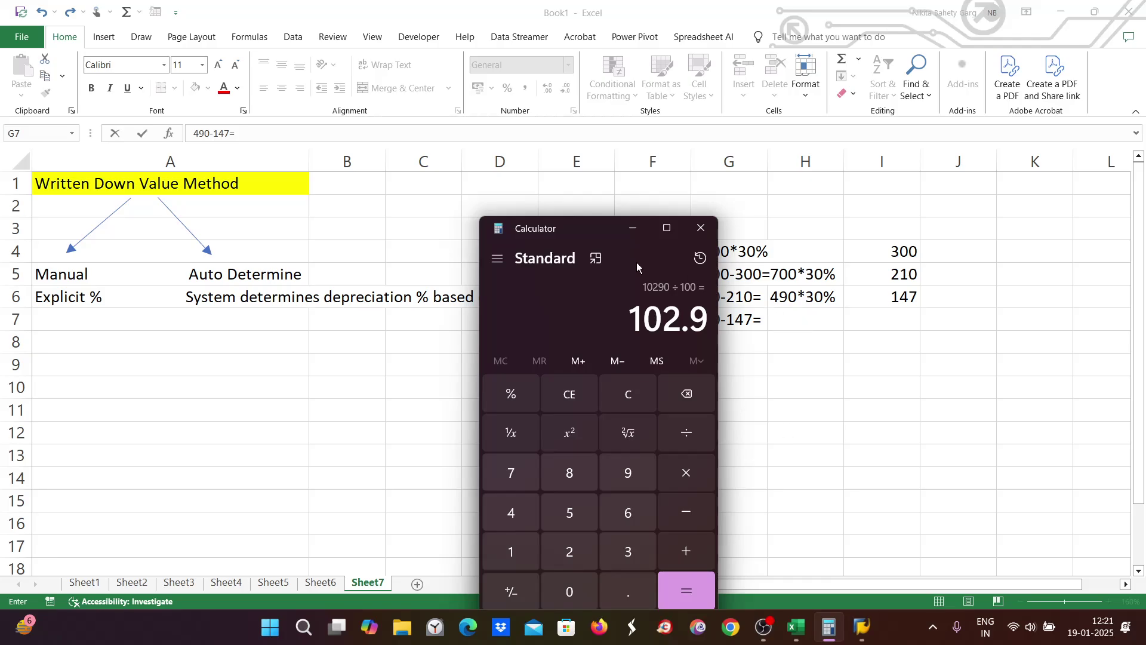
Step: Enter the year-4 depreciation 102.9 in cell I7
left_click(893, 320)
left_click(902, 319)
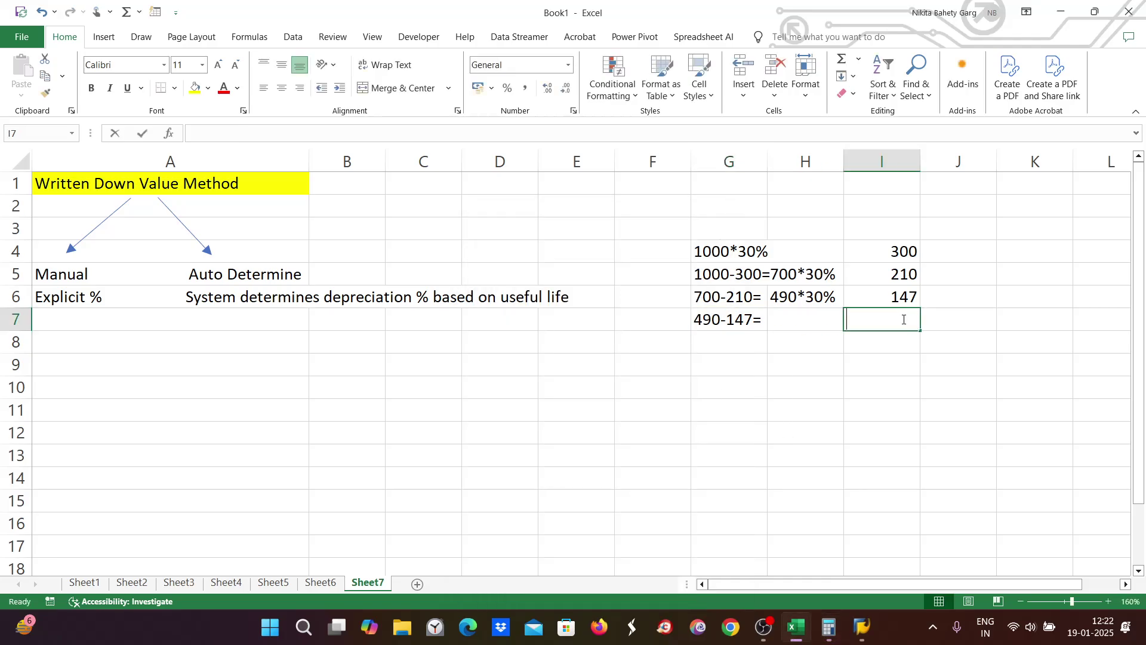
type("102.")
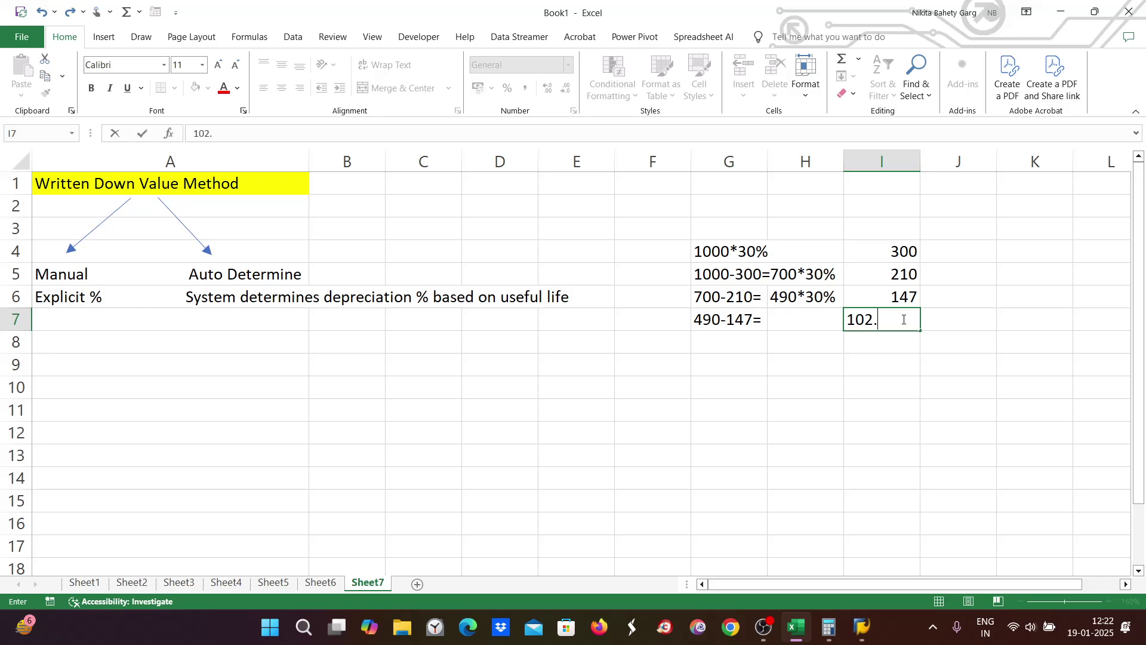
left_click(828, 626)
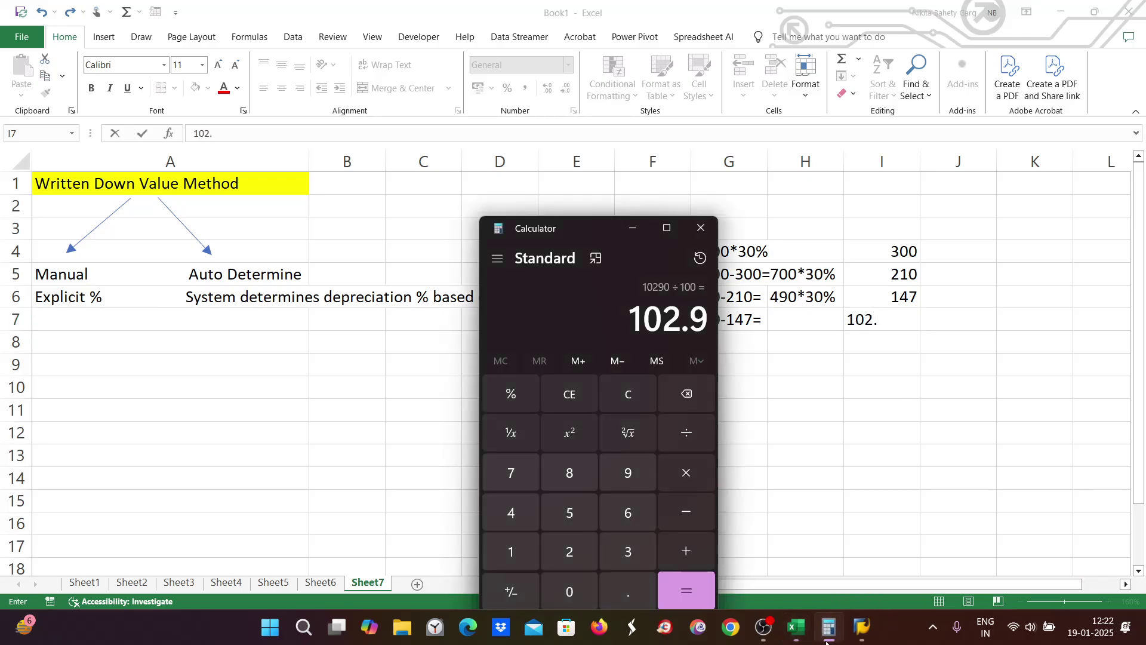
type(".")
left_click(829, 628)
type("9")
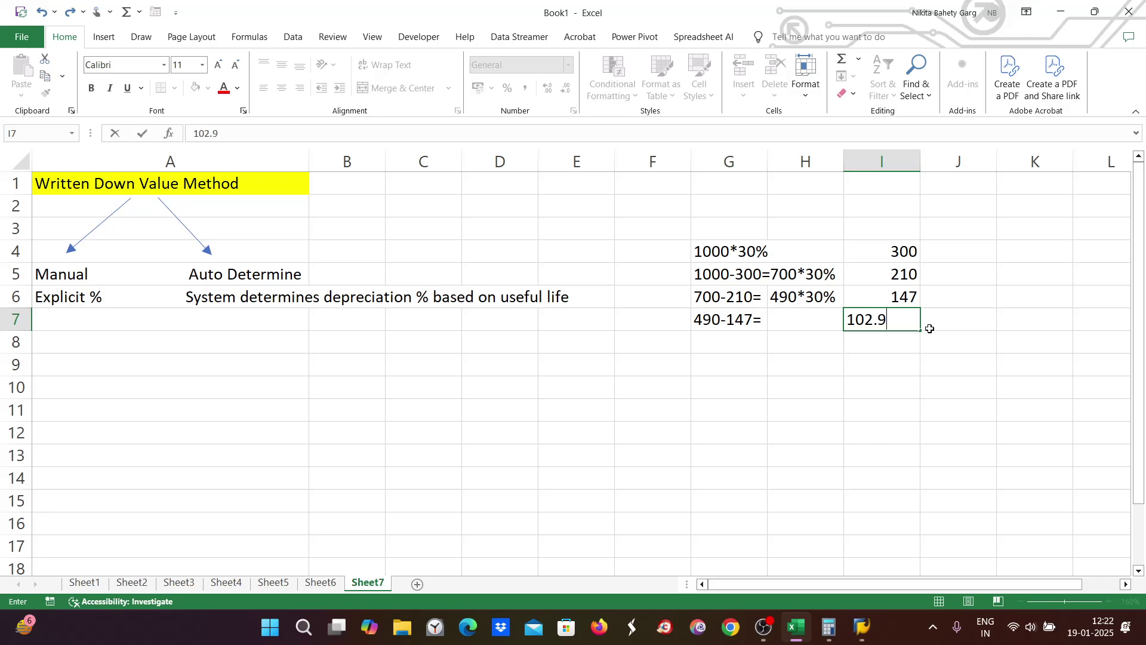
left_click(798, 321)
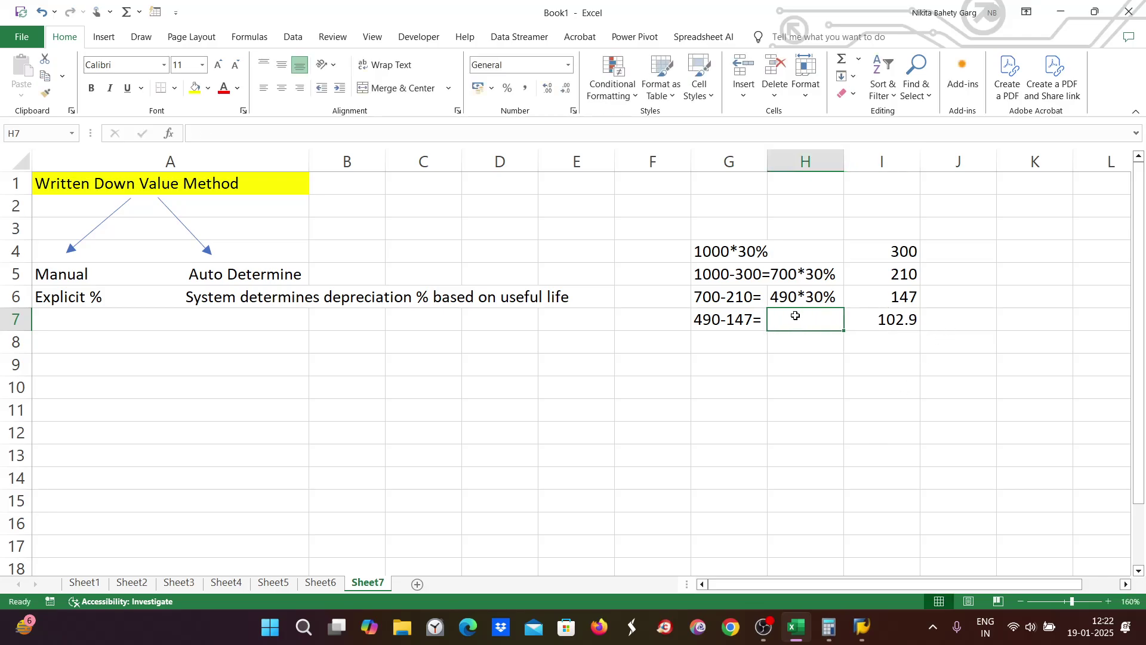
Step: Recheck 490 − 147 in the moved Calculator, then type 343*30% in cell H7
left_click(826, 631)
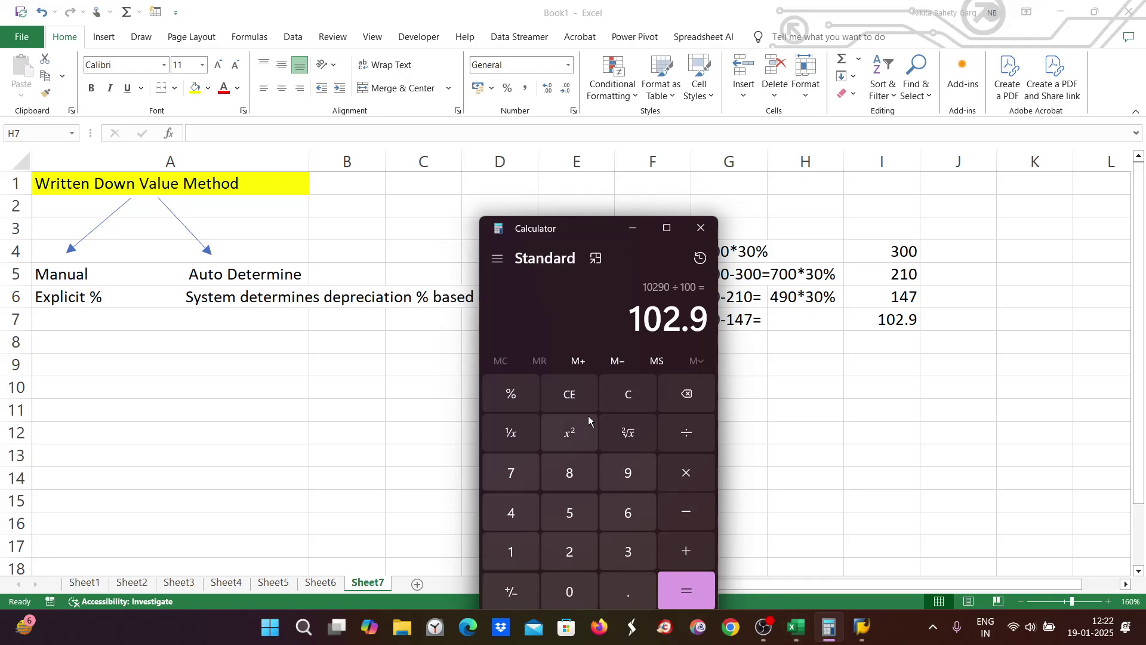
left_click(632, 399)
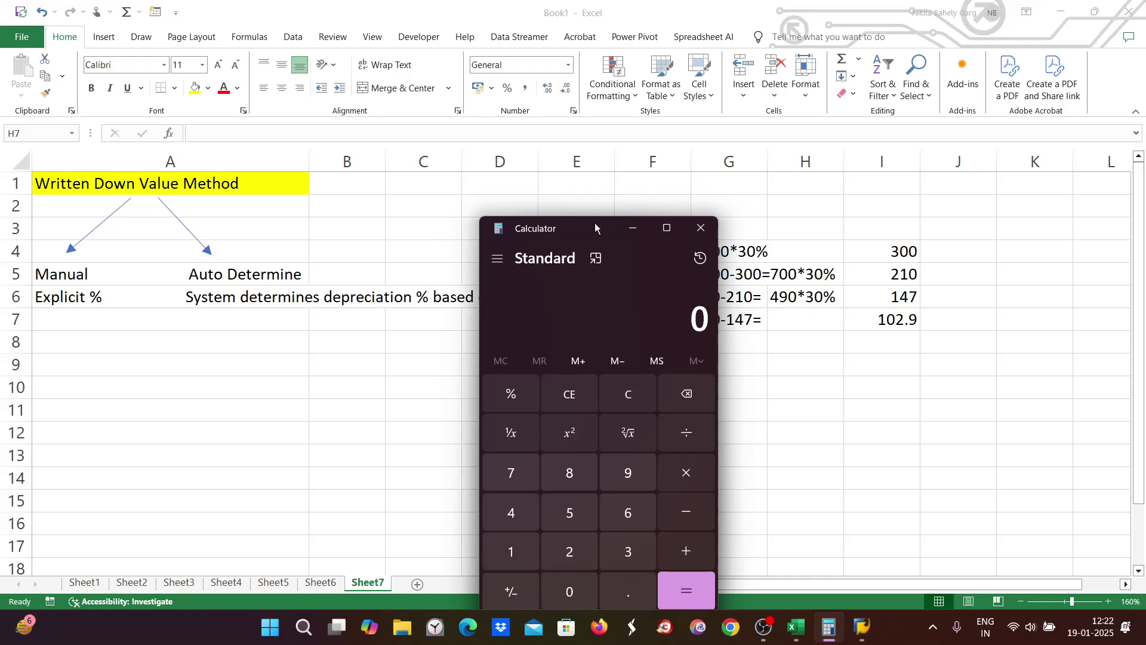
left_click_drag(594, 228, 463, 230)
left_click(375, 514)
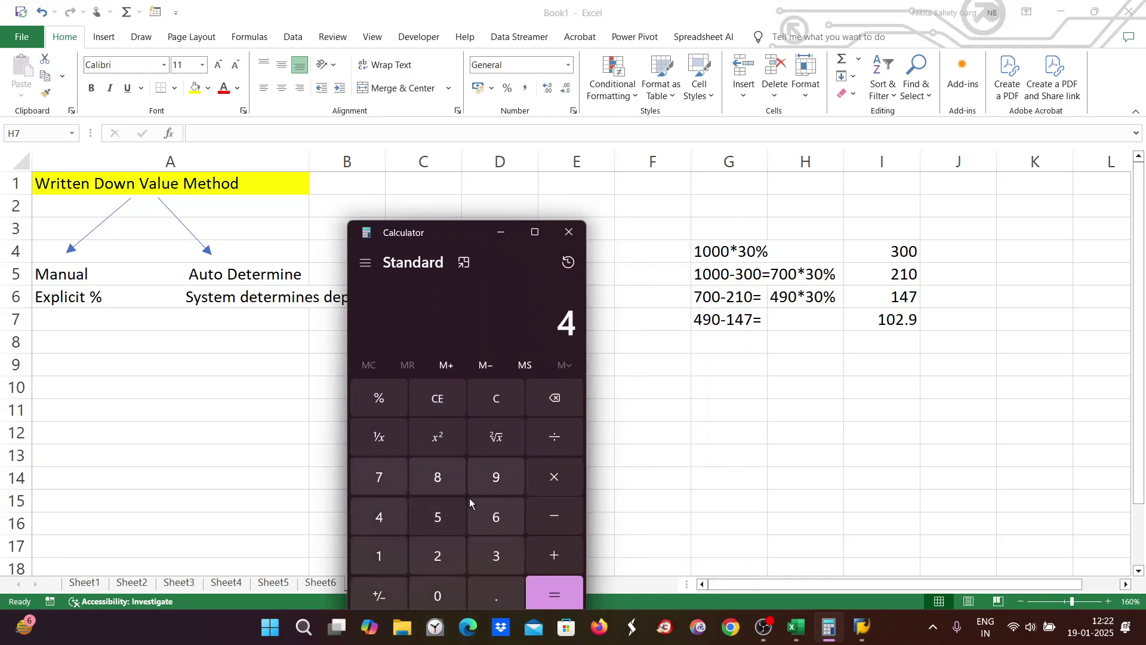
type("90-1")
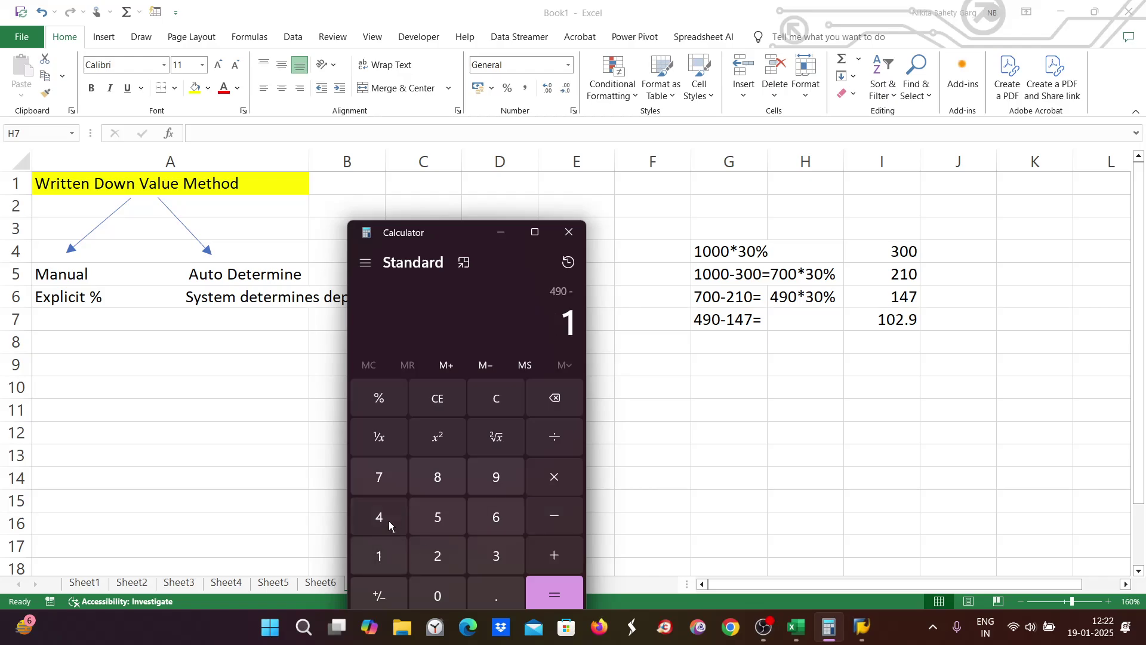
left_click(389, 517)
left_click(389, 484)
left_click(559, 590)
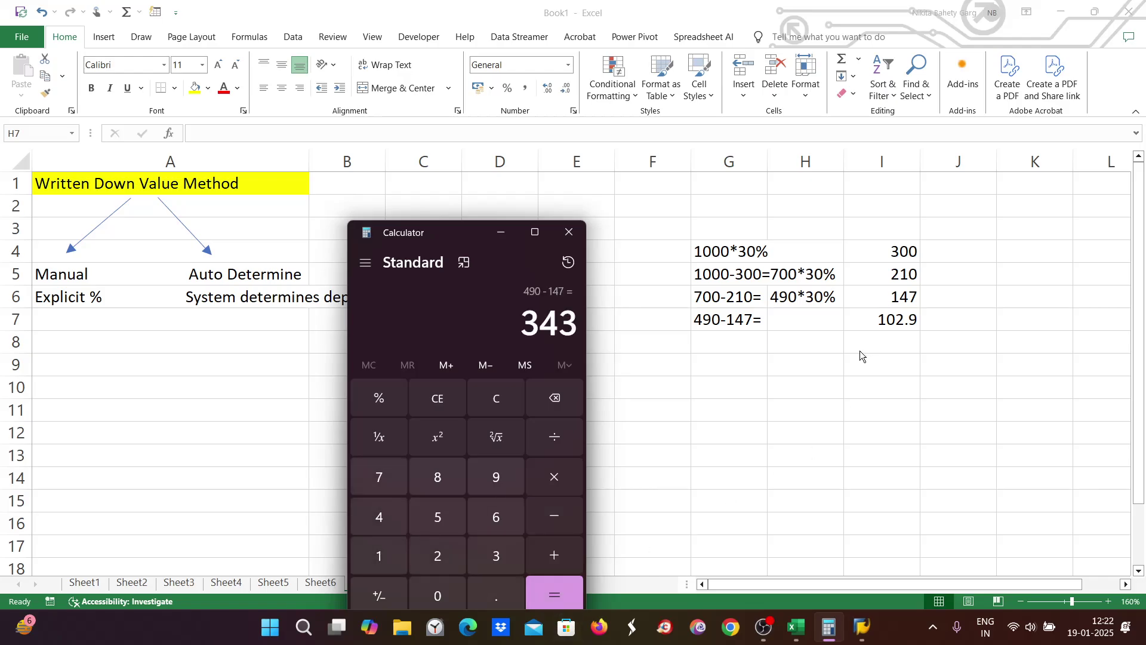
left_click(780, 319)
type("343")
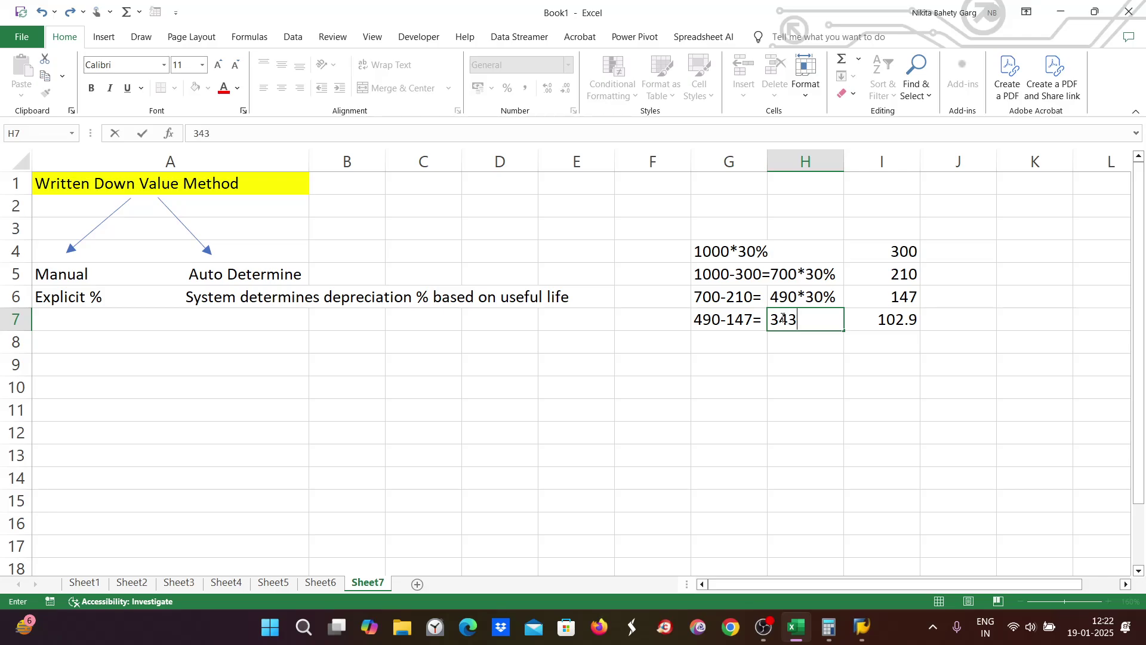
type("*30%")
Step: Type 343-102.9 in cell G8 and compute 343 − 102.9 = 240.1 in Calculator
left_click(734, 342)
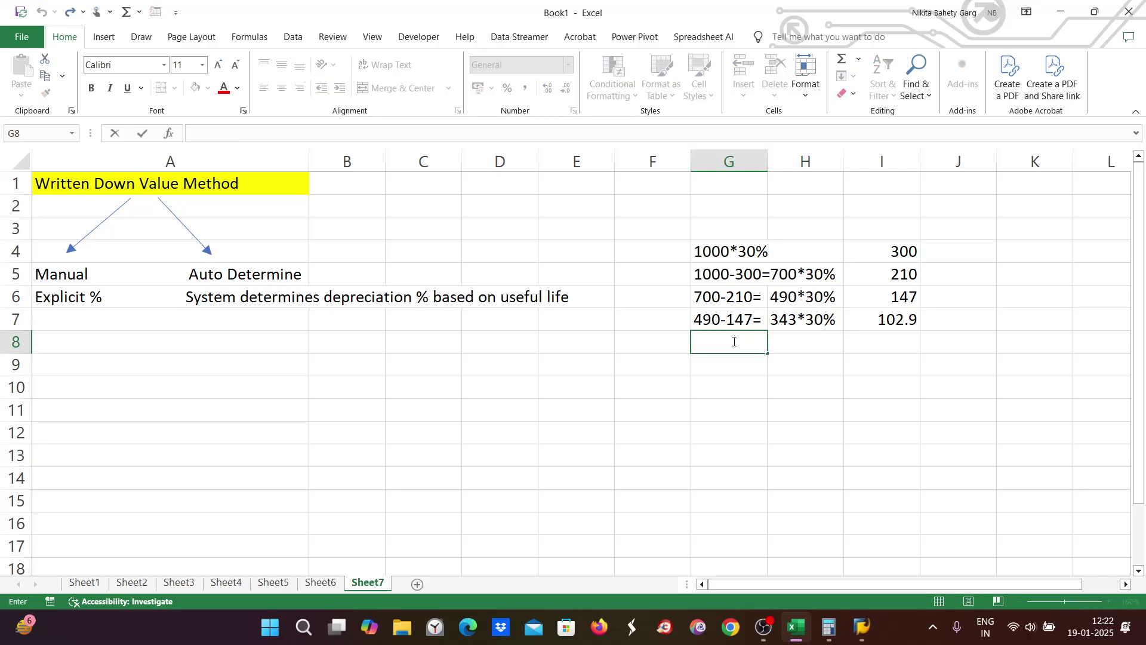
type("343-102.9=")
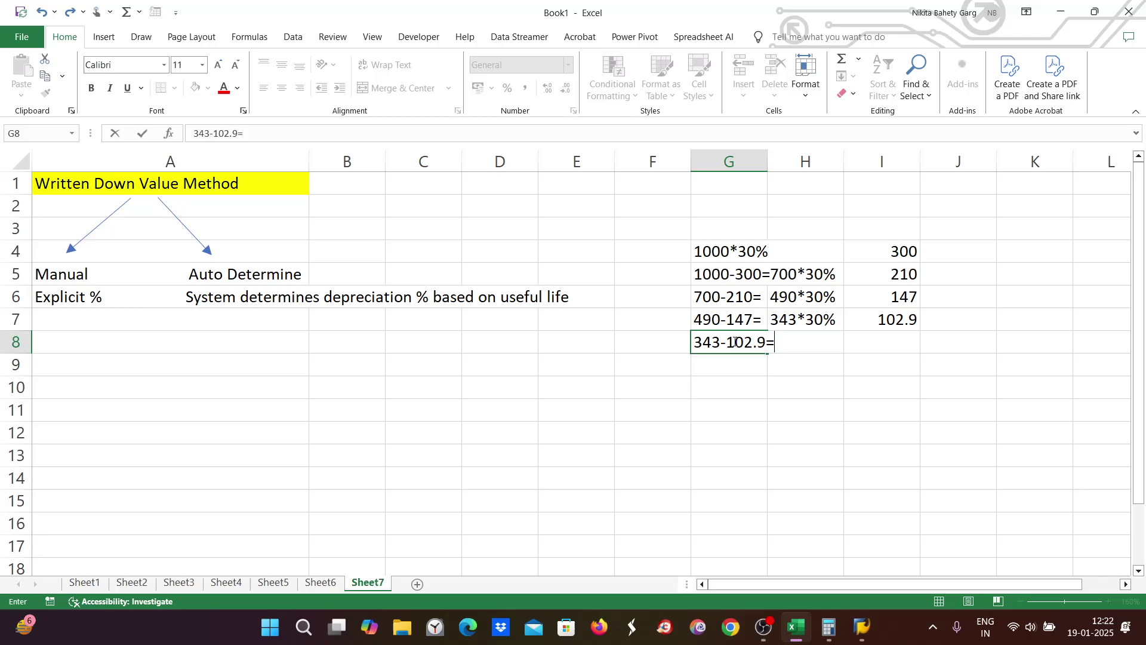
left_click(828, 628)
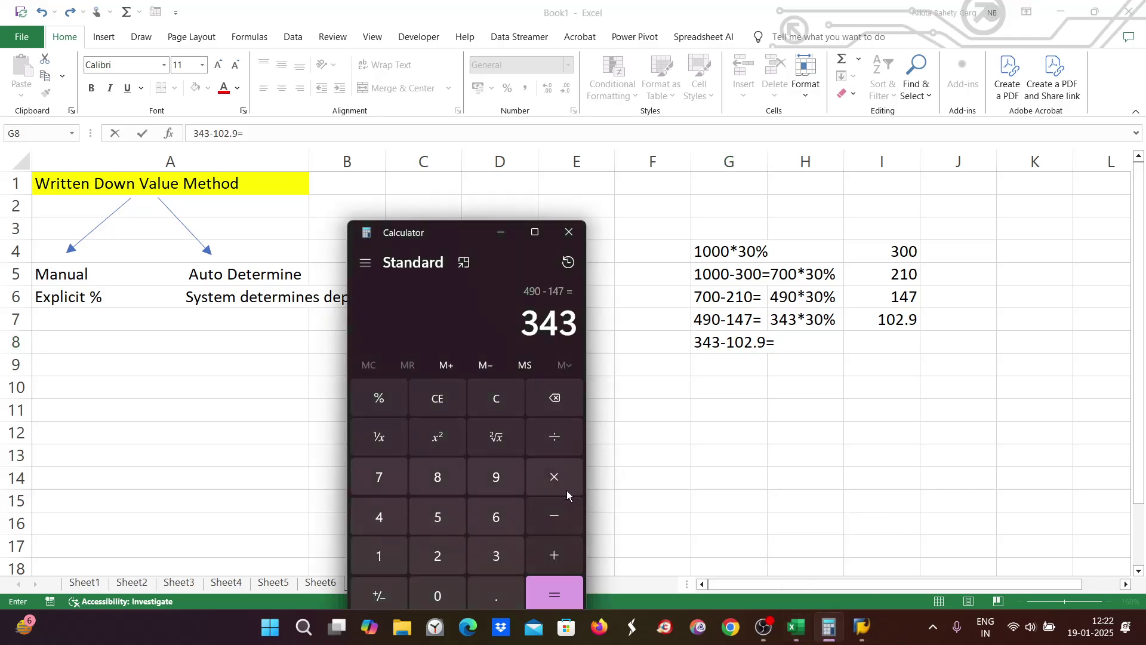
left_click(553, 514)
left_click(375, 545)
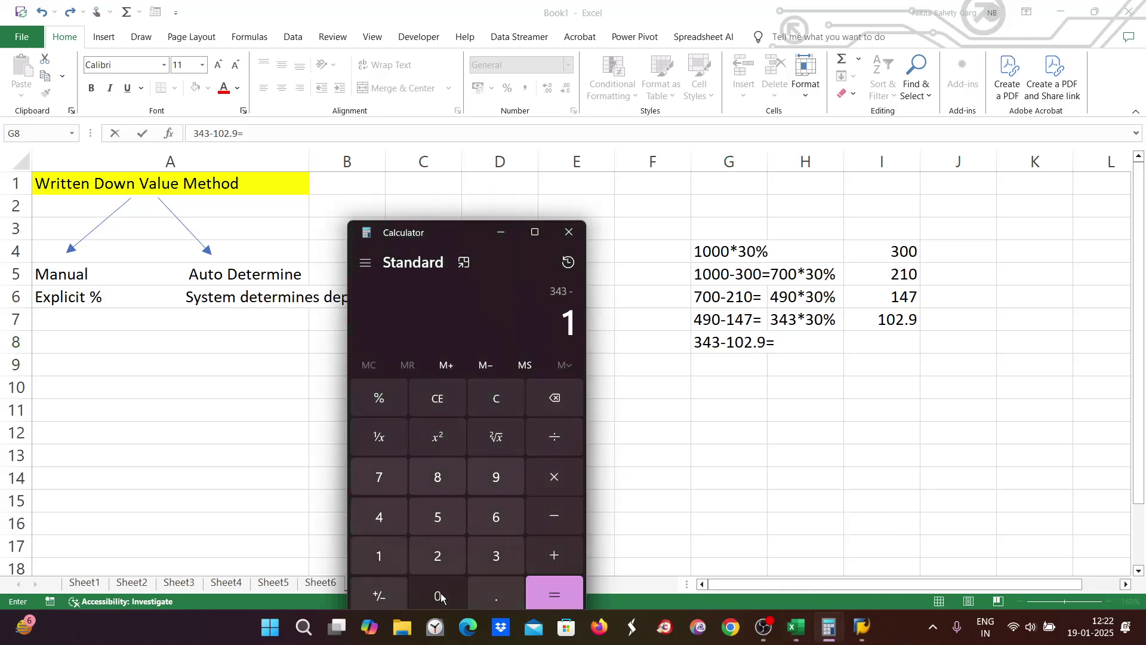
left_click(440, 596)
left_click(437, 556)
left_click(501, 601)
left_click(519, 476)
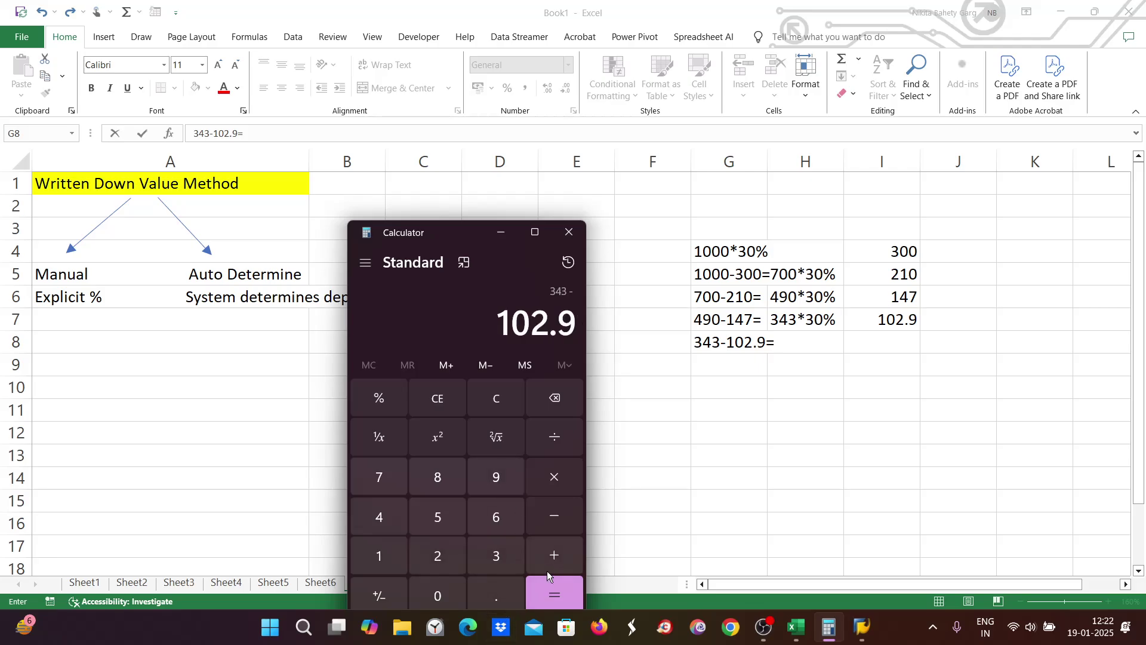
left_click(561, 593)
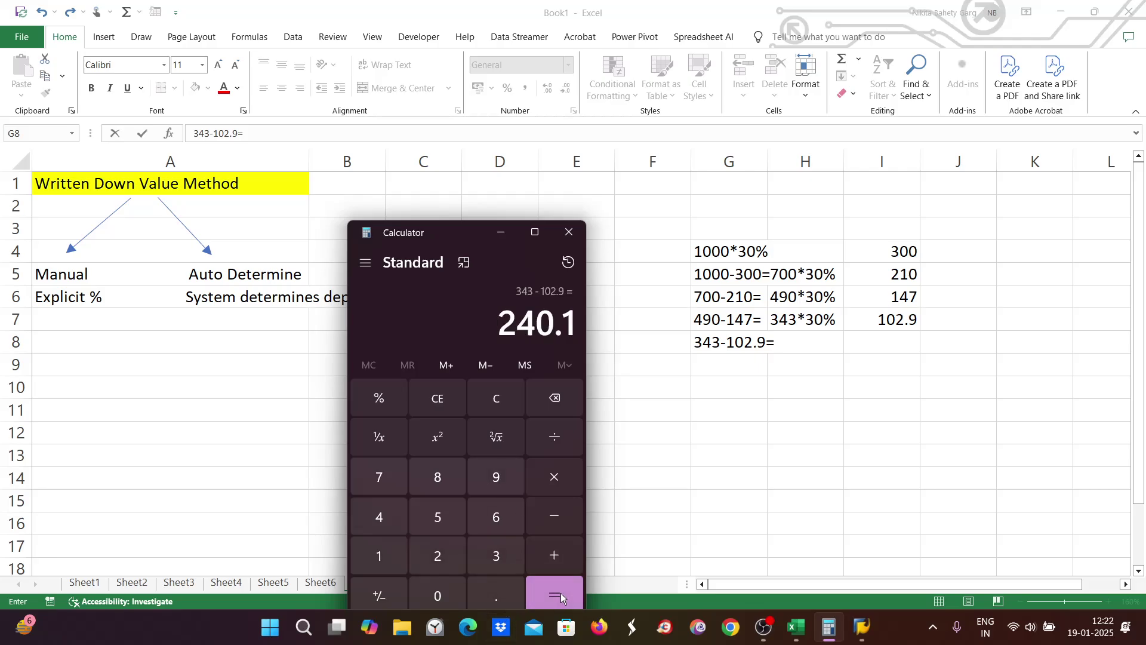
Step: Compute 30% of 240.1 in Calculator (240.1 × 30 ÷ 100 = 72.03)
left_click(561, 472)
left_click(494, 550)
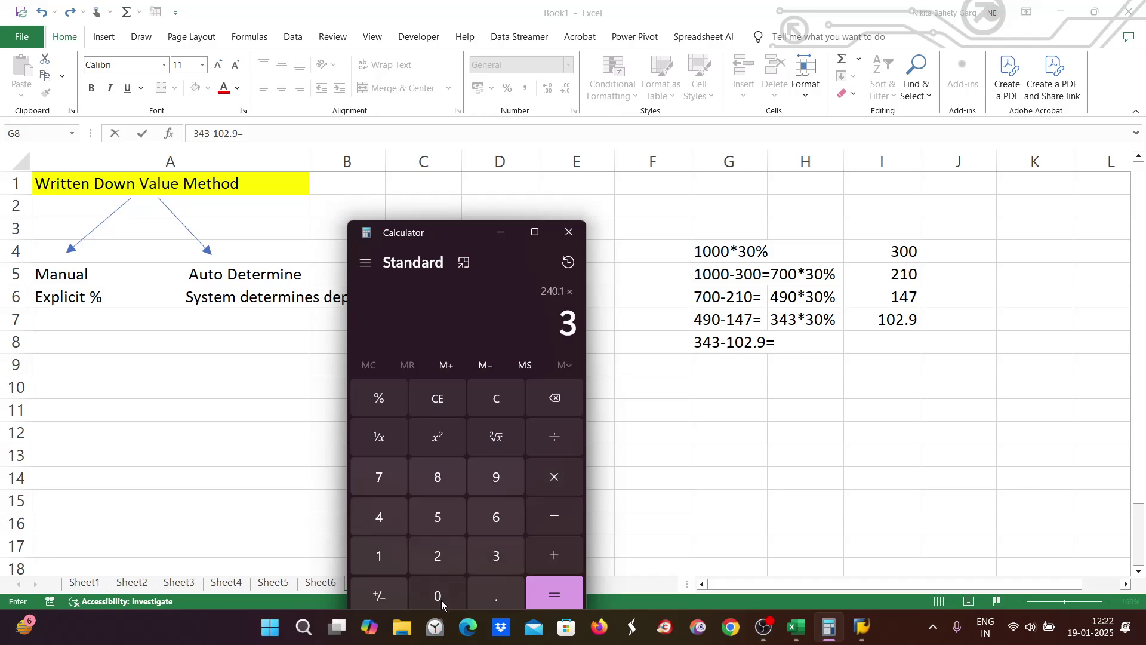
left_click(442, 600)
left_click(564, 430)
left_click(379, 555)
left_click(418, 591)
left_click(436, 594)
left_click(561, 596)
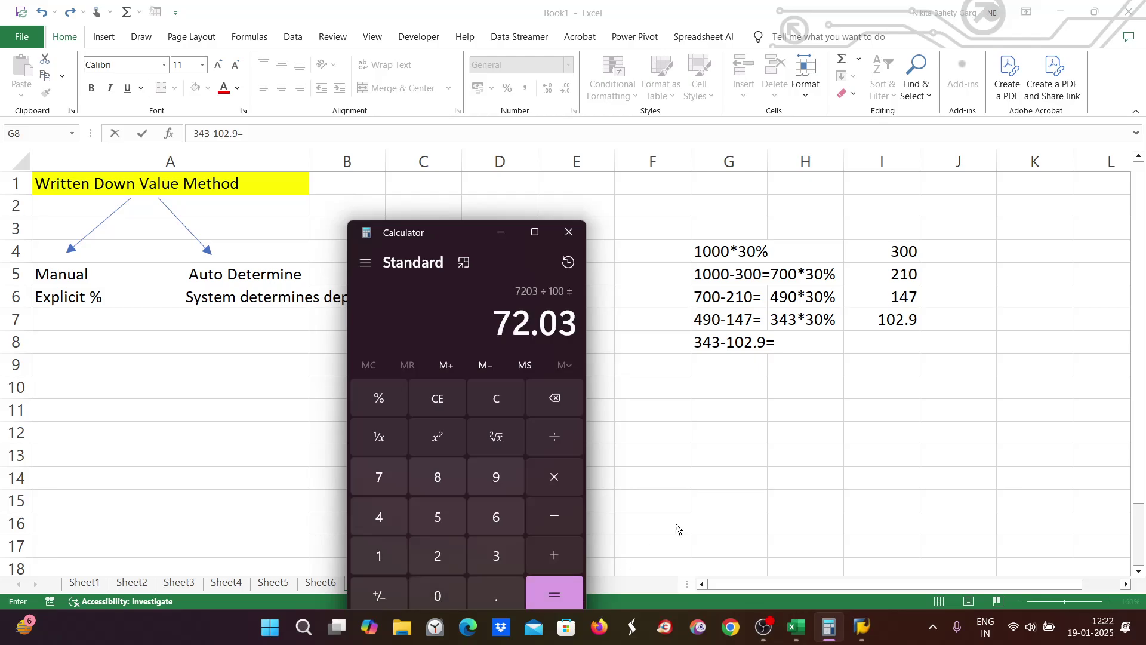
Step: Enter the year-5 depreciation 72.03 in cell I8
left_click(789, 355)
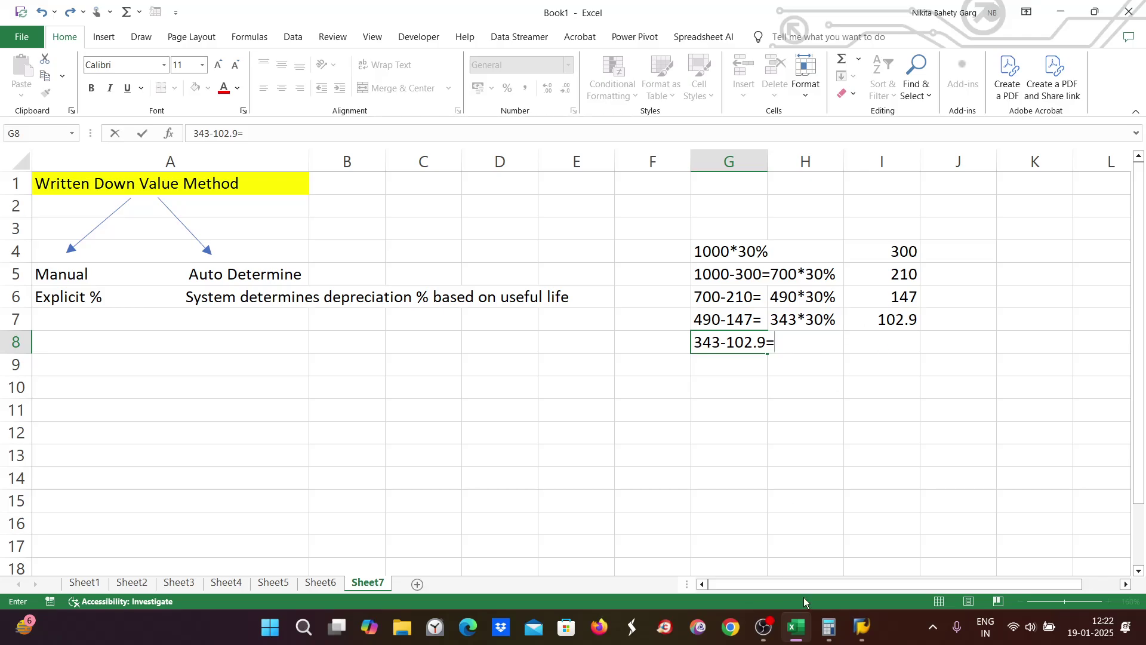
left_click(833, 632)
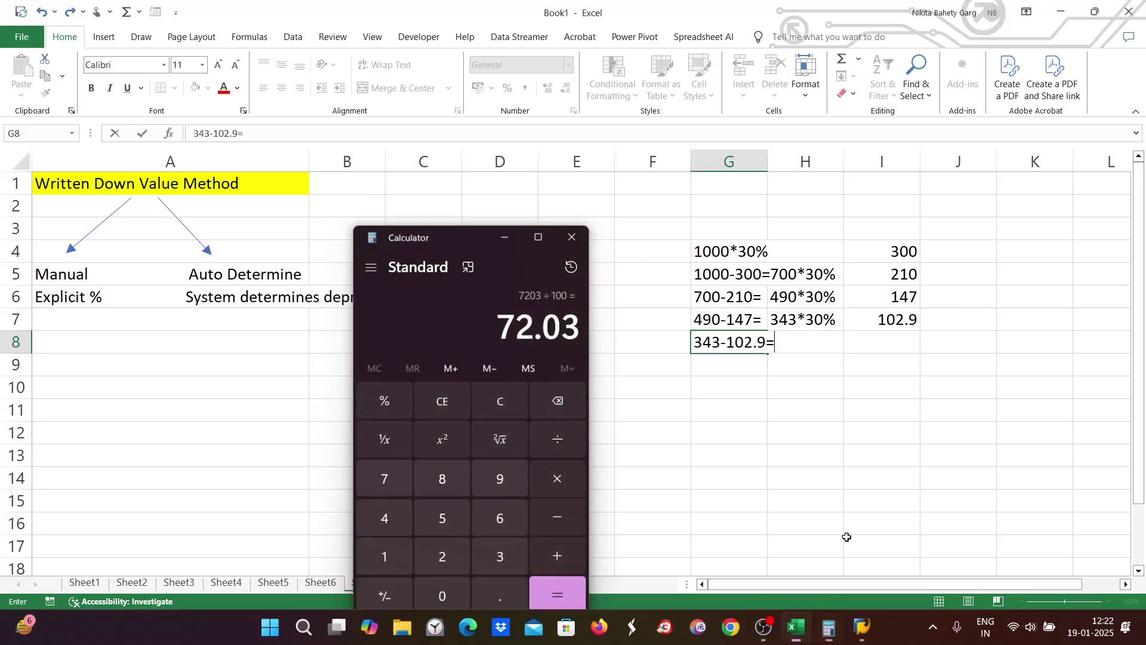
left_click(878, 334)
left_click(886, 341)
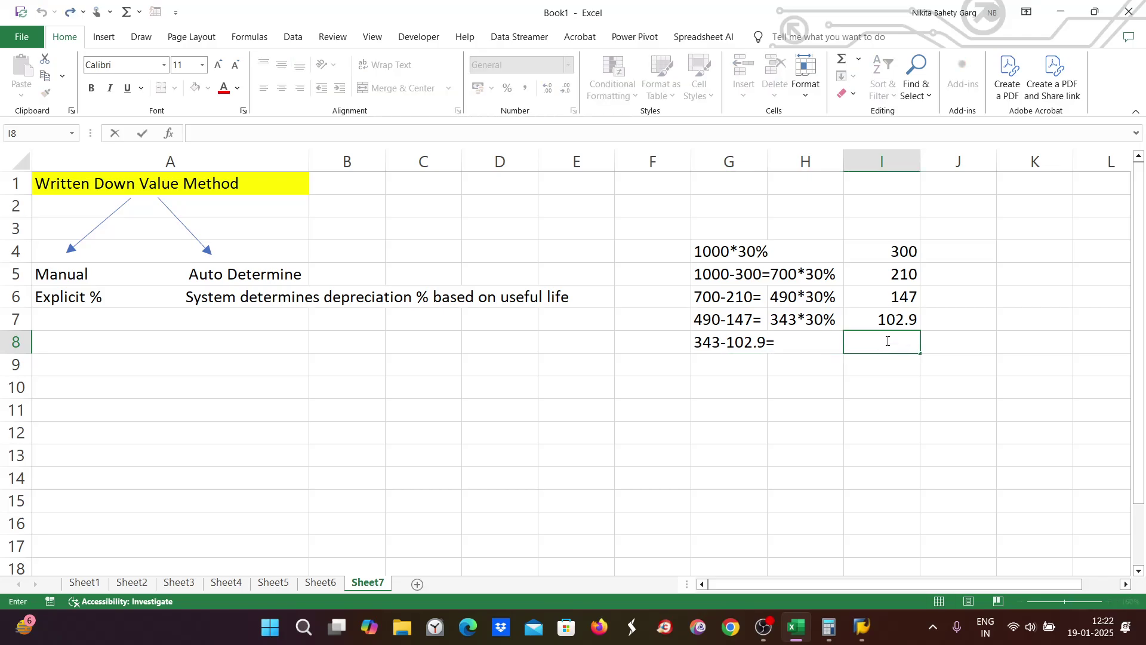
type("72.03")
key("Return")
left_click(883, 388)
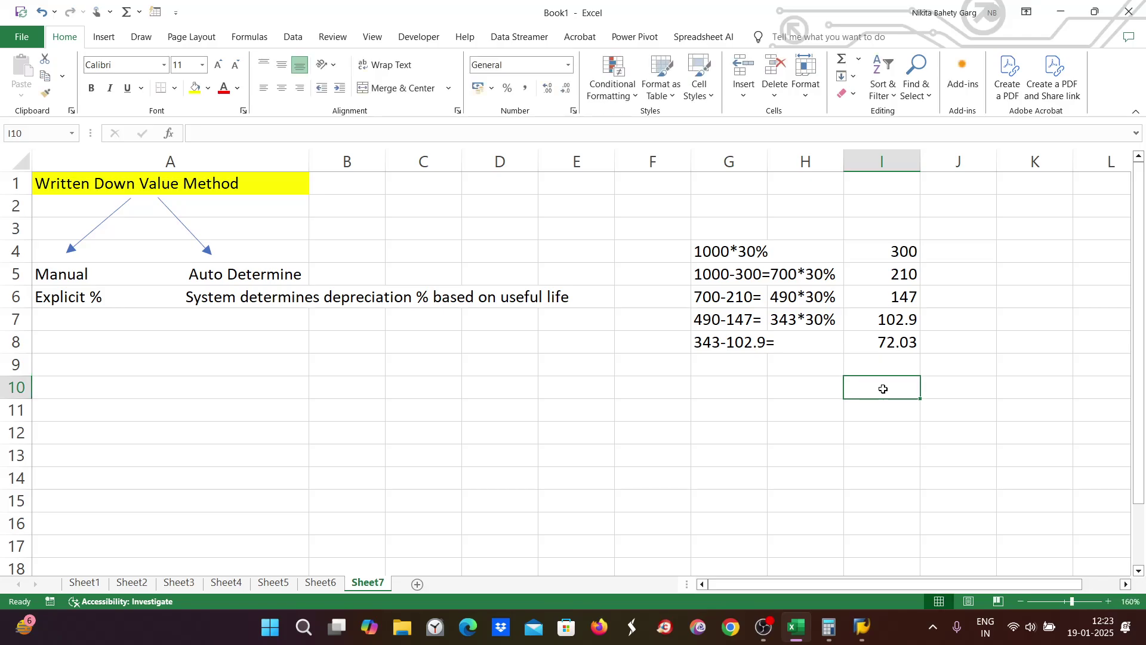
Step: Sum I4:I9 to confirm 831.93 total depreciation, then return to SAP's Levels overview
left_click_drag(898, 238, 907, 364)
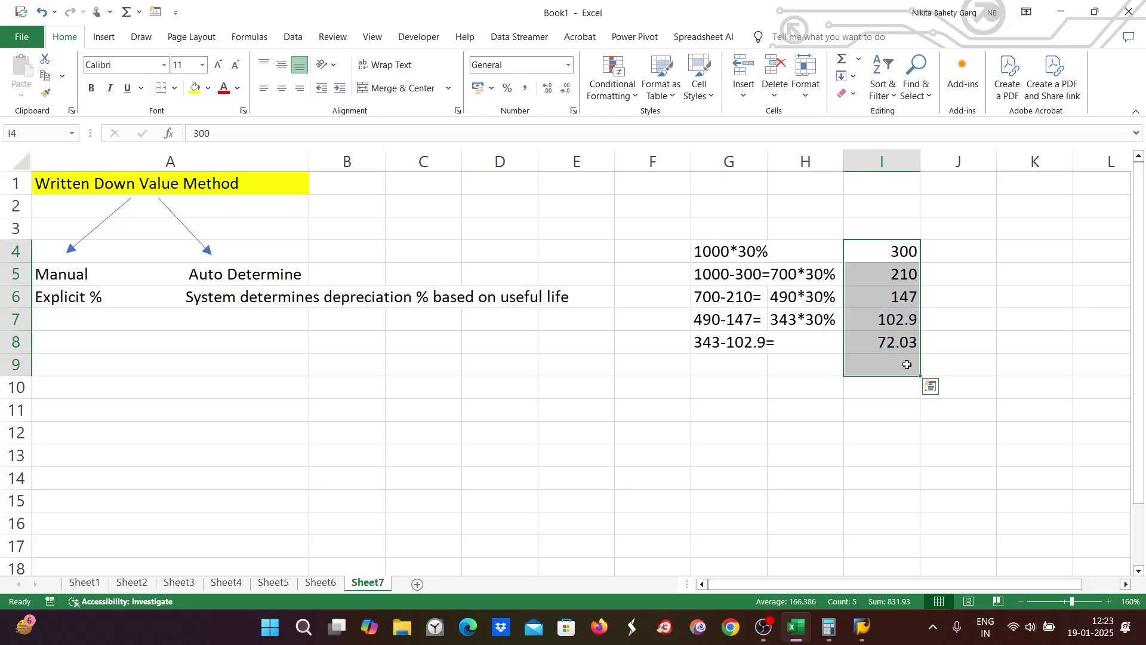
left_click(900, 318)
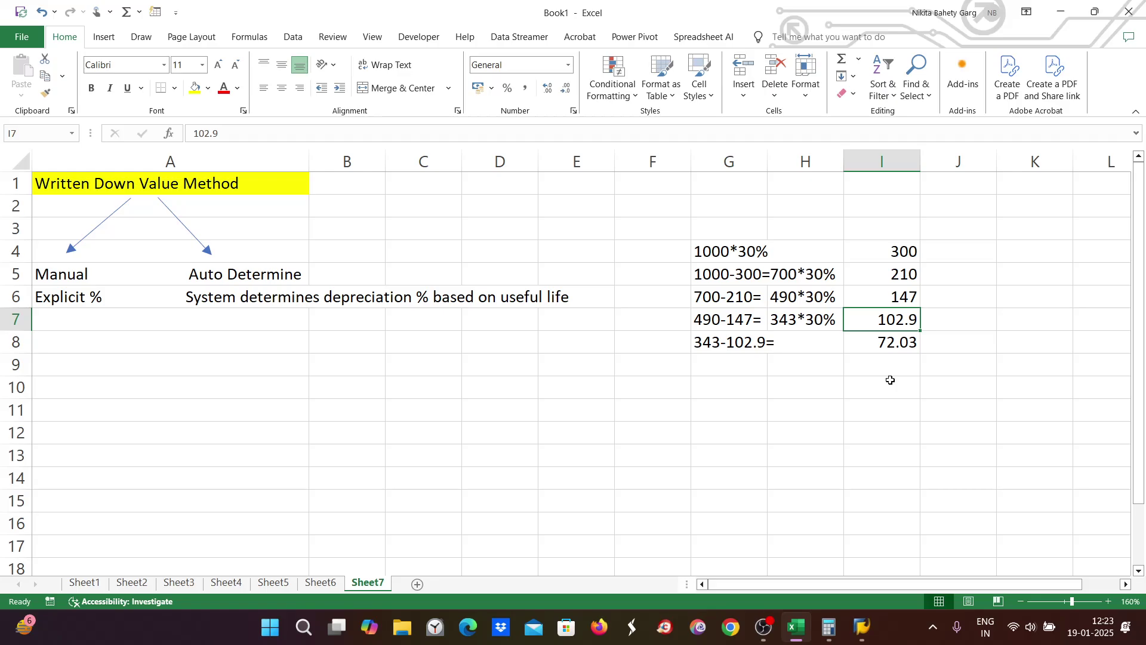
mouse_move(862, 642)
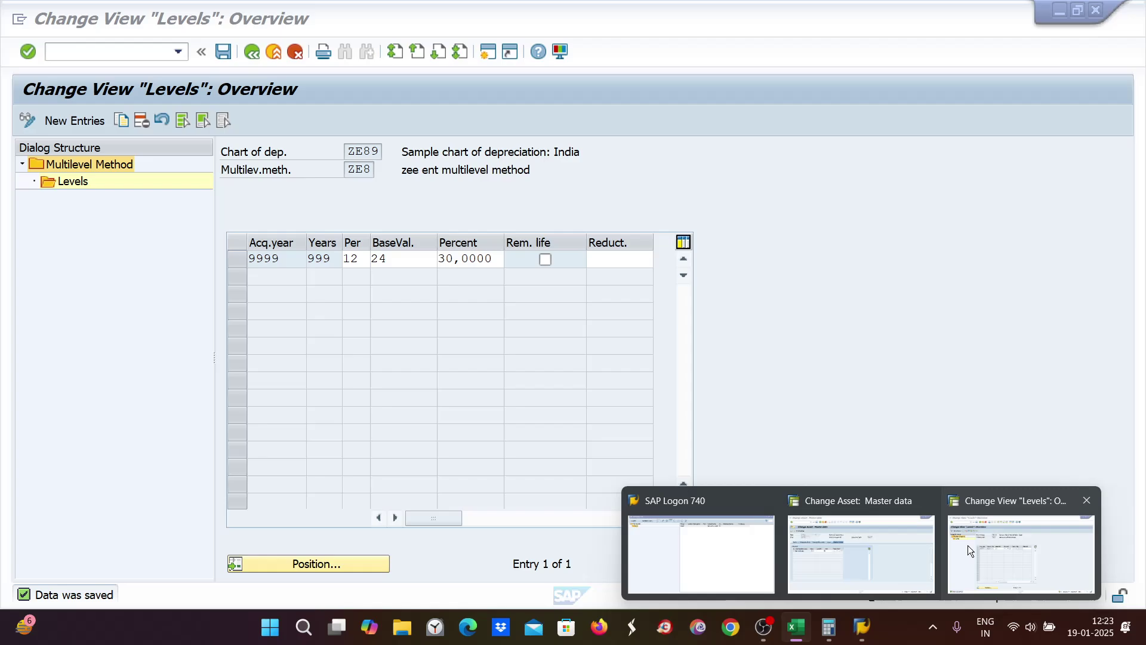
left_click(968, 545)
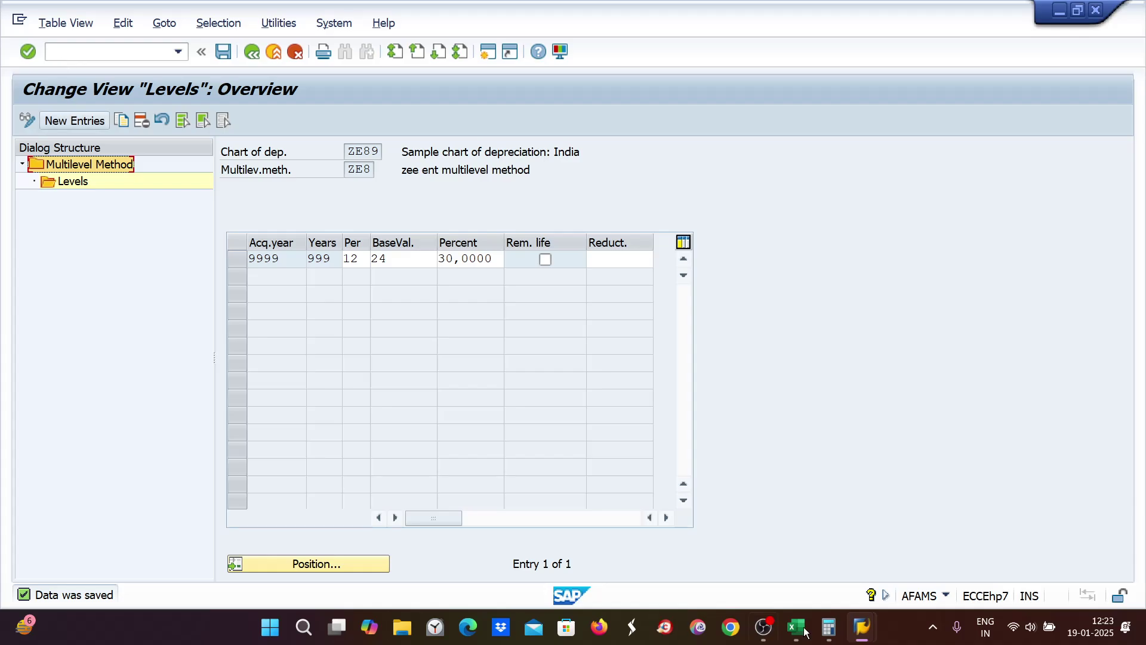
Step: Temporarily set asset 1000's depreciation key to 0000 and save
mouse_move(861, 626)
left_click(865, 546)
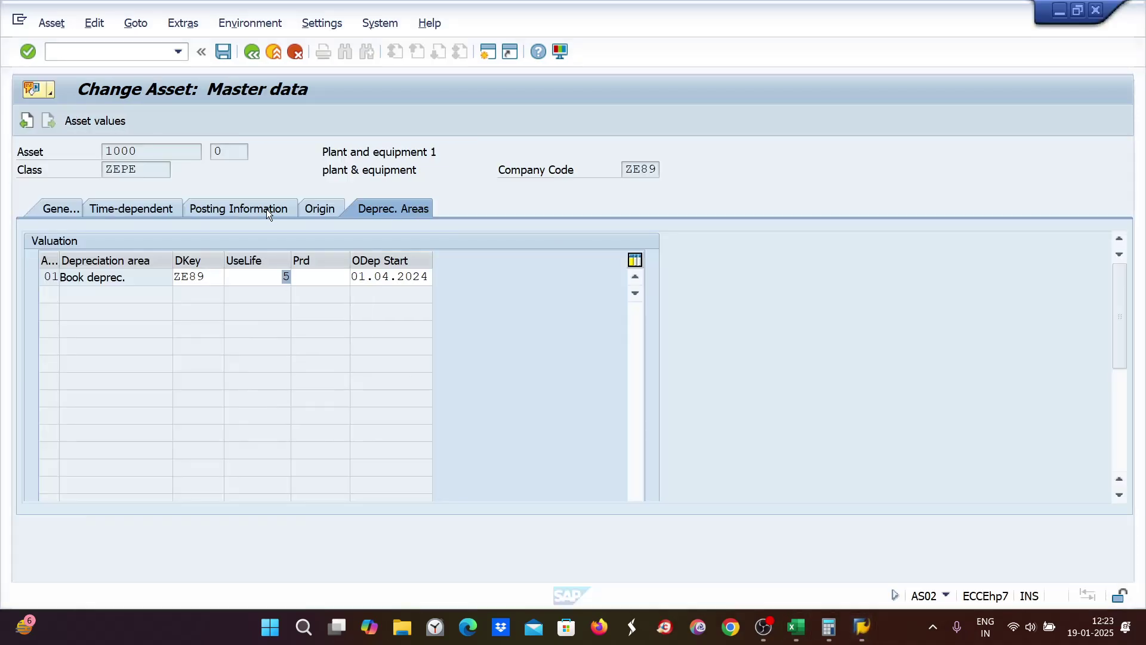
double_click(206, 275)
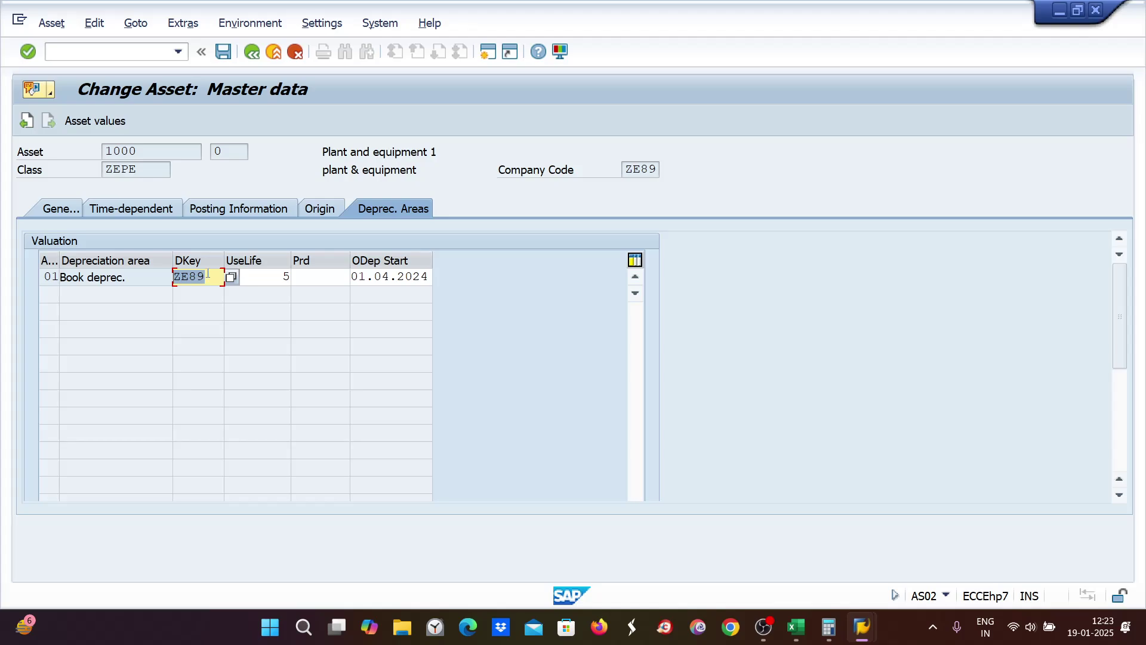
type("0000")
key("Return")
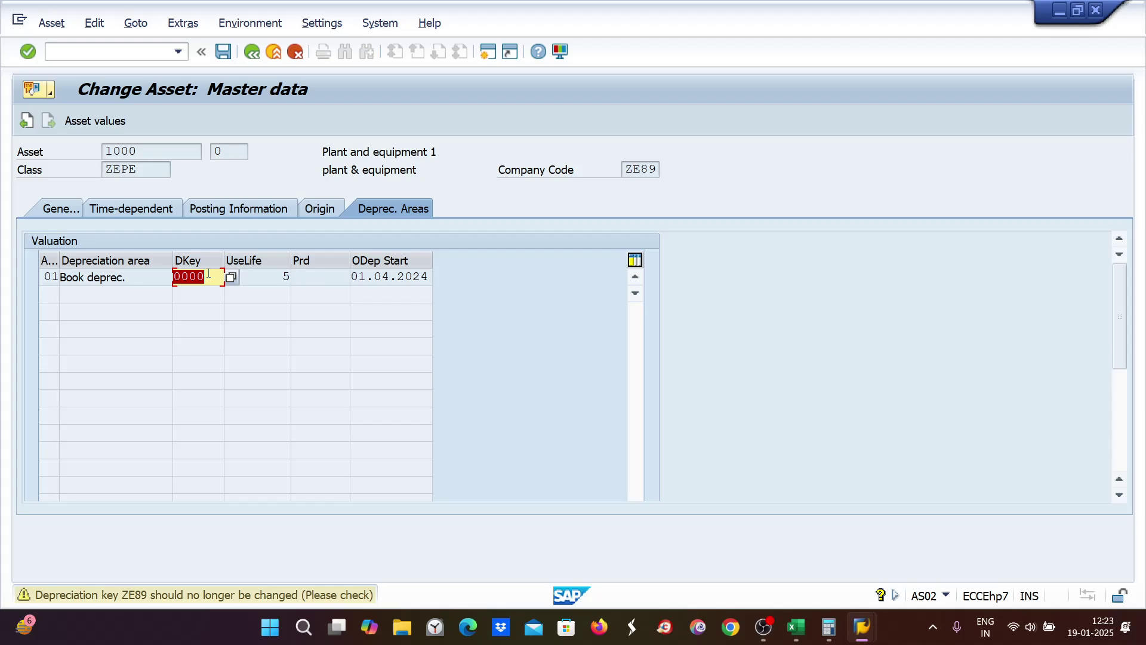
key("ctrl+s")
Step: Change the depreciation key back to ZE89, accept the warning, and save the asset
left_click(146, 122)
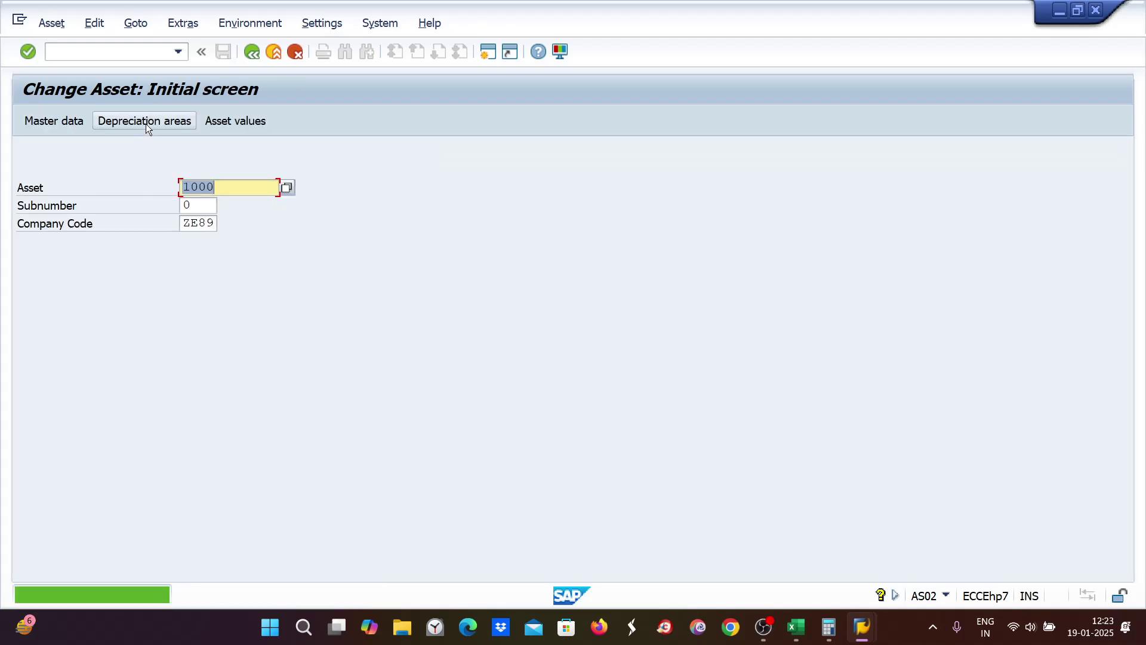
type("z")
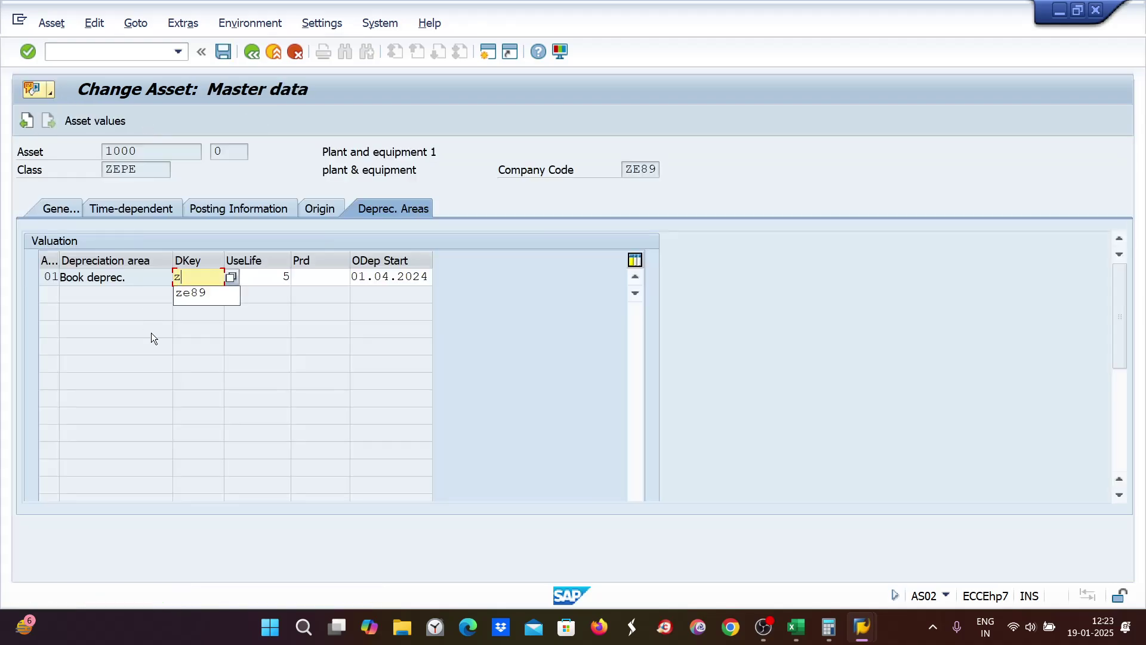
type("e89")
key("Return")
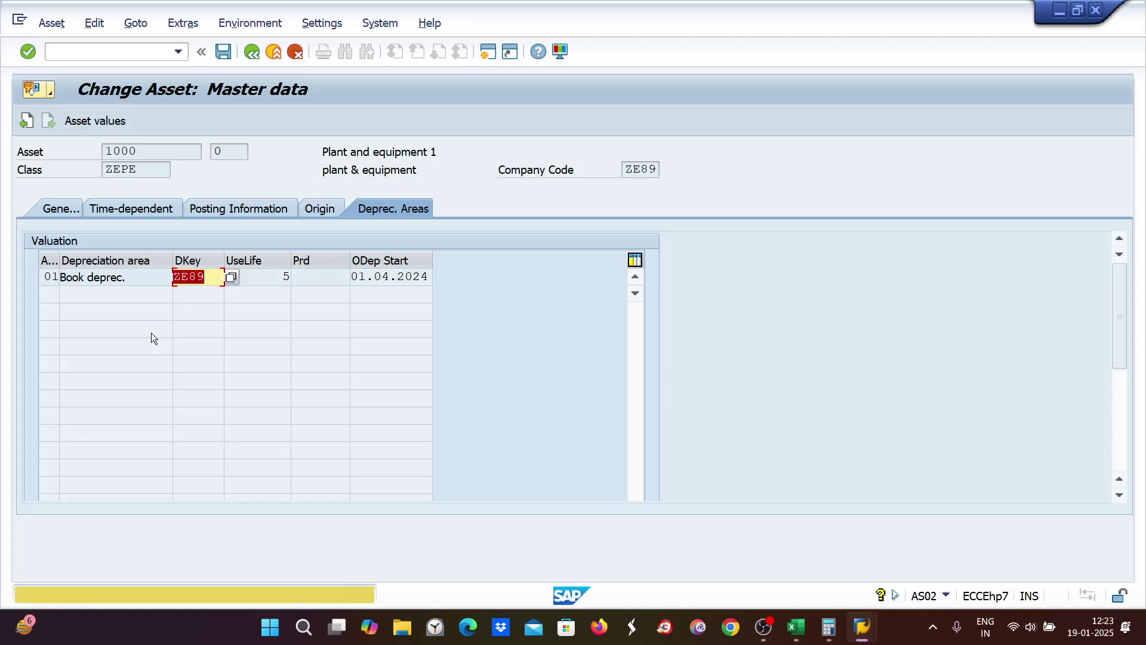
key("ctrl+s")
key("Return")
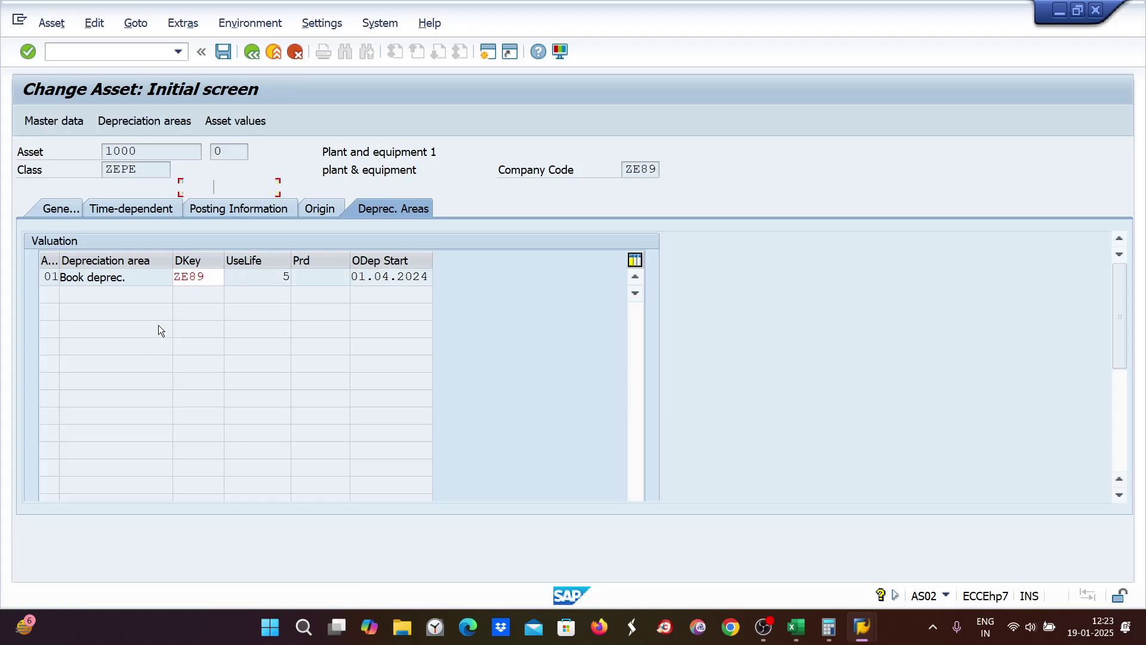
Step: Save the multilevel method levels settings and close that window
mouse_move(867, 632)
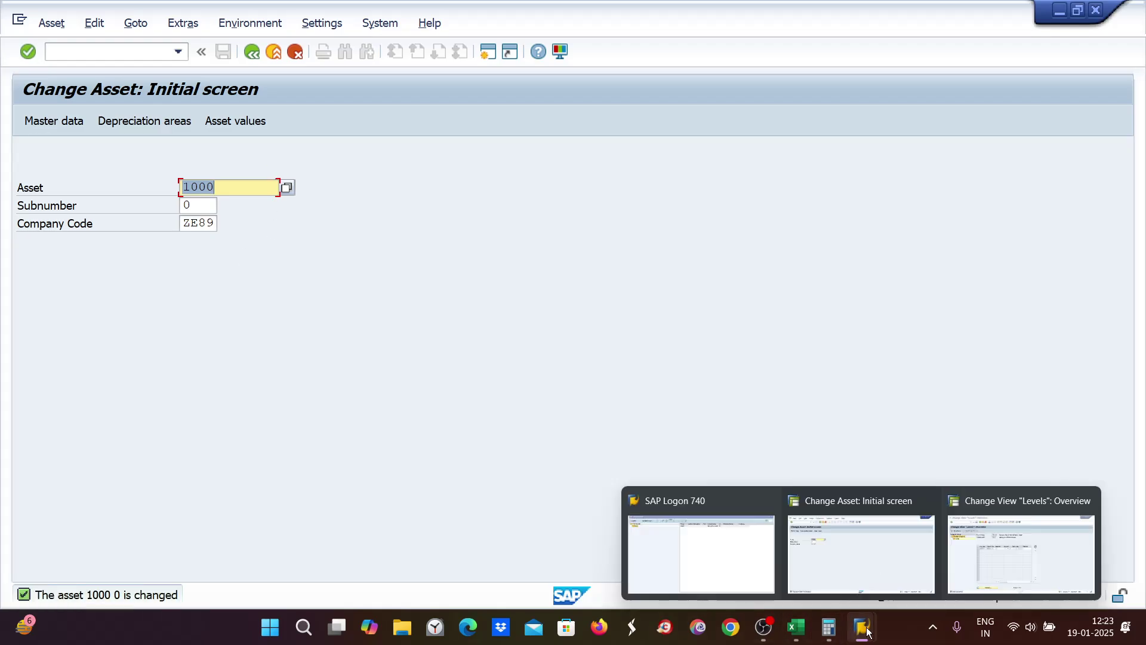
left_click(1021, 552)
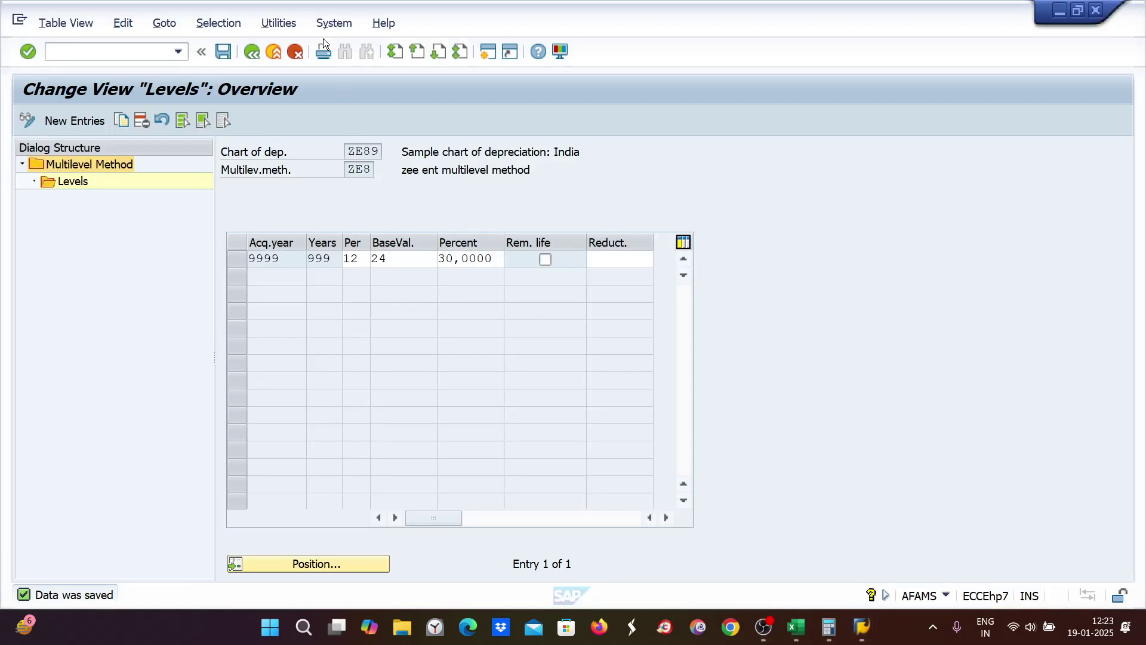
left_click(219, 53)
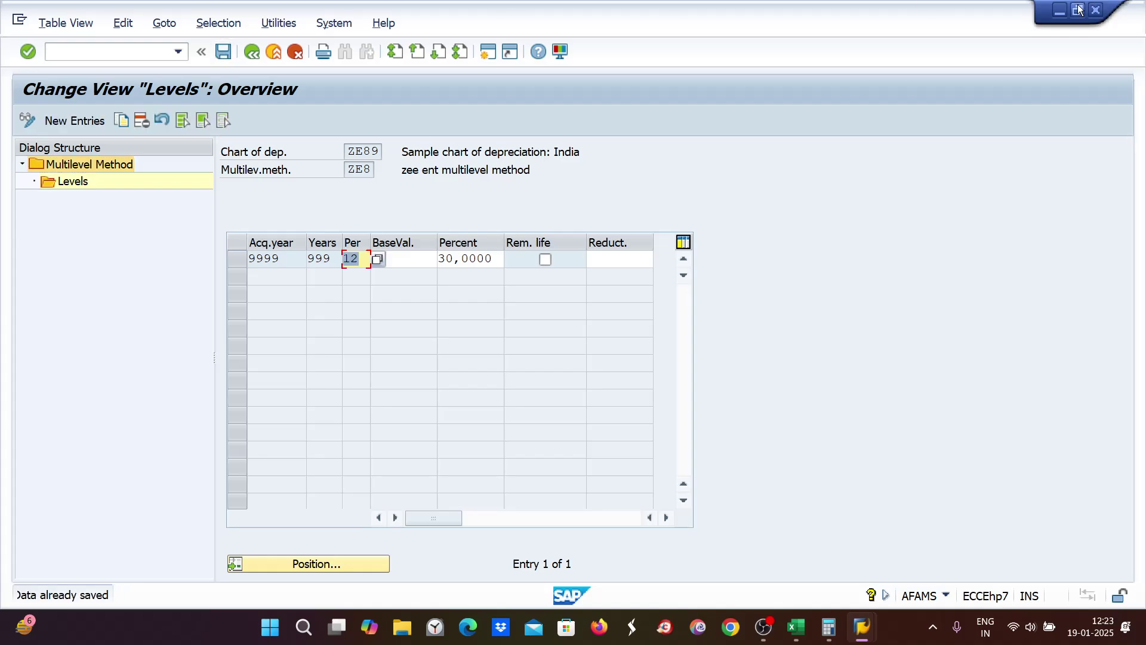
left_click(1096, 9)
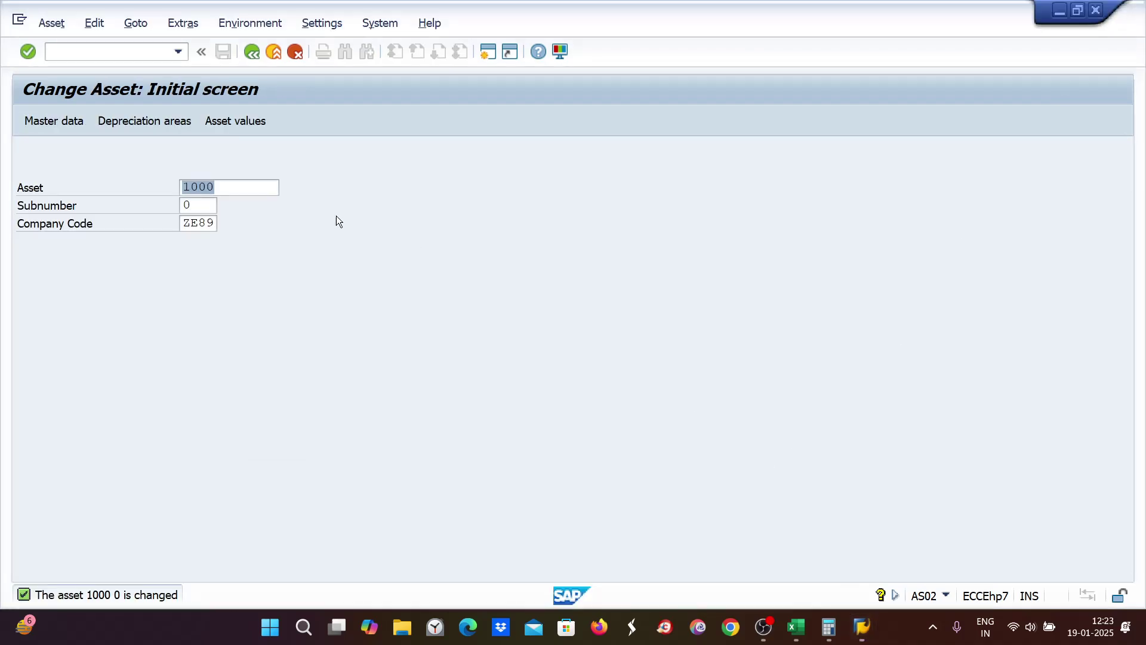
Step: Open asset 1000's Asset Explorer posted values on the Comparisons tab
left_click(241, 120)
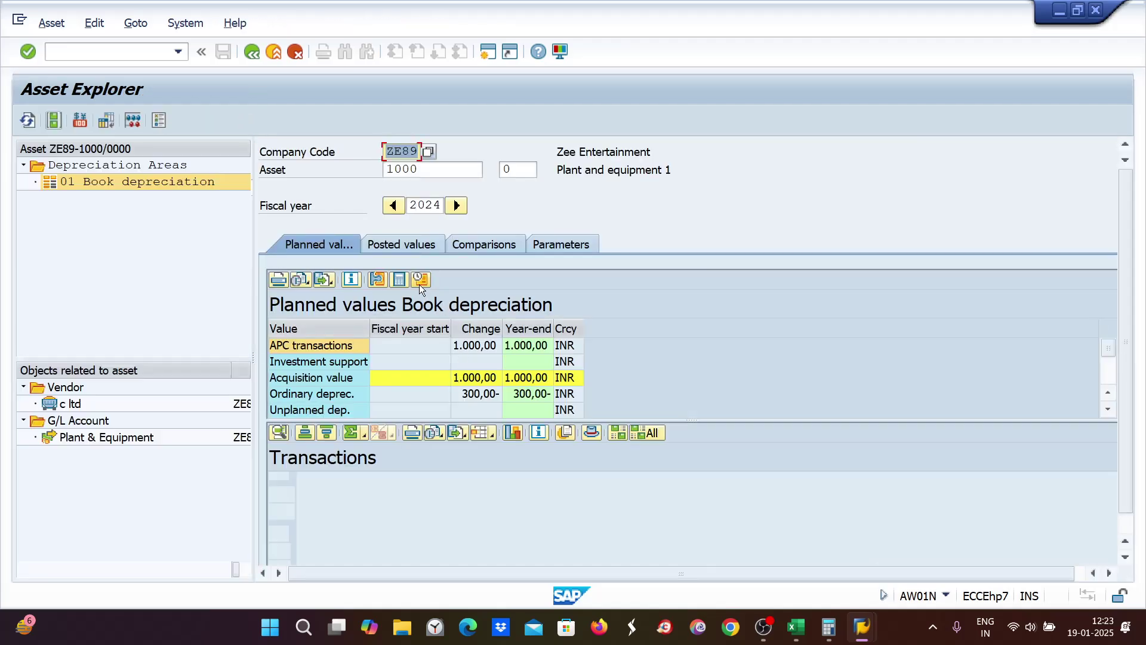
left_click(413, 247)
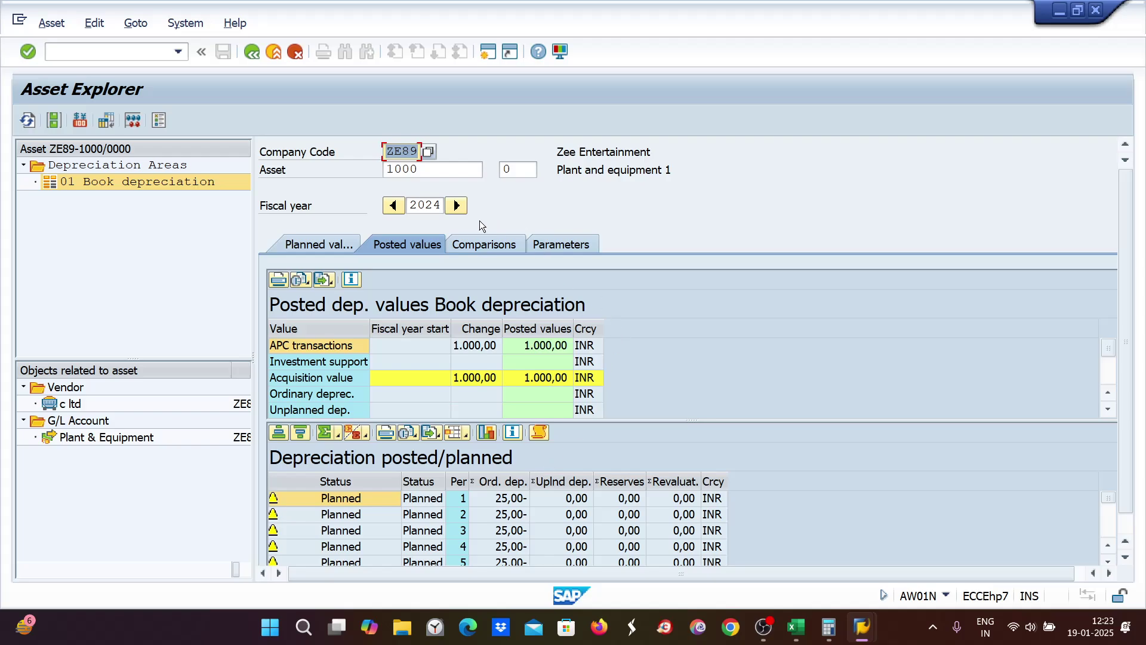
left_click(483, 244)
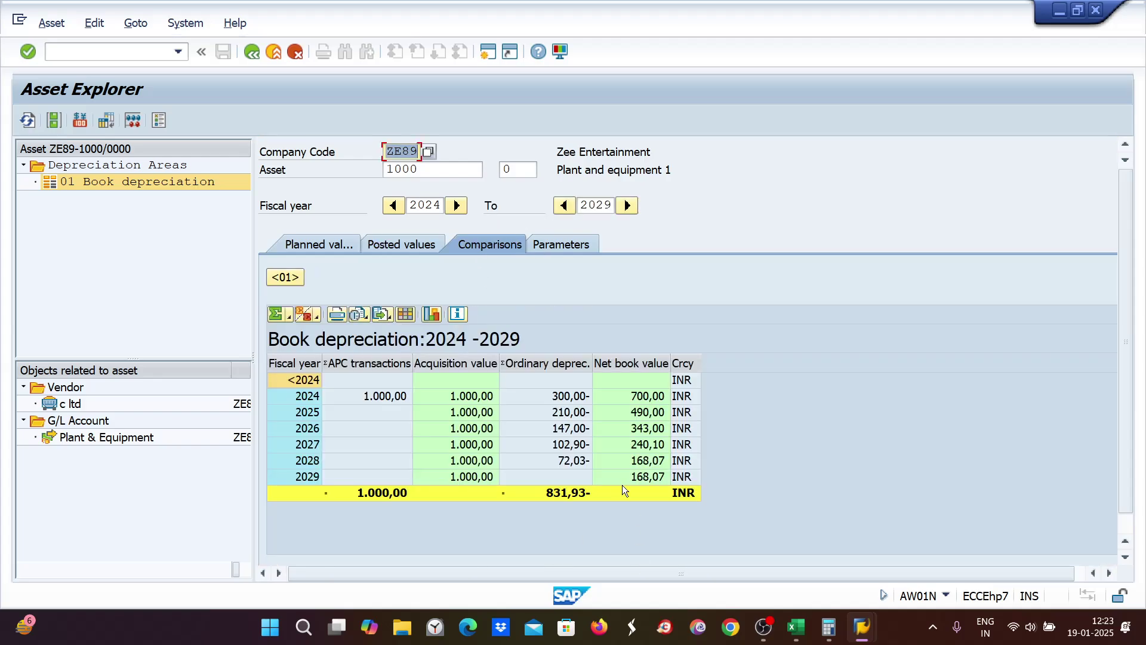
Step: Compare SAP's yearly depreciation with Excel's 300, 147, 102.9 and 72.03 figures
mouse_move(868, 630)
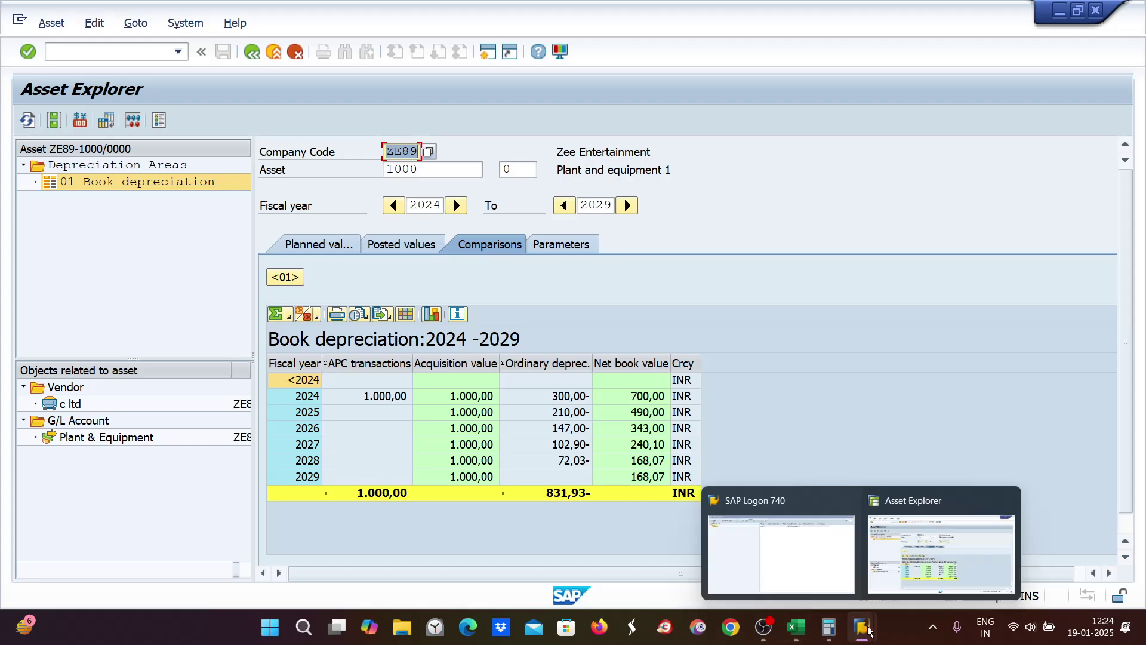
left_click(796, 626)
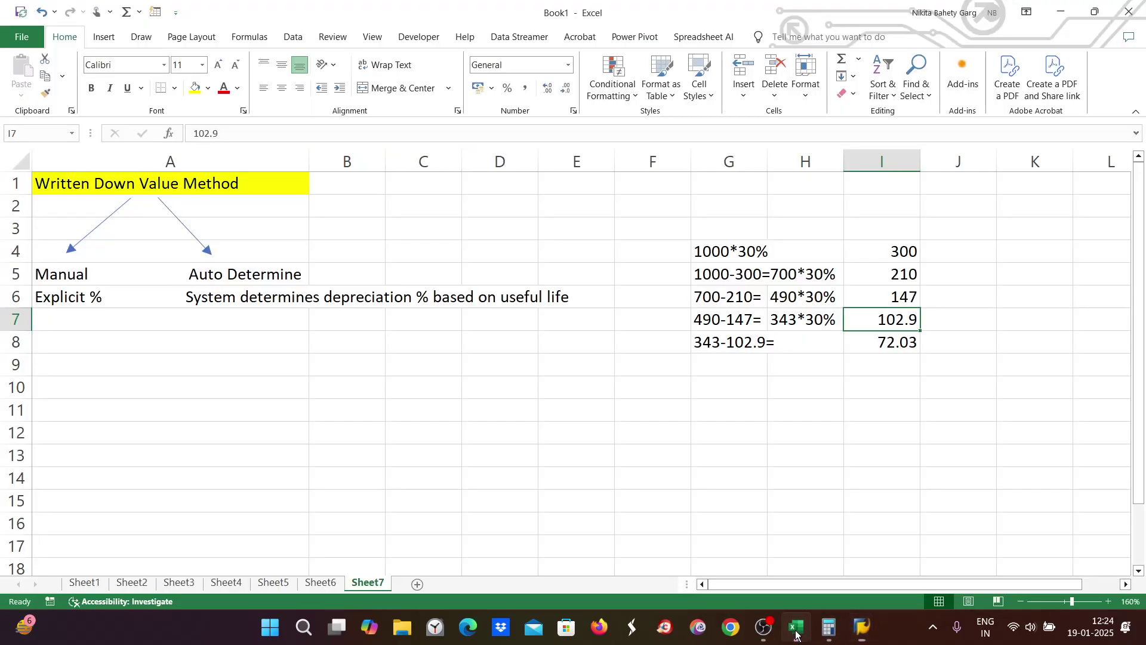
left_click(887, 251)
key("alt+Tab")
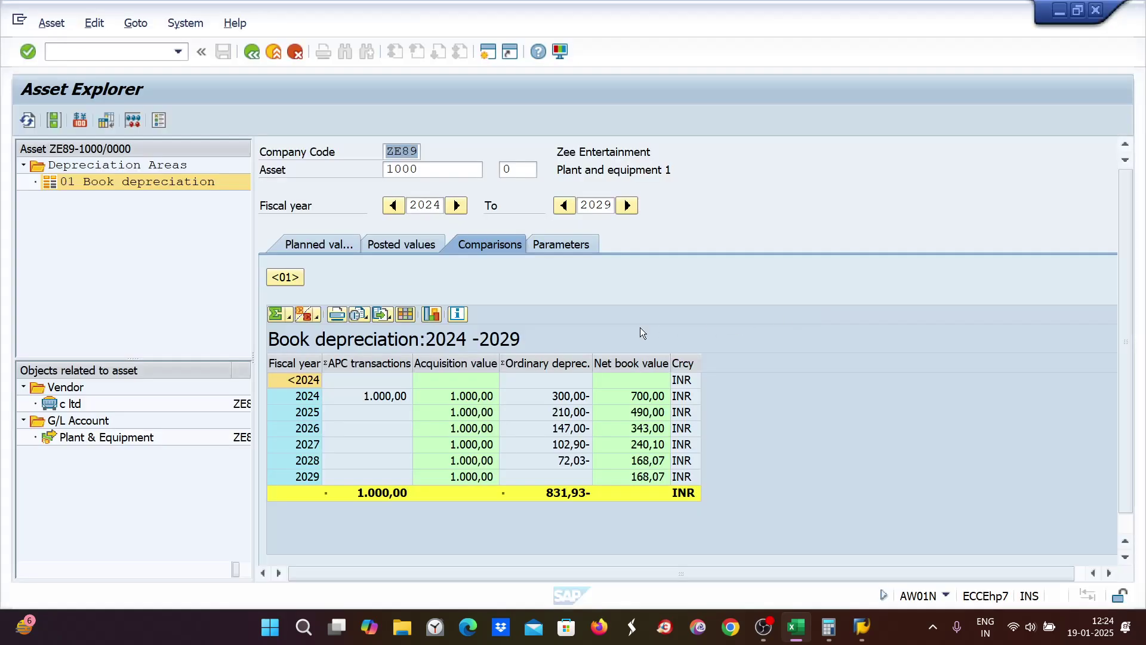
key("alt+Tab")
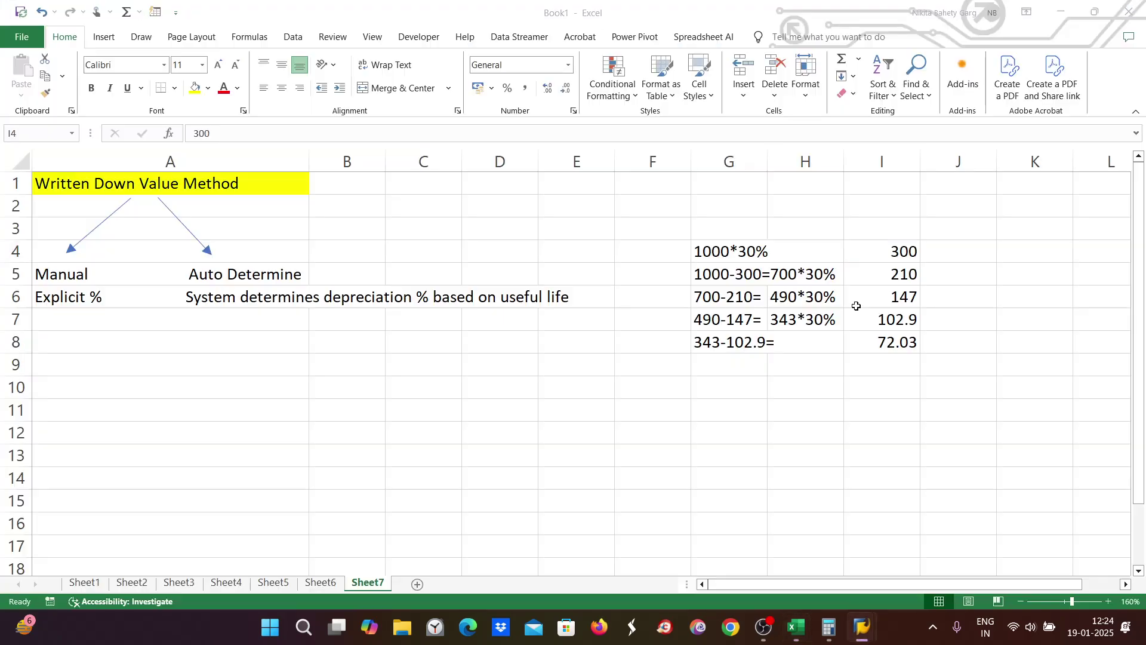
left_click(900, 296)
left_click(894, 316)
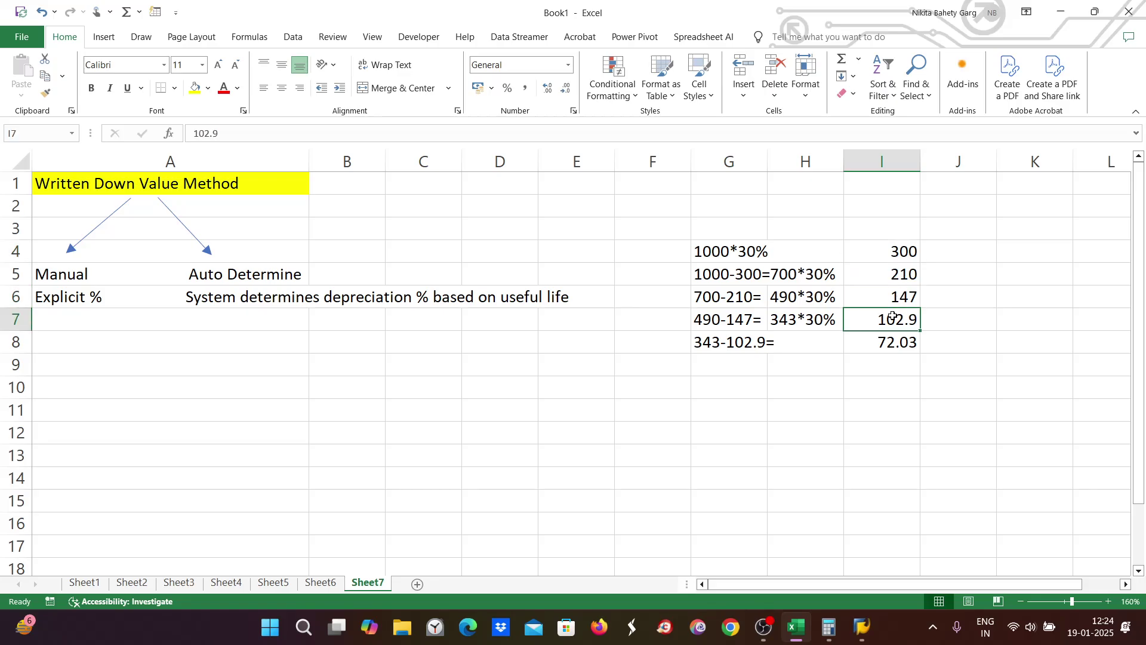
key("alt+Tab")
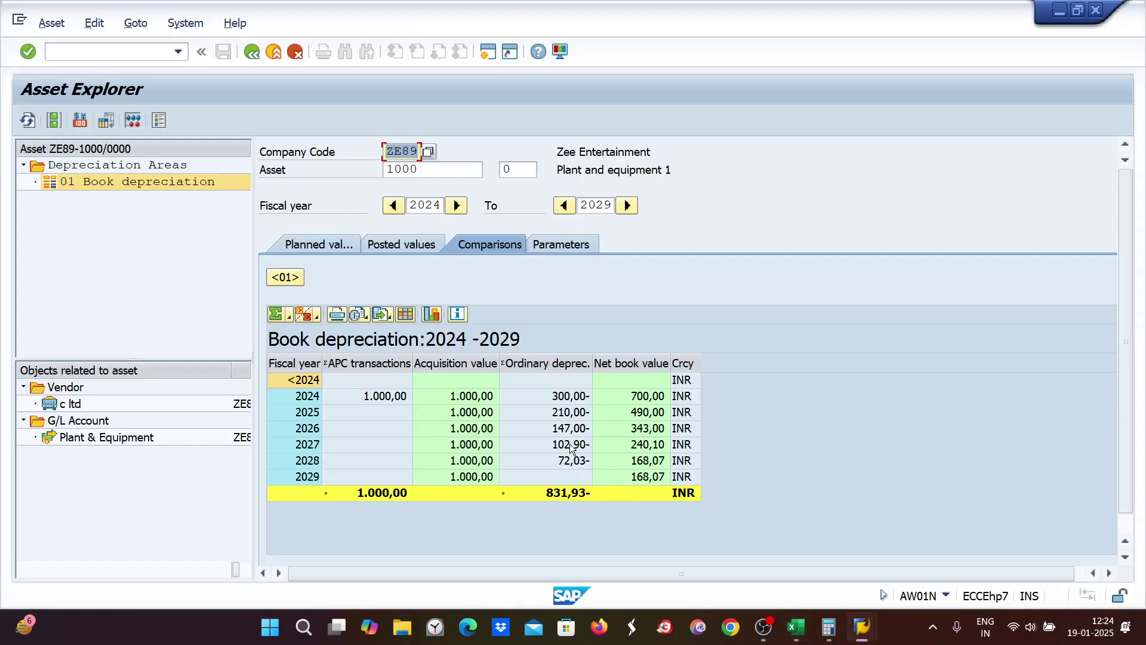
key("alt+Tab")
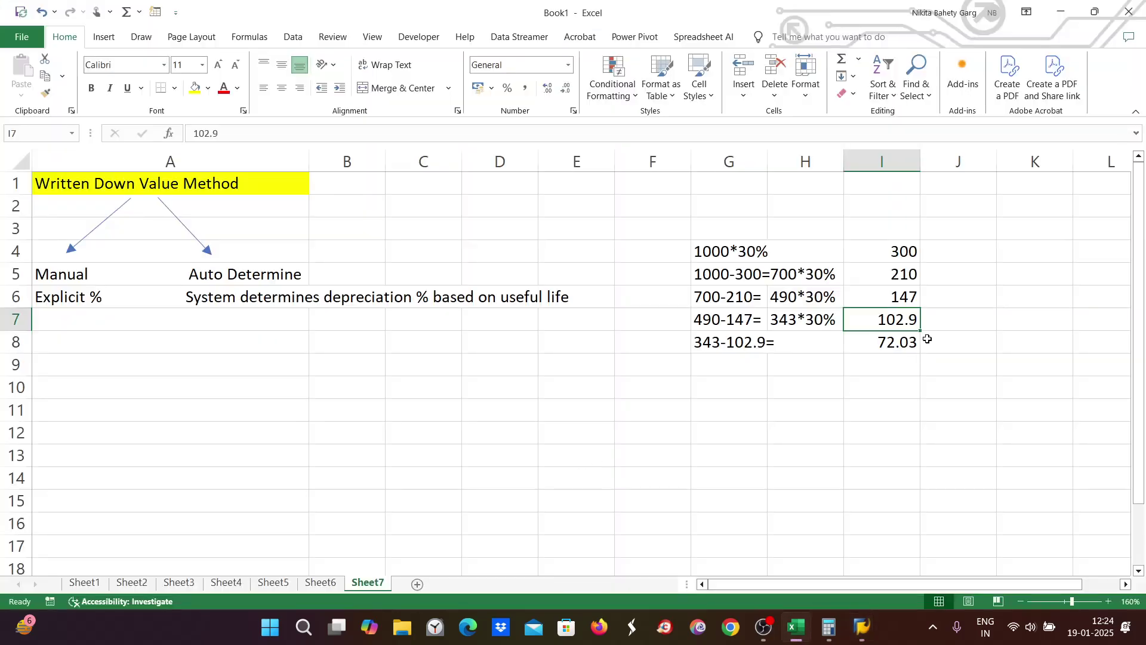
left_click(902, 341)
key("alt+Tab")
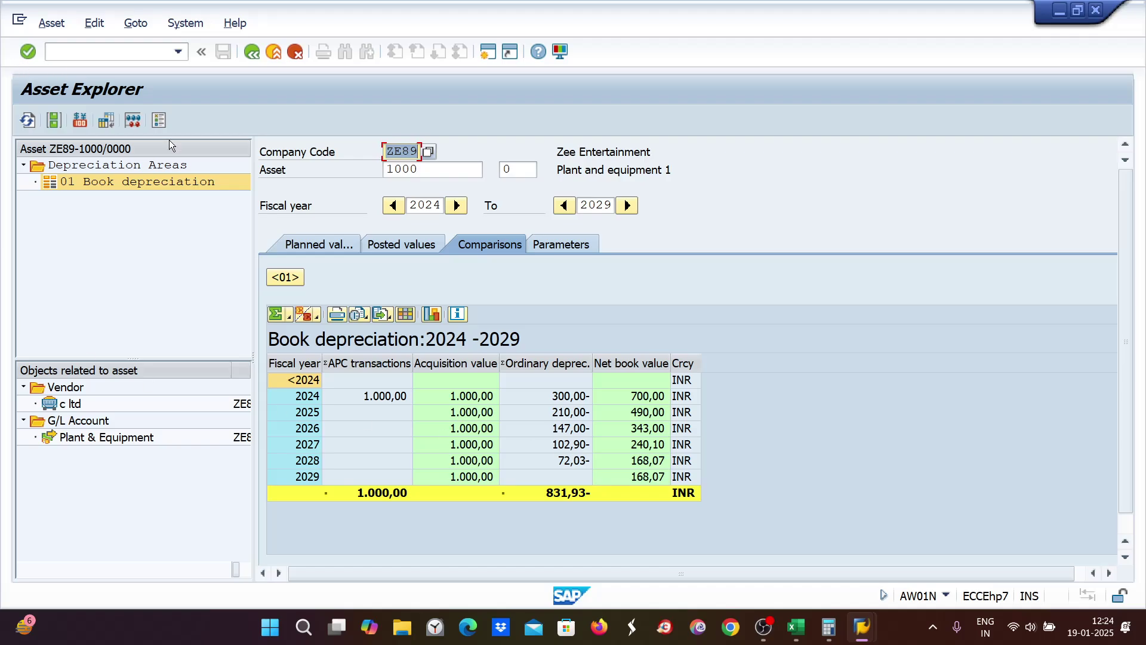
Step: In Excel, enter an indented '+' in A7 under Explicit % and 'Max. Amount' in A8
left_click(796, 627)
left_click(67, 318)
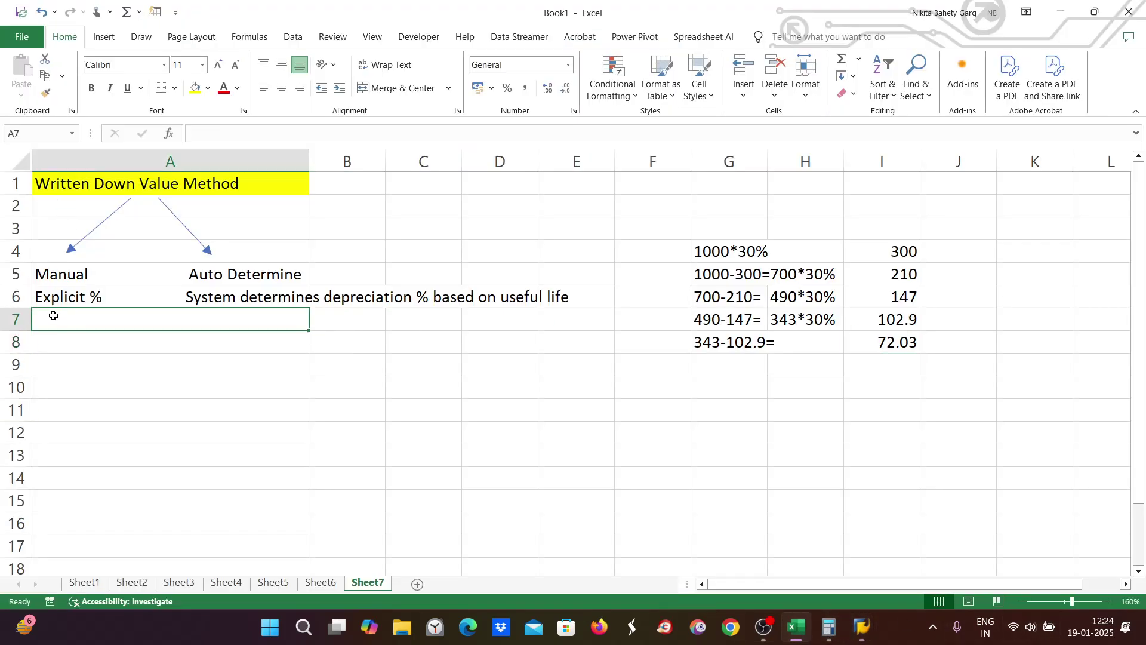
double_click(43, 319)
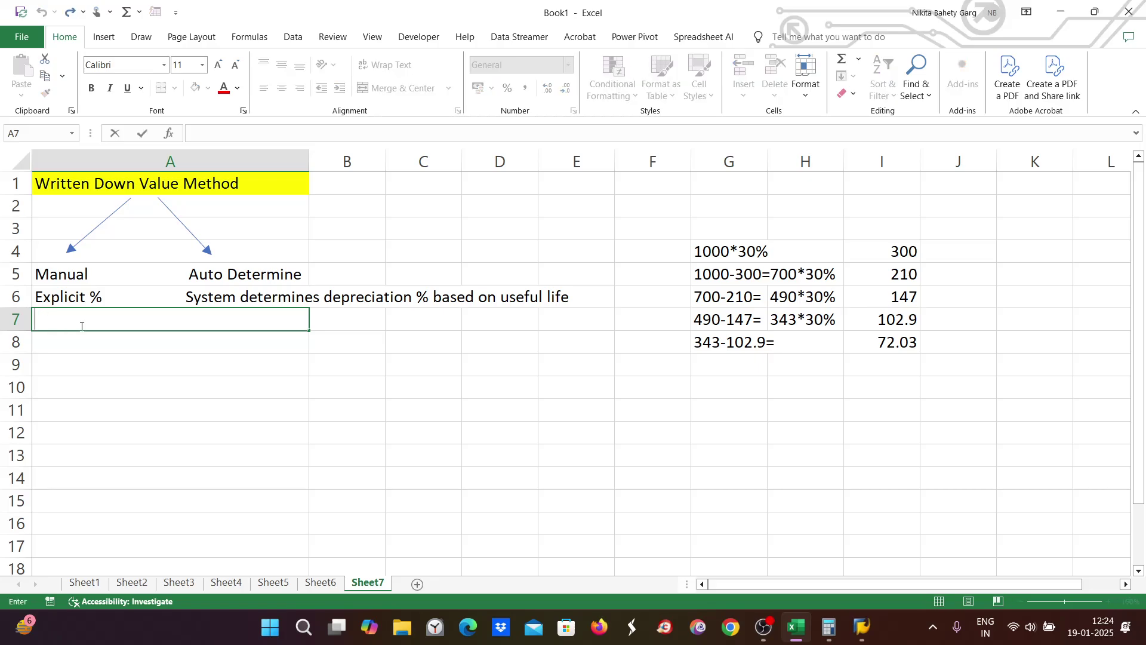
type("+")
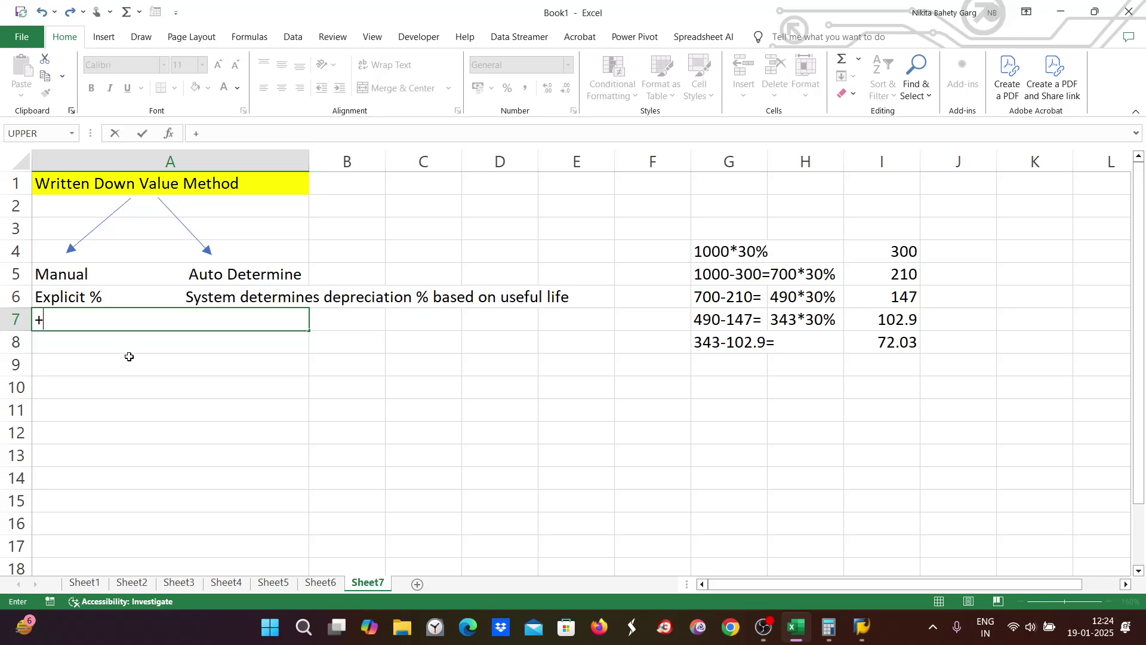
left_click(41, 346)
left_click(65, 322)
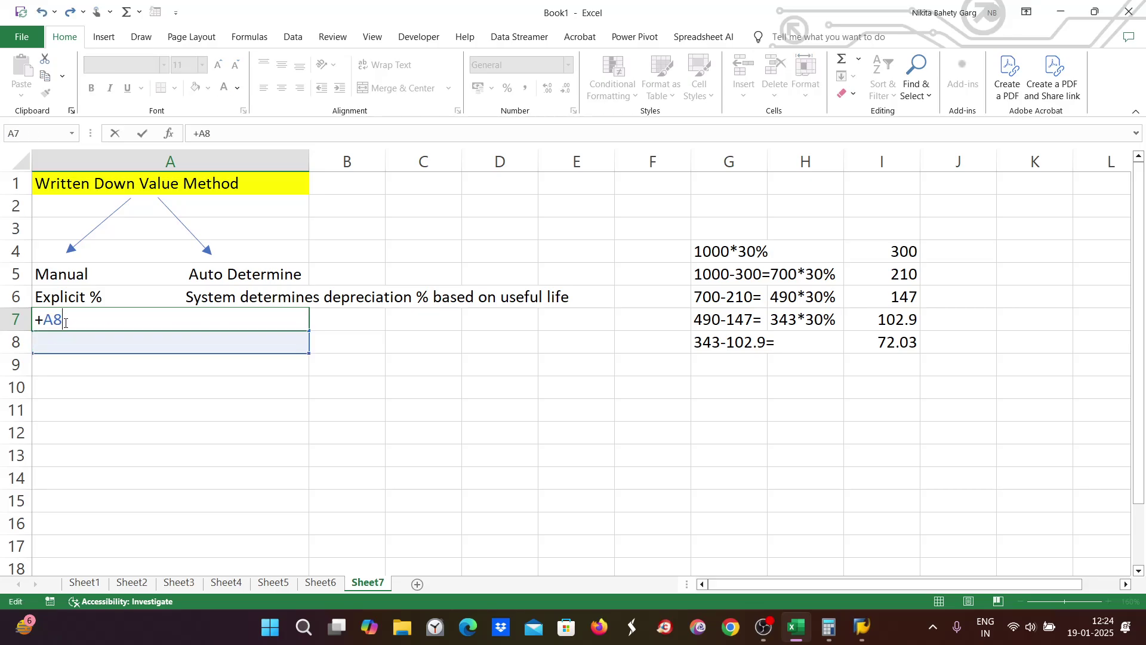
key("BackSpace")
key("BackSpace")
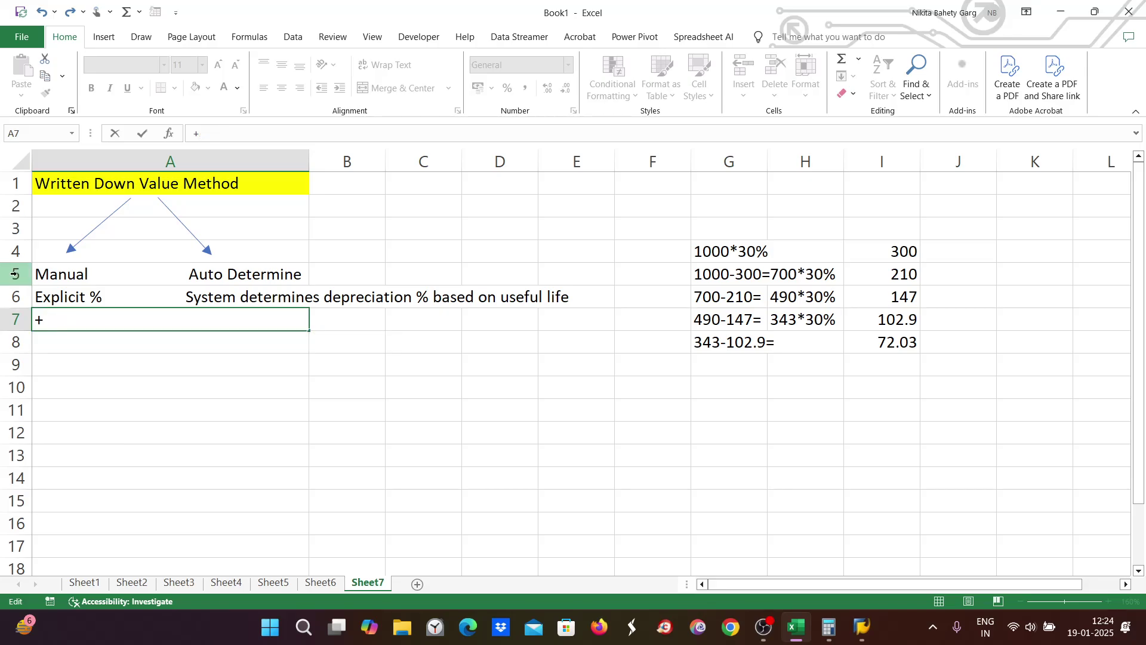
left_click(55, 341)
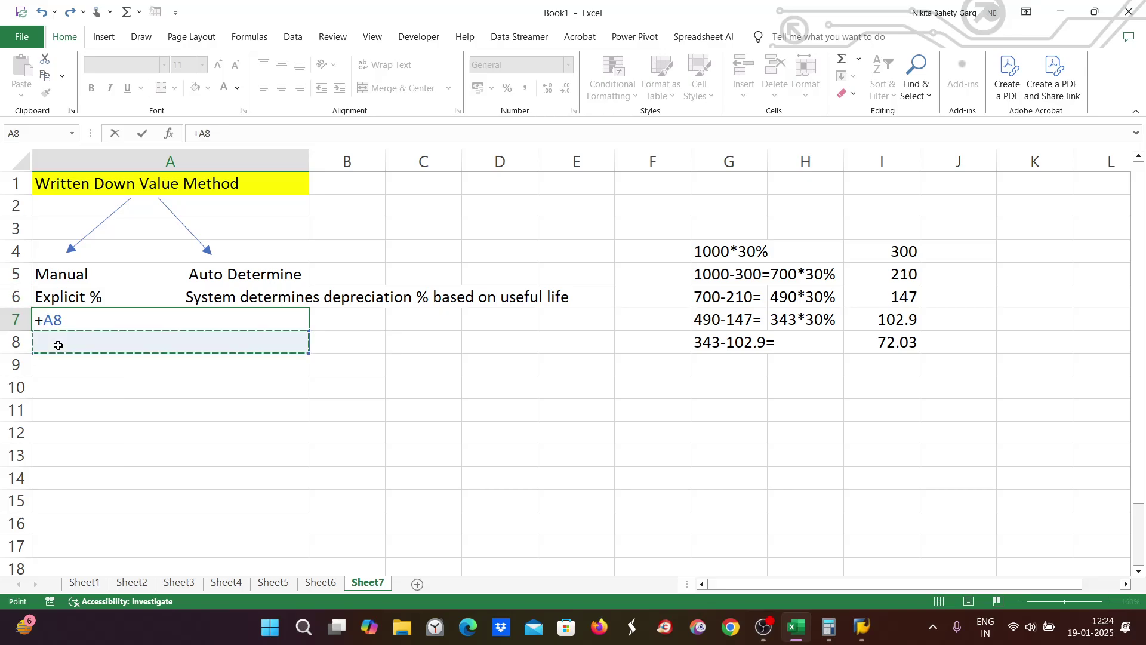
left_click_drag(36, 322, 72, 325)
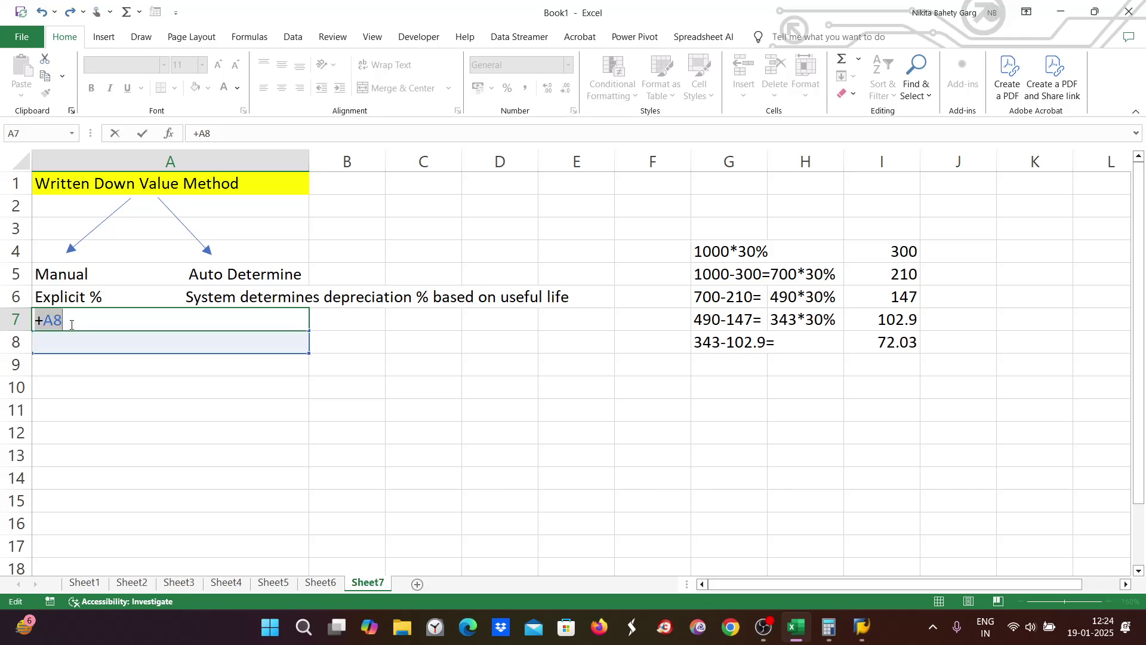
key("BackSpace")
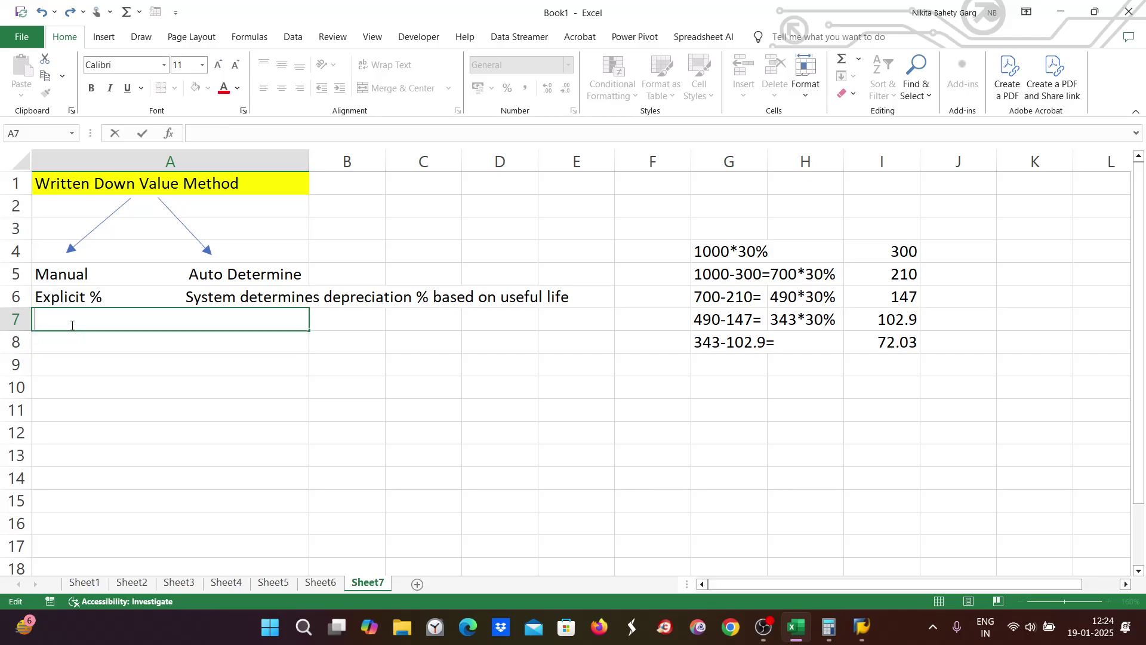
type("+")
key("Return")
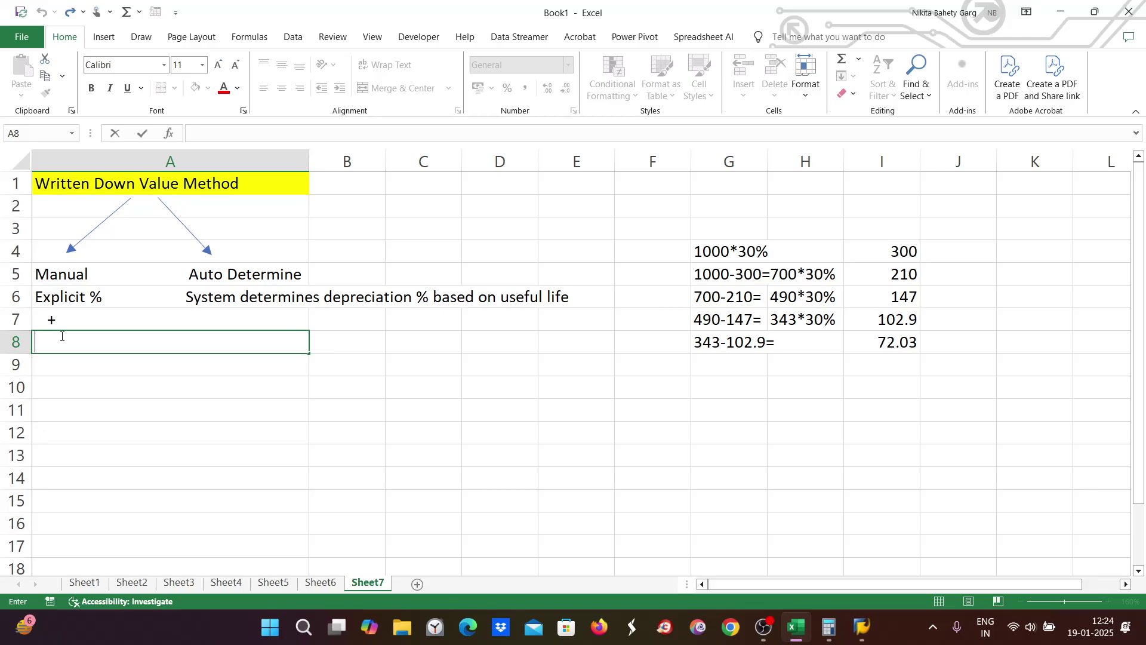
type("Max. Amount")
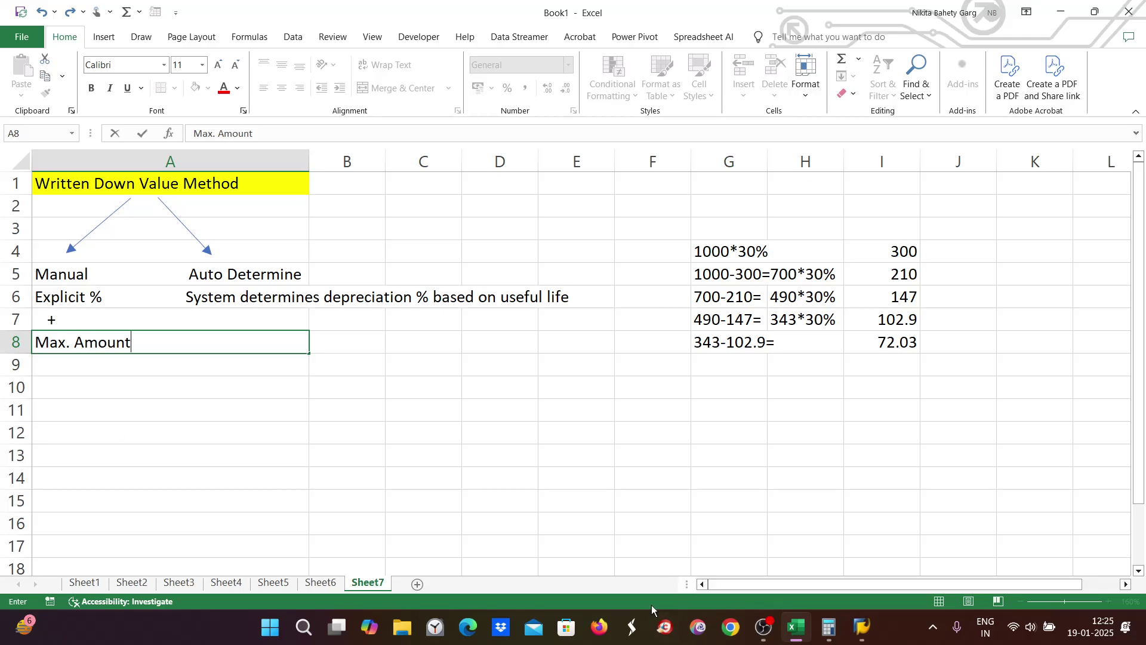
Step: Leave SAP's Asset Explorer by running the /nspro customizing transaction
mouse_move(863, 627)
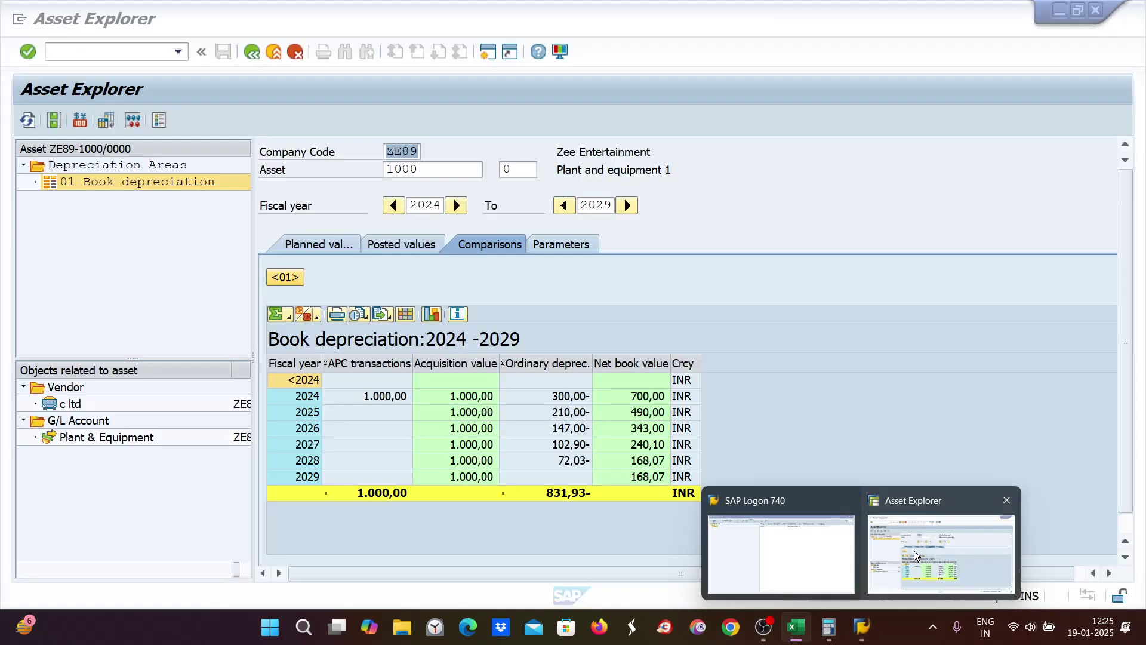
left_click(915, 550)
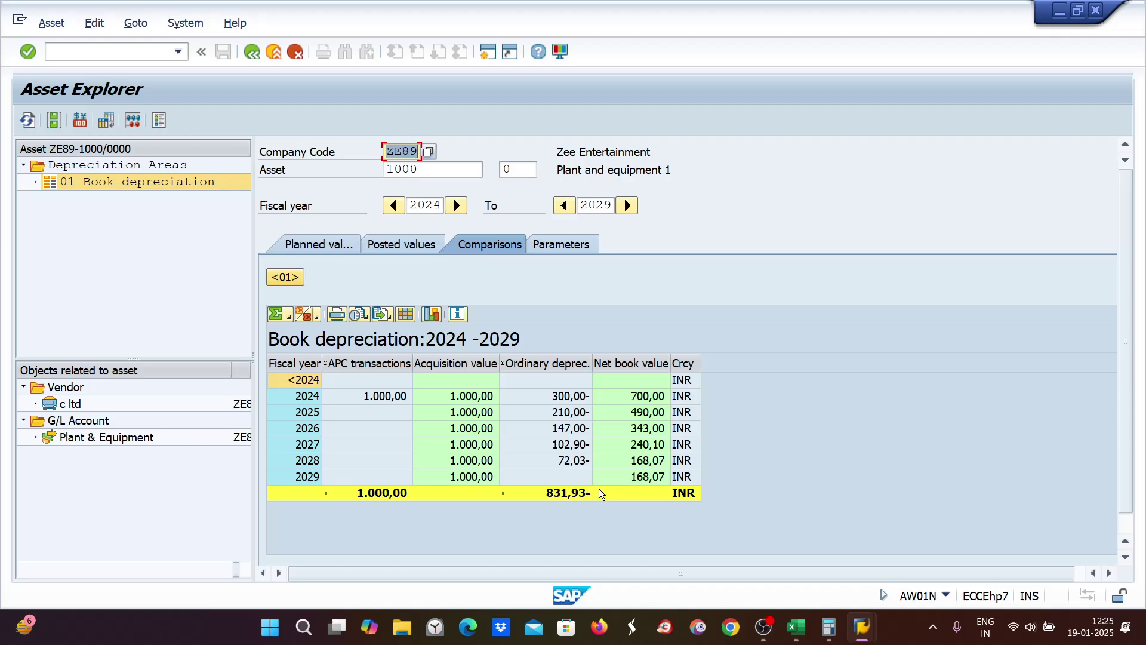
left_click(57, 49)
type("/")
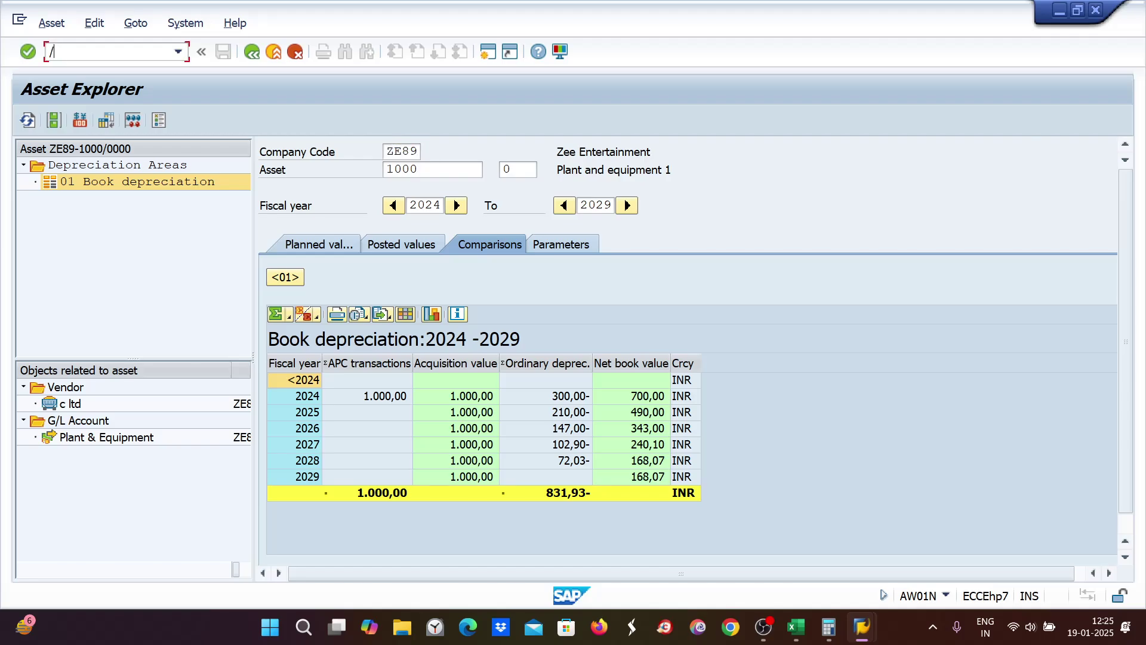
type("nspro")
key("Return")
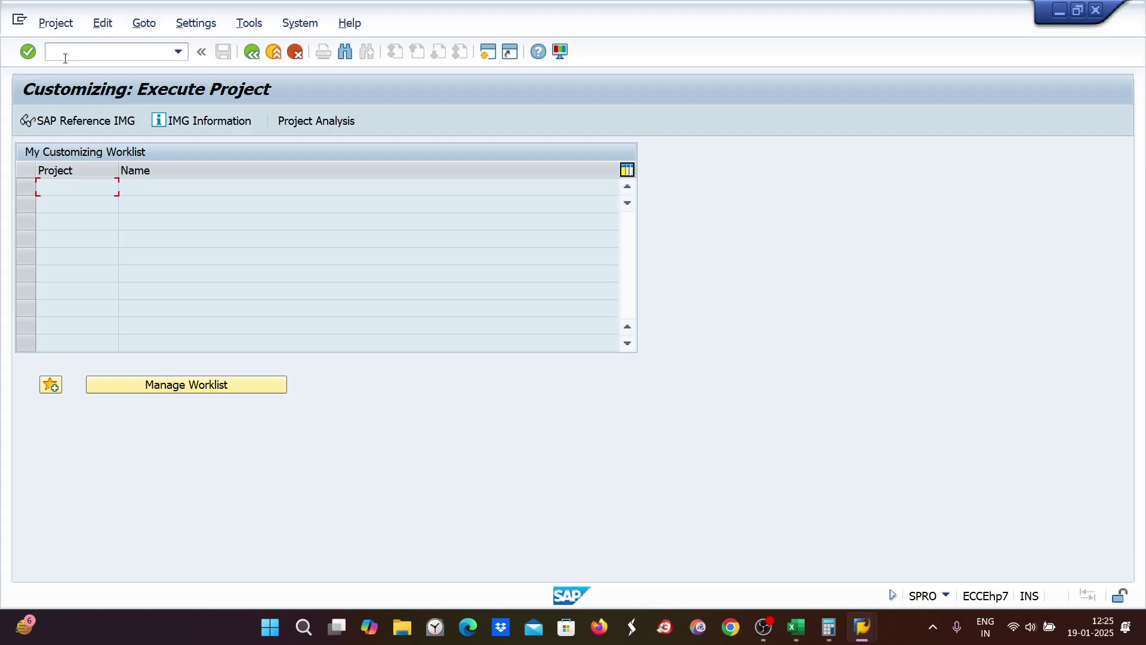
Step: Commit the Max. Amount label in Excel's A8, then return to SAP Customizing
left_click(796, 627)
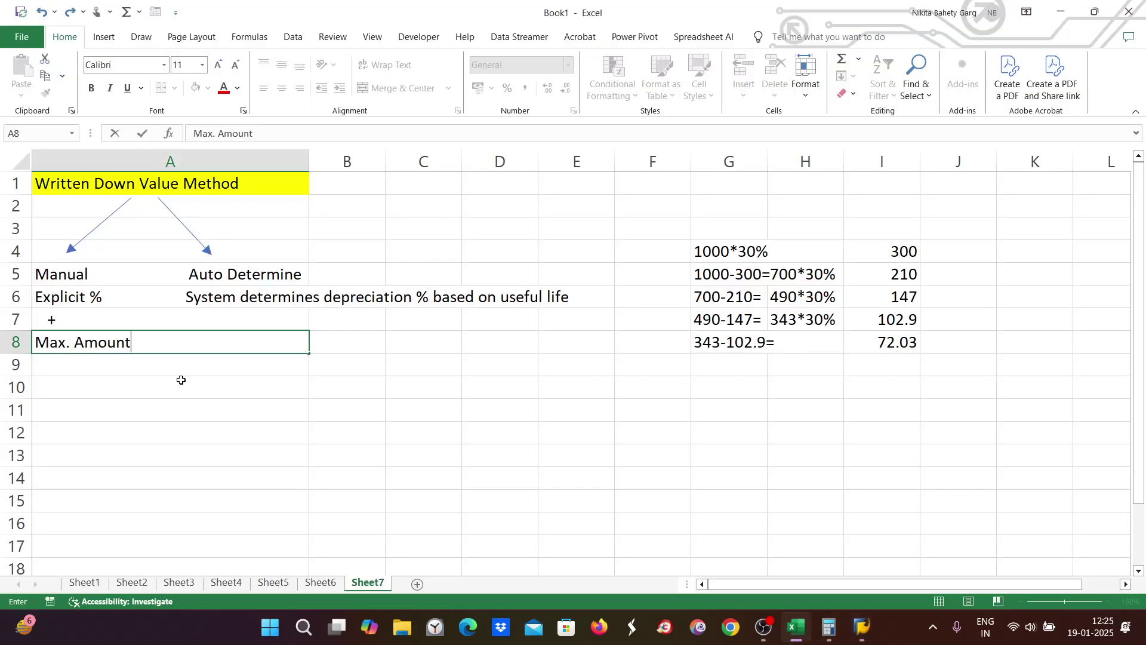
left_click(57, 297)
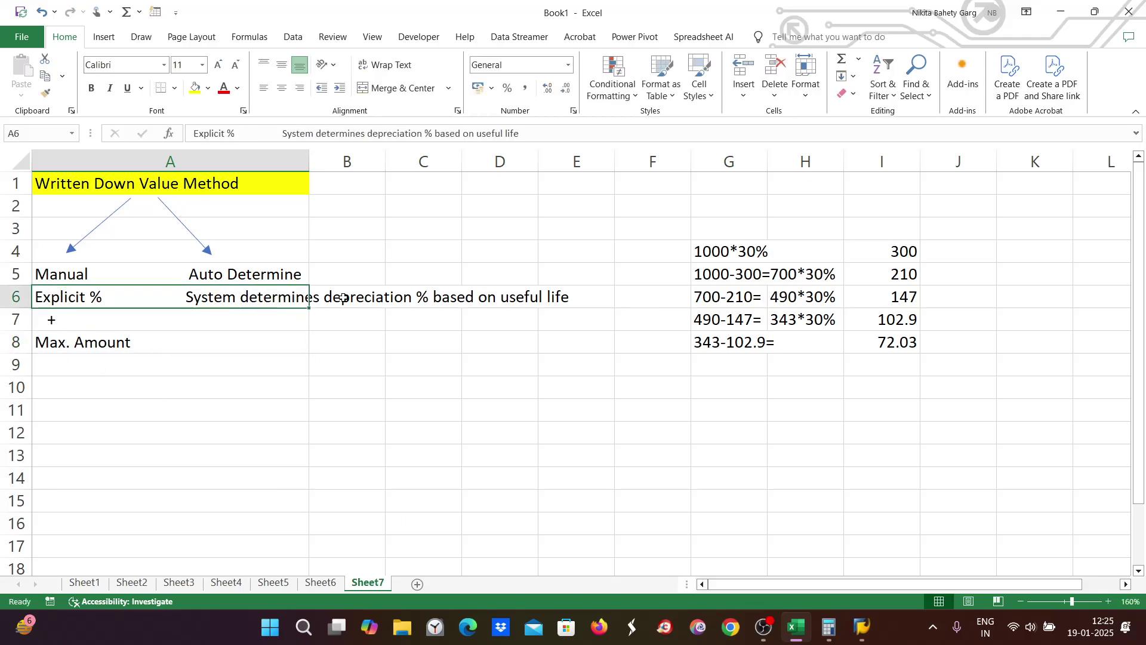
left_click(374, 315)
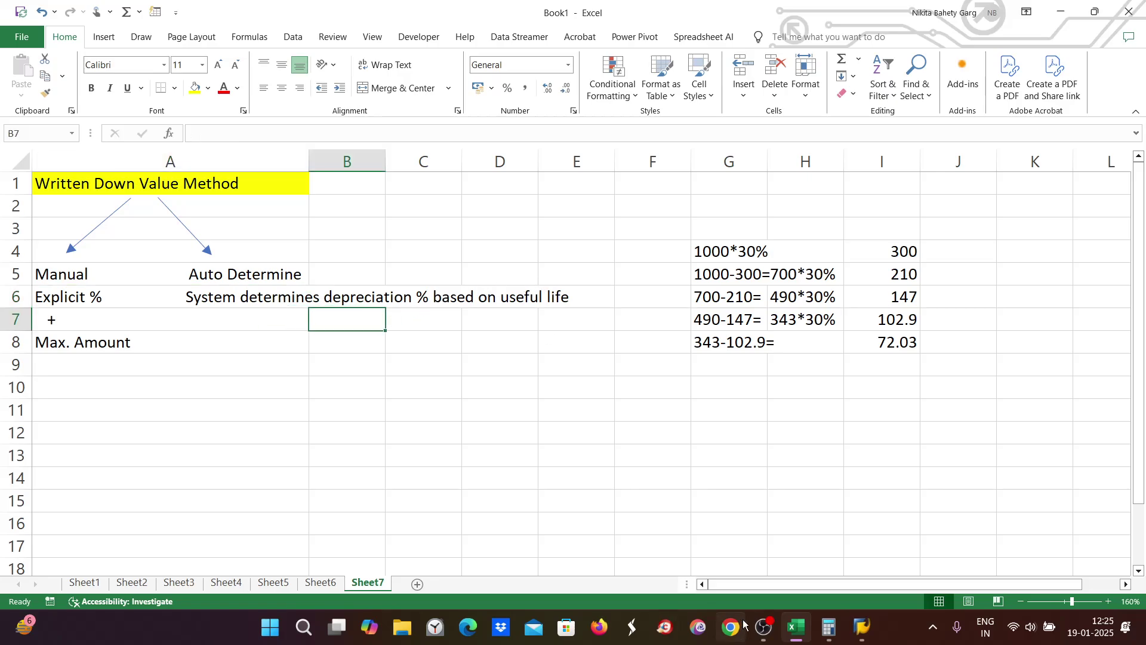
mouse_move(862, 627)
left_click(896, 575)
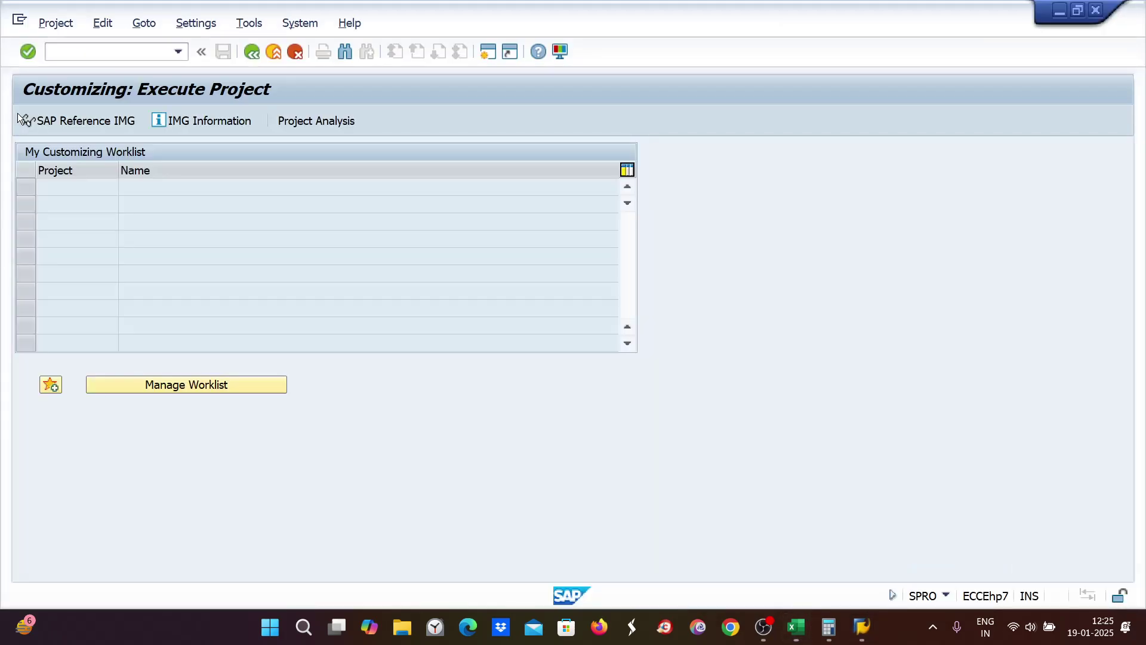
Step: In the SAP Reference IMG, open Asset Accounting's Define Maximum Amount Methods under Calculation Methods
left_click(44, 123)
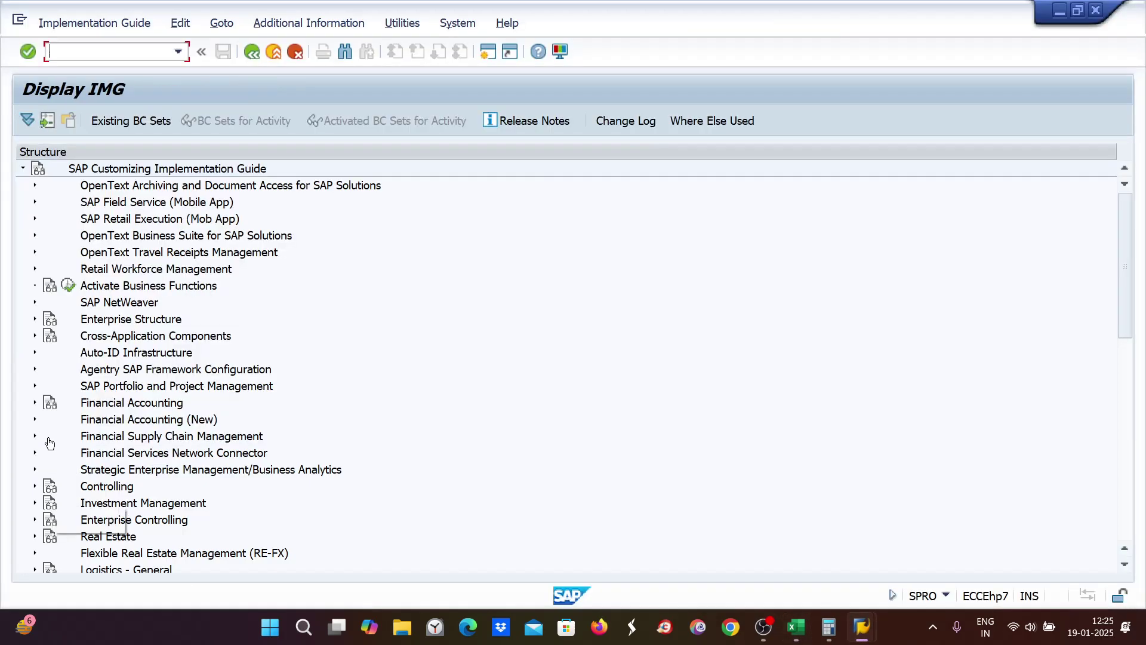
left_click(35, 417)
scroll(60, 425, "down", 2)
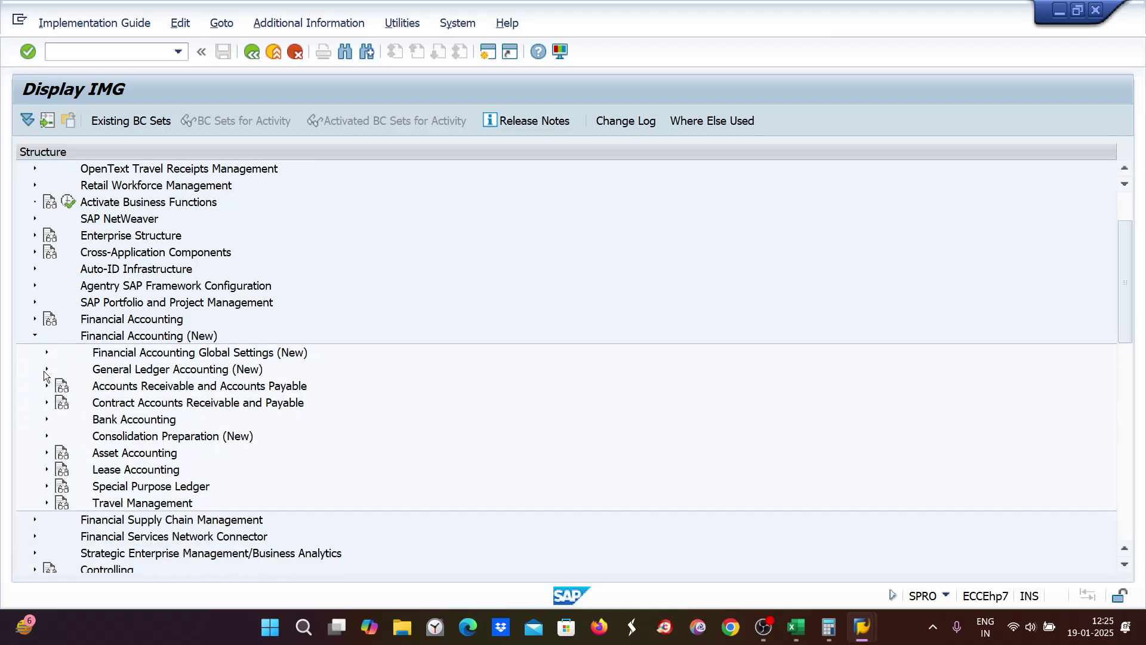
left_click(46, 452)
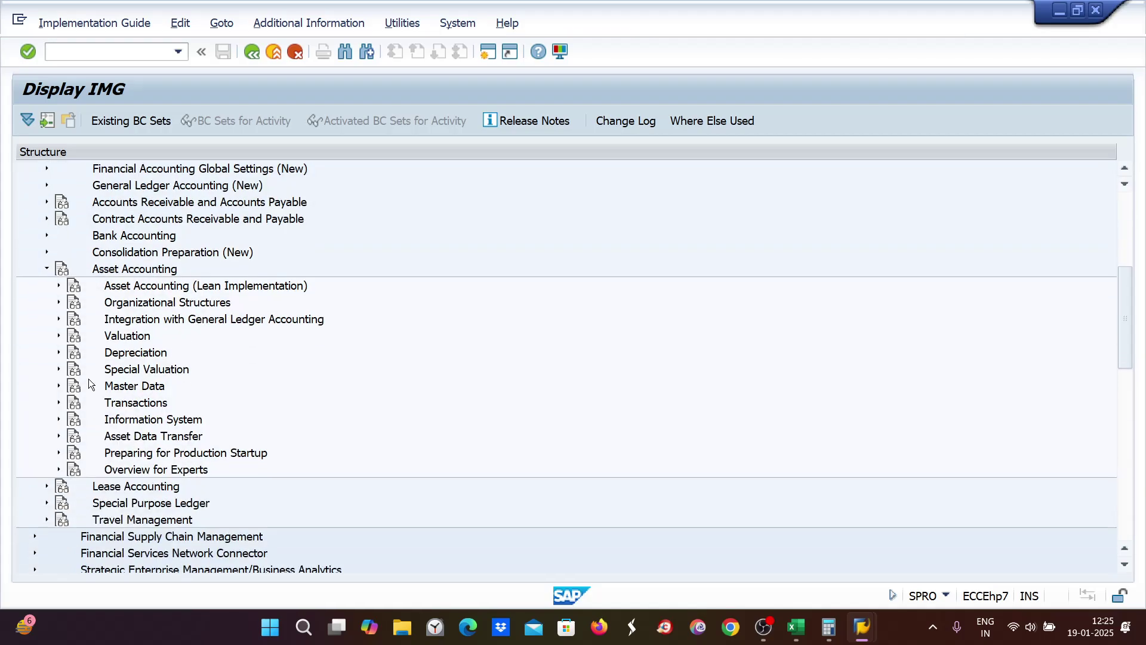
left_click(58, 386)
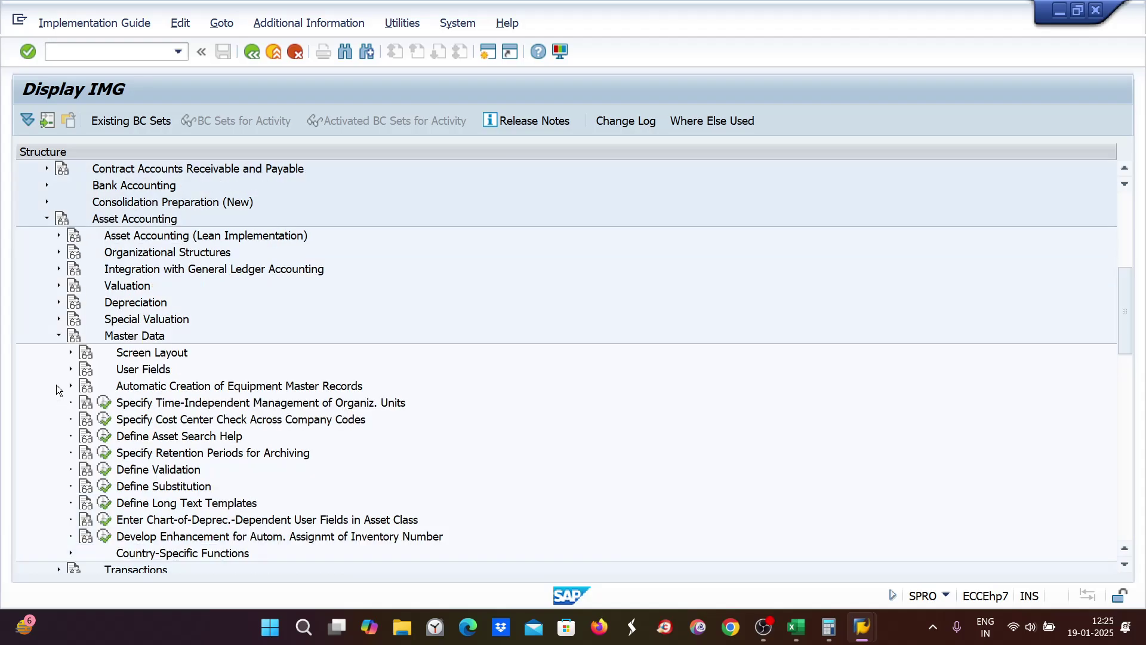
left_click(59, 304)
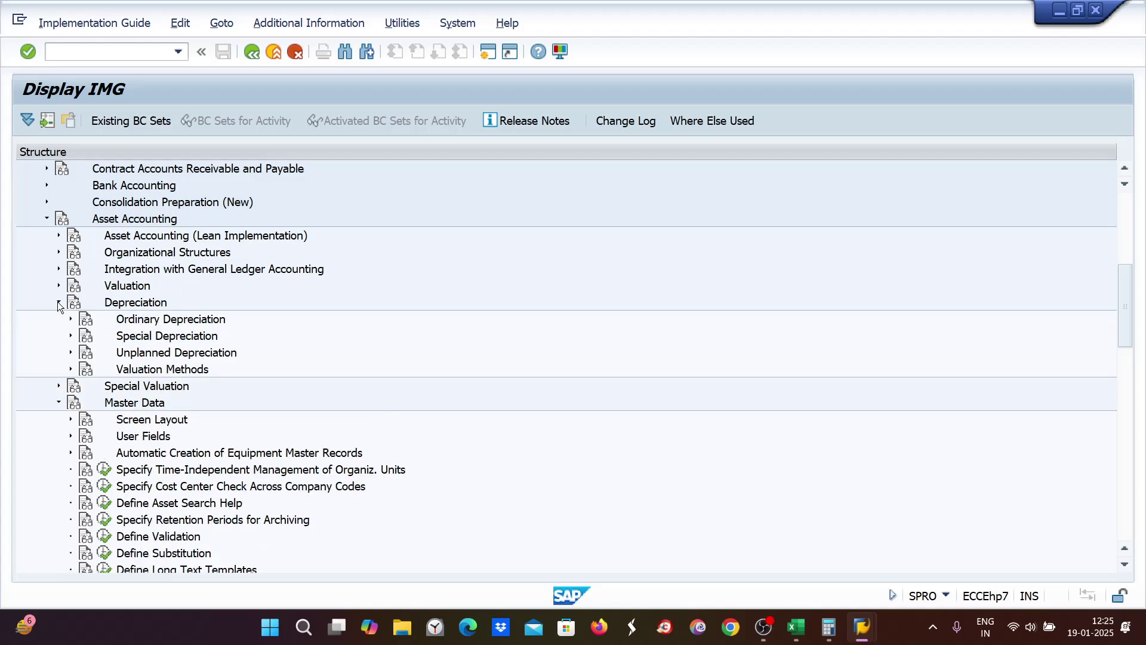
left_click(71, 370)
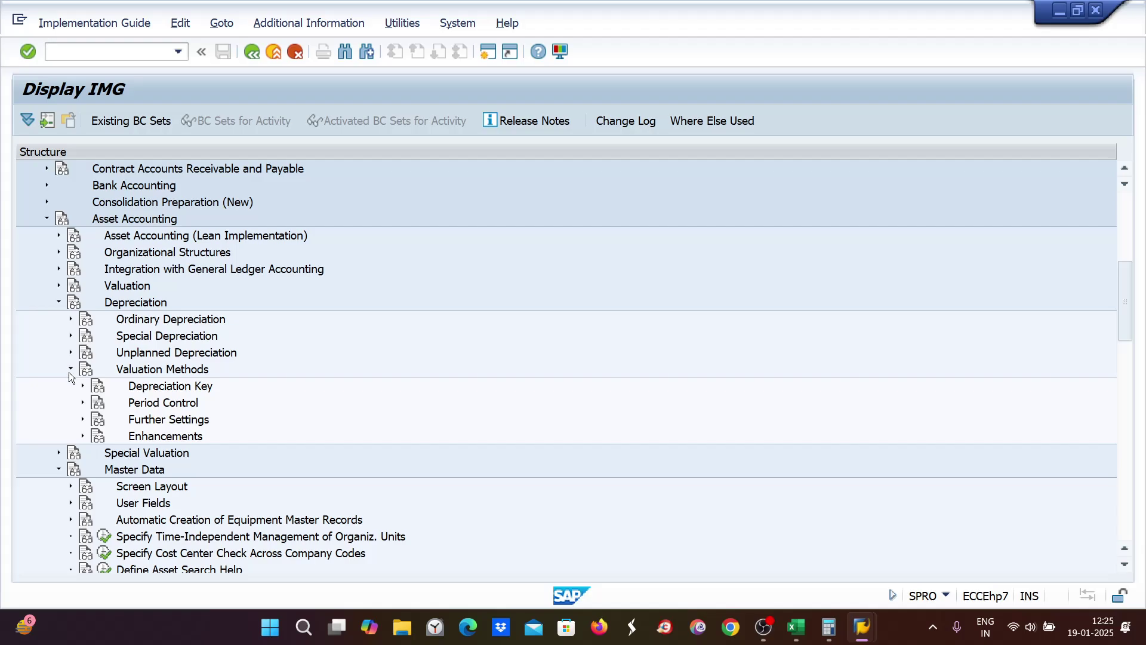
left_click(82, 386)
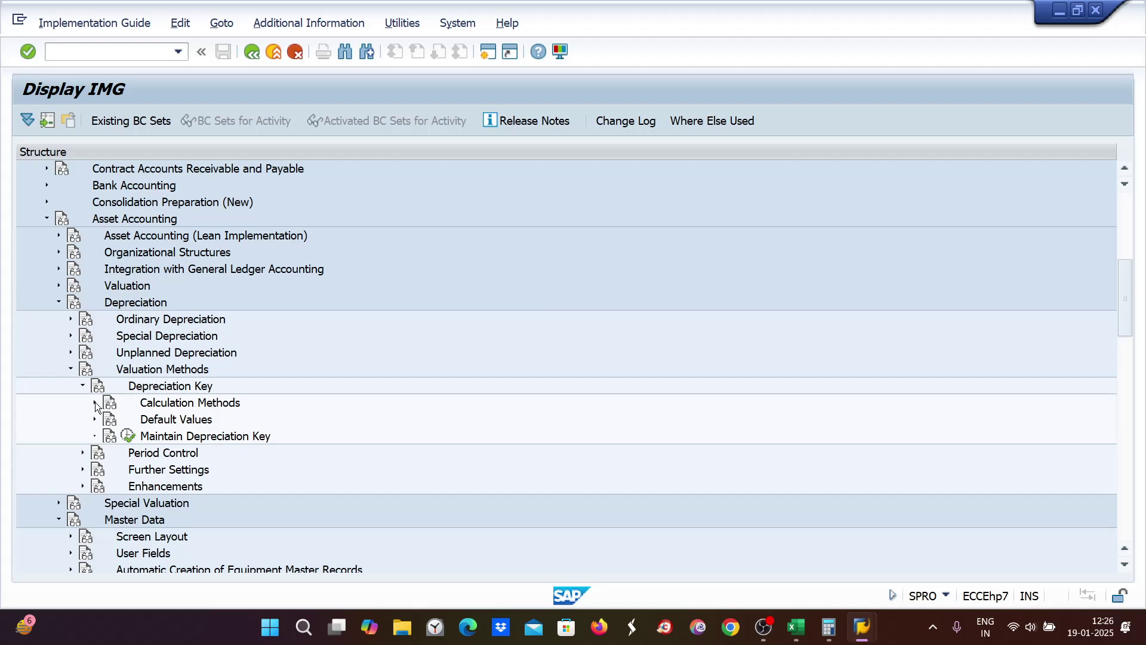
left_click(95, 402)
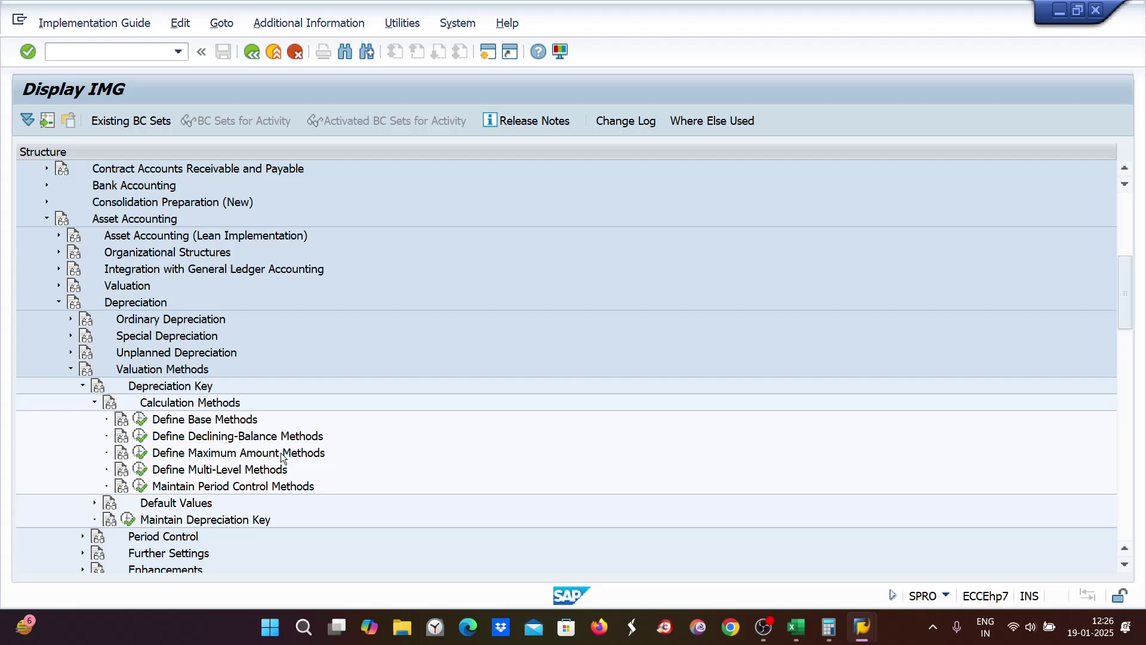
left_click(141, 453)
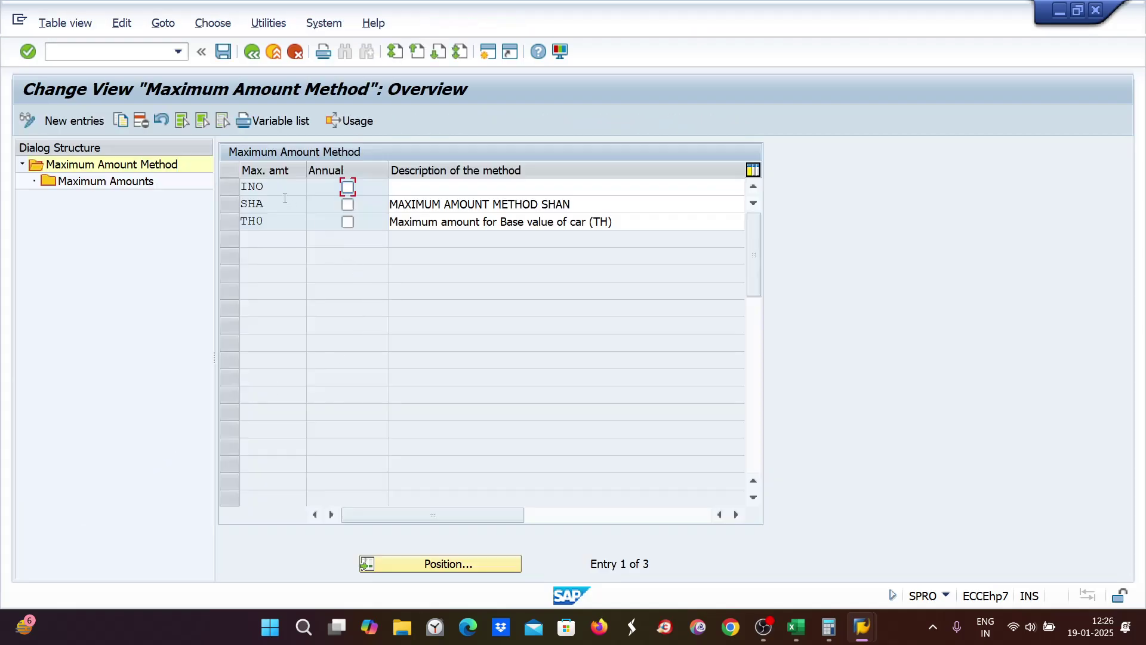
Step: Add method ZE9 described 'ZEE ENTERTAINMENT_MAX AMOUNT' and open its Maximum Amounts list
left_click(88, 123)
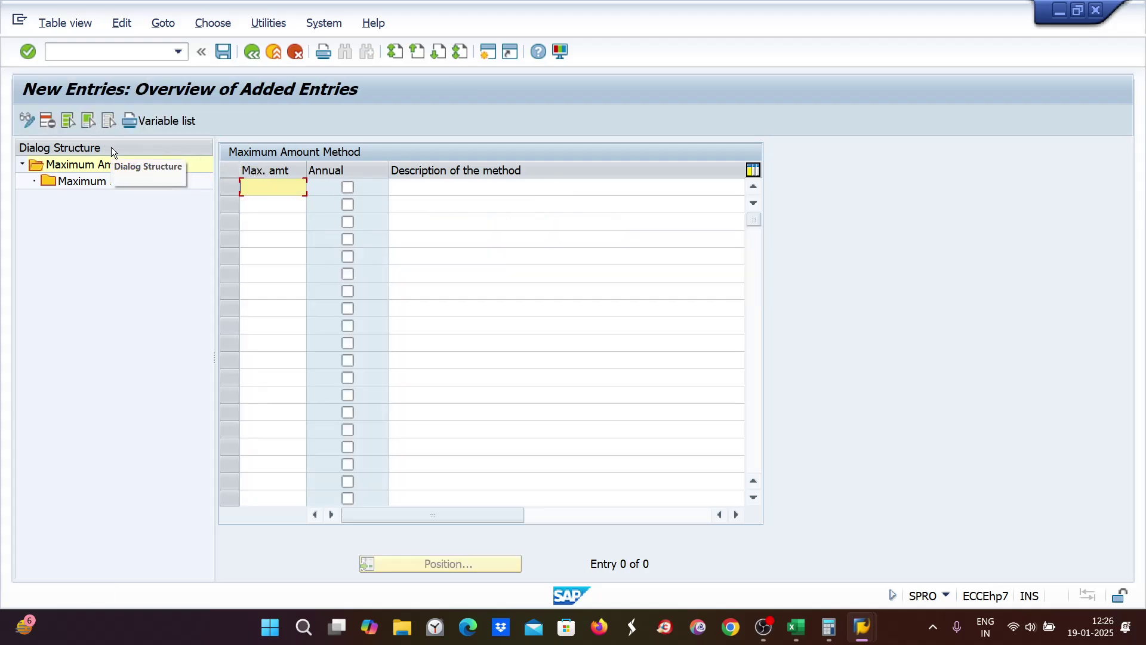
type("ZE8")
key("Tab")
key("Tab")
type("Z")
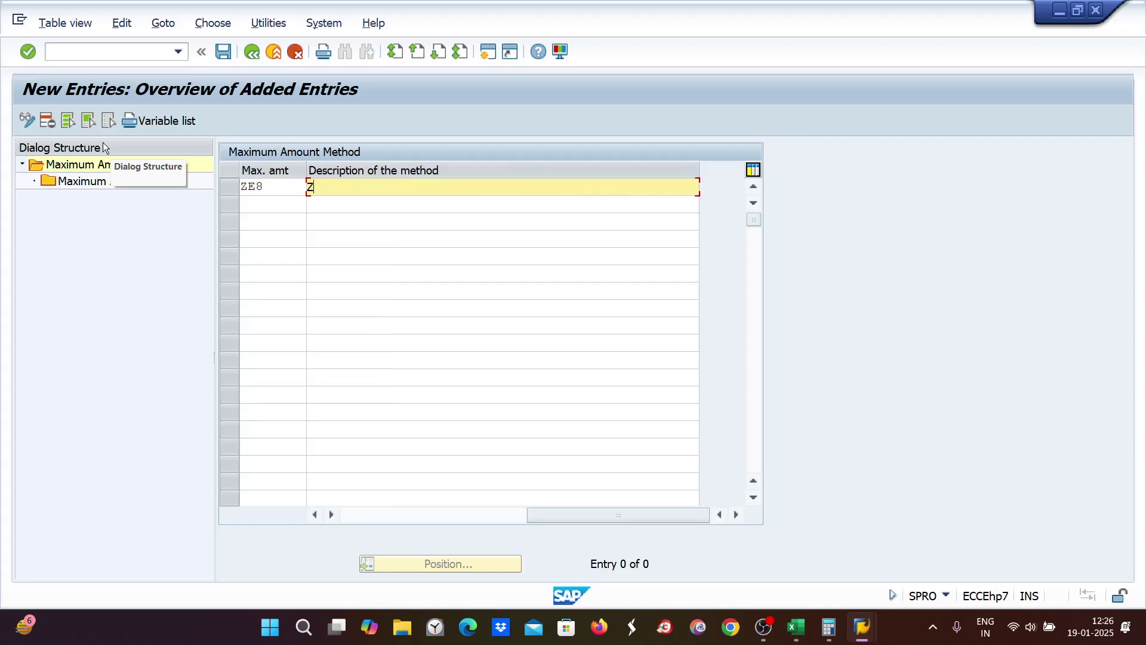
type("EE ENTERTAINMENT_M")
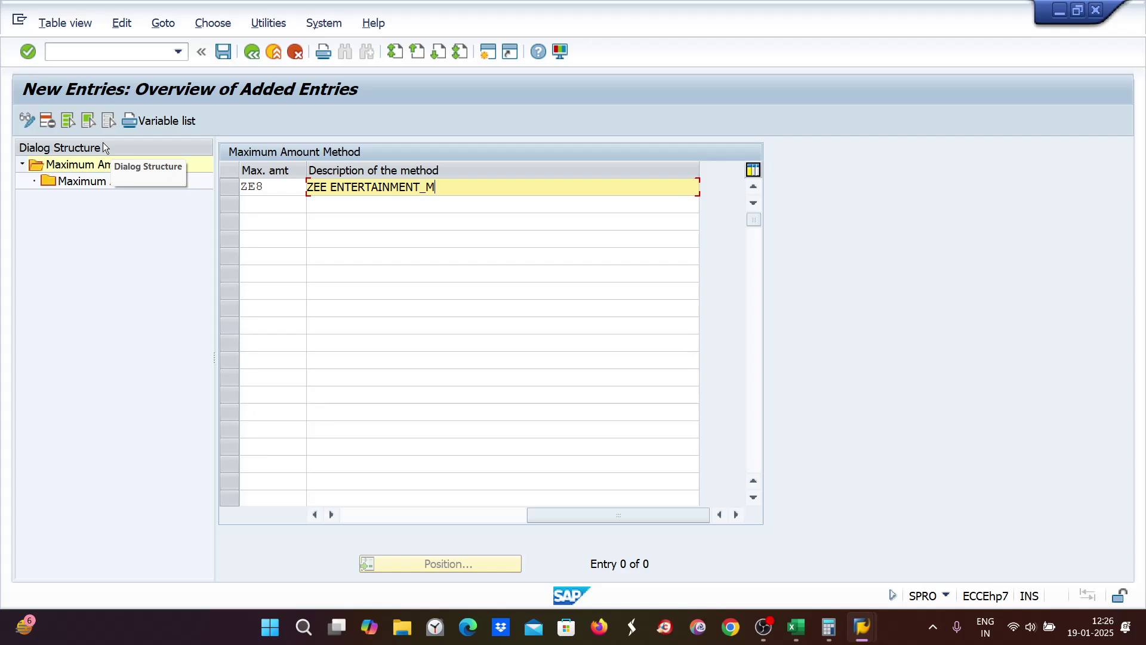
type("AX AMOUNT")
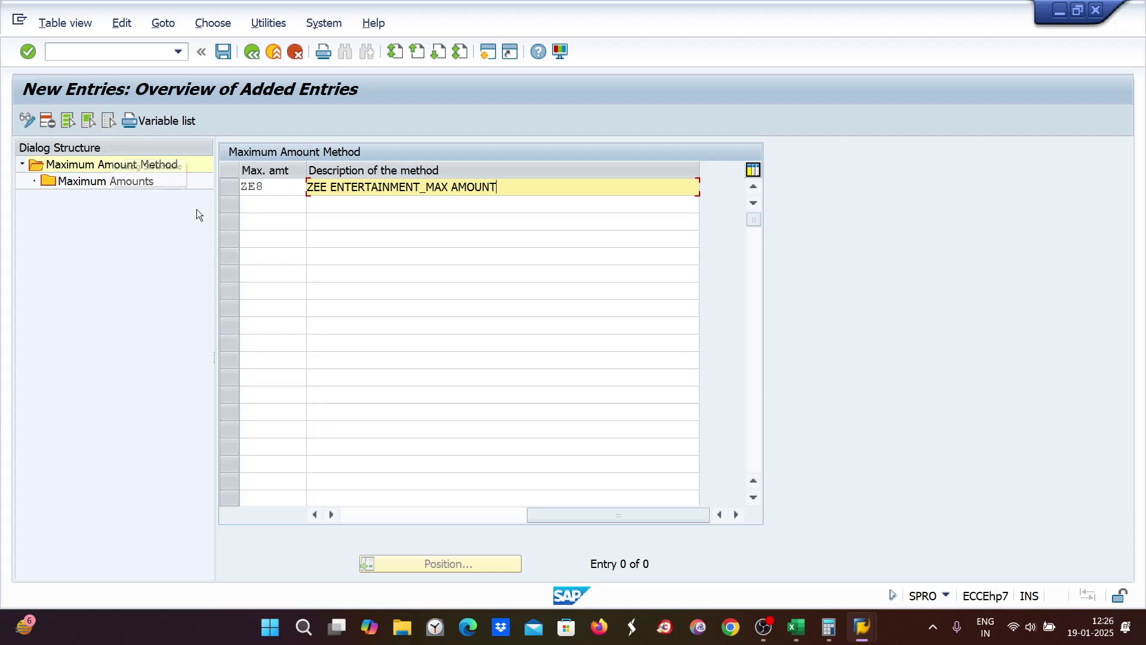
left_click(268, 188)
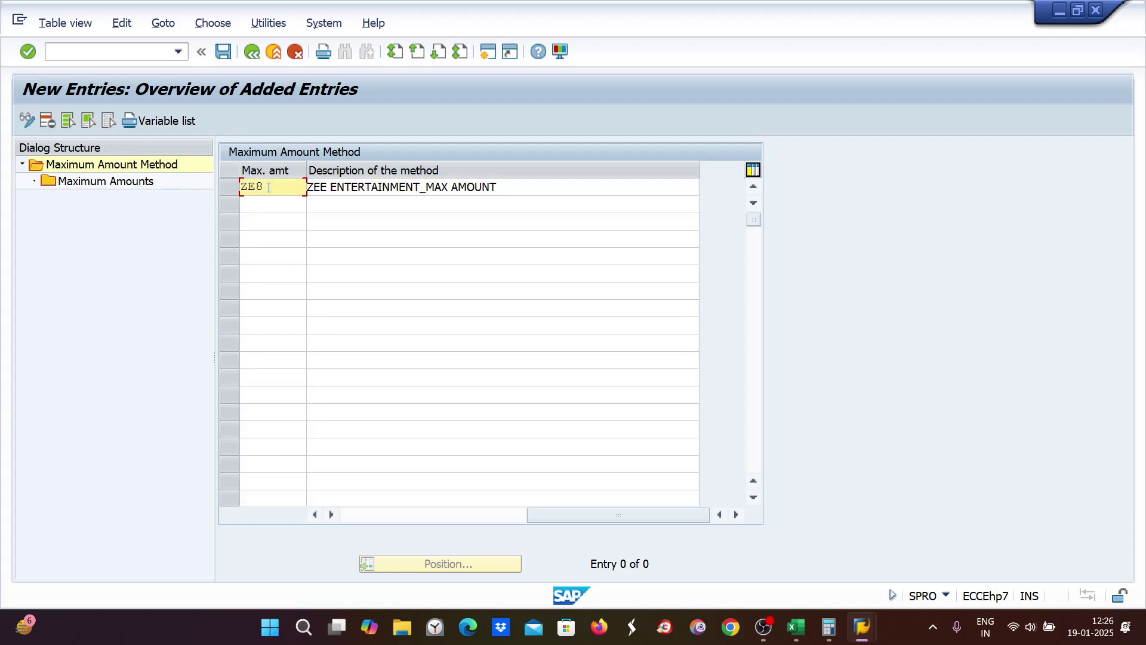
key("BackSpace")
type("9")
key("Return")
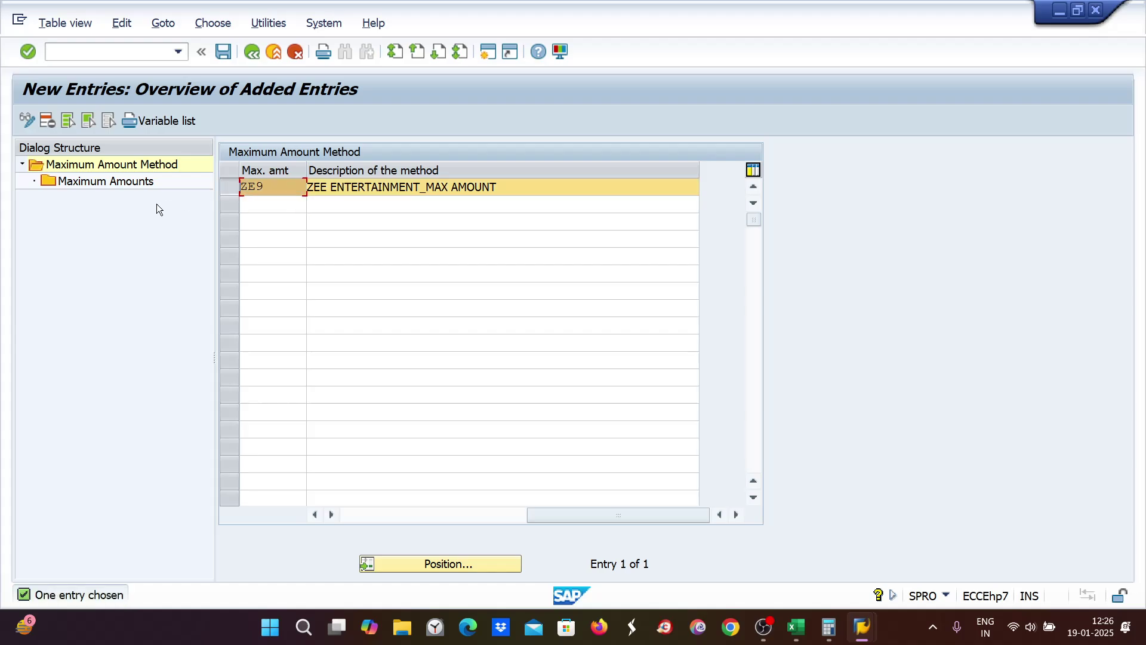
double_click(67, 182)
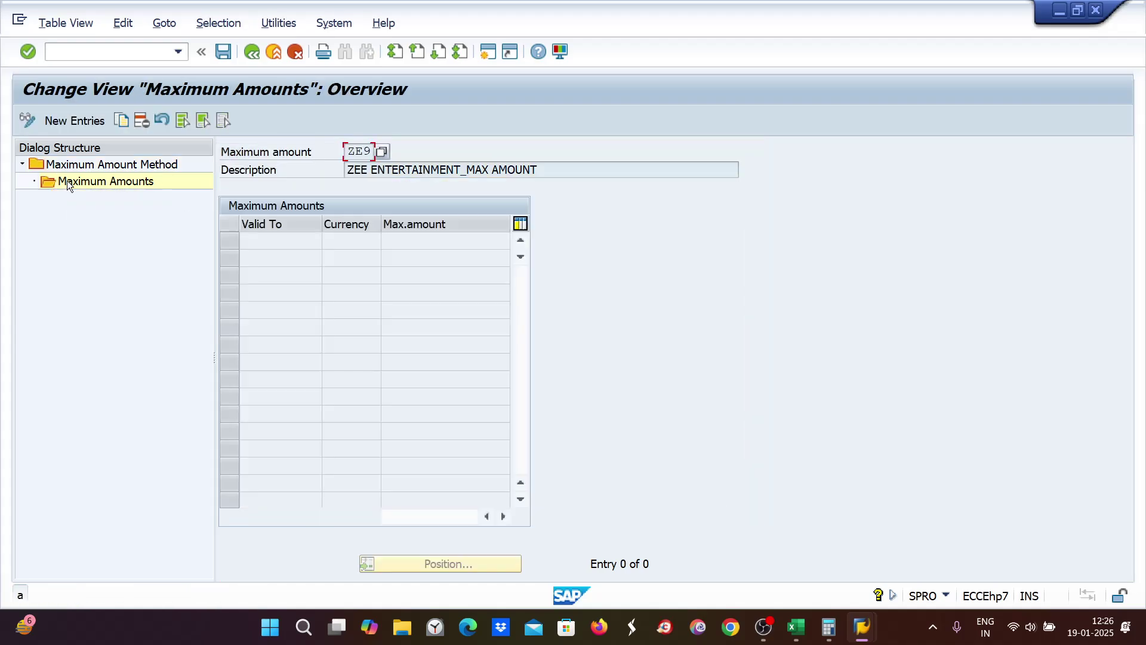
Step: Add a maximum amount row of 700 INR valid to 31.03.2030
left_click(90, 120)
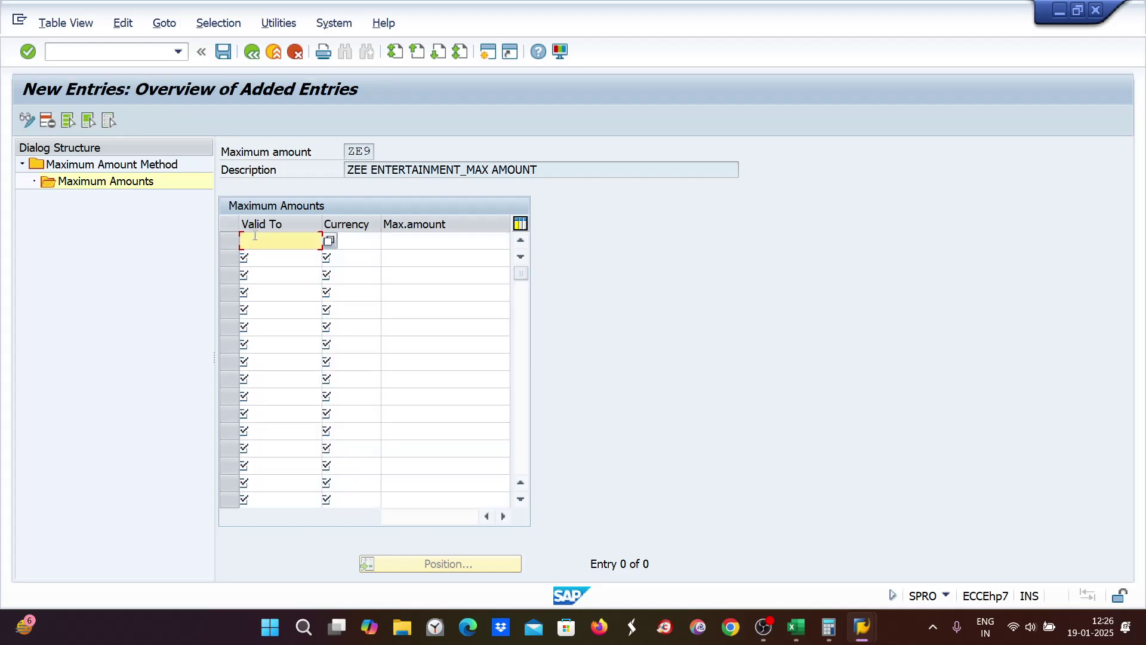
type("31.03.2030")
key("Tab")
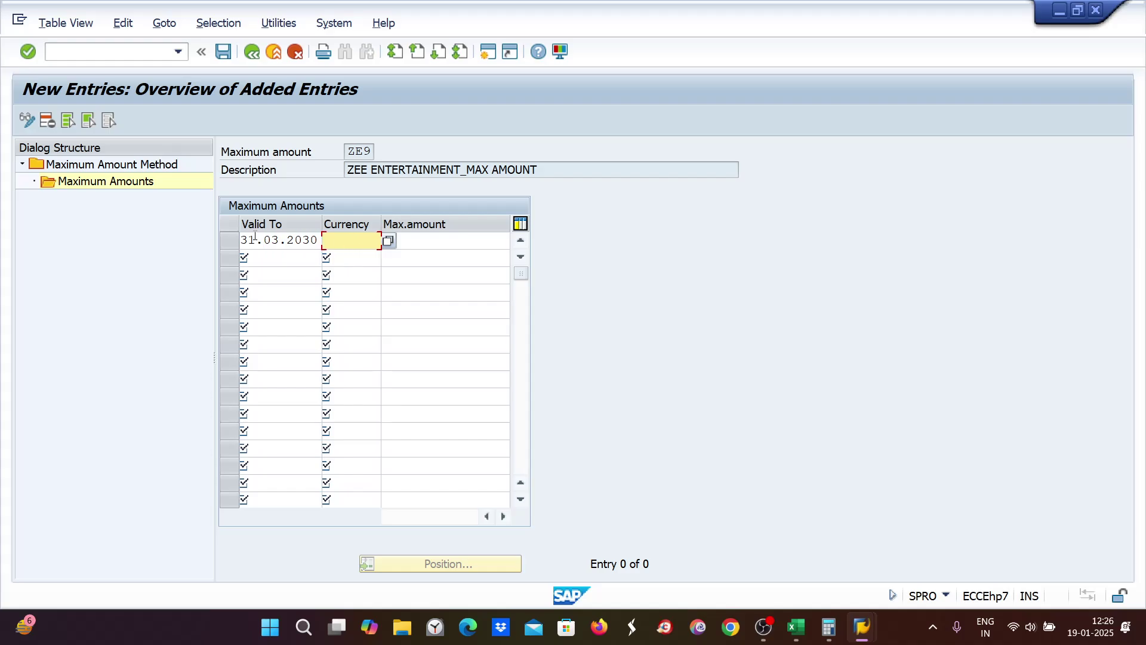
type("INR")
key("Tab")
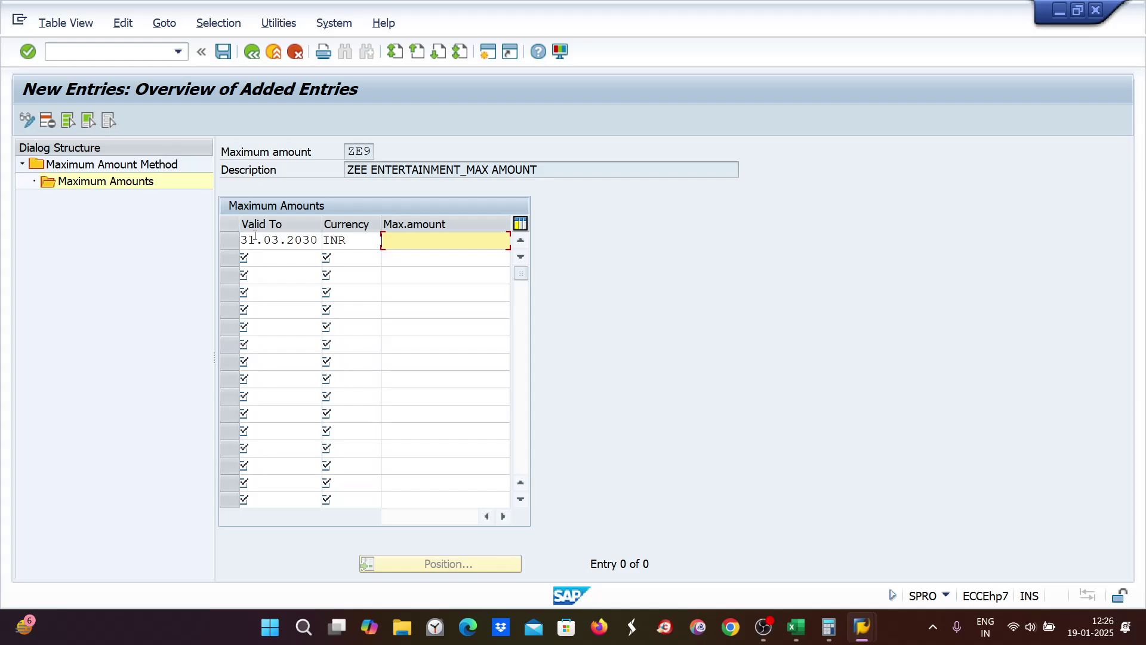
type("700")
key("Return")
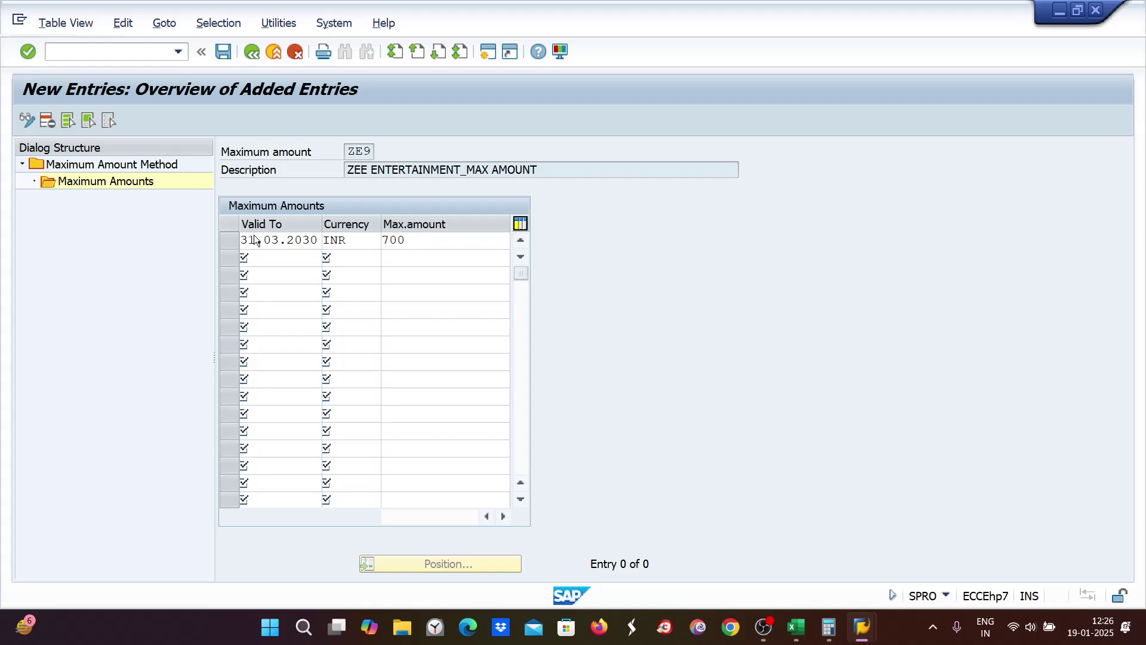
Step: Save the new maximum amount entry under a customizing request
key("ctrl+s")
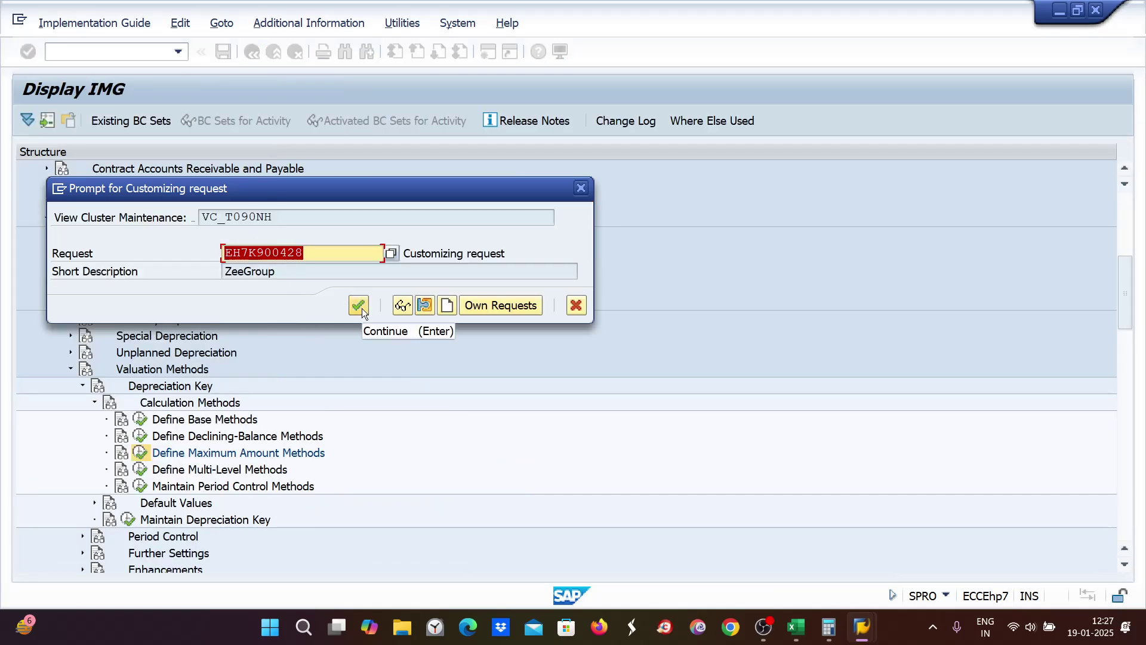
left_click(358, 305)
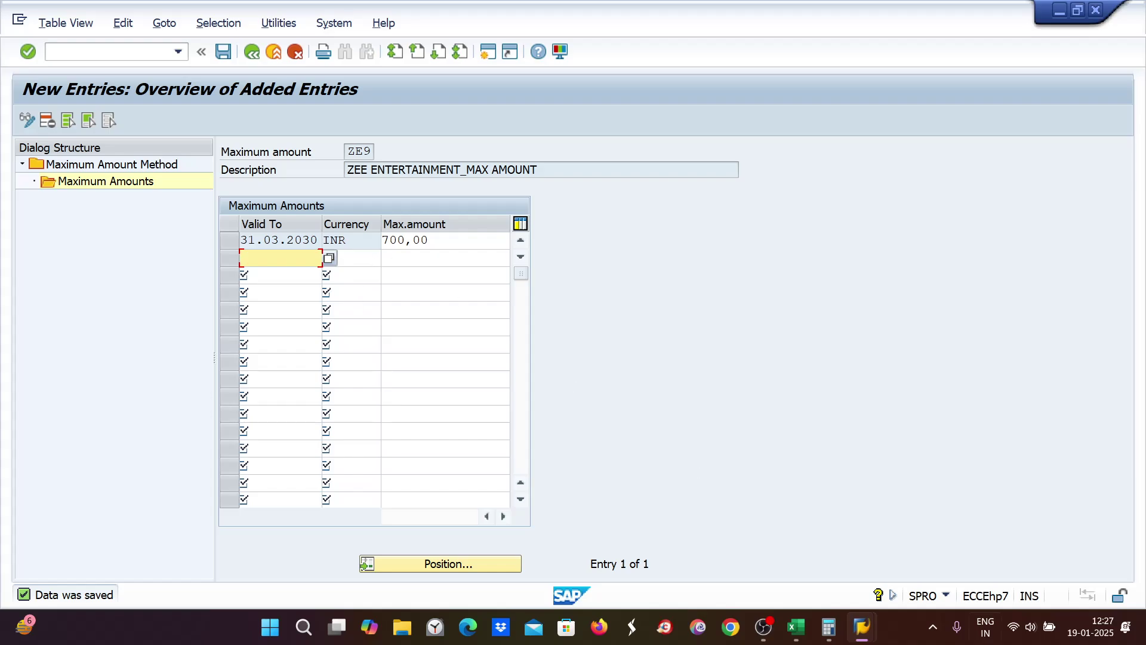
mouse_move(829, 628)
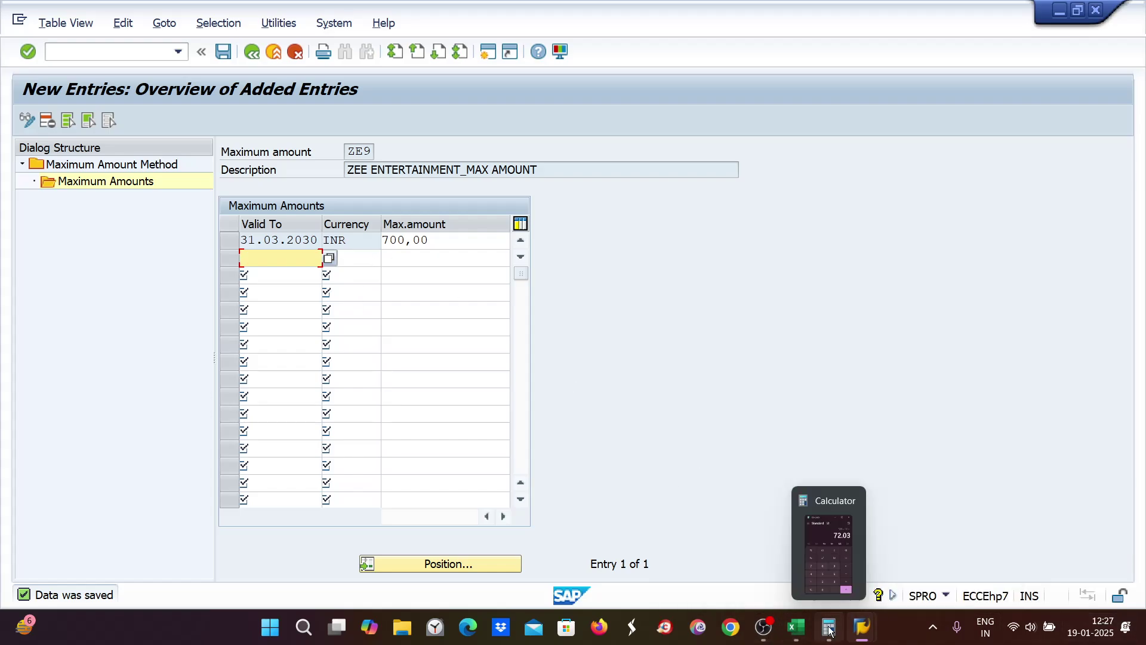
mouse_move(864, 631)
left_click(896, 572)
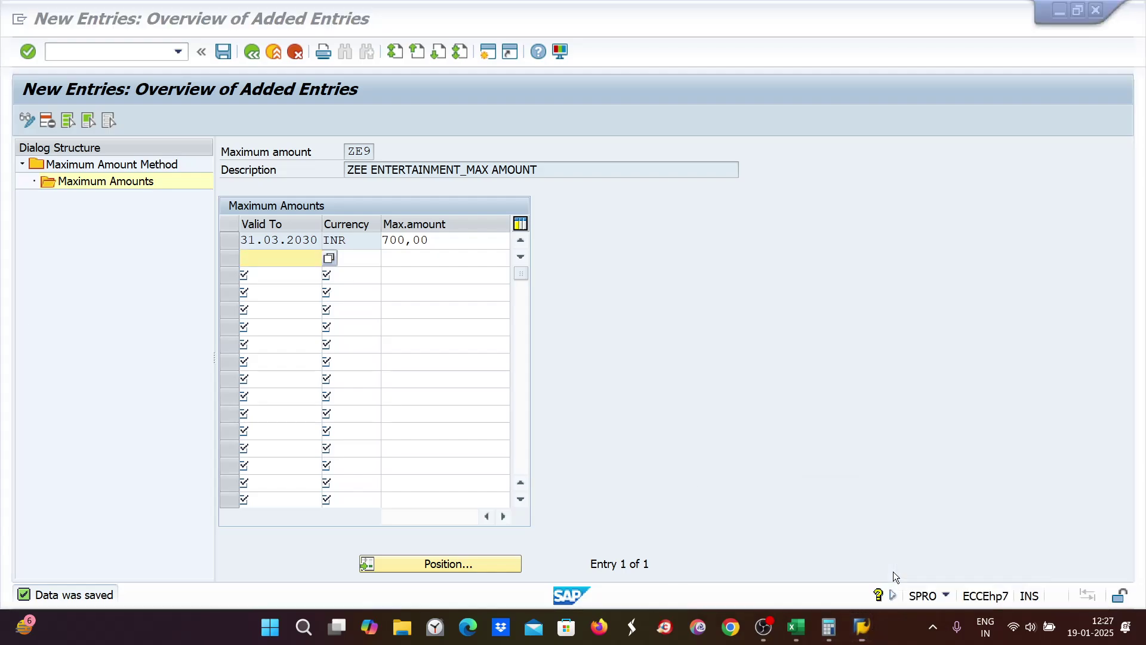
Step: In a new session, run AFAMA and open the details of depreciation key ZE89
left_click(489, 54)
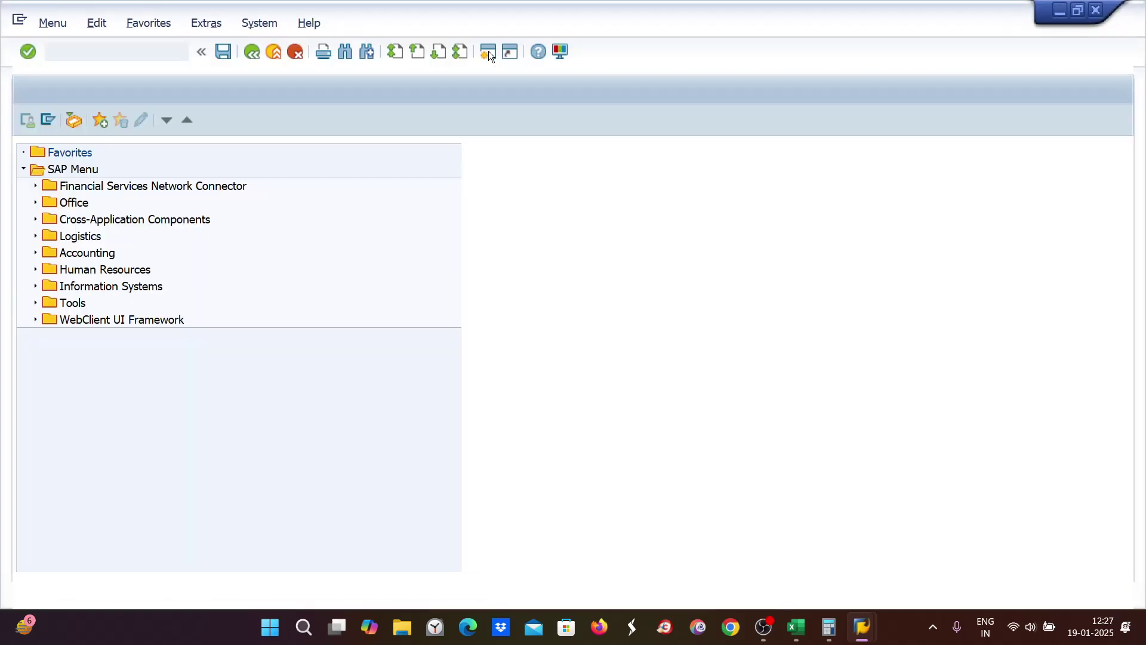
type("AFAMA")
key("Return")
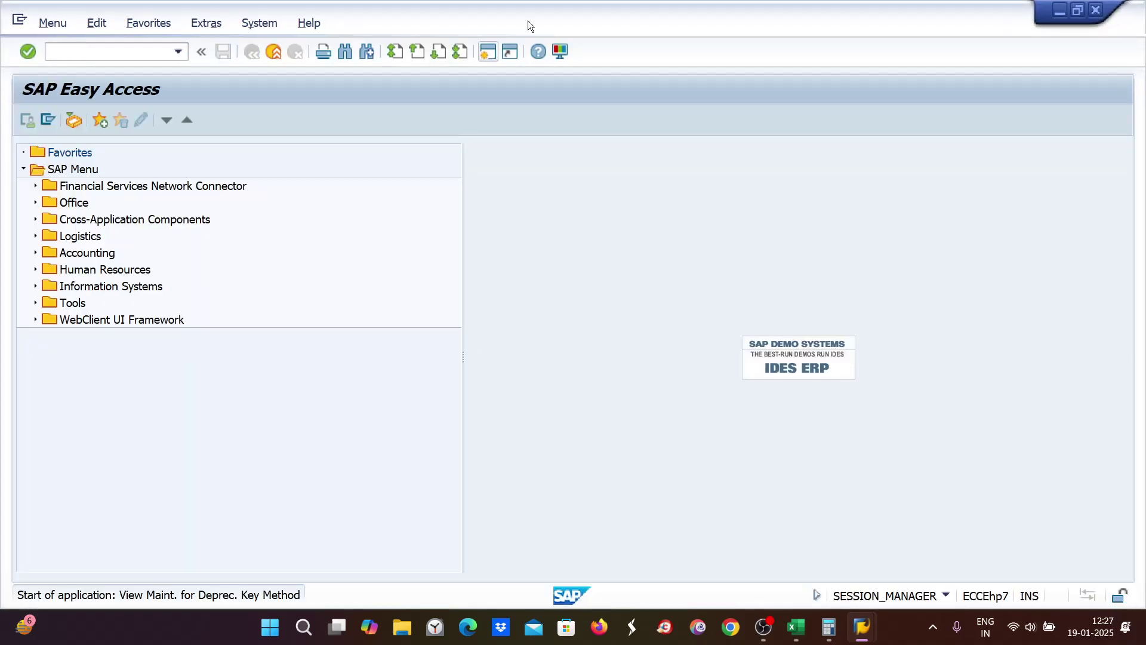
left_click(399, 568)
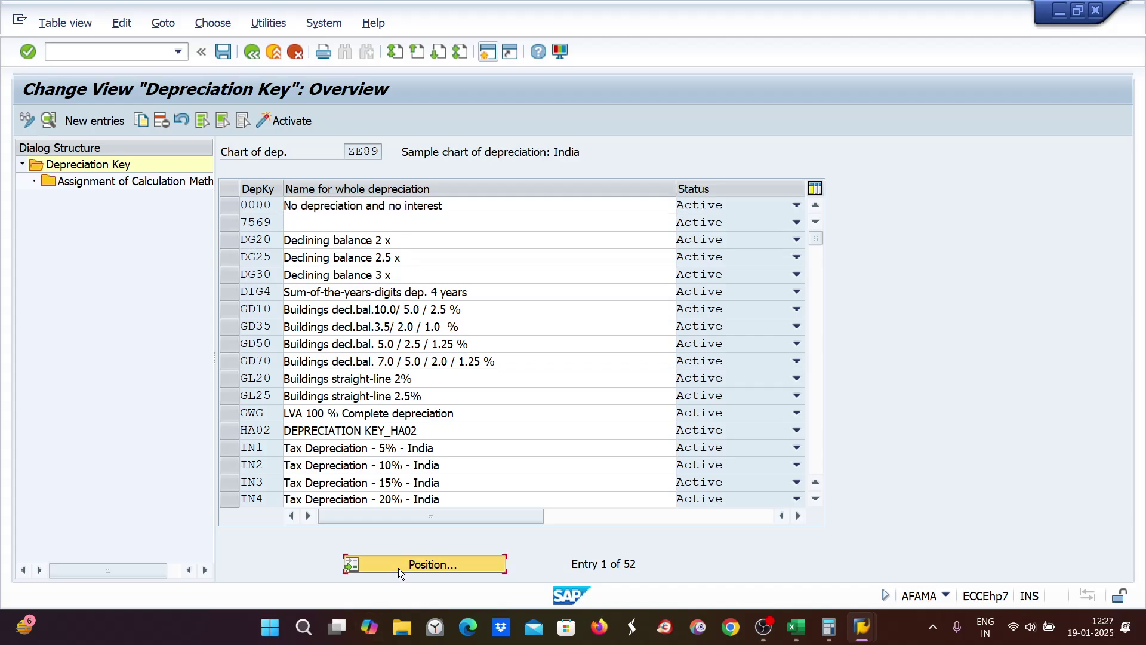
type("ZE")
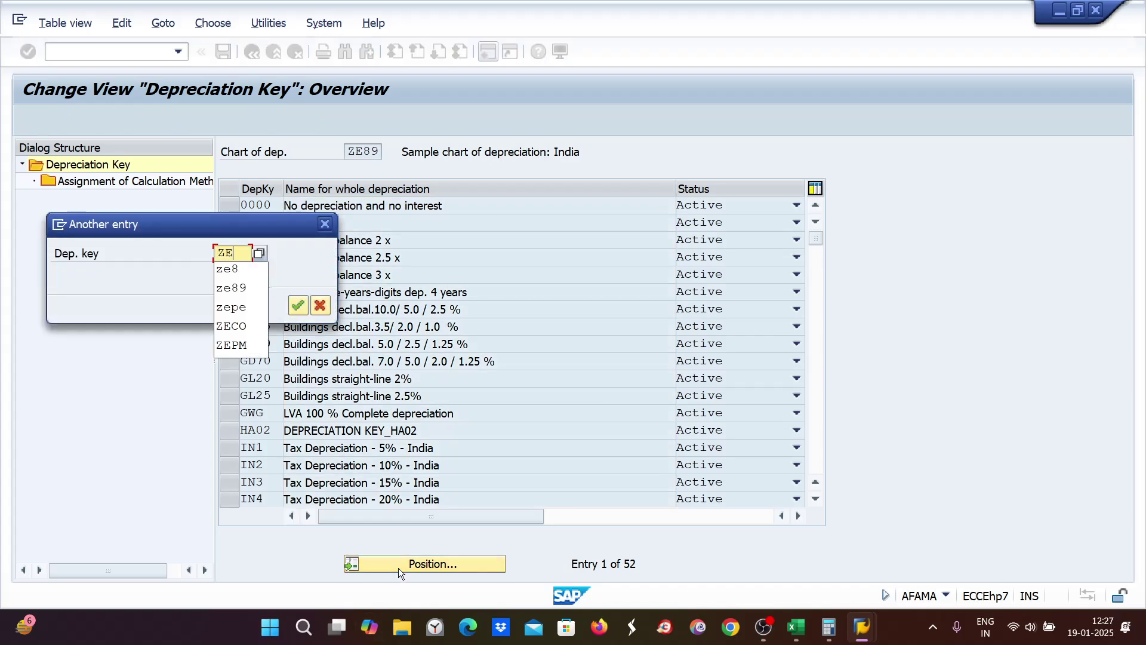
type("89")
key("Return")
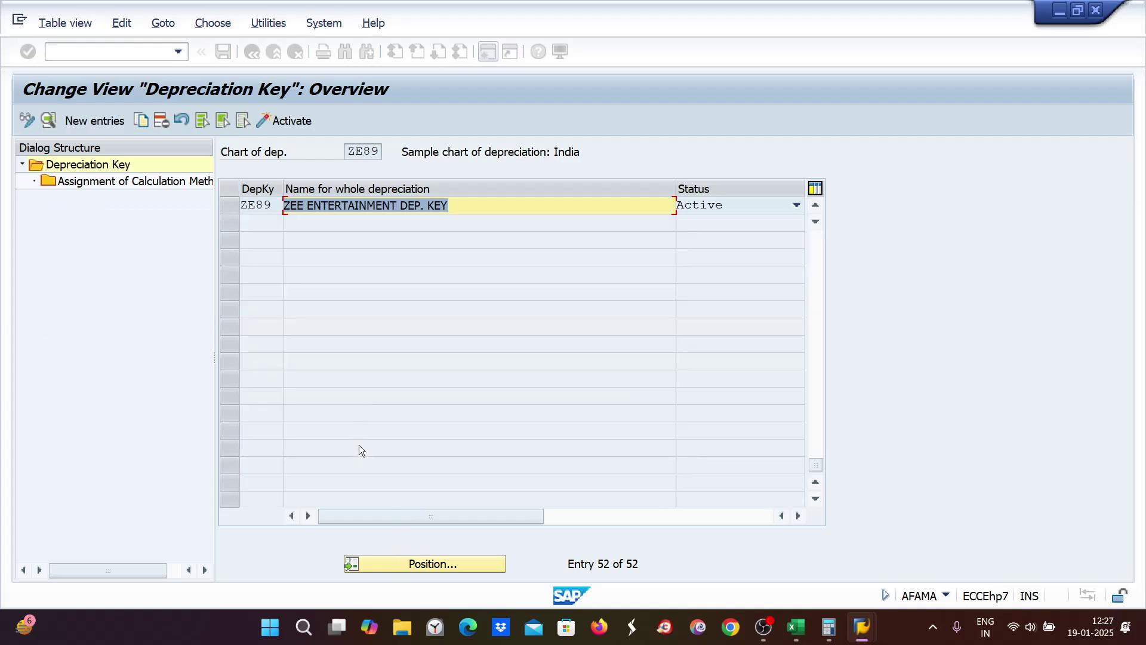
left_click(227, 204)
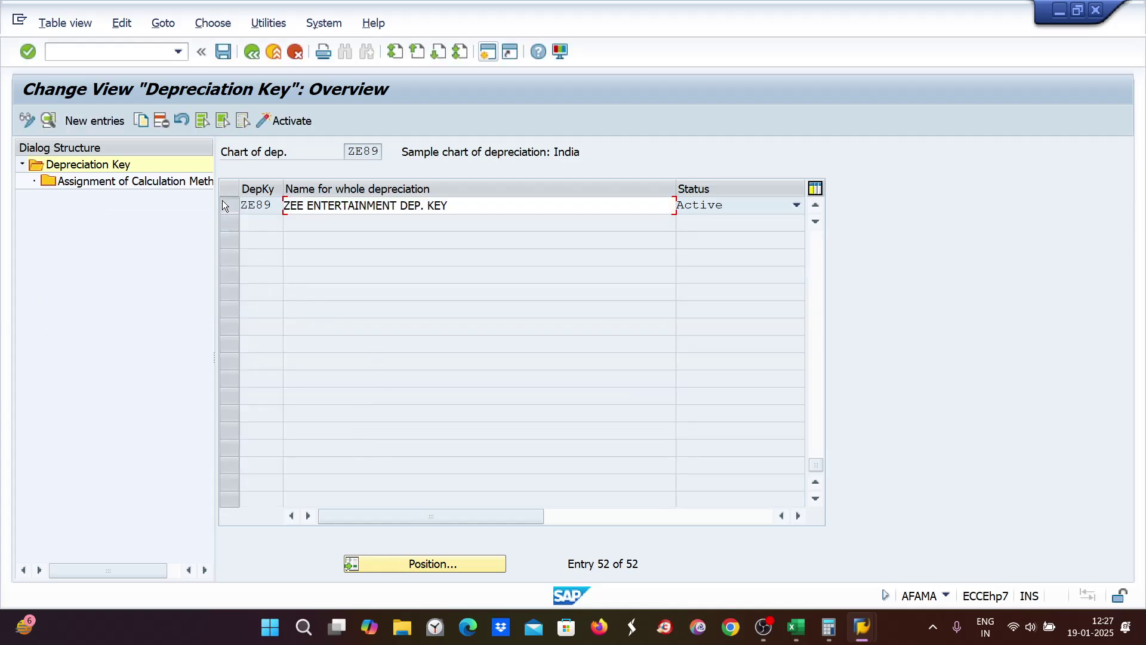
double_click(353, 206)
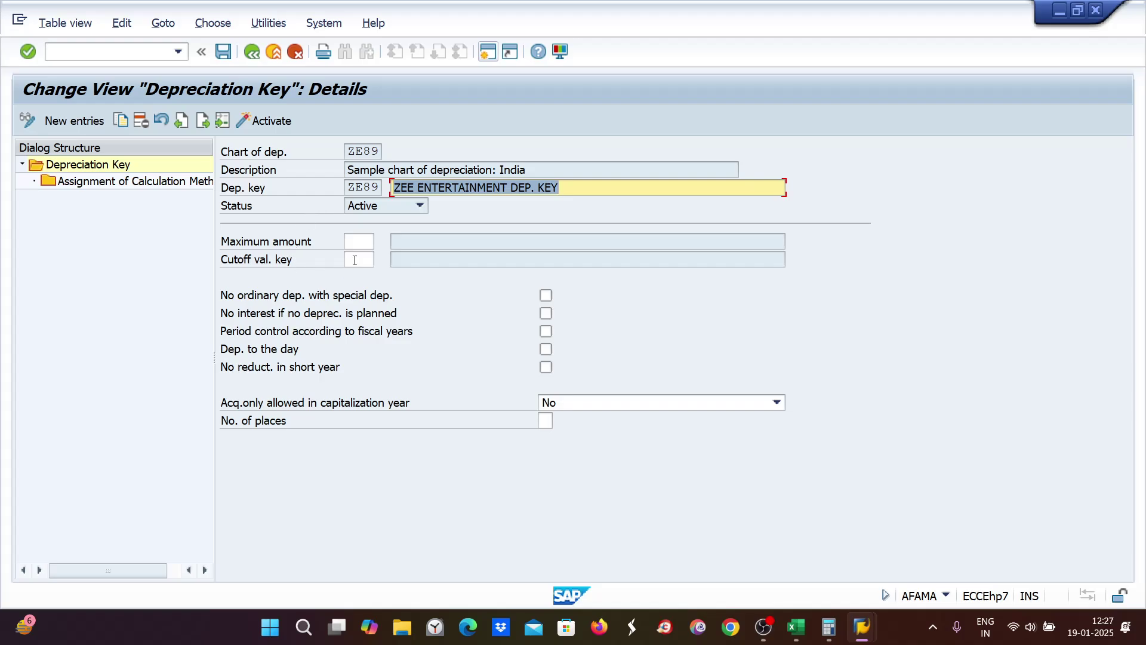
Step: Enter ZE9 as the key's maximum amount method and save under a customizing request
left_click(358, 260)
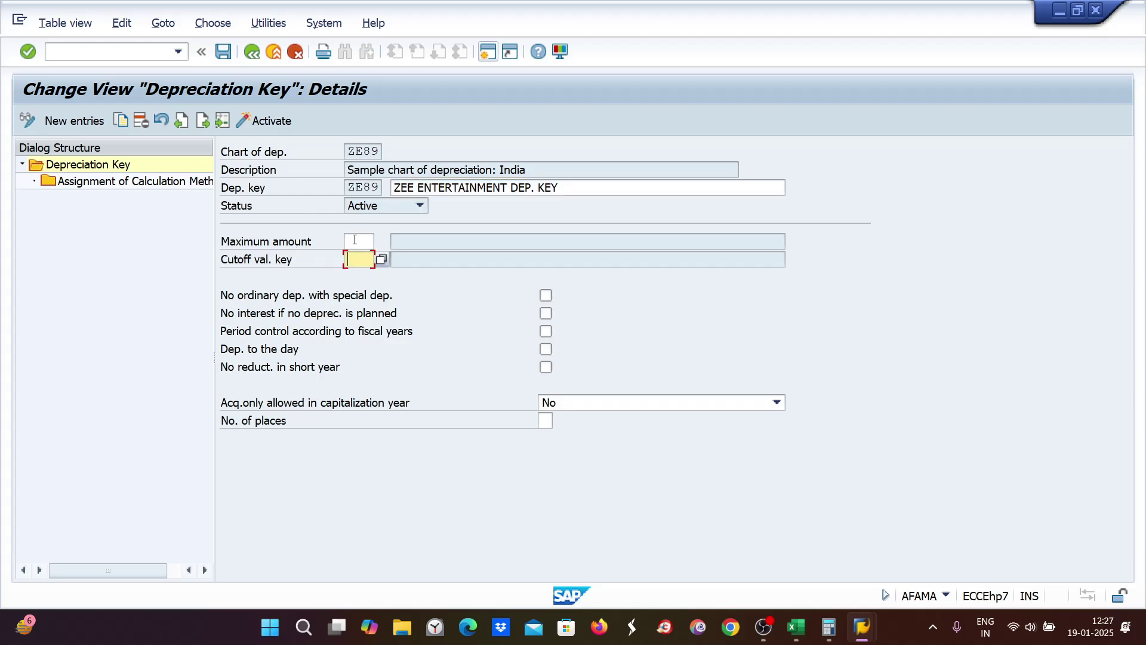
left_click(355, 240)
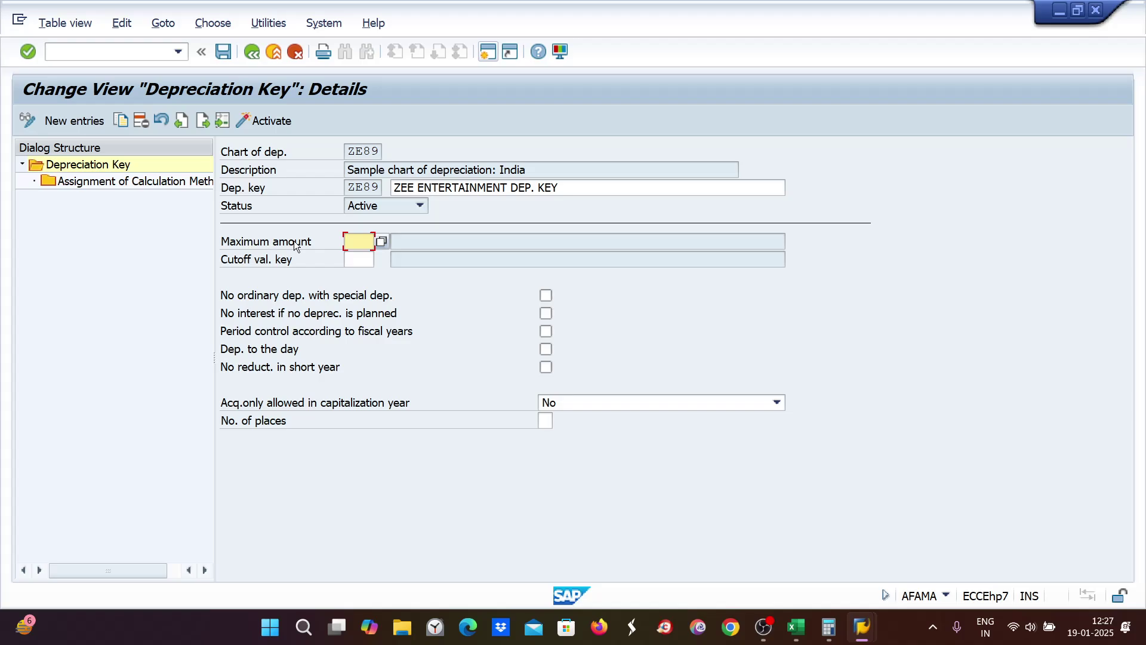
type("ZE9")
key("Return")
key("ctrl+s")
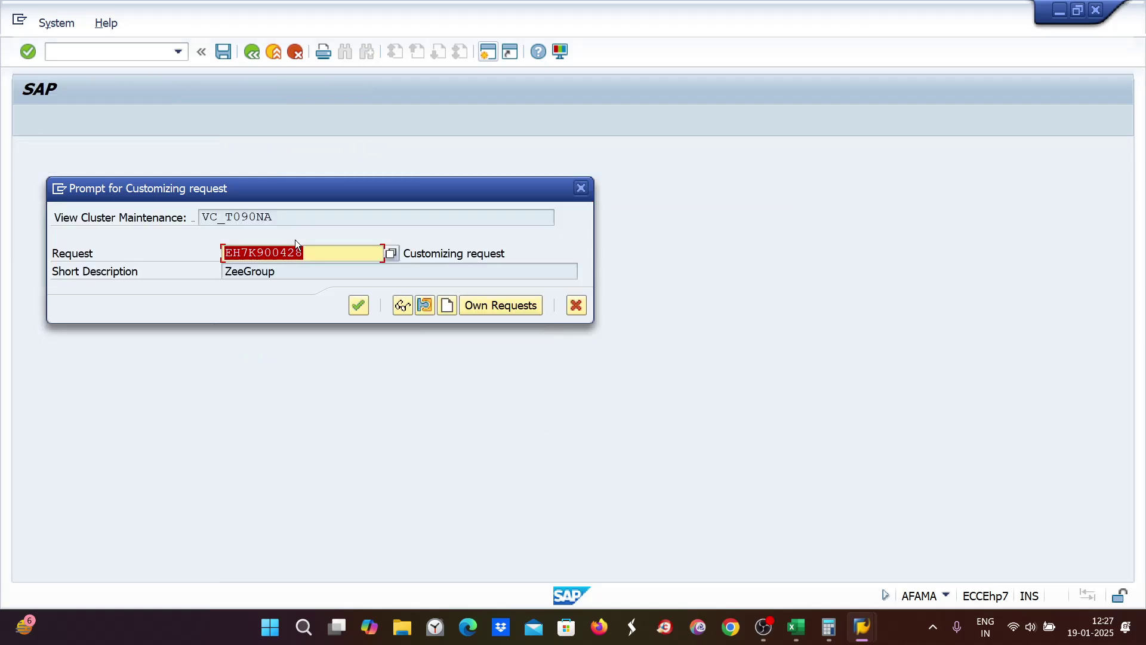
left_click(359, 305)
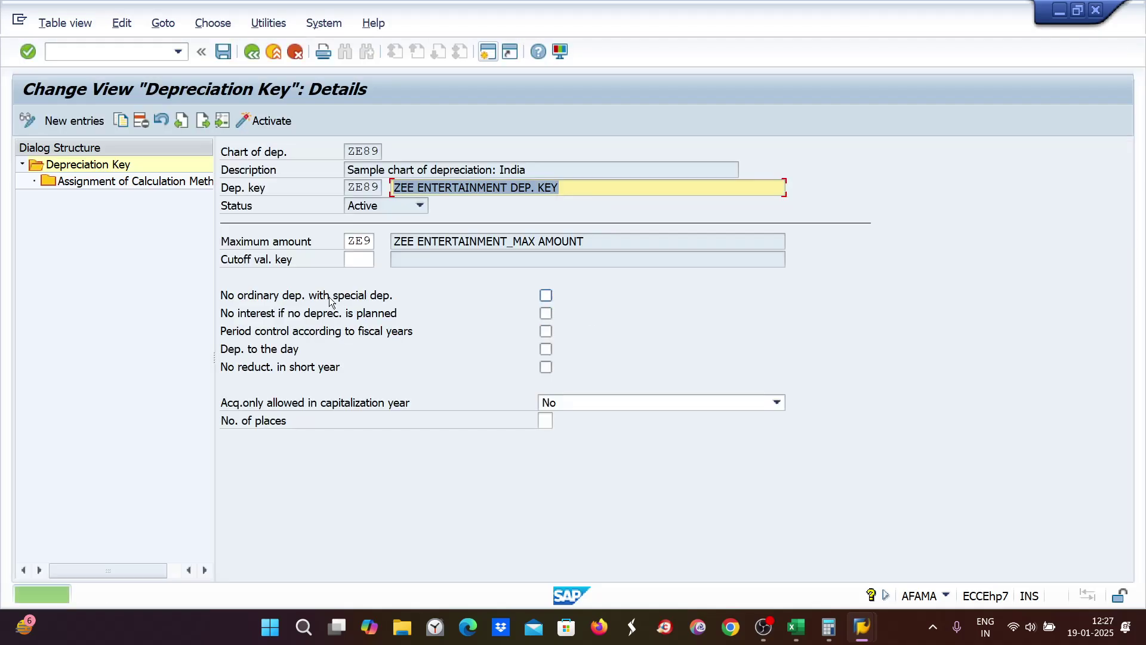
left_click(71, 49)
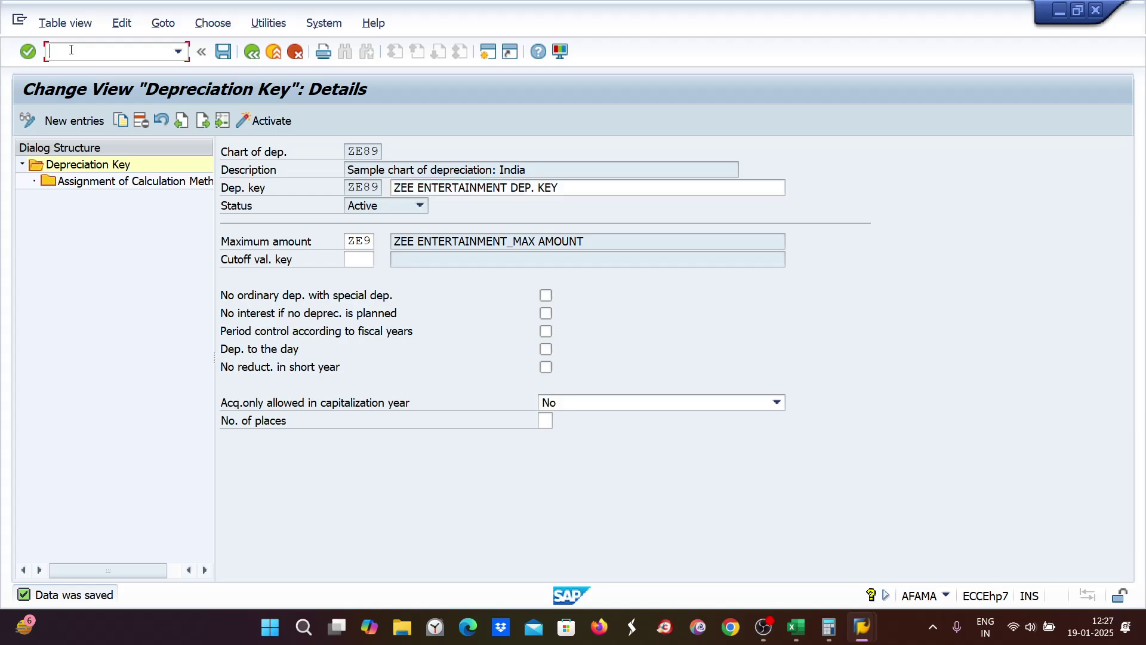
Step: Open asset 1000 in AS02 and save its book depreciation key as 0000
type("/NAS02")
key("Return")
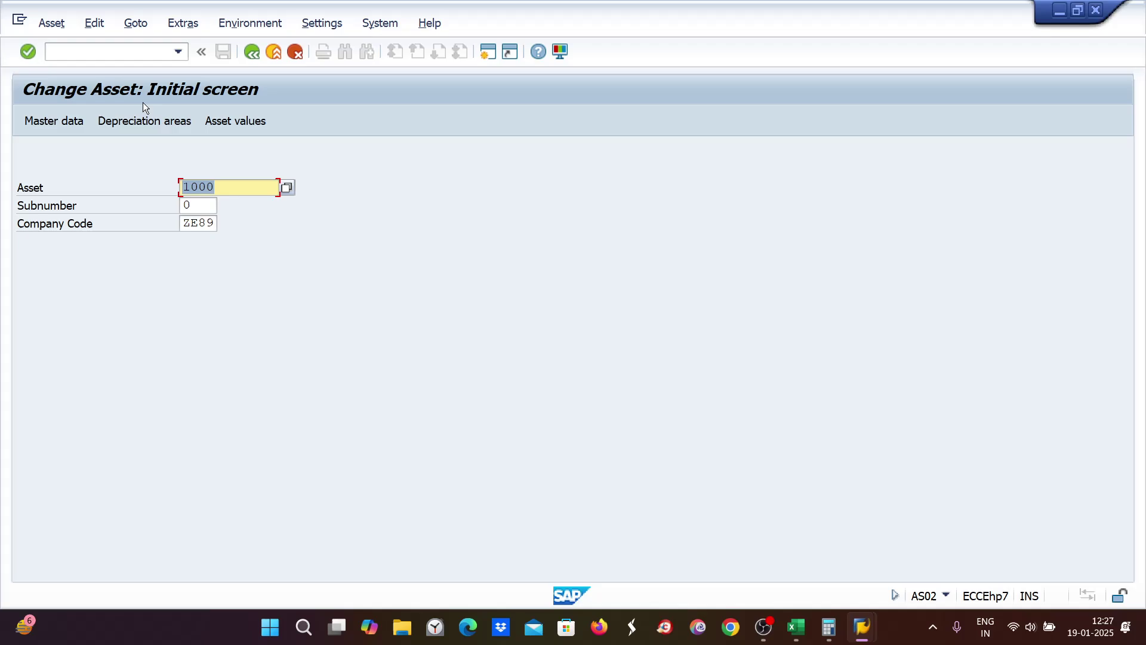
left_click(143, 122)
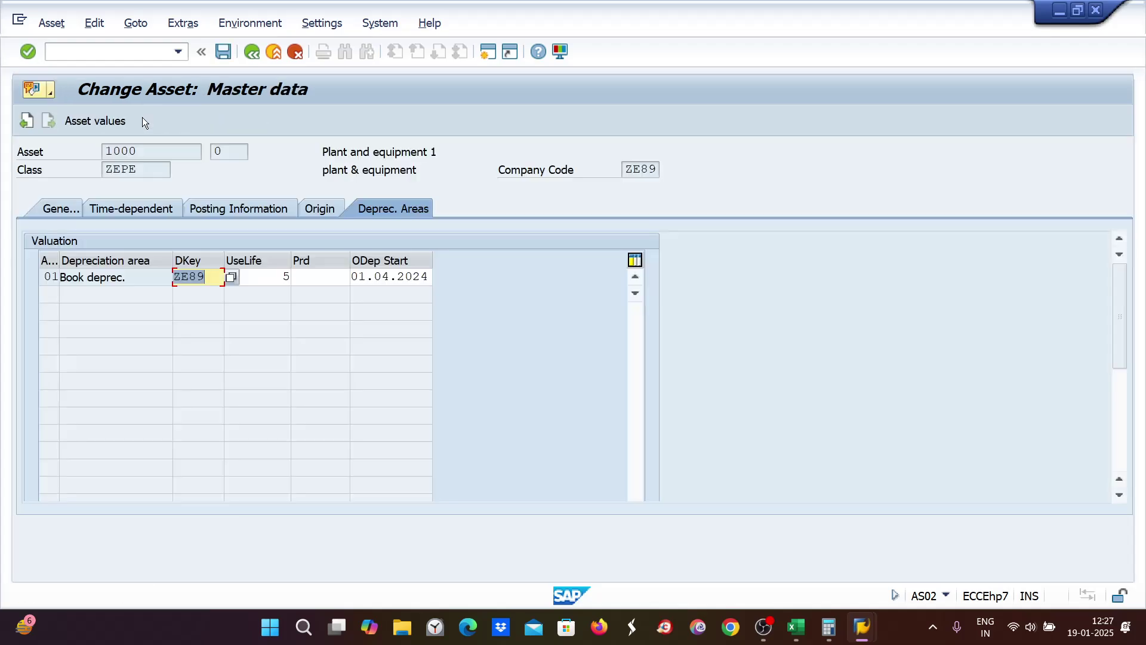
type("0000")
key("Return")
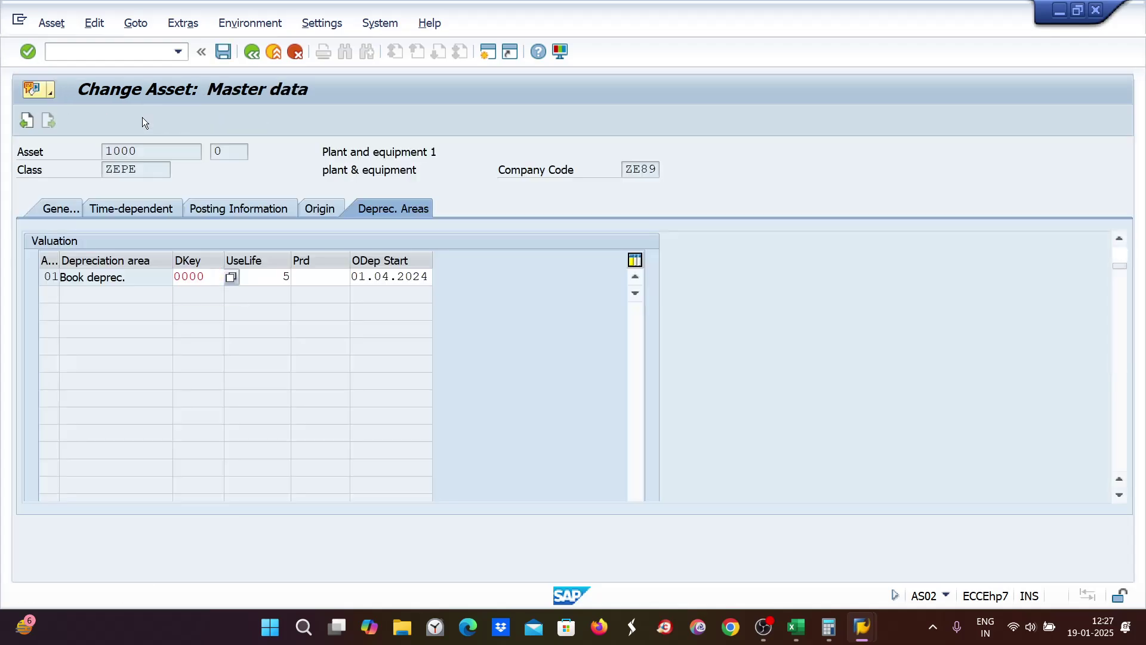
key("ctrl+s")
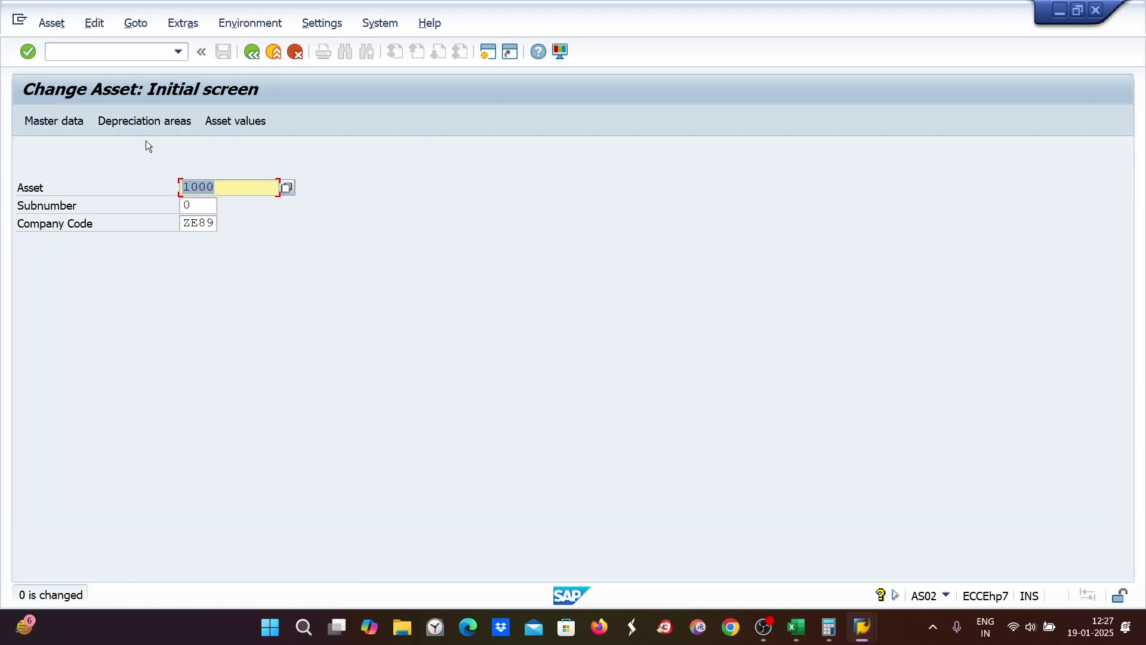
Step: Change asset 1000's book depreciation key to ZE89, accept the warning, and save
left_click(142, 121)
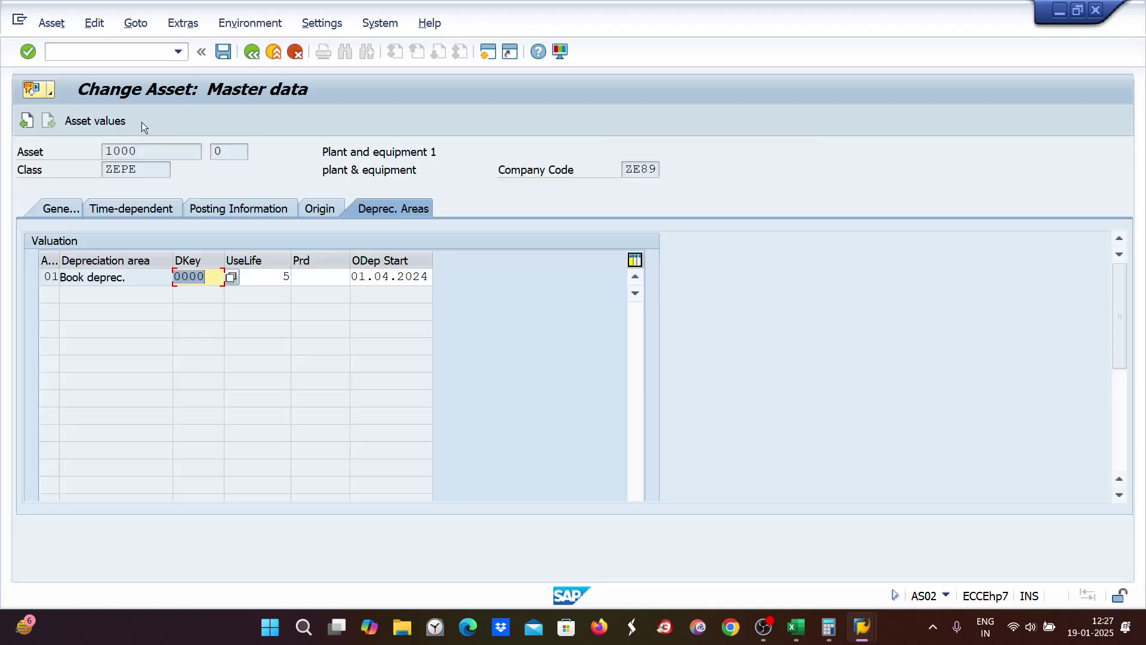
type("ZE")
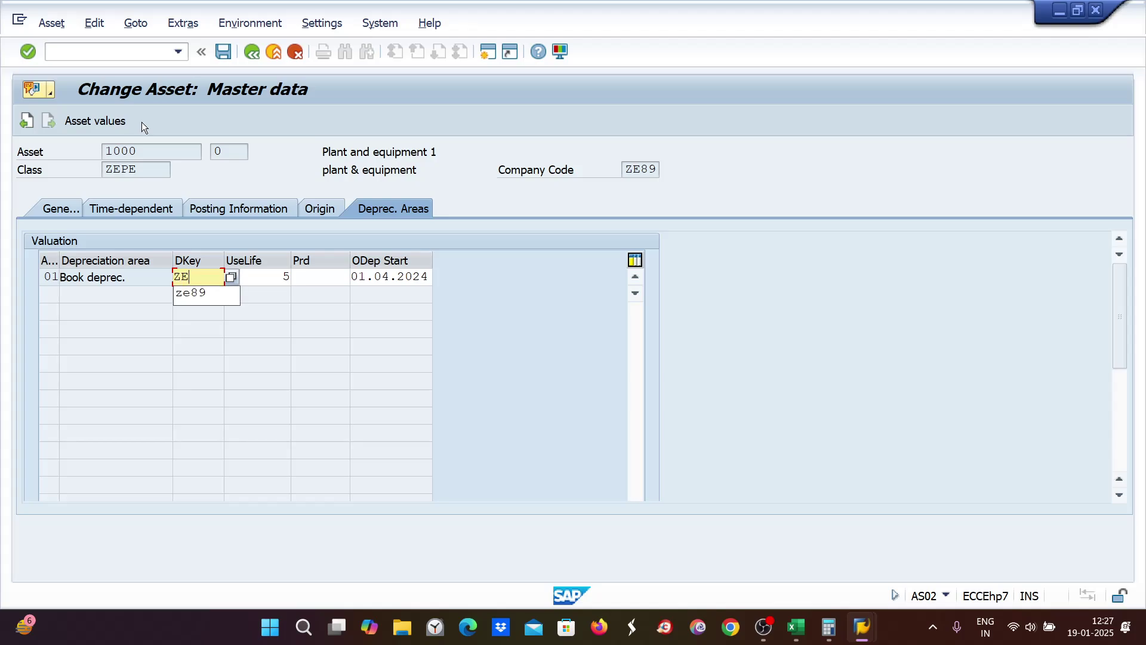
type("89")
key("Return")
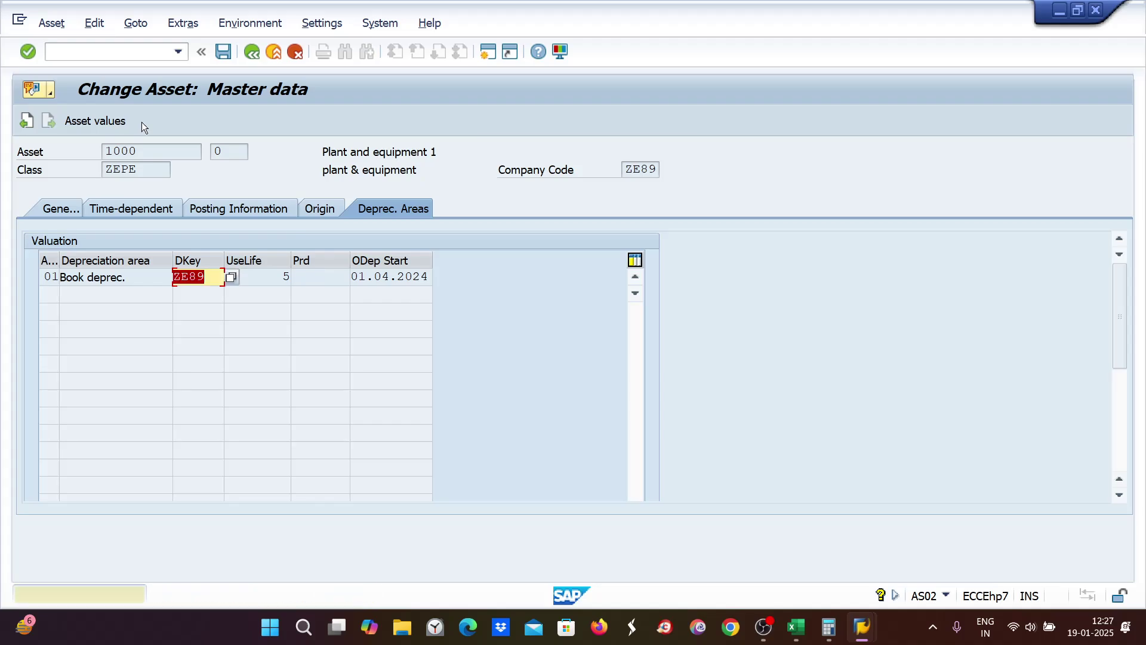
key("Return")
key("ctrl+s")
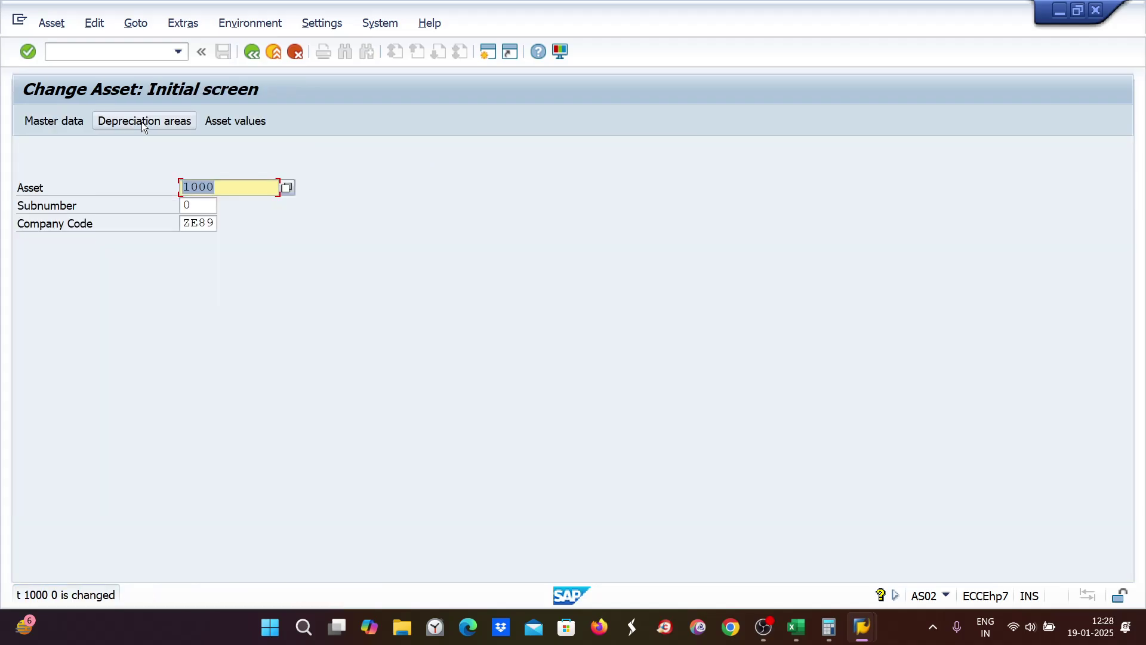
left_click(253, 122)
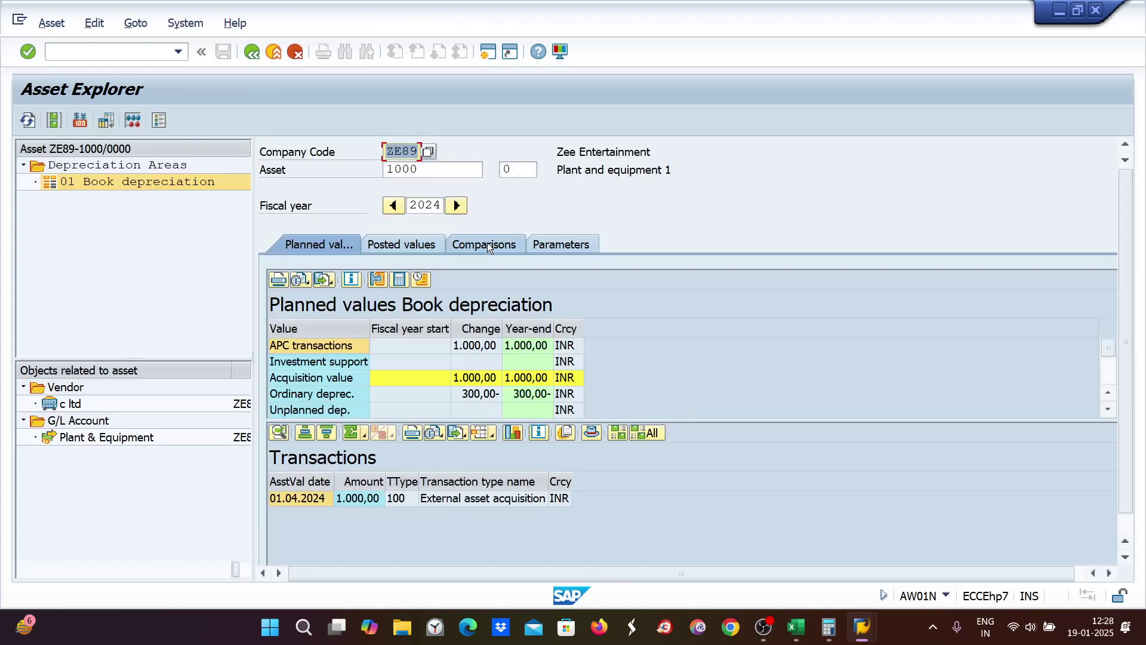
Step: Show asset 1000's 2024–2029 Comparisons, with depreciation capped at 700,00 total
left_click(488, 244)
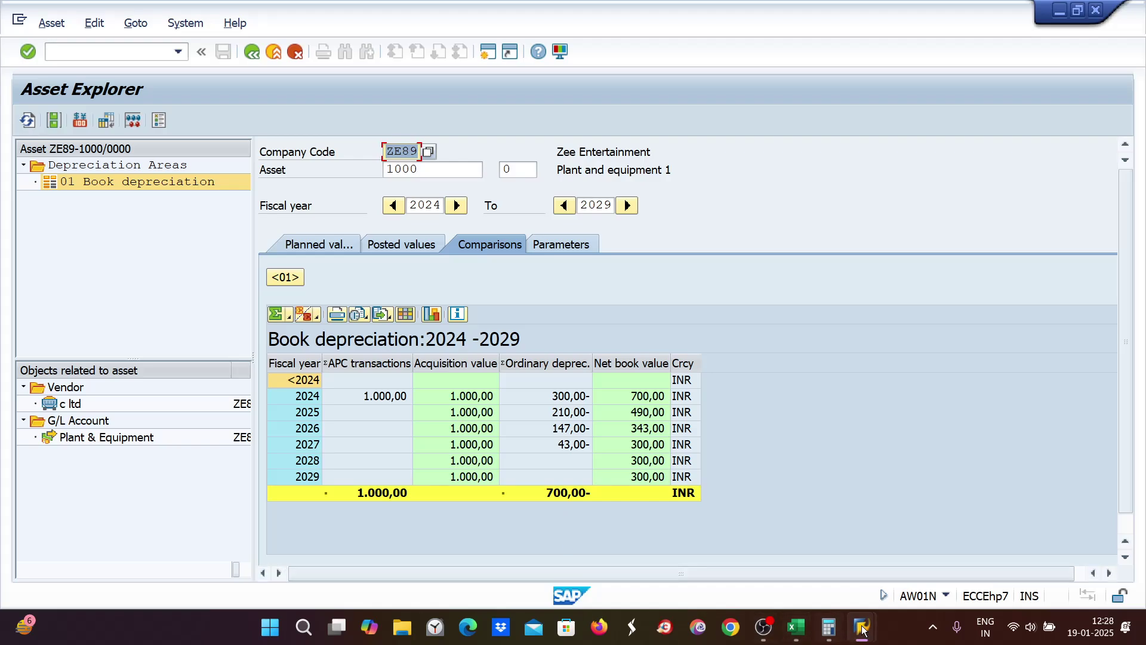
Step: Sum Excel's I4:I8 manual depreciation and record 831.93 in I11, checking against SAP
left_click(796, 627)
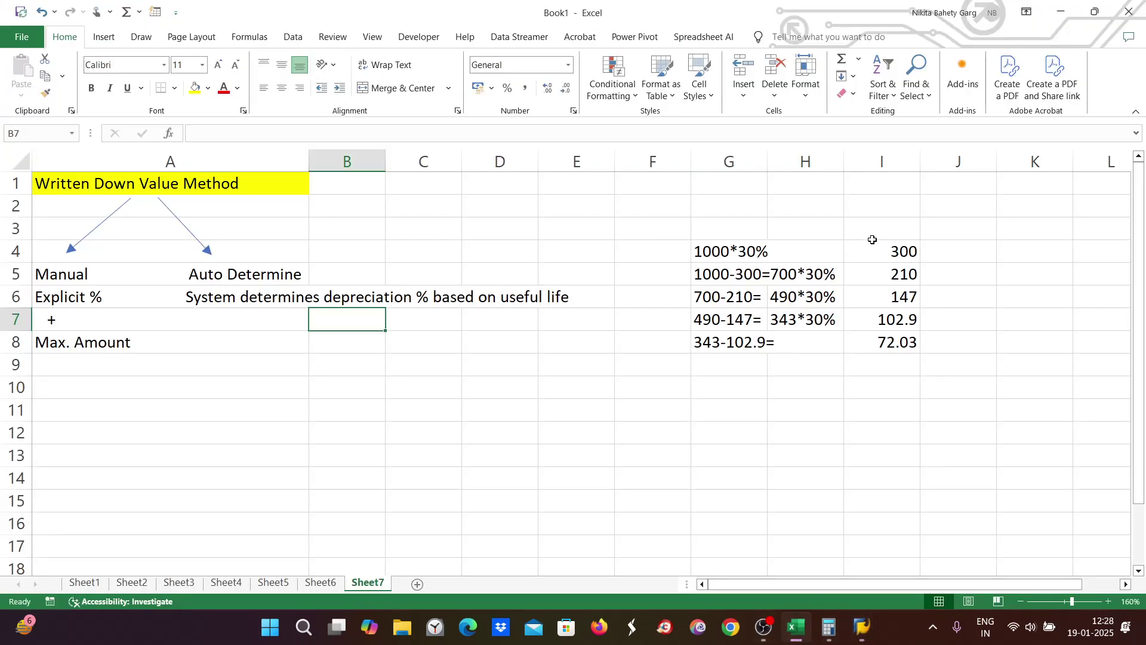
left_click_drag(872, 246, 882, 342)
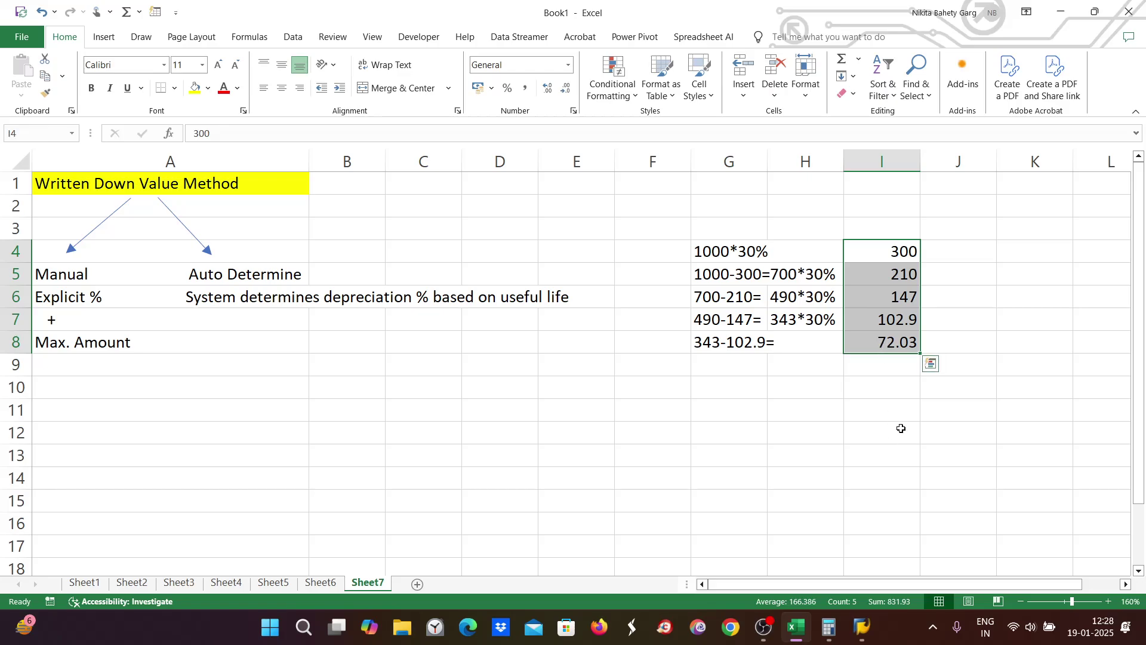
double_click(885, 413)
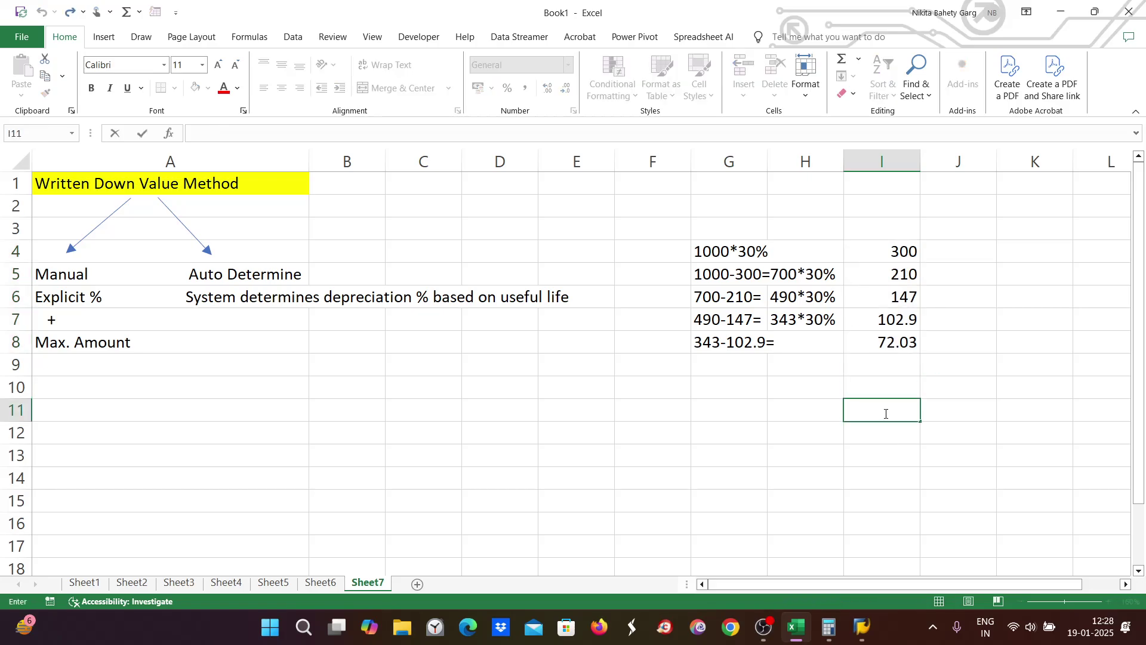
type("831.93")
left_click(933, 444)
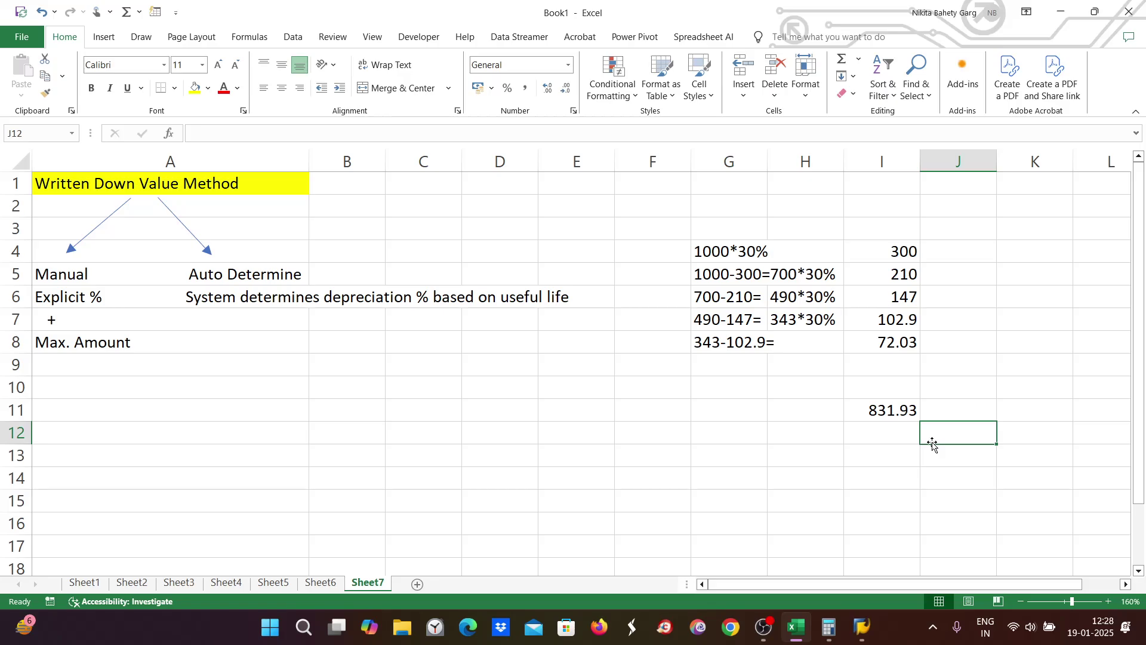
key("alt+Tab")
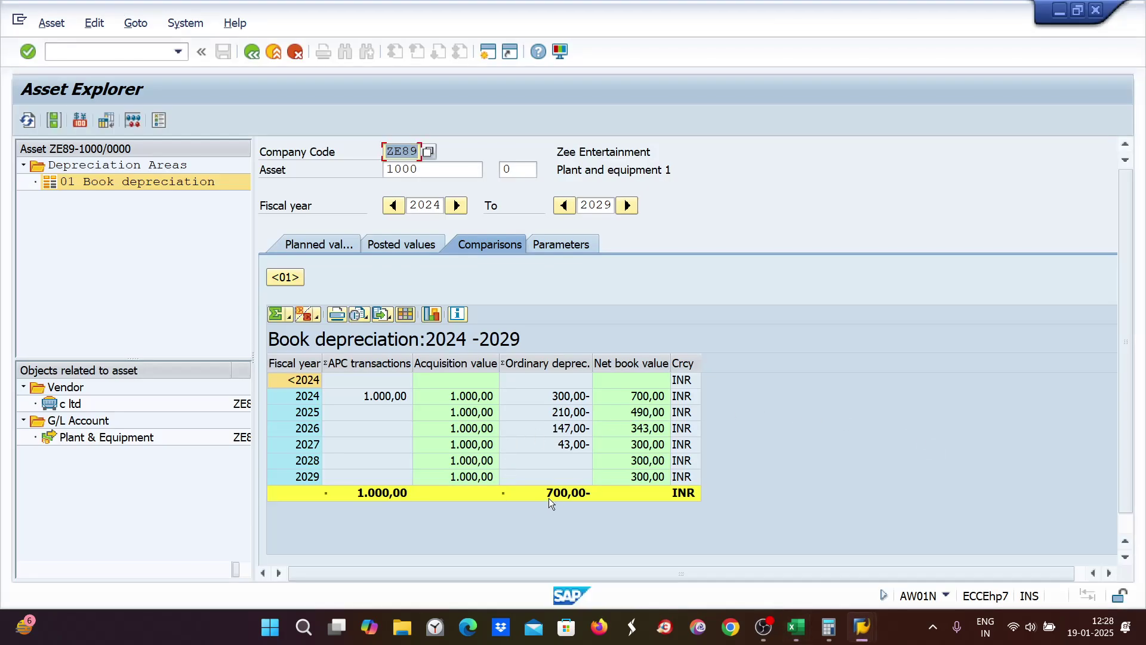
key("alt+Tab")
key("alt+Tab")
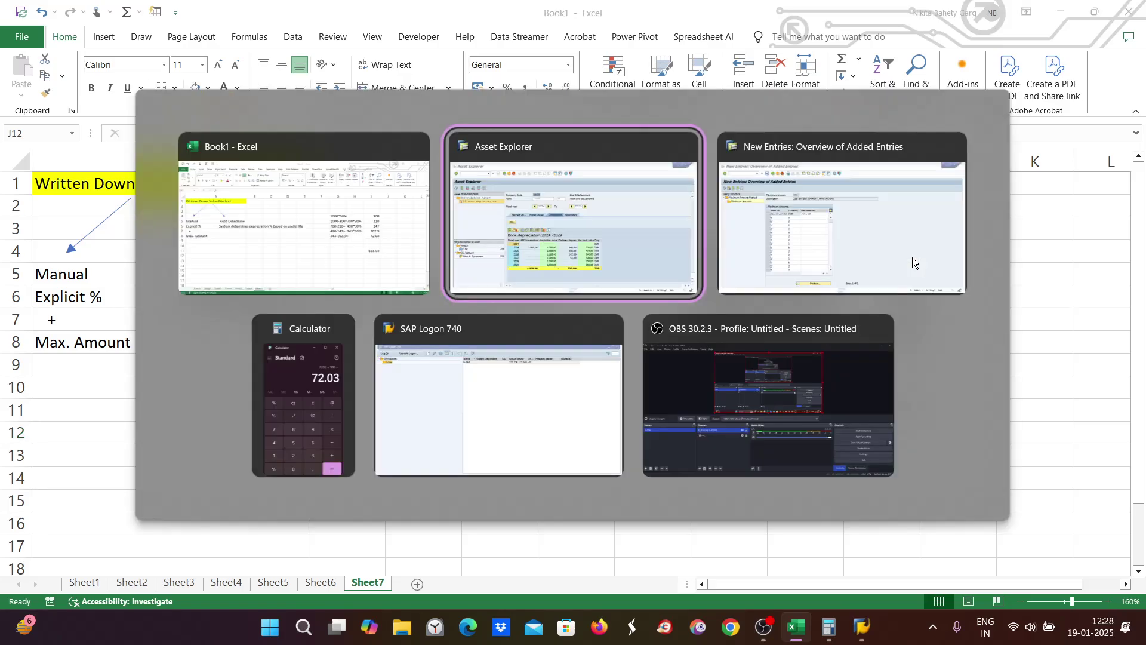
key("alt+Tab")
key("alt+Tab")
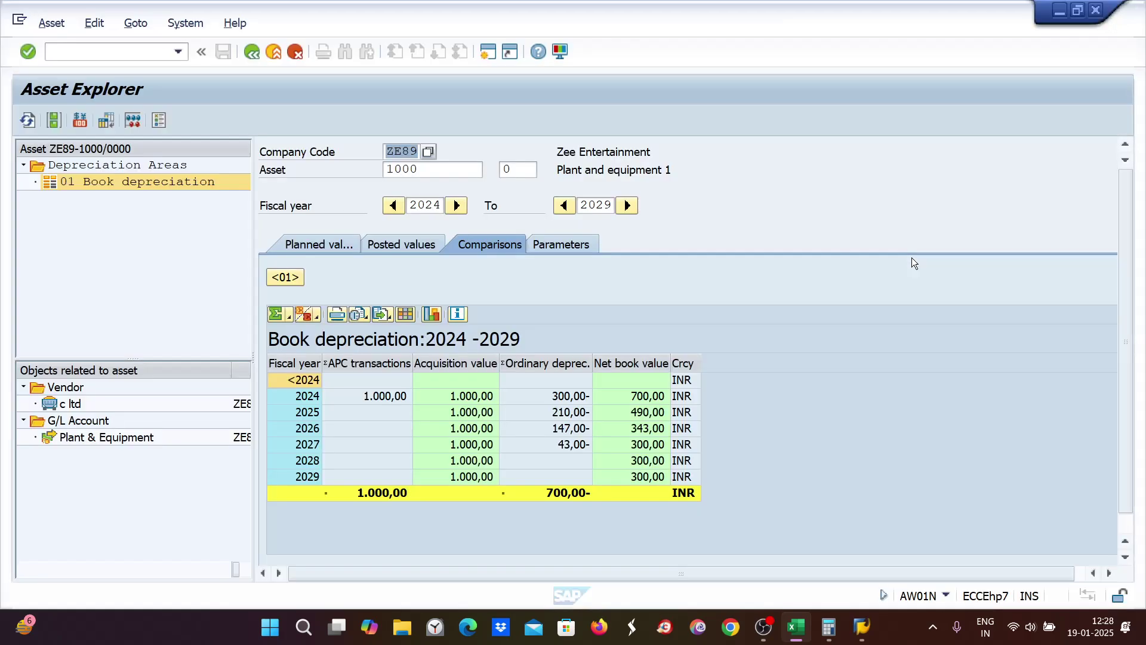
key("alt+Tab")
Step: Copy 300, 210 and 147 from I4:I6 into J4:J6 and enter 657 in J11
left_click(896, 251)
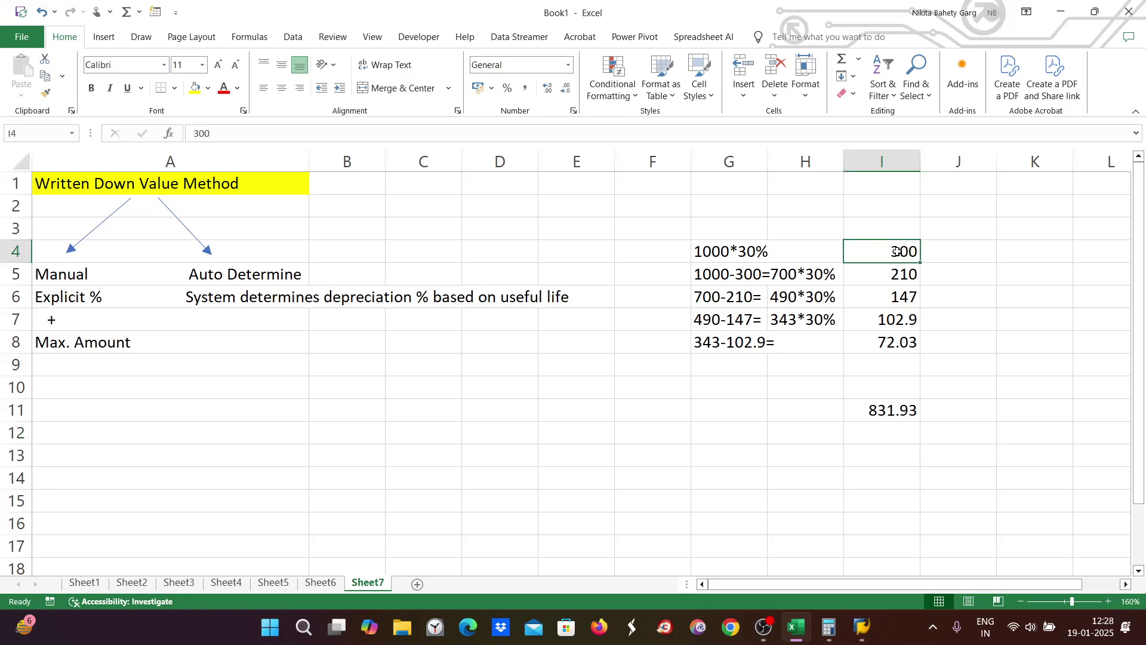
left_click_drag(896, 251, 899, 297)
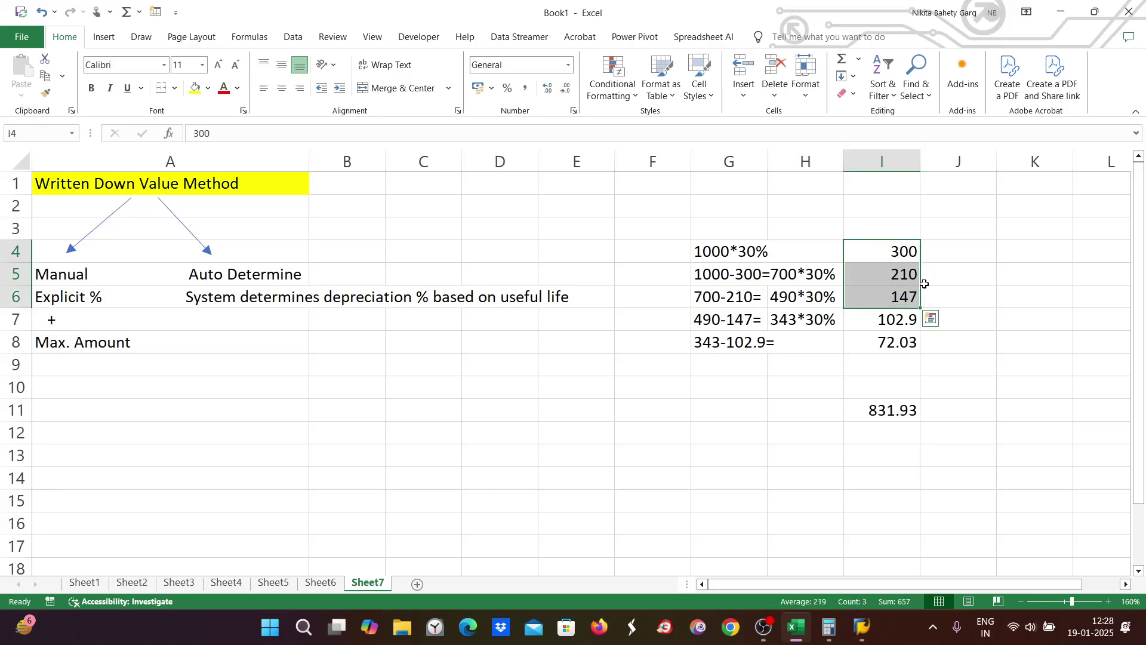
left_click(949, 249)
left_click_drag(892, 249, 895, 296)
key("ctrl+c")
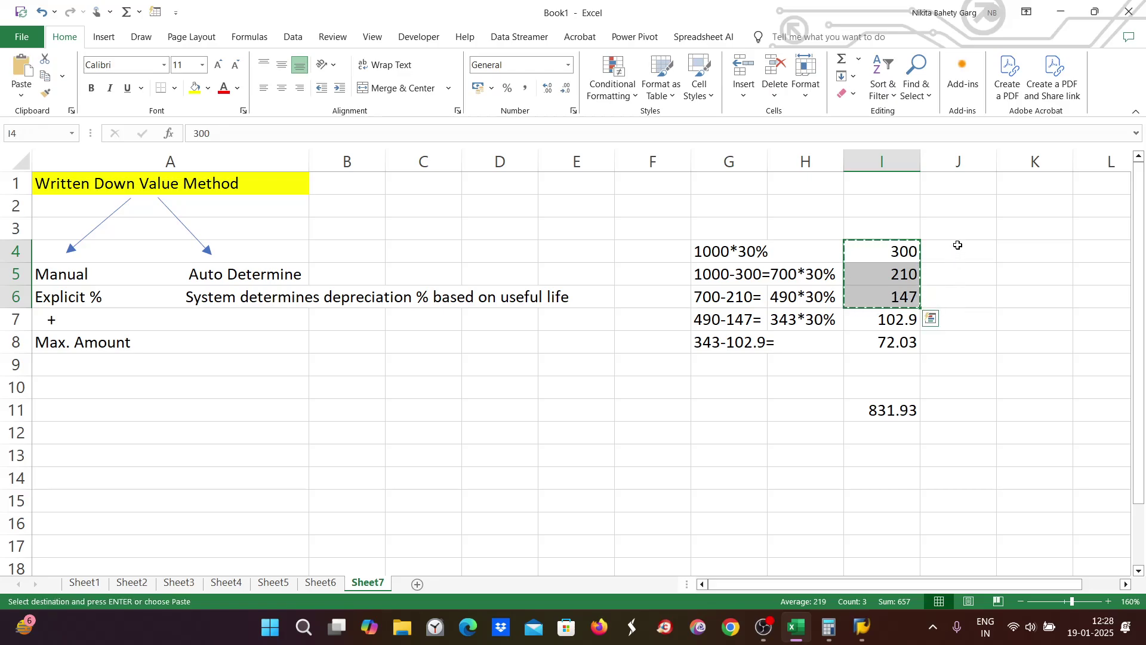
left_click_drag(958, 246, 956, 302)
key("ctrl+v")
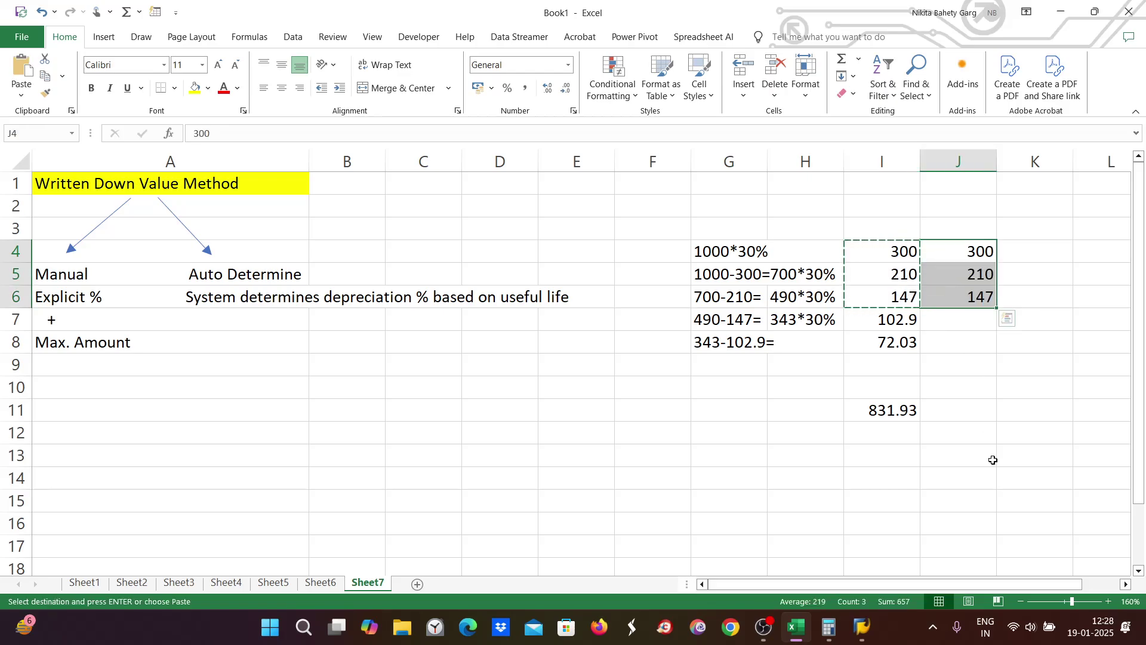
left_click(972, 406)
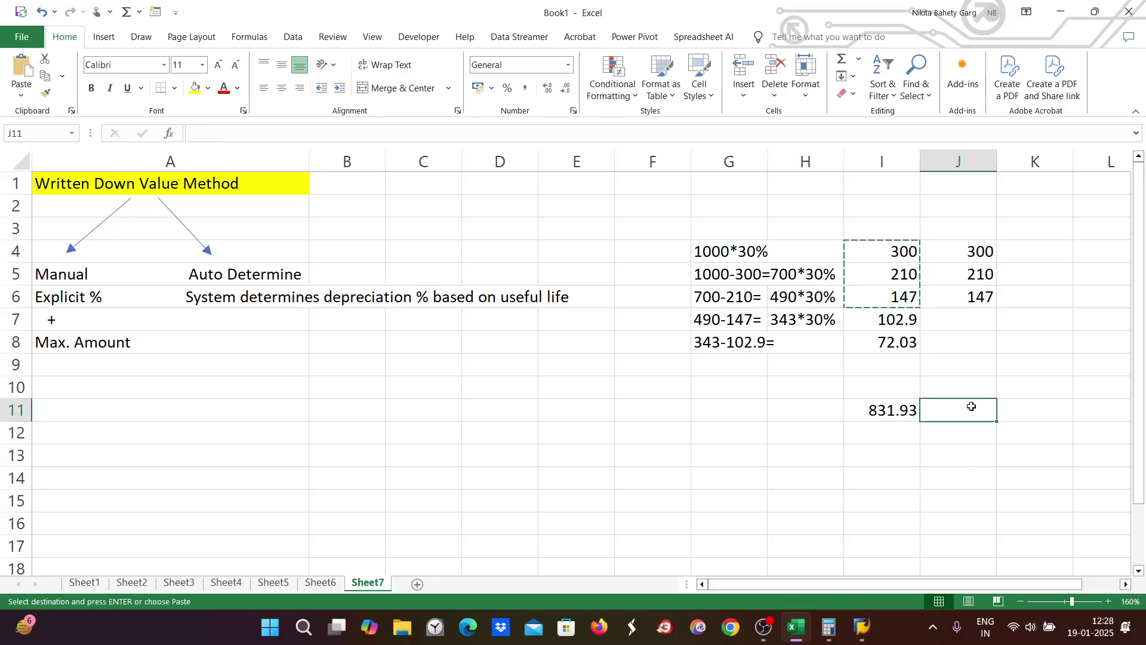
type("657")
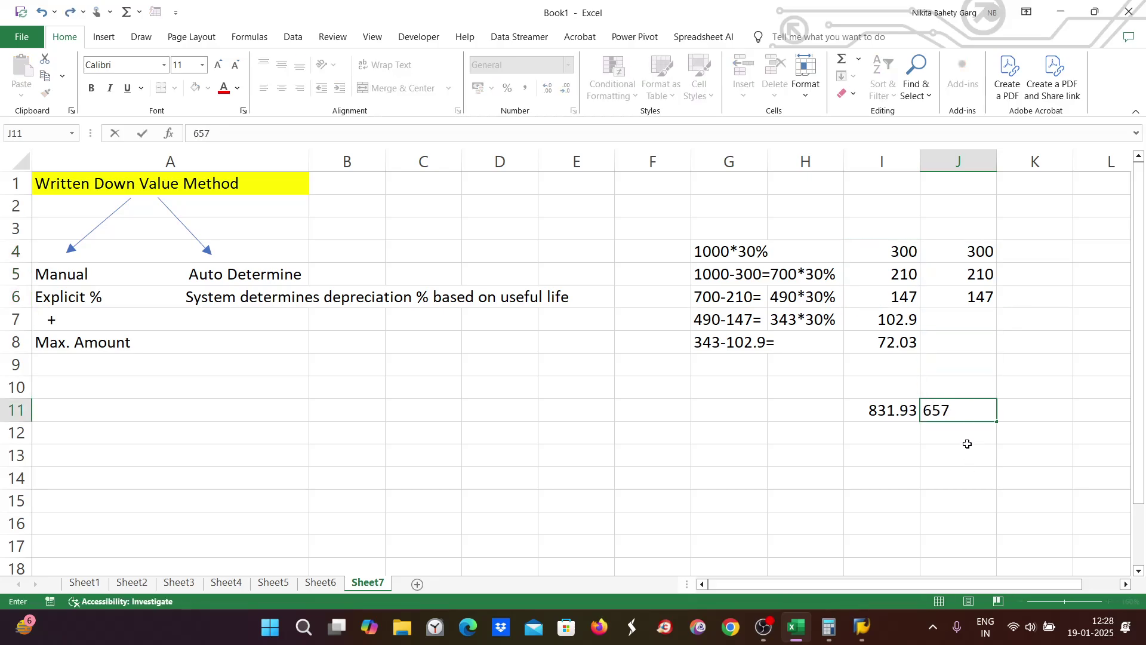
left_click(960, 451)
left_click(980, 435)
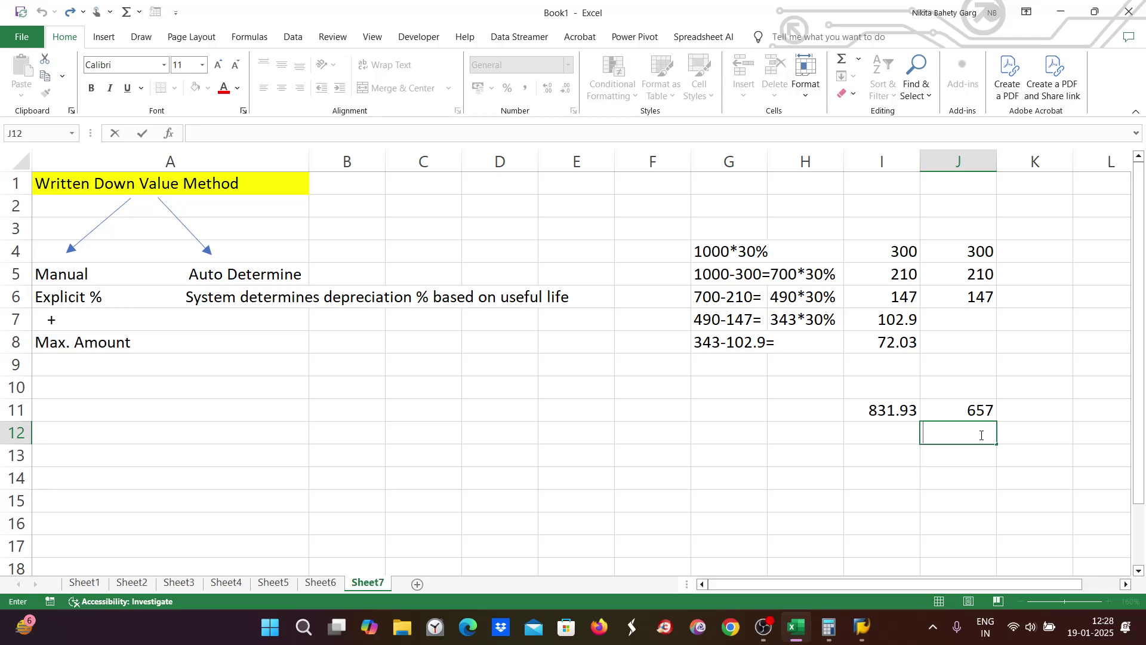
Step: Enter 43 in J12 and a bold 700 total in J13
type("43")
key("Return")
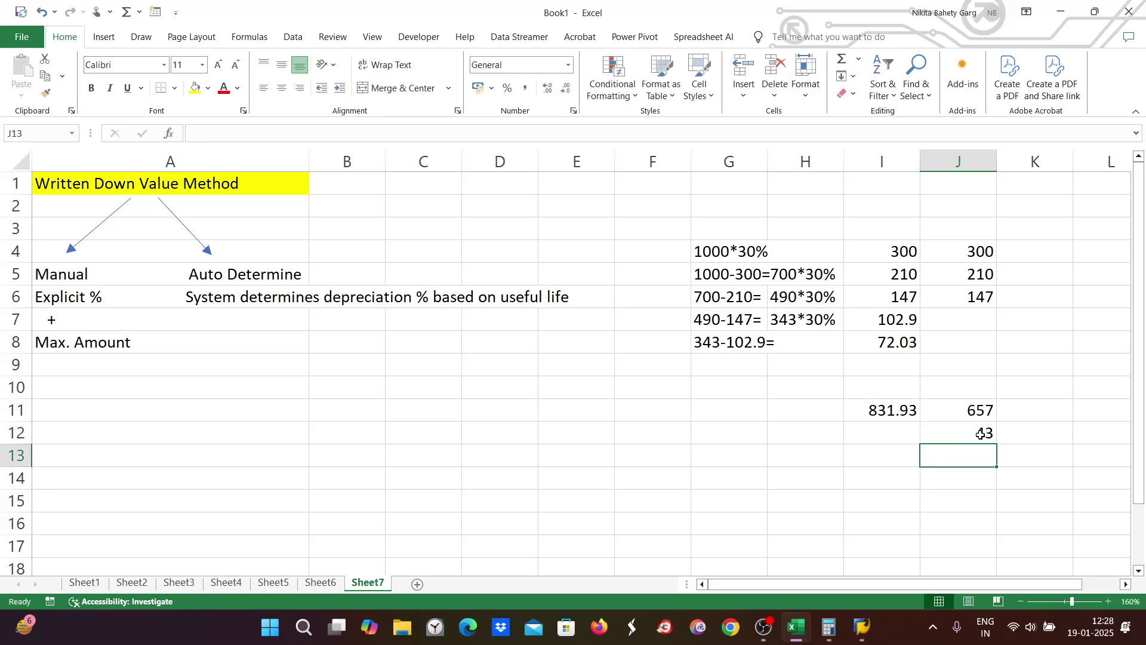
left_click_drag(977, 388, 979, 434)
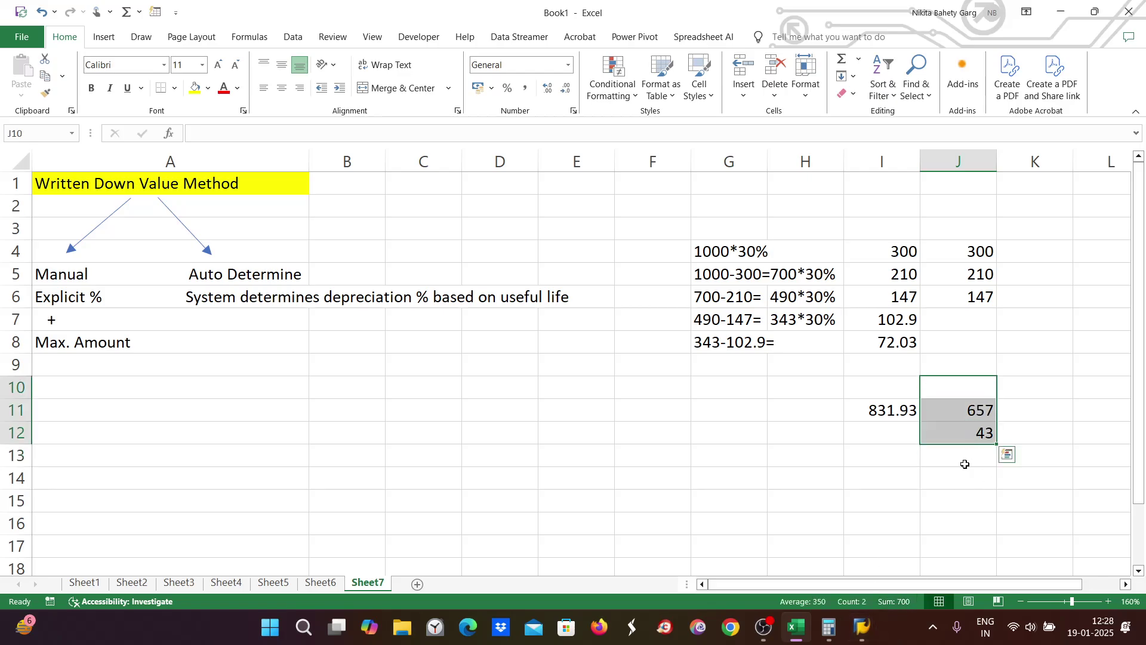
left_click(967, 458)
double_click(967, 459)
type("700")
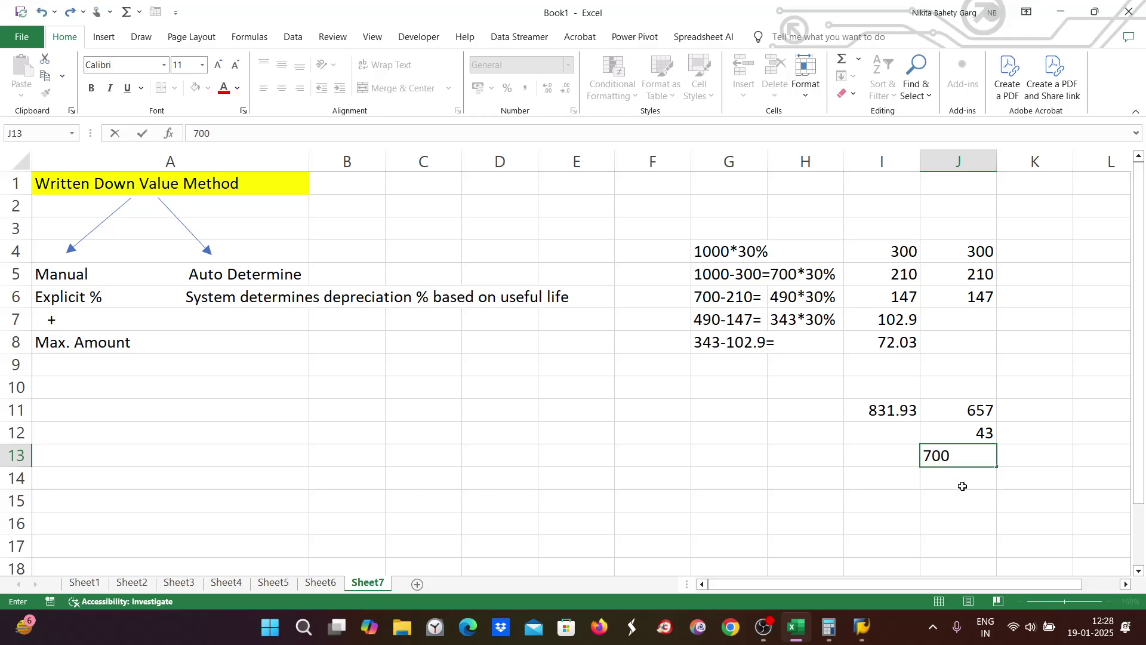
left_click(963, 523)
left_click(974, 455)
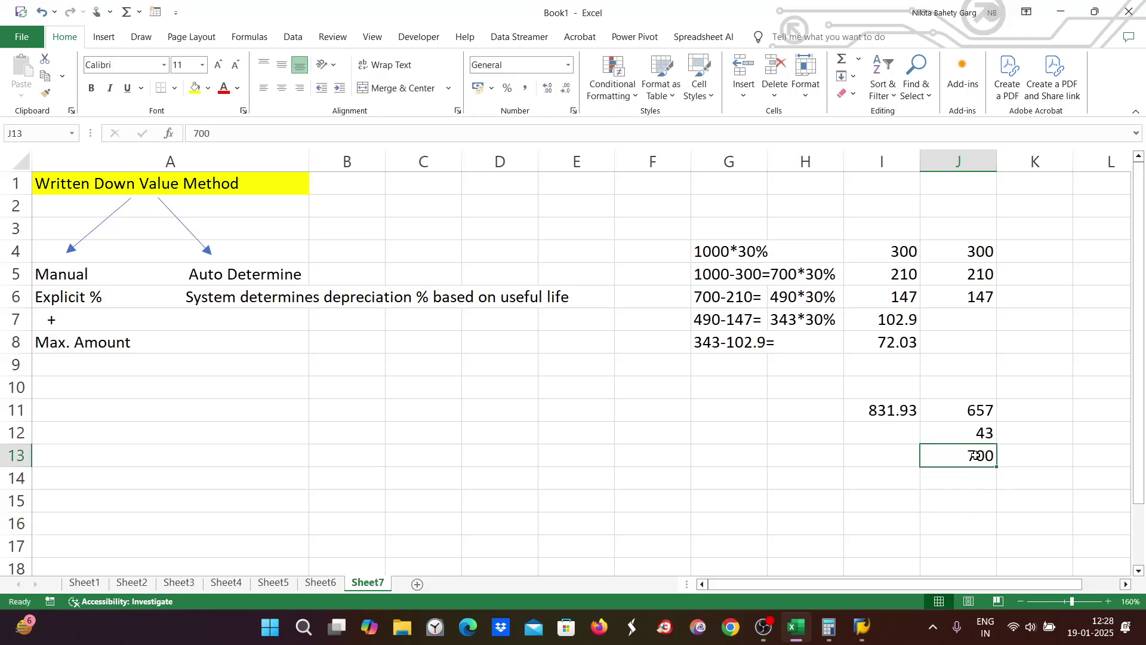
left_click(93, 88)
Step: Enter 43 in J7 per SAP's 2027 amount, then begin a note in B5
double_click(980, 320)
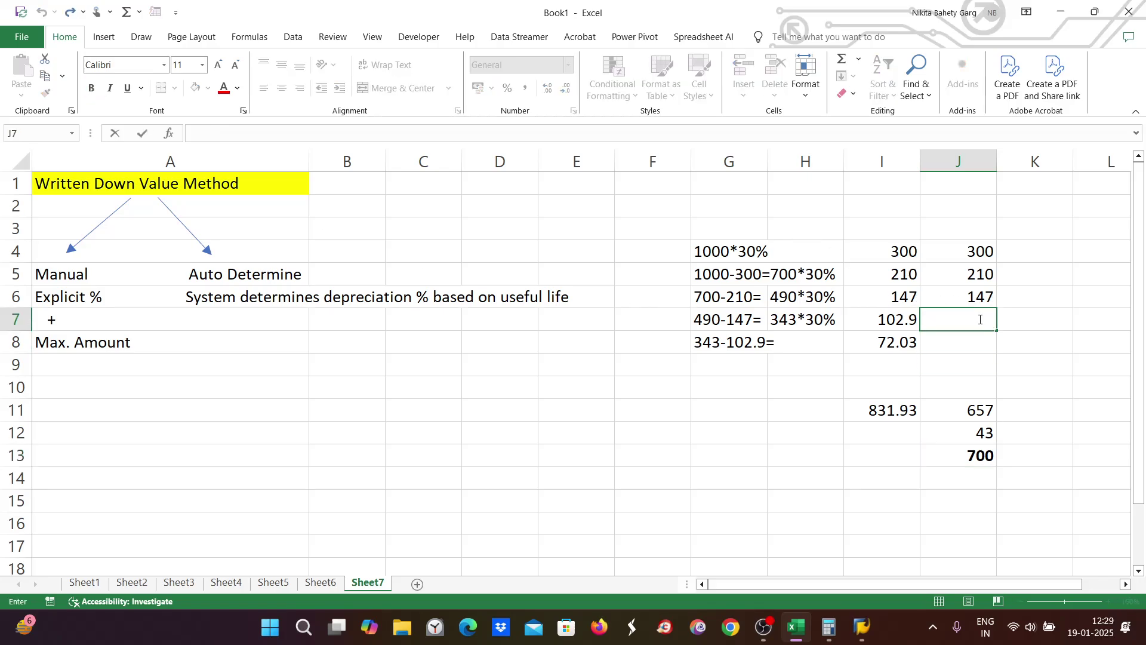
type("43")
key("alt+Tab")
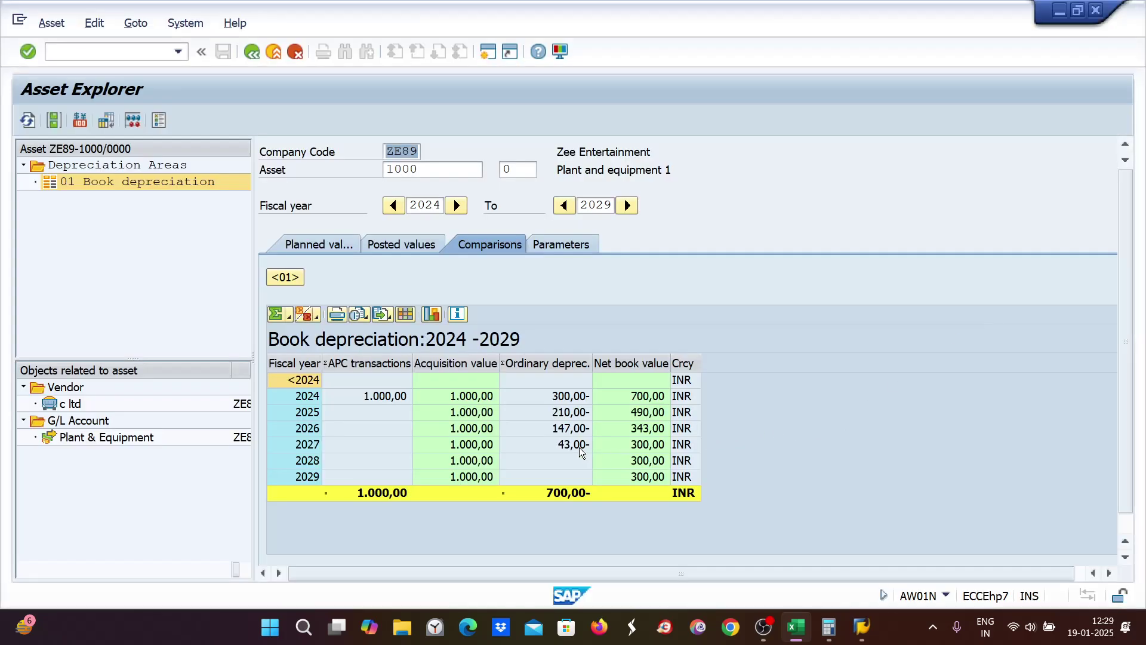
key("alt+Tab")
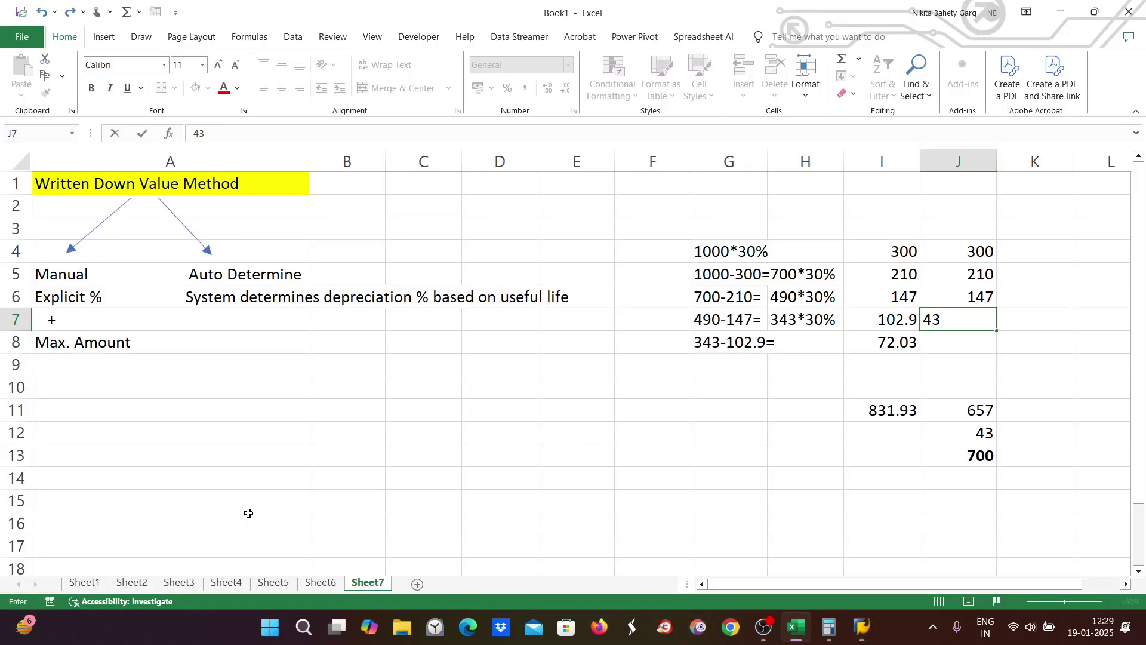
left_click(64, 342)
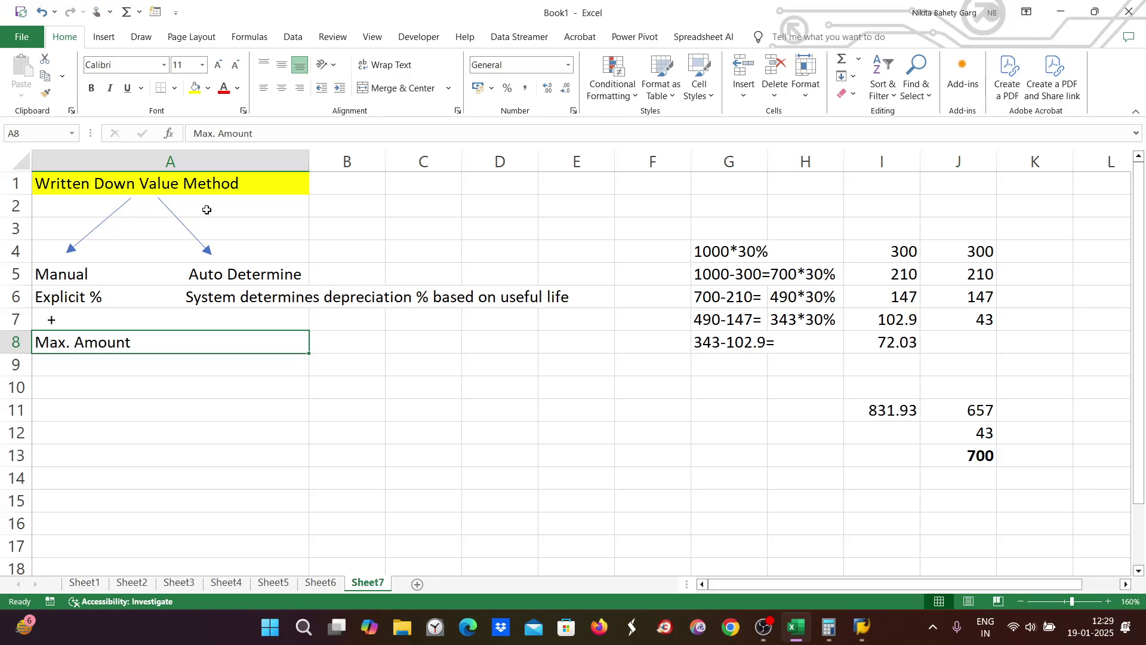
left_click(228, 274)
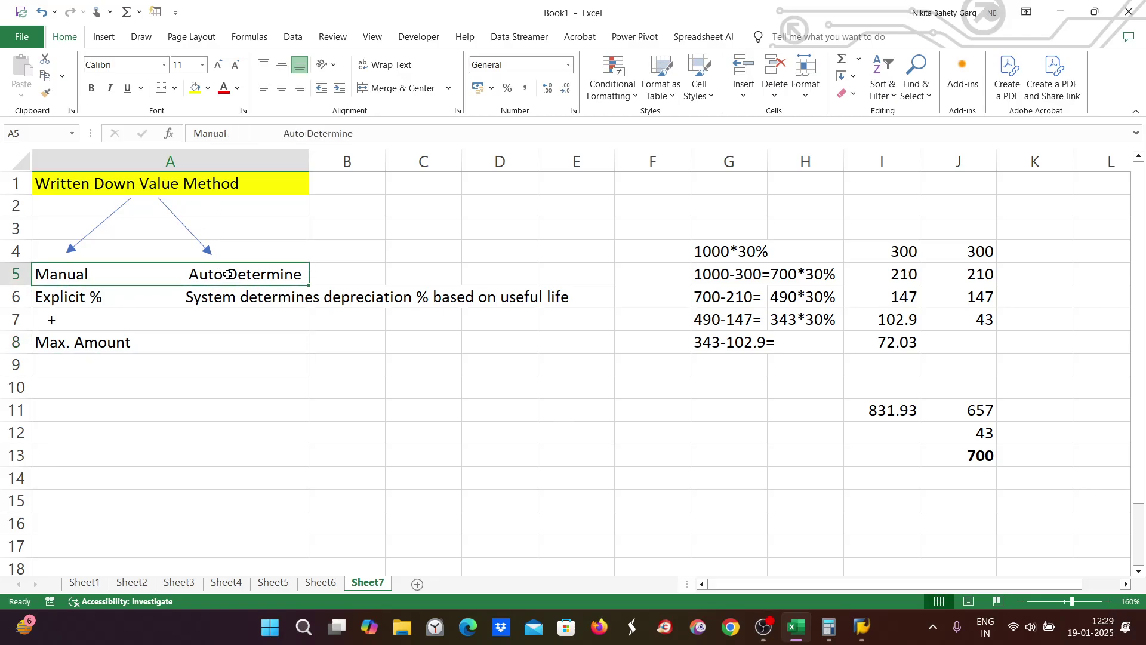
double_click(351, 272)
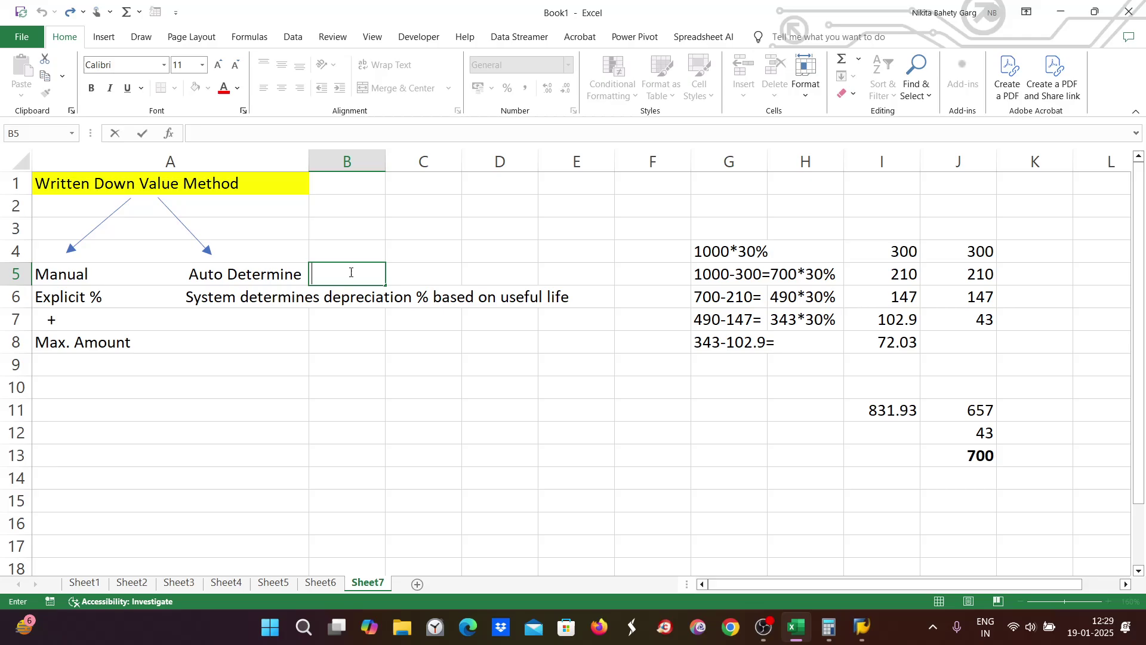
Step: Note '5YRS. 100/5=20%' in cell B5, then return to the SAP New Entries window
type("5YRS. 100/5")
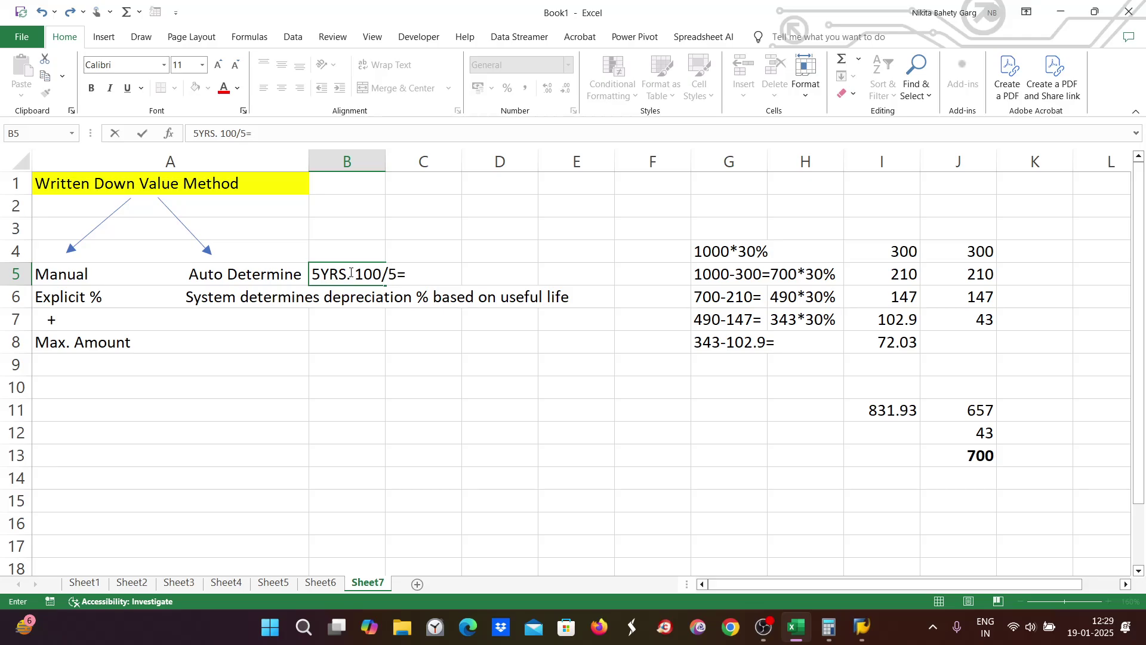
type("=20%")
mouse_move(862, 627)
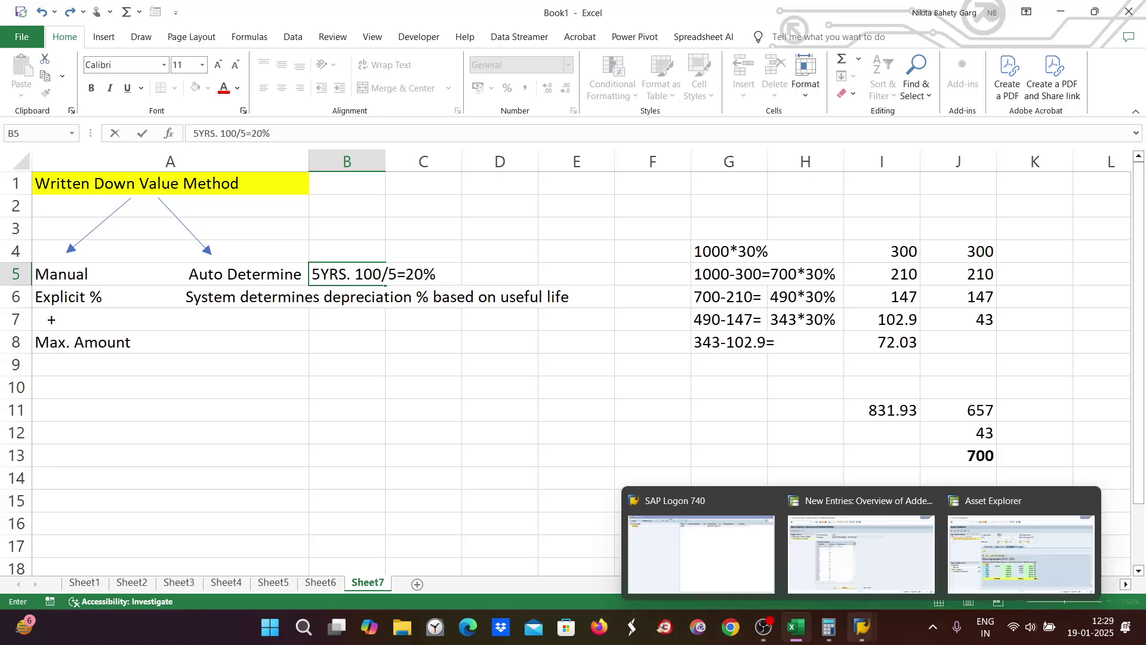
left_click(858, 578)
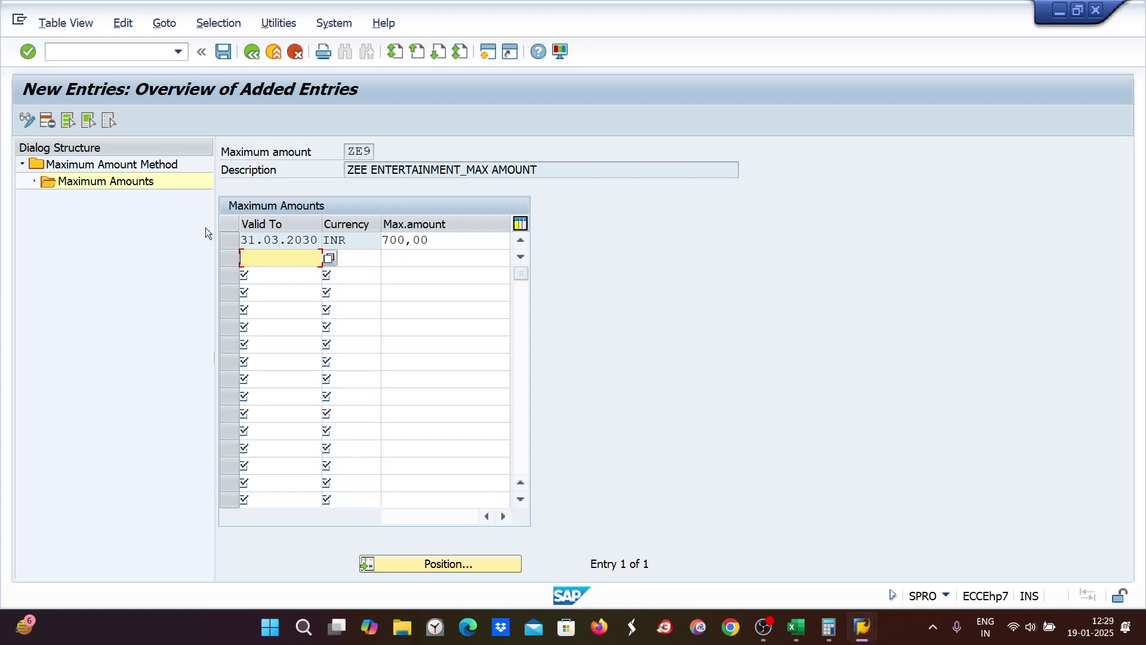
mouse_move(859, 632)
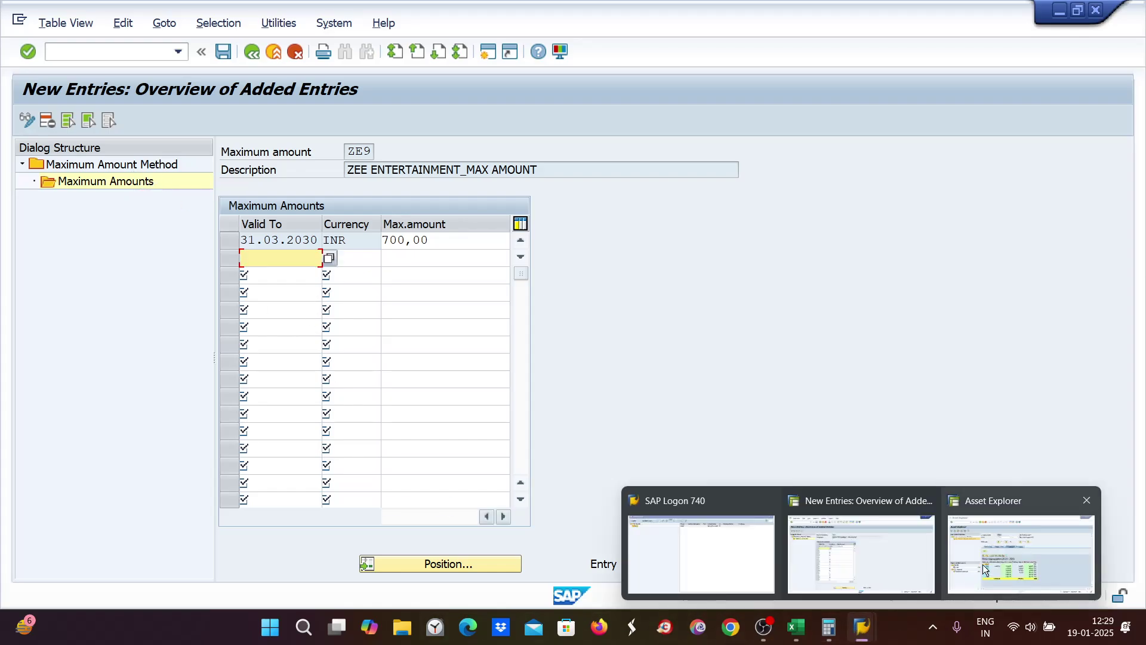
mouse_move(983, 563)
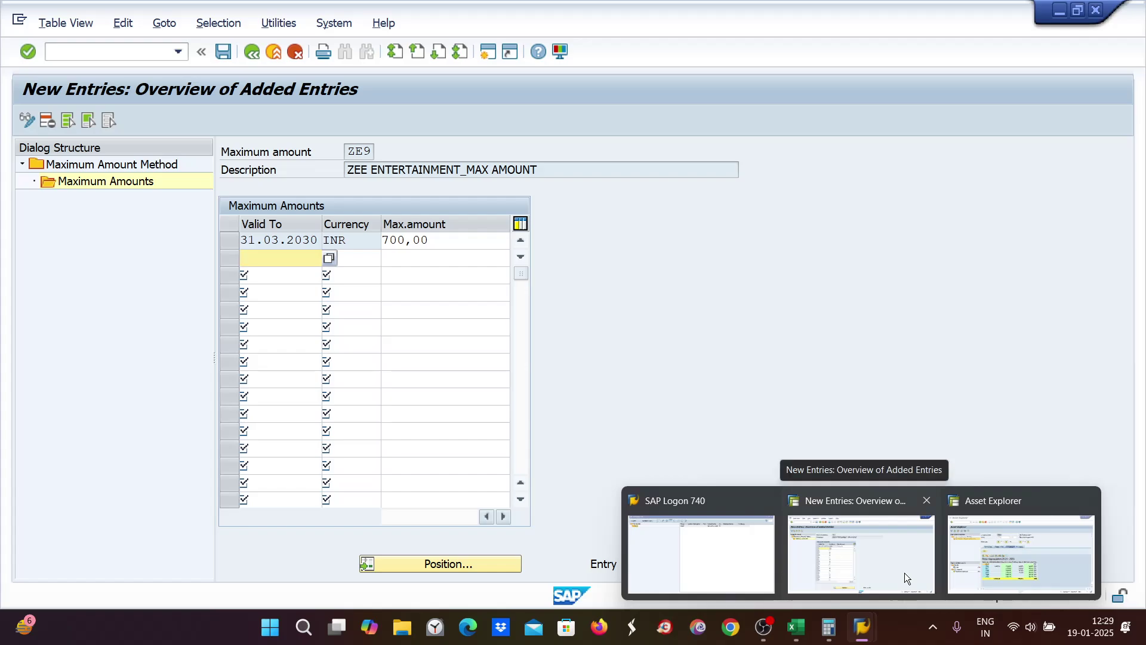
Step: Review the Book deprec. area details in asset 1000's depreciation areas
left_click(955, 567)
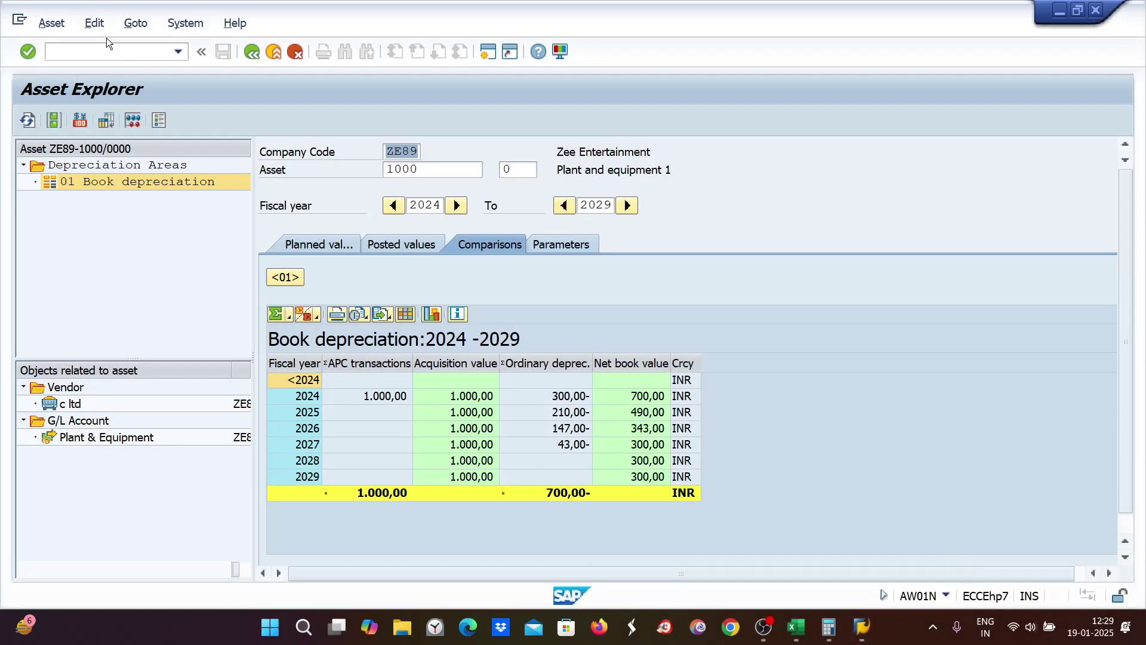
left_click(252, 52)
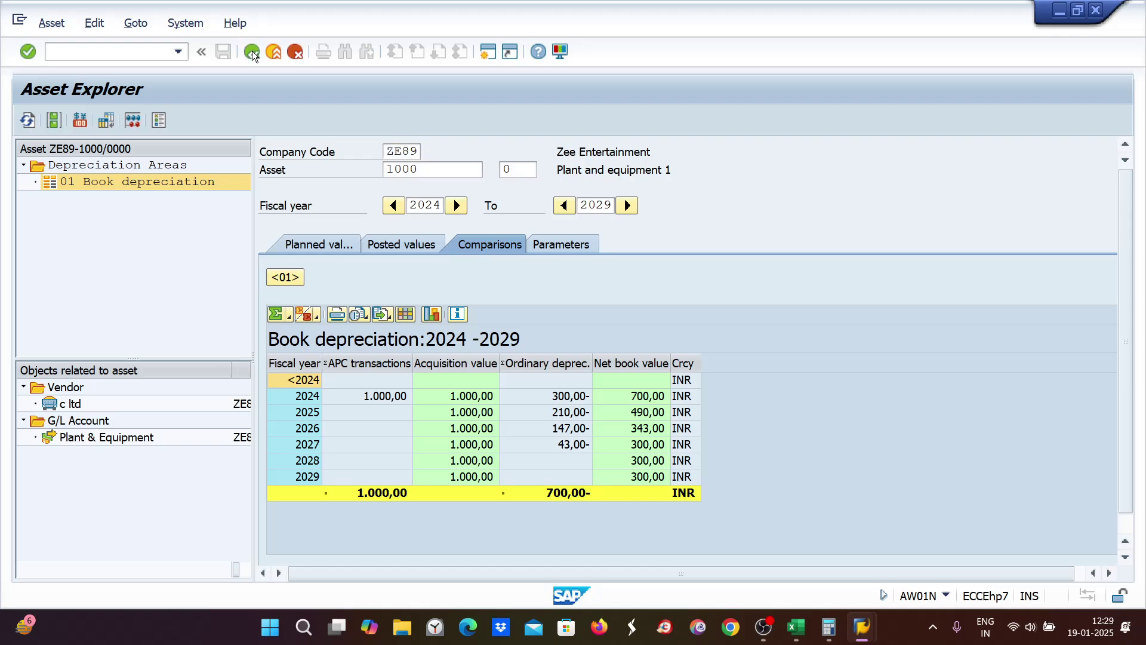
left_click(141, 119)
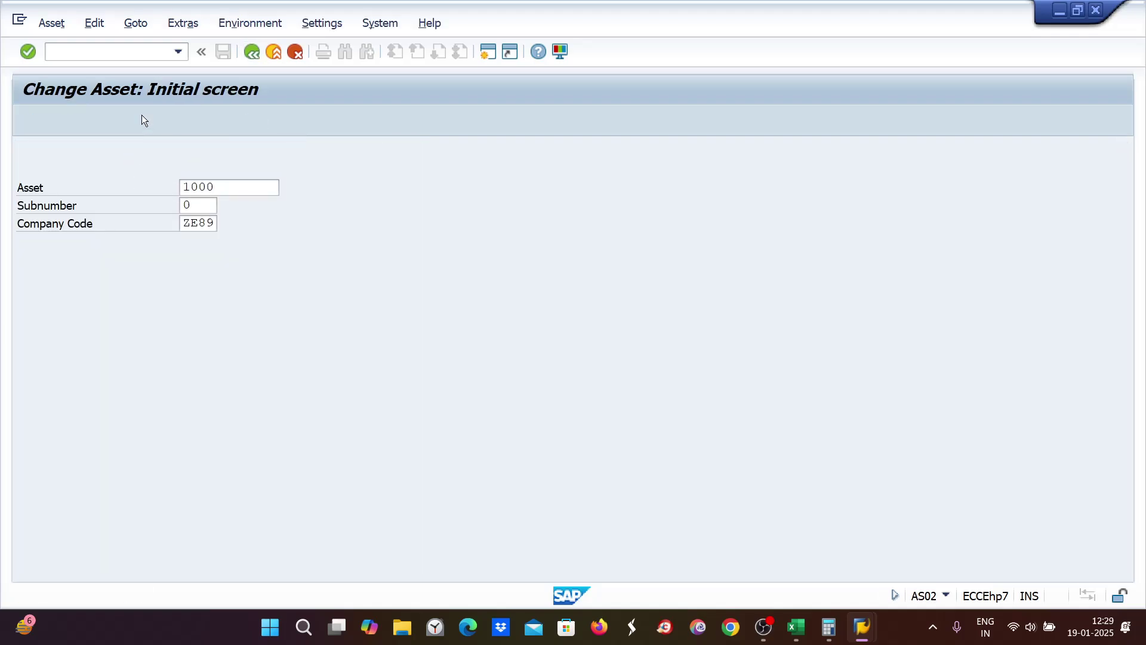
double_click(118, 284)
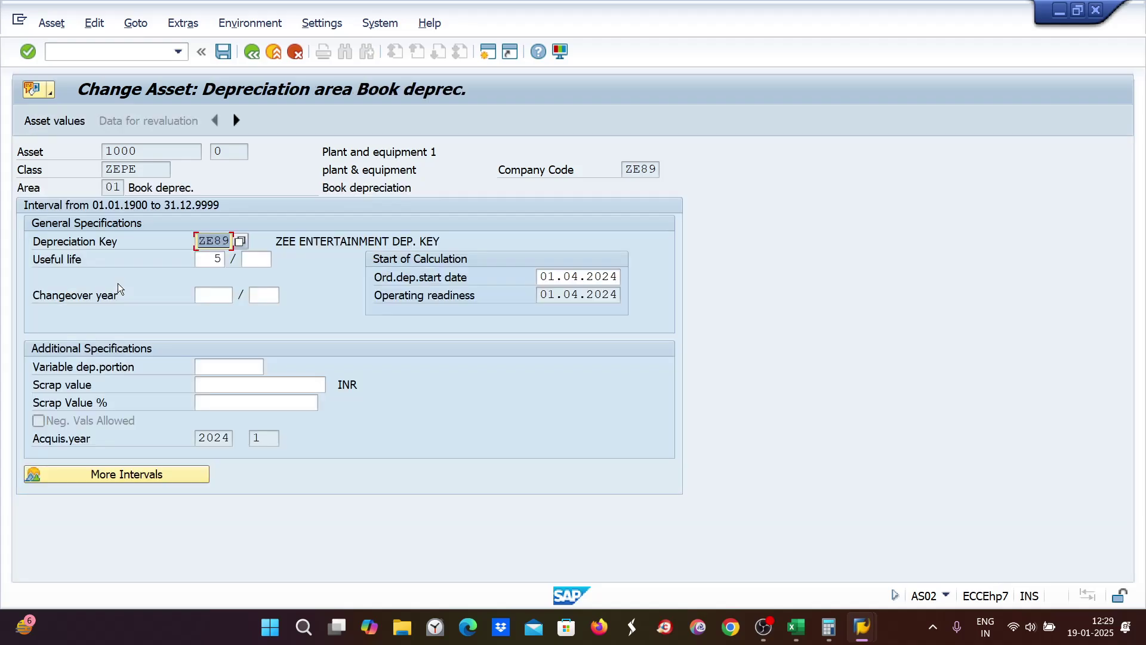
Step: Run /NAFAMA to open the depreciation key overview for chart ZE89
left_click(81, 56)
type("/NAFA")
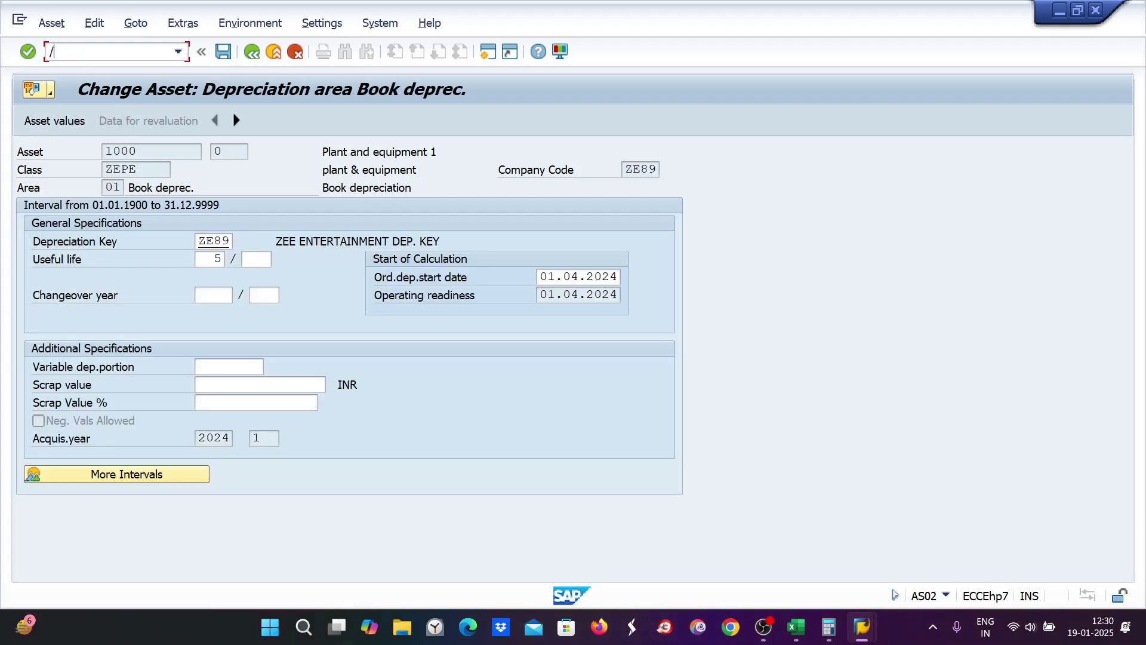
type("MA")
key("Return")
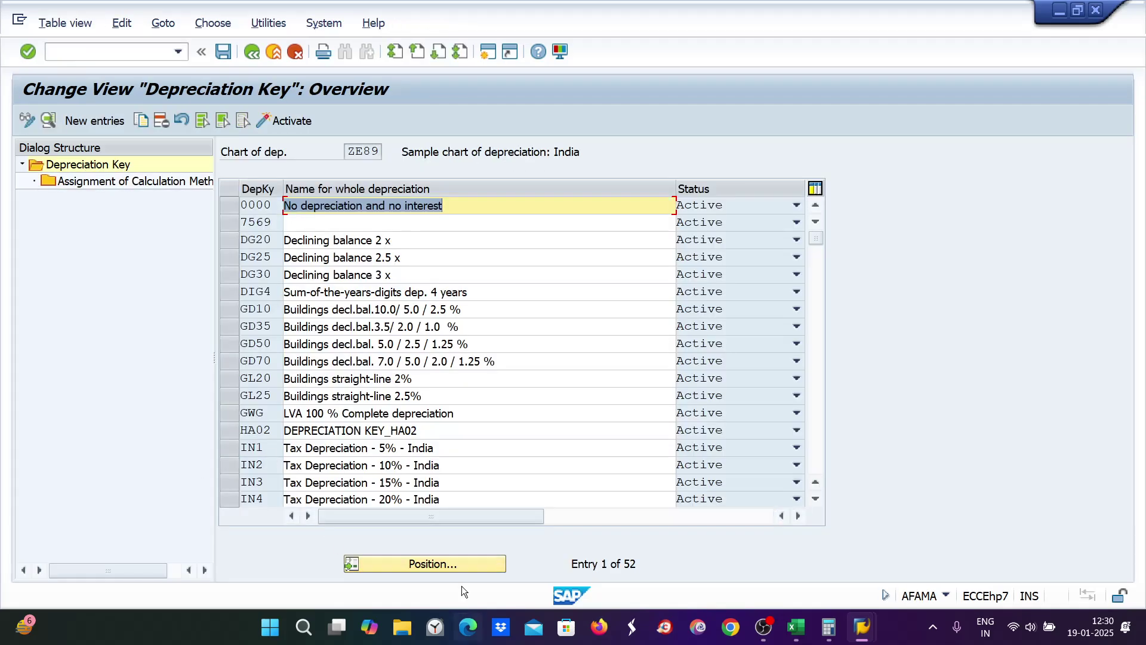
Step: Locate depreciation key ZE89 in the list and open its details
left_click(450, 563)
type("ZE89")
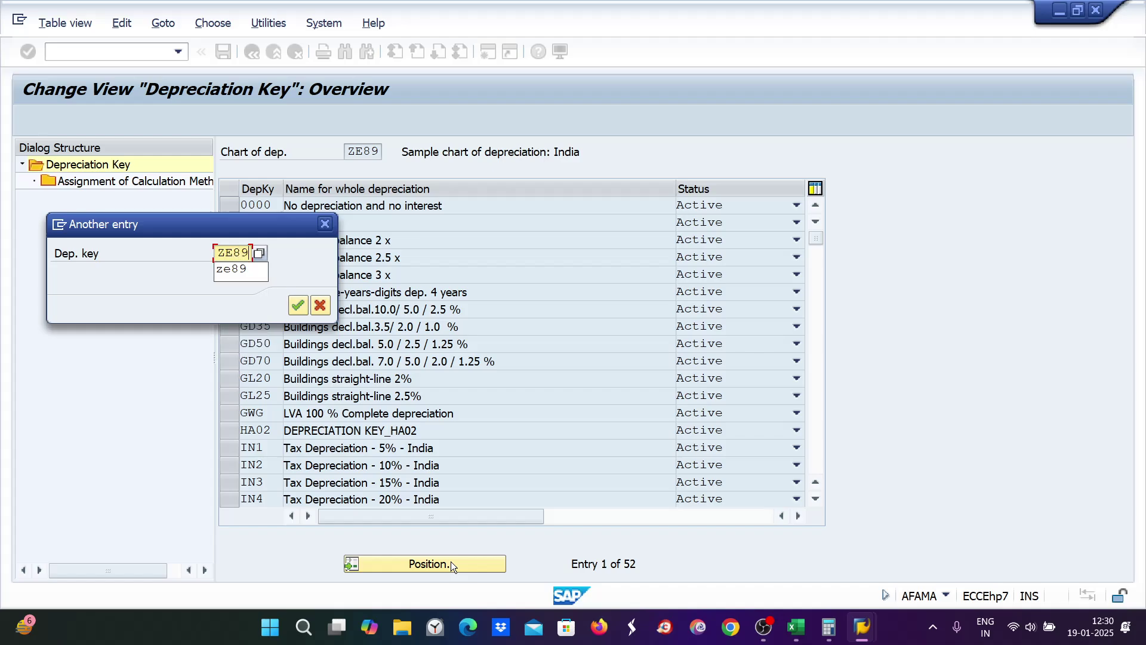
key("Return")
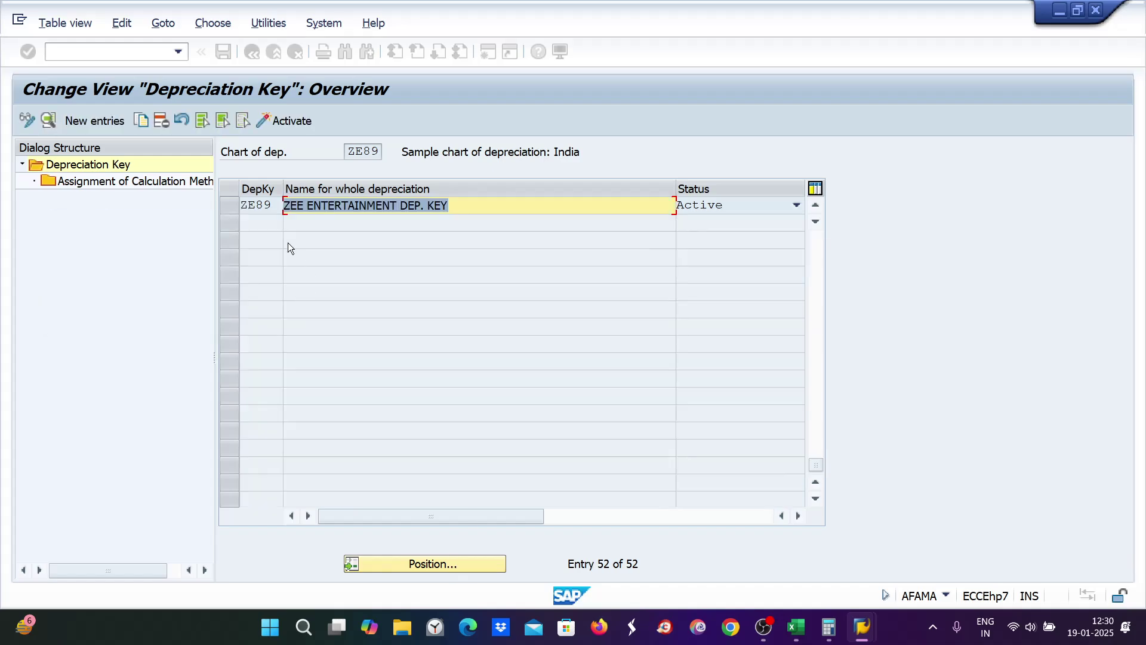
left_click(229, 205)
double_click(300, 204)
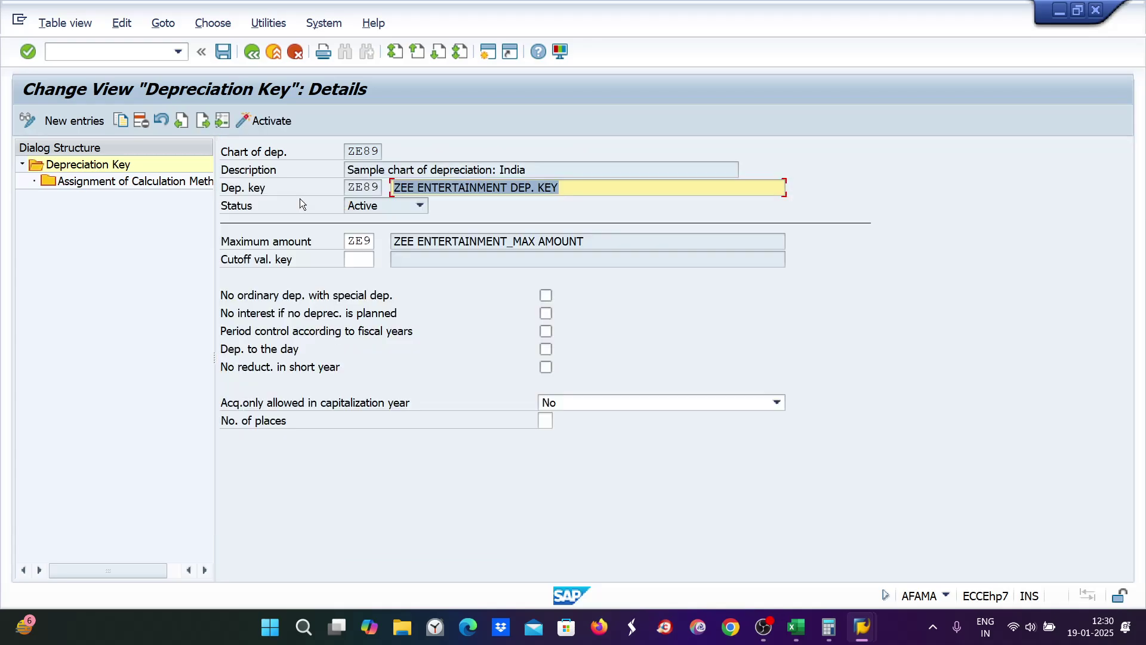
Step: Clear the ZE9 maximum amount, save under the customizing request, and view the calculation method assignment
left_click_drag(350, 240, 373, 241)
key("Delete")
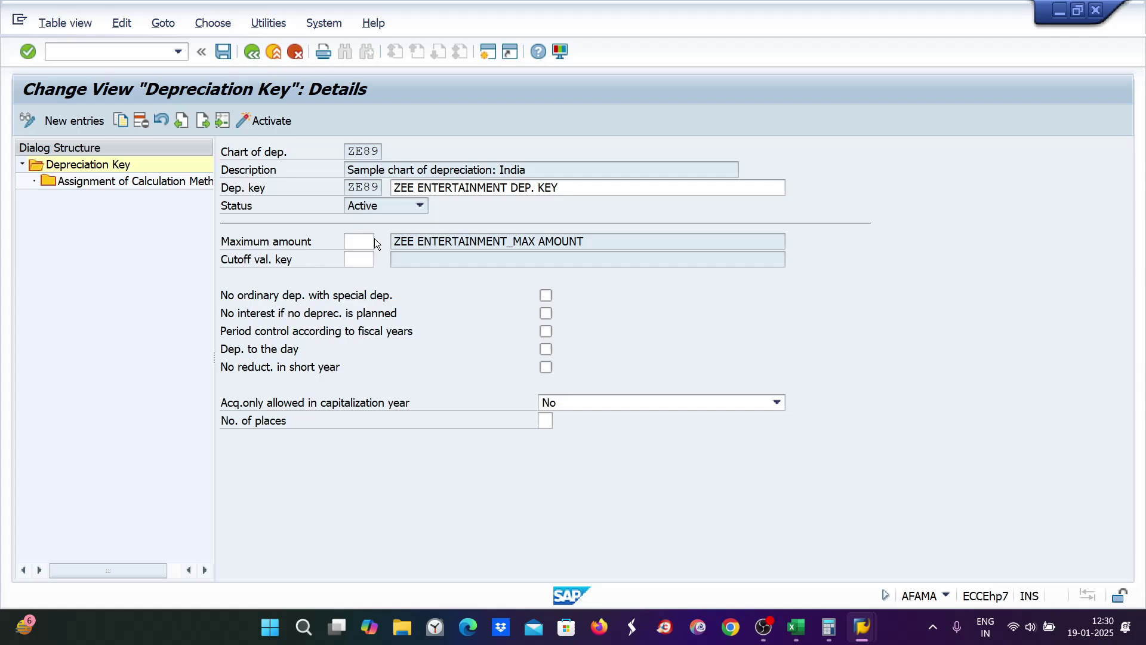
key("ctrl+s")
key("Return")
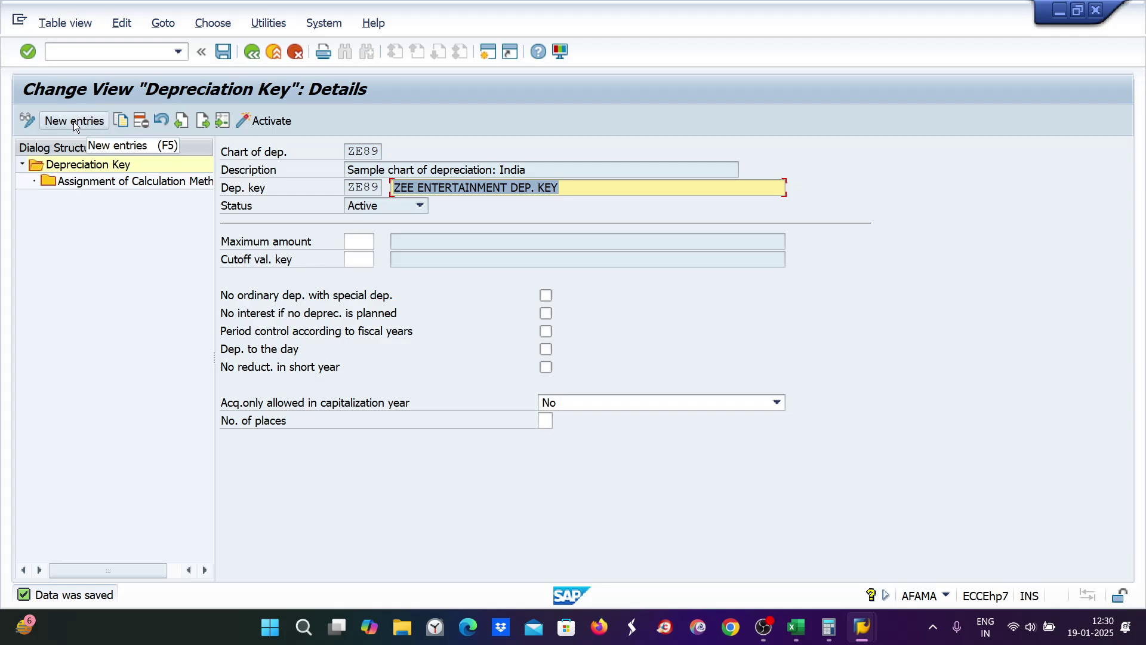
left_click(65, 49)
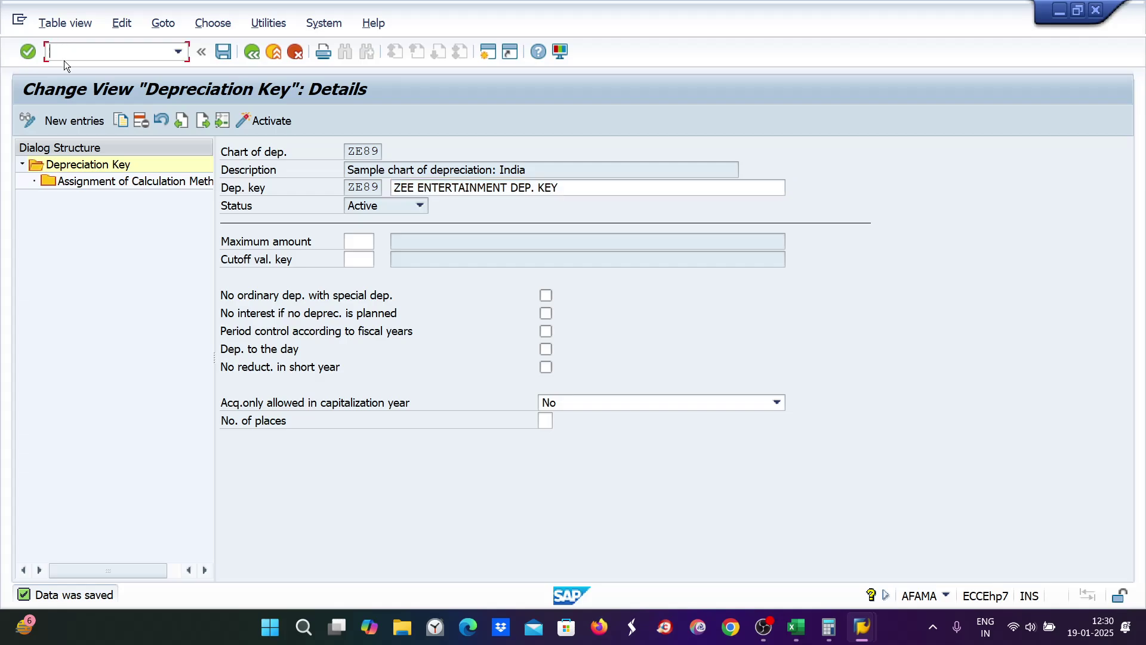
left_click(95, 184)
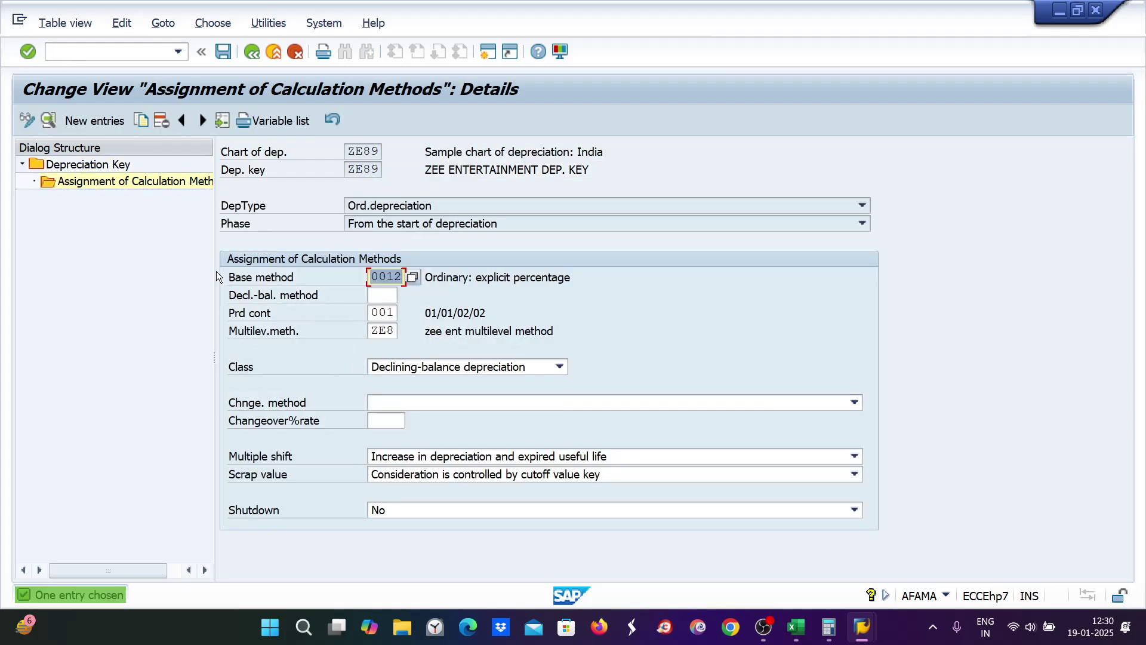
Step: Change ZE89's base method to 0011 (percentage from useful life), dismissing the error messages, then start a new session
left_click(410, 278)
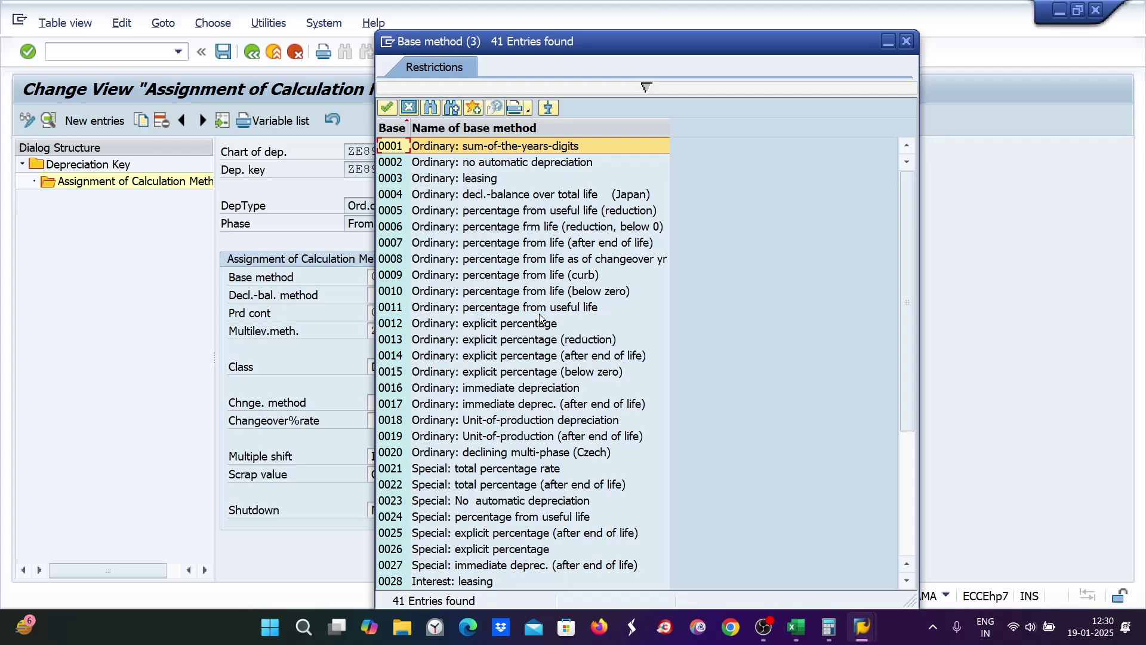
double_click(397, 317)
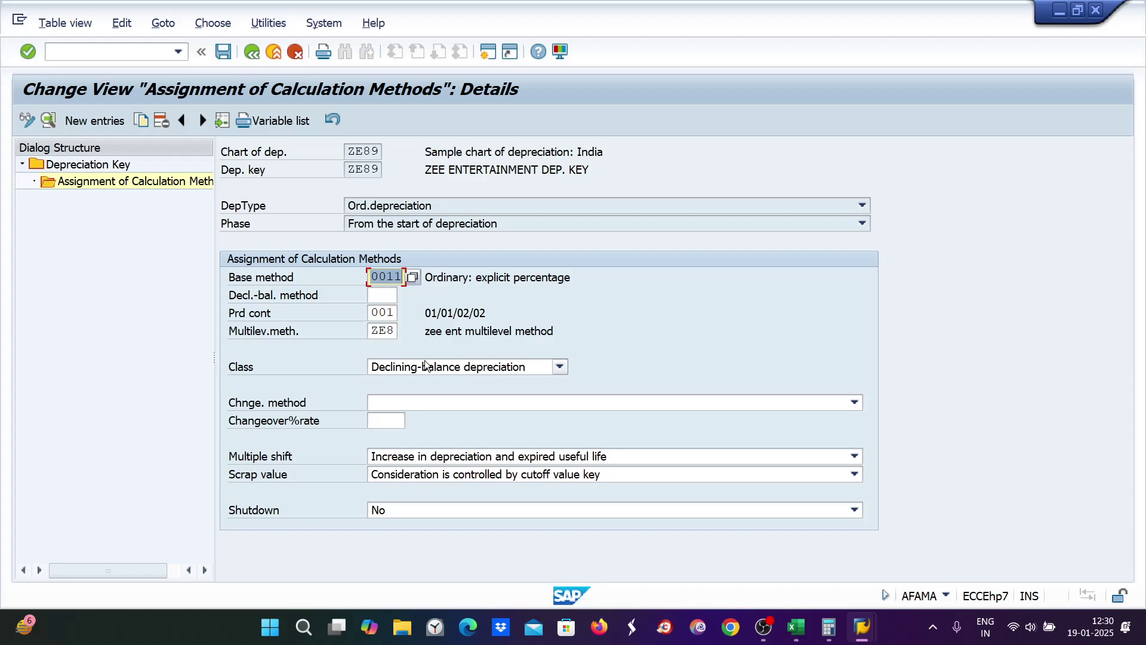
key("Return")
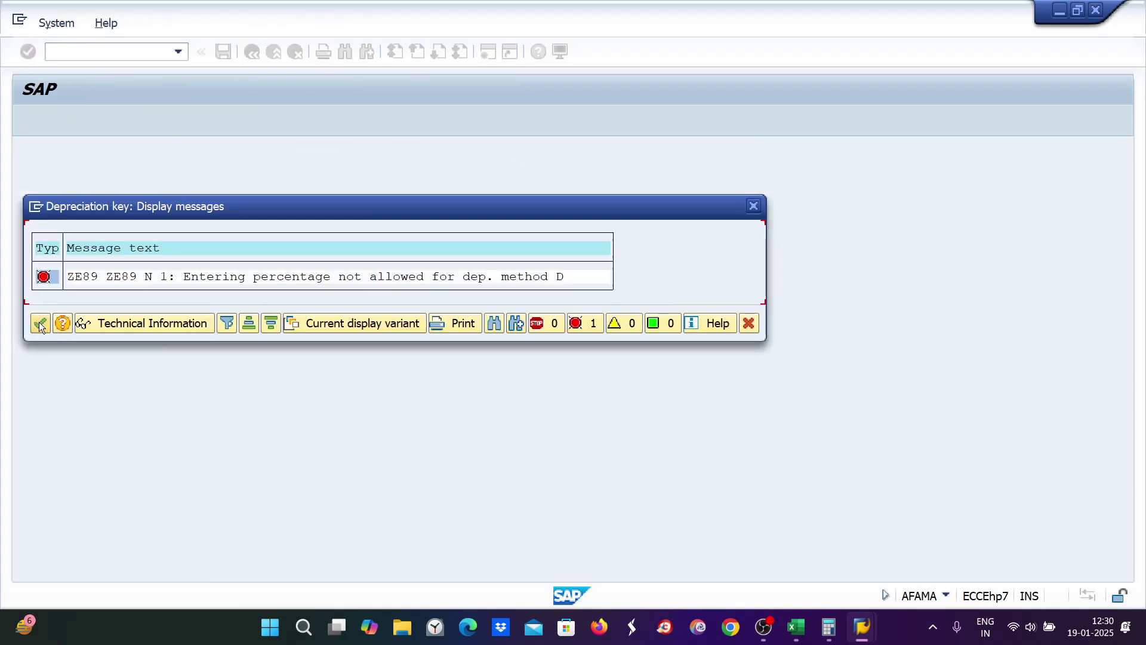
left_click(42, 324)
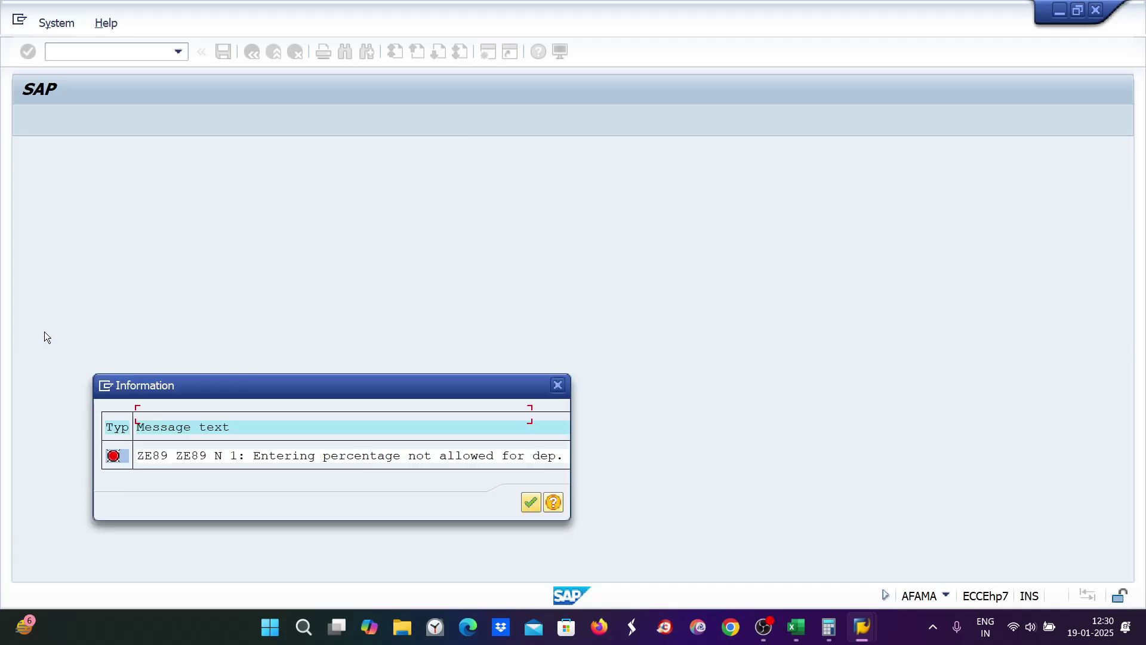
left_click(533, 498)
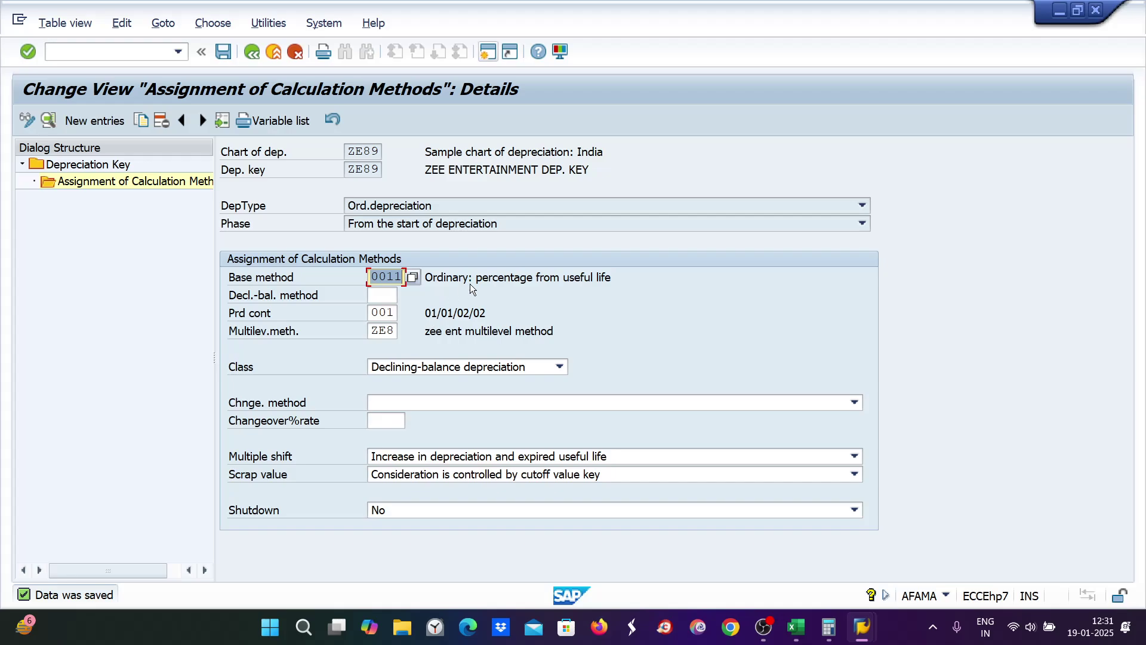
left_click_drag(476, 277, 610, 277)
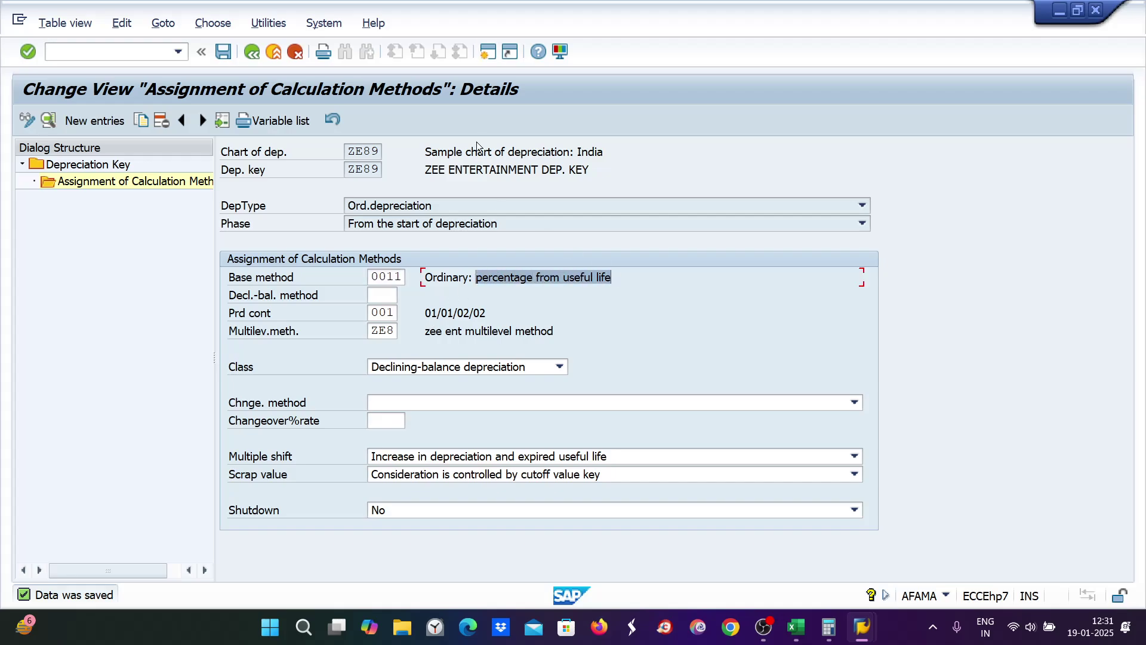
left_click(484, 52)
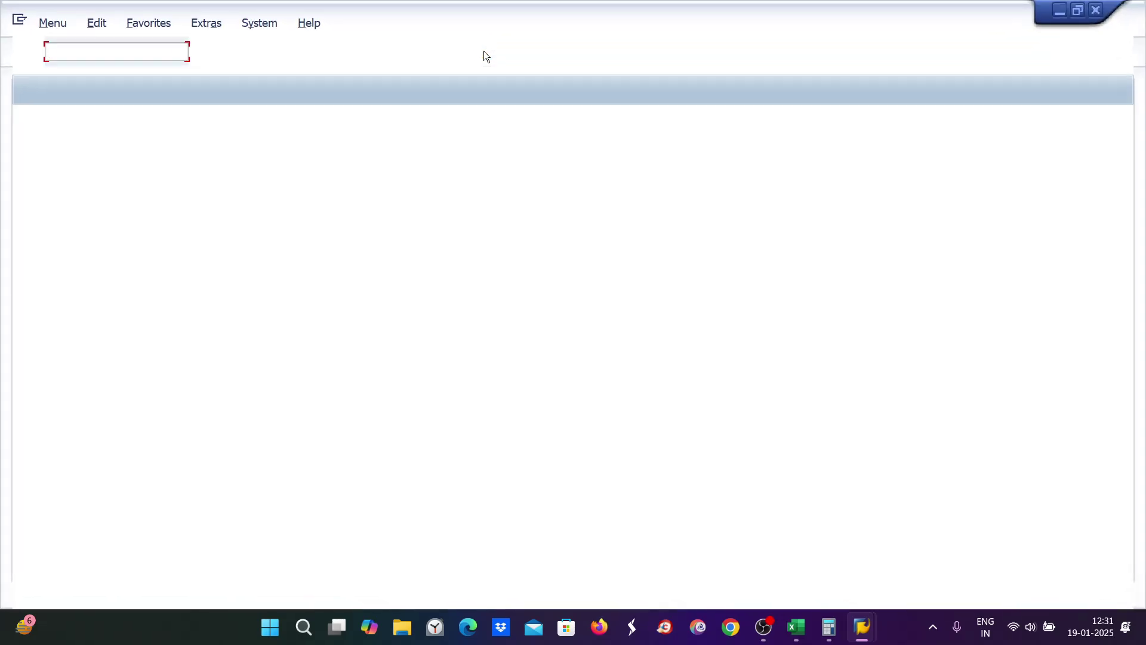
Step: Open the levels of multilevel method ZE8 via AFAMS
type("A")
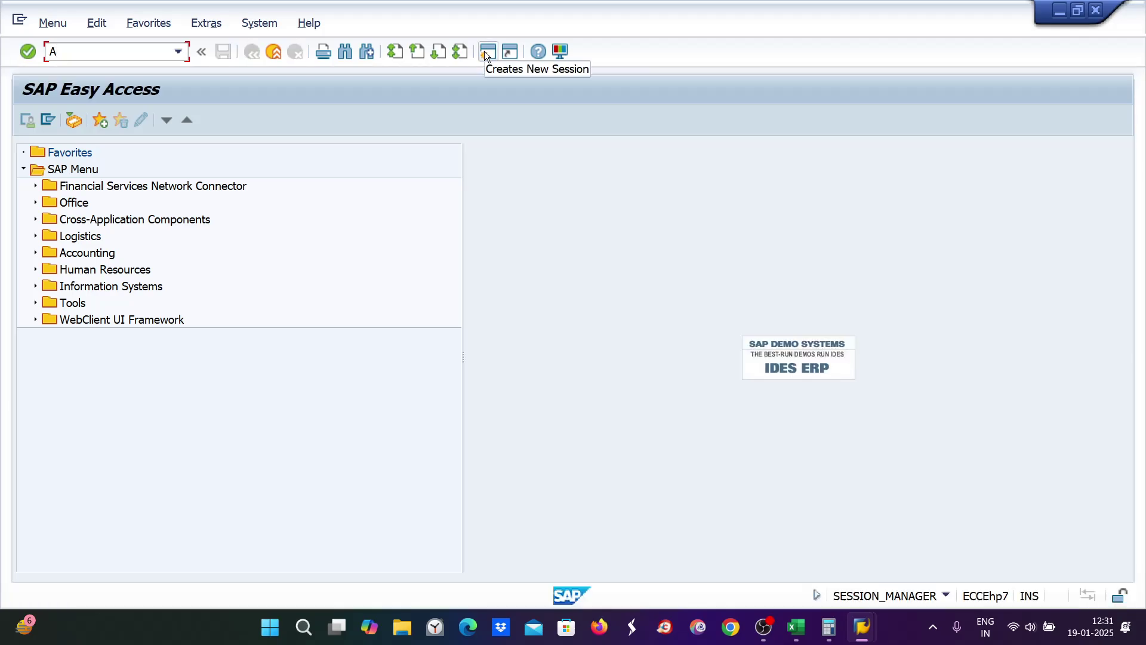
type("FAMS")
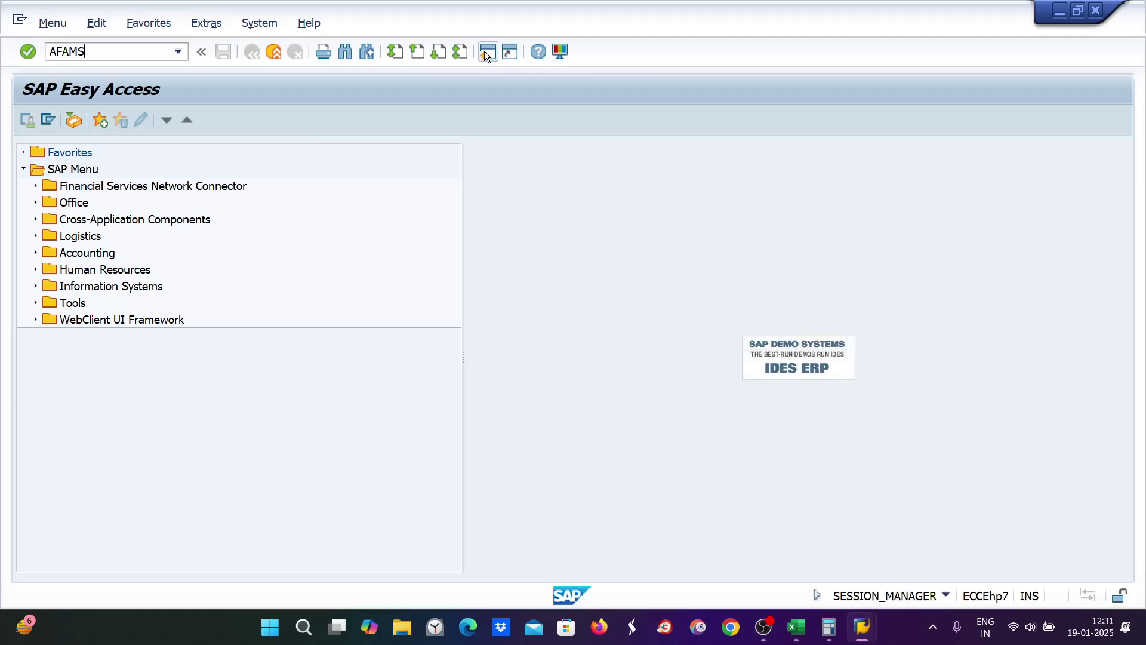
key("Return")
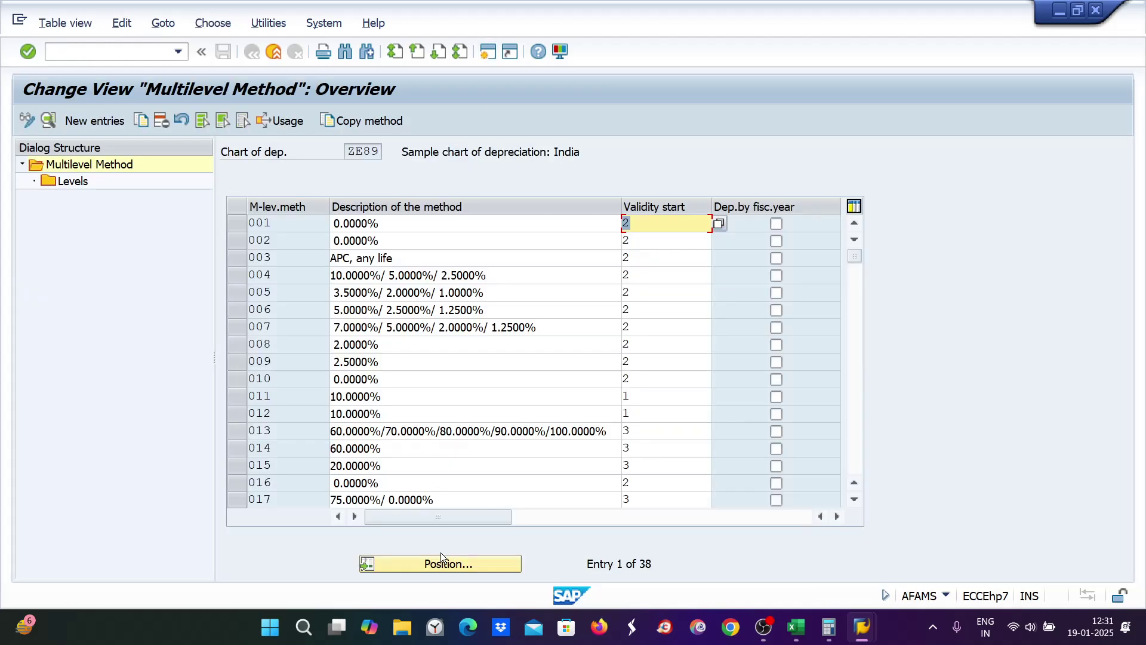
left_click(438, 564)
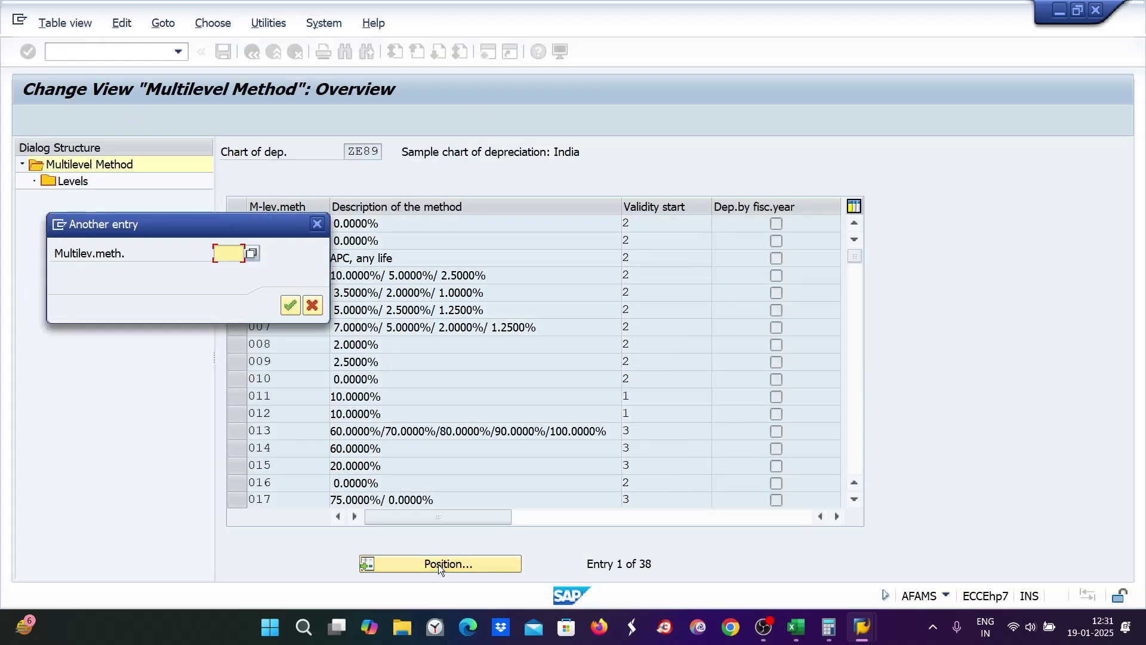
type("ZE8")
key("Return")
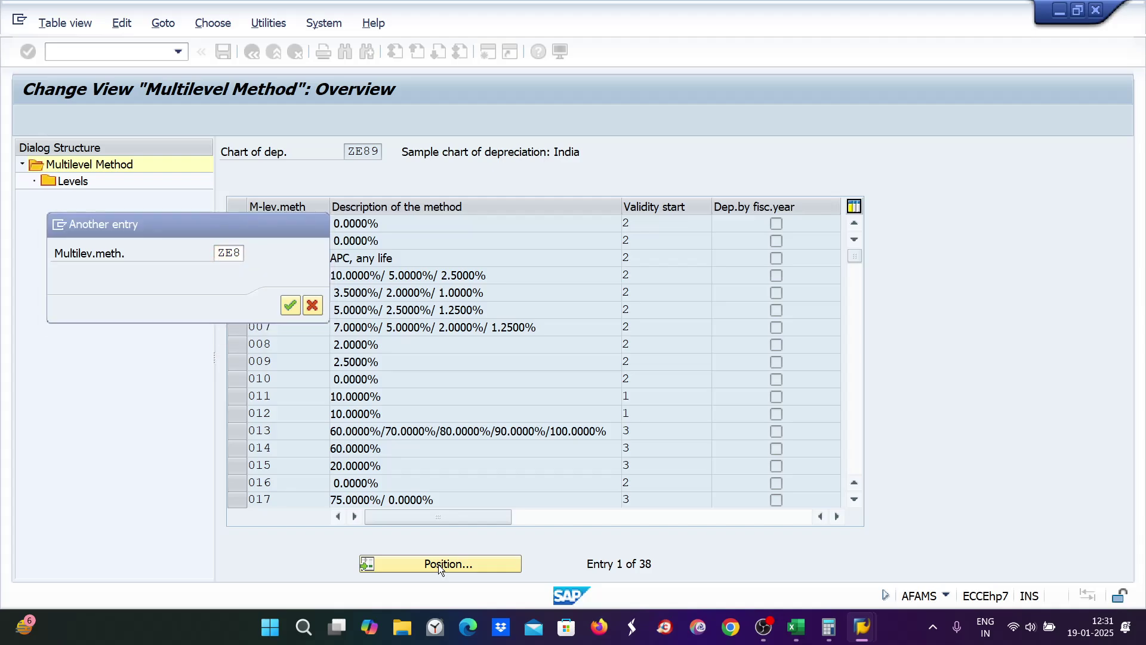
left_click(237, 224)
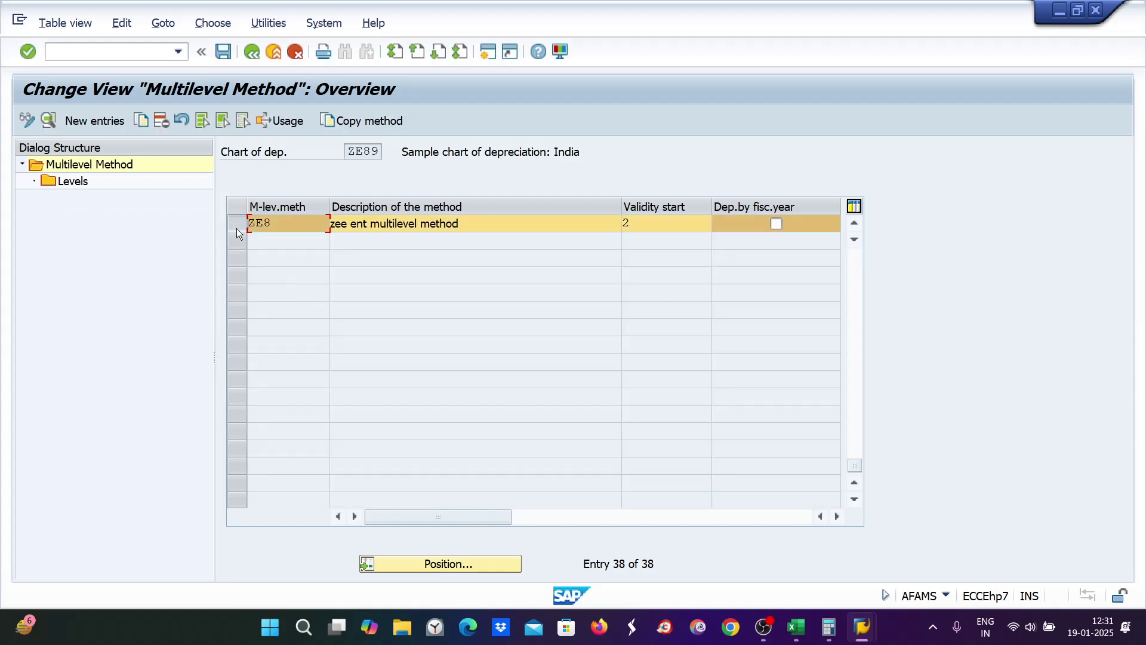
double_click(69, 183)
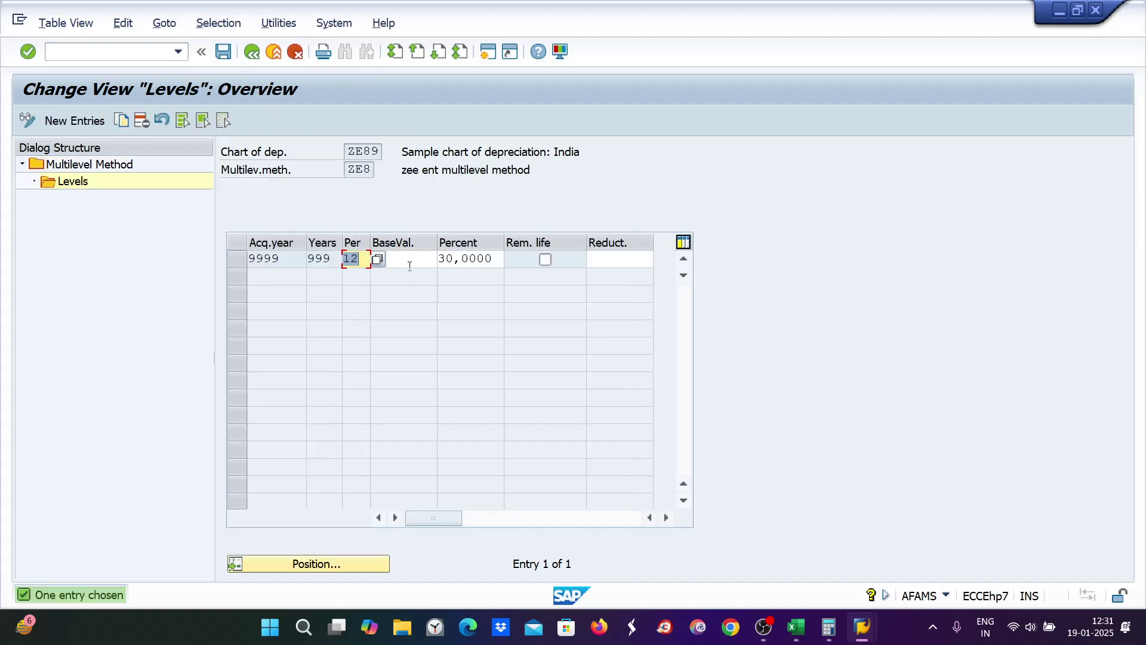
Step: Enter base value 24, clear the 30,0000 percentage, and save to the customizing request
left_click(412, 260)
type("24")
left_click_drag(502, 259, 429, 259)
key("BackSpace")
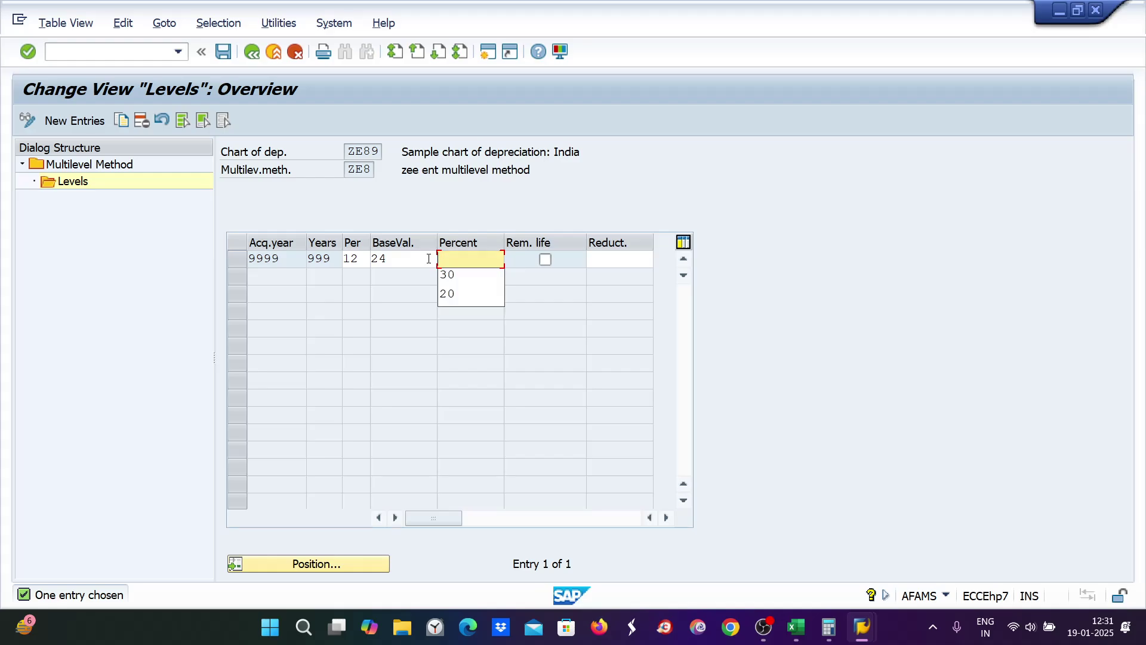
key("Return")
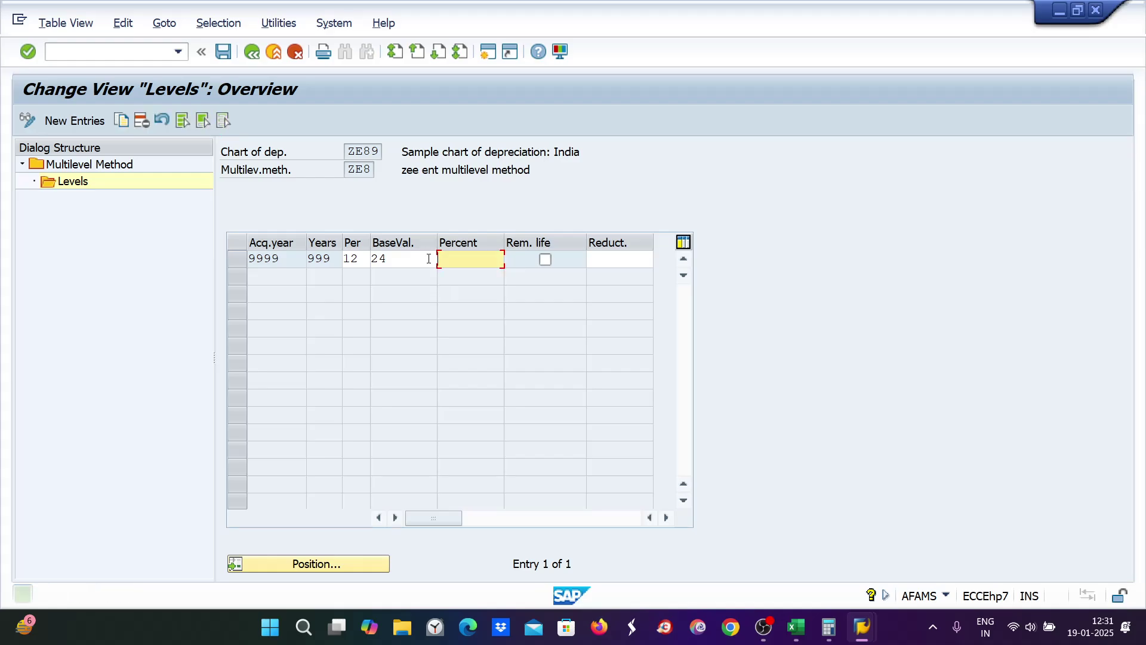
left_click(360, 305)
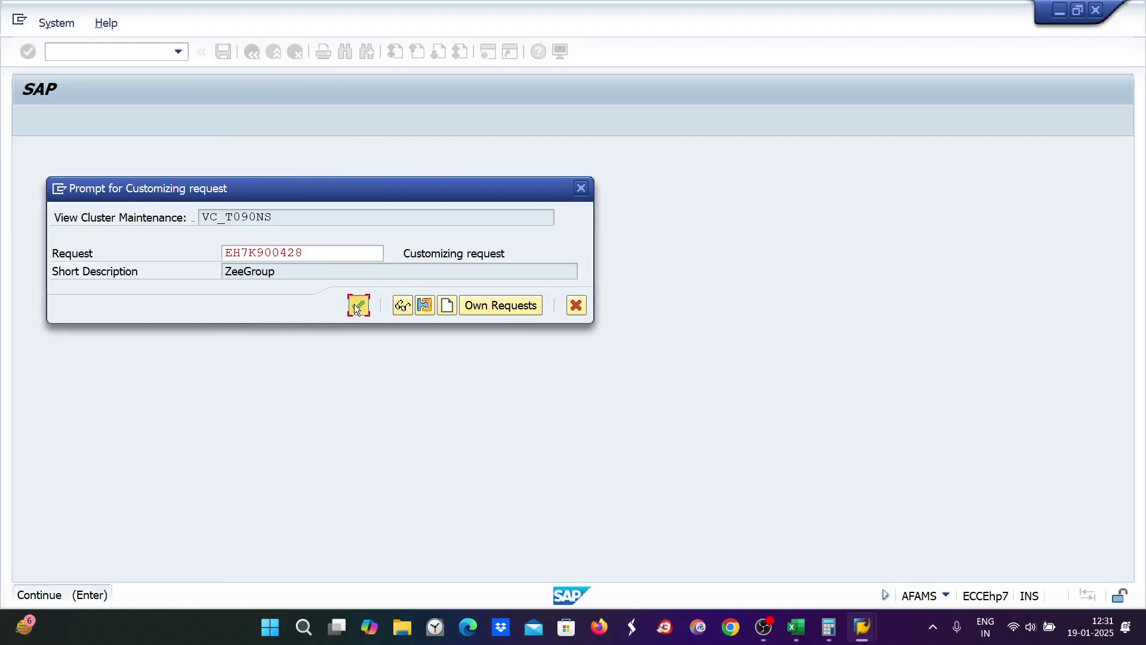
left_click(1095, 11)
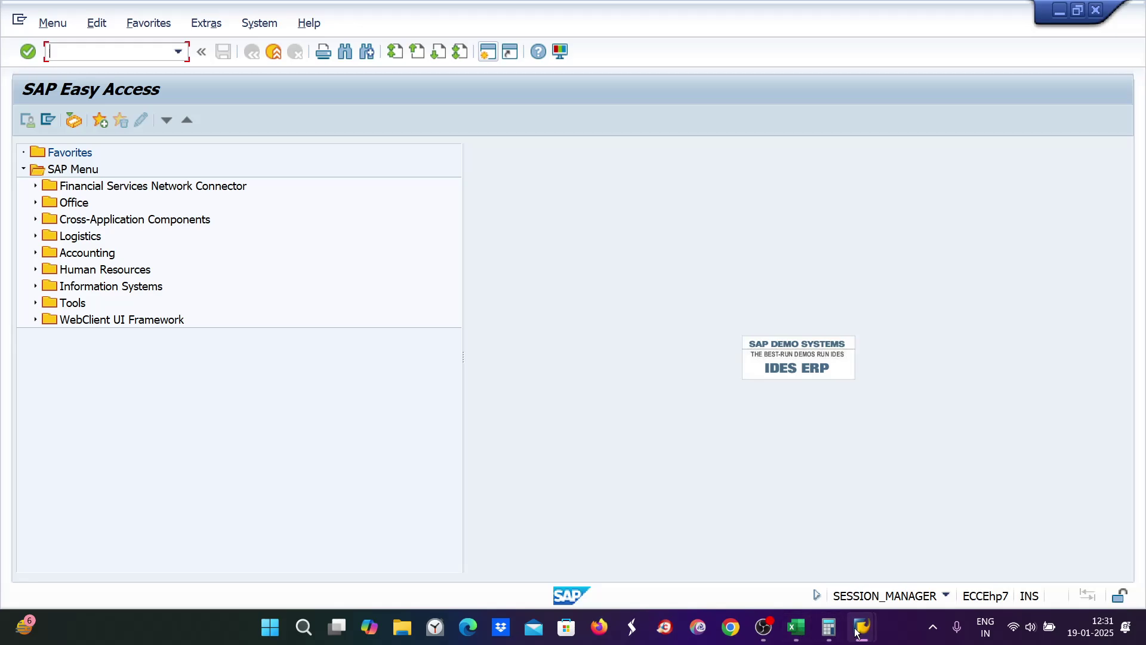
Step: Save and close the calculation method assignment and maximum amount windows
mouse_move(856, 632)
left_click(896, 537)
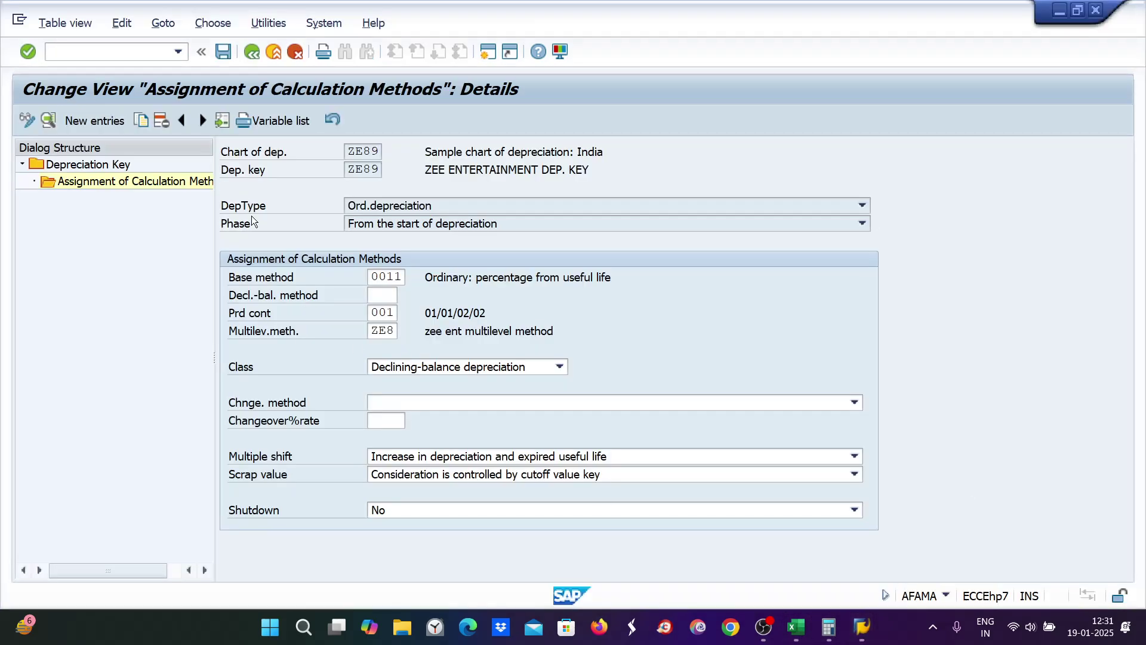
left_click(223, 52)
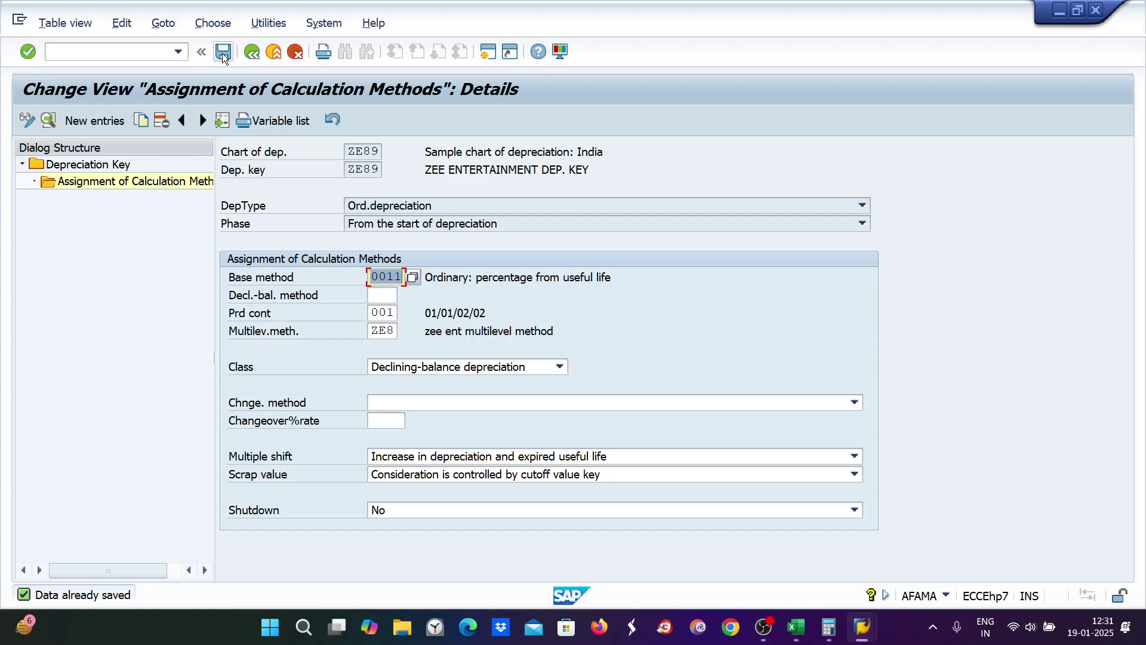
left_click(1098, 10)
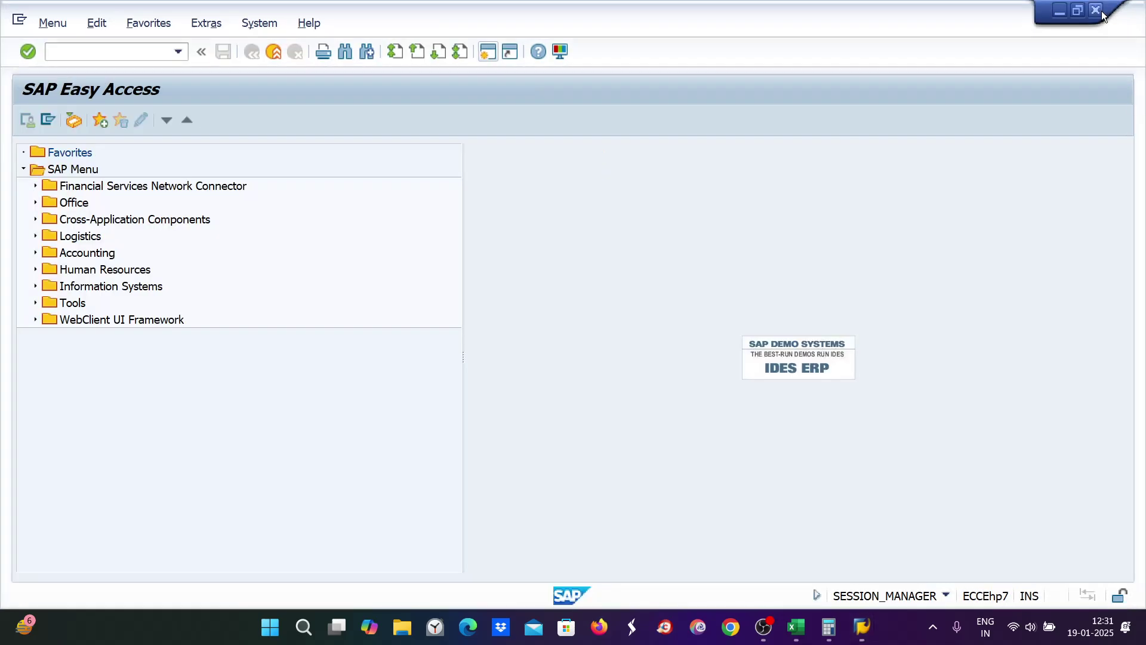
mouse_move(868, 623)
left_click(857, 593)
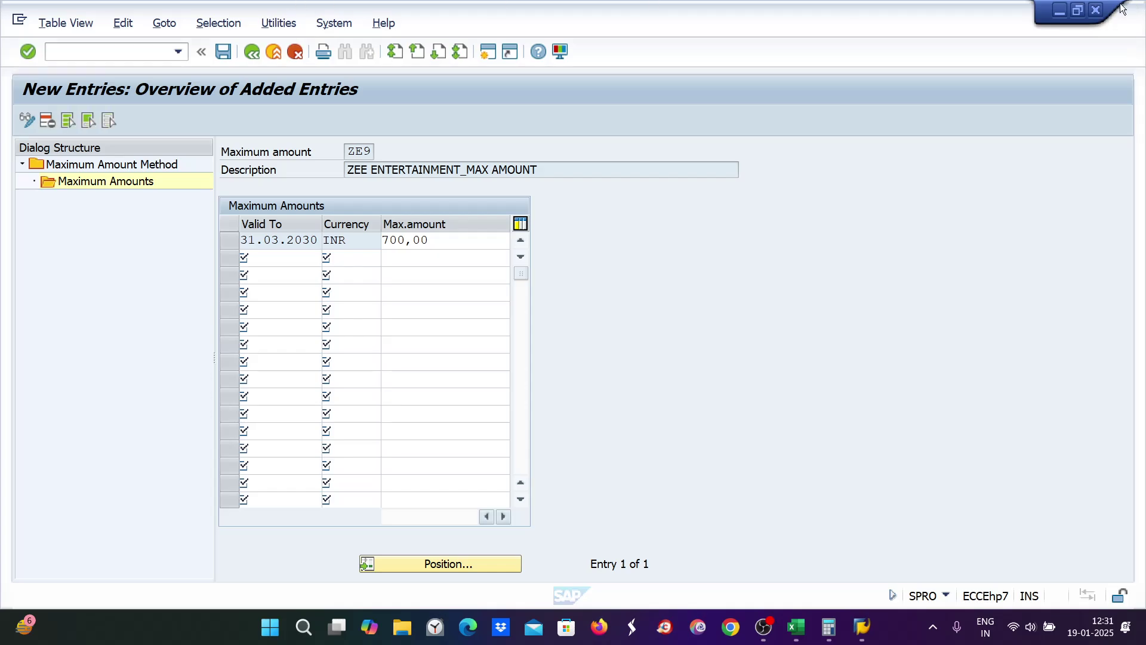
left_click(1099, 10)
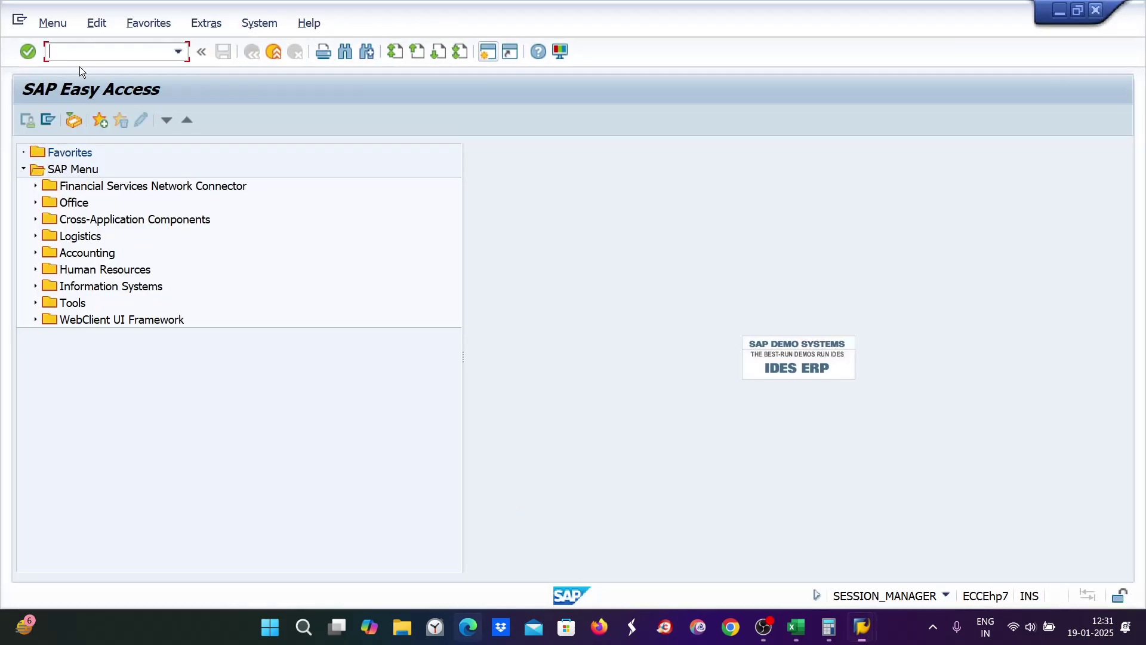
Step: In AS02, set asset 1000's depreciation key to 0000 and save
type("AS02")
key("Return")
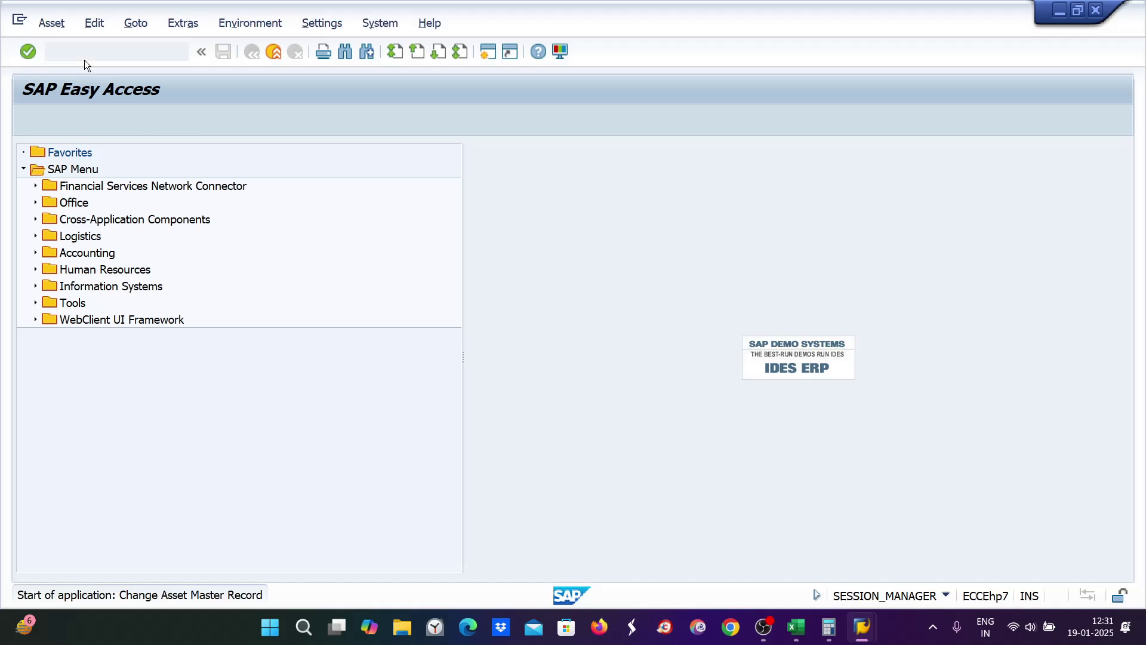
left_click(123, 121)
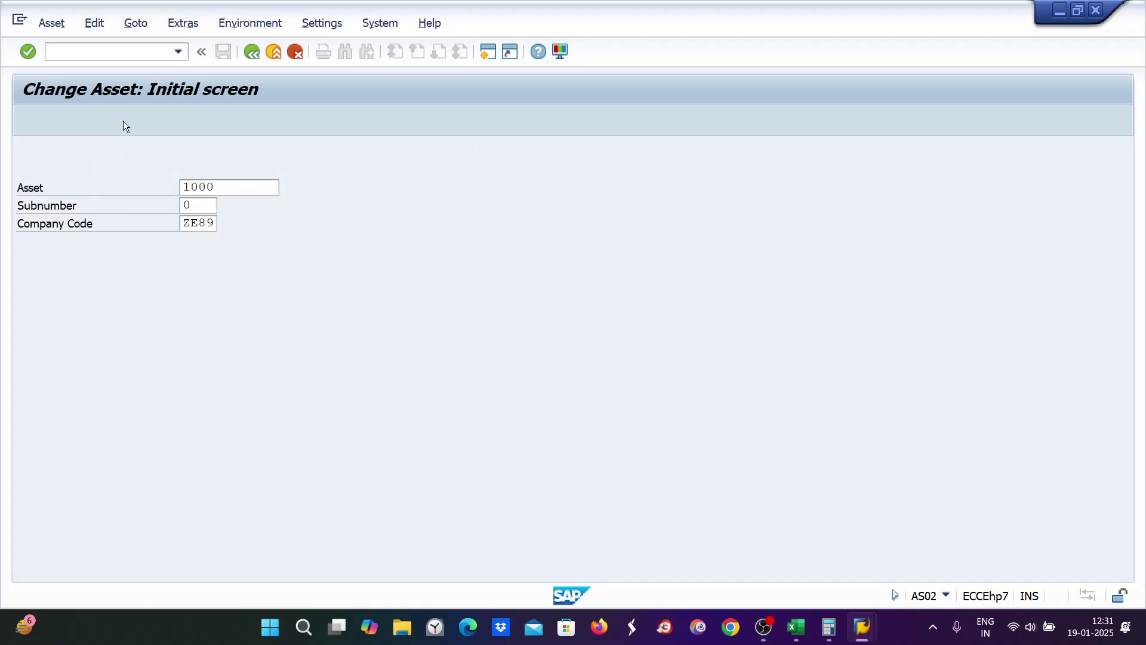
type("0000")
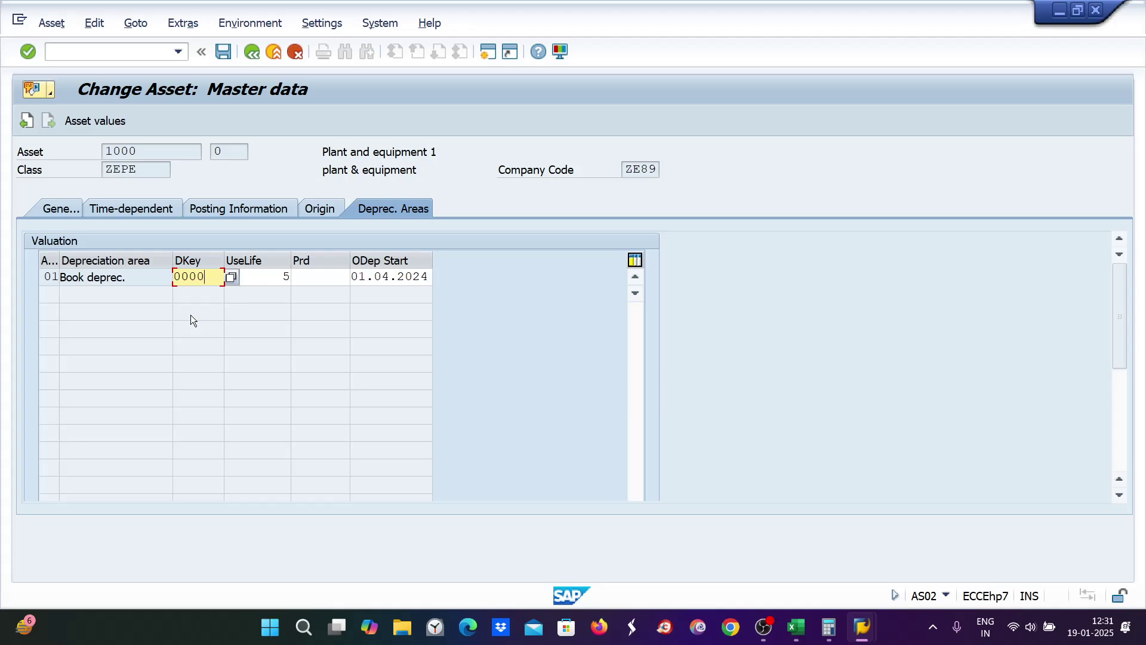
key("Return")
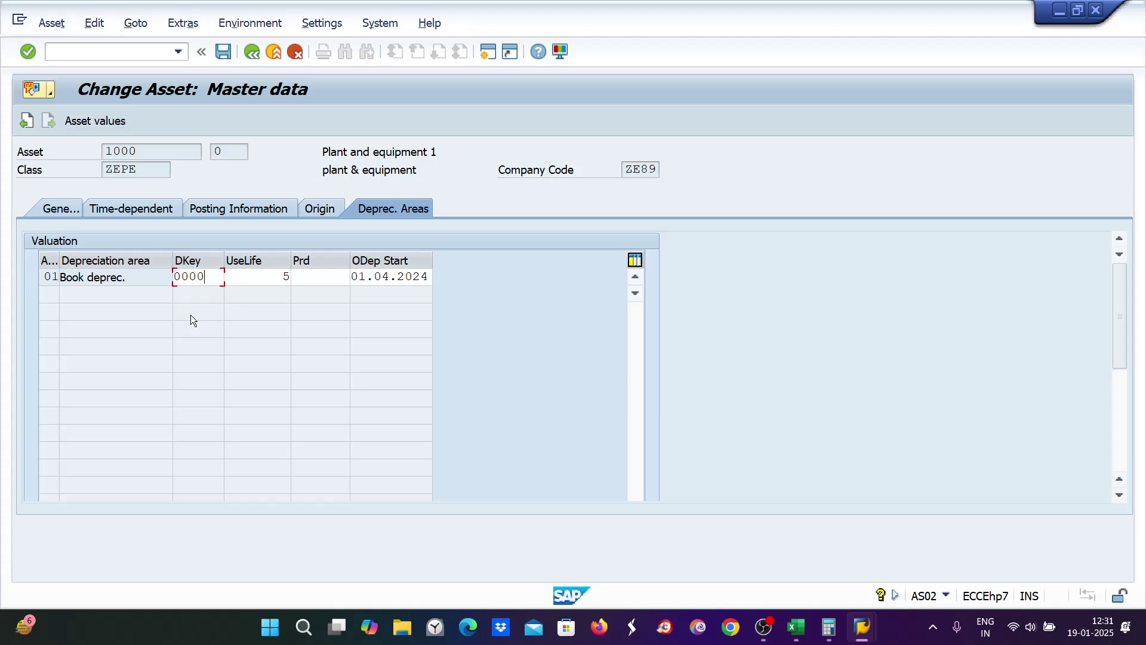
key("ctrl+s")
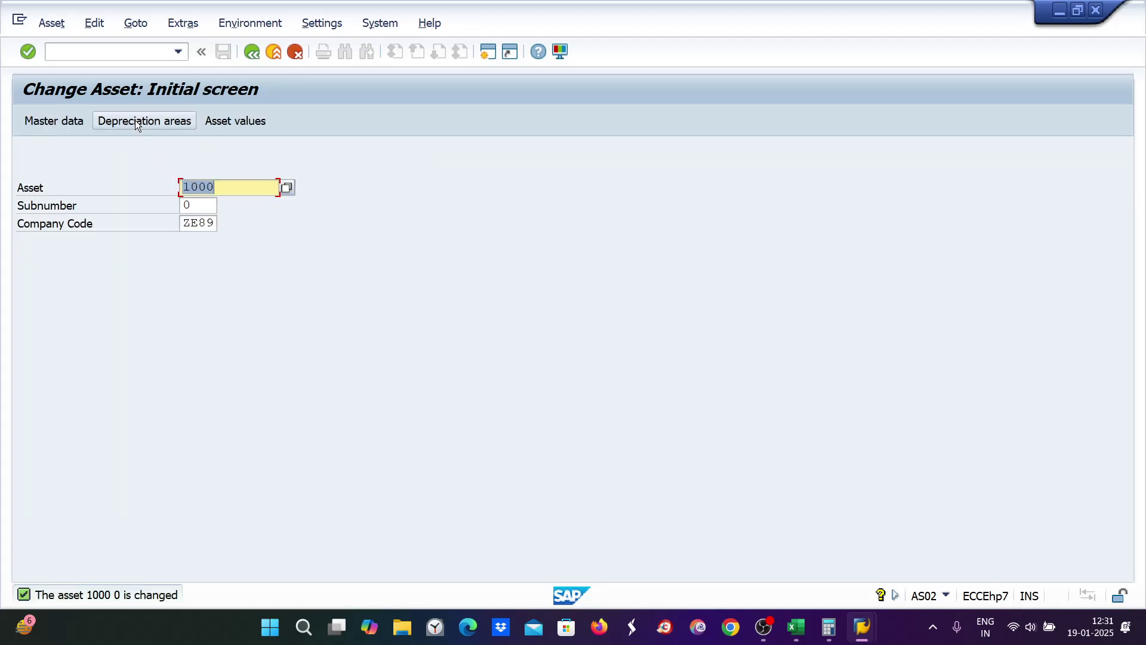
Step: Try depreciation key ZE89 on asset 1000, see it rejected as not allowed, then start a new session
left_click(135, 120)
type("ZE89")
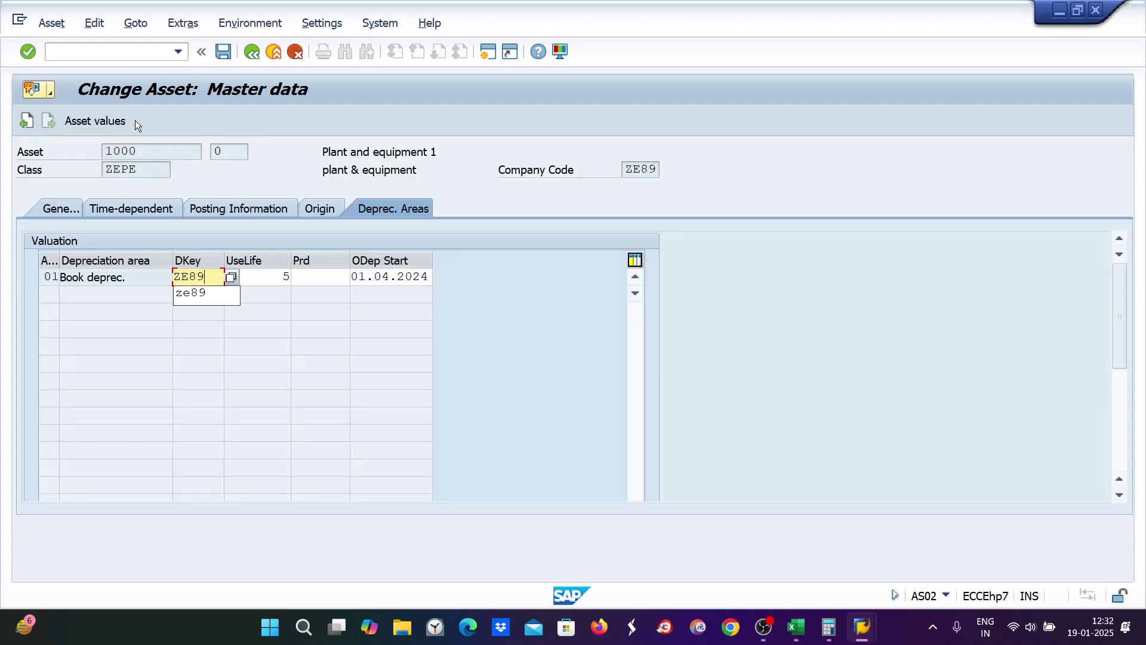
key("Return")
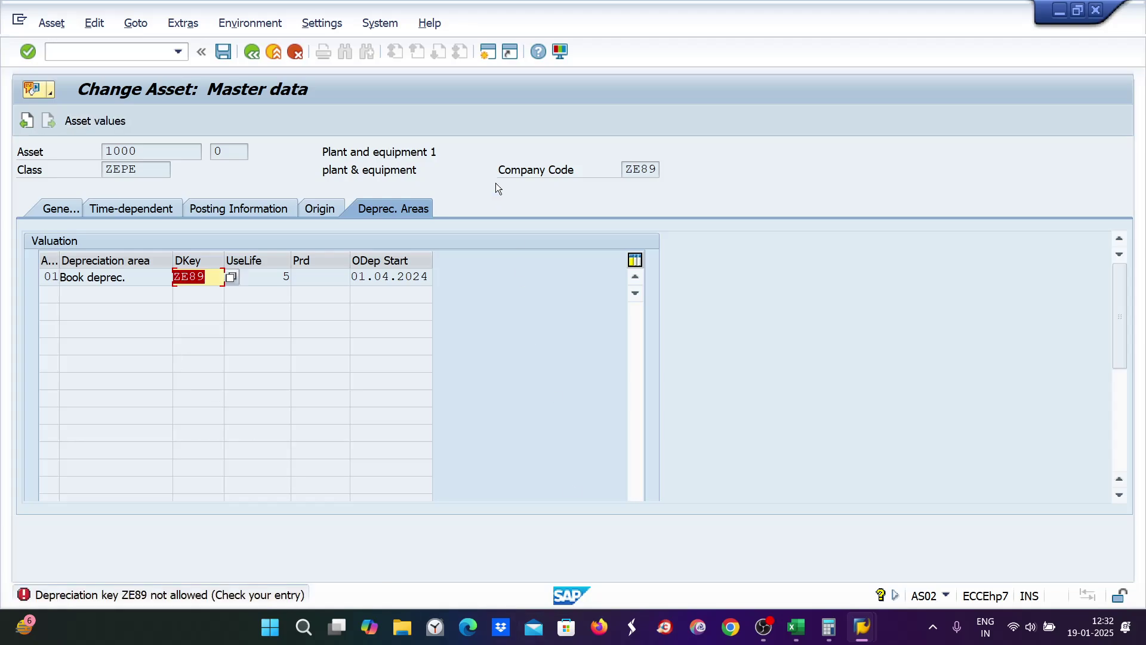
left_click(491, 52)
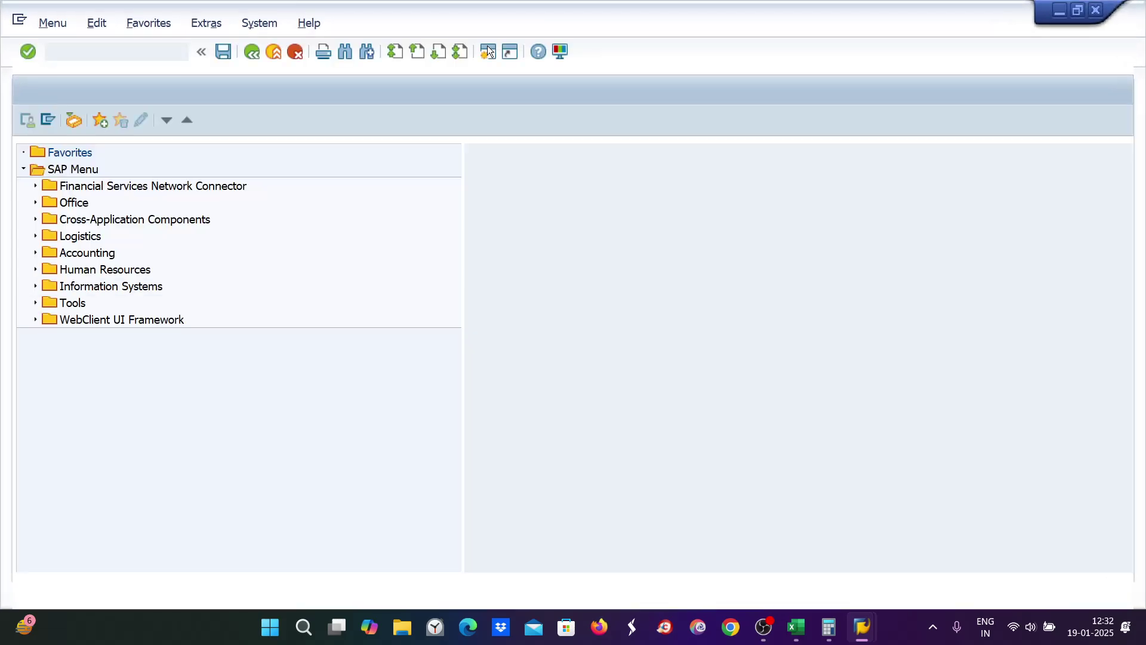
Step: Locate depreciation key ZE89 in the AFAMA overview
type("AFAMA")
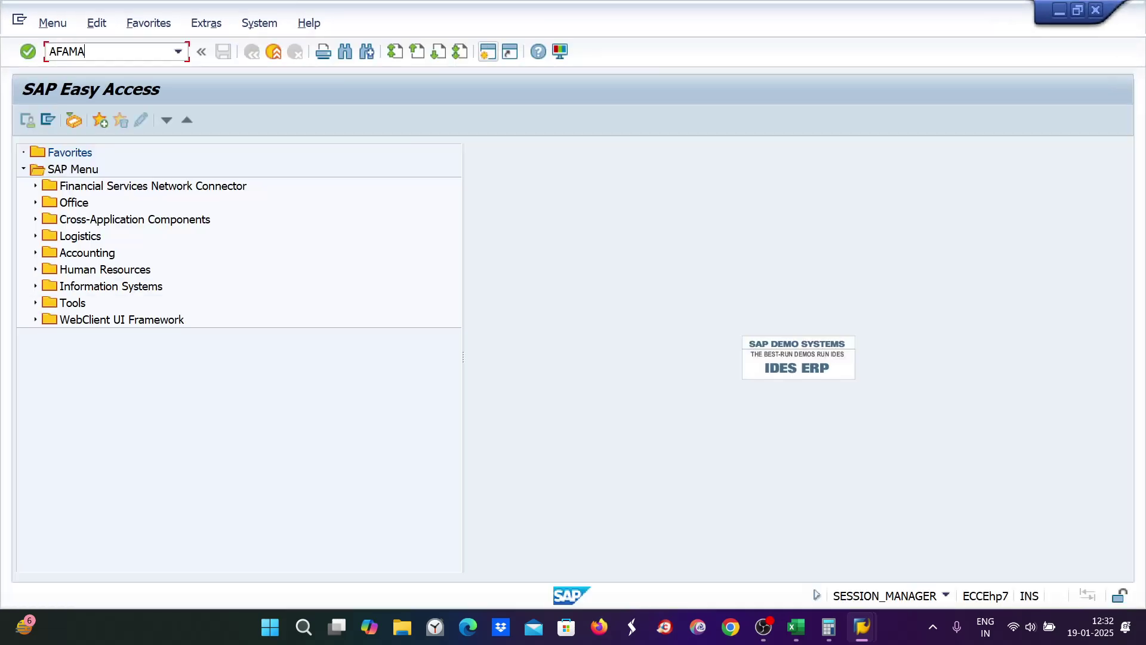
key("Return")
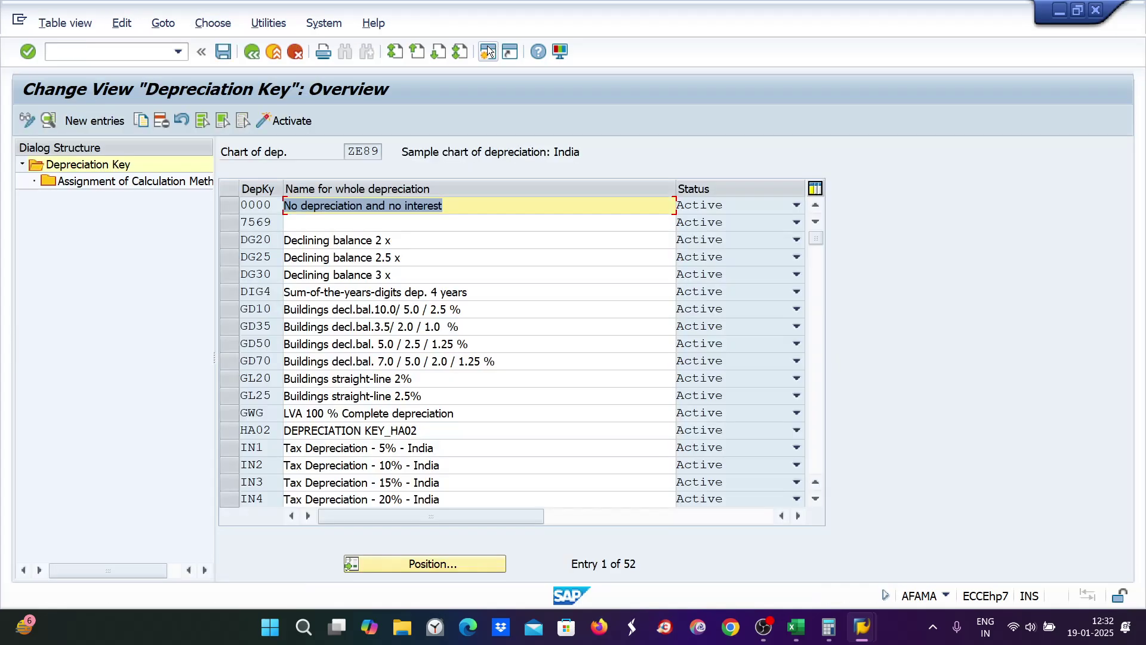
left_click(469, 562)
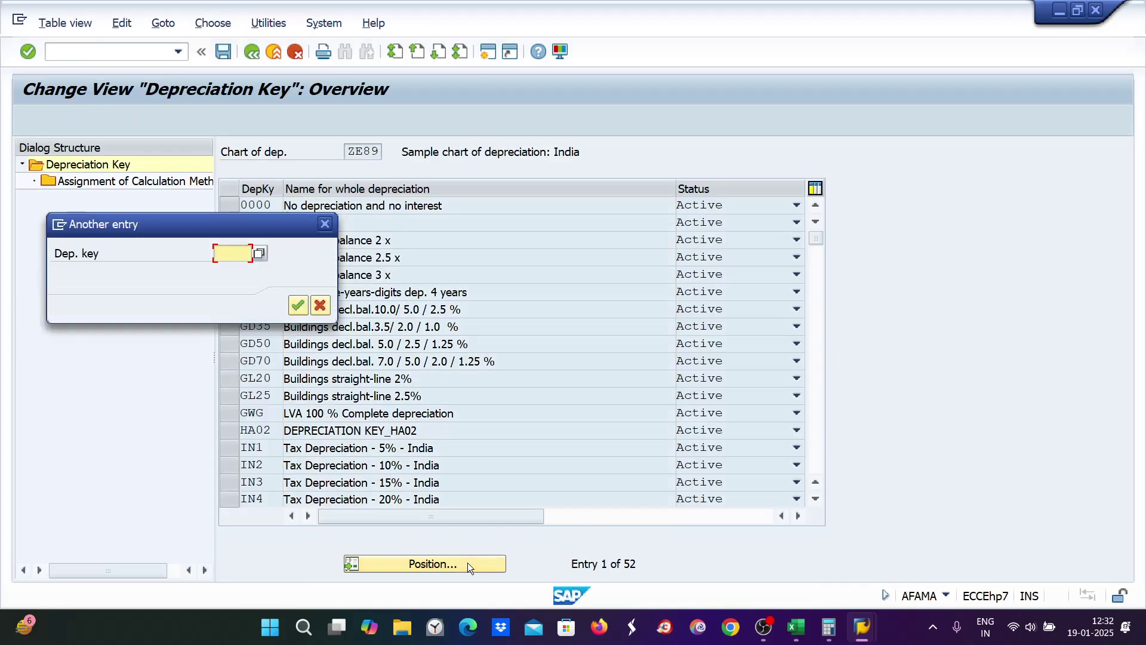
type("ZE89")
key("Return")
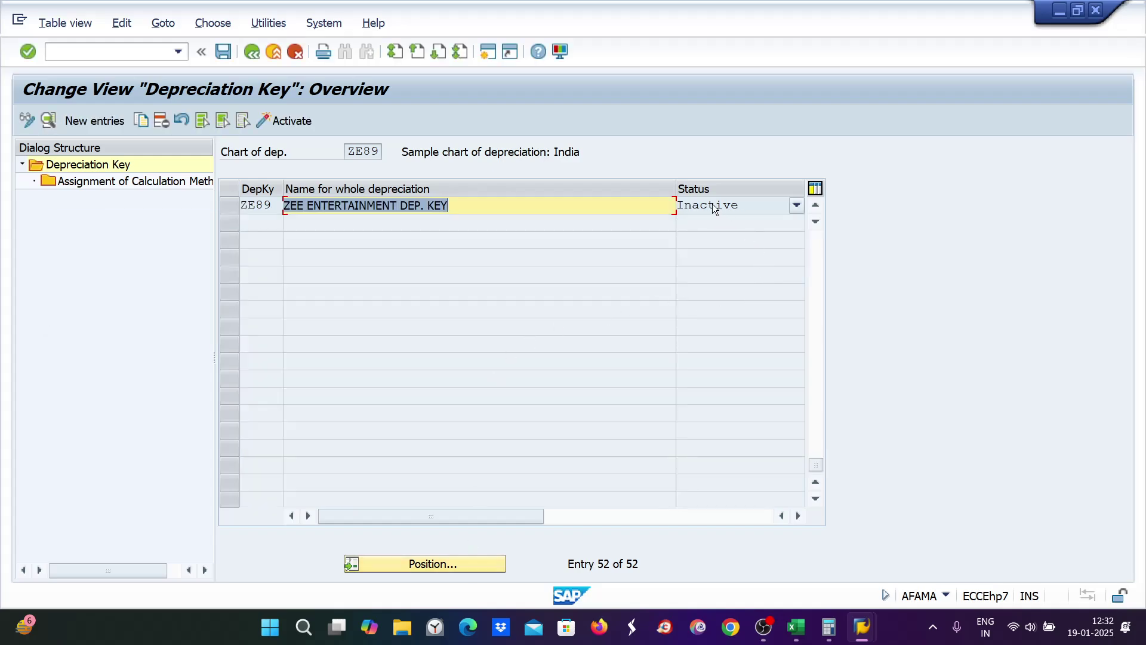
left_click(226, 205)
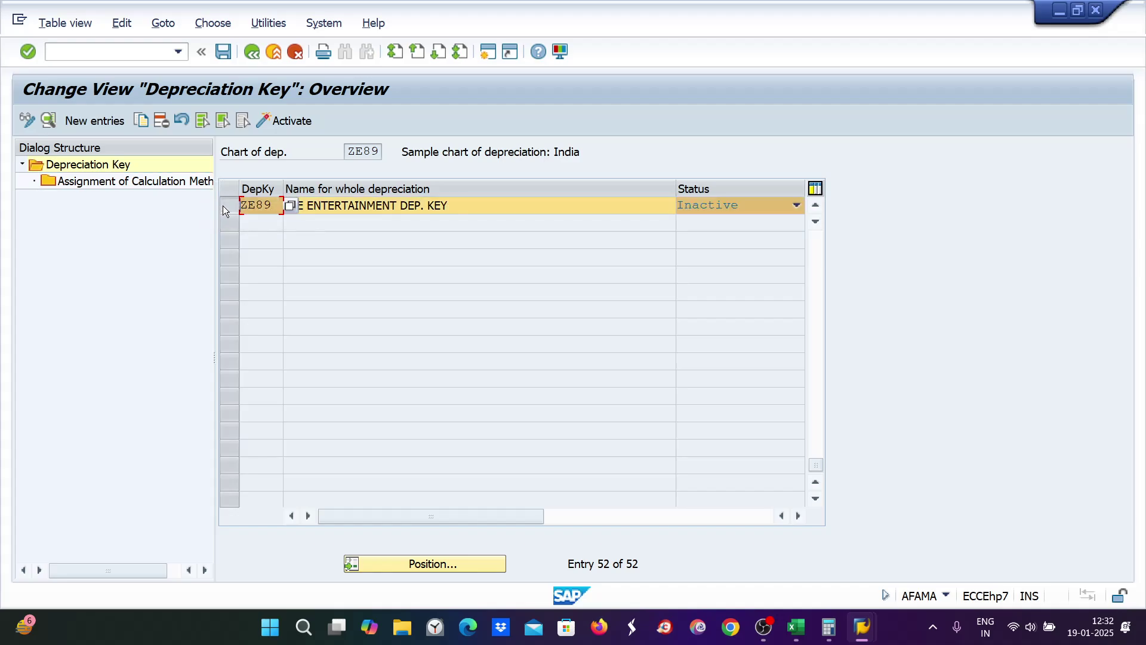
Step: Activate ZE89 and save it under the customizing request
left_click(281, 126)
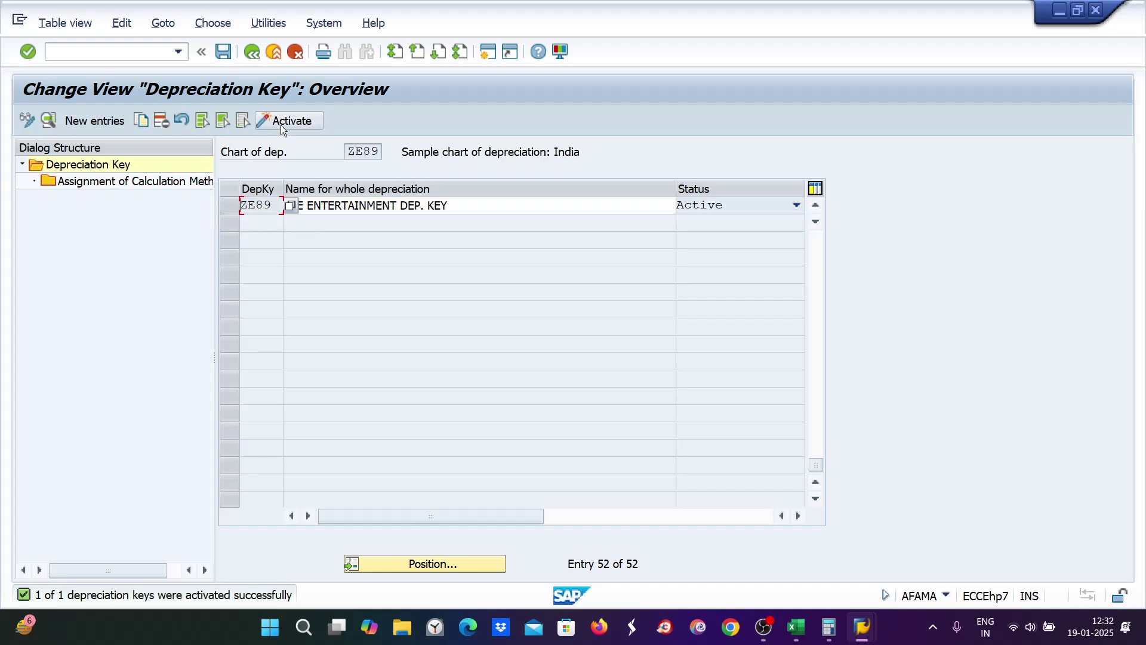
key("ctrl+s")
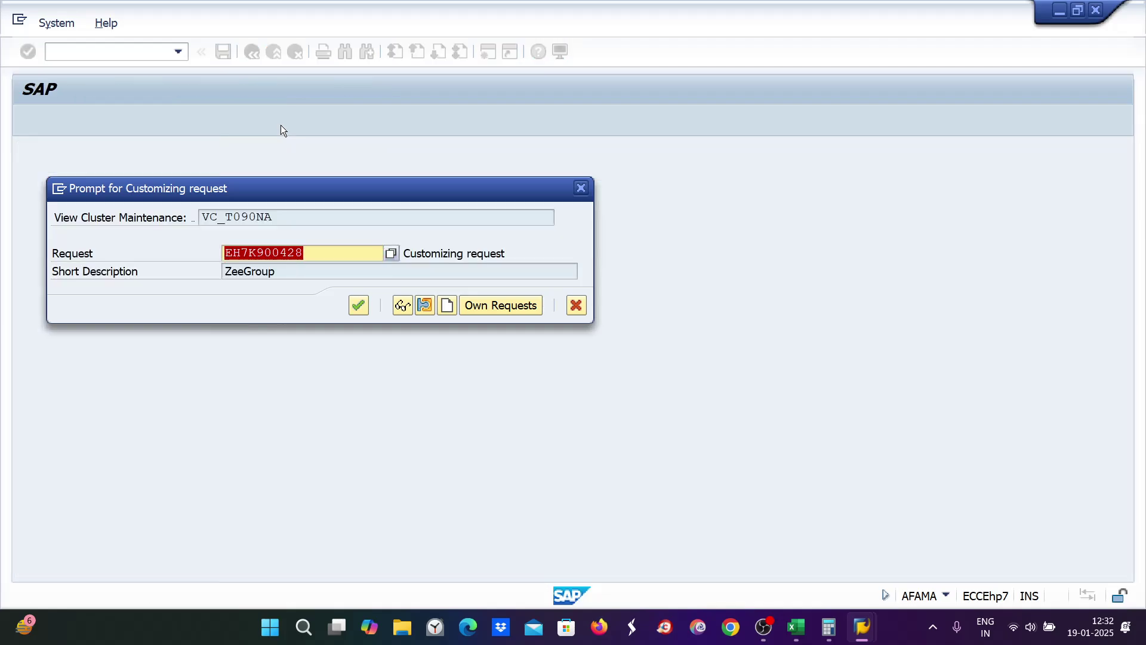
key("Return")
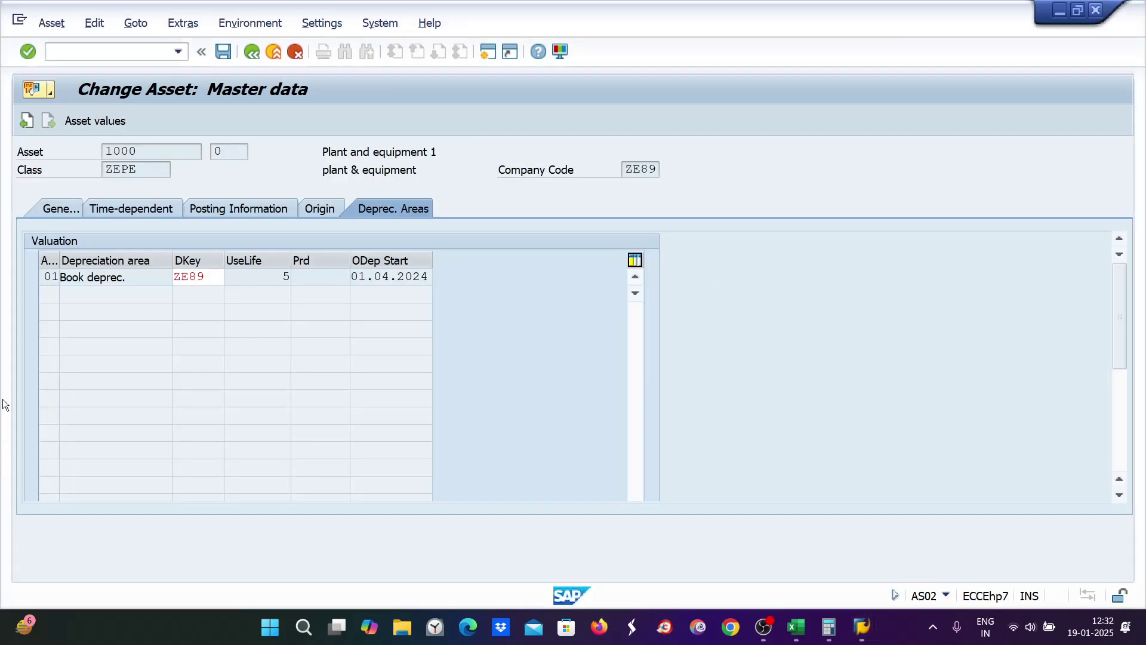
Step: Enter ZE89 as asset 1000's depreciation key via /NAS02, accept the warning, and save
left_click(205, 320)
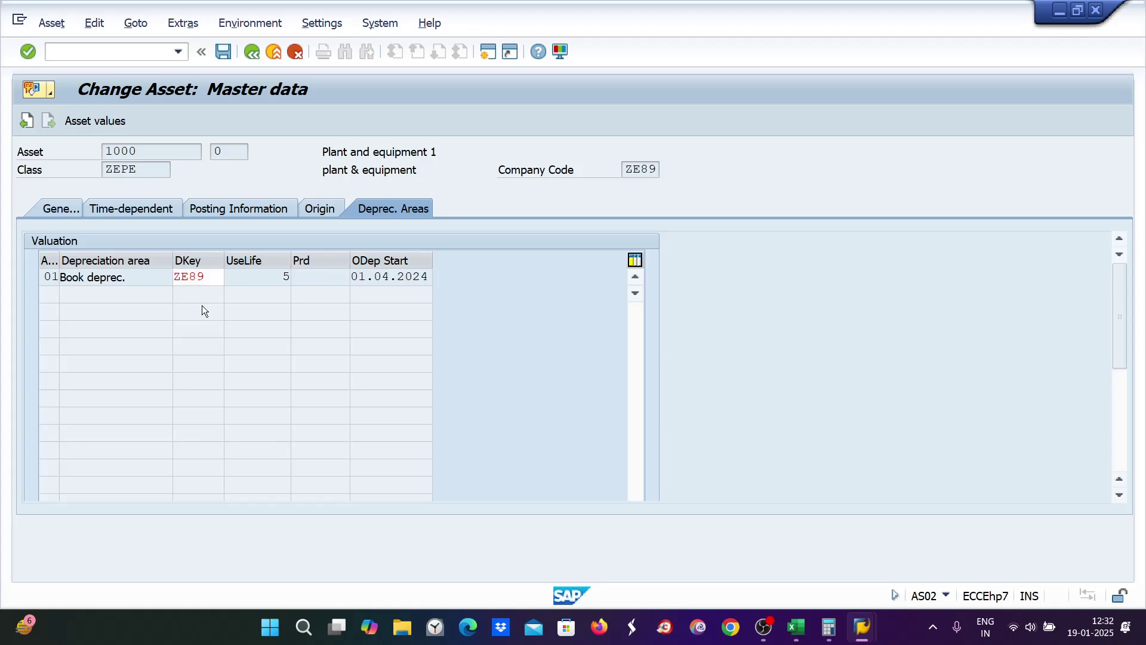
key("Return")
key("Return")
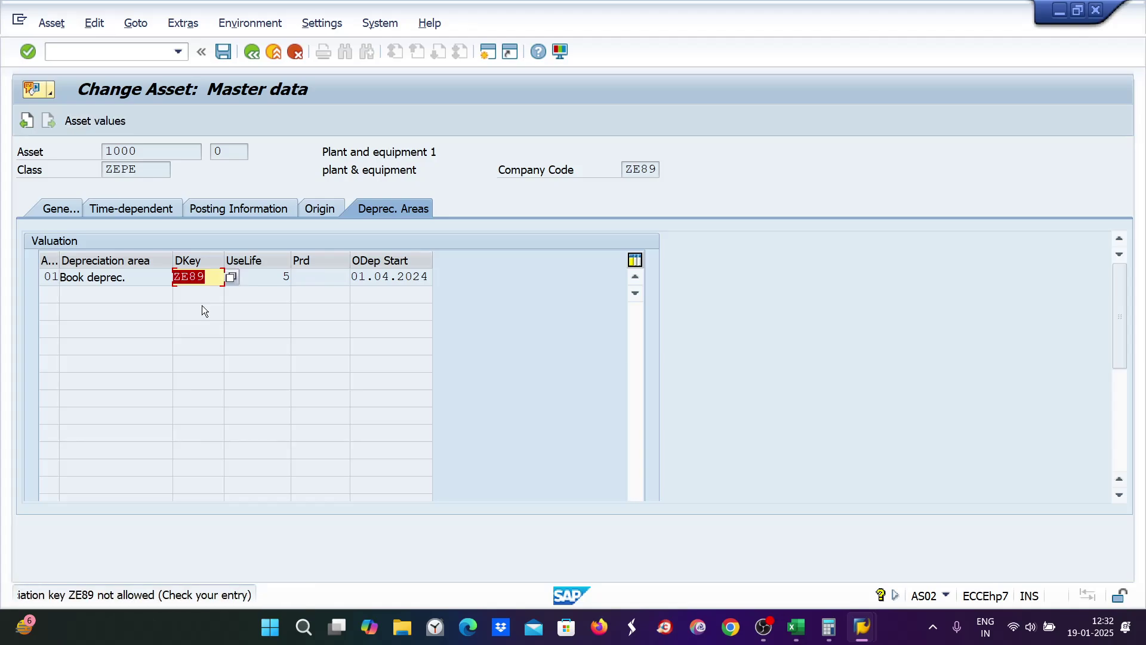
left_click(58, 55)
type("/NAS")
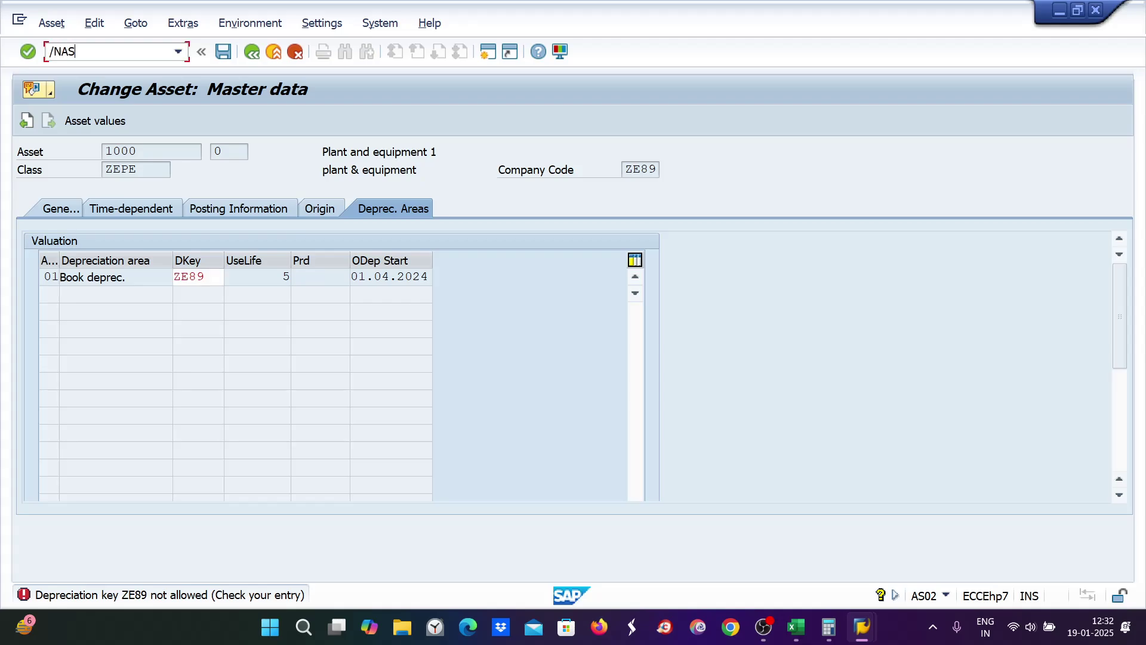
type("02")
key("Return")
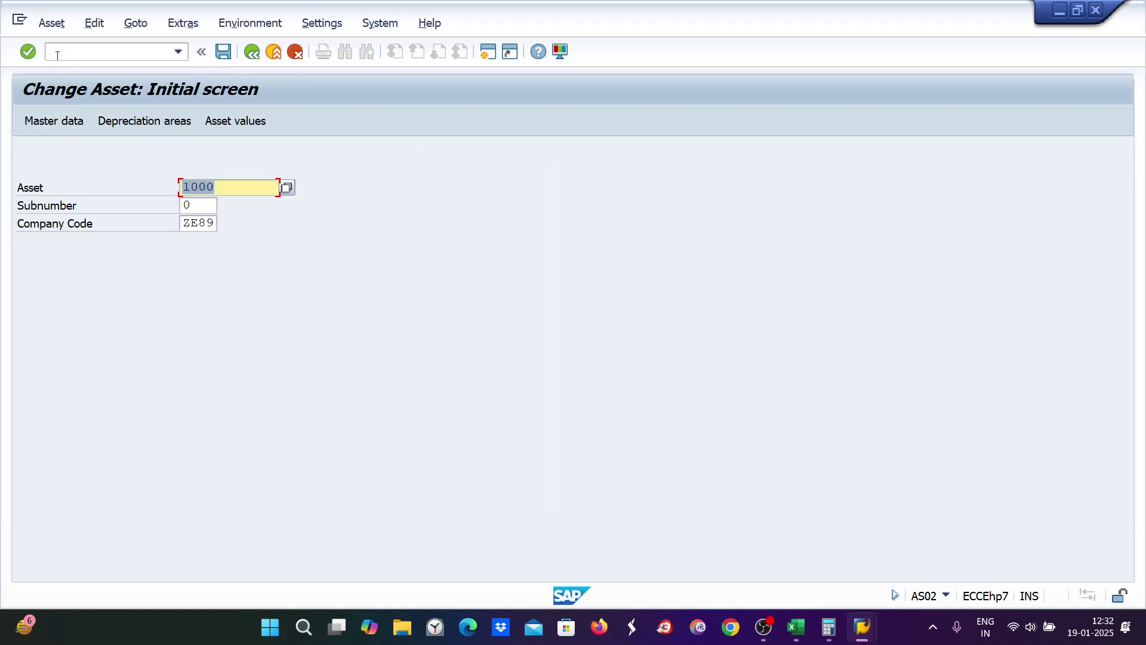
left_click(173, 122)
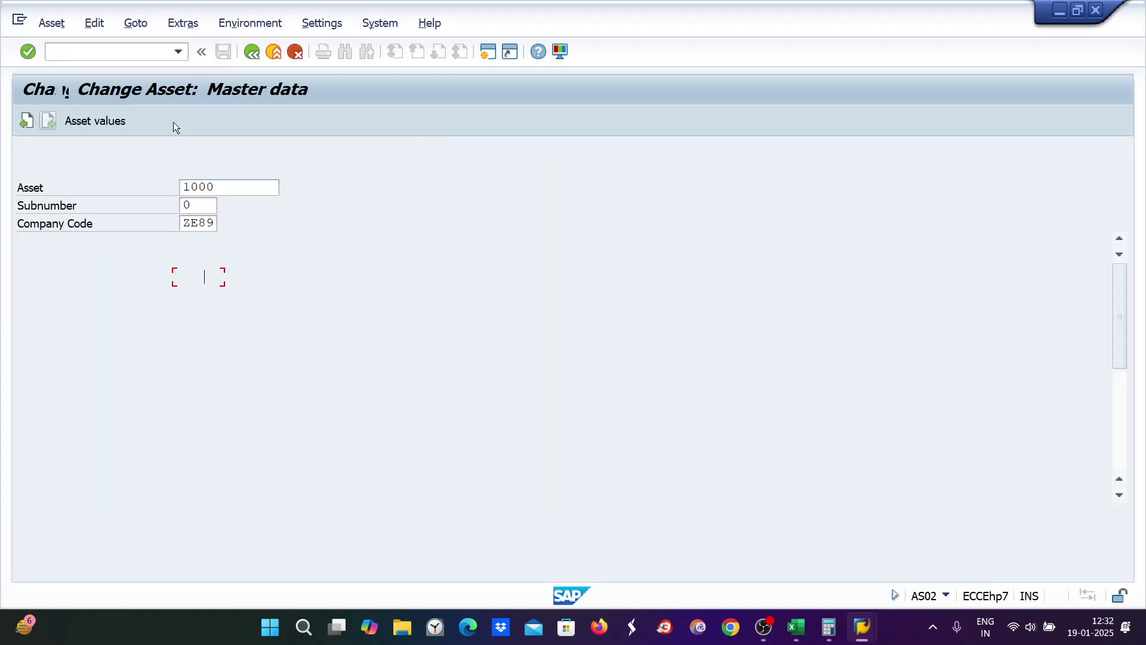
type("ZE89")
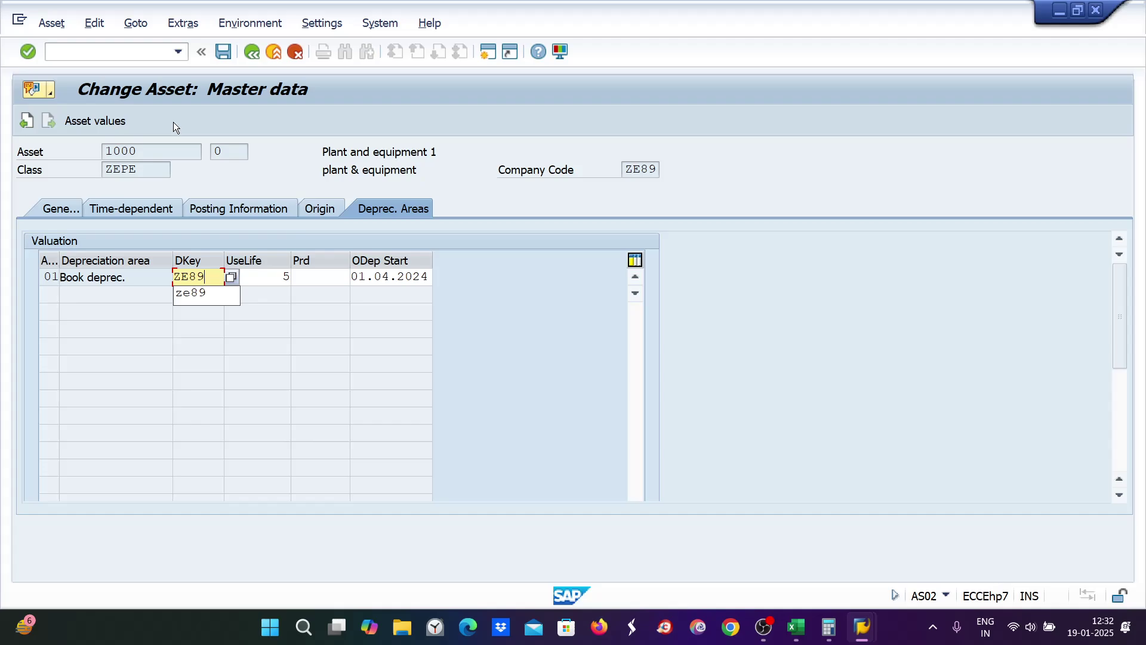
key("Return")
key("Return")
key("Return")
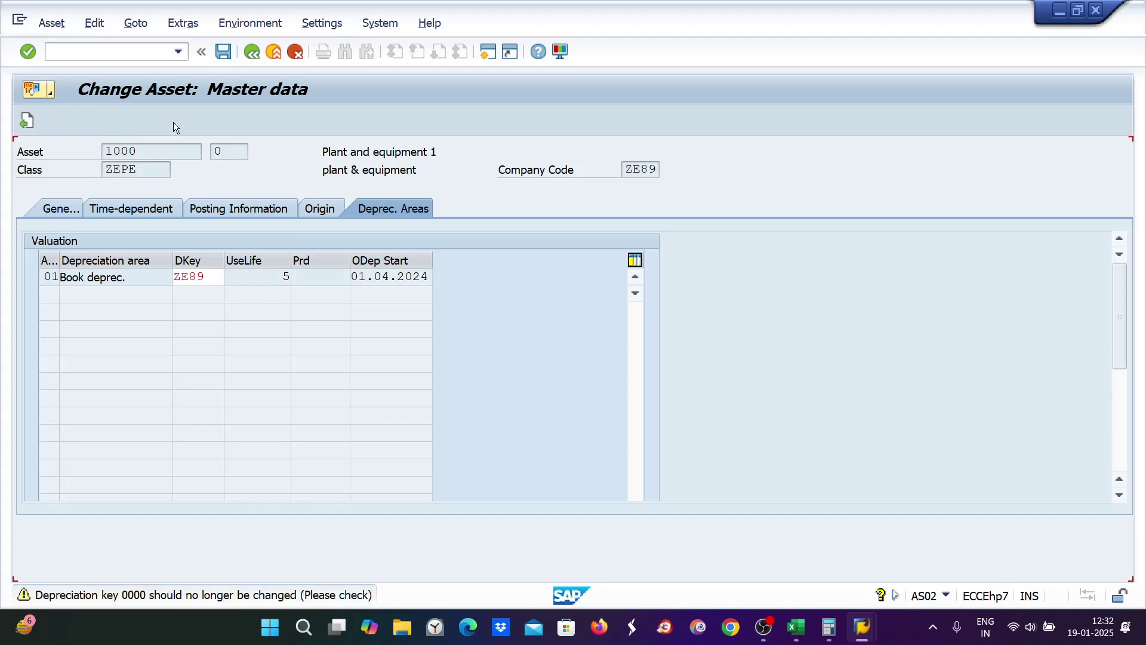
key("ctrl+s")
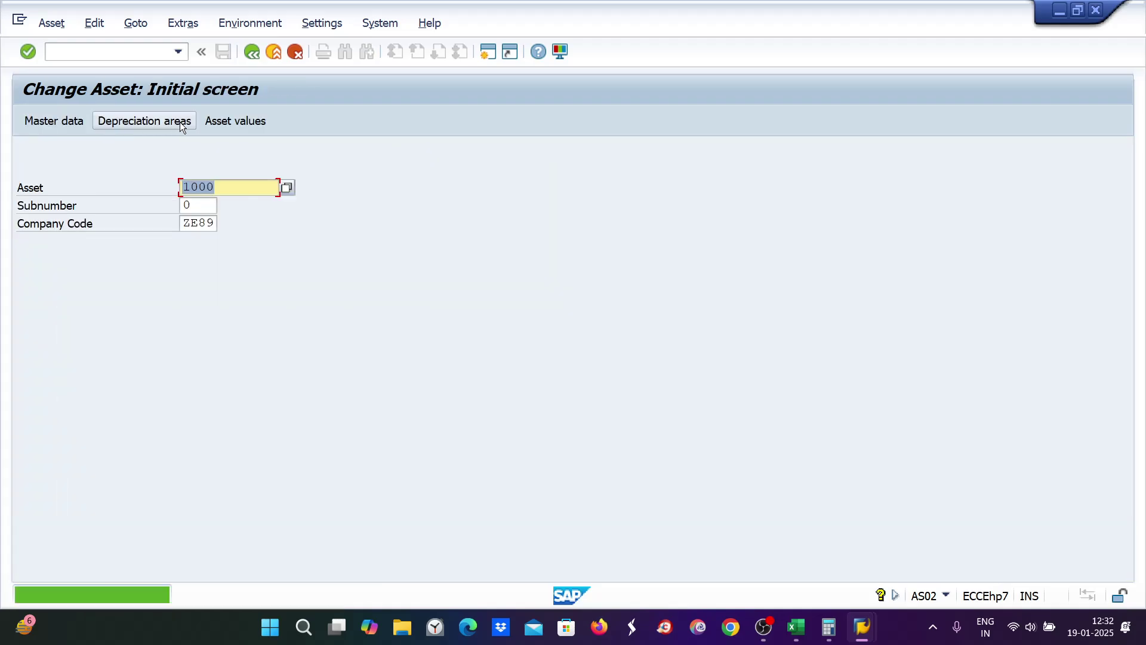
Step: Display asset 1000's 2024–2029 depreciation comparison: 200, 160, 128, 102.40, 81.92, net book value 327.68
left_click(221, 123)
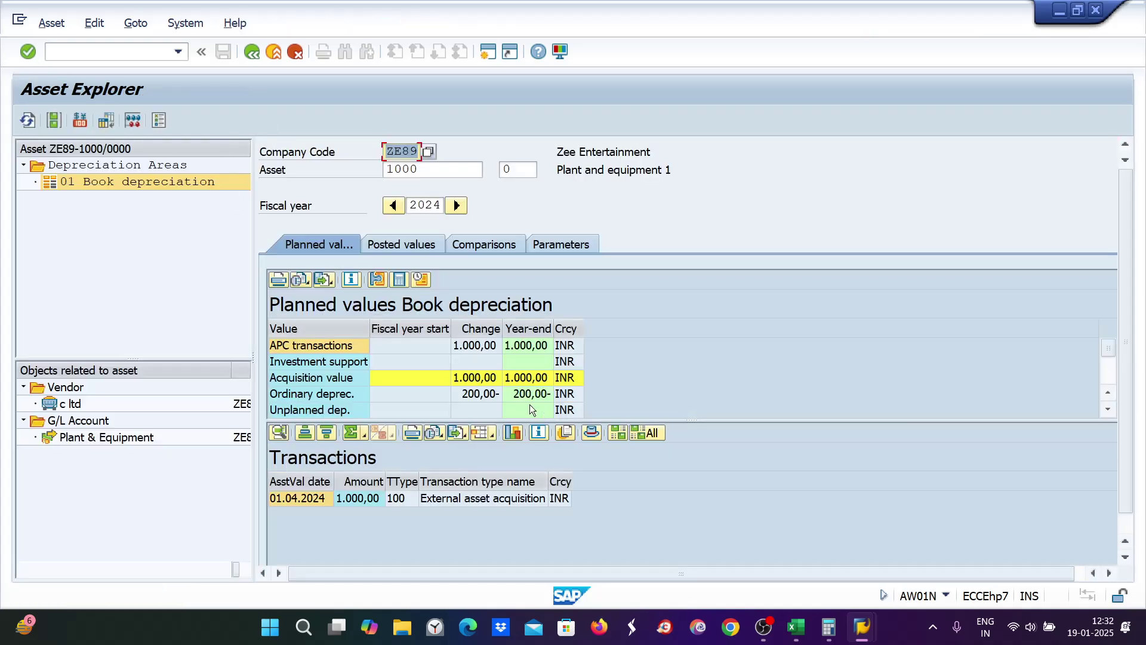
left_click(464, 244)
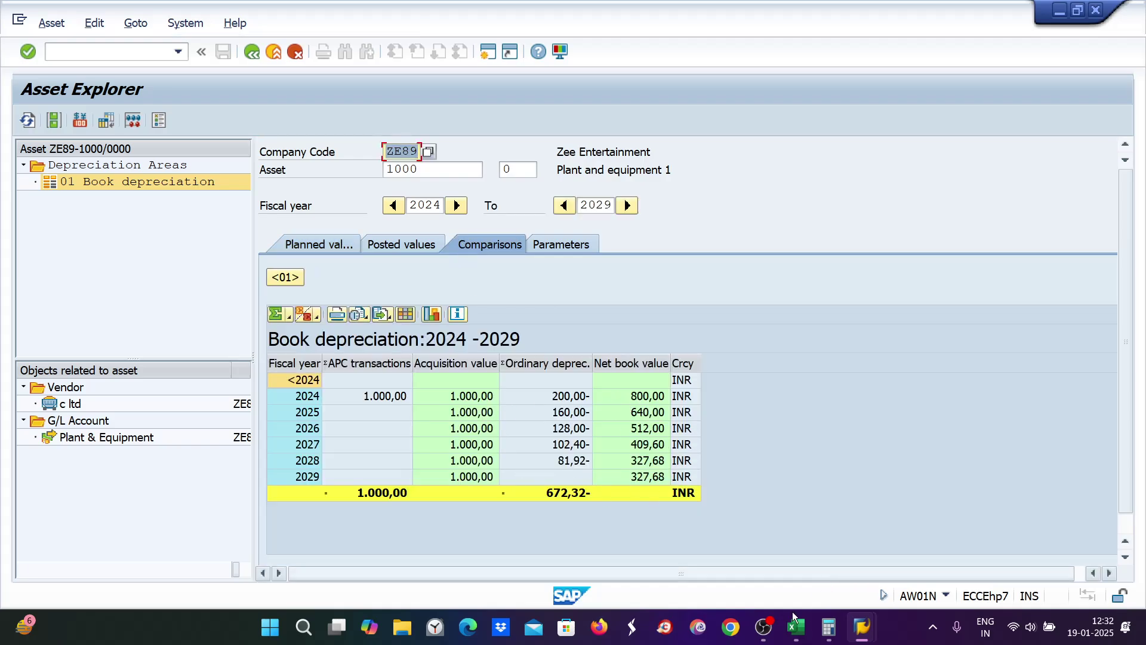
mouse_move(800, 633)
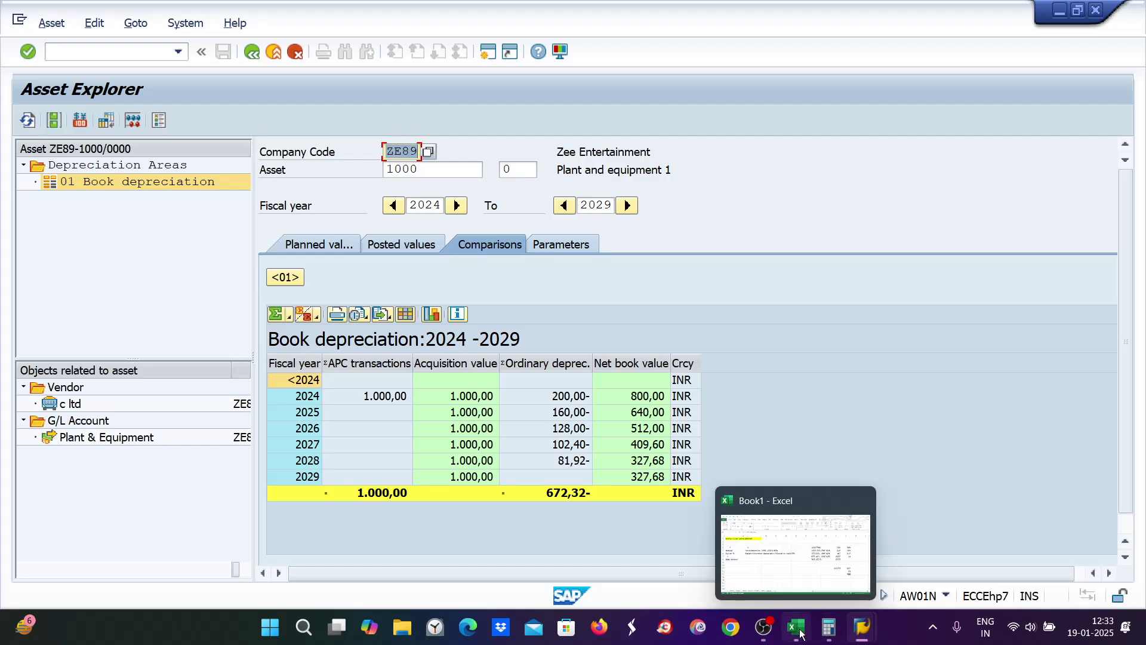
Step: Enter the first-year working in Excel: 1000*20% in D10 and 200 in F10
left_click(801, 633)
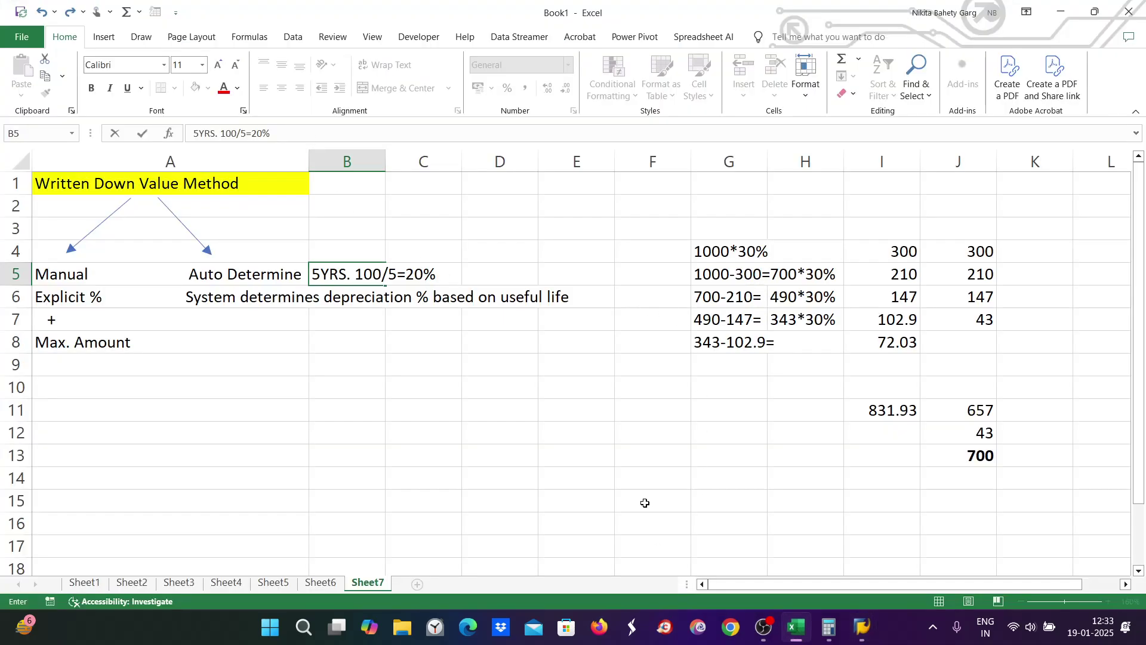
left_click(483, 386)
type("1000")
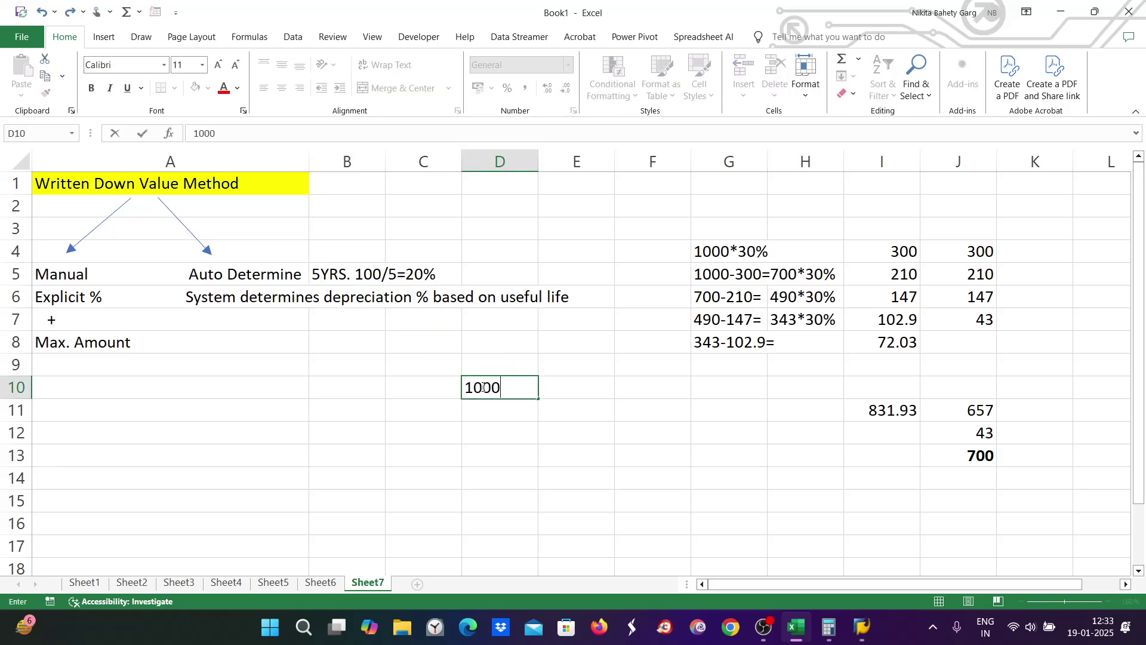
type("*20%")
key("Tab")
key("Tab")
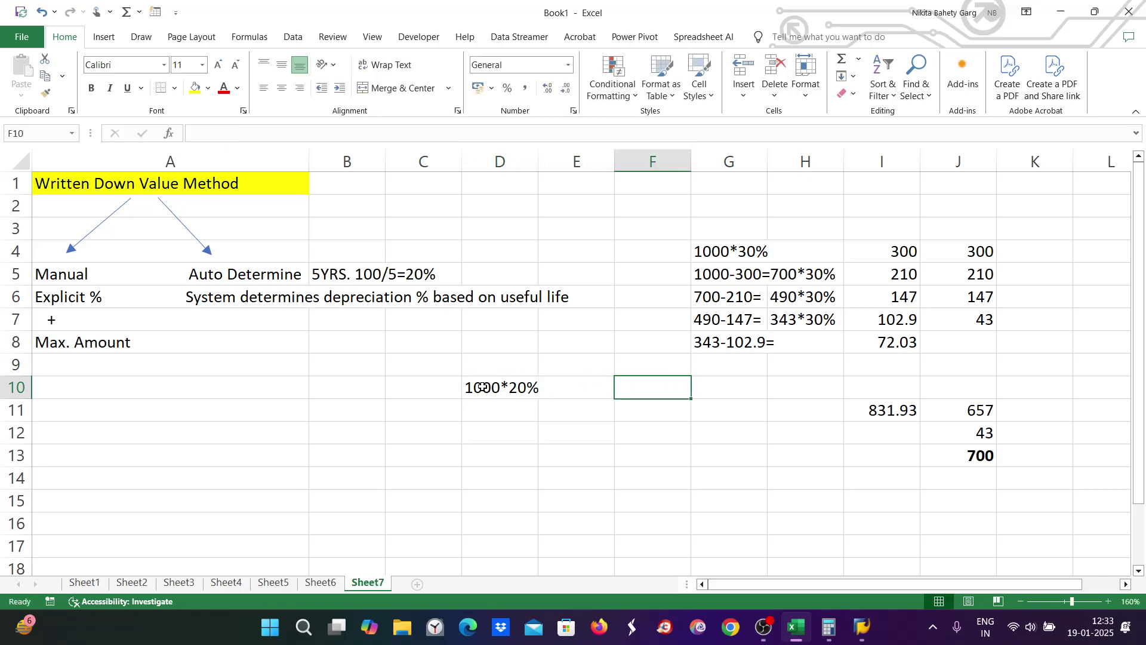
type("200")
Step: Add 1000-200, 800*20% and 160 in row 11, then start 800-160 in D12
left_click(487, 400)
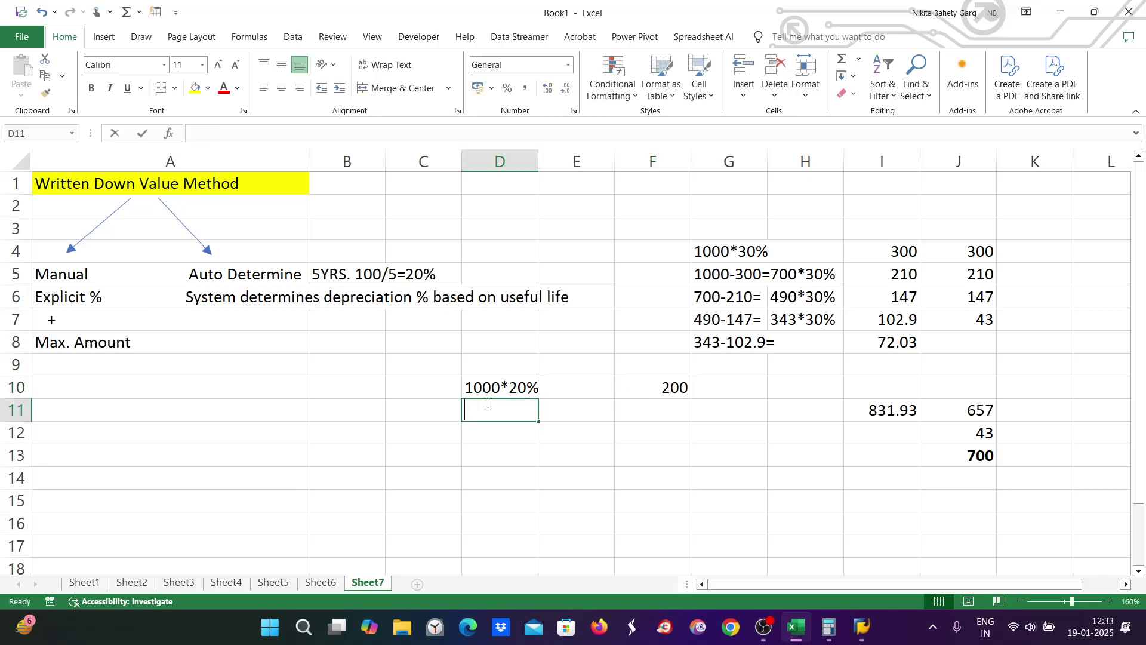
type("1000")
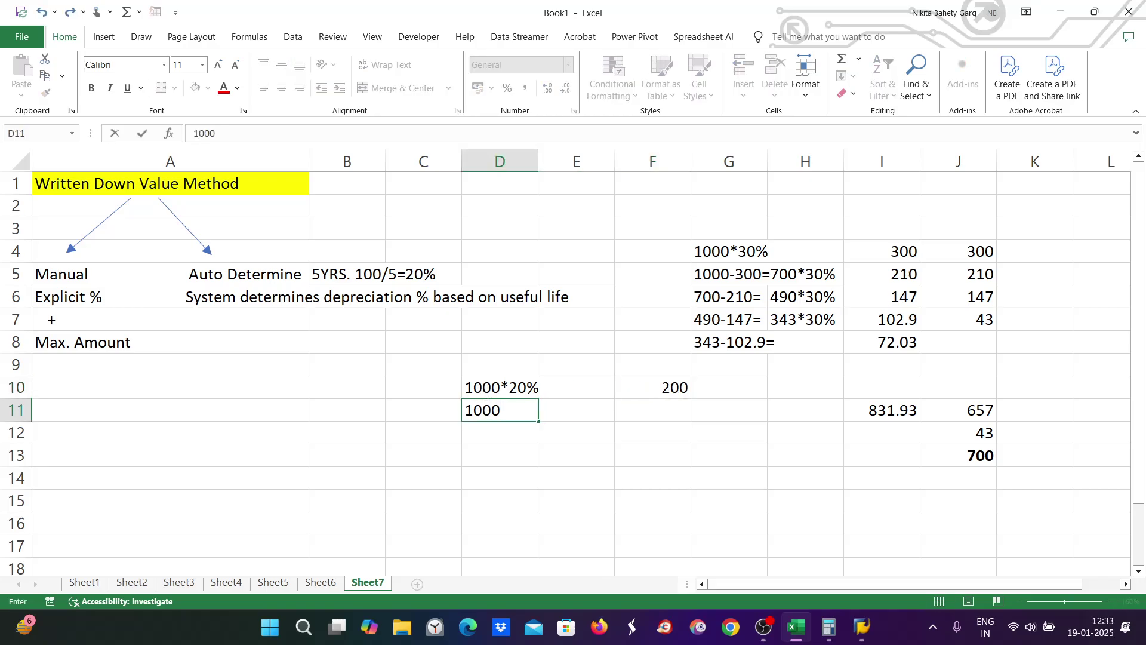
type("-200")
key("Tab")
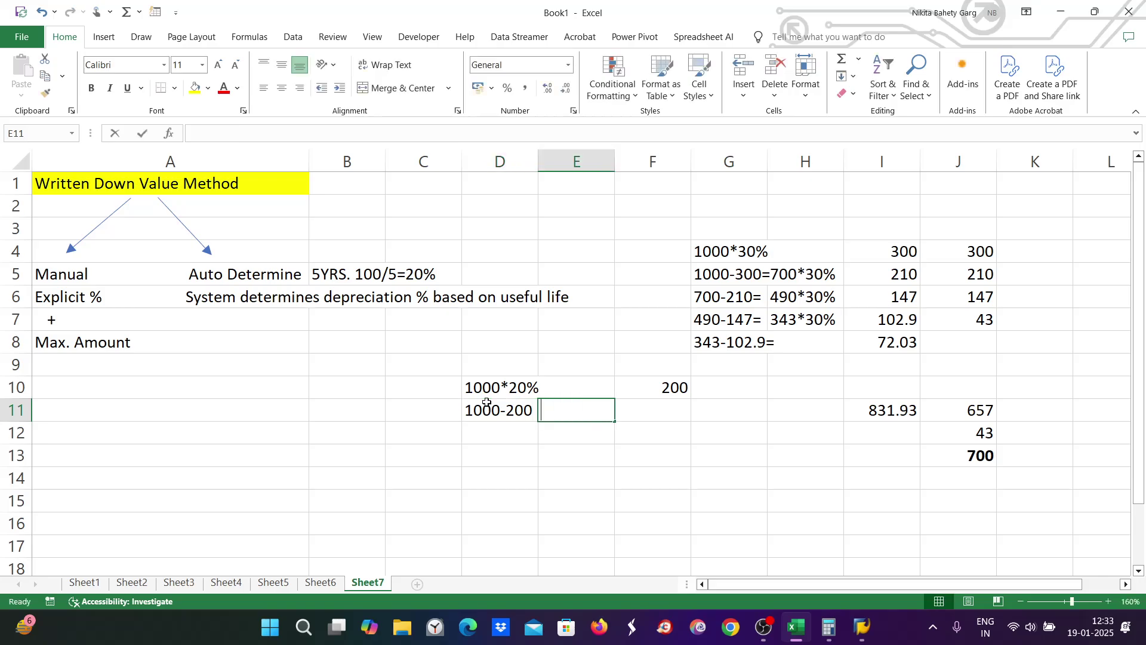
type("800")
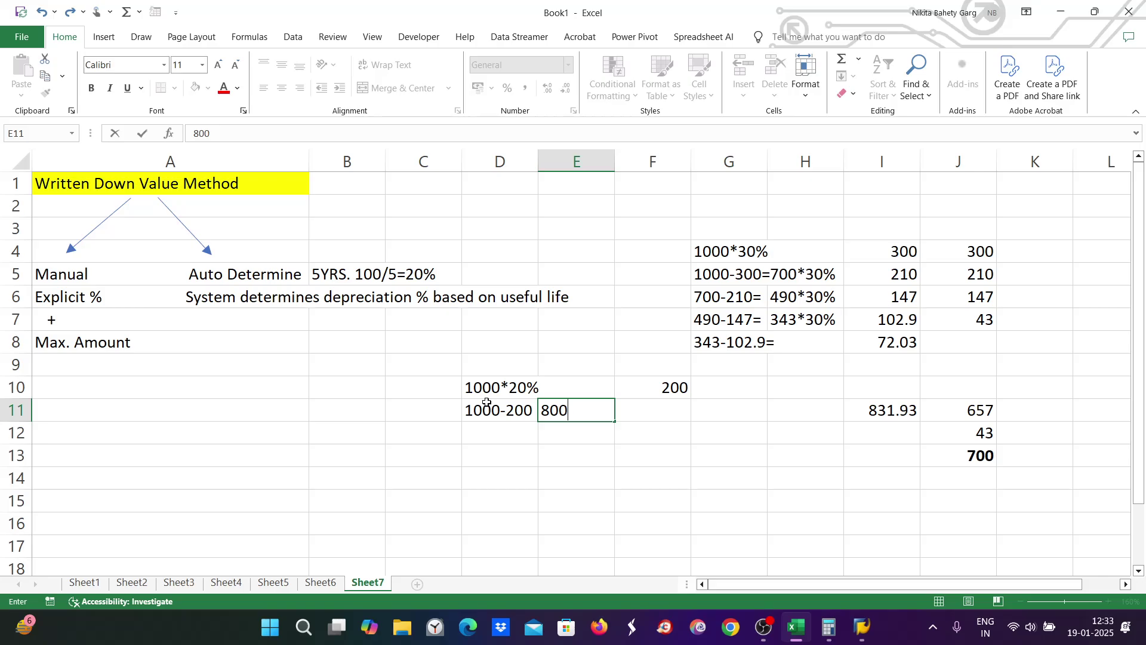
type("*20%")
key("Tab")
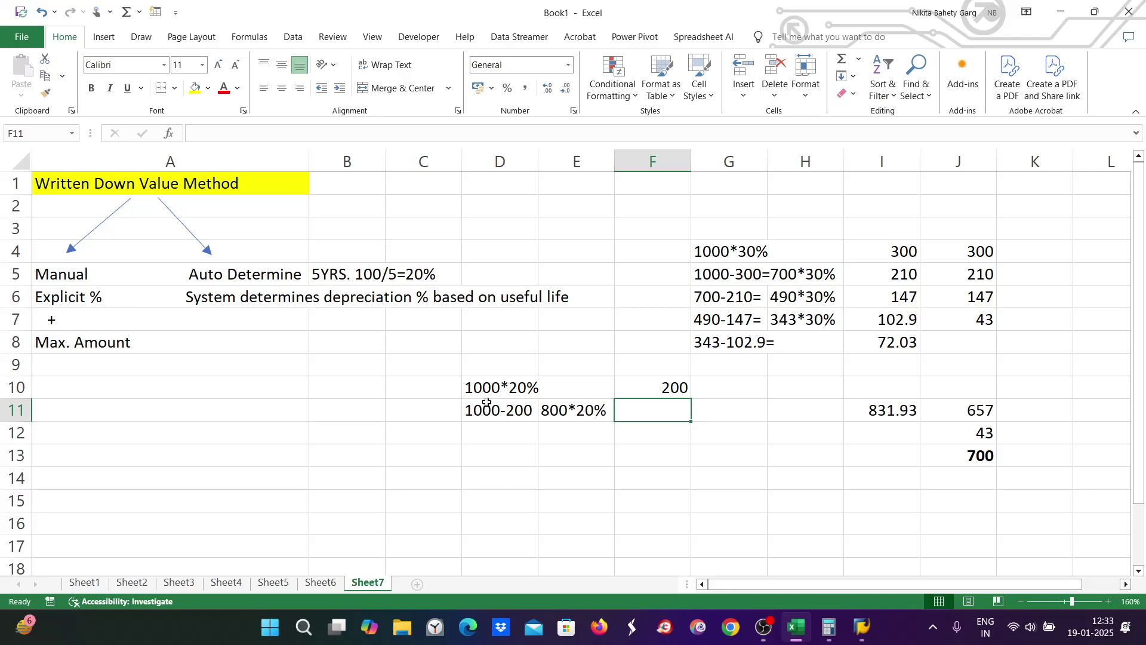
type("160")
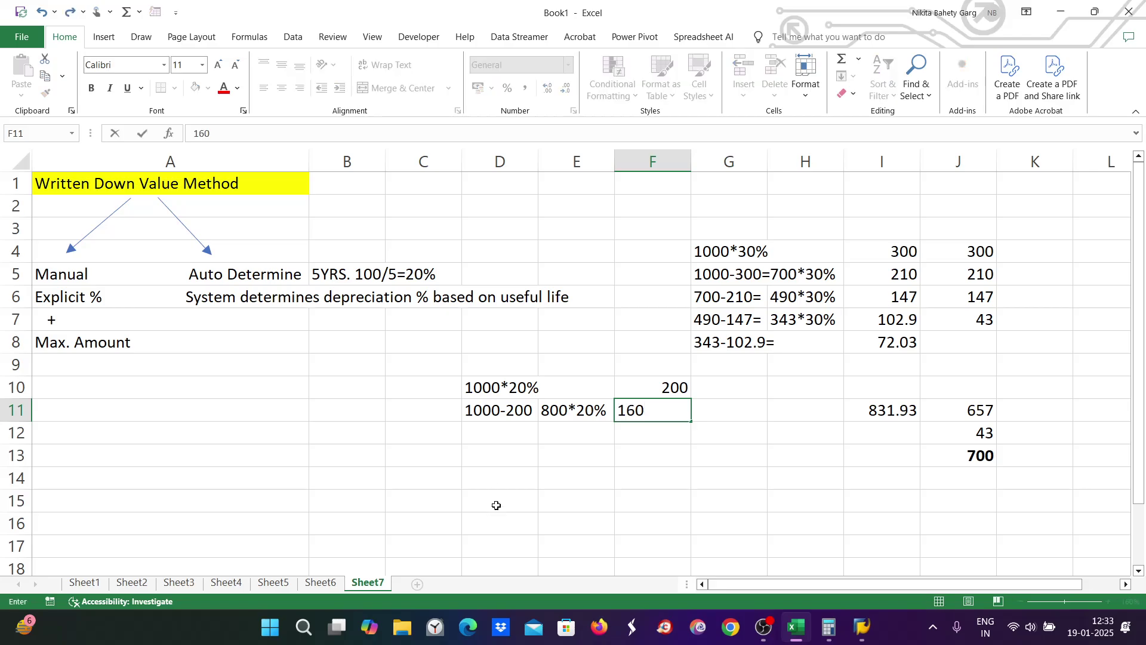
double_click(488, 435)
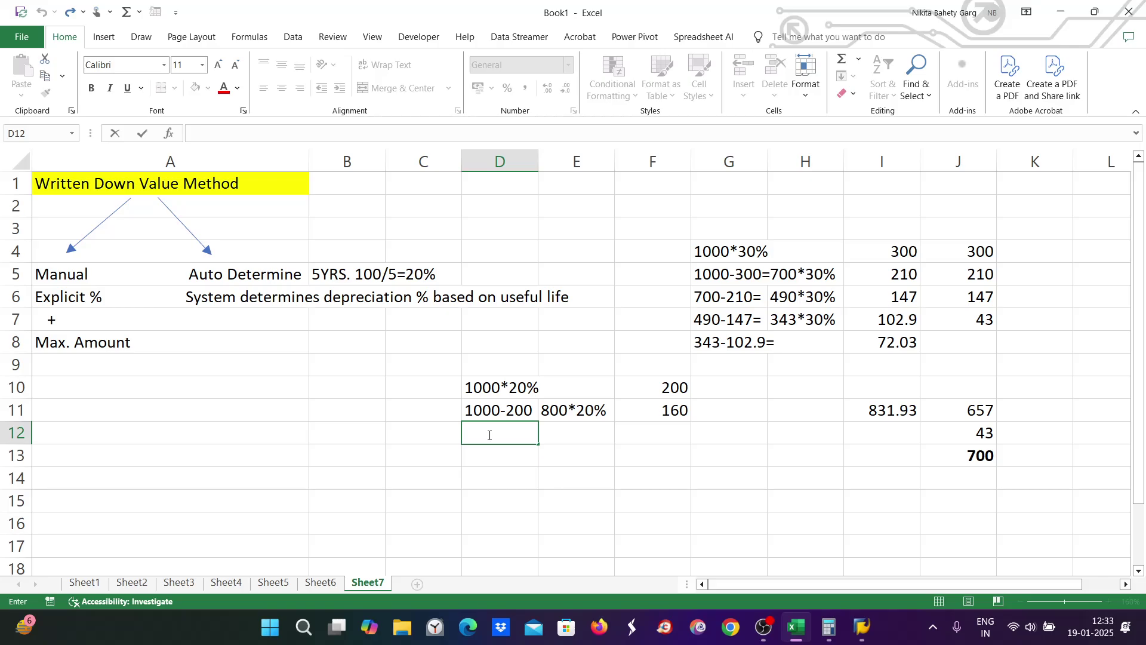
type("800-160")
Step: In Calculator, clear the old result and work out 800 − 160 = 640
left_click(828, 627)
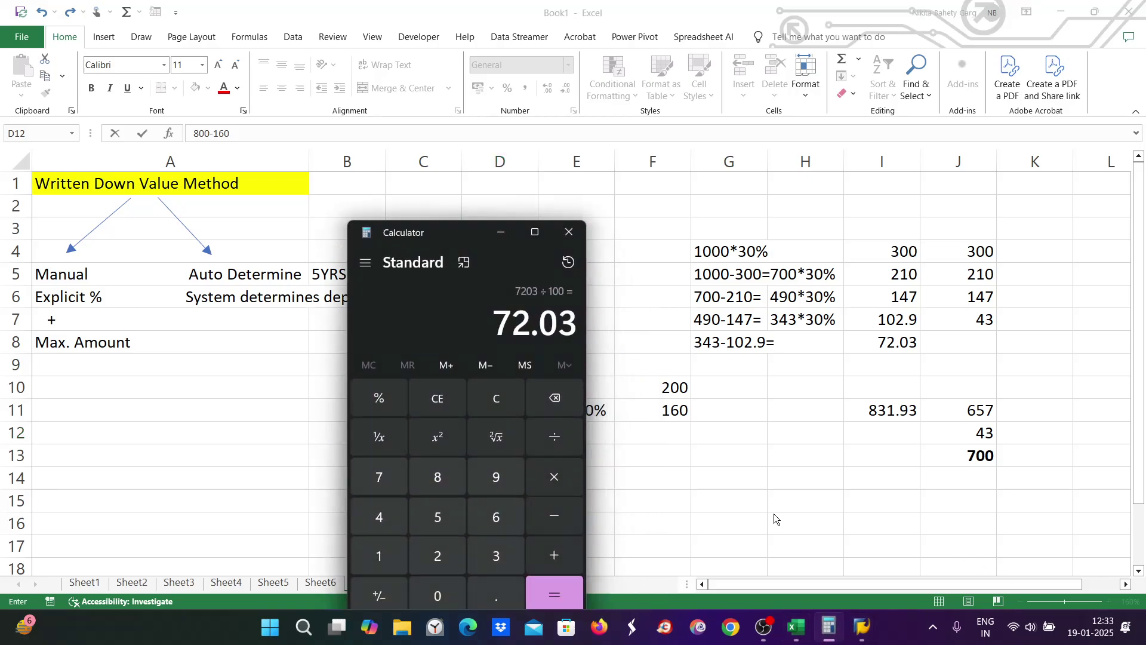
left_click(498, 399)
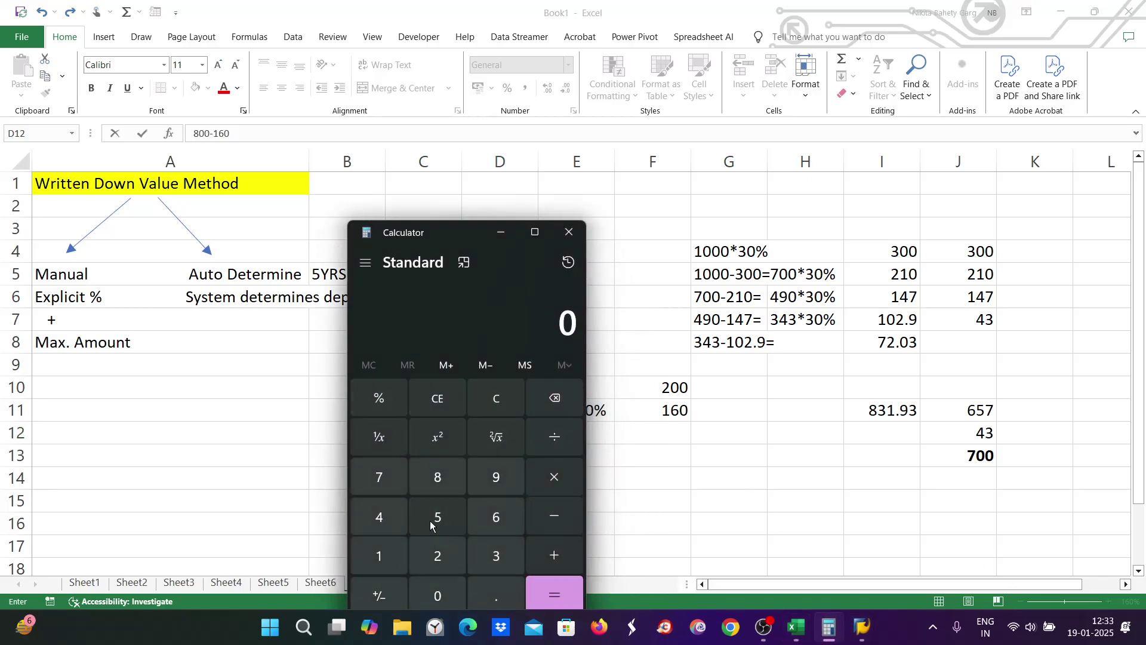
left_click(435, 476)
double_click(449, 588)
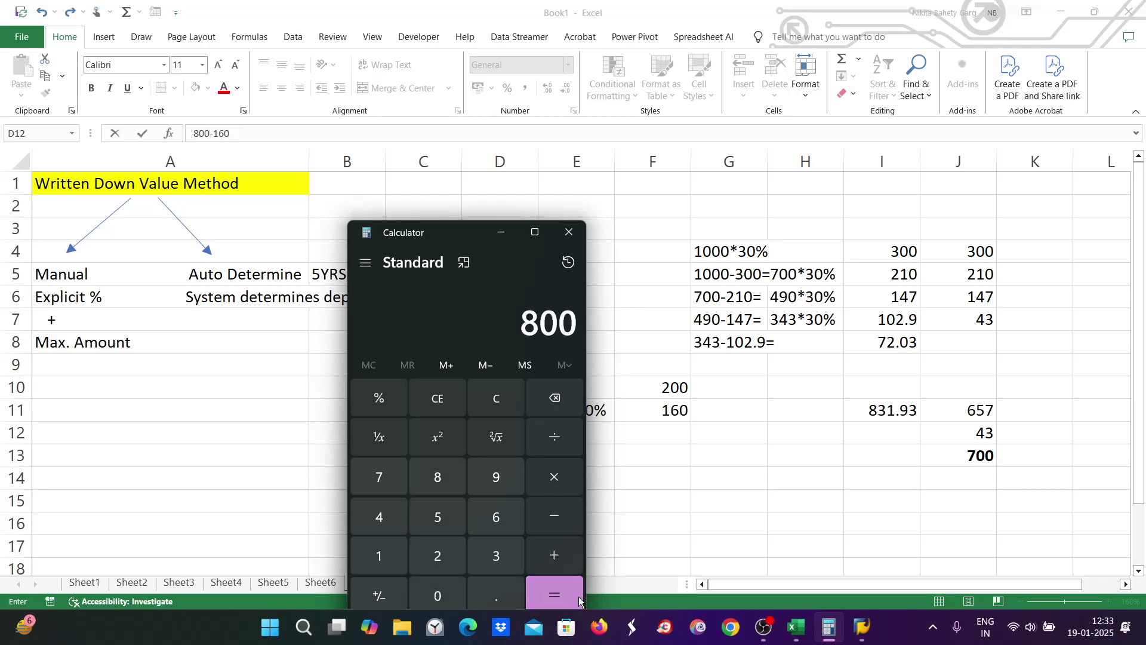
left_click(554, 517)
left_click(382, 554)
left_click(495, 517)
left_click(438, 595)
left_click(561, 592)
Step: Compute 640 × 20 ÷ 100 = 128, then move Calculator aside to return to cell E12
left_click(563, 476)
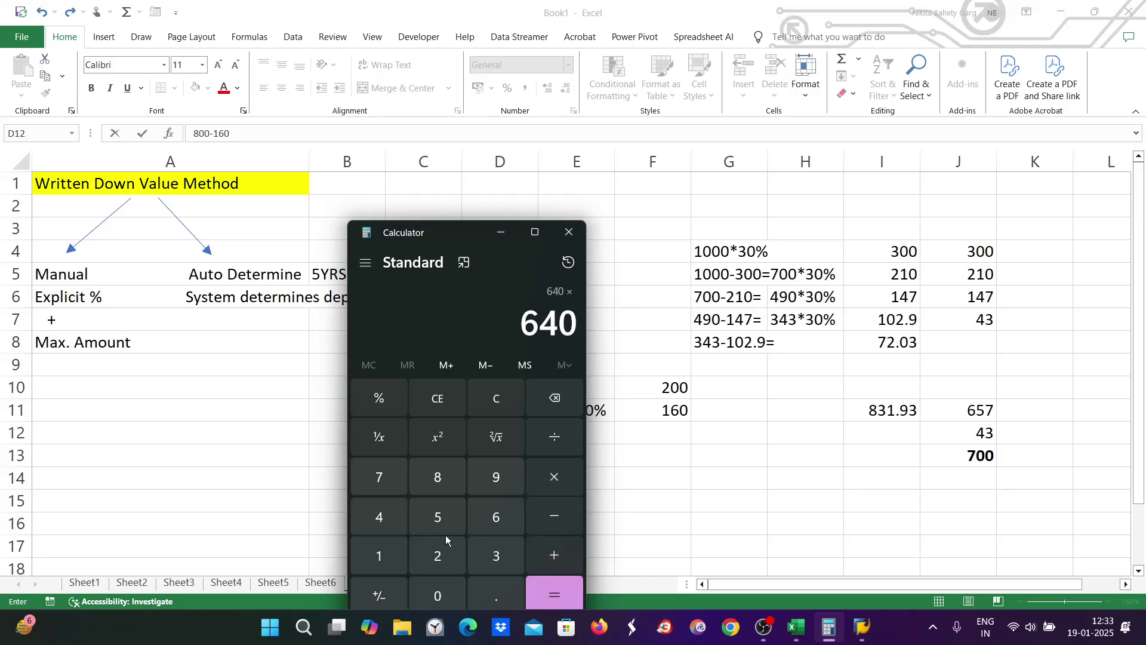
left_click(445, 557)
left_click(443, 596)
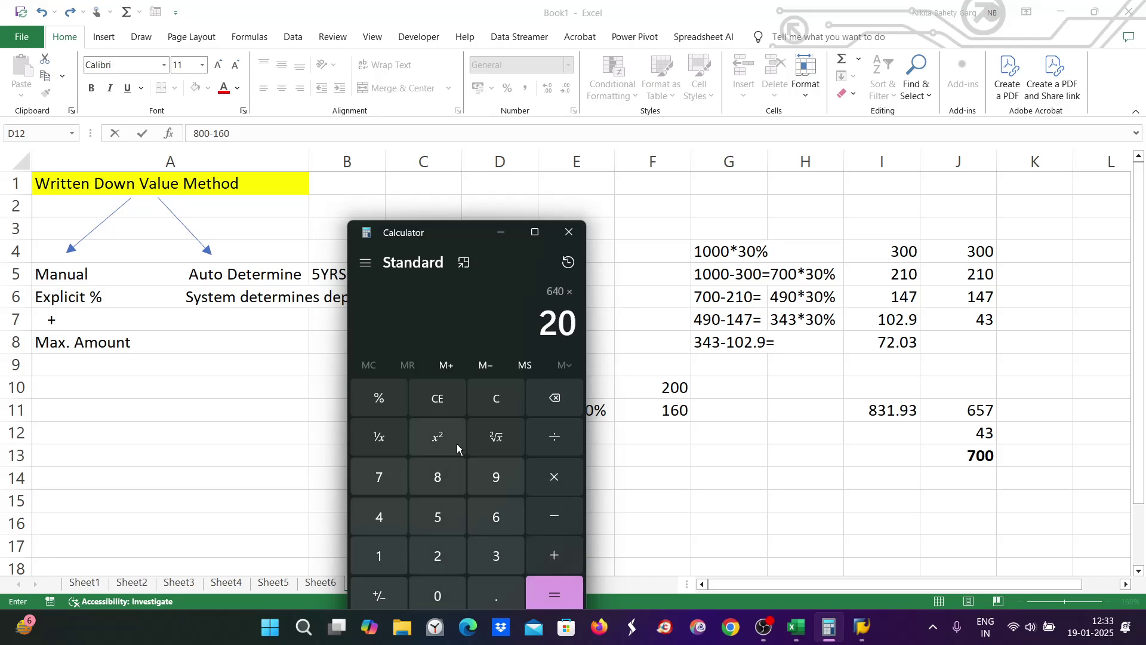
left_click(556, 440)
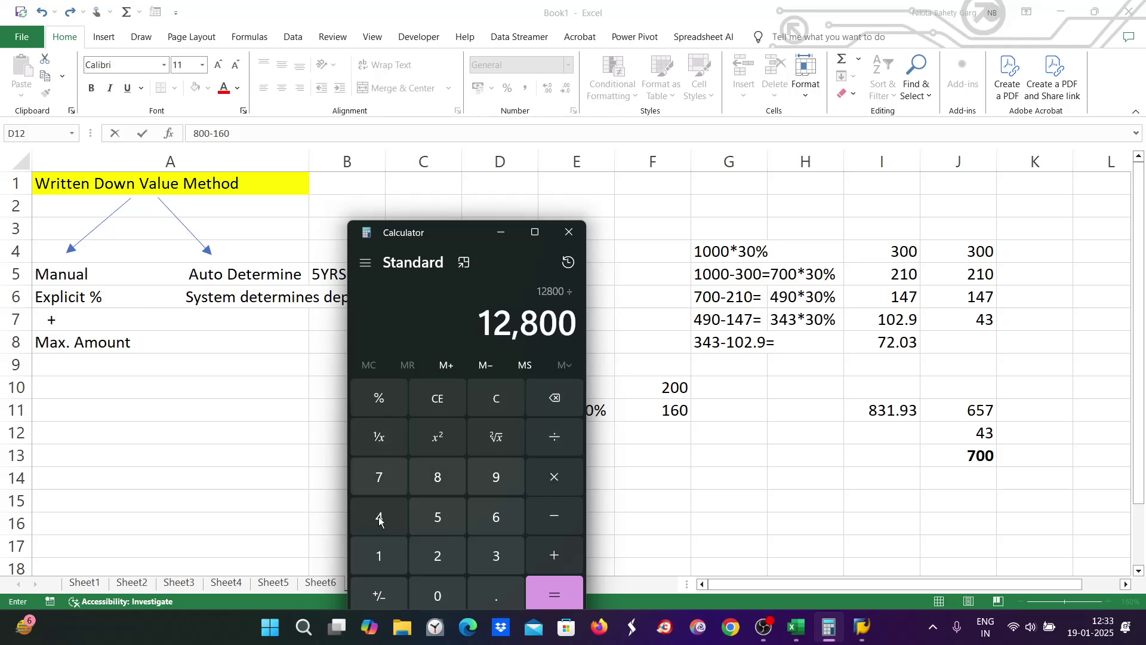
left_click(380, 552)
double_click(438, 596)
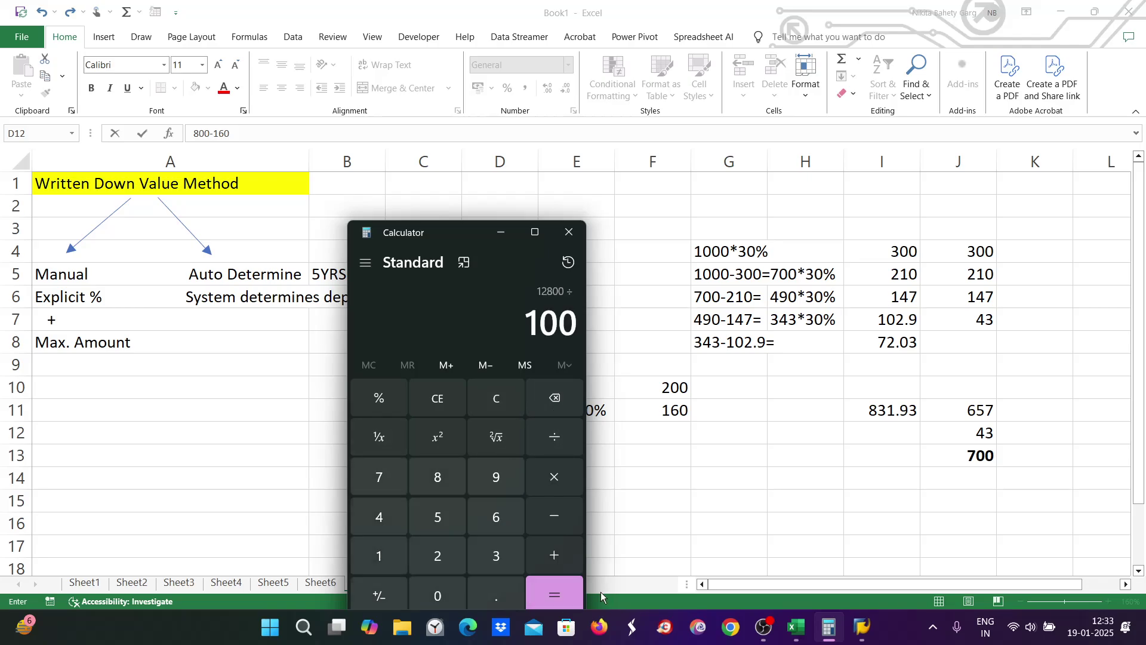
left_click(564, 595)
left_click_drag(449, 240, 292, 251)
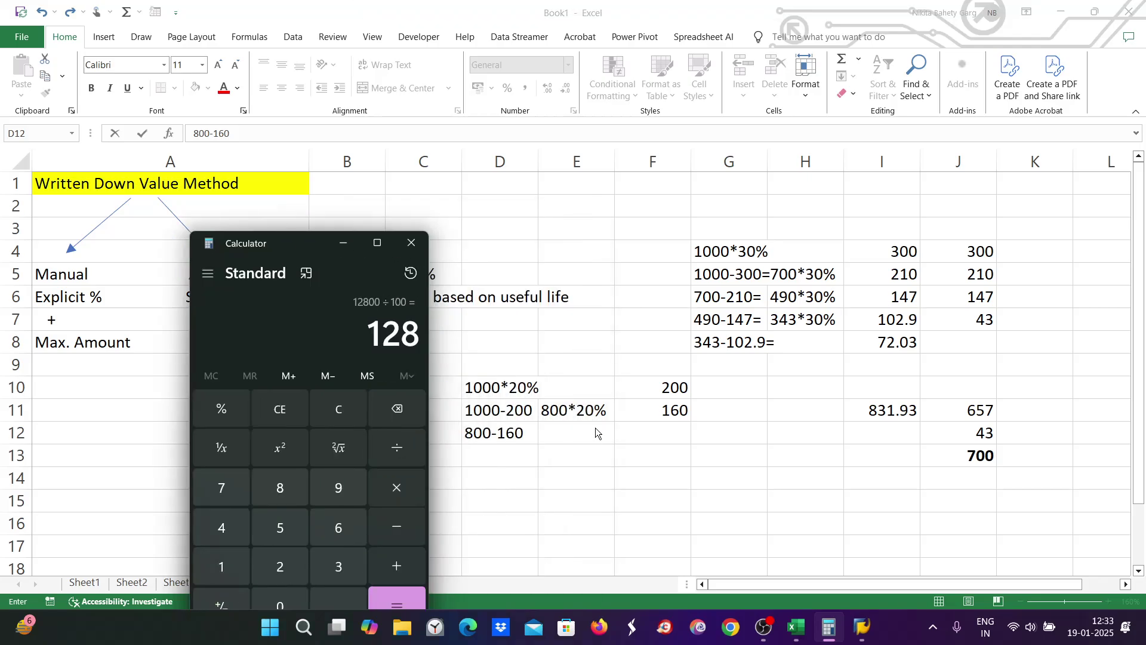
left_click(567, 432)
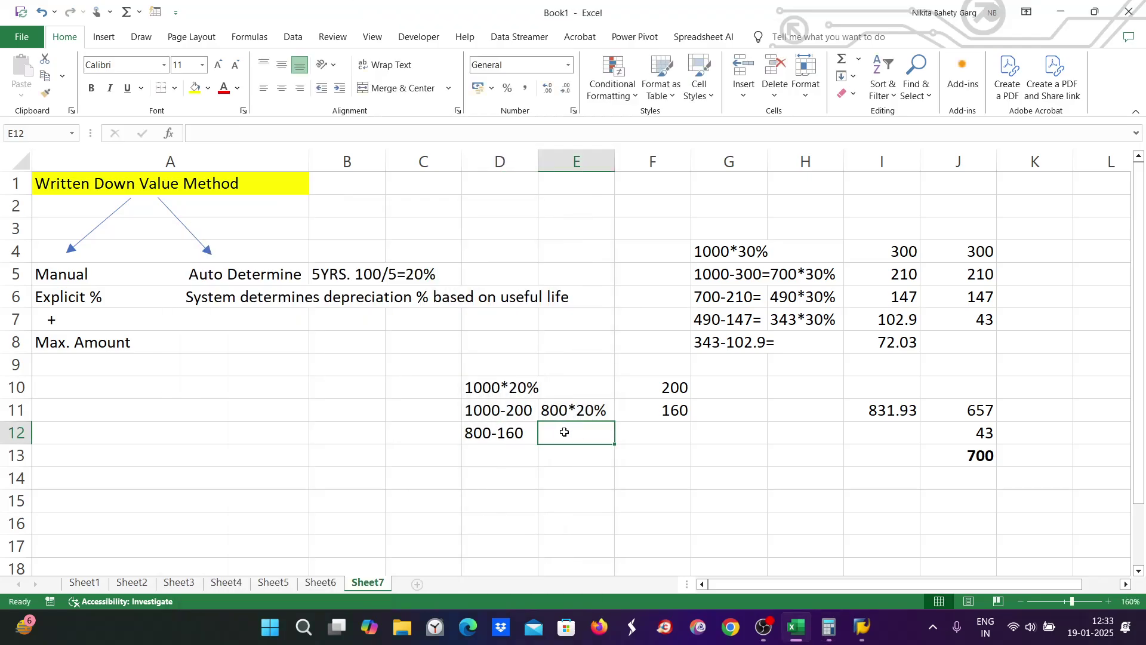
Step: Enter 640*20% in E12 and 128 in F12, correcting typos, then start 640-128 in D13
type("640")
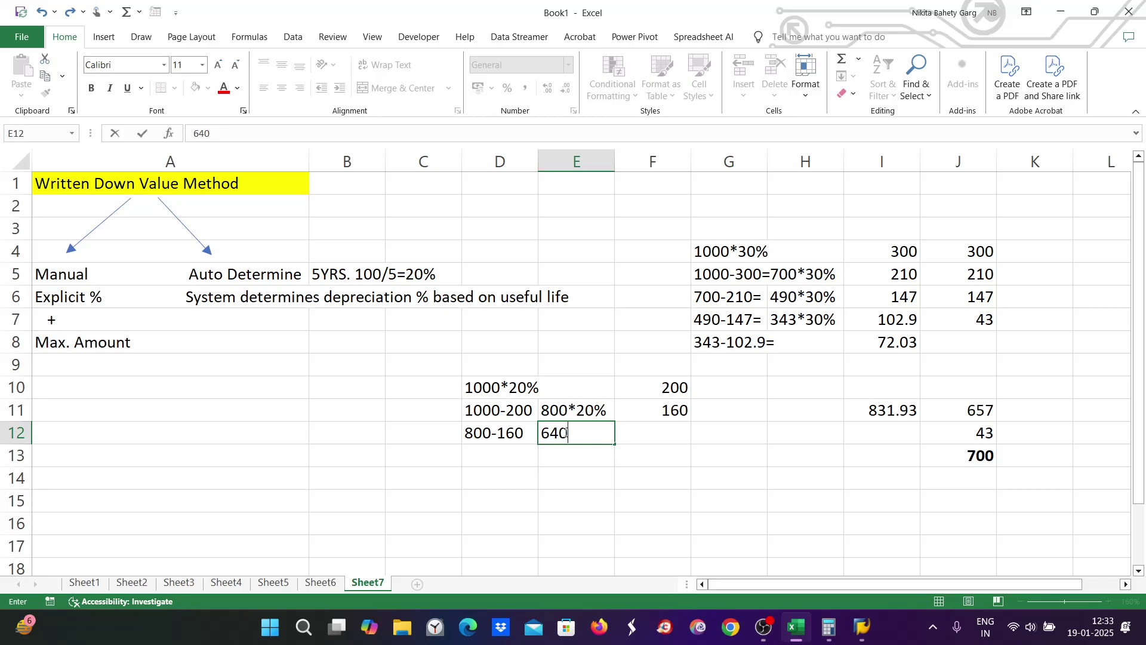
type("*20%")
key("Tab")
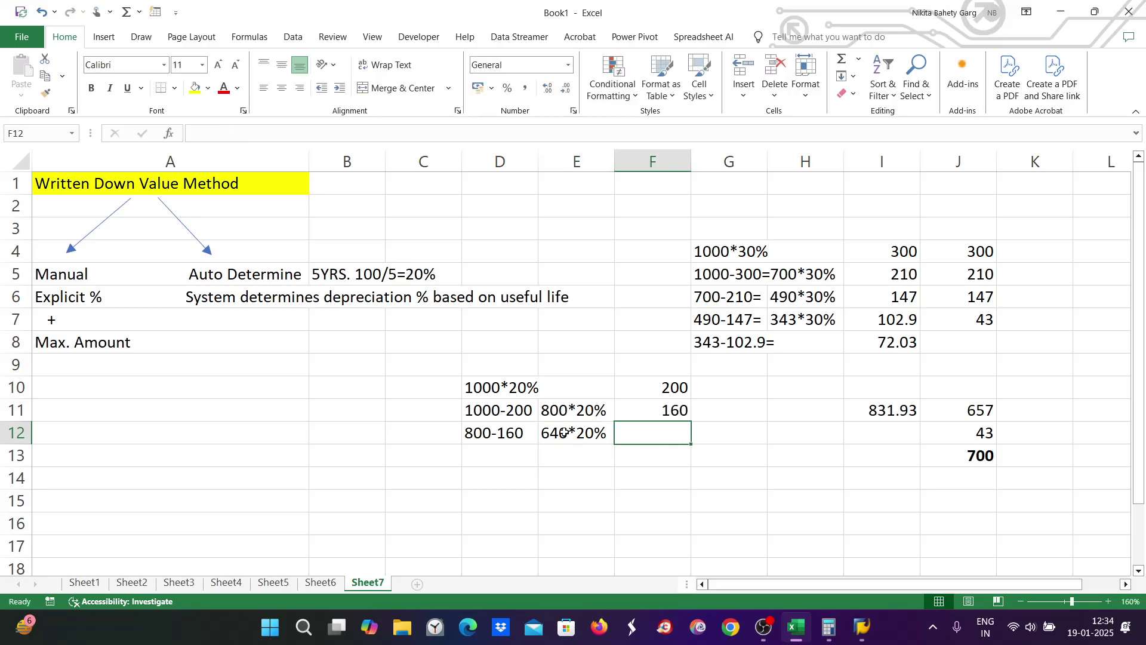
type("1")
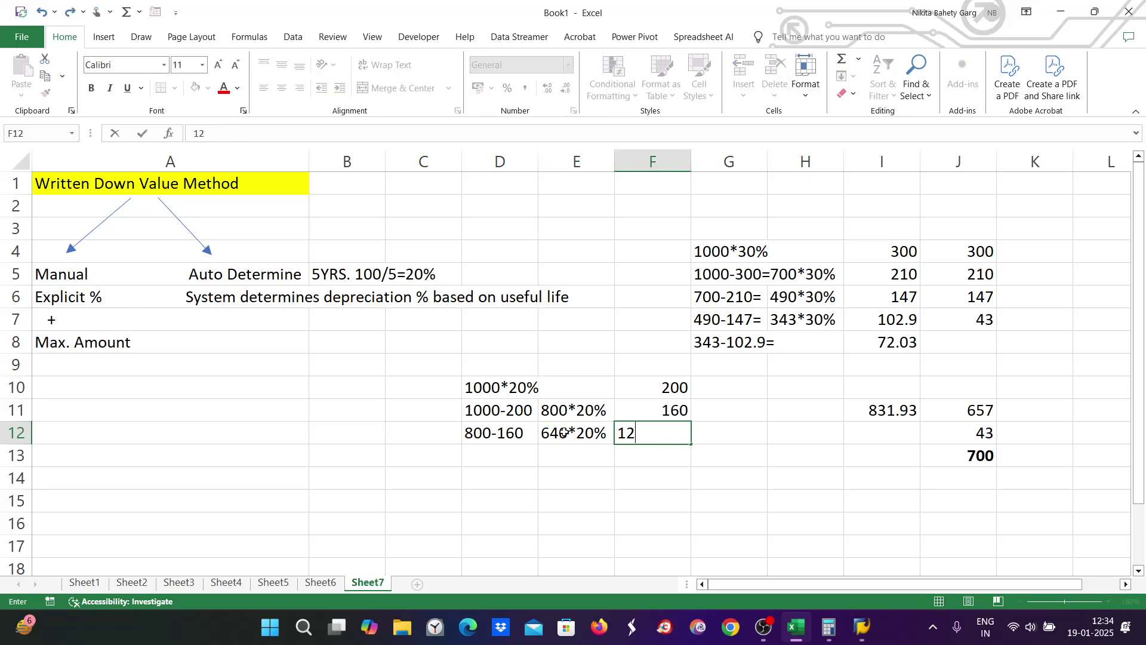
type("2")
key("BackSpace")
type("48")
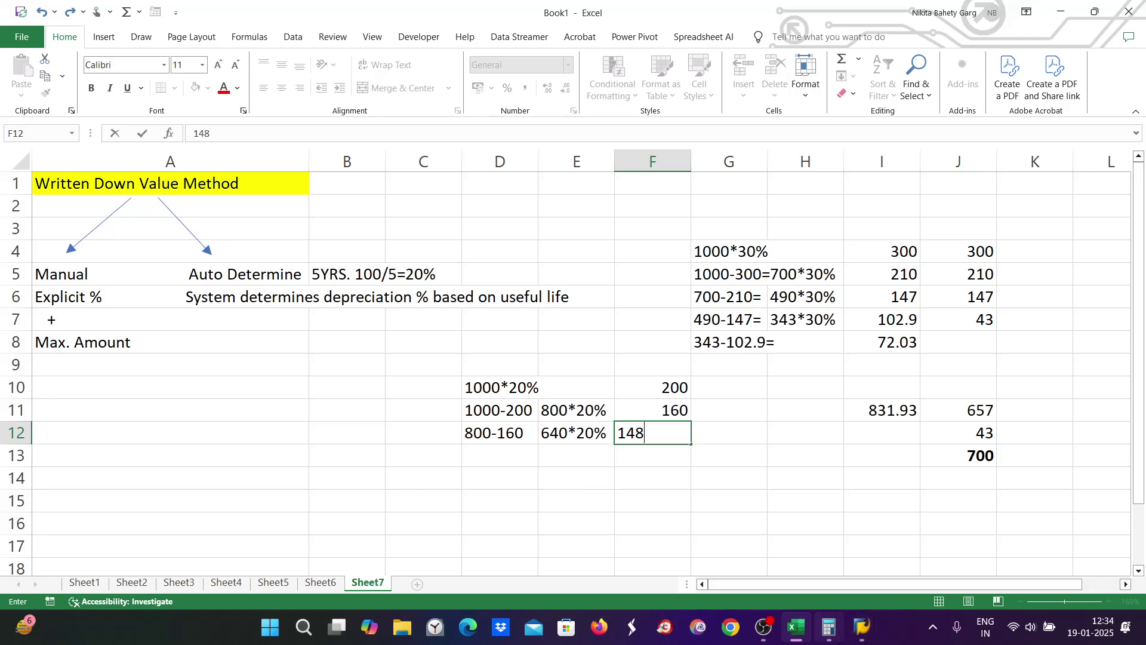
left_click(830, 631)
left_click(829, 630)
key("BackSpace")
key("BackSpace")
type("28")
left_click(483, 452)
type("0")
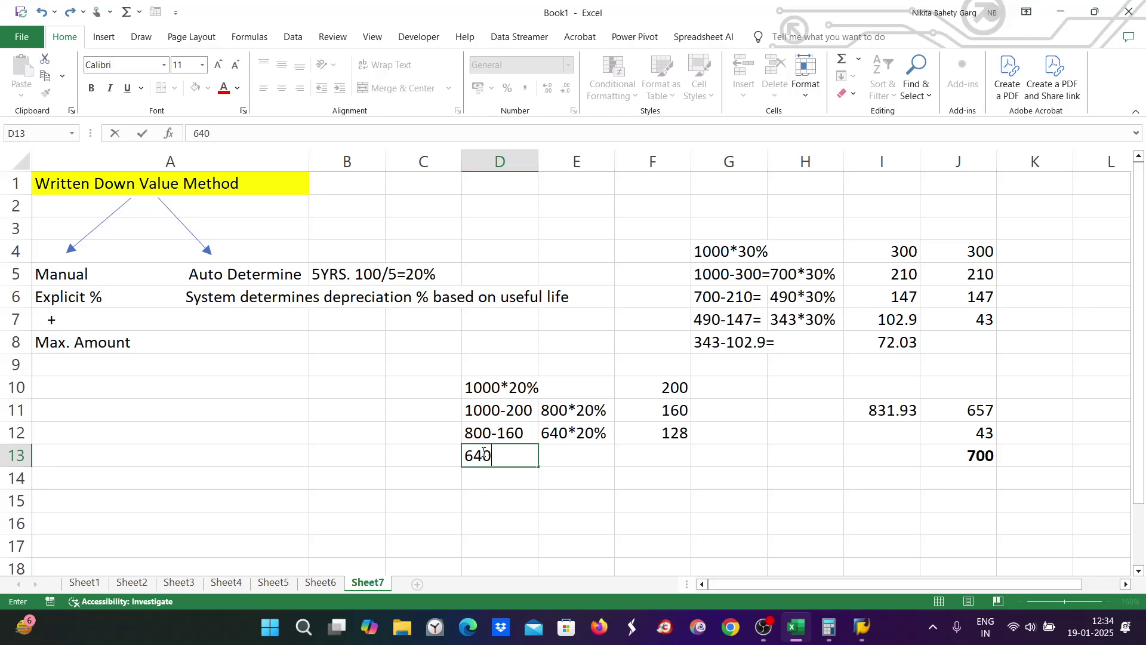
type("-128")
Step: Try subtracting 640 from 128 in Calculator
left_click(823, 632)
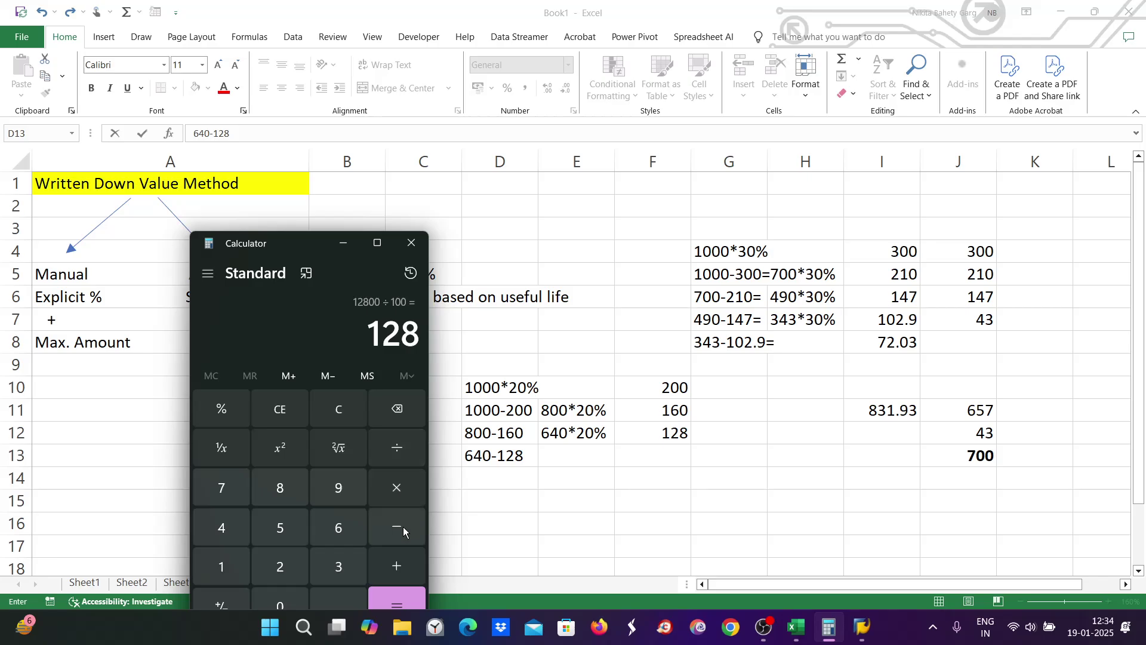
left_click(400, 526)
left_click(333, 531)
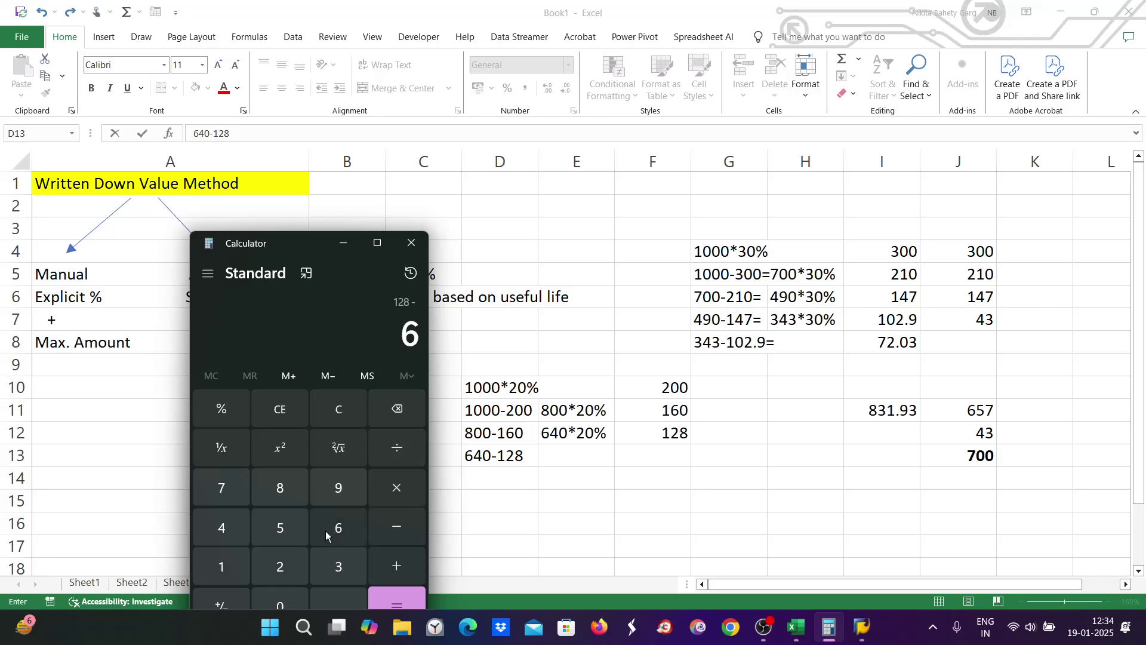
left_click(241, 516)
left_click(280, 607)
left_click(435, 602)
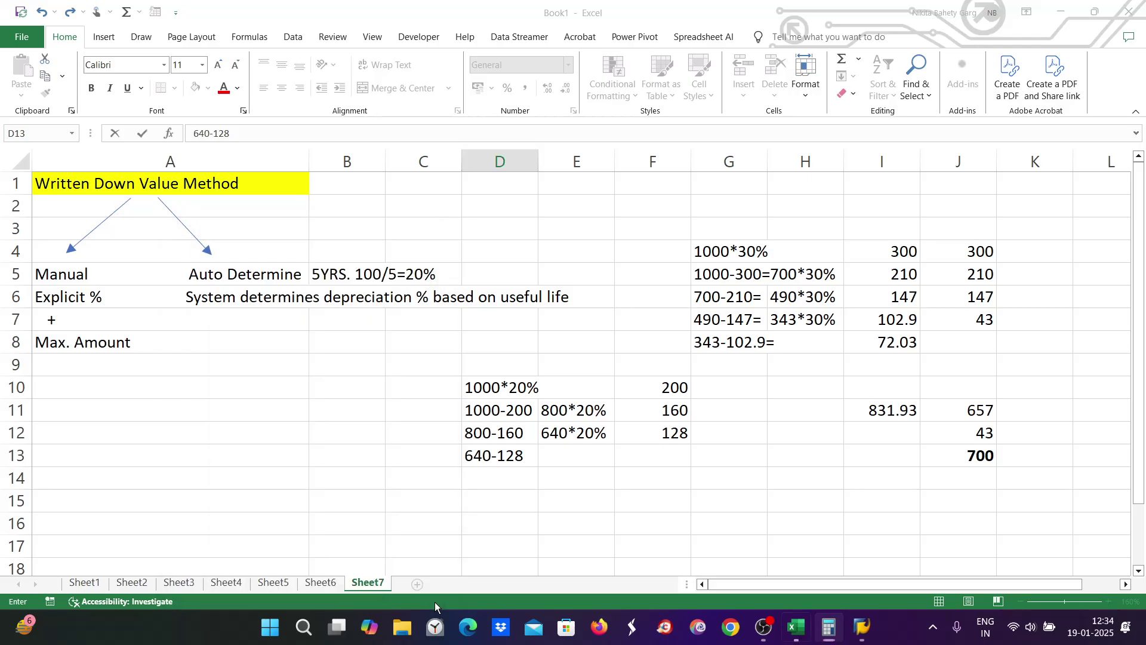
left_click(834, 638)
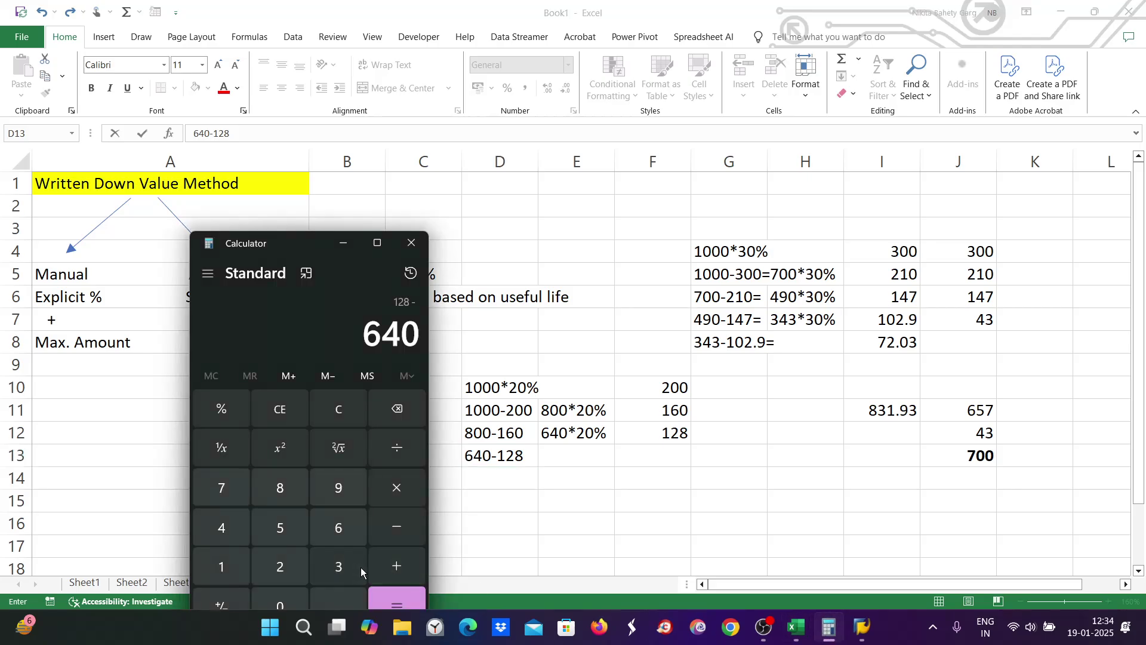
left_click(385, 600)
Step: Clear Calculator and compute 512 × 20 ÷ 100 = 102.4
left_click(347, 414)
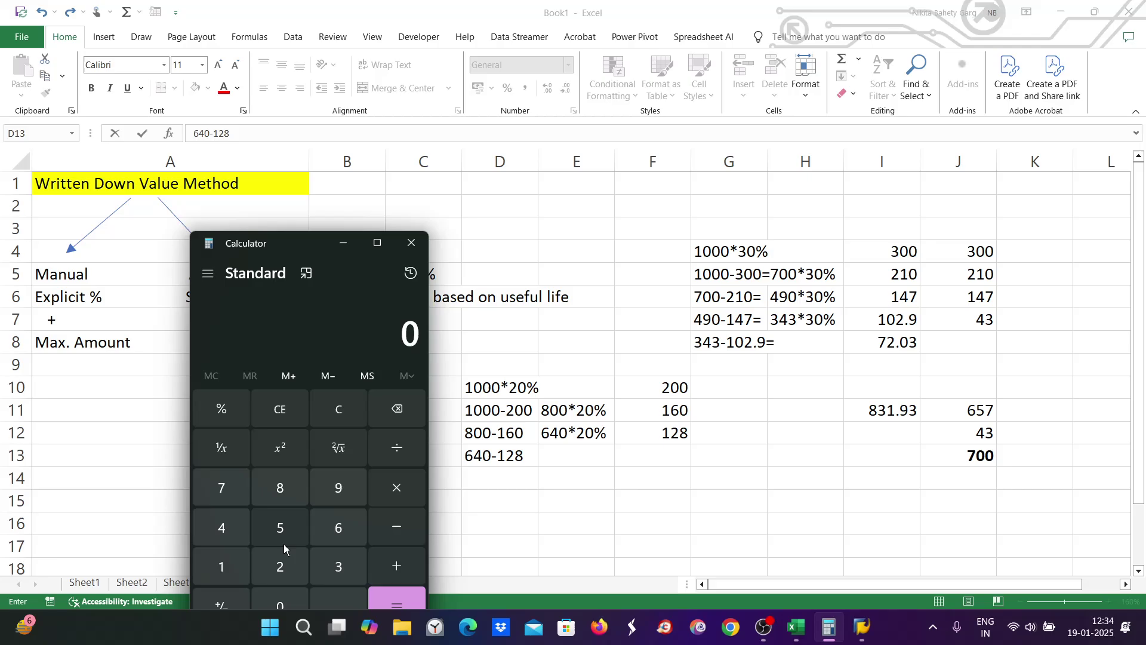
left_click(280, 530)
left_click(221, 565)
left_click(279, 566)
left_click(382, 489)
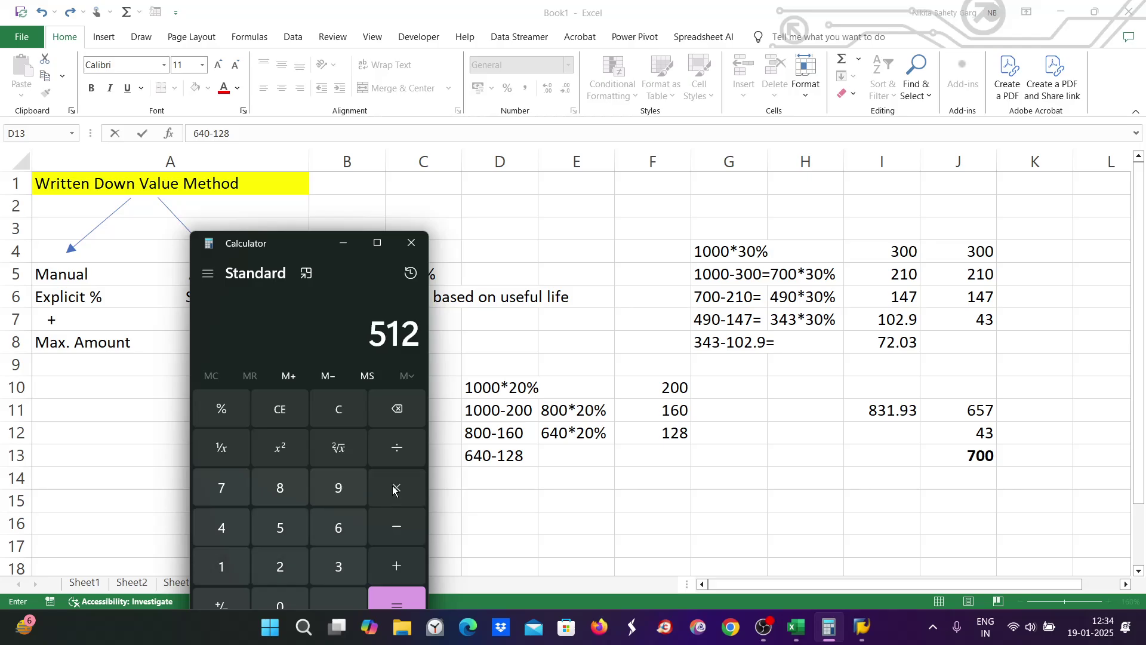
left_click(271, 565)
left_click(286, 601)
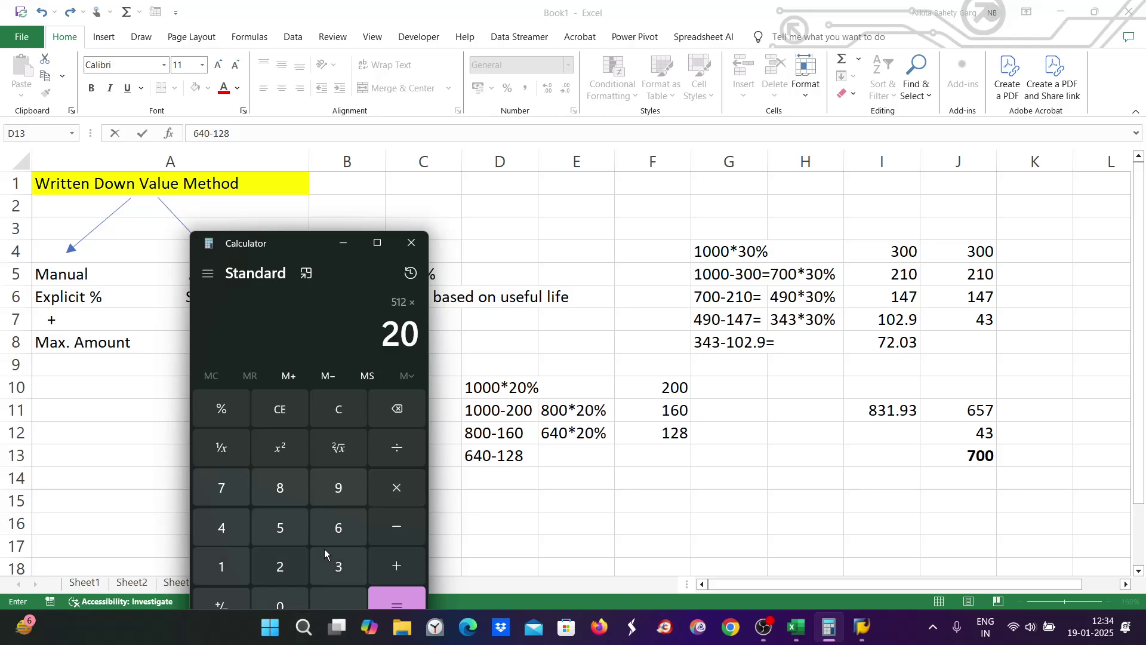
left_click(396, 448)
left_click(221, 557)
left_click(279, 602)
left_click(280, 601)
left_click(415, 601)
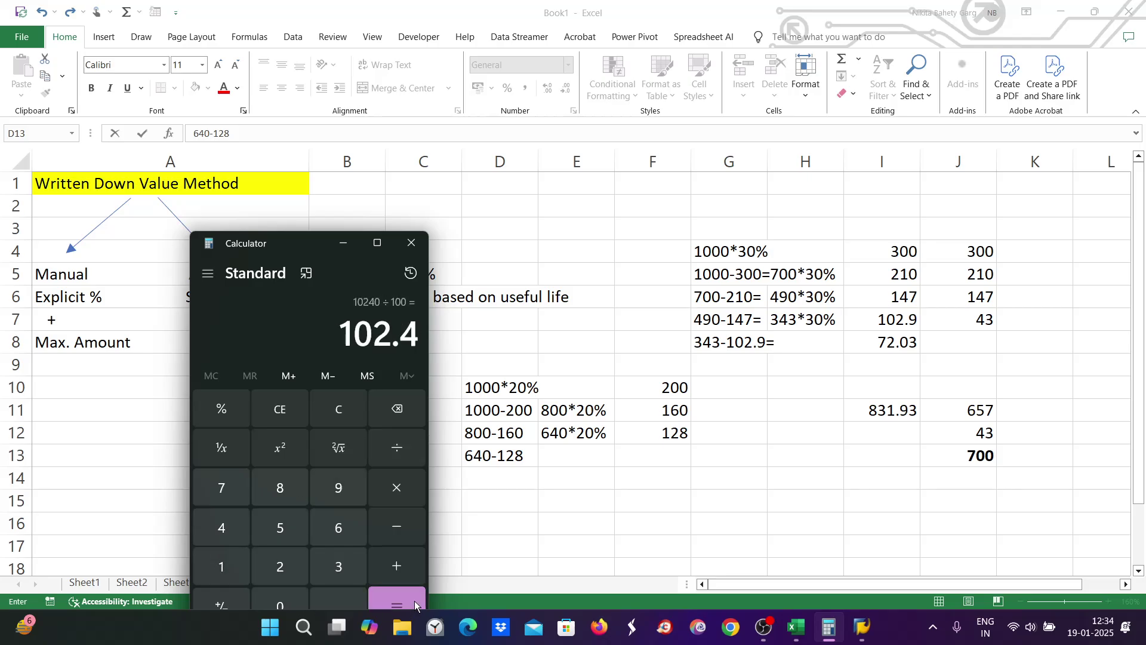
Step: Enter 512*20% in E13, 102.4 in F13, and 512-102.4 in D14
left_click(558, 455)
left_click(559, 453)
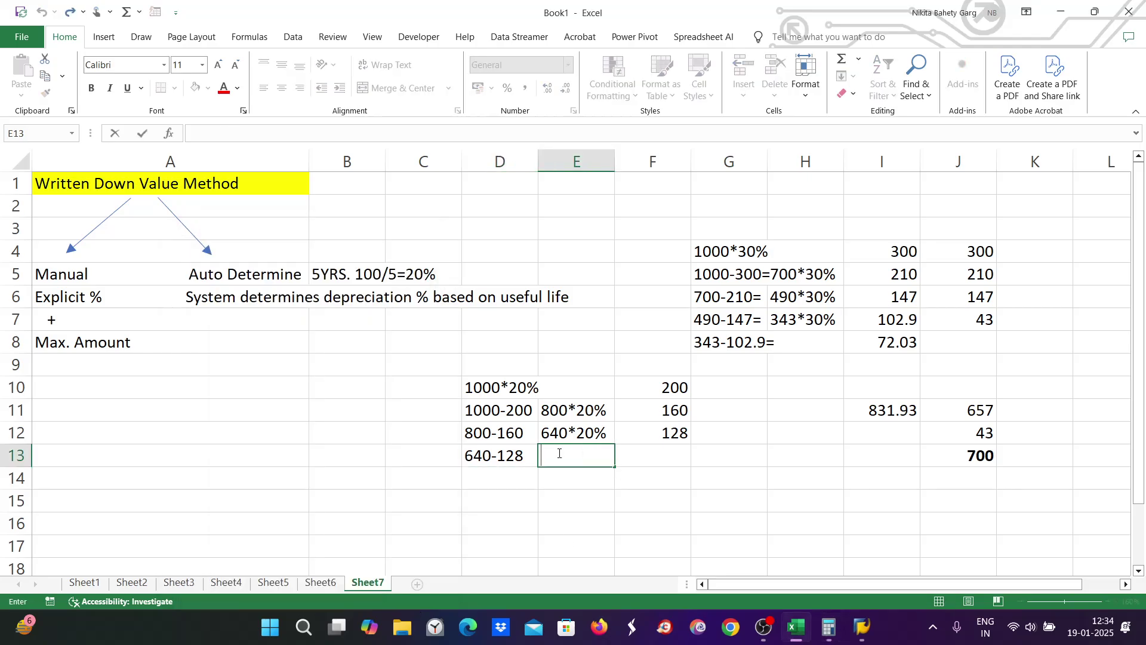
type("512*20%")
left_click(829, 627)
left_click(829, 627)
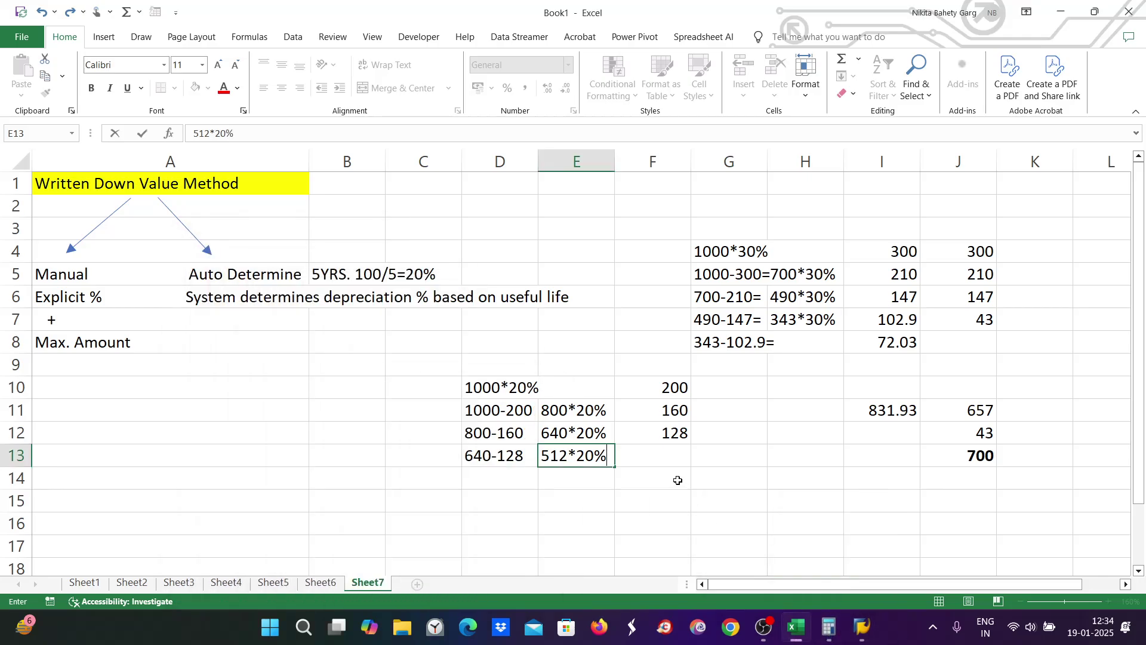
left_click(663, 454)
double_click(664, 455)
type("102.4")
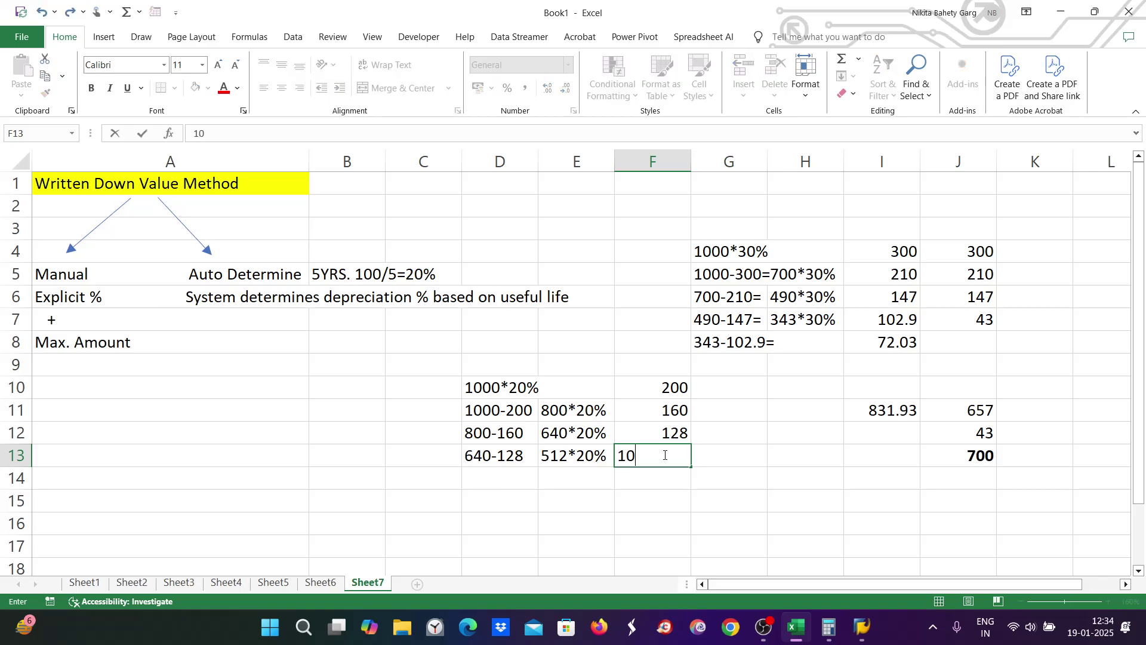
double_click(519, 476)
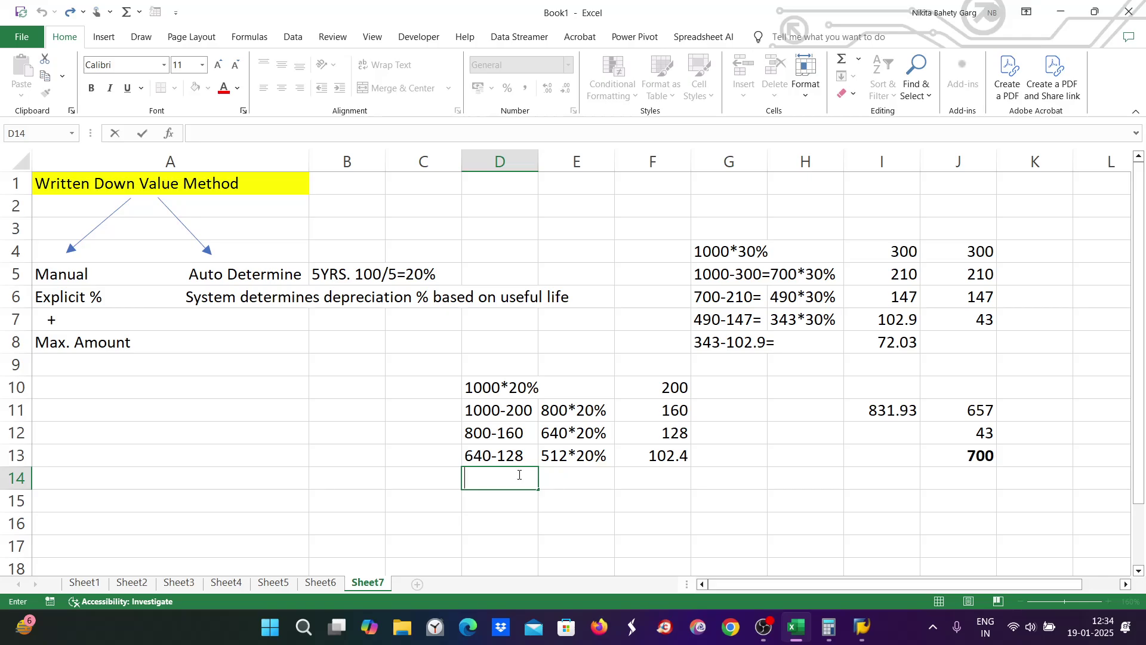
type("512-102.4")
Step: Try subtracting 512 from 102.4 in Calculator
left_click(828, 626)
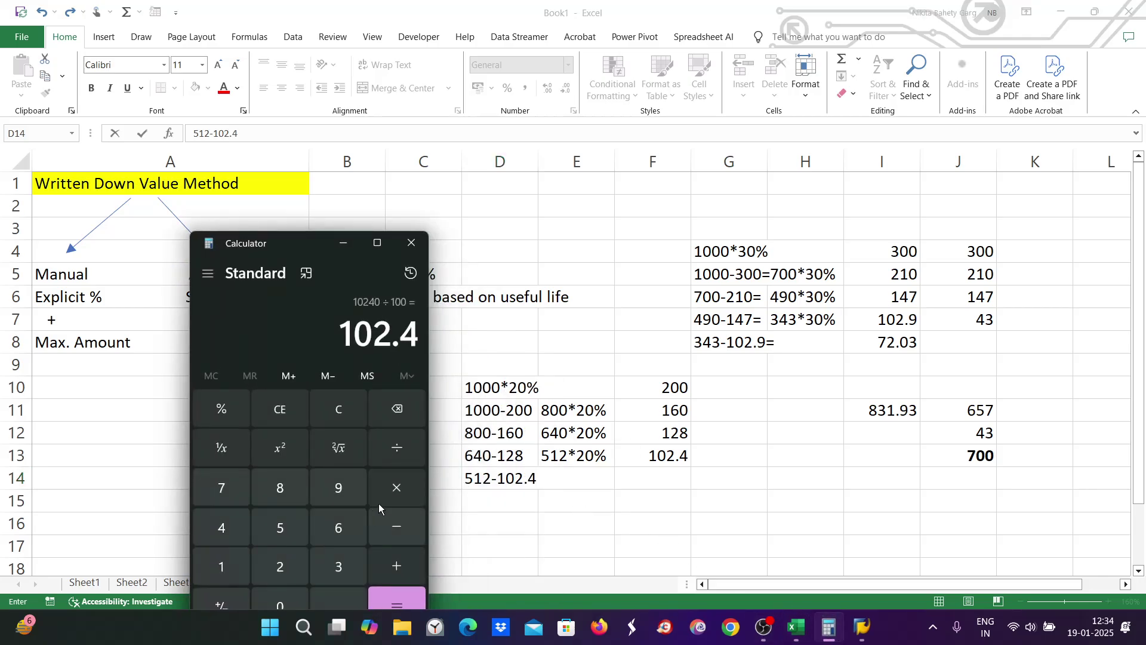
left_click(391, 527)
left_click(280, 528)
left_click(222, 567)
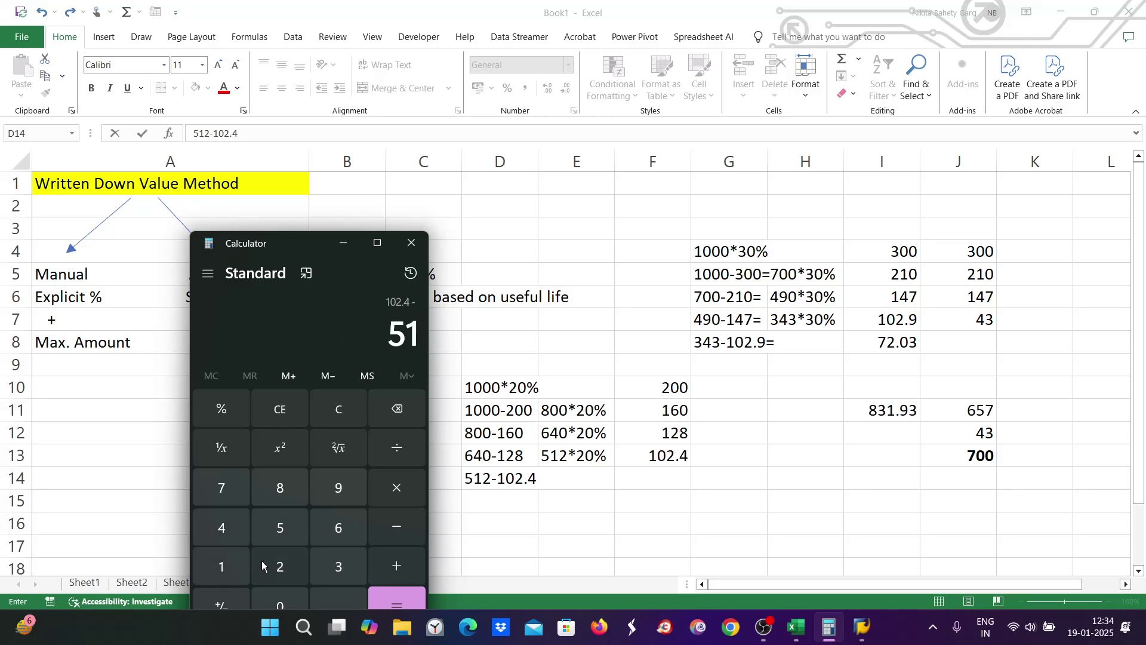
left_click(280, 567)
left_click(388, 589)
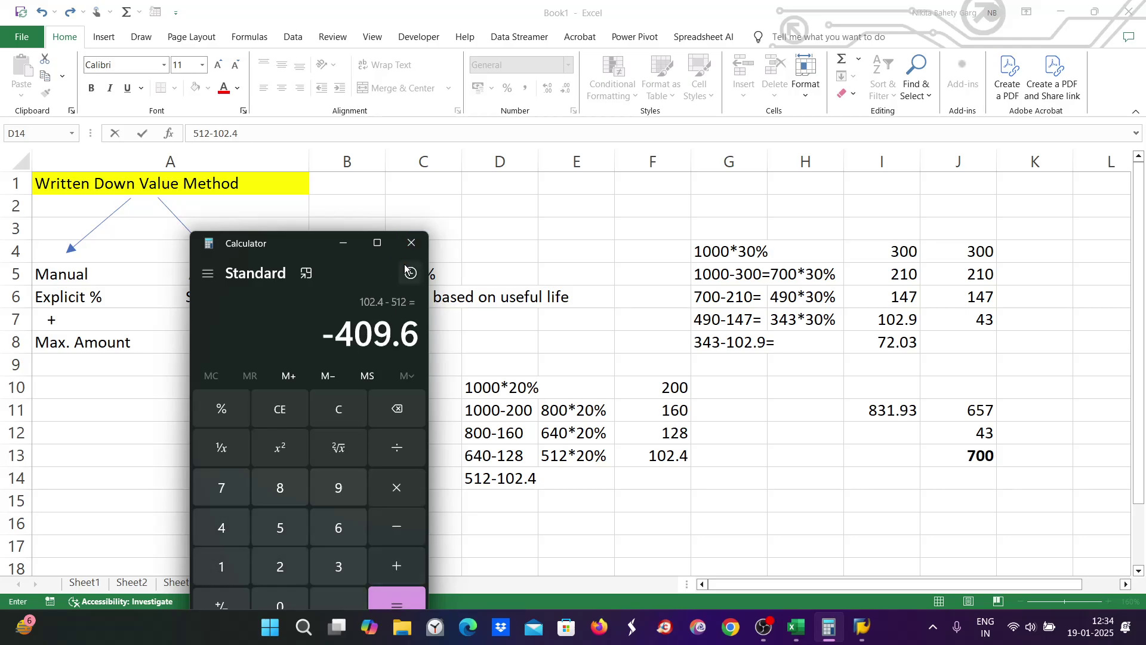
Step: Clear Calculator and compute 409.6 × 20 ÷ 100 = 81.92
left_click(342, 411)
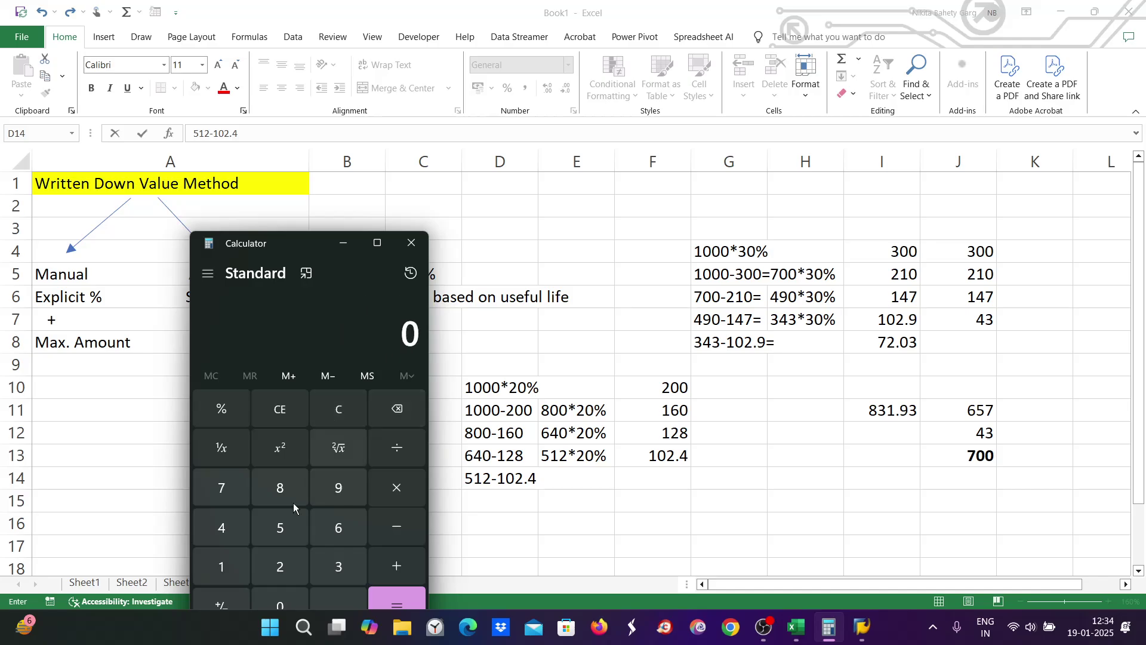
left_click(223, 529)
left_click(278, 602)
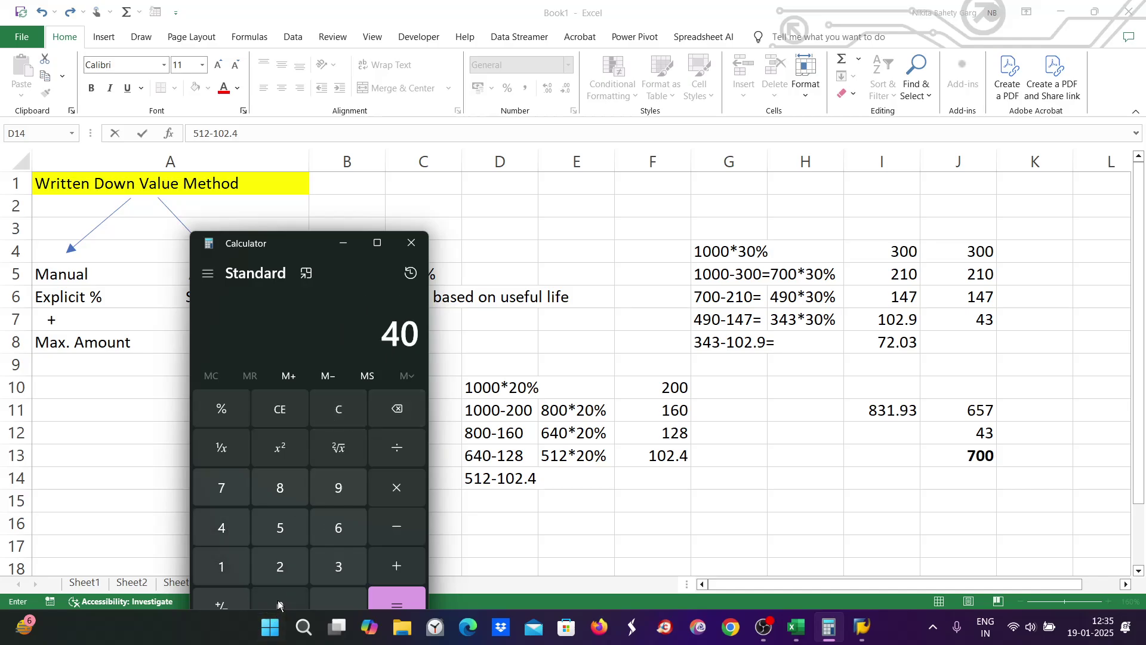
left_click(339, 487)
left_click(342, 598)
left_click(338, 527)
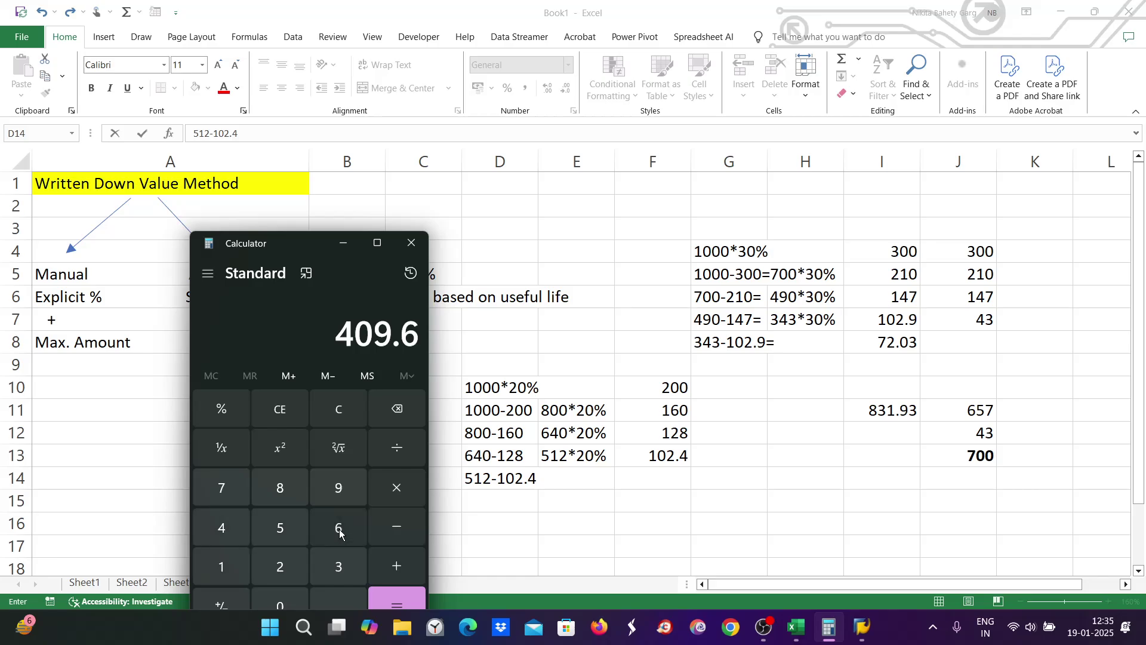
left_click(396, 487)
left_click(280, 566)
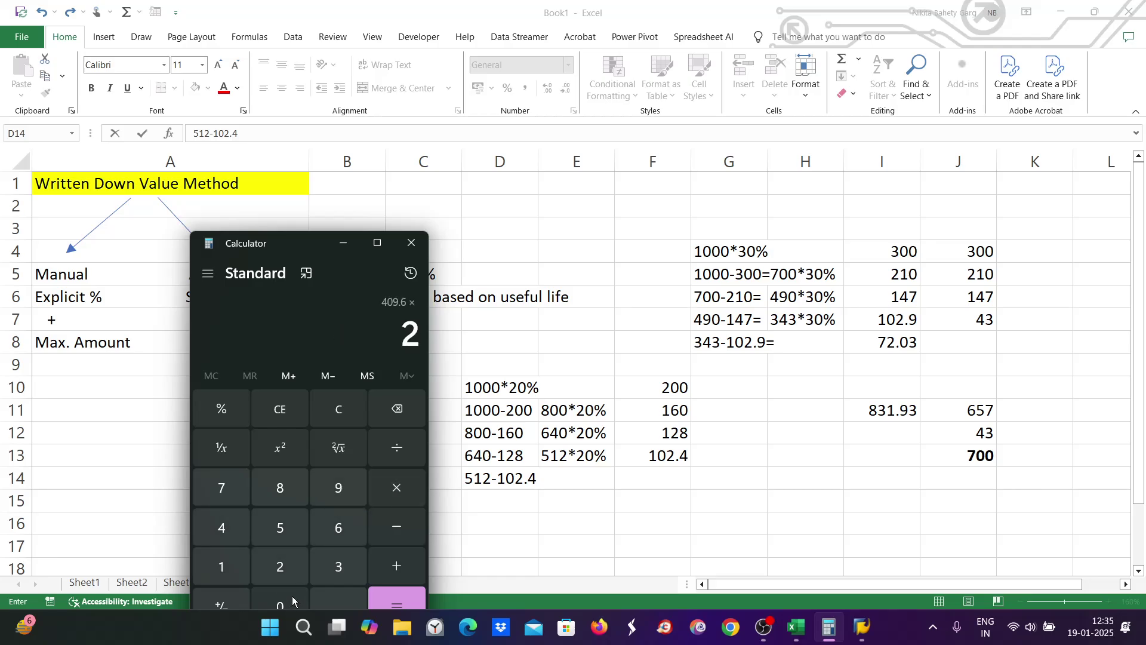
left_click(292, 594)
left_click(389, 449)
left_click(223, 566)
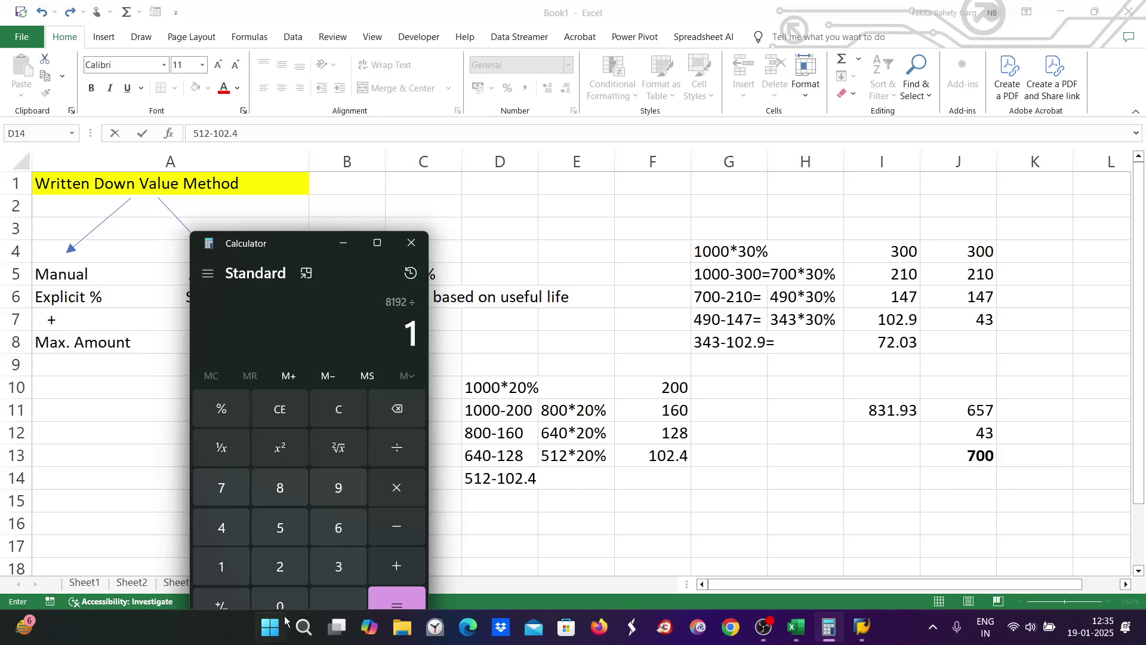
left_click(287, 604)
left_click(289, 605)
left_click(399, 600)
Step: Enter 409.6*20% in E14 and 81.92 in F14
left_click(564, 478)
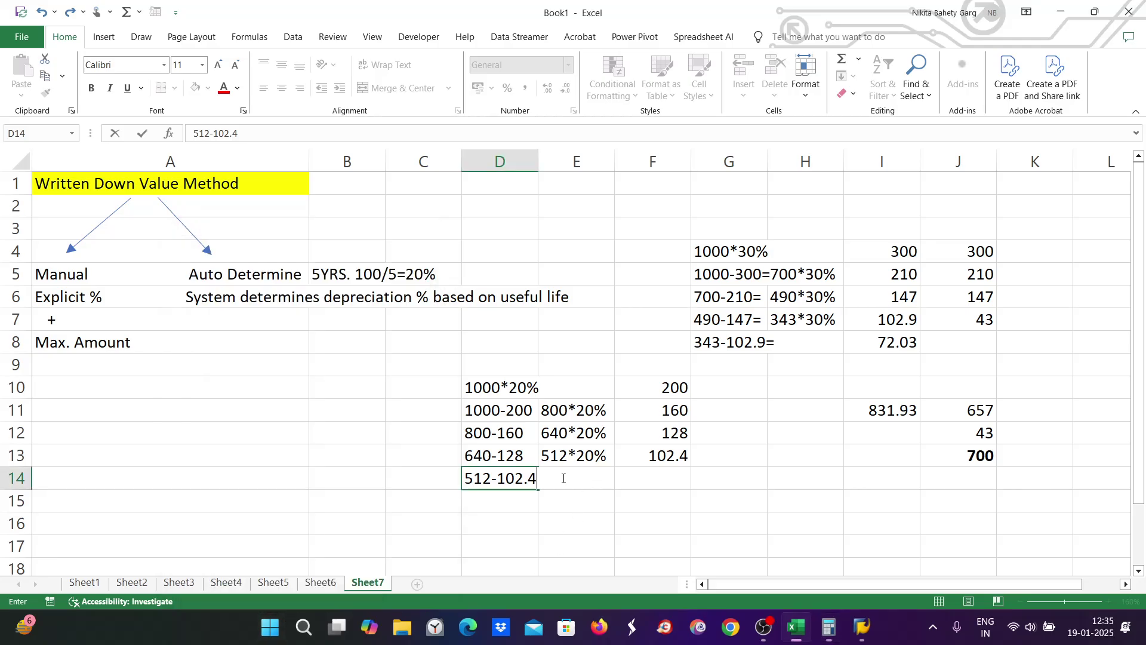
left_click(556, 480)
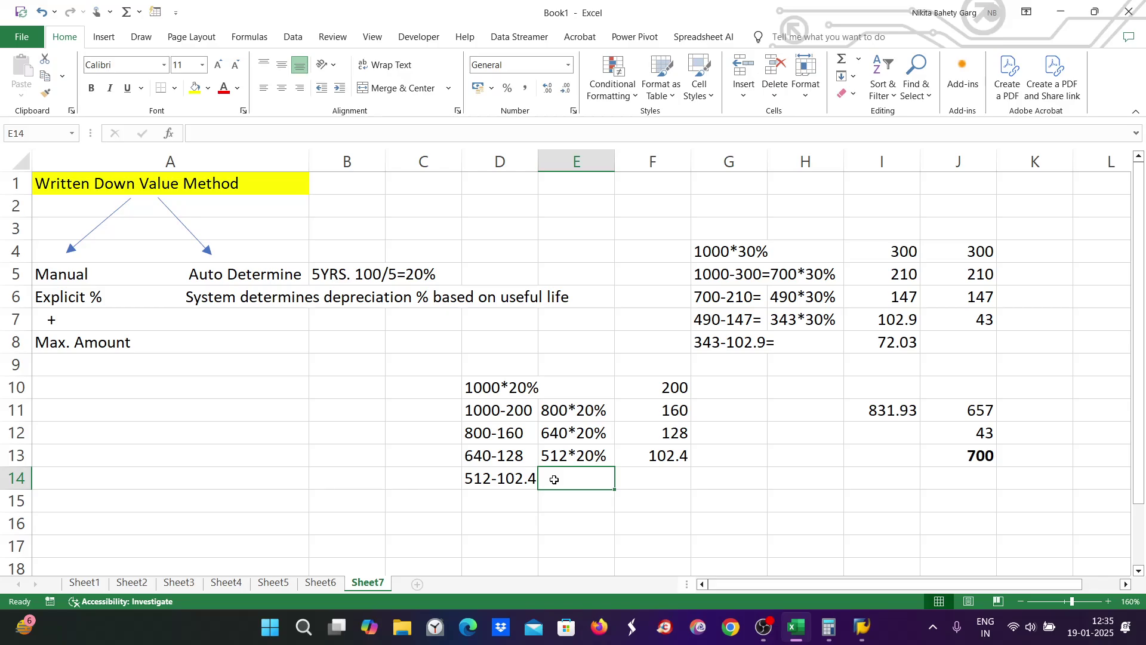
type("409")
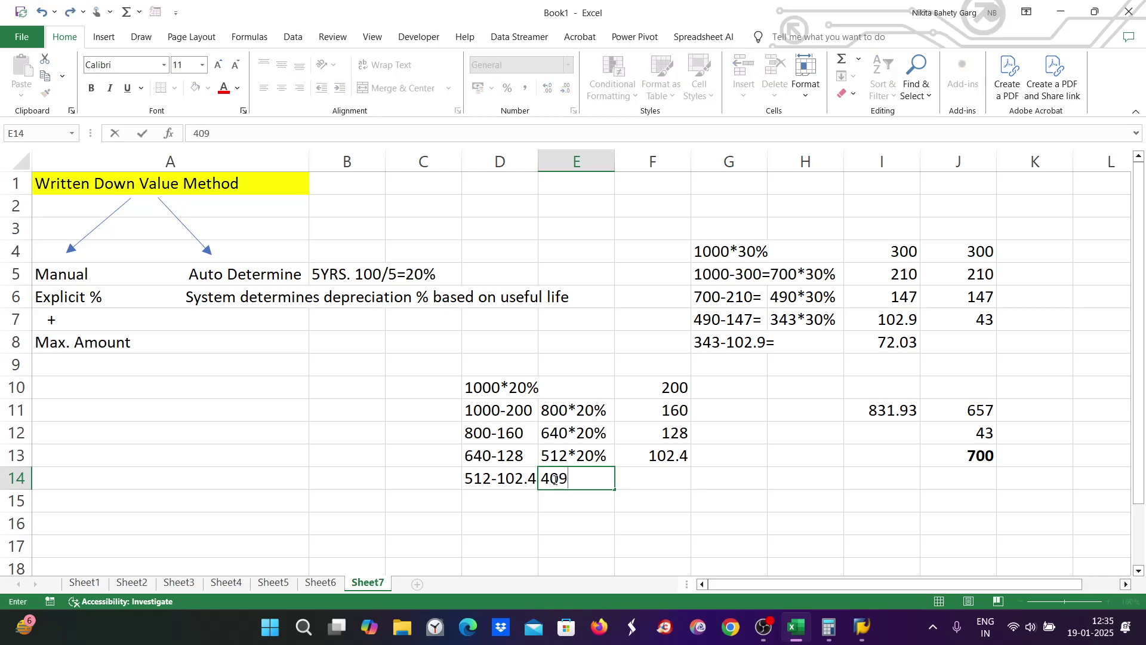
type(".6*20%")
key("Tab")
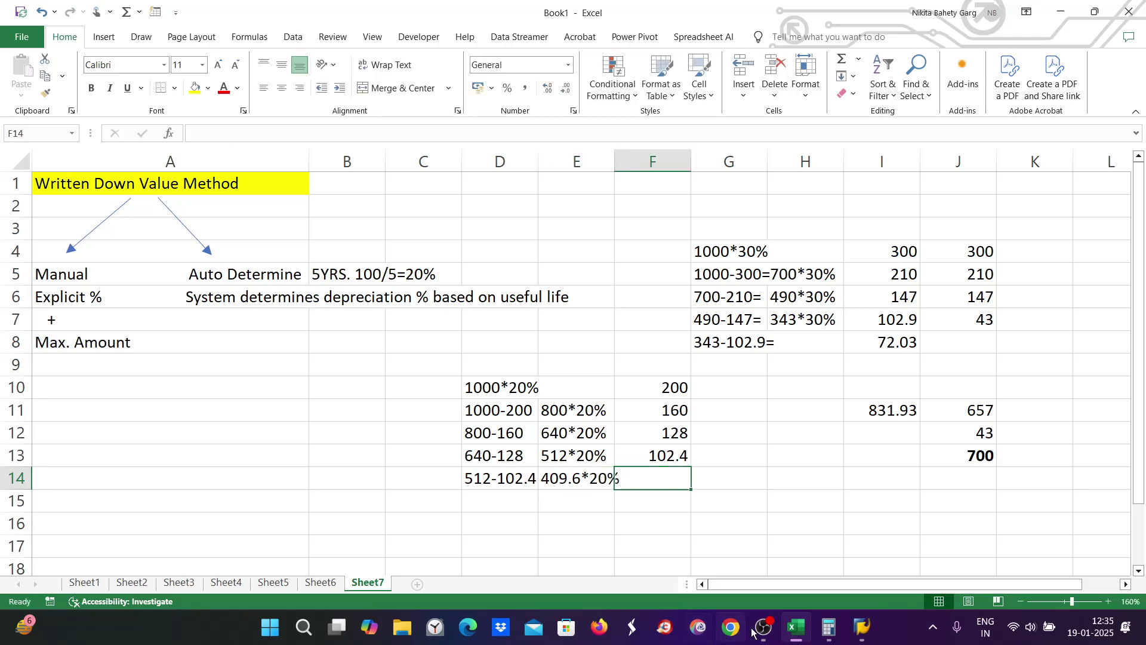
left_click(833, 631)
left_click(833, 630)
type("81.92")
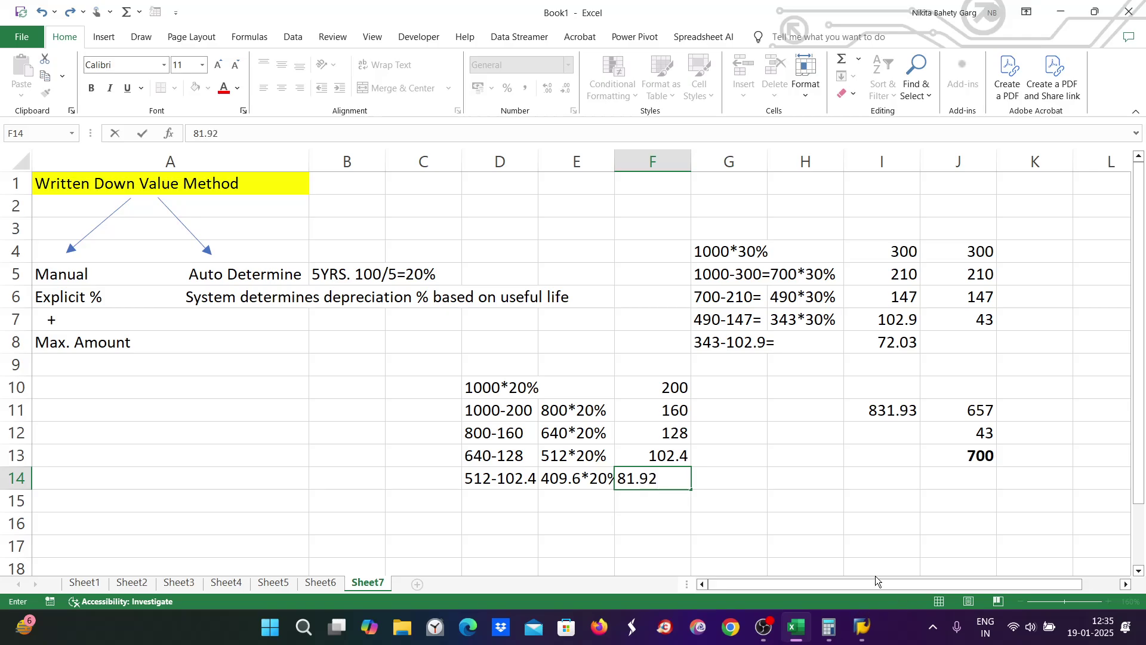
left_click(806, 545)
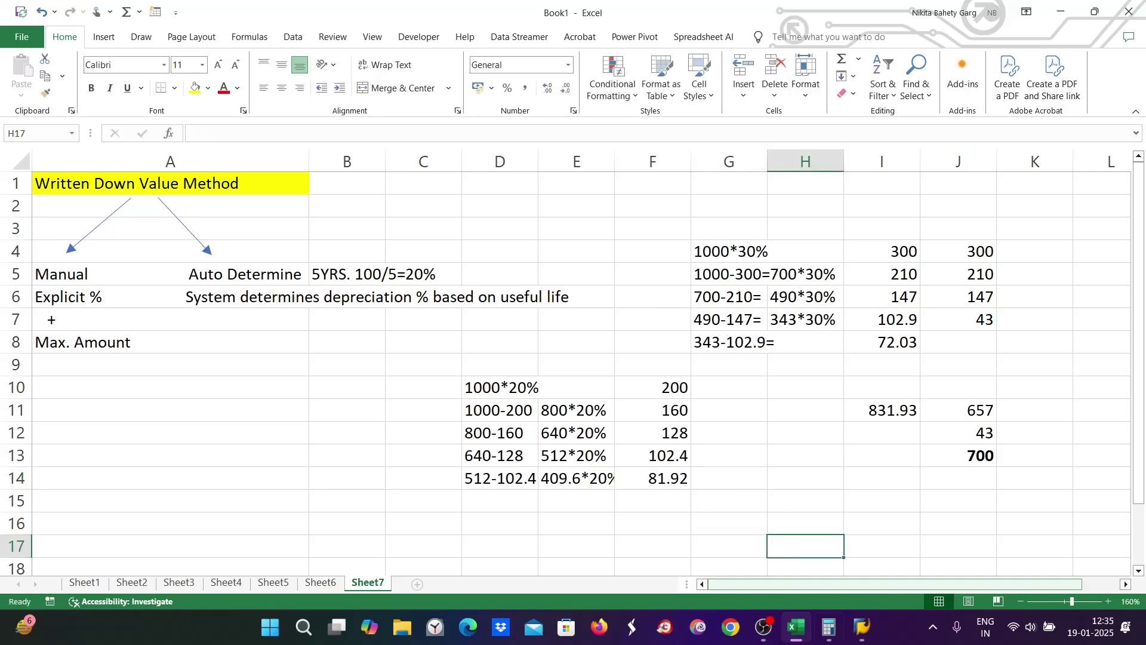
left_click(802, 631)
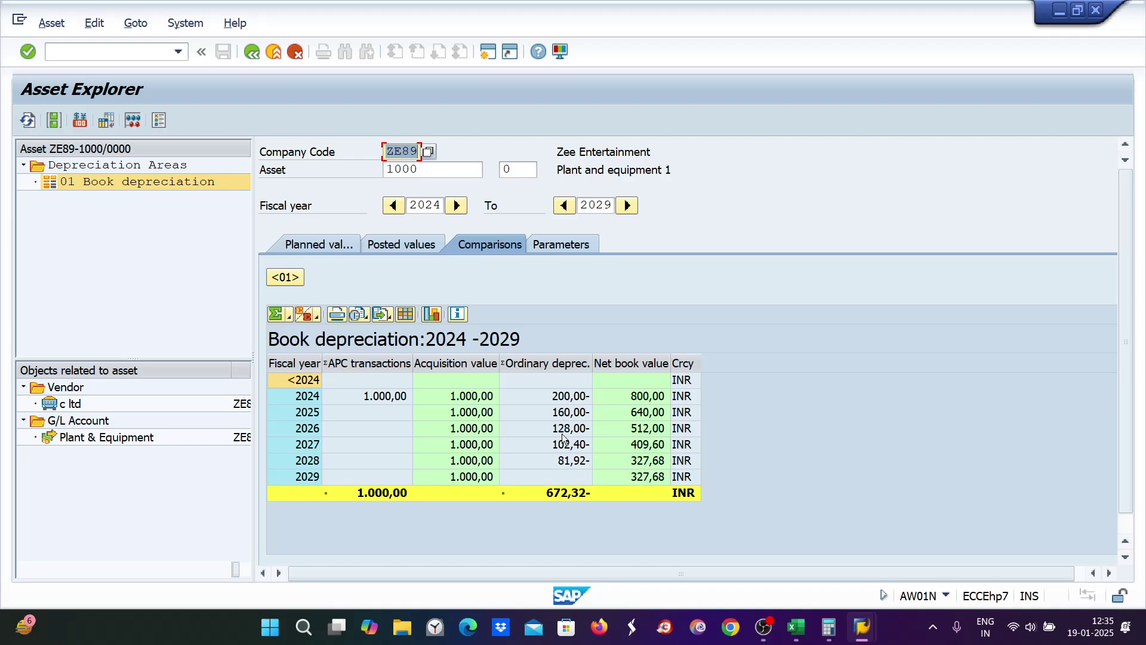
key("alt+Tab")
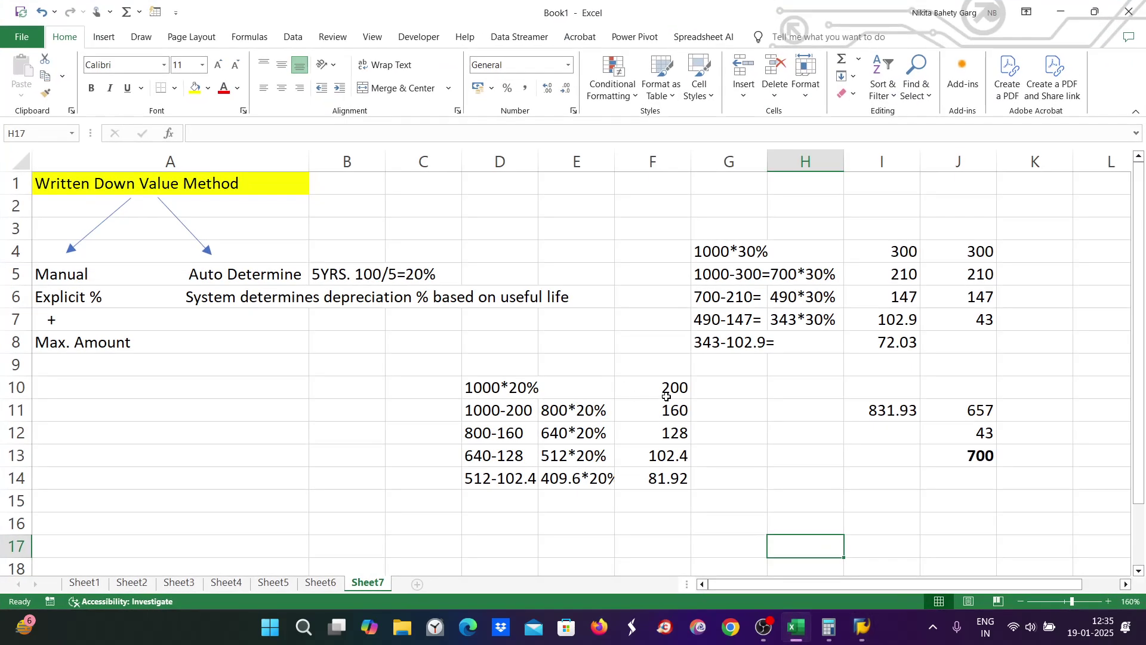
left_click(668, 411)
left_click(668, 436)
key("alt+Tab")
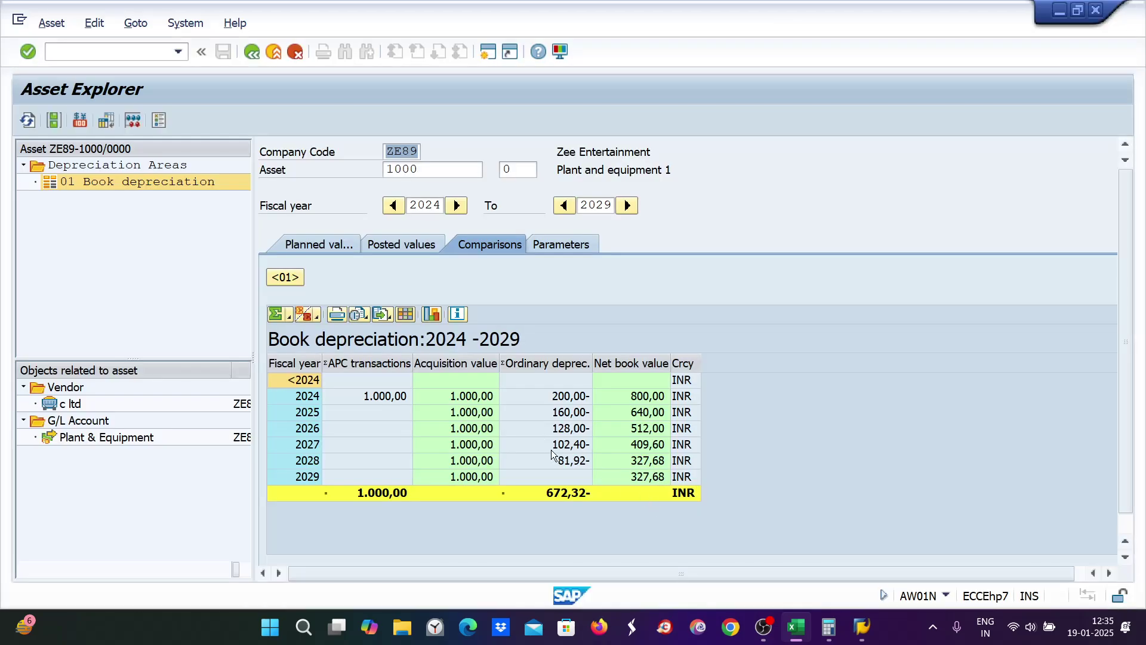
key("alt+Tab")
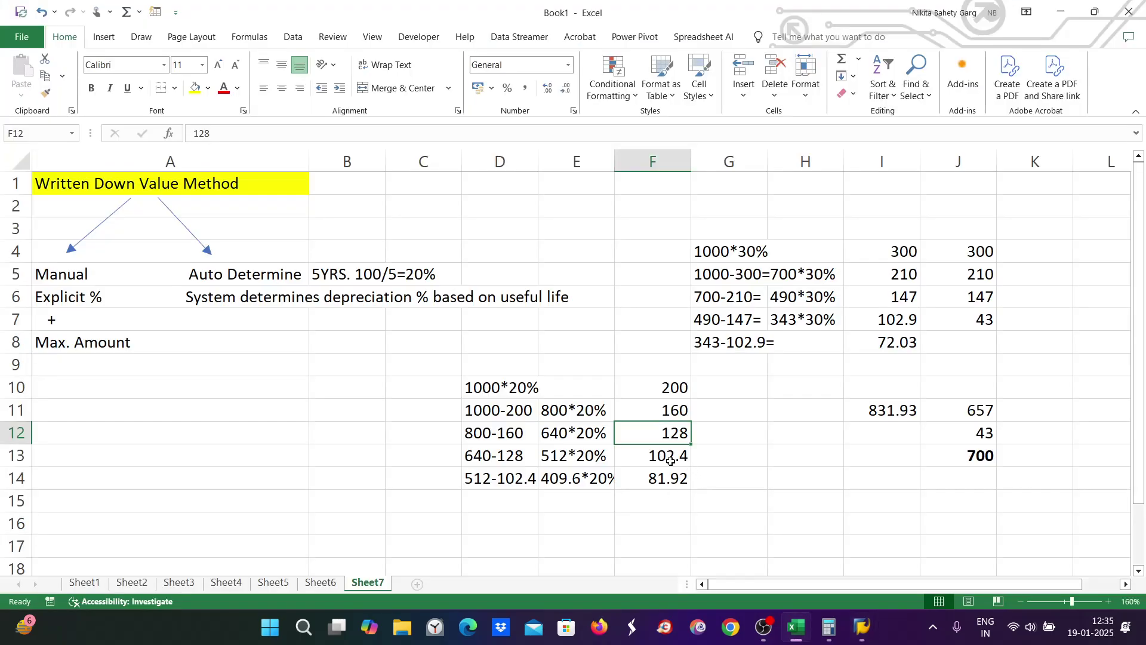
left_click(669, 456)
left_click(671, 477)
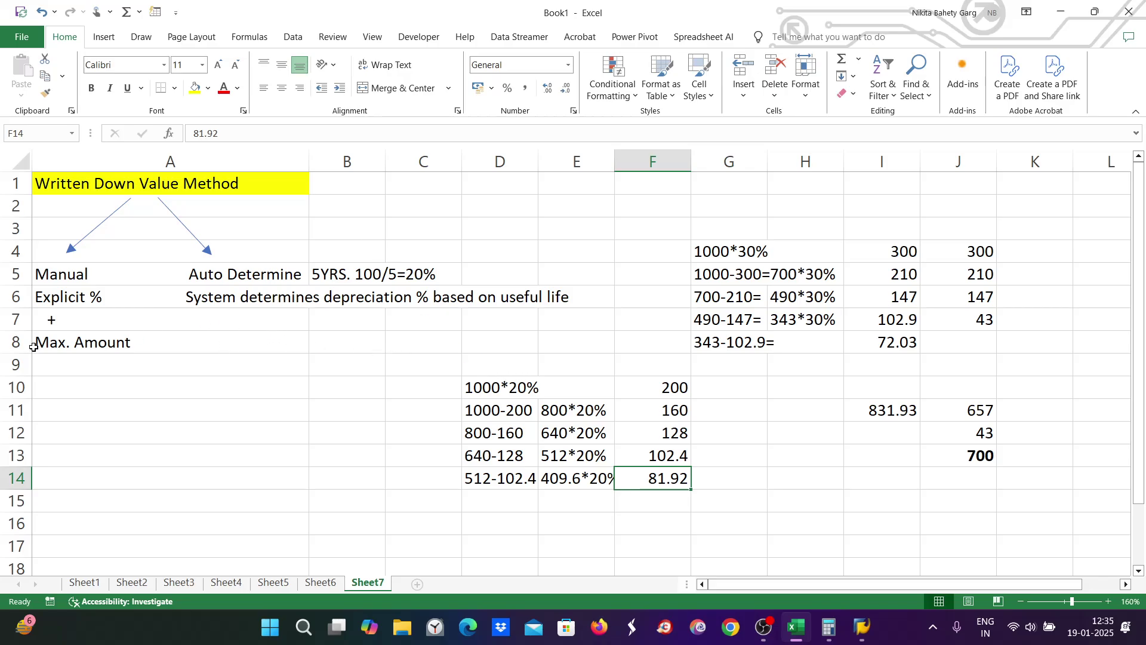
double_click(262, 322)
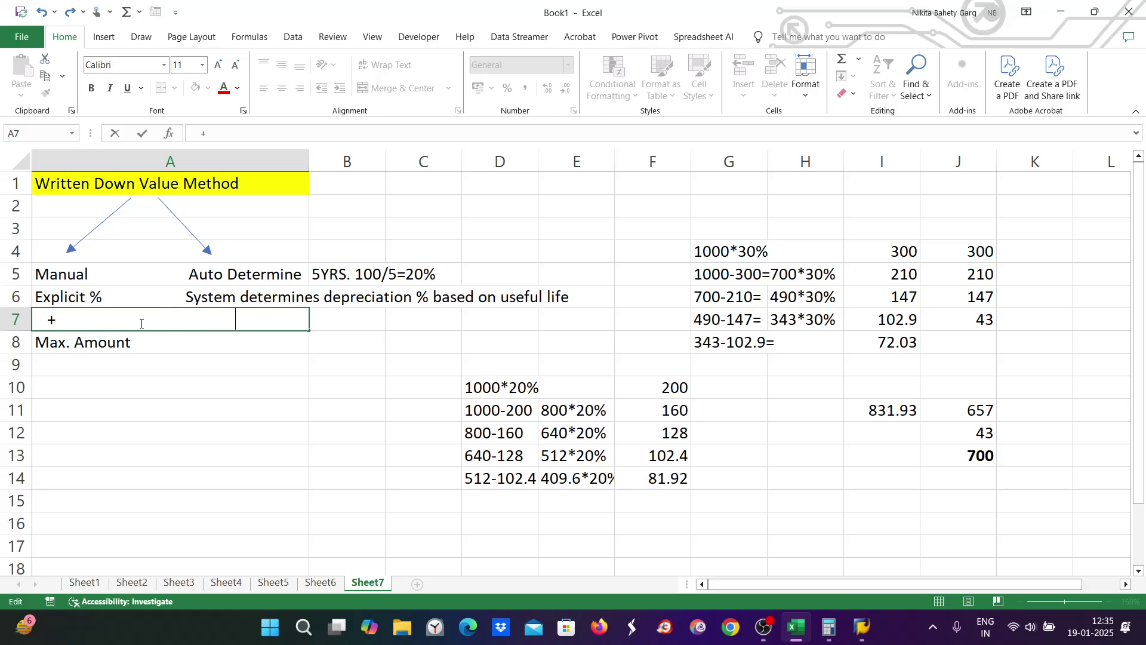
Step: Widen column A and make '% based on useful life' bold in A6
left_click(371, 298)
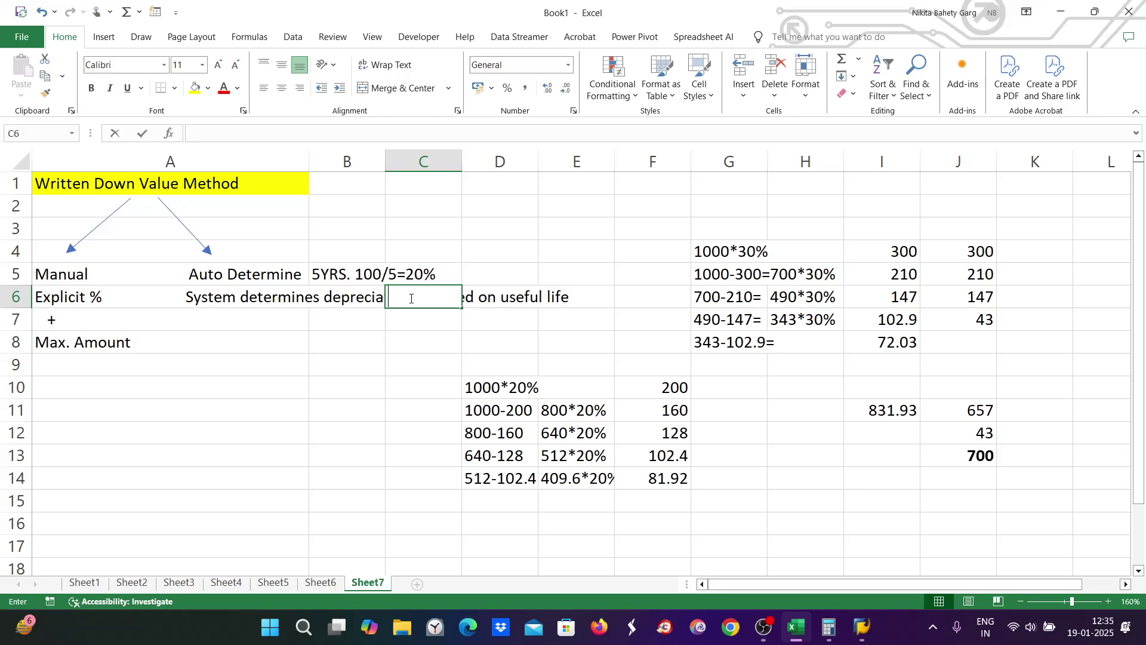
left_click(233, 293)
left_click_drag(309, 169, 613, 169)
double_click(422, 296)
left_click_drag(413, 296, 577, 298)
left_click(95, 87)
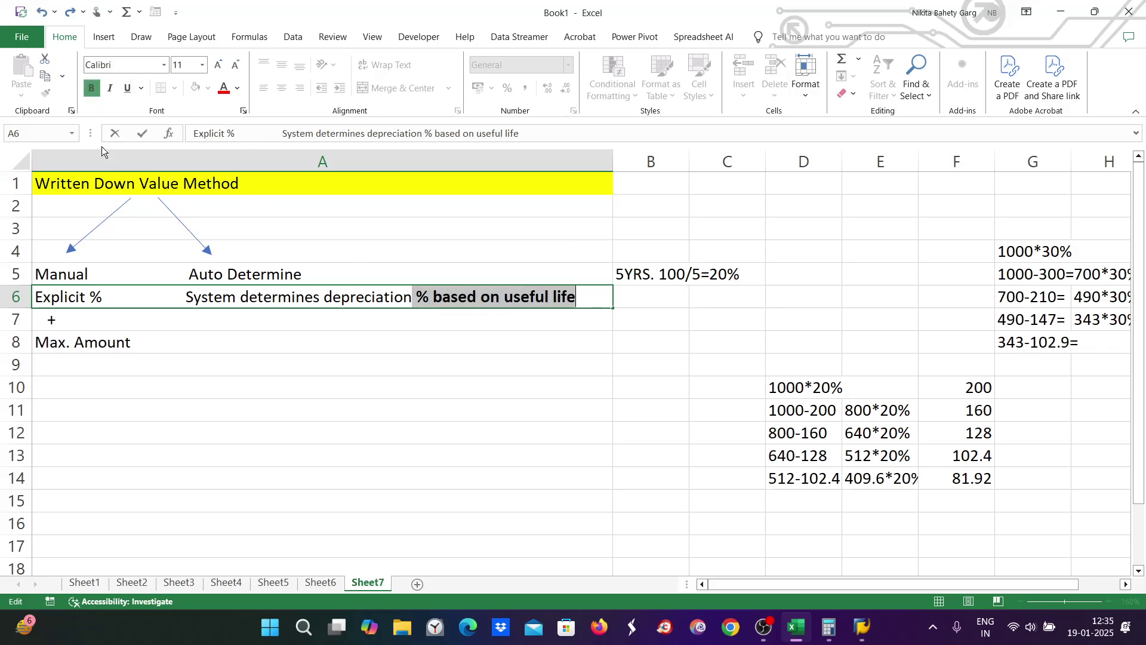
left_click(177, 321)
Step: Add a second plus in A7 and 'Max. Percentage' beside Max. Amount in A8
double_click(119, 319)
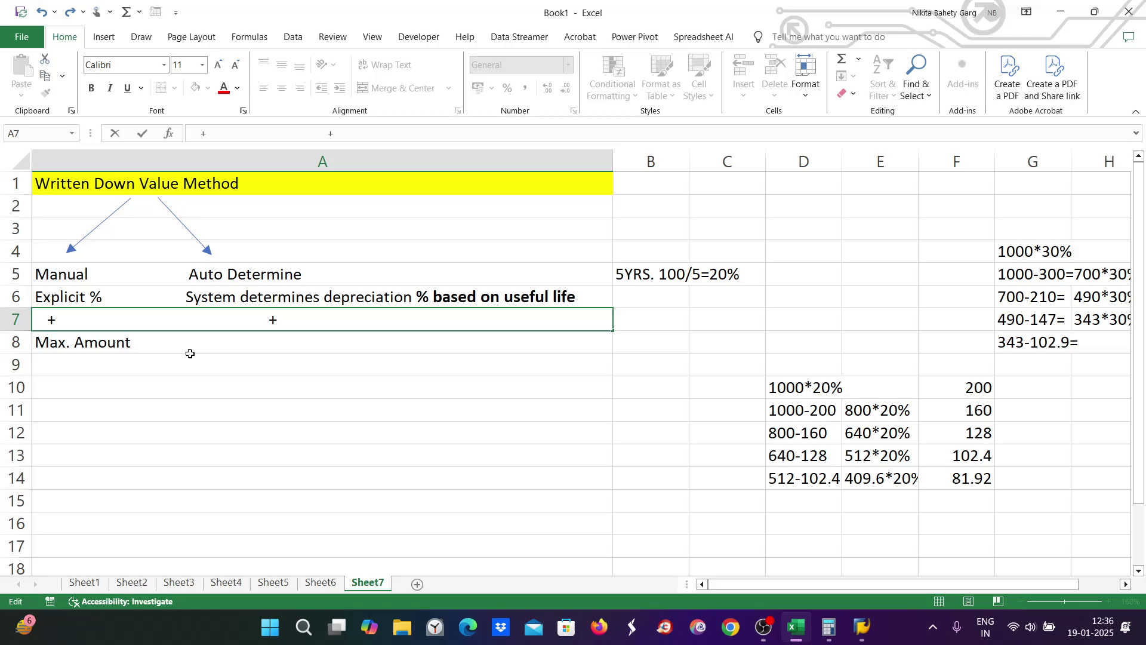
left_click(156, 341)
double_click(161, 347)
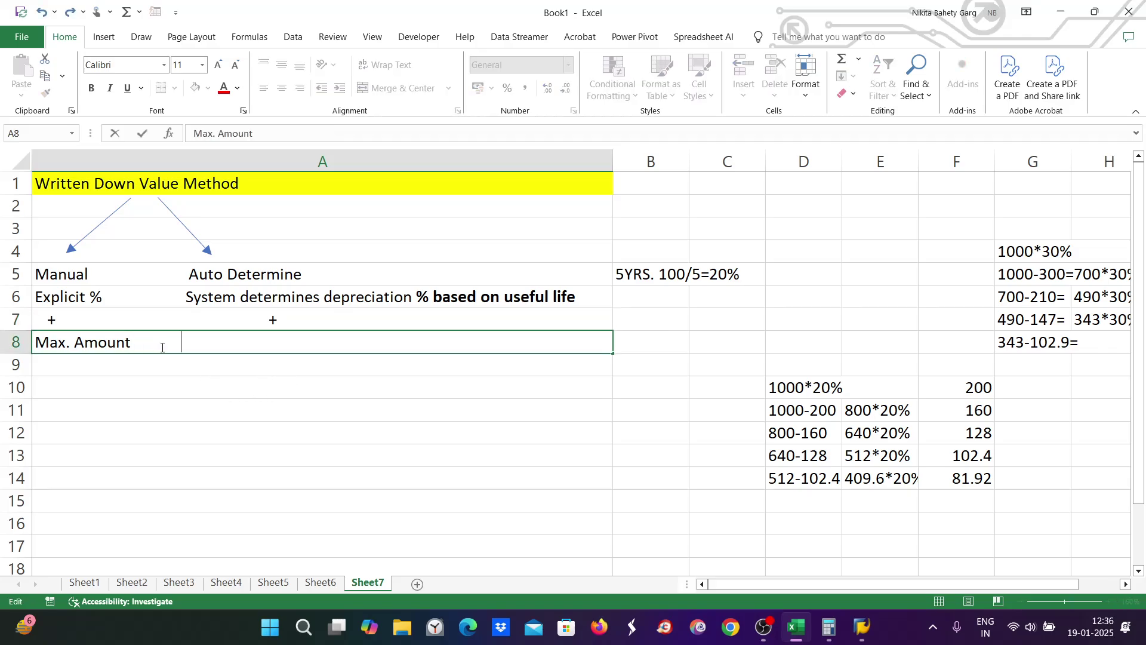
type("m")
key("BackSpace")
type("Max. Percentage")
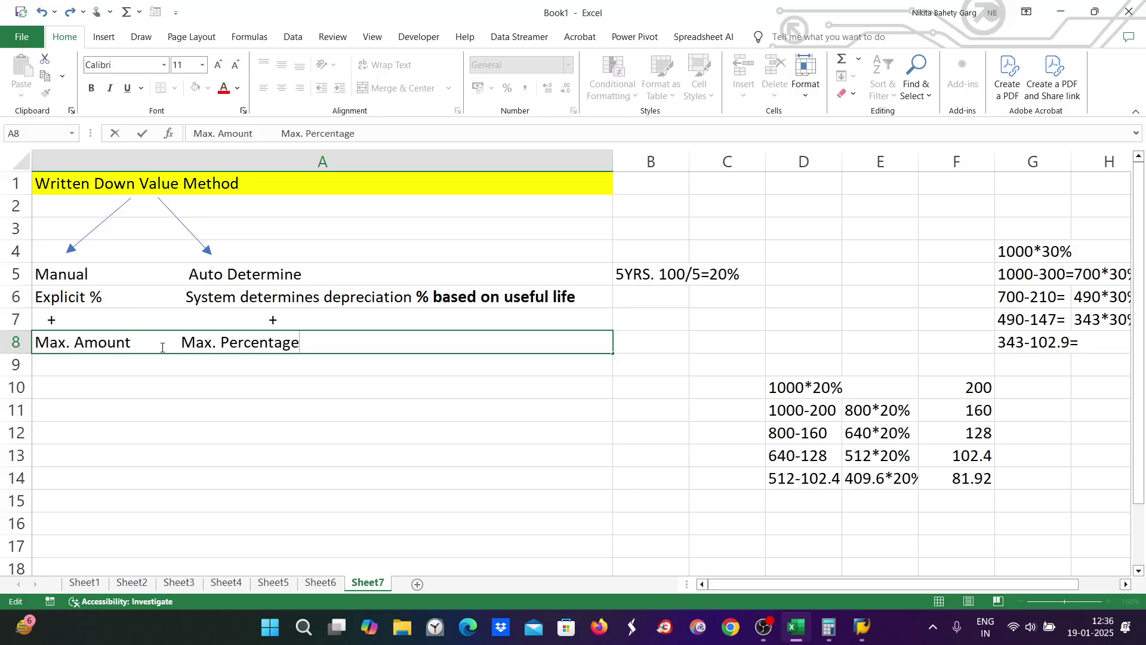
left_click(75, 299)
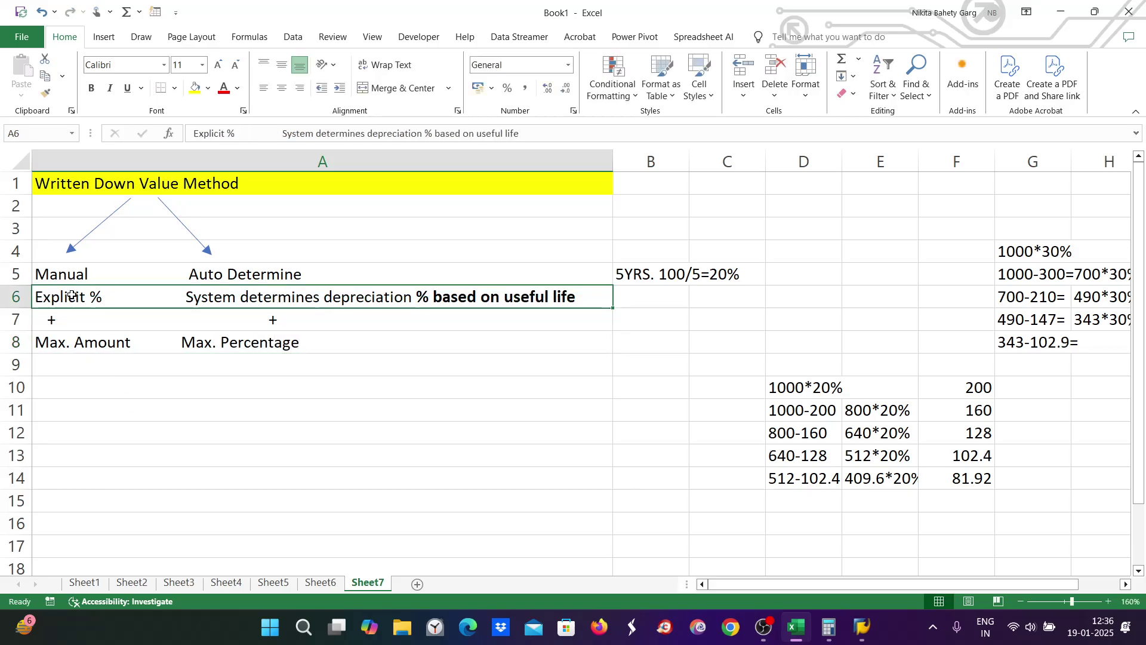
left_click(73, 347)
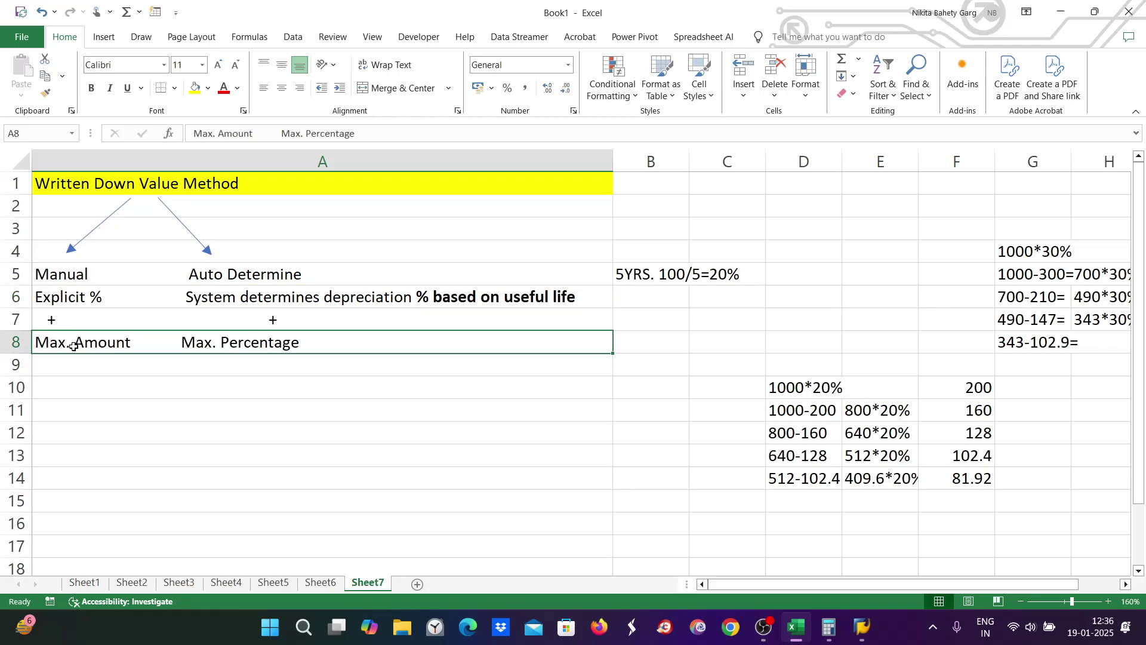
left_click(231, 300)
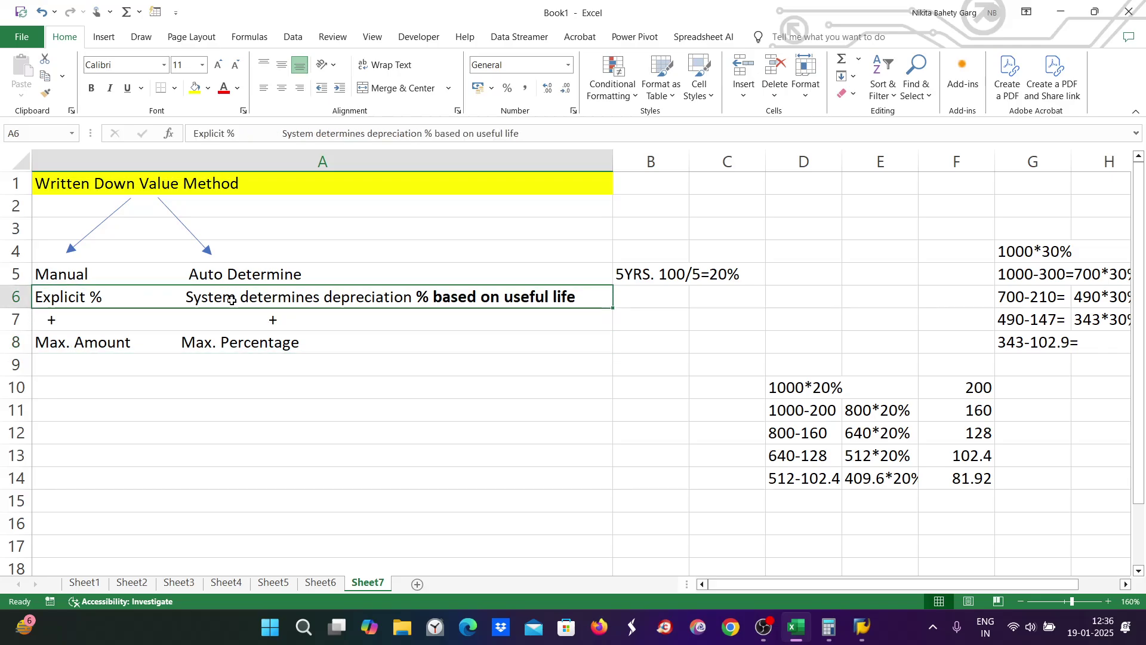
left_click(231, 335)
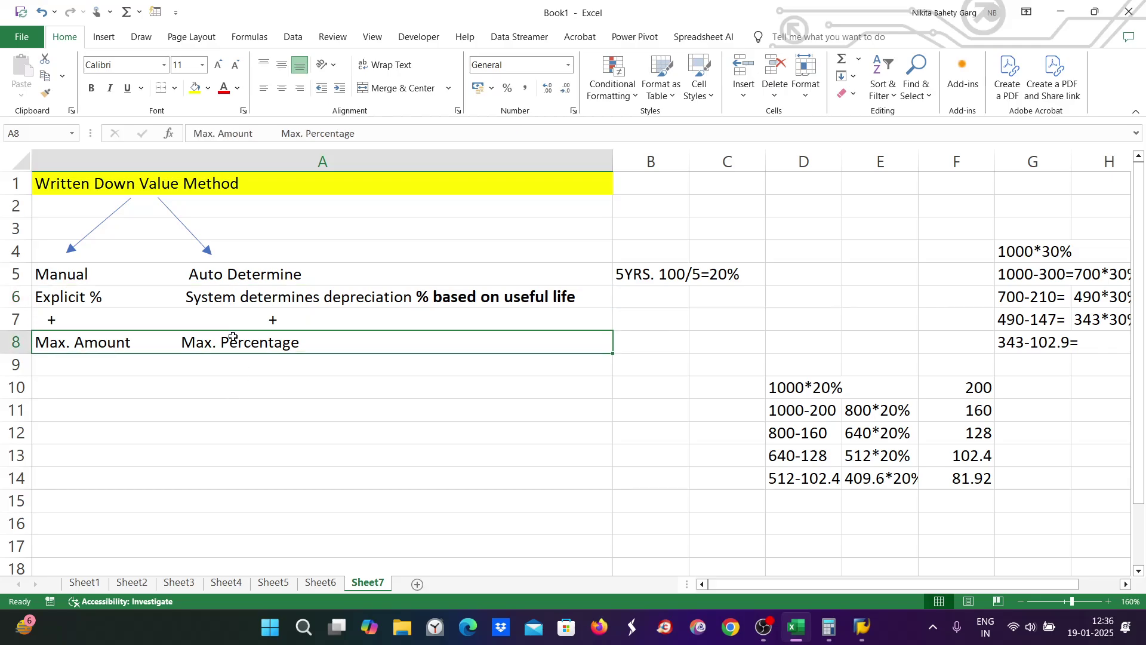
Step: Switch to SAP and run /nAFAMD to open the declining-balance method settings
mouse_move(861, 628)
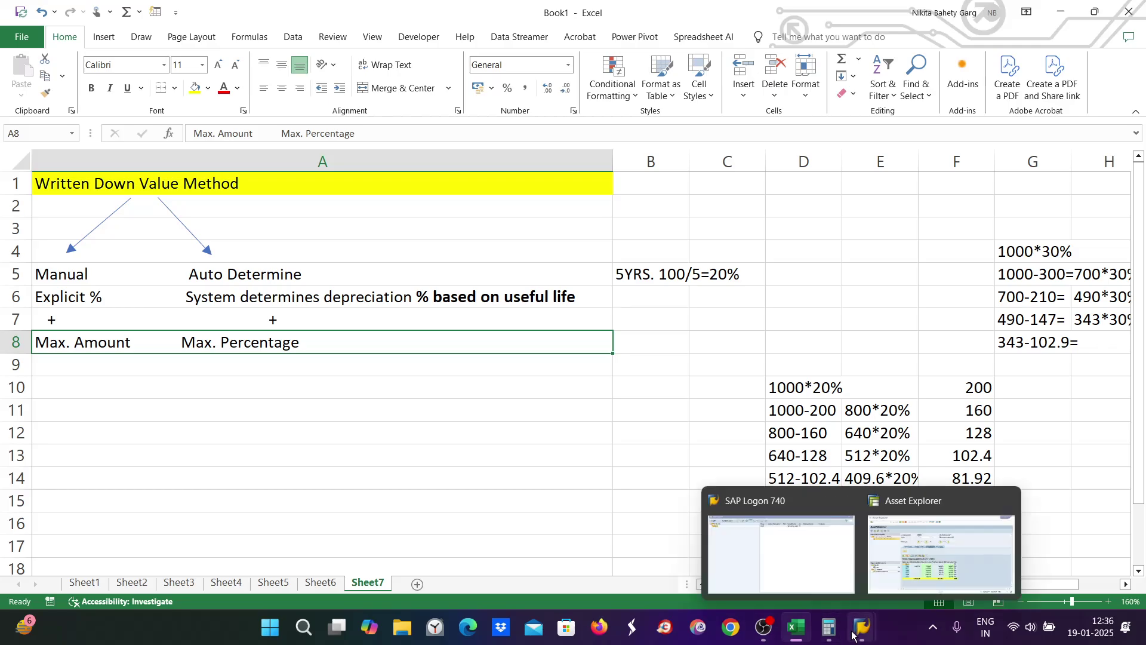
left_click(909, 594)
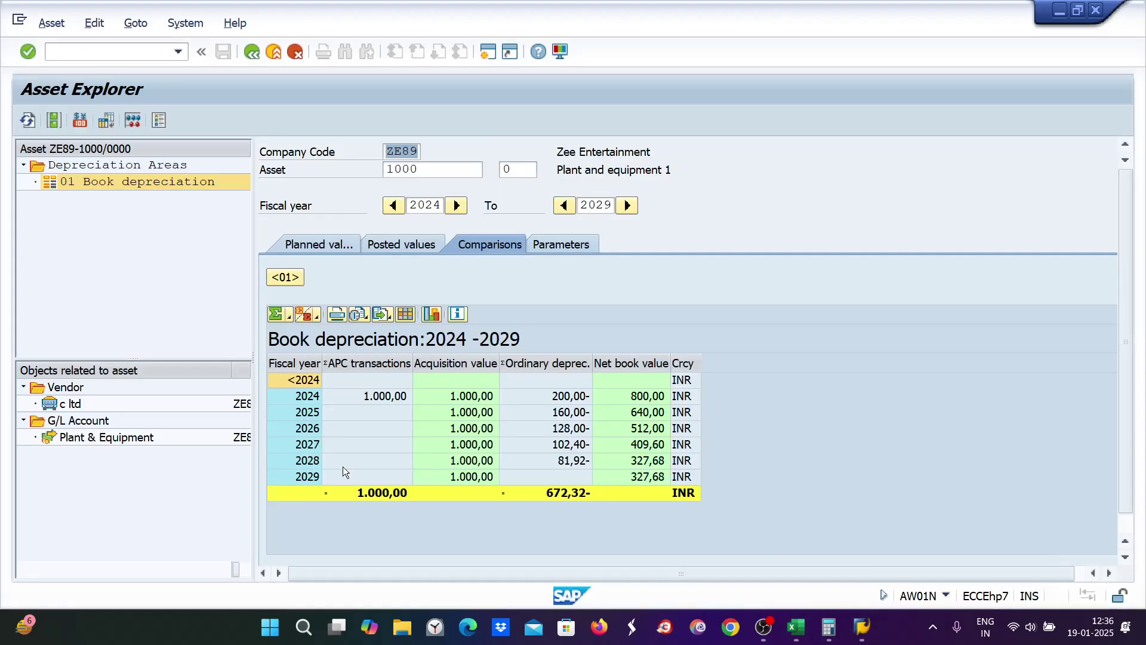
left_click(55, 51)
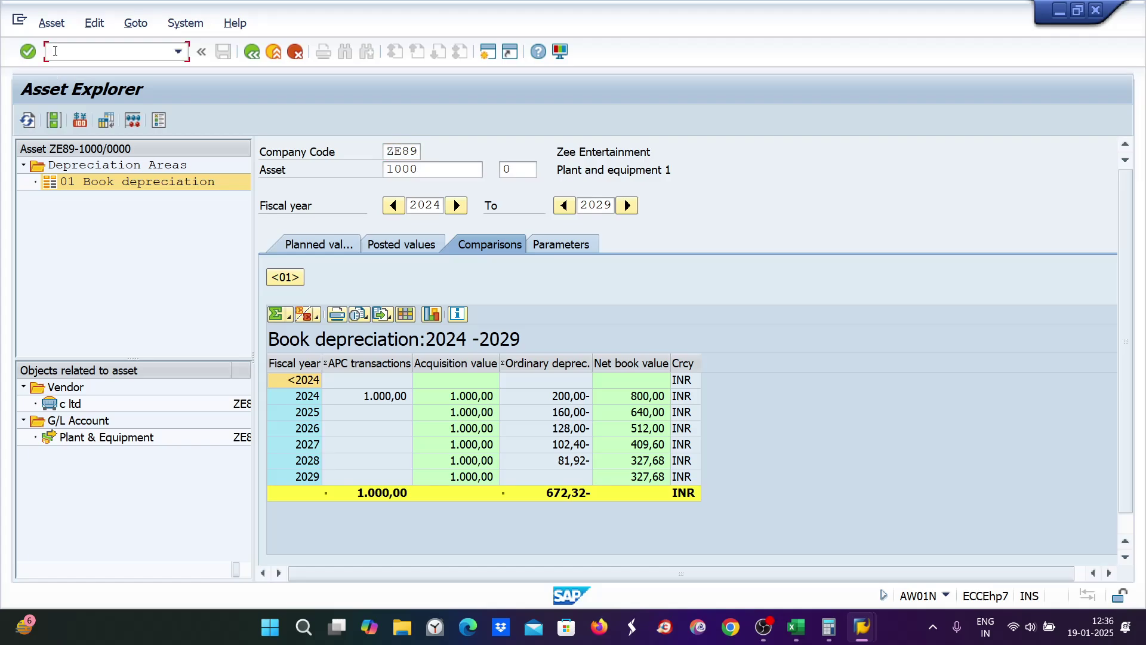
type("/nafamd")
key("Return")
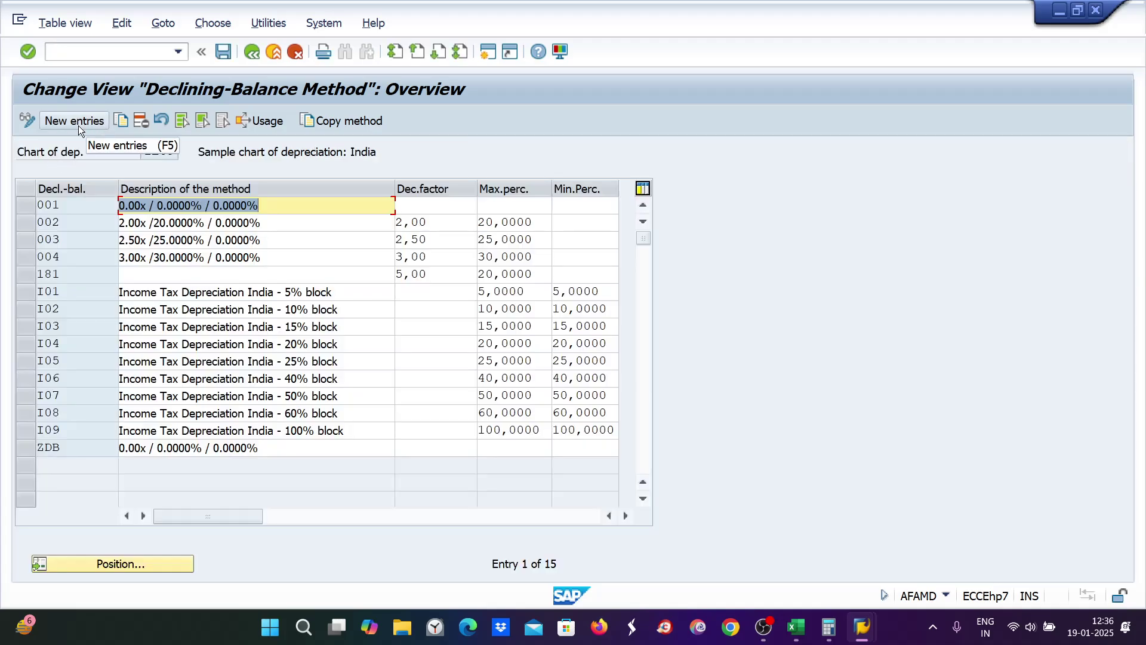
Step: Add a new entry with declining-balance key ze0, moving on to the Min.Perc. field
mouse_move(819, 632)
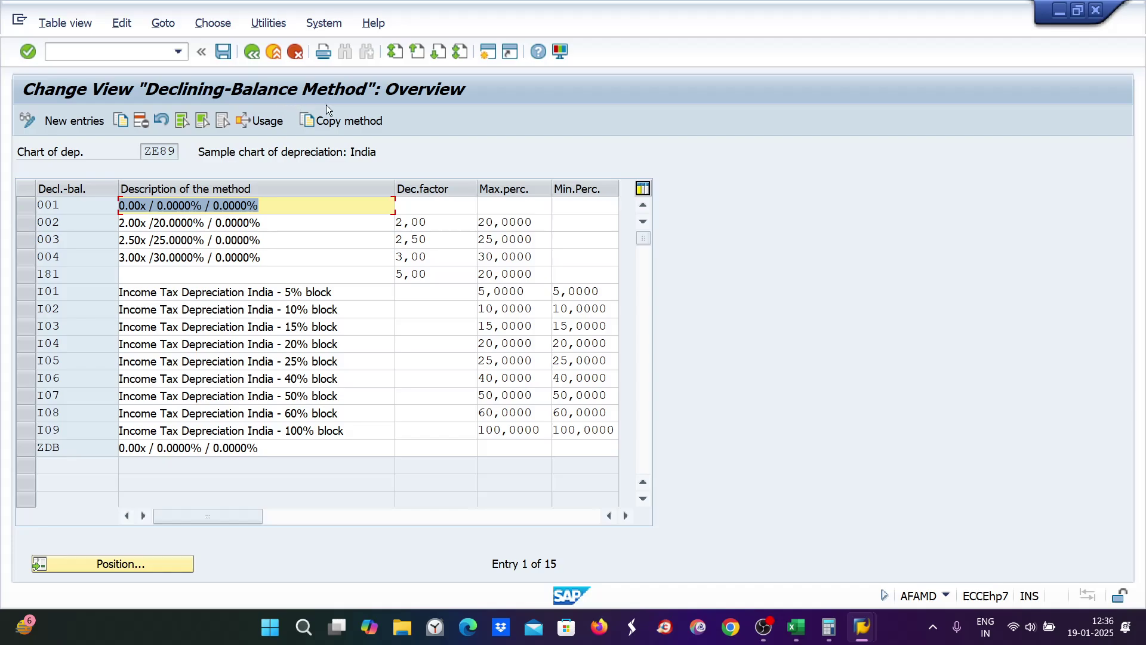
left_click(73, 120)
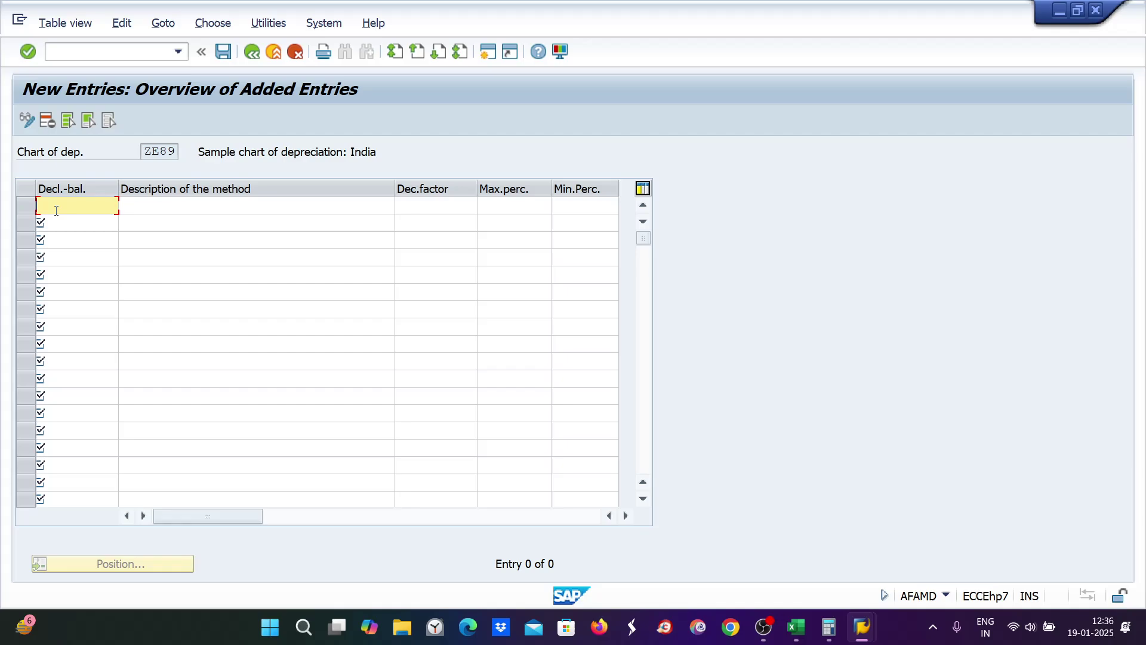
type("ze0")
key("Tab")
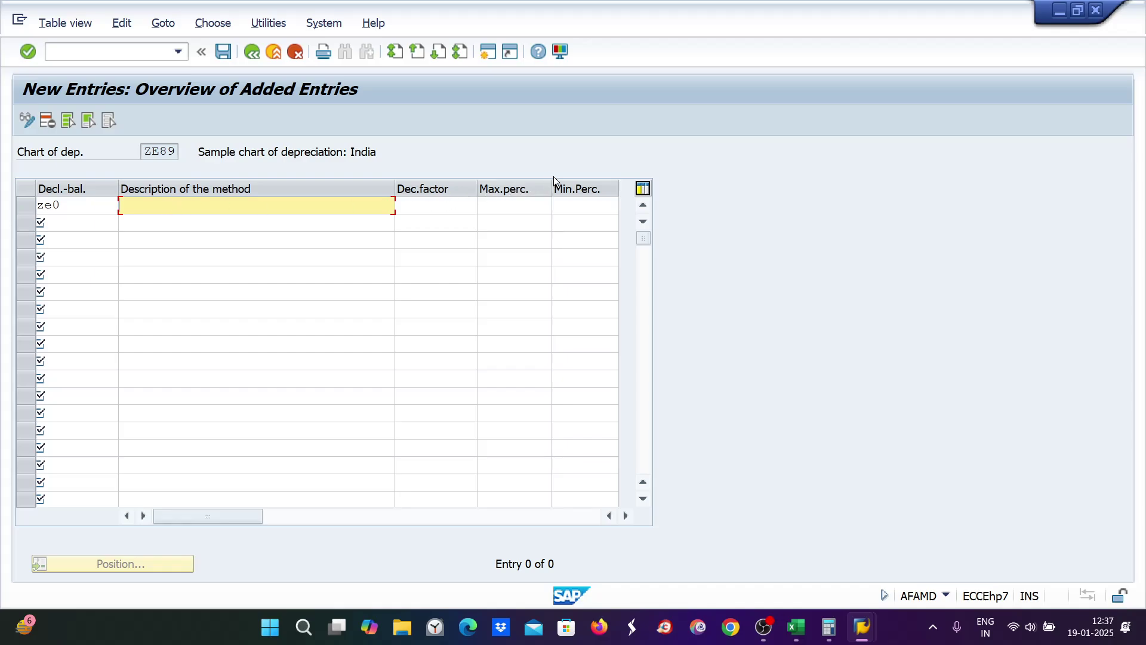
left_click(567, 206)
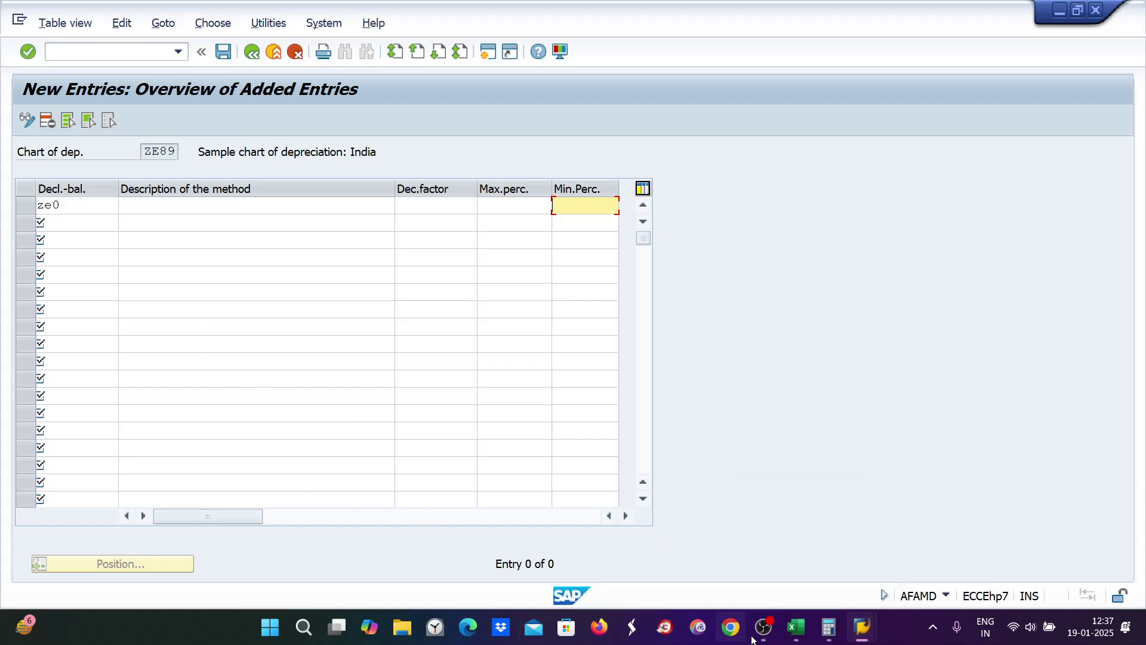
Step: Note 'min 20%, max 40%' in Excel cell A9, then go back to SAP's New Entries screen
left_click(796, 635)
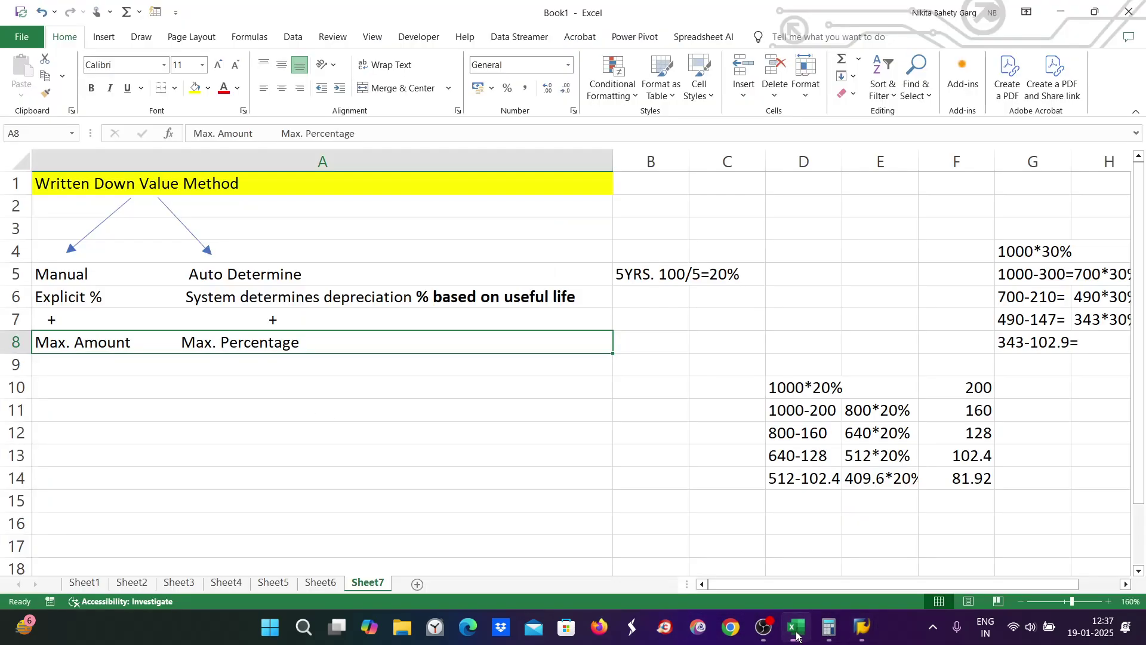
double_click(251, 370)
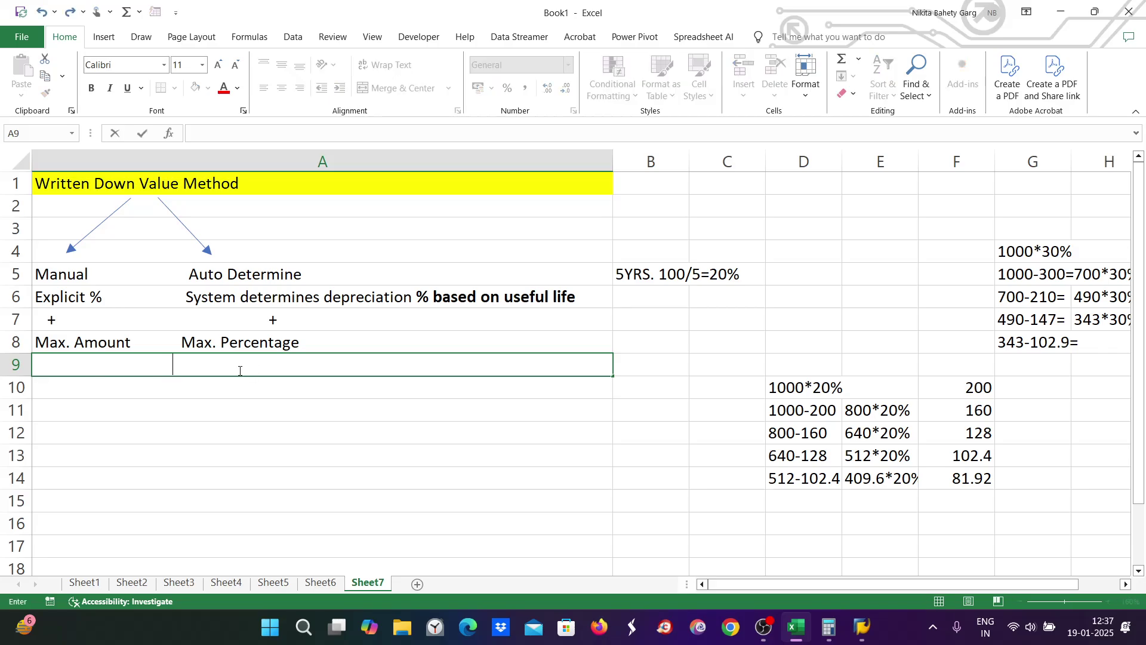
type("min 20")
type(", max")
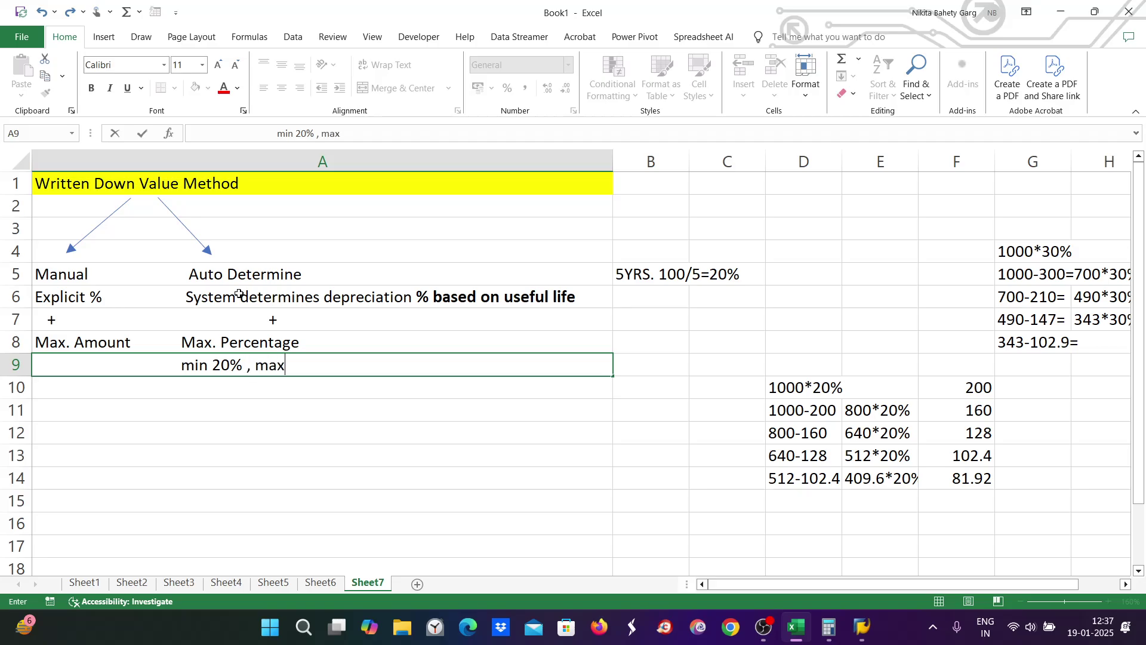
type(" 40%,")
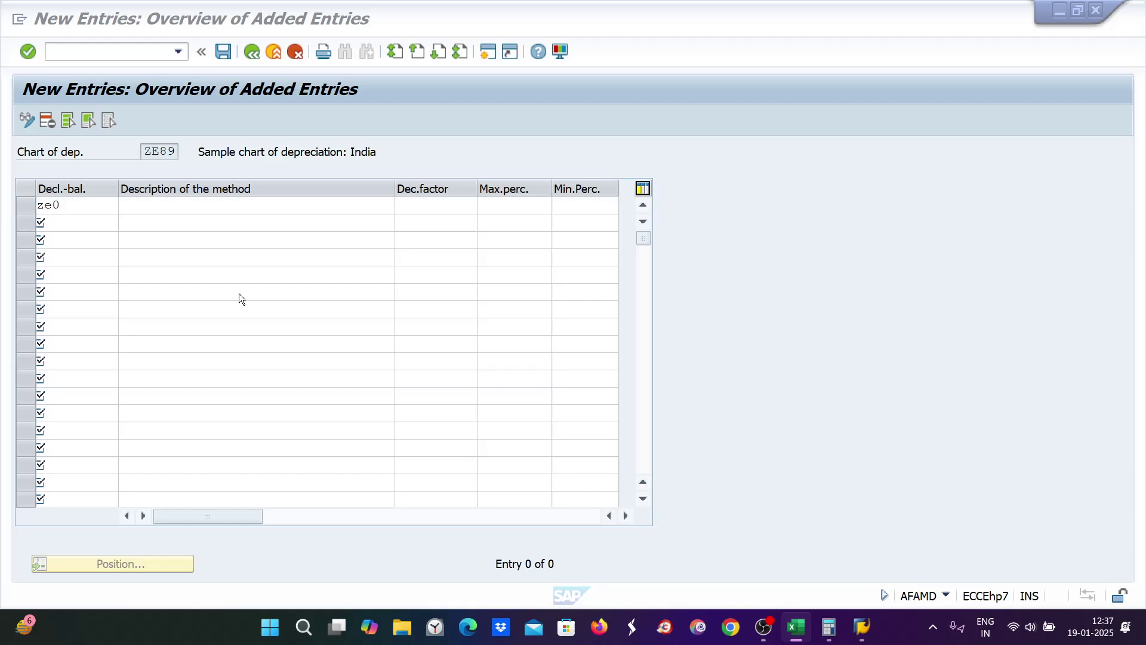
key("alt+Tab")
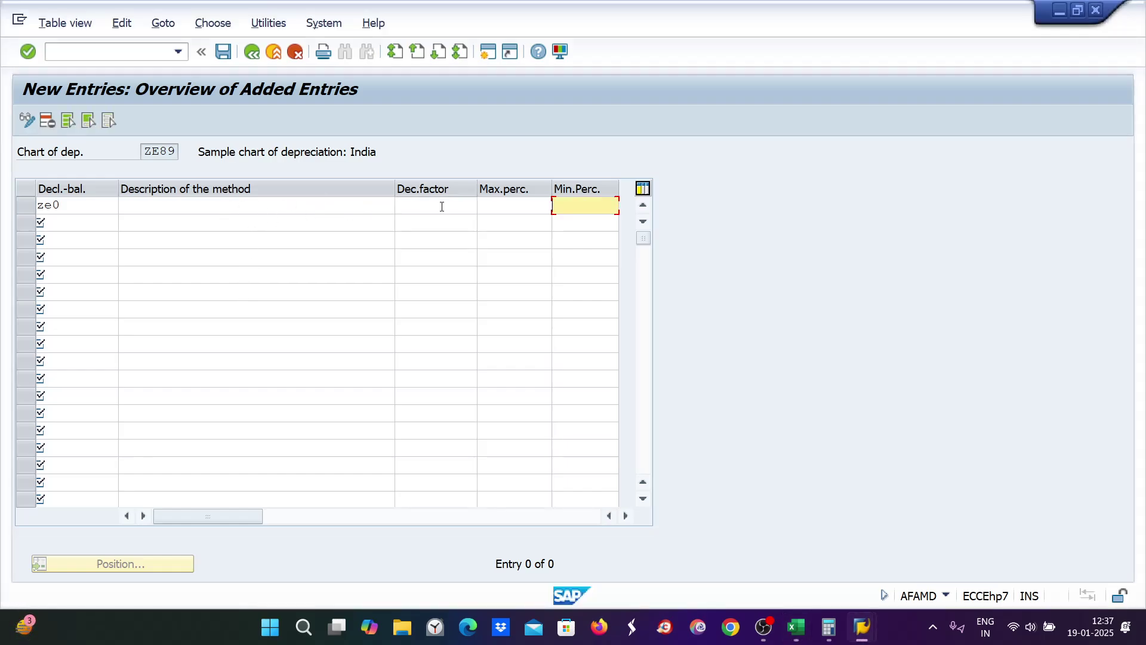
left_click(438, 206)
key("alt+Tab")
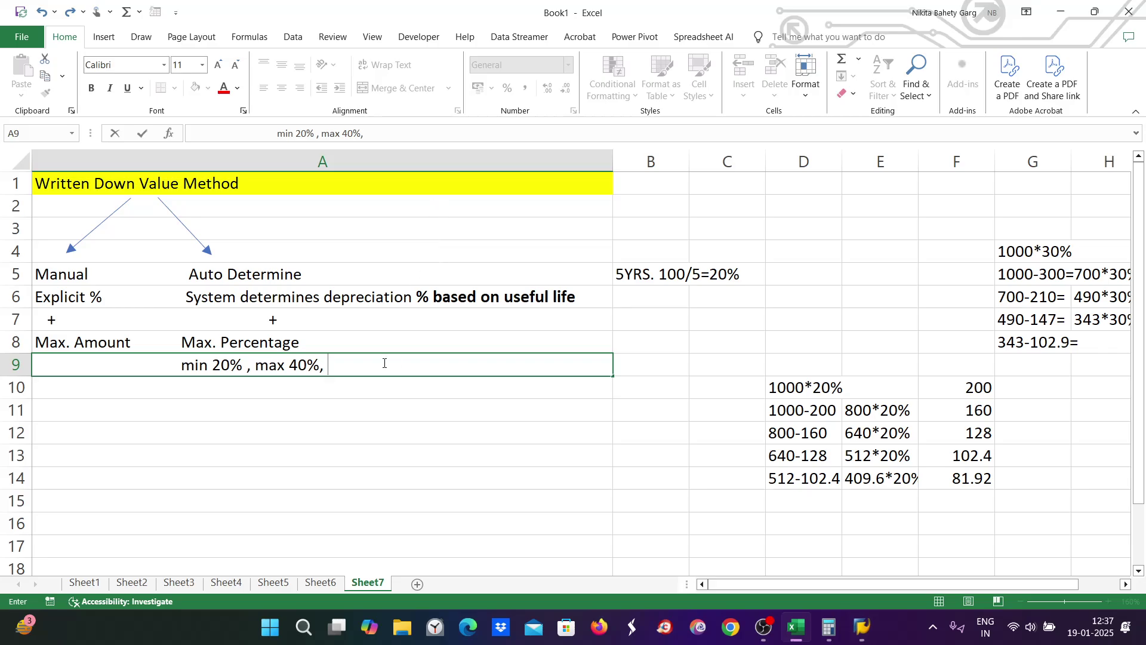
key("alt+Tab")
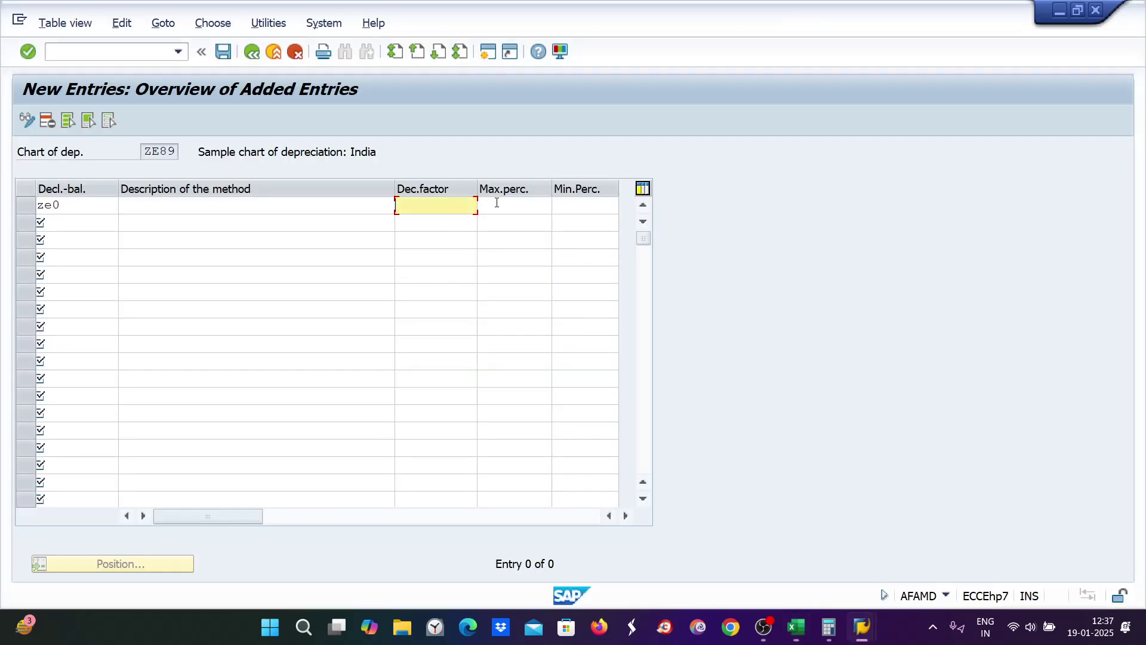
Step: Correct the method key to ze9 with a 40% maximum and 20% minimum percentage
double_click(48, 206)
key("BackSpace")
type("ze9")
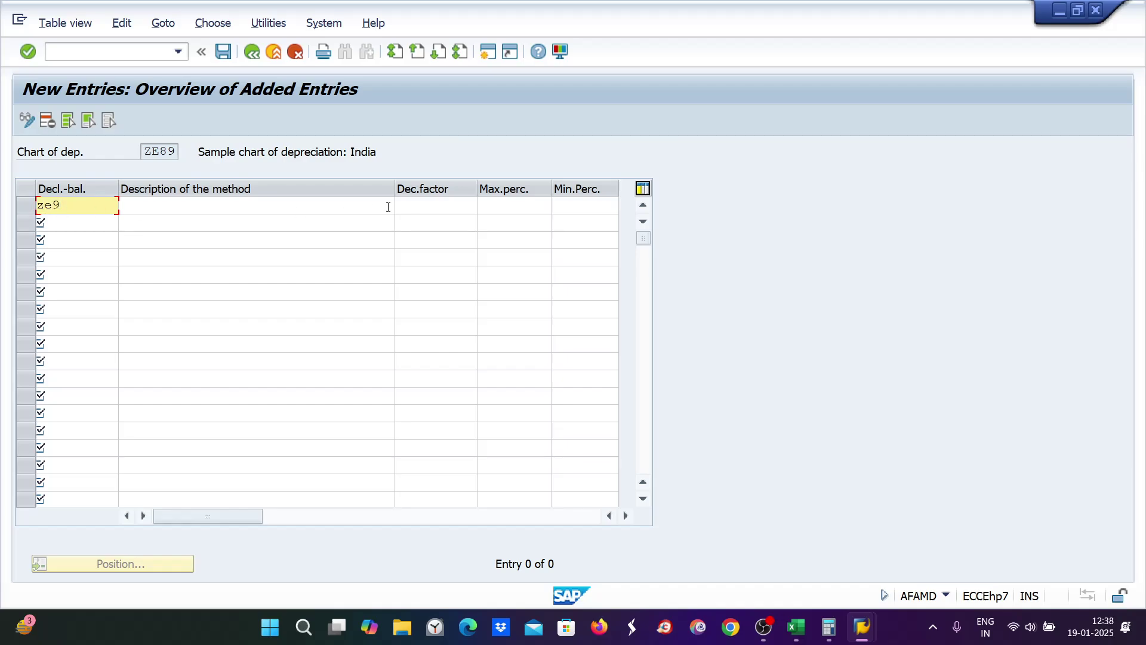
left_click(507, 203)
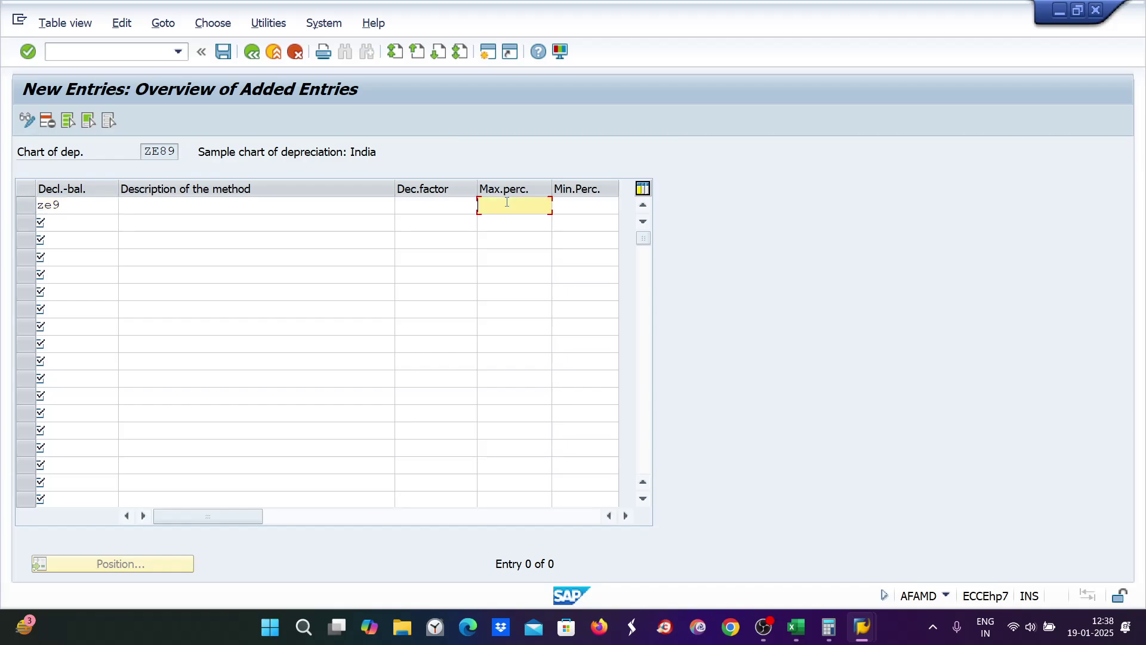
type("40")
key("Tab")
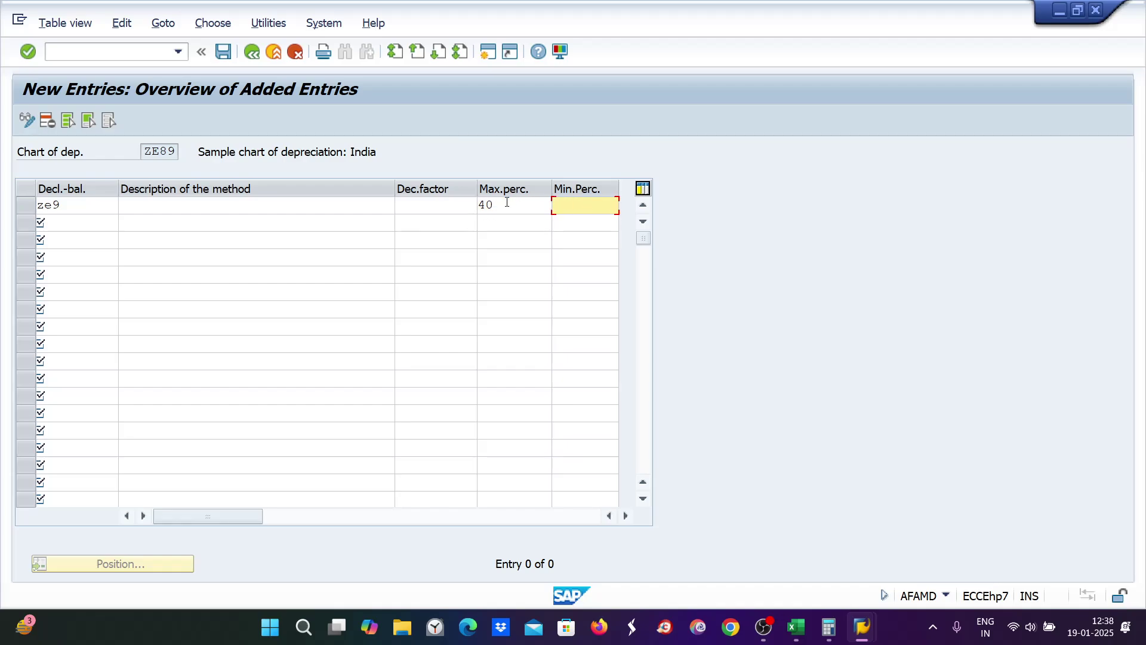
type("20")
key("Return")
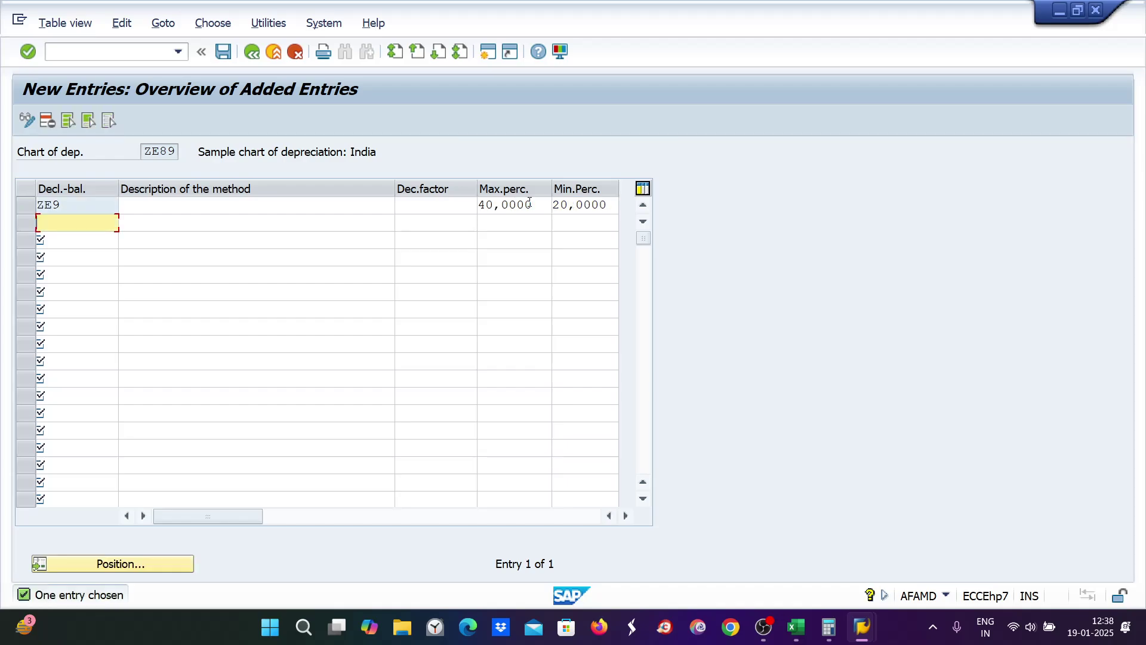
Step: Describe ZE9 as 'zee entertainment max %' and save it
left_click(140, 206)
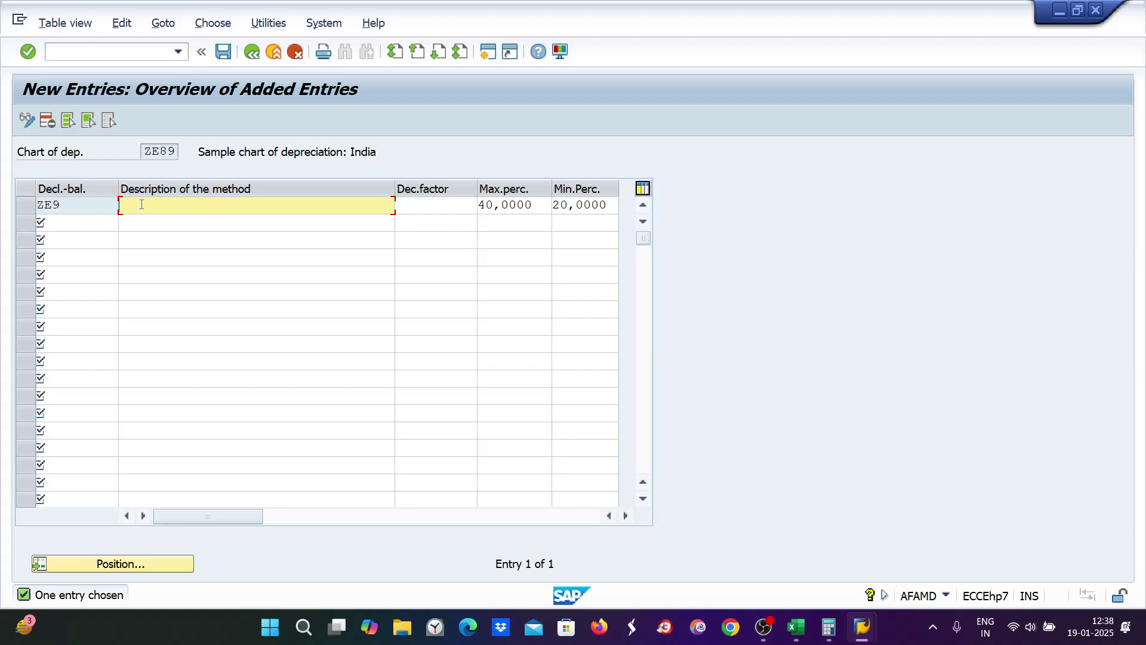
type("zee entertainment max %")
left_click(223, 52)
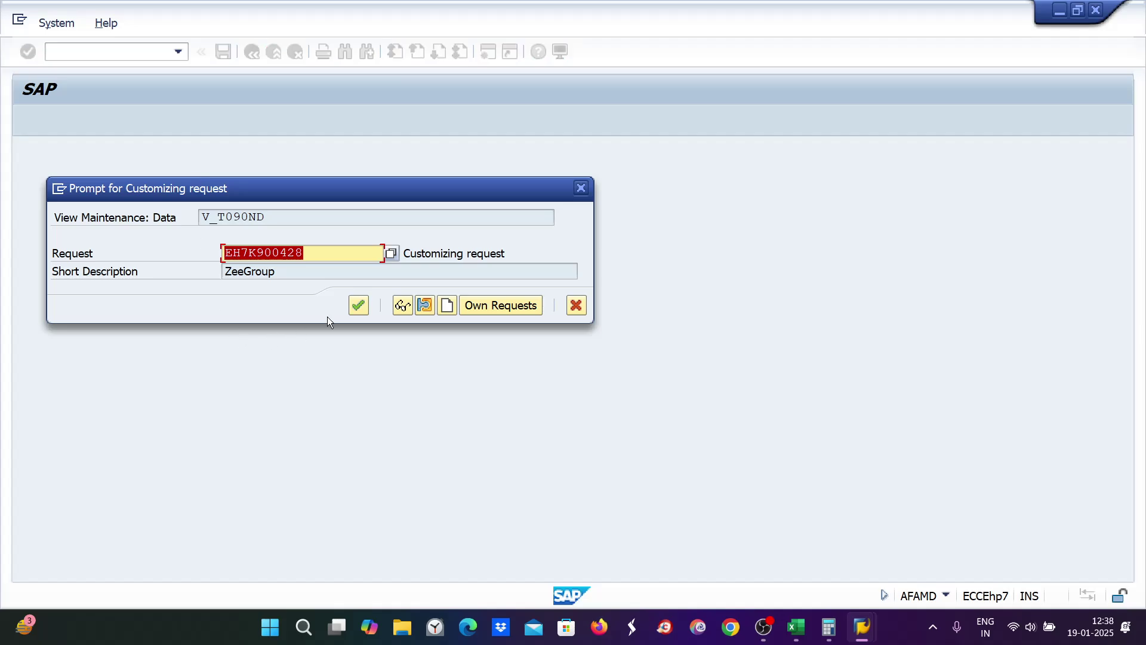
Step: Confirm the customizing request, save the declining-balance overview, and start a new SAP session
left_click(358, 305)
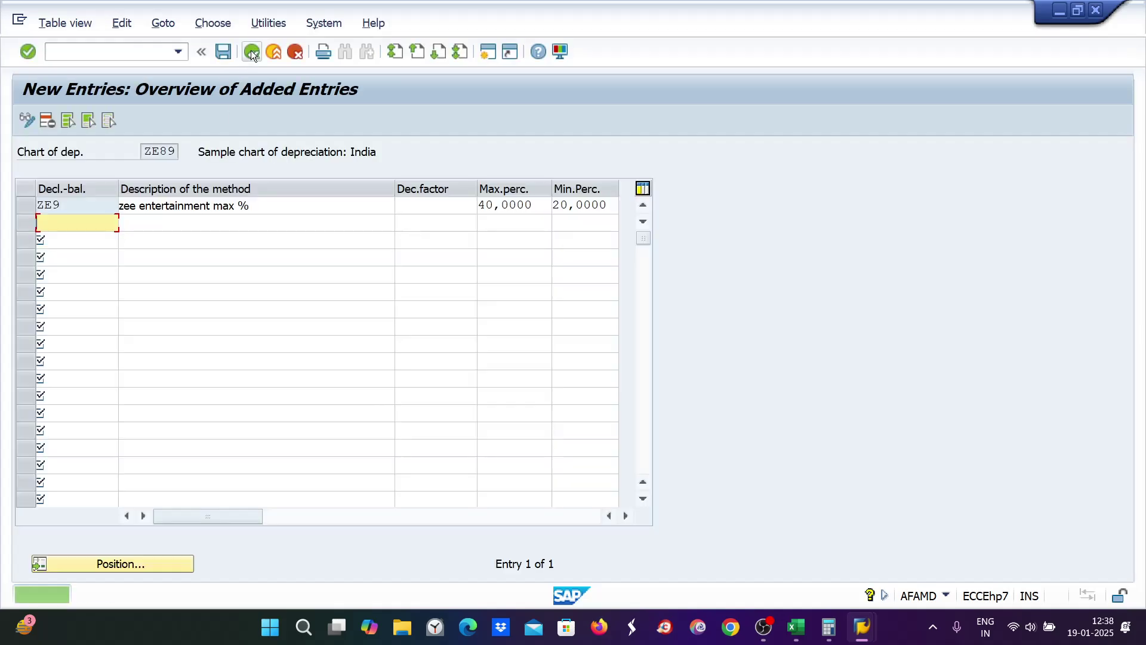
left_click(251, 50)
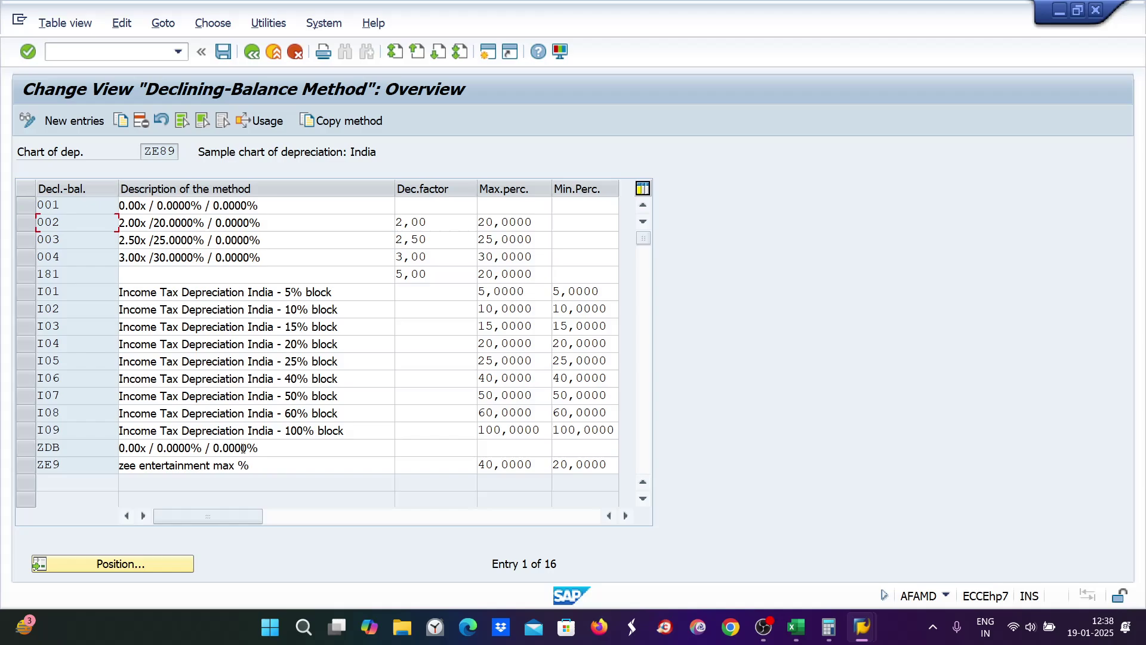
left_click(231, 51)
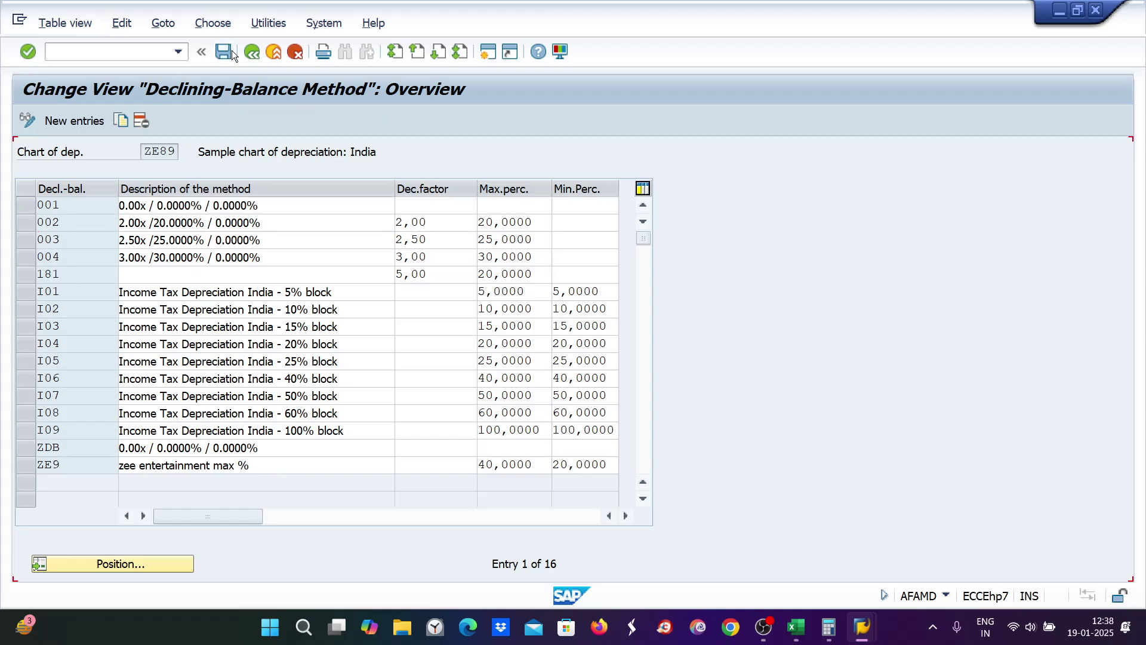
left_click(487, 52)
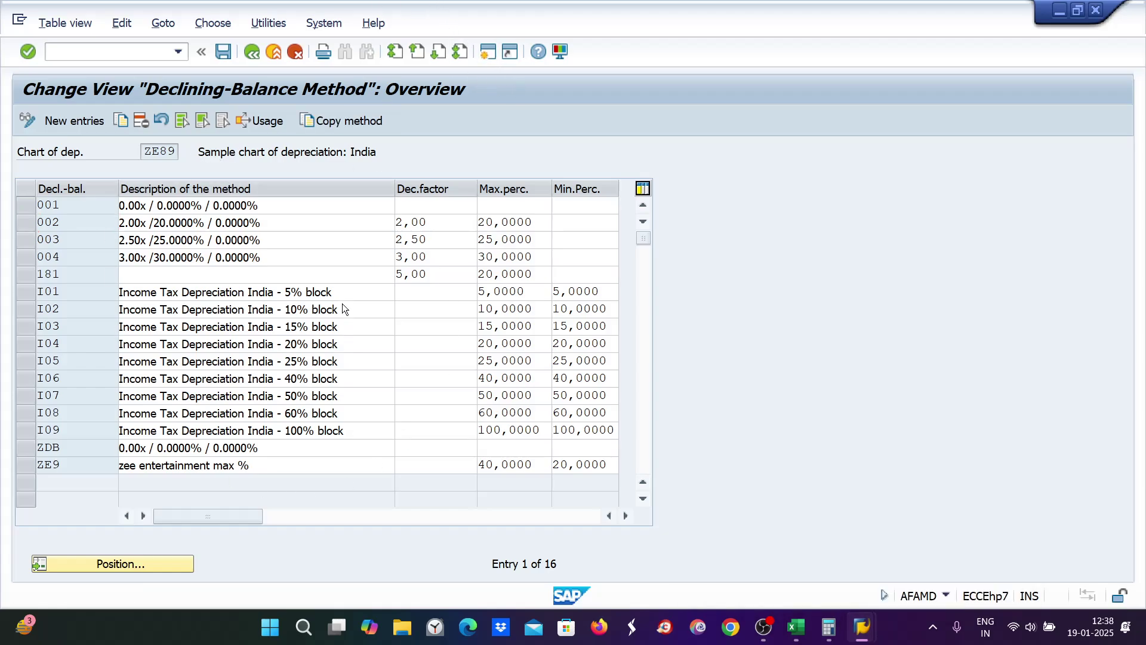
Step: Use AFAMA to open depreciation key ZE89's calculation method assignment
type("af")
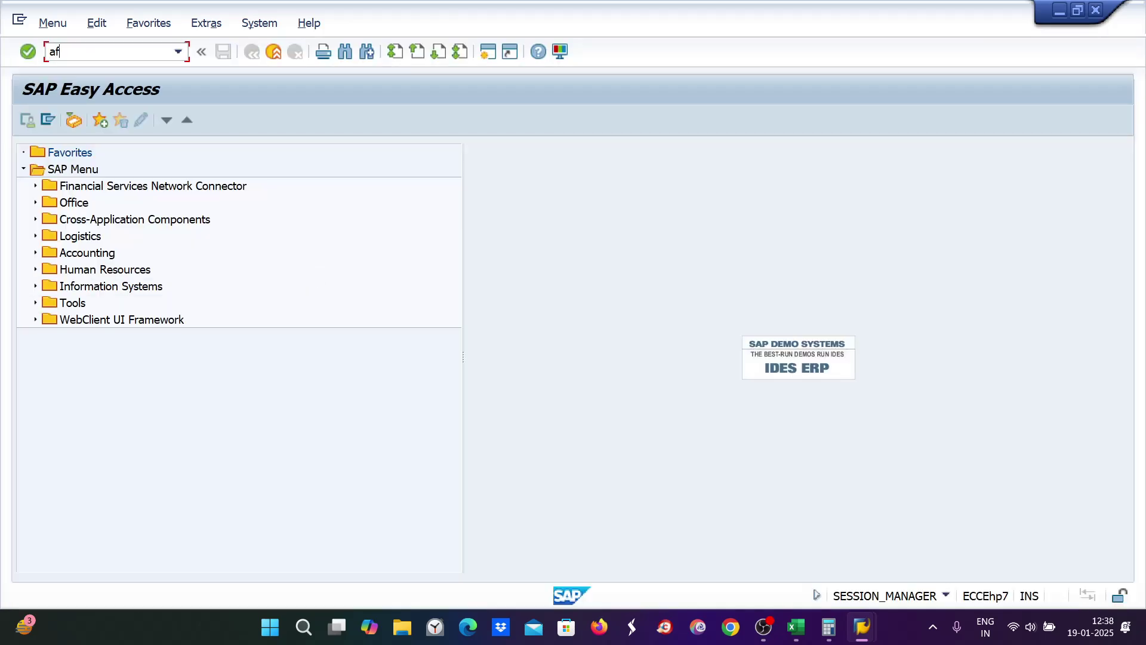
type("ama")
key("Return")
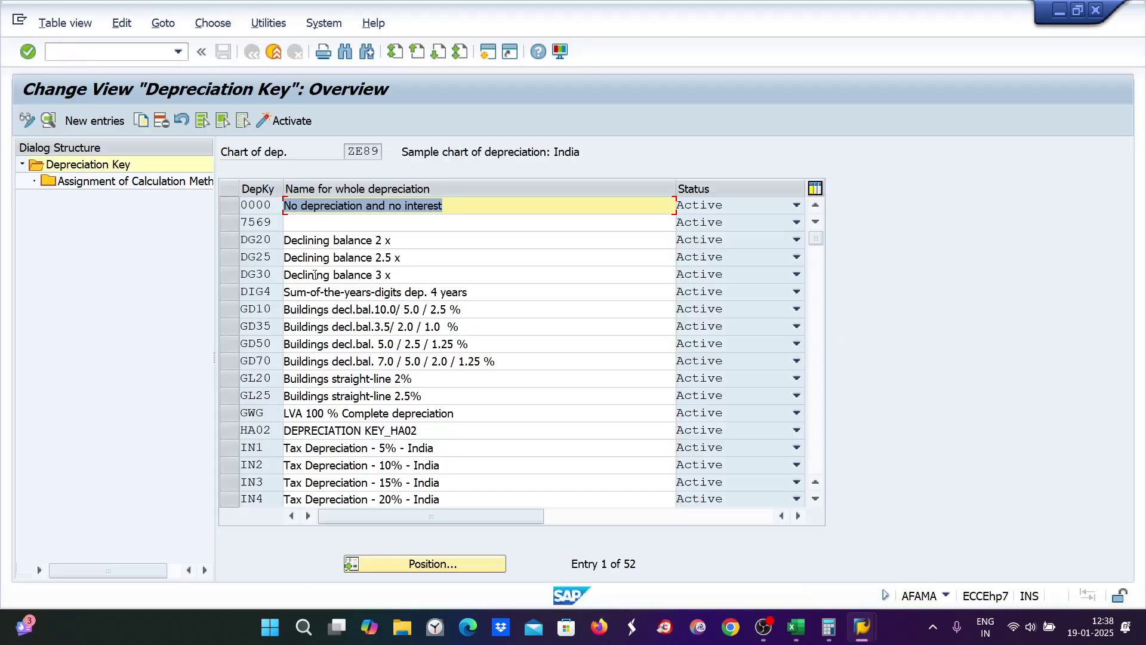
left_click(418, 570)
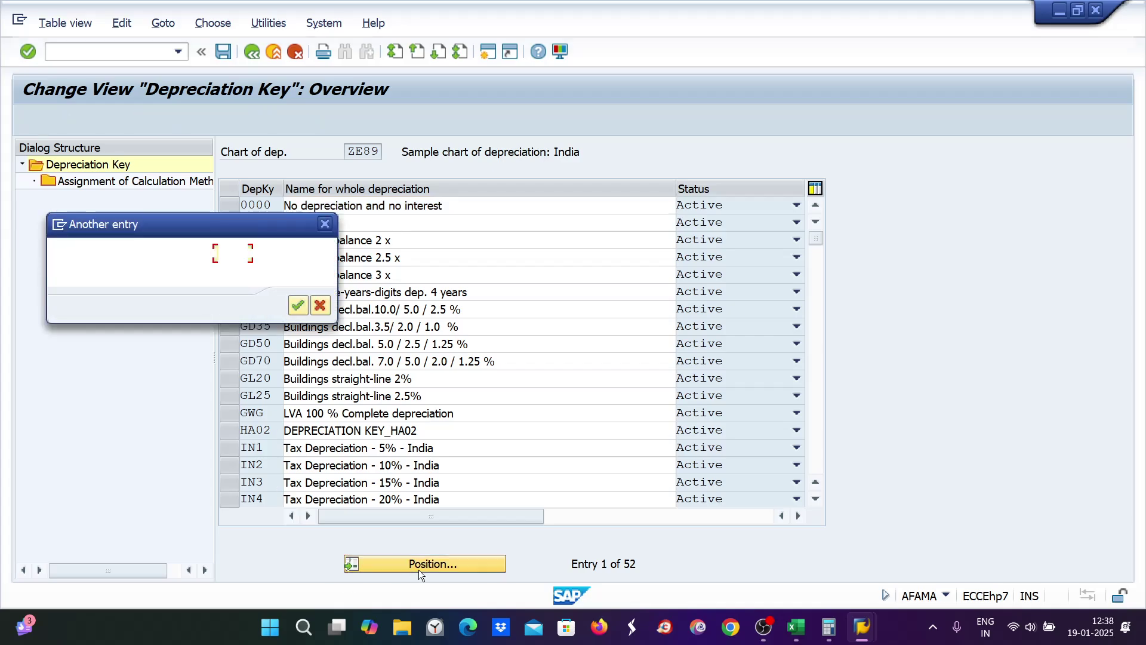
type("ze89")
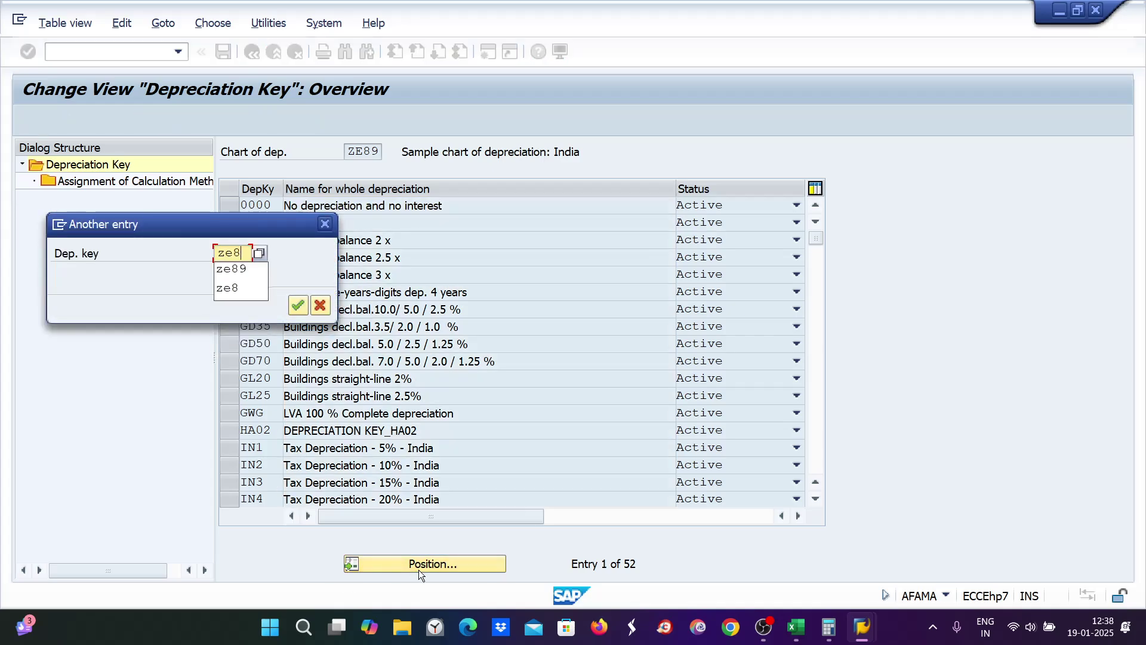
key("Return")
left_click(229, 204)
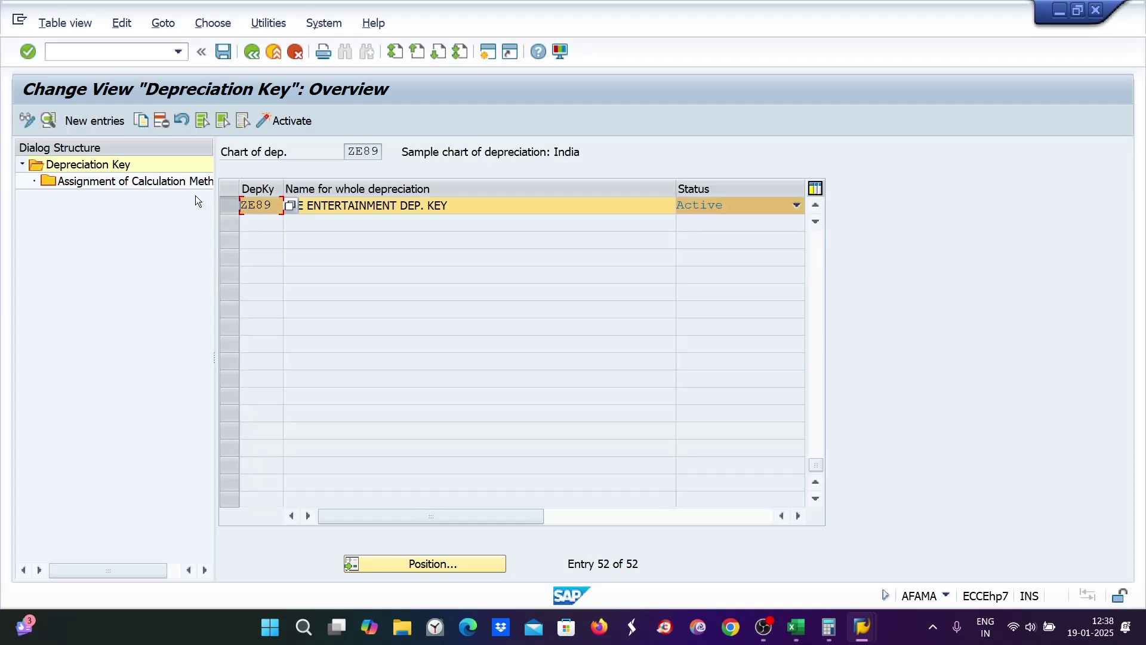
double_click(142, 182)
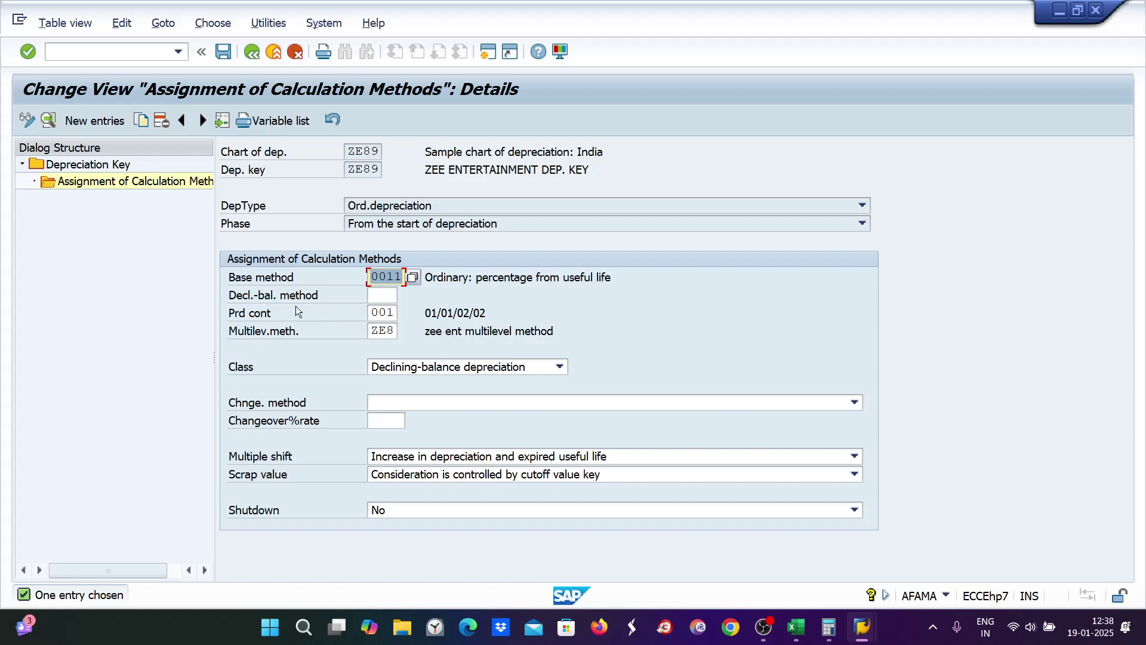
Step: Assign declining-balance method ZE9 to key ZE89 and save it under the customizing request
mouse_move(863, 633)
left_click(853, 561)
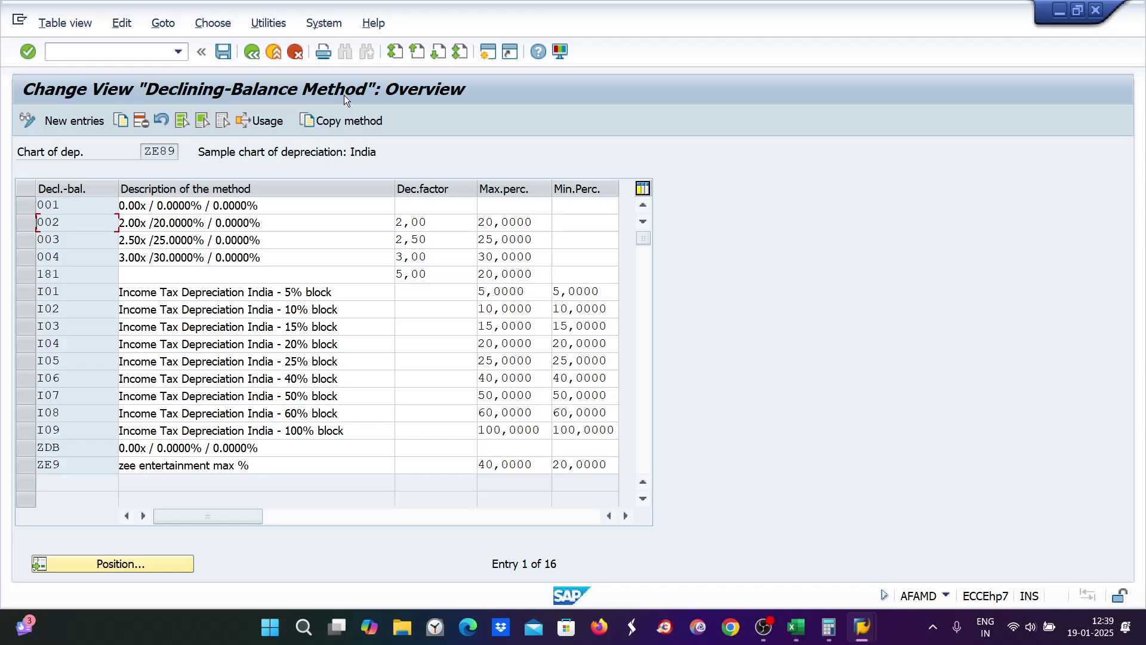
mouse_move(862, 627)
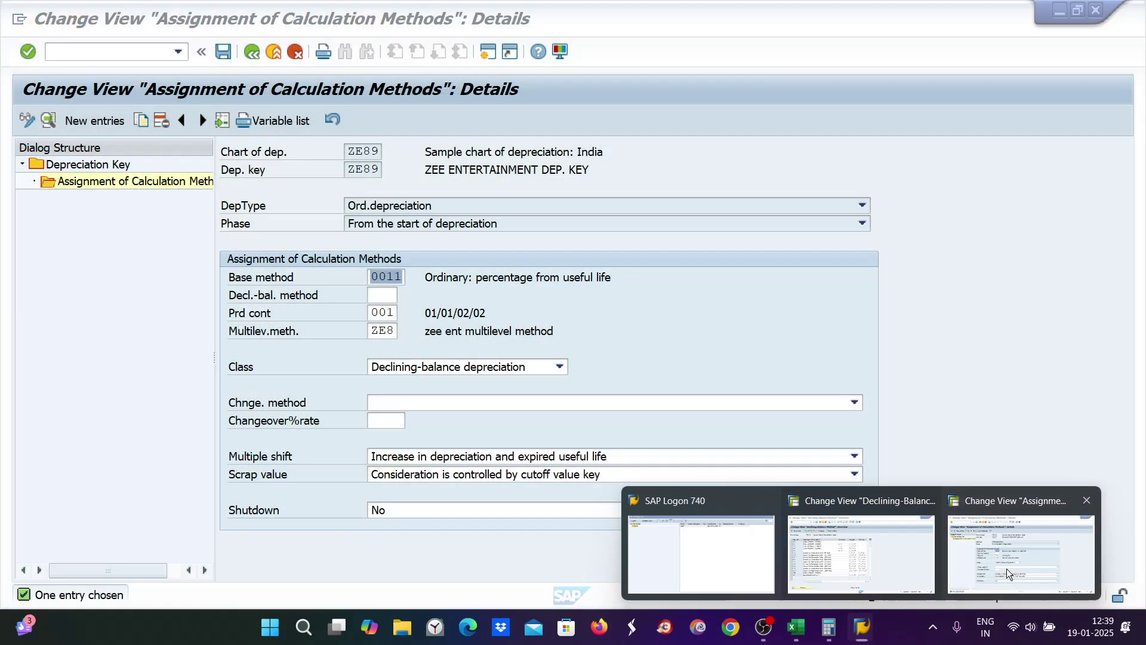
left_click(1006, 568)
left_click(382, 297)
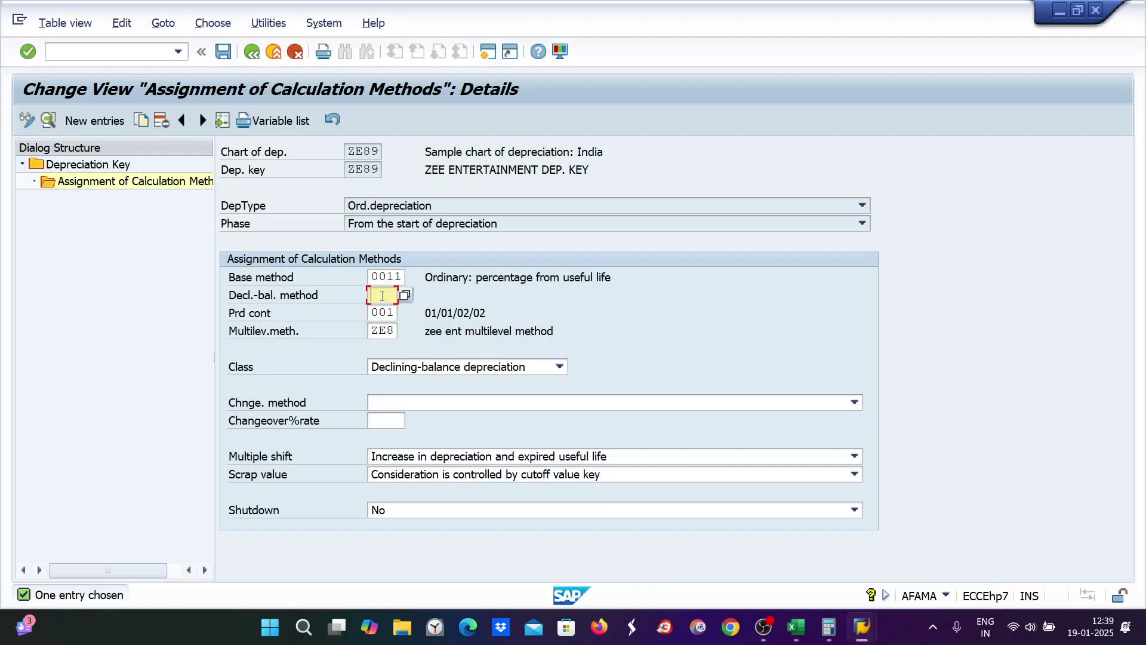
type("ze9")
key("Return")
key("ctrl+s")
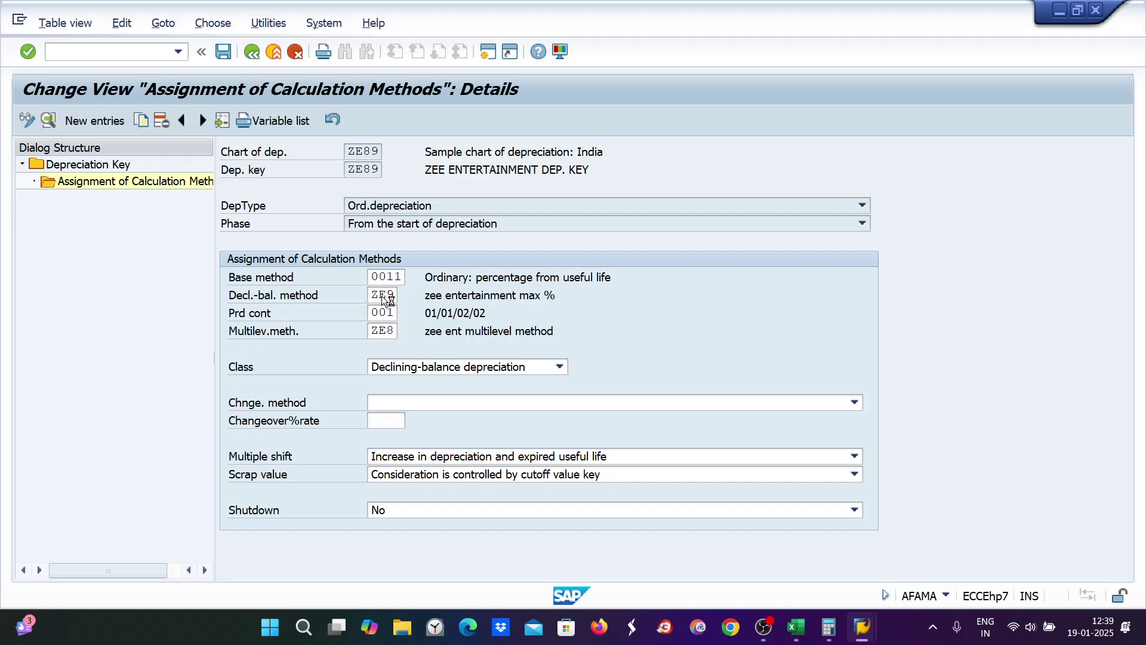
left_click(359, 305)
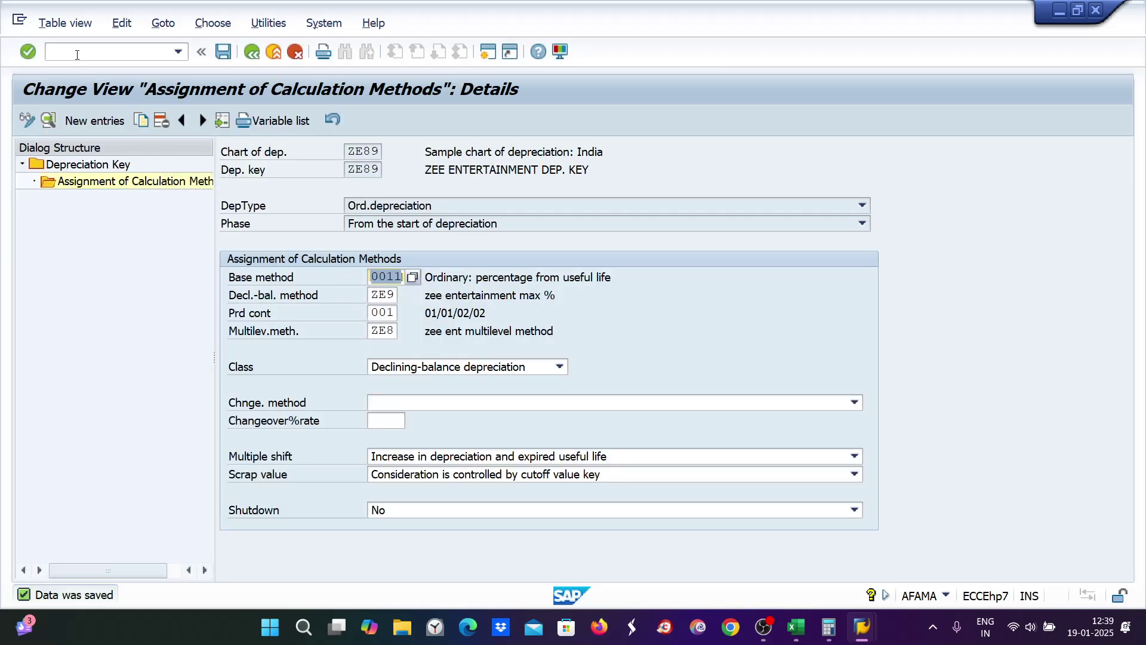
left_click(79, 52)
Step: In AS02, save asset 1000 temporarily with depreciation key 0000
type("/nas02")
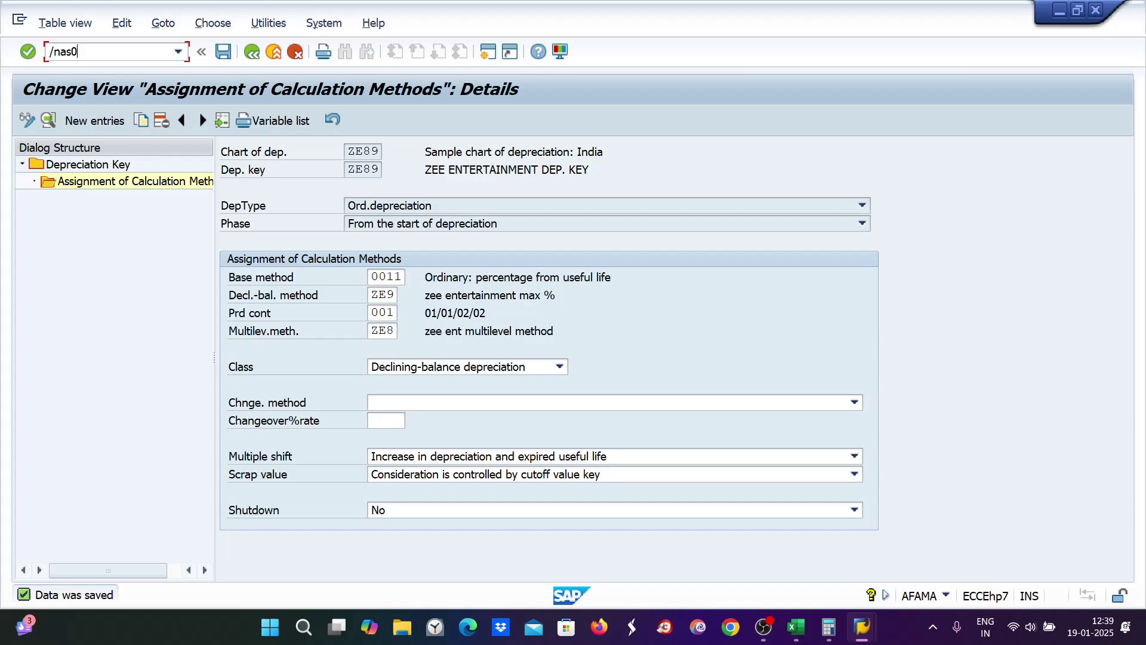
key("Return")
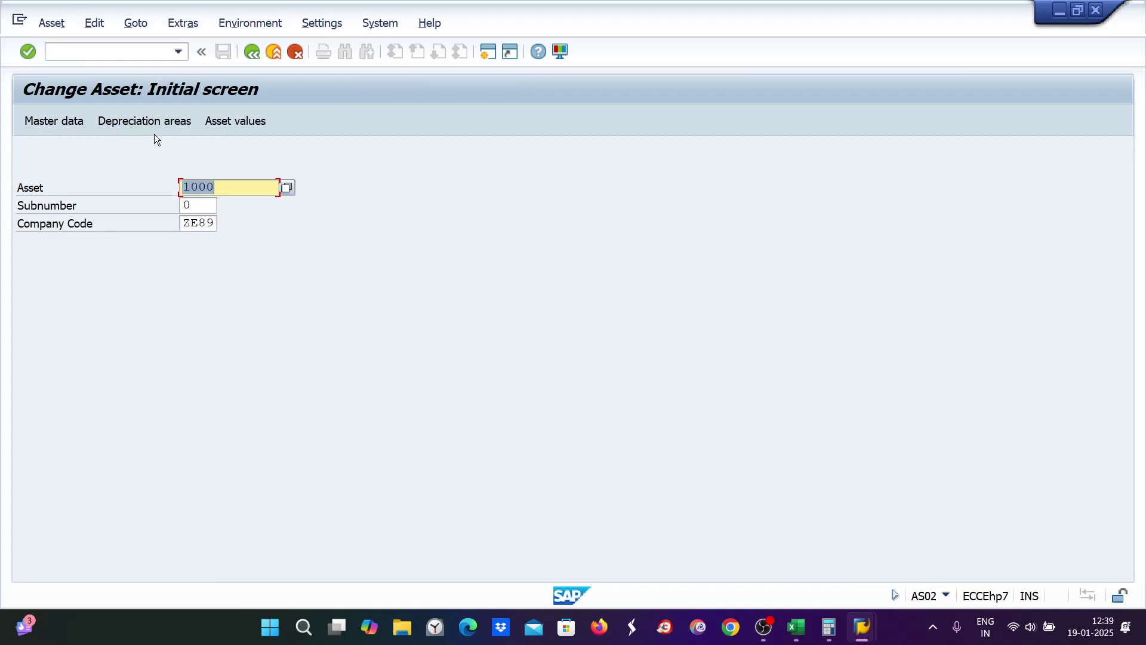
left_click(152, 125)
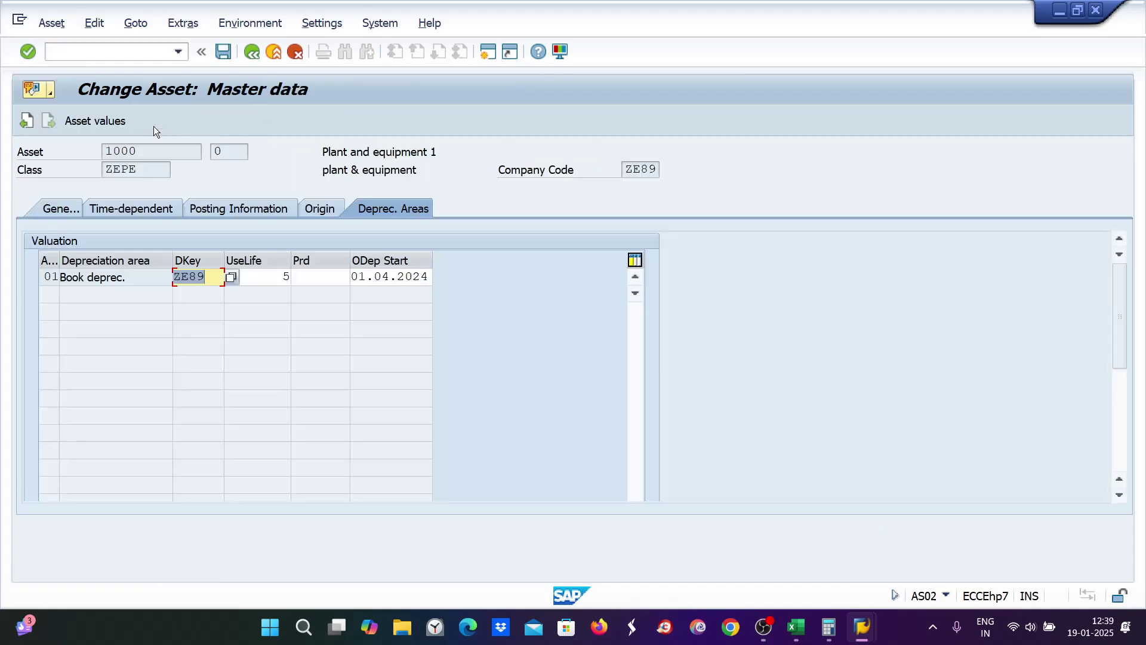
type("0000")
key("Return")
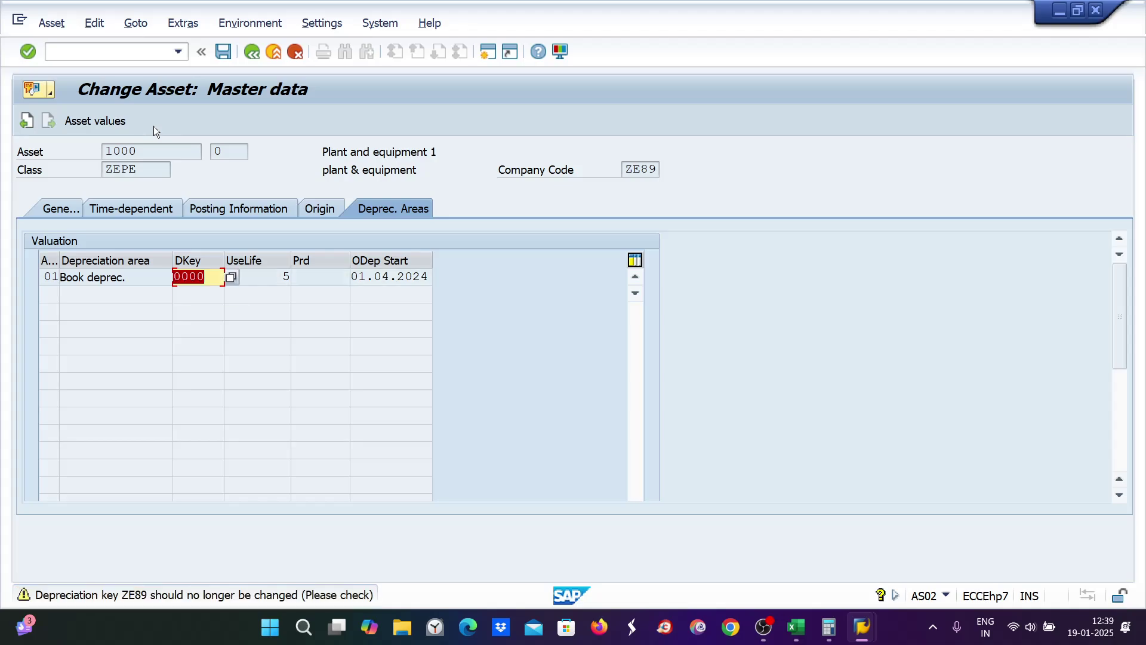
key("ctrl+s")
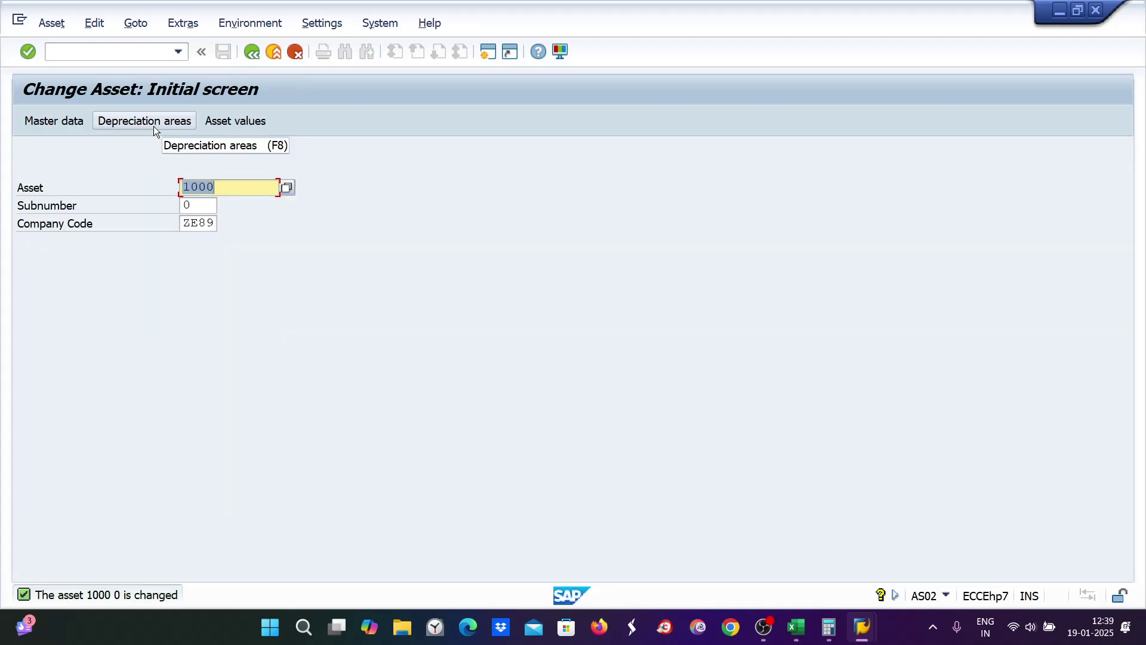
Step: Restore depreciation key ZE89 on asset 1000, accept the warning, and save
left_click(153, 126)
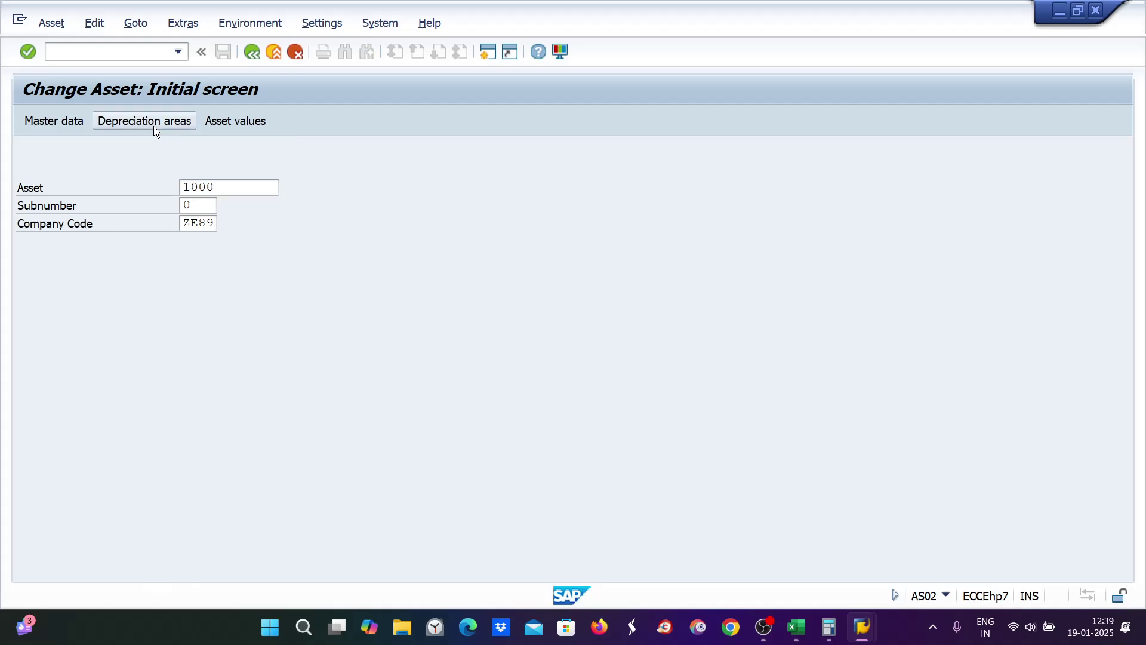
type("ze89")
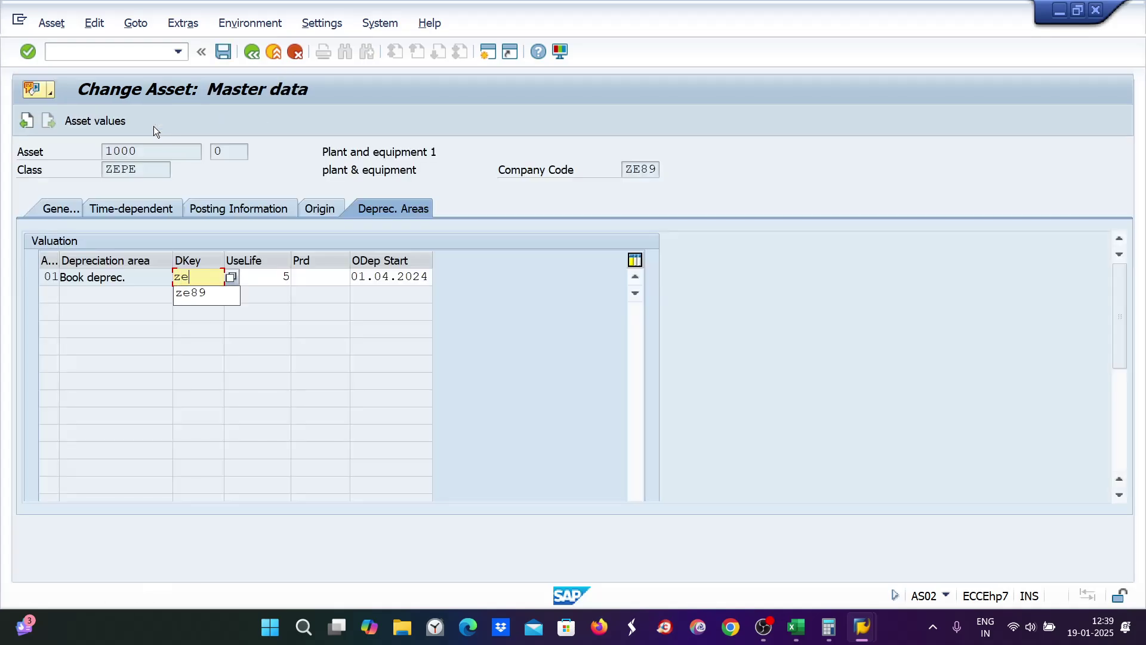
key("Return")
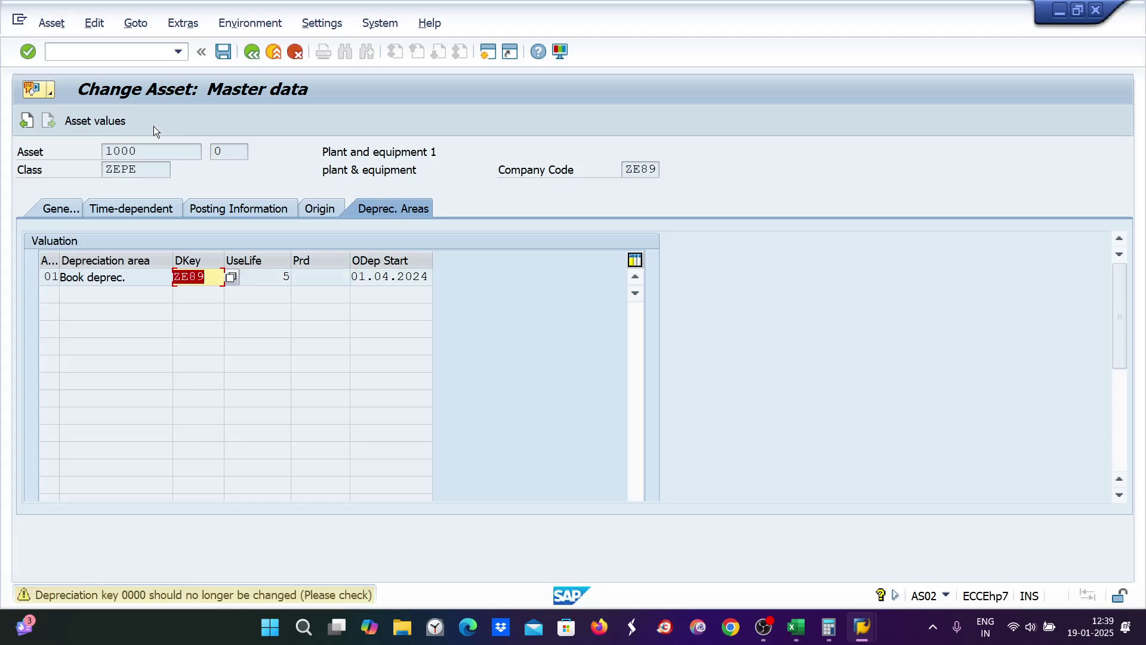
key("Return")
key("Return")
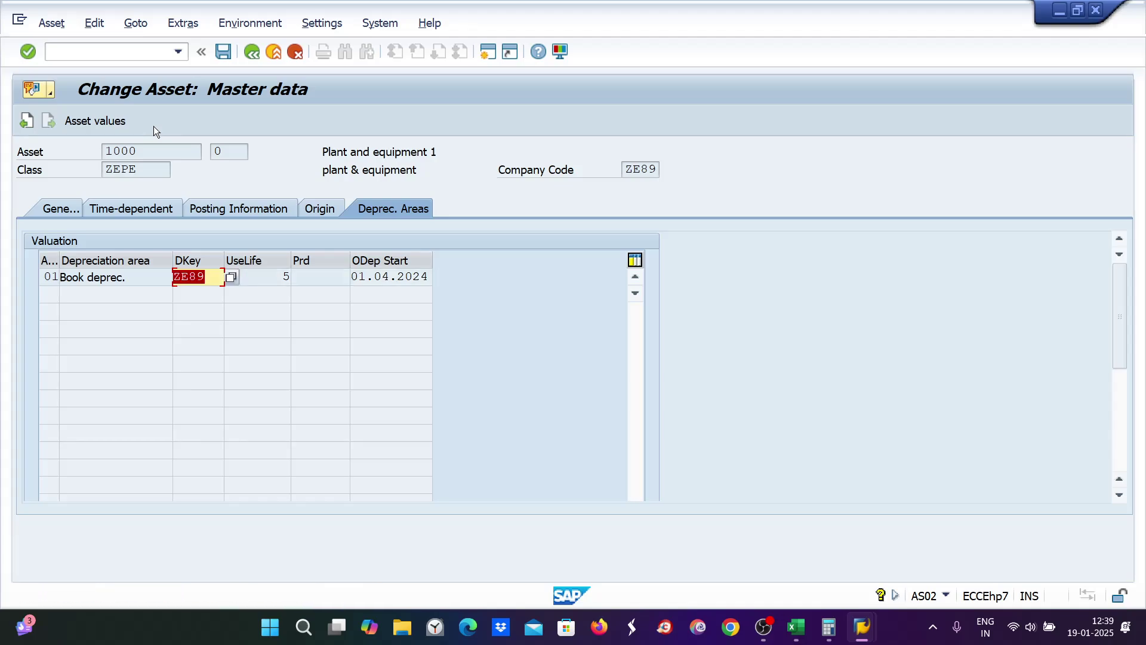
key("ctrl+s")
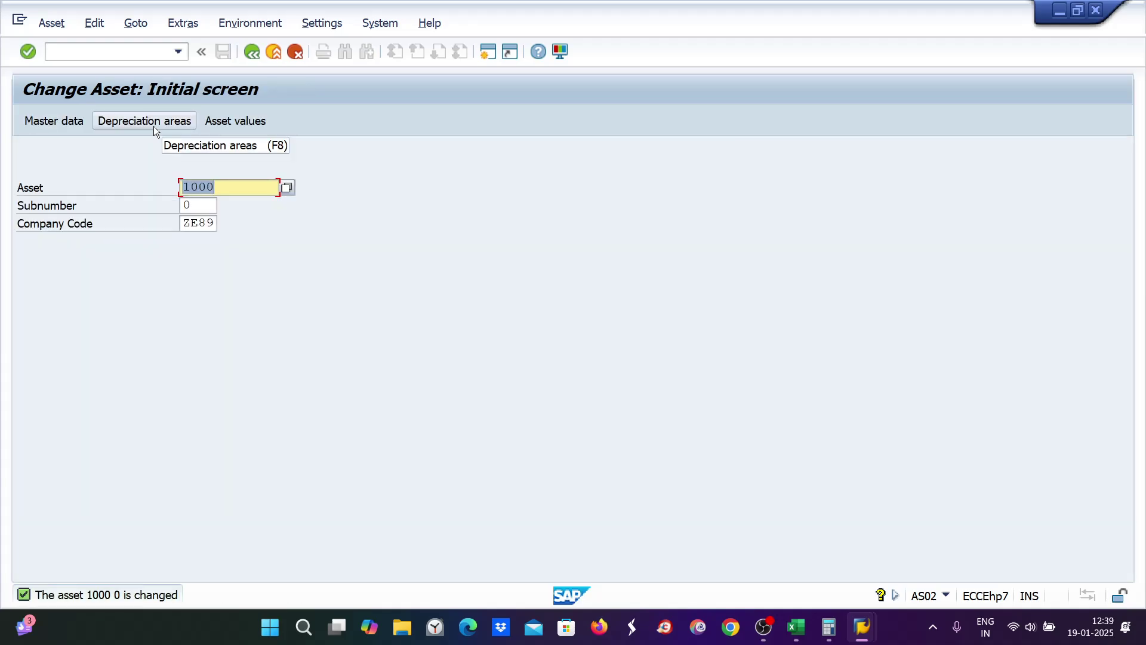
Step: View asset 1000's book depreciation comparison: 300,00 in 2024, 831,93 total through 2029
left_click(222, 118)
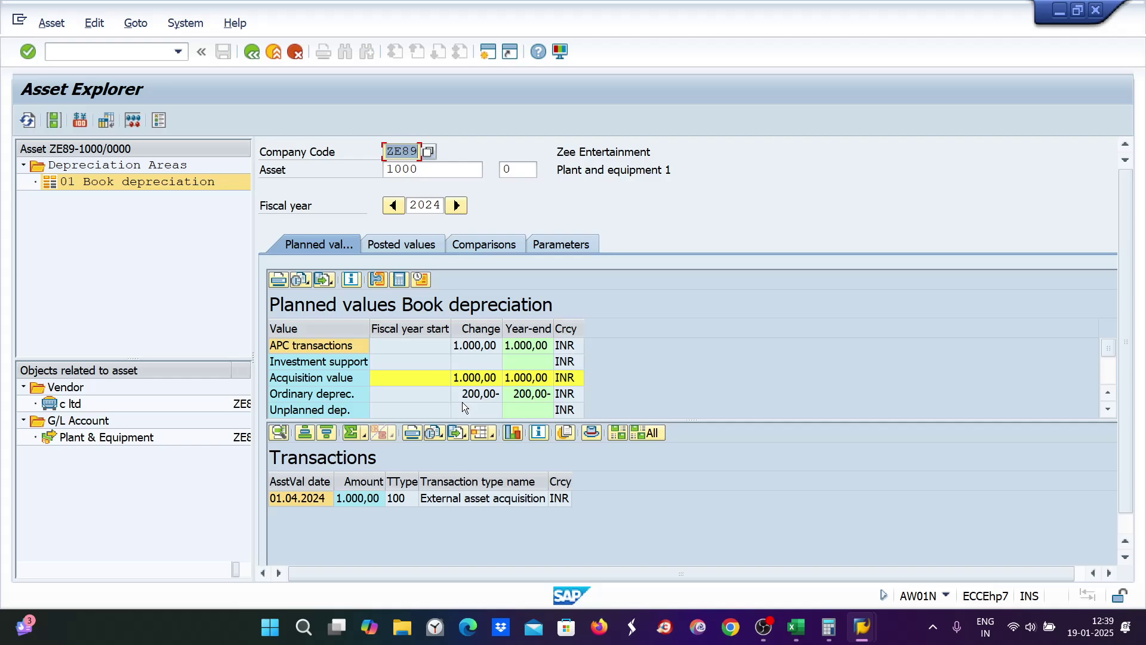
left_click(480, 248)
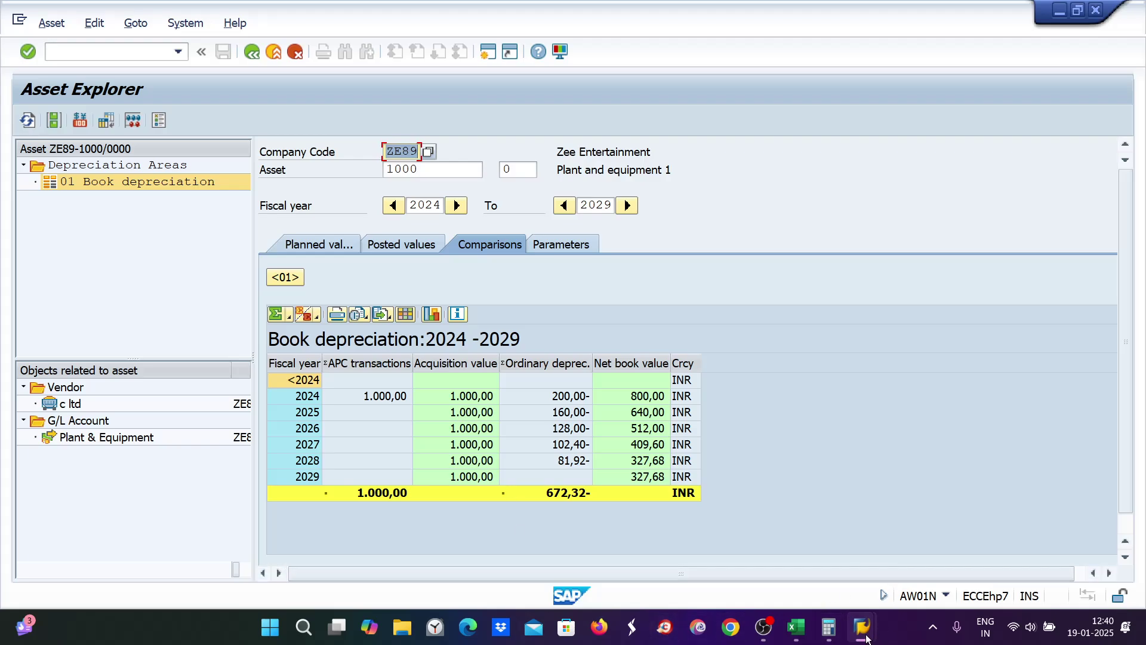
mouse_move(867, 638)
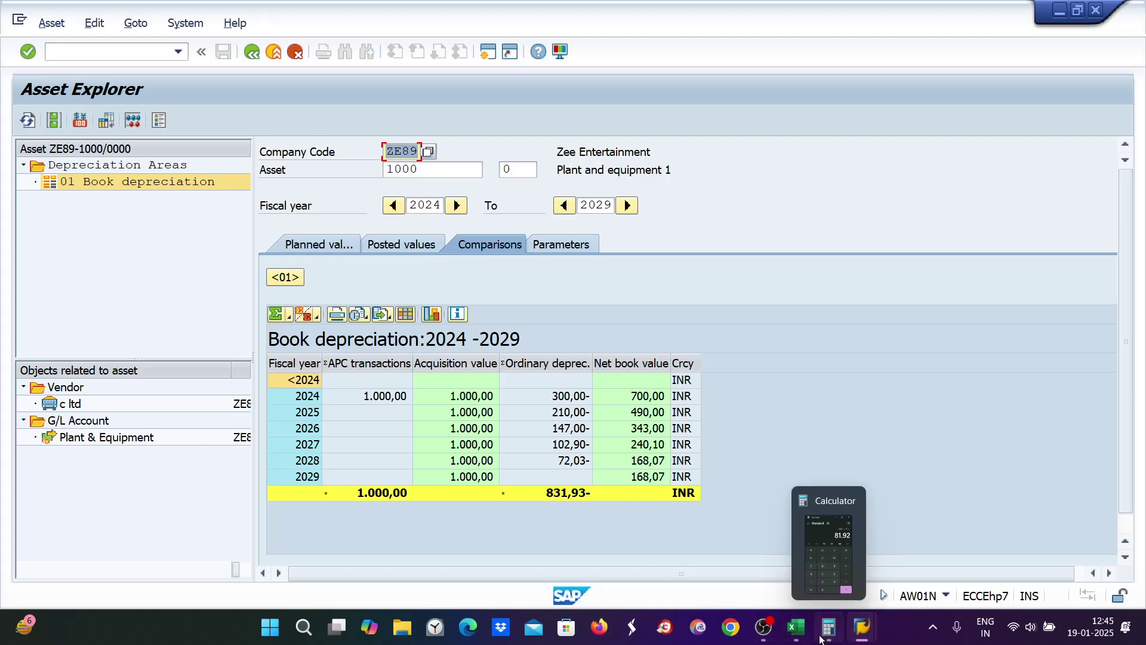
Step: Check SAP's declining-balance overview and clear the old min/max note from A9
left_click(795, 627)
mouse_move(867, 638)
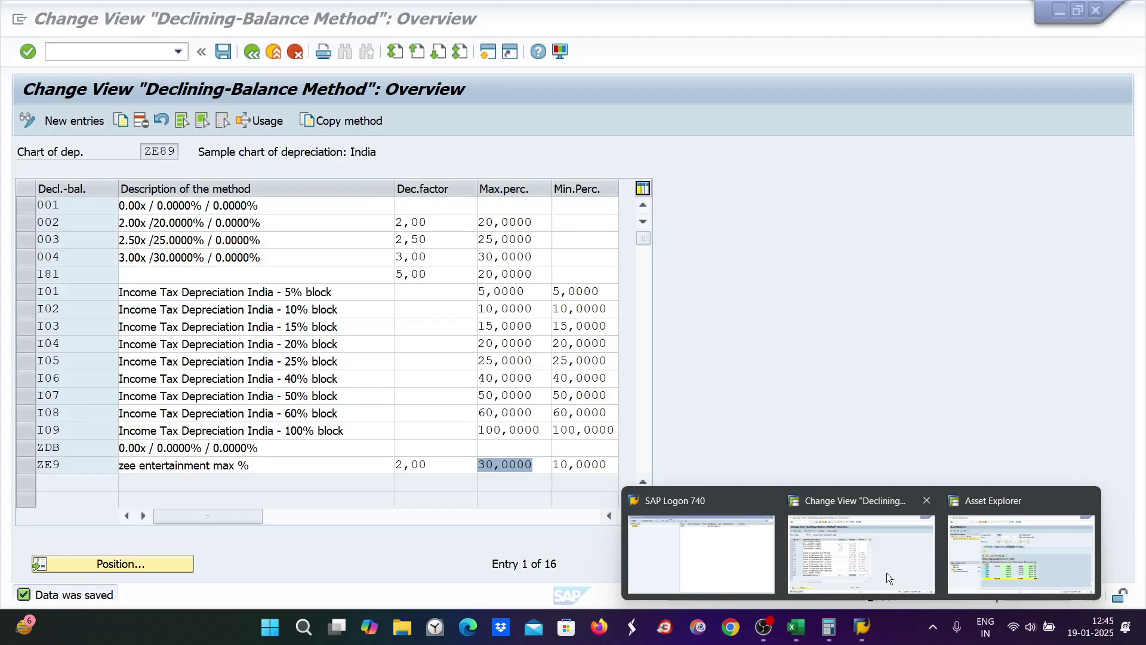
left_click(885, 572)
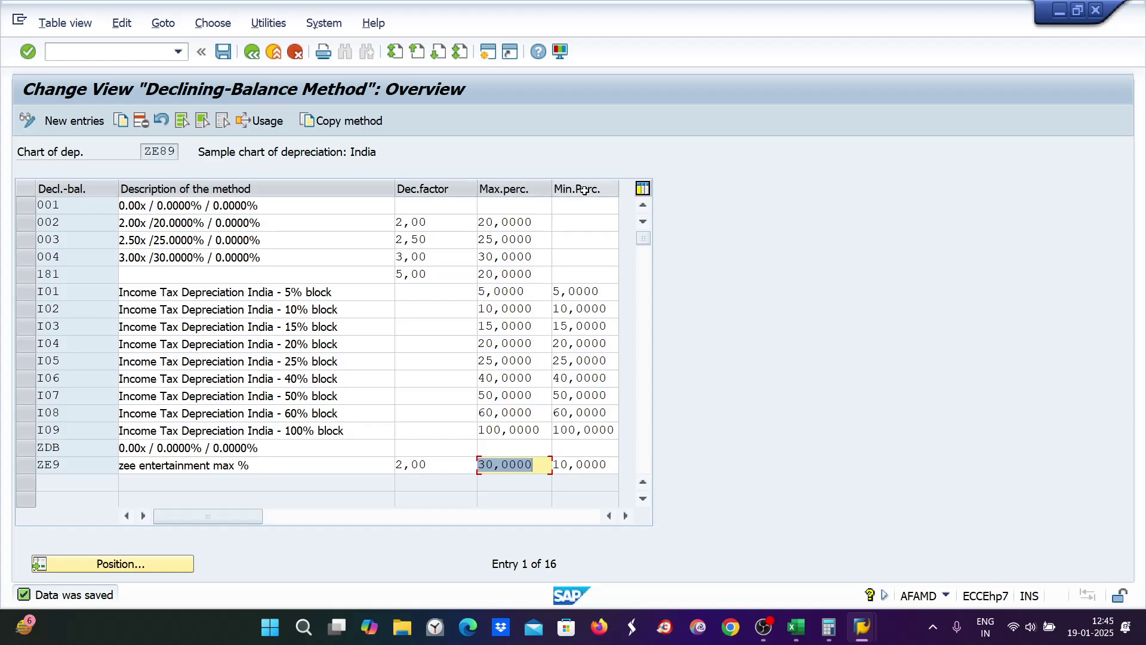
left_click(796, 628)
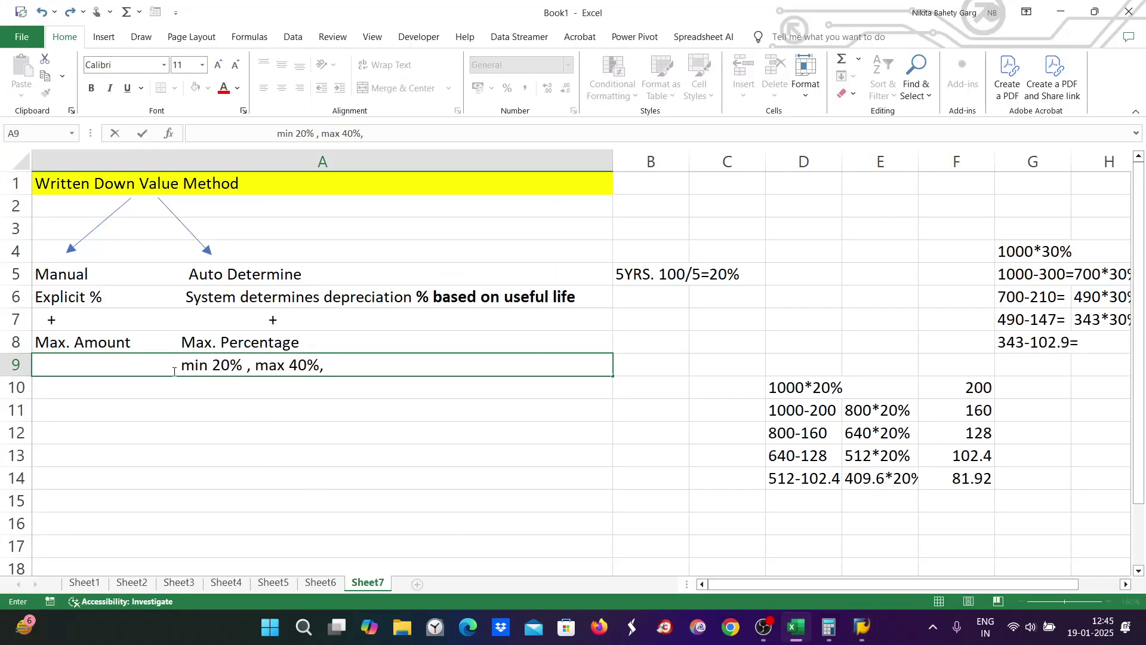
left_click_drag(182, 364, 351, 363)
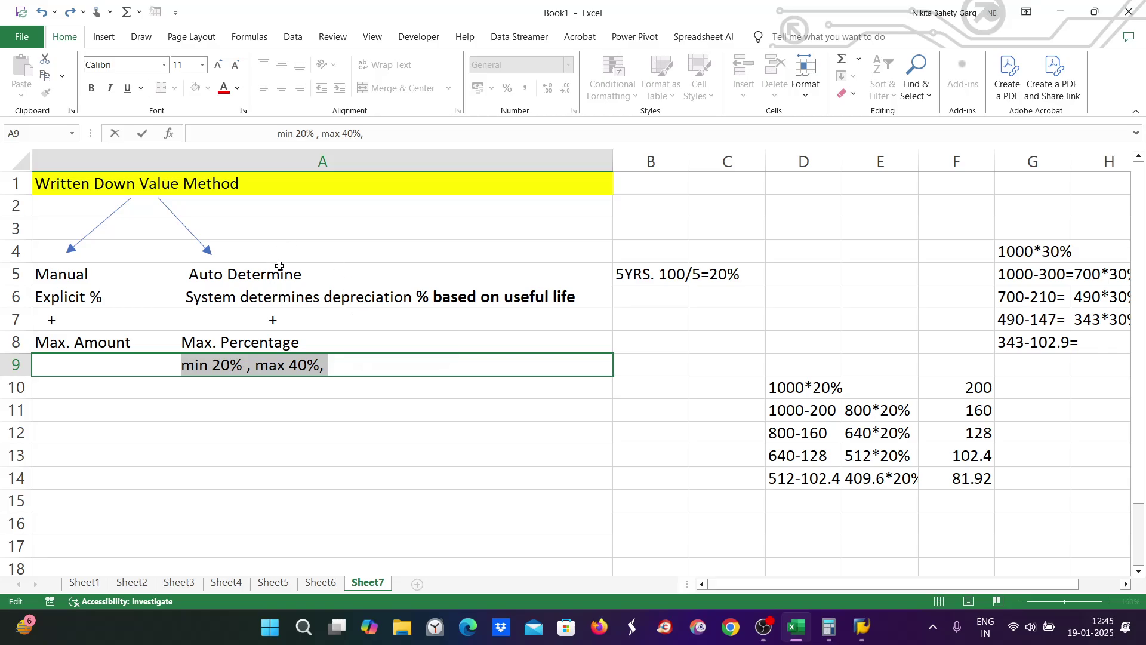
key("BackSpace")
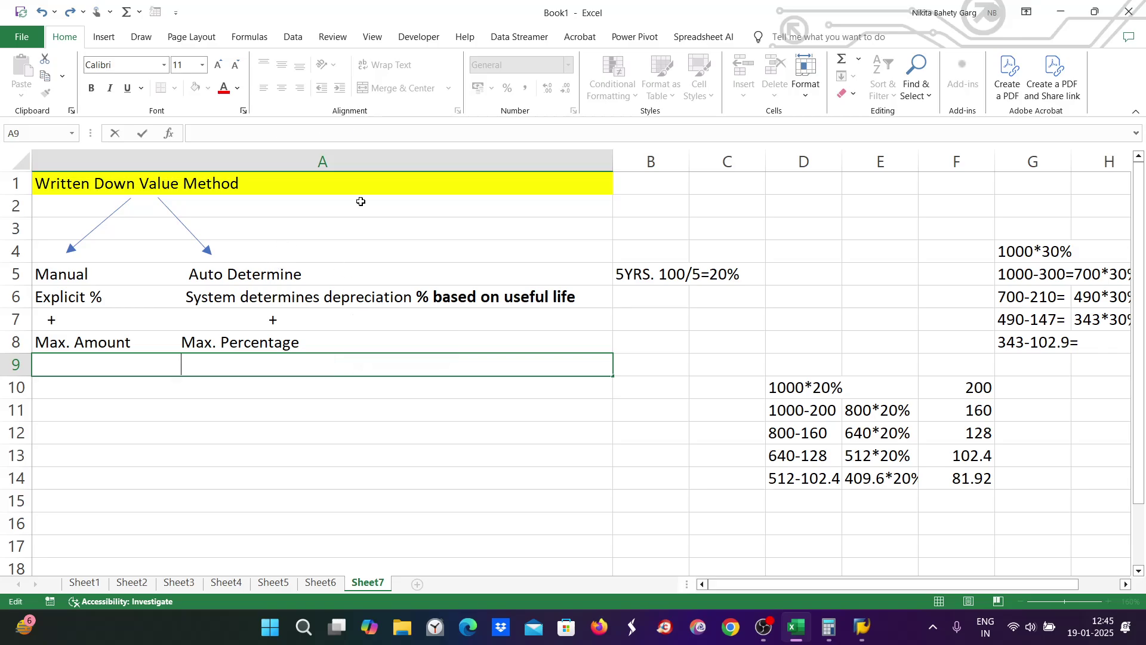
left_click(732, 269)
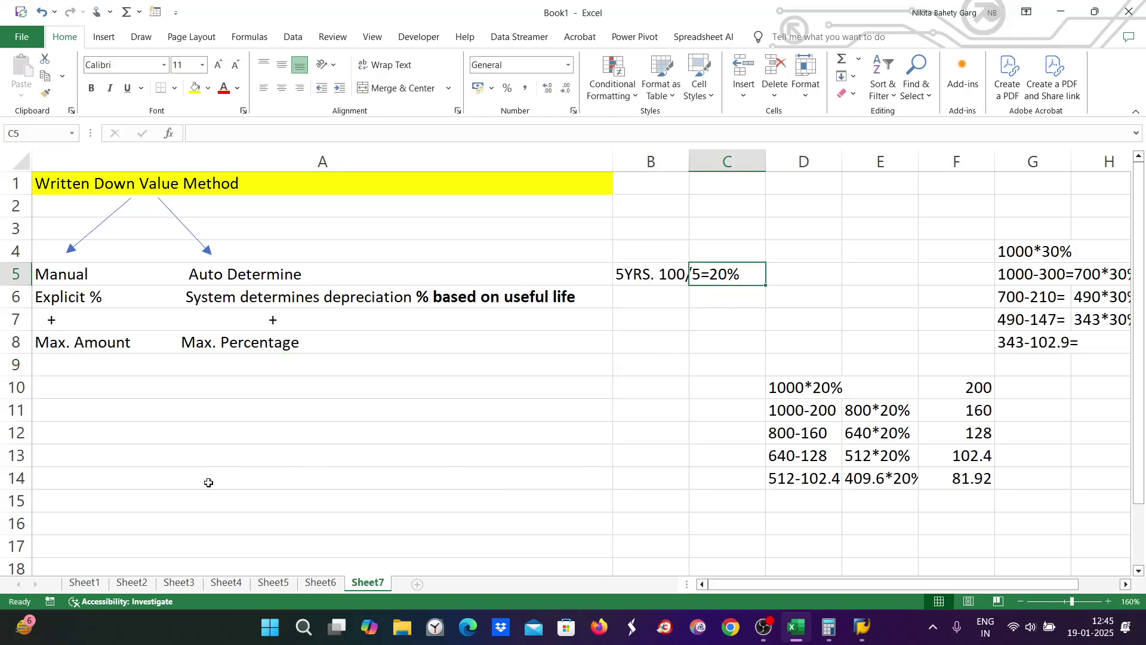
Step: Enter '20%*3=60%' in A9 and begin the max/min percentage note in A10
double_click(228, 360)
type("20")
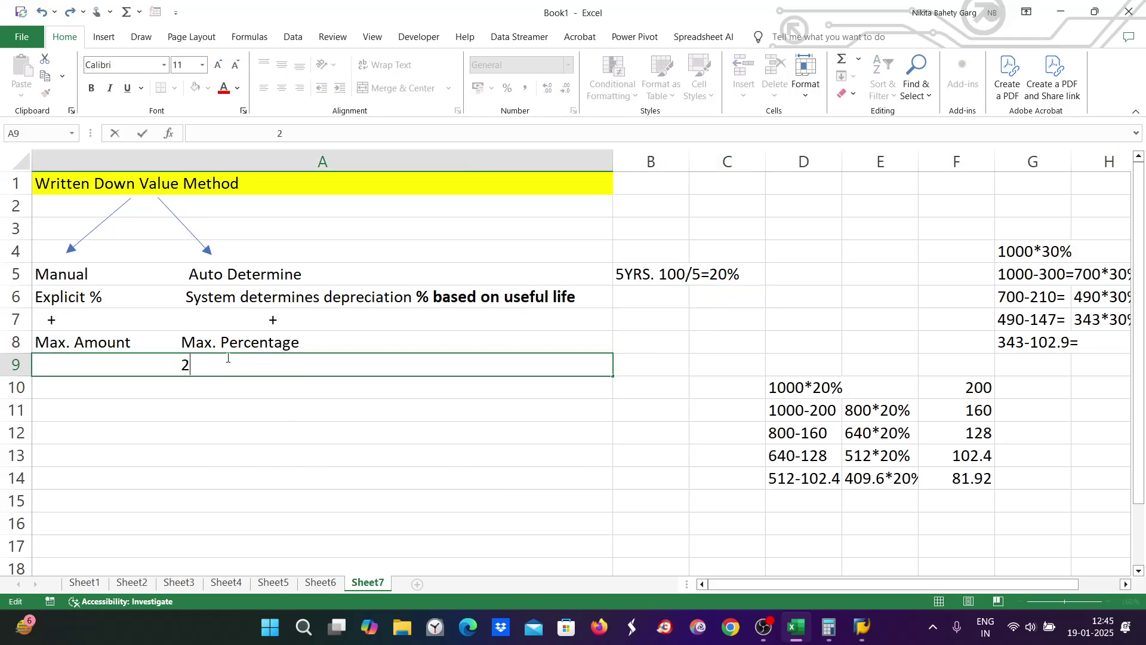
type("%")
type("*3=60%")
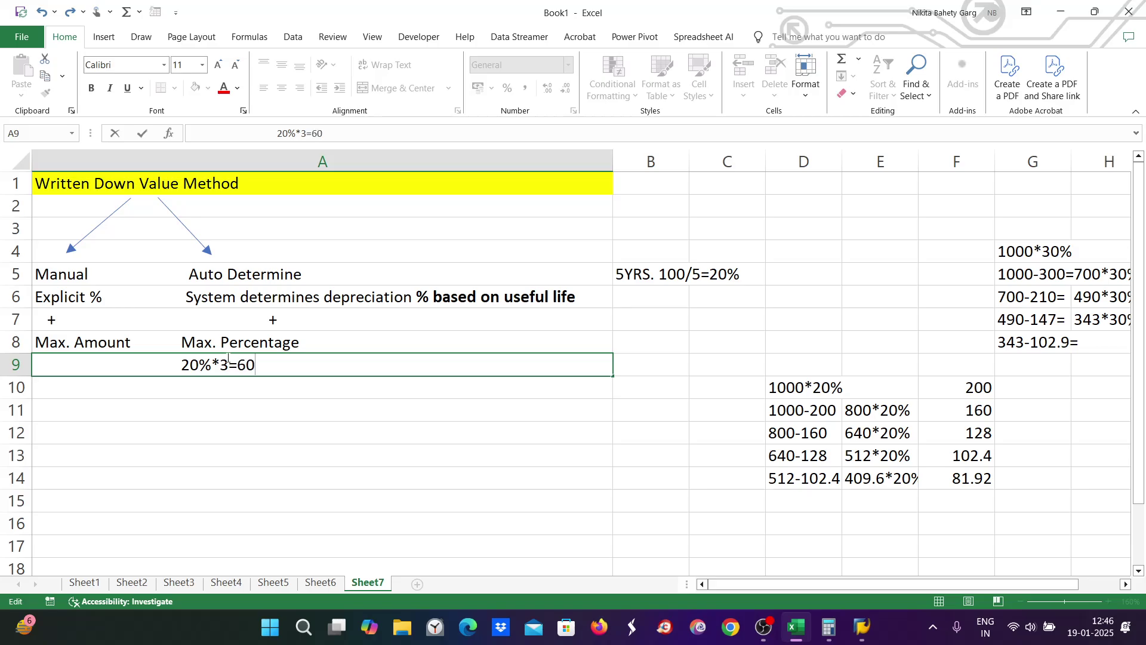
left_click(232, 385)
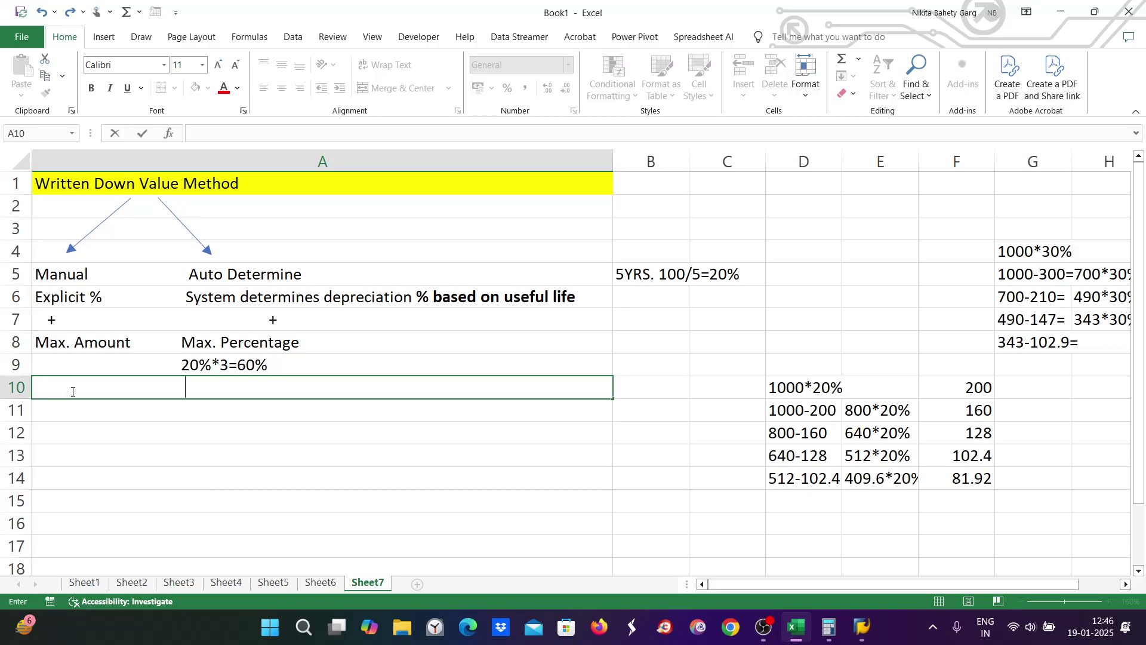
type("max. % = 40")
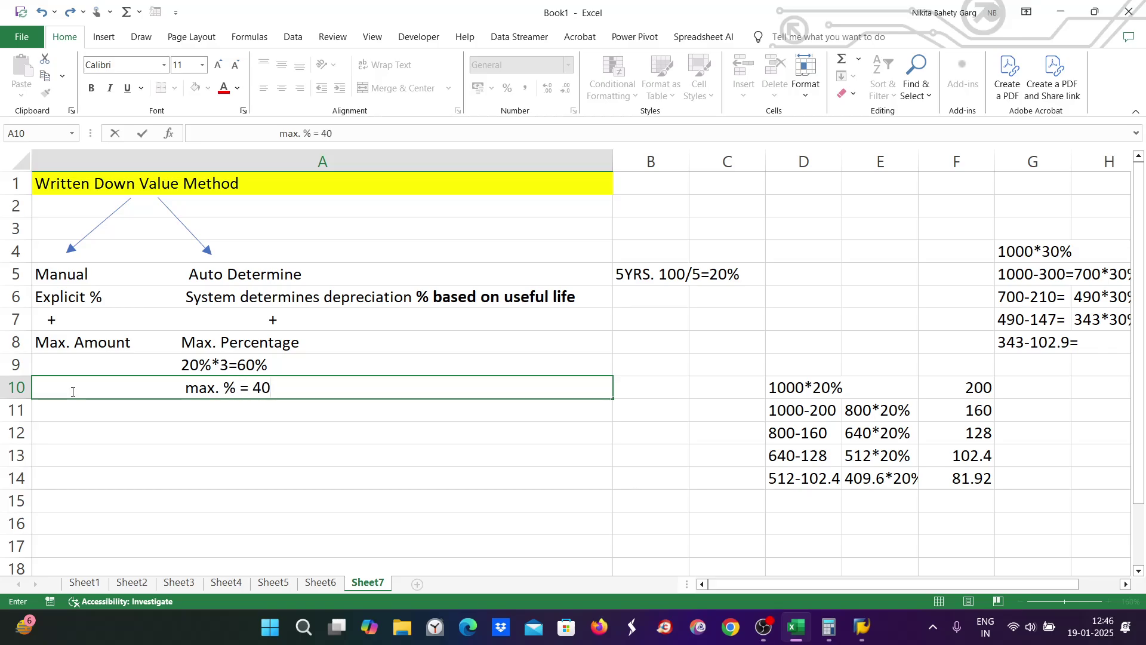
type("% ;Mi")
Step: Complete A10 as 'max. % = 40% ; min % = 10%'
key("BackSpace")
key("BackSpace")
type("min % =")
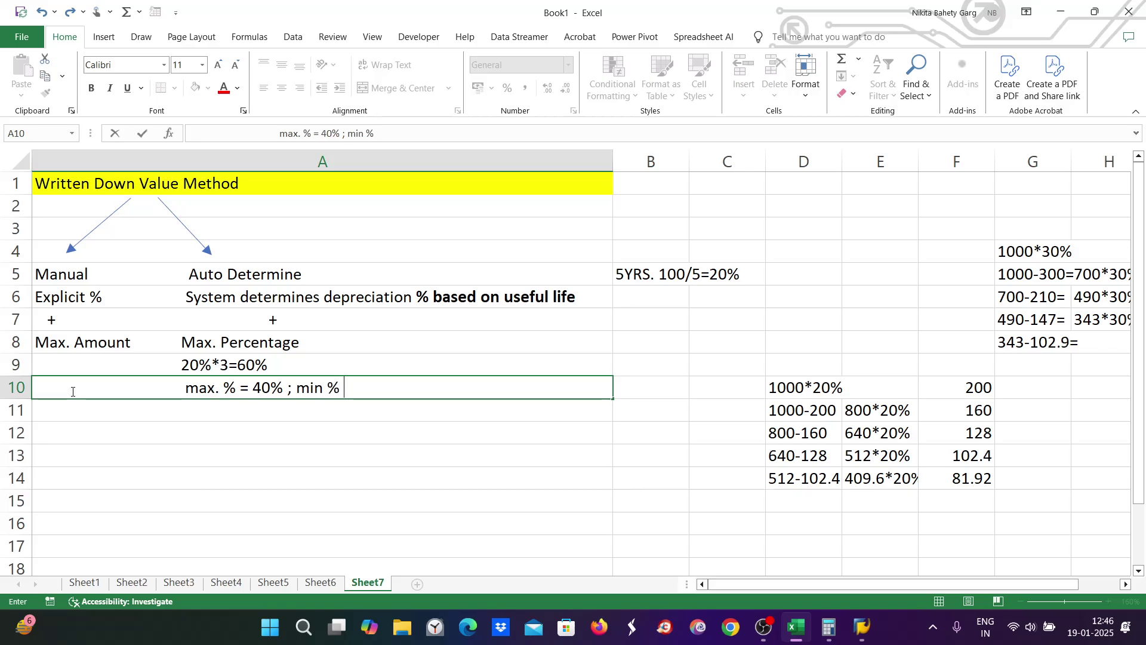
type(" 10%")
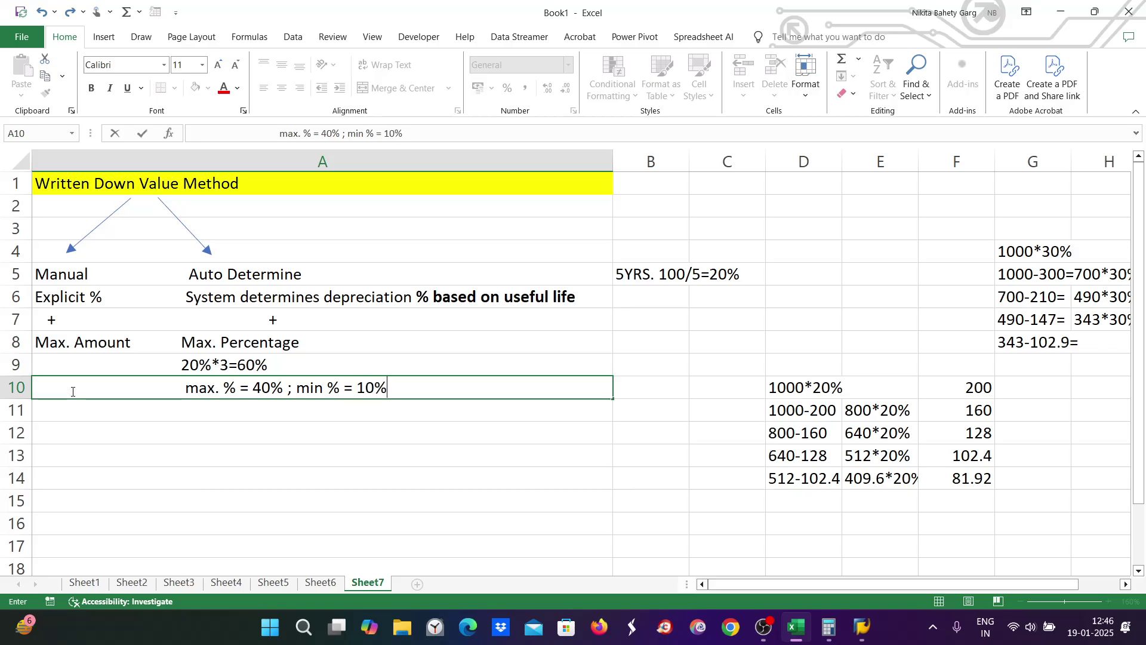
left_click(190, 391)
key("BackSpace")
left_click(187, 365)
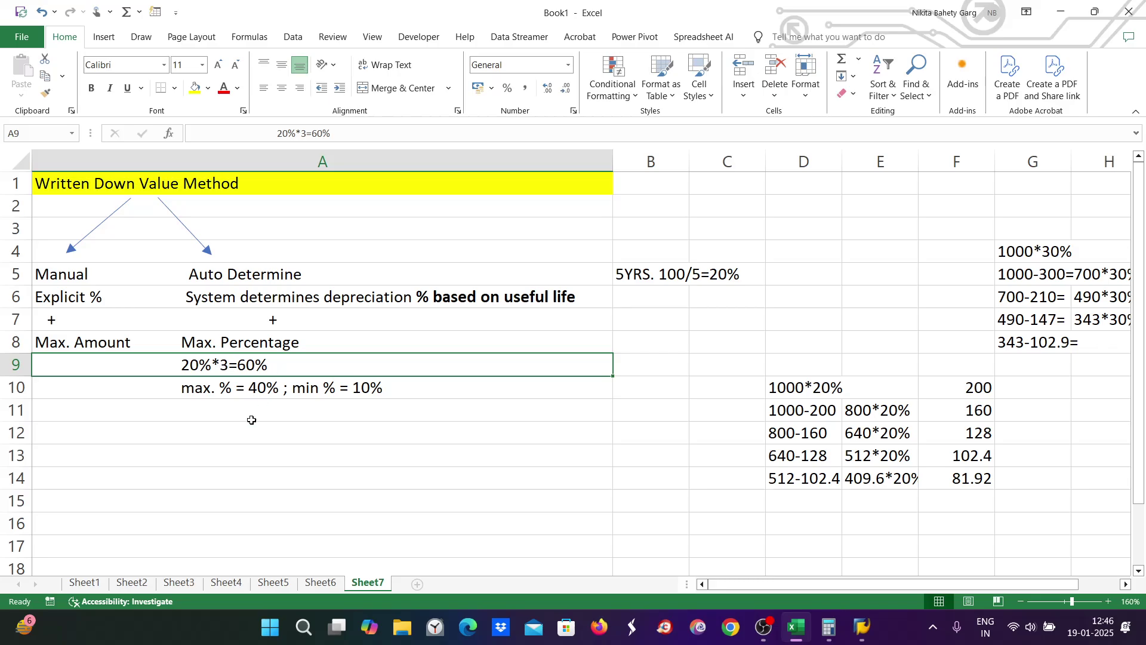
Step: Make the 40% in A10 bold and review the A9 and A10 notes
left_click(206, 388)
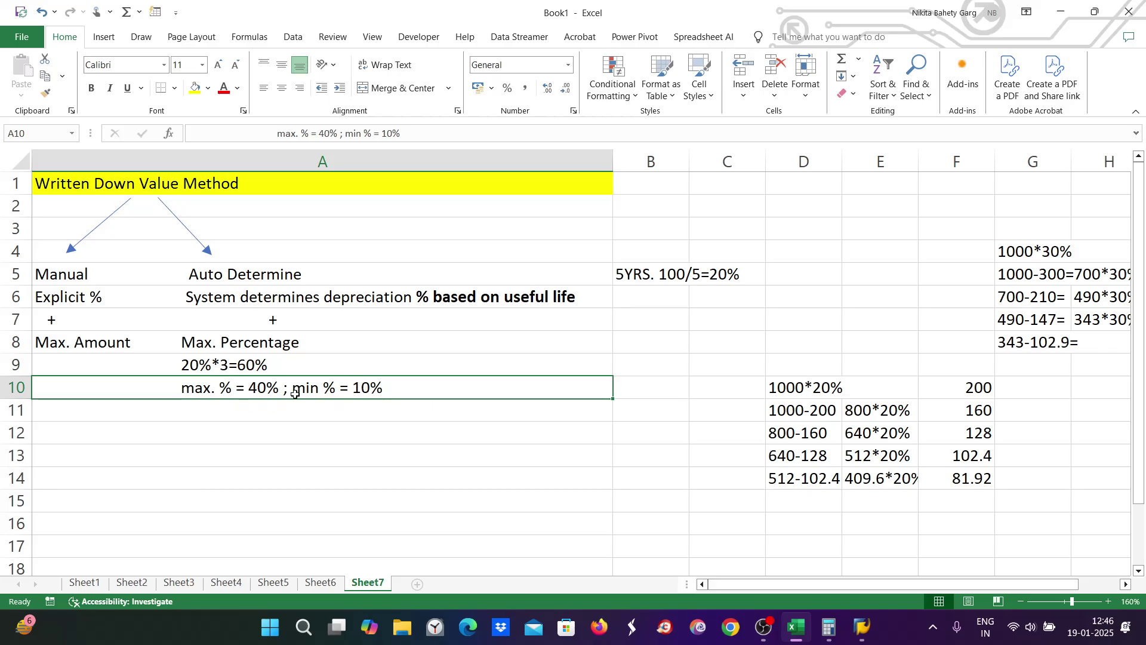
double_click(249, 386)
left_click_drag(249, 386, 278, 388)
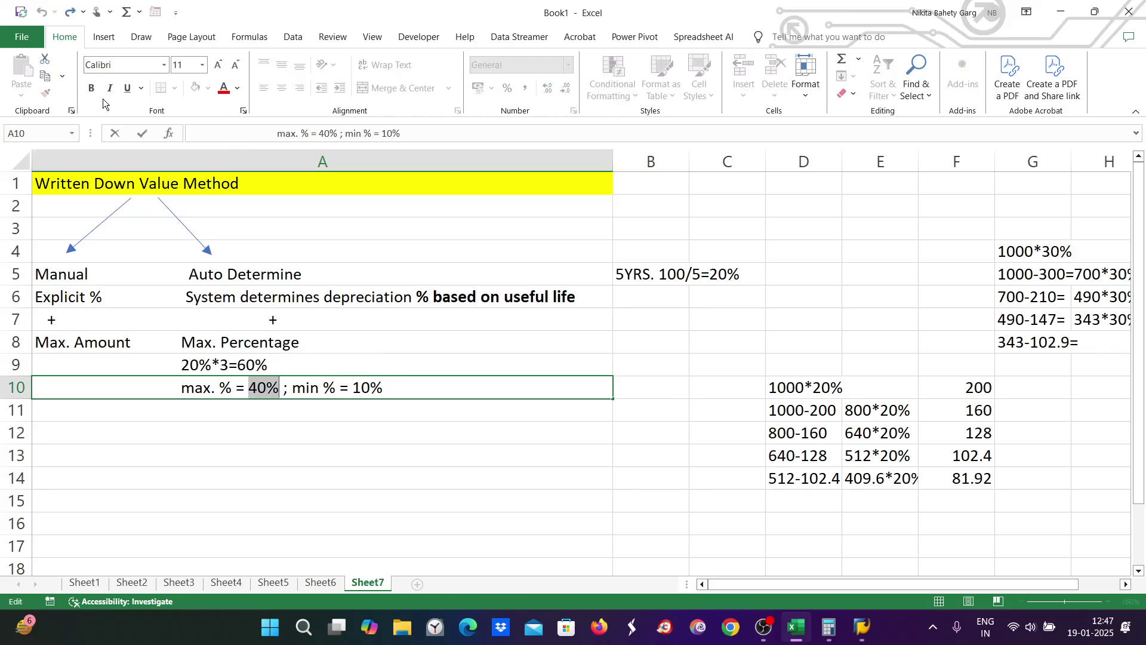
left_click(92, 87)
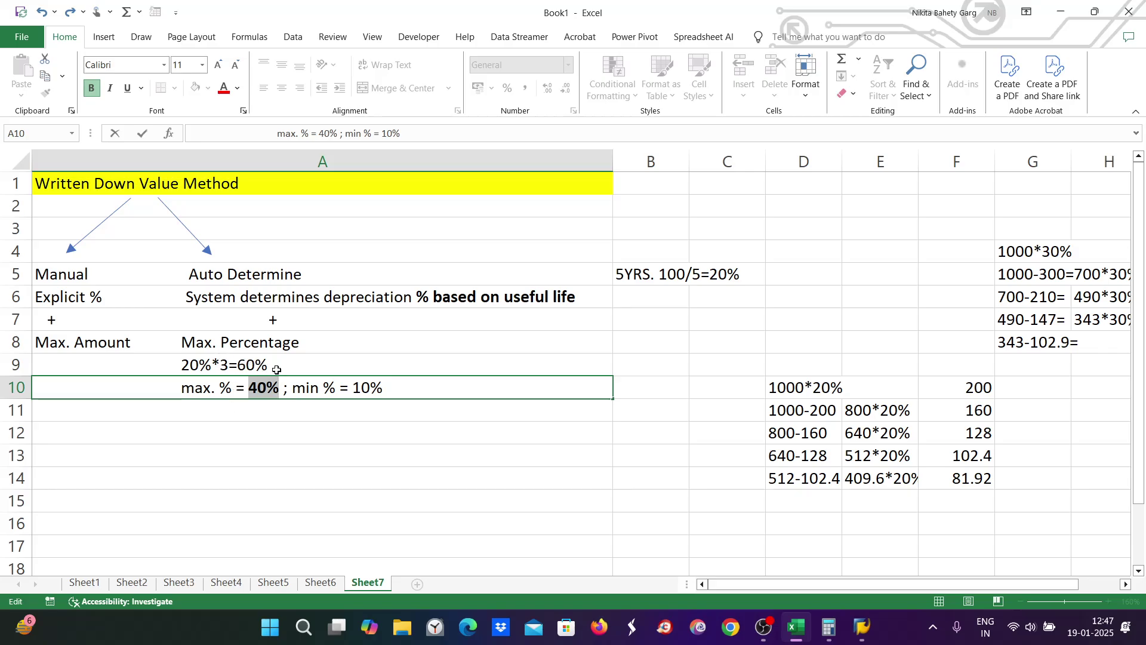
left_click(255, 358)
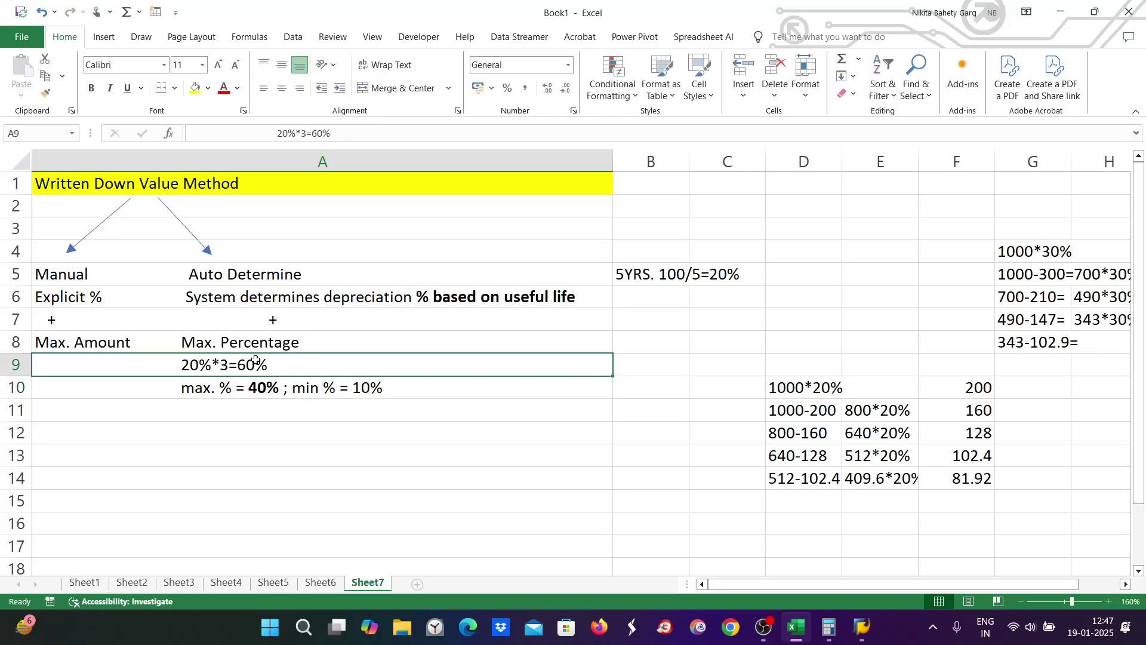
left_click(251, 394)
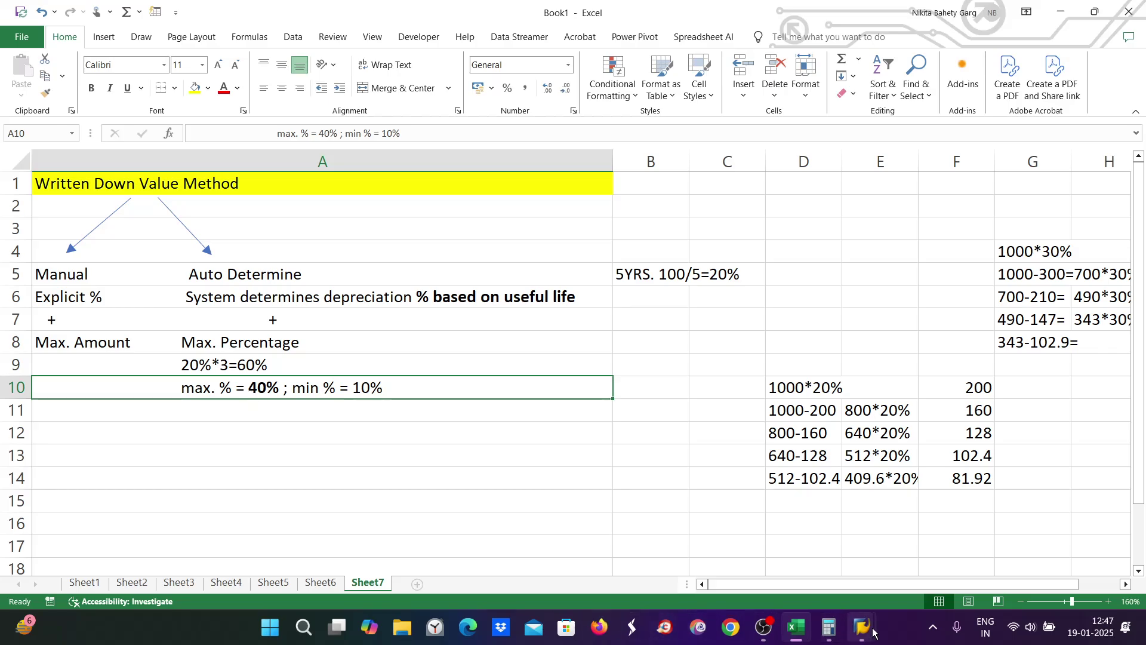
Step: Set ZE9's declining factor to 3, checking it against the 20%*3=60% Excel note
mouse_move(863, 628)
left_click(866, 579)
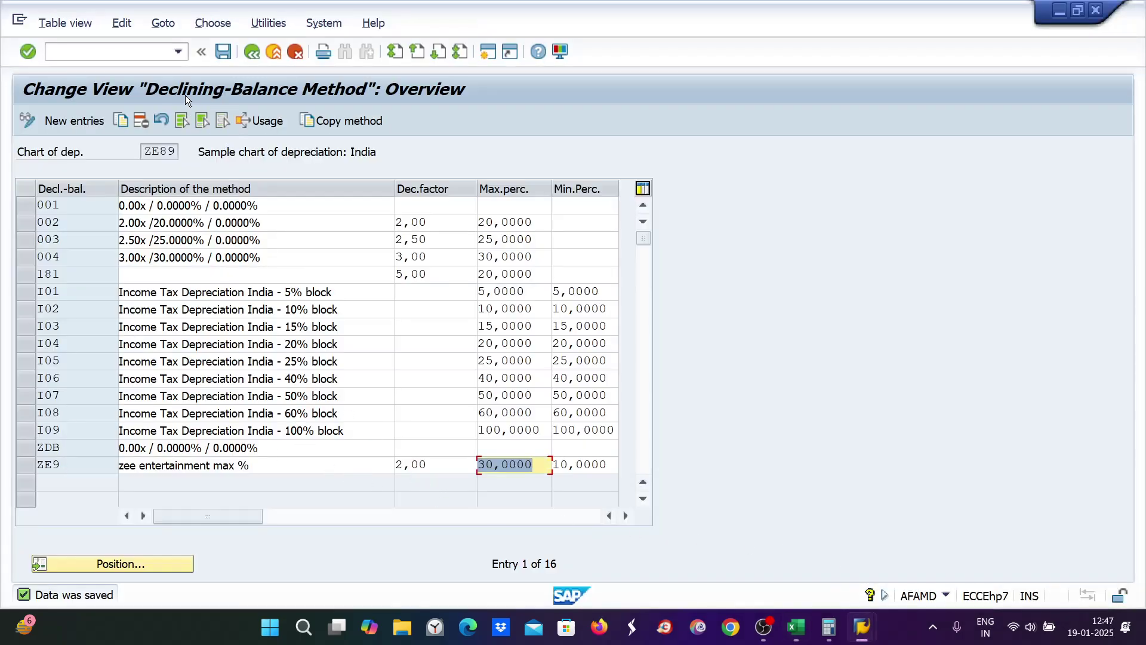
key("shift+Tab")
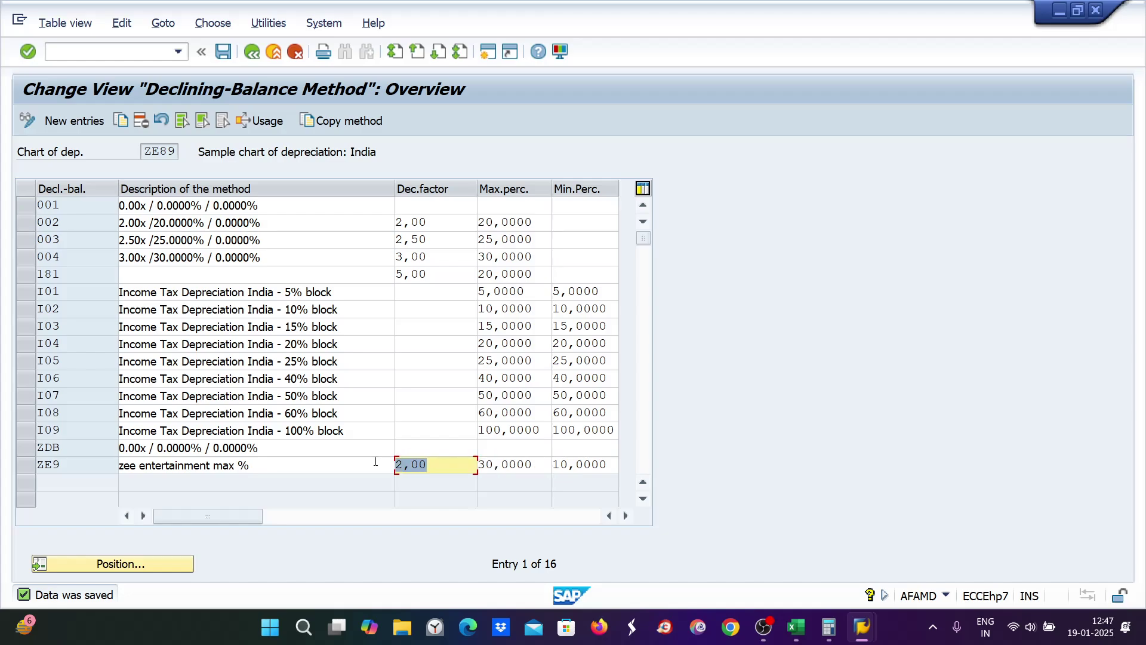
type("3")
key("alt+Tab")
left_click(228, 364)
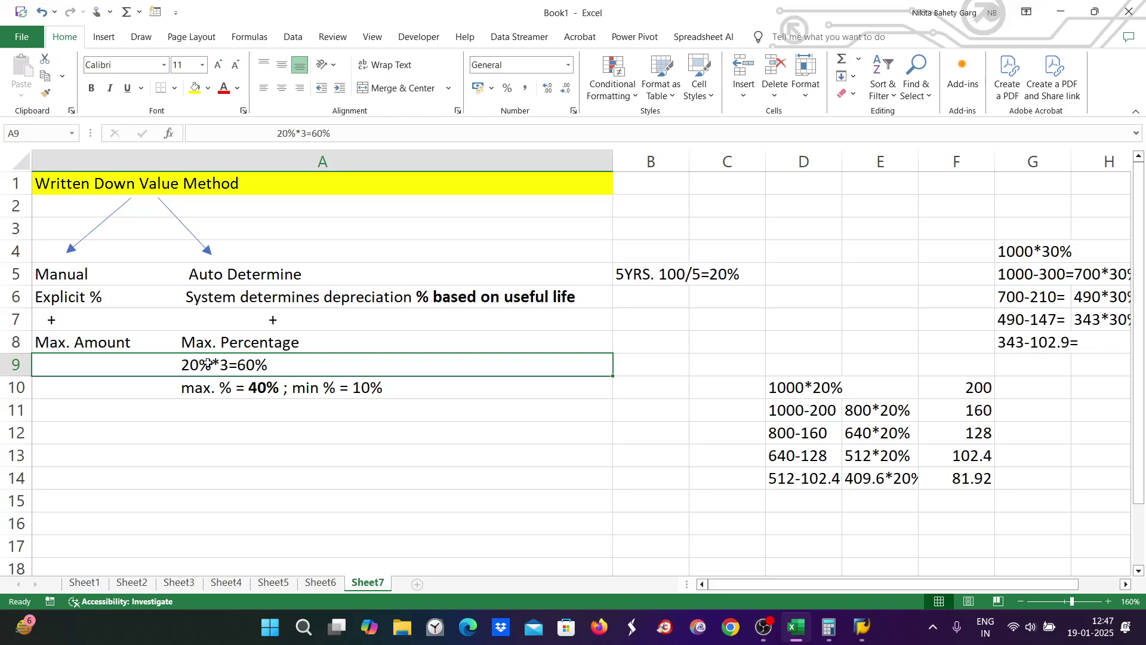
key("alt+Tab")
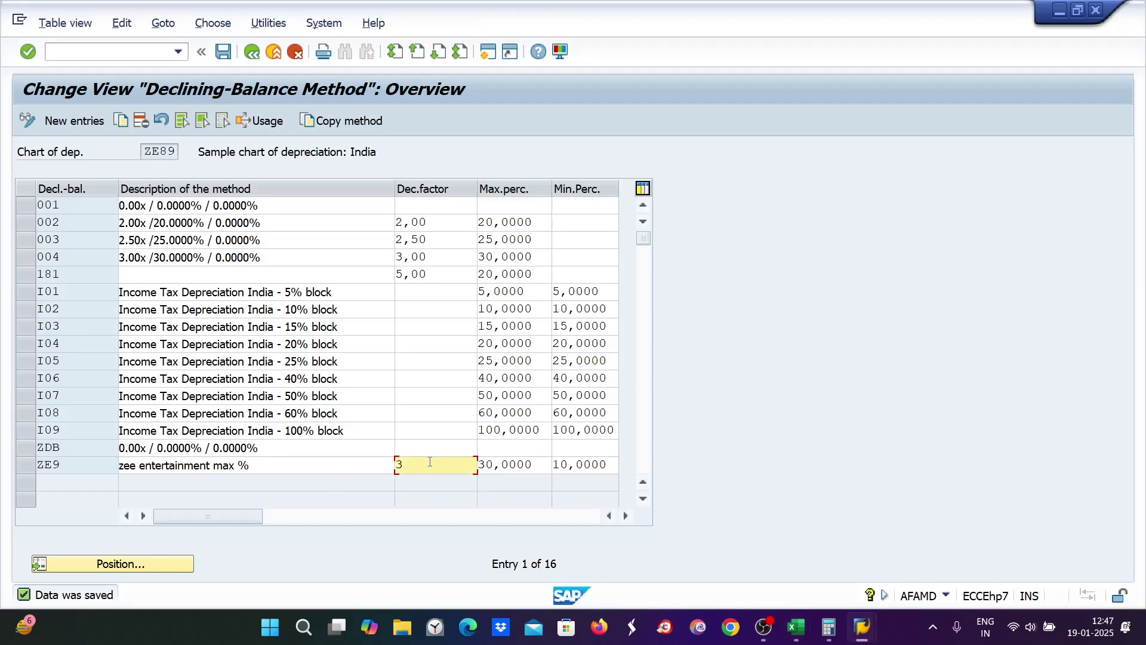
Step: Raise ZE9's maximum percentage from 30 to 40 and save the method
double_click(513, 467)
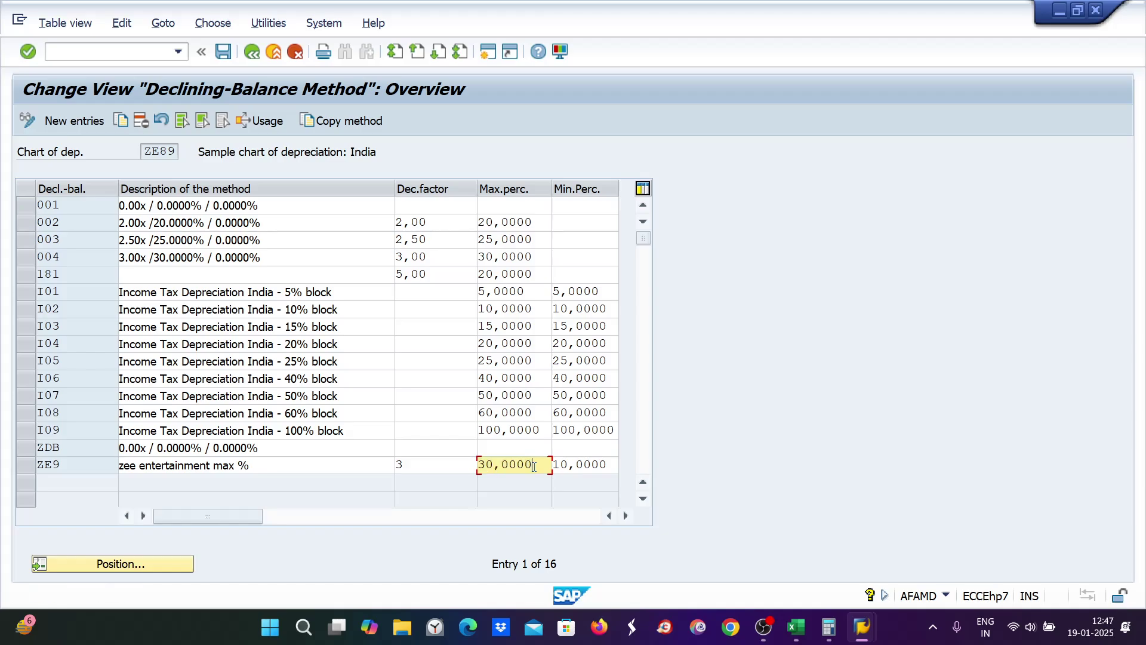
left_click_drag(534, 467, 474, 467)
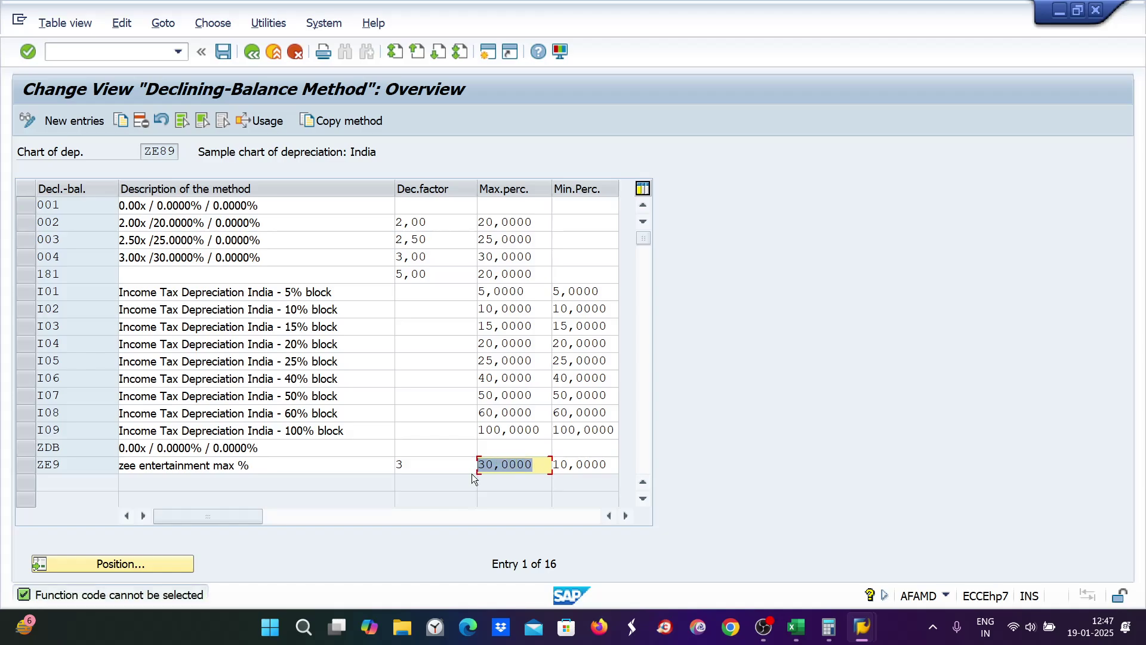
type("40")
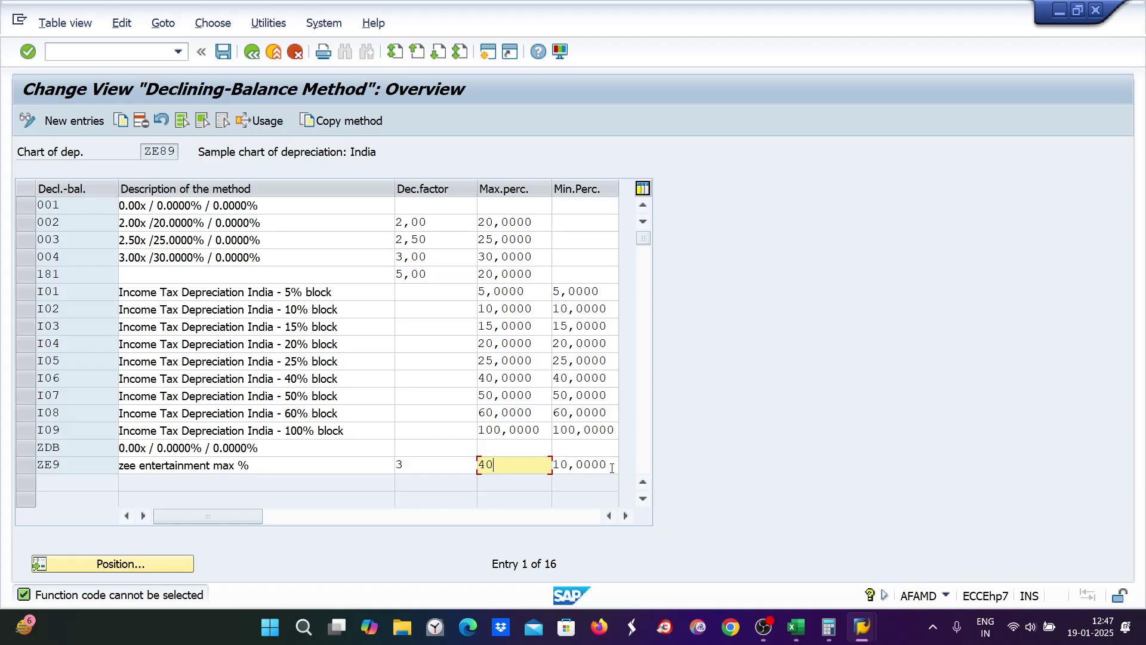
left_click_drag(612, 467, 526, 467)
key("Return")
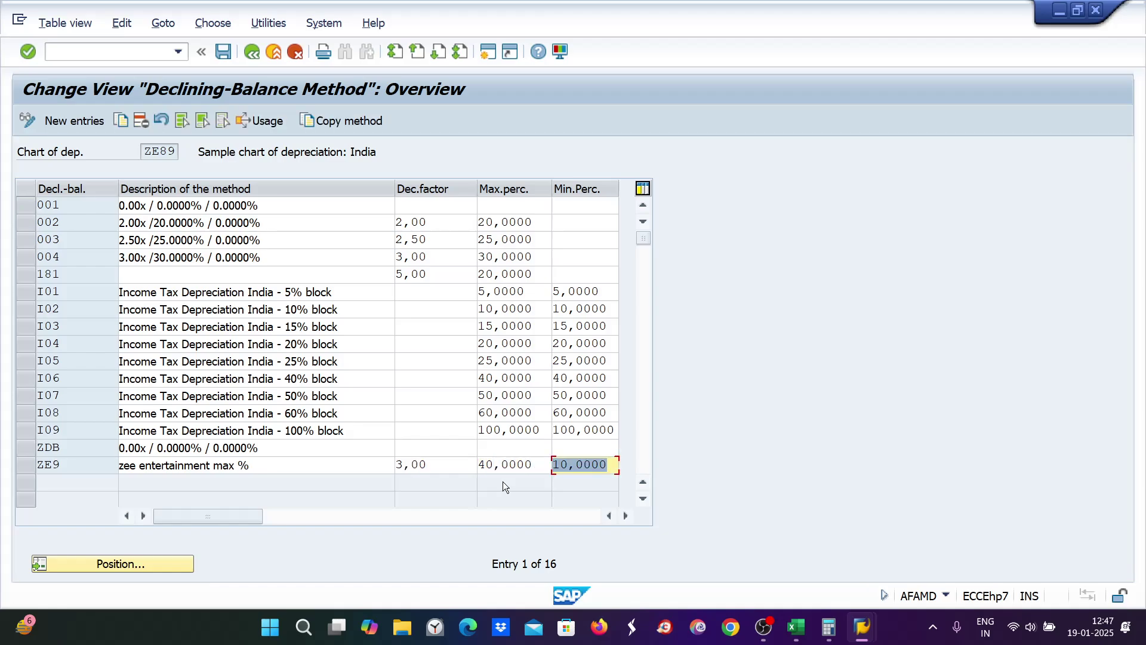
left_click_drag(427, 468, 394, 466)
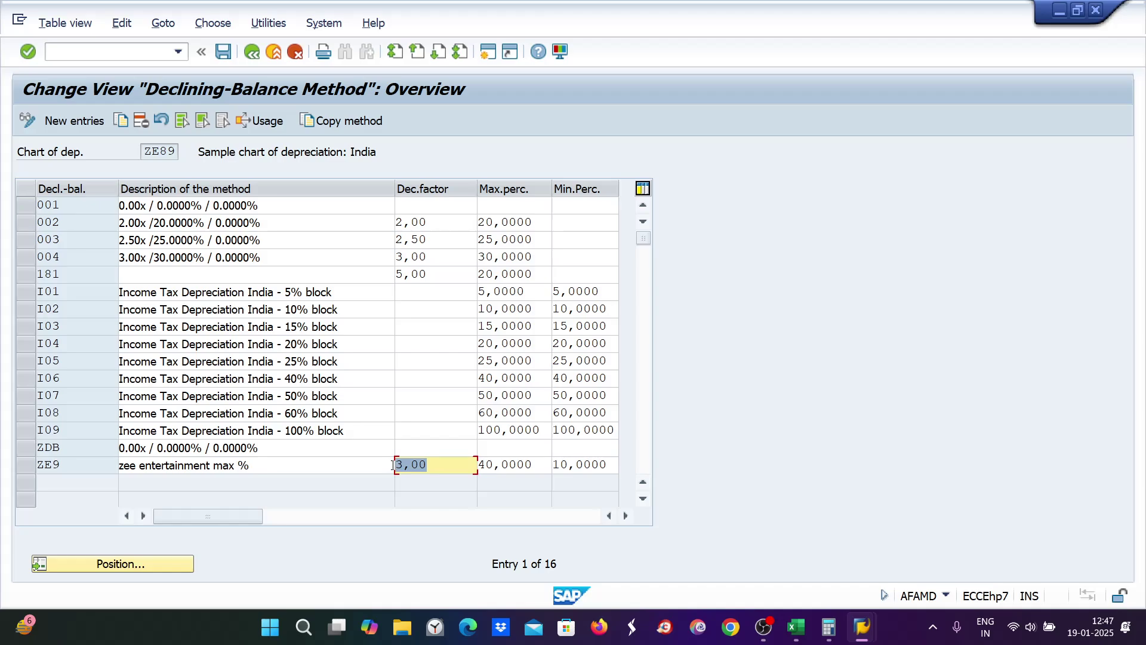
left_click(524, 464)
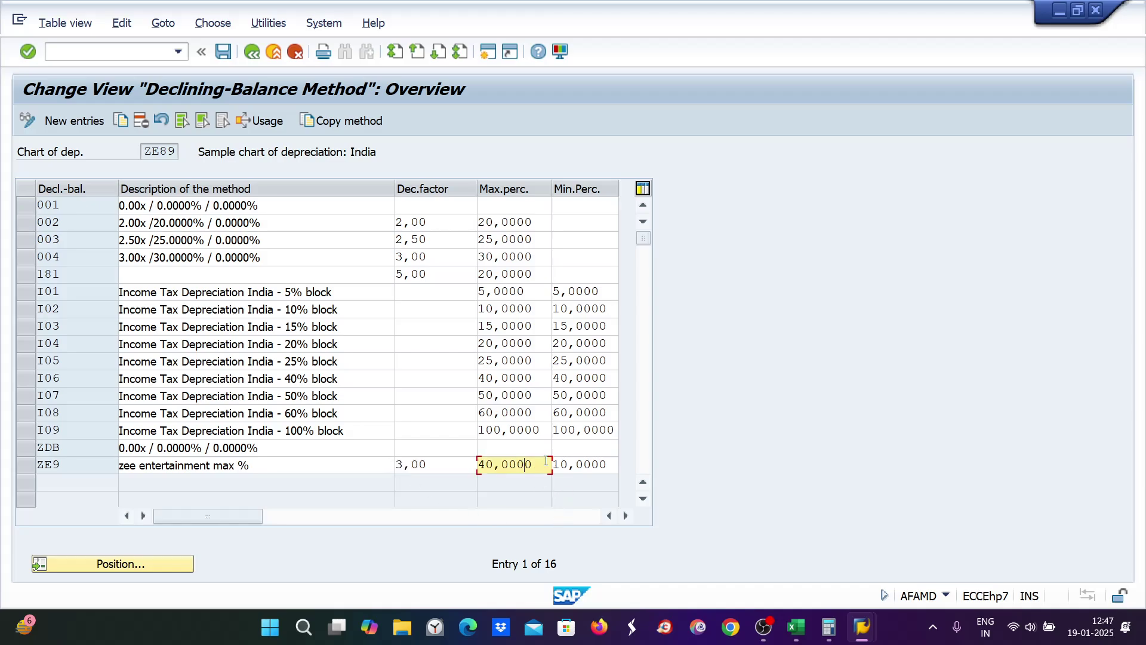
left_click_drag(543, 461, 470, 464)
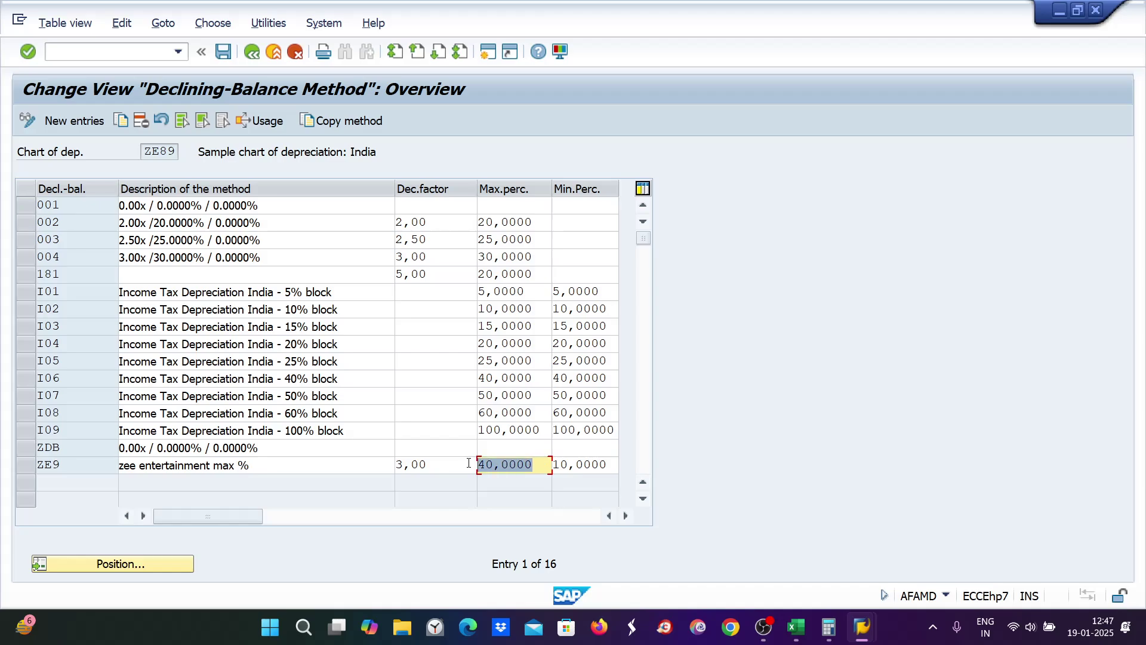
key("ctrl+s")
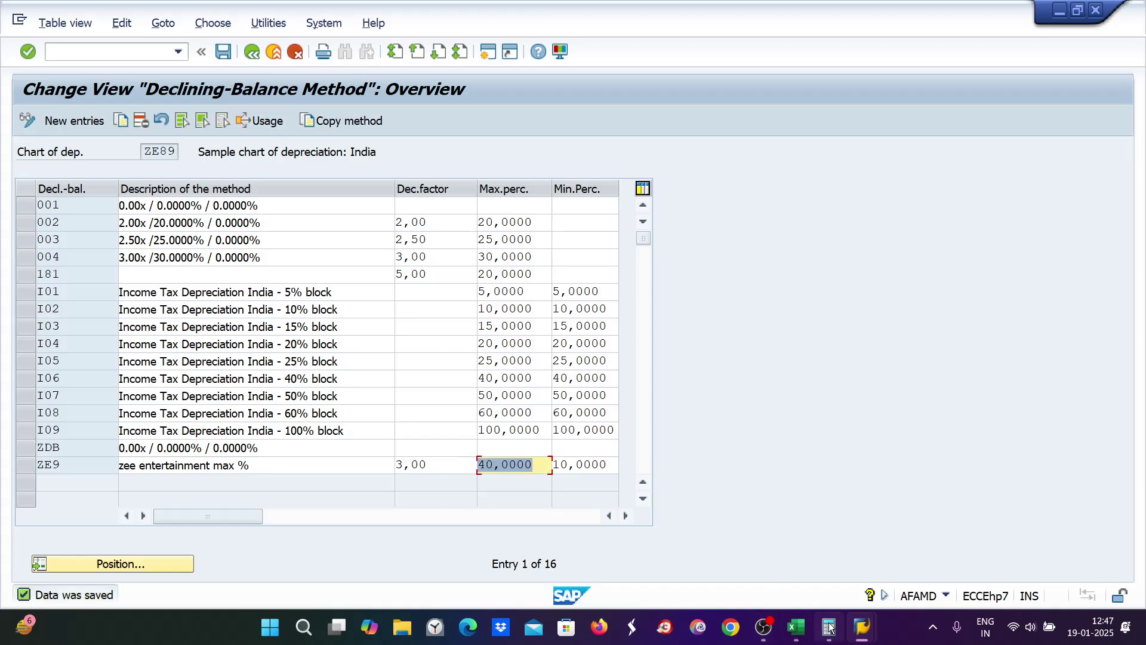
left_click(796, 626)
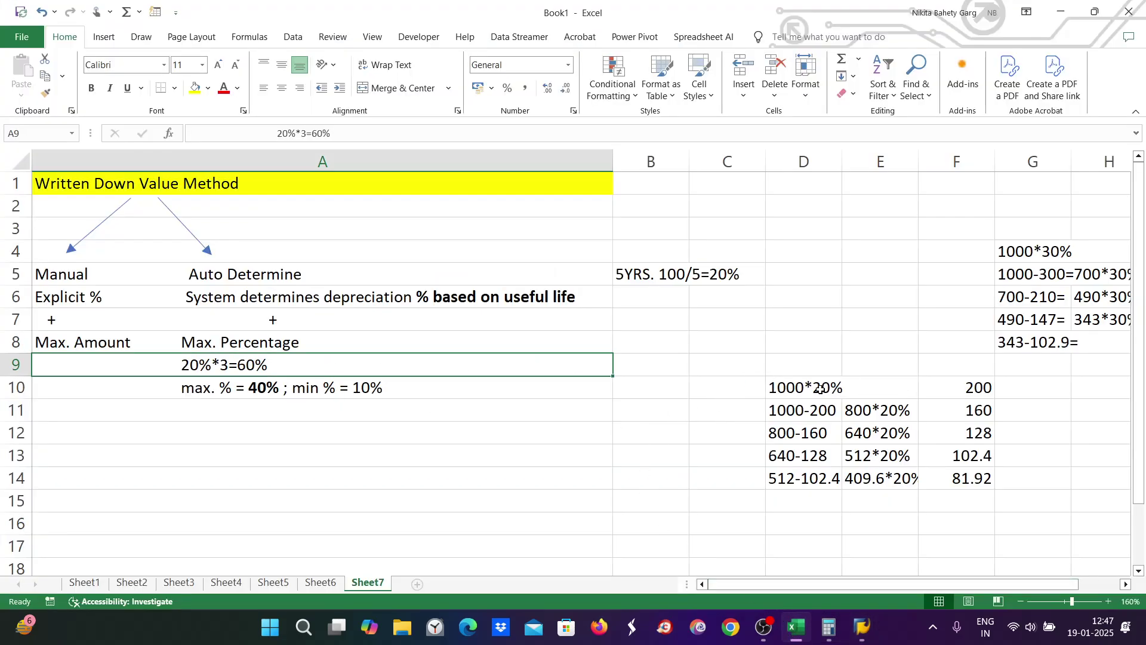
Step: Enter 400 in G10 and 120 in G11, then return to SAP's Asset Explorer
left_click(1026, 388)
type("400")
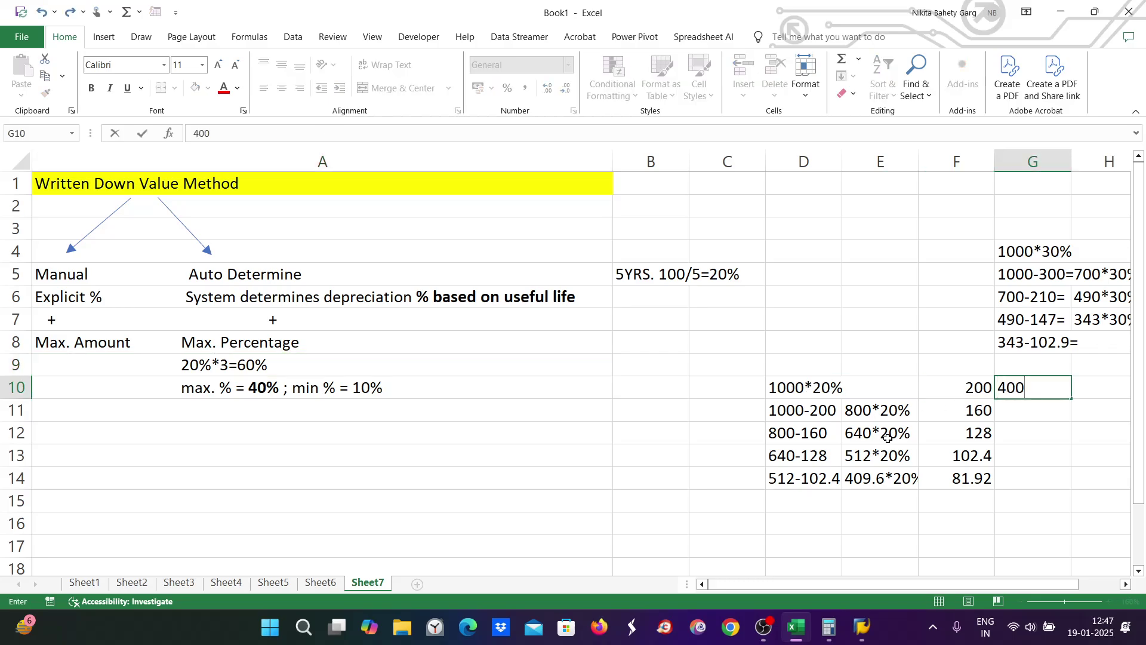
left_click(886, 450)
left_click(797, 410)
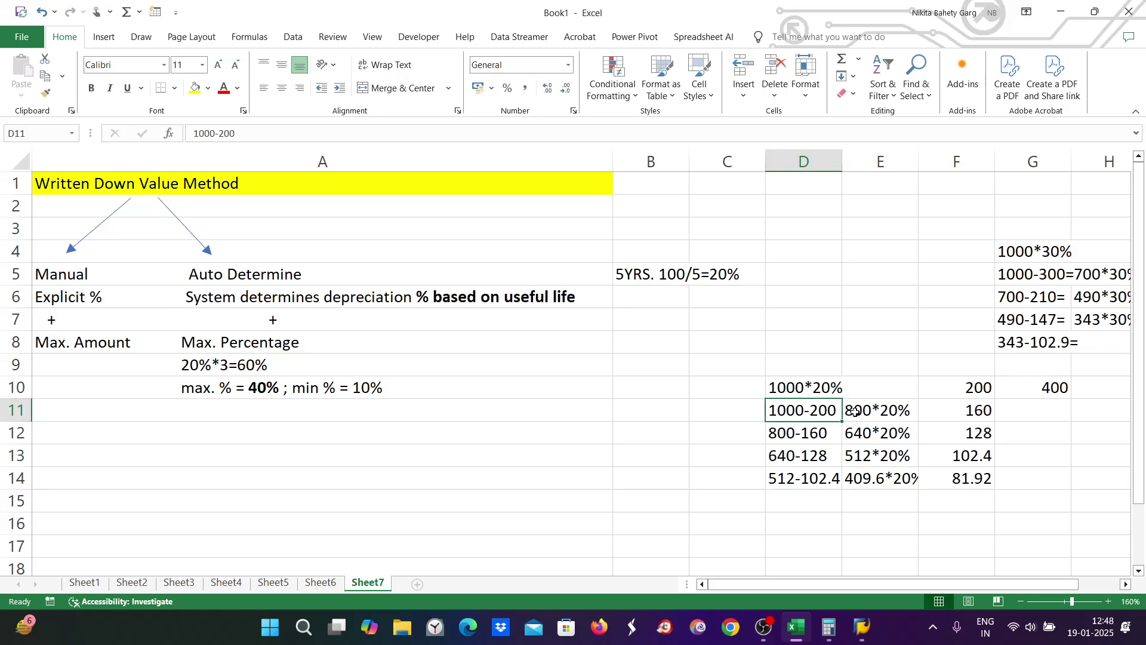
double_click(1046, 408)
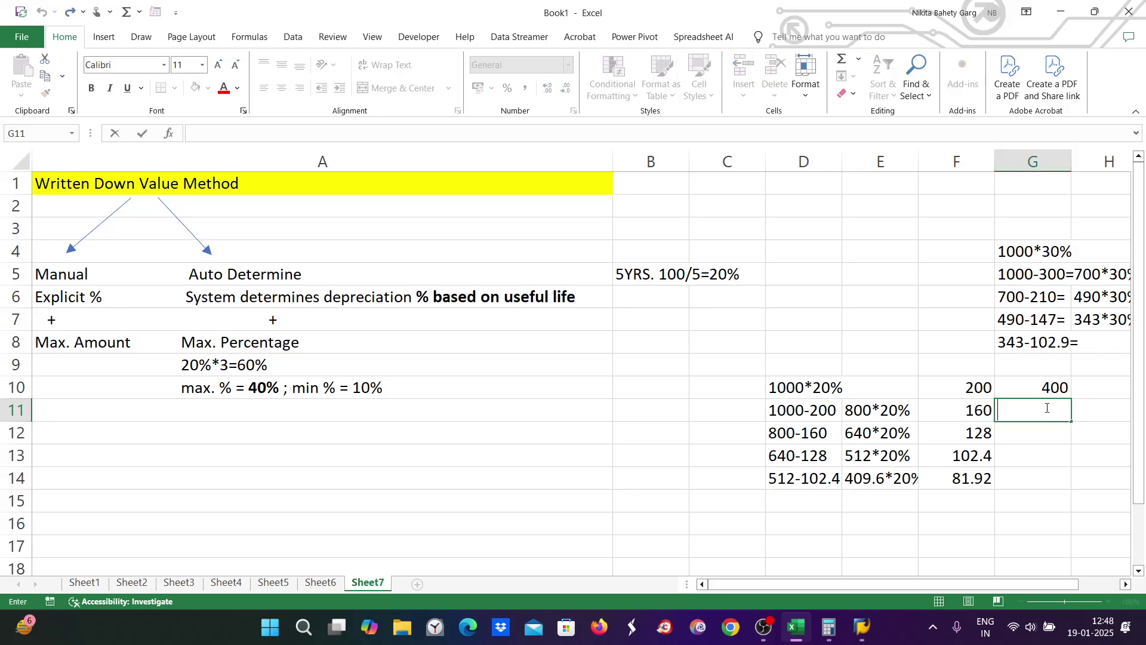
type("120")
left_click(1057, 453)
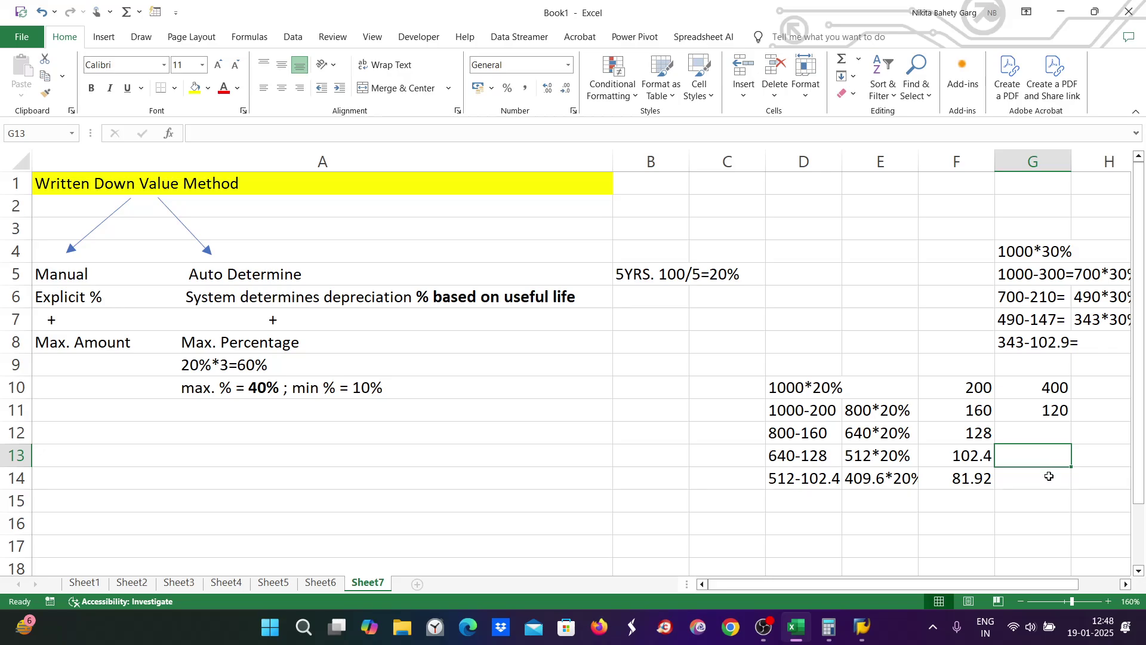
mouse_move(862, 624)
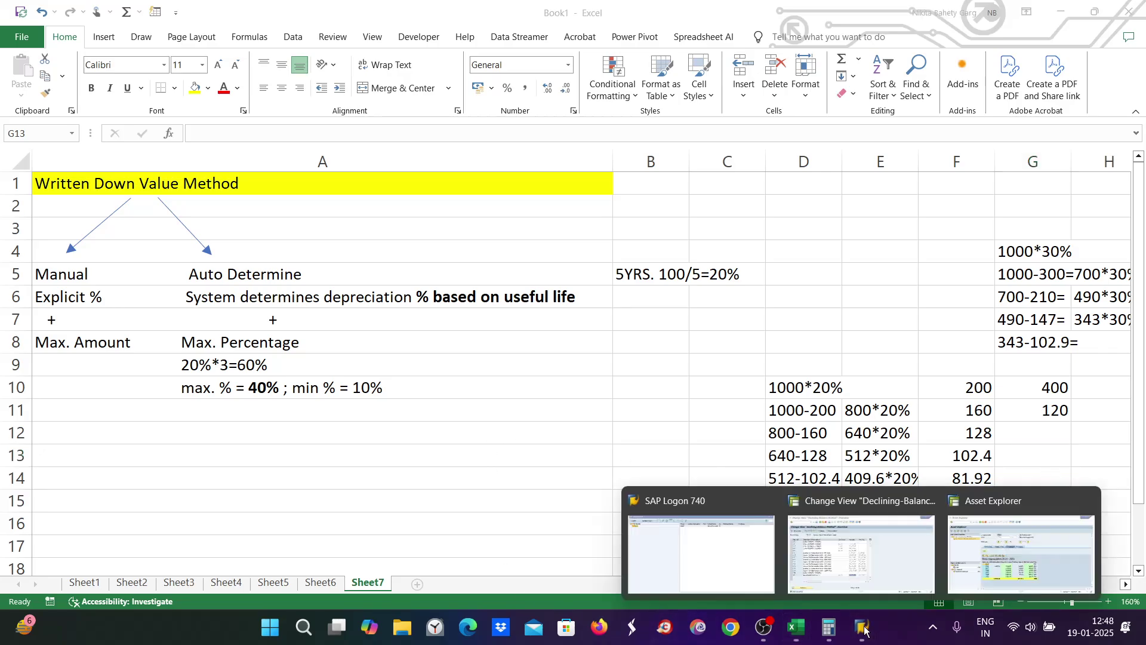
left_click(1032, 549)
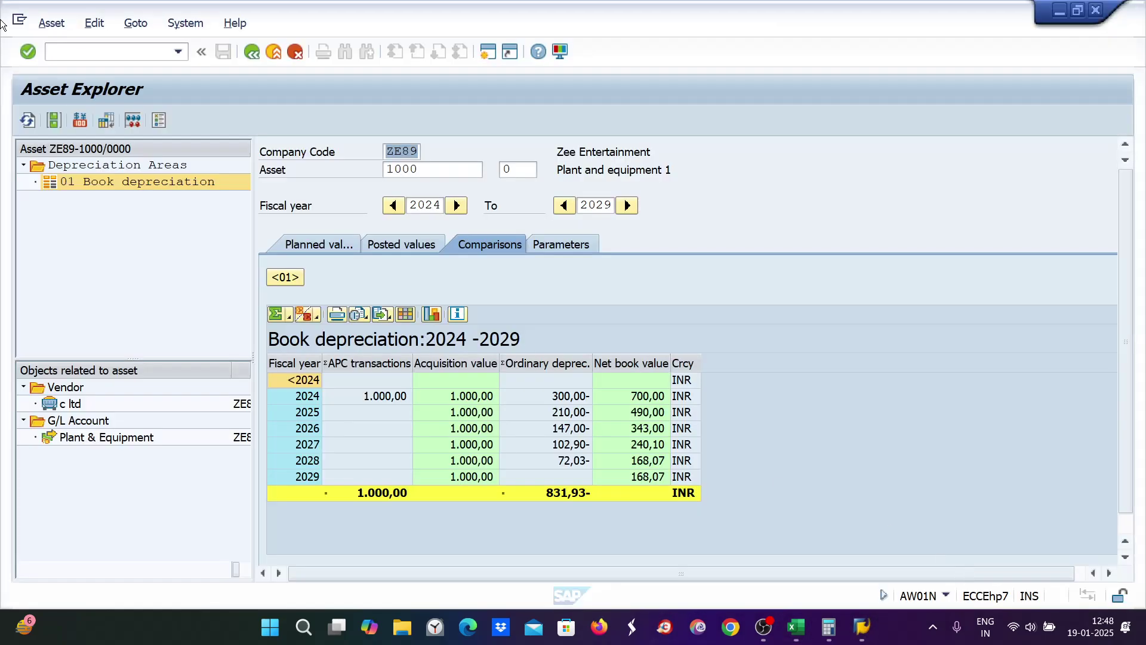
Step: In AS02, set asset 1000's depreciation key to 0000 and save it
left_click(60, 55)
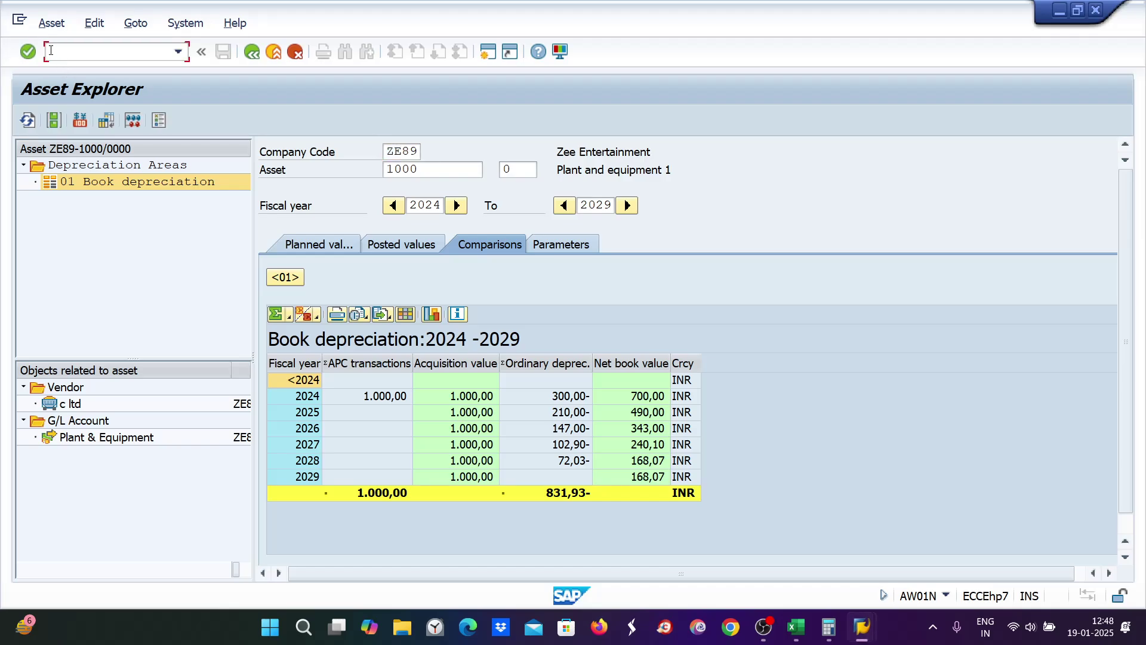
type("/nas02")
key("Return")
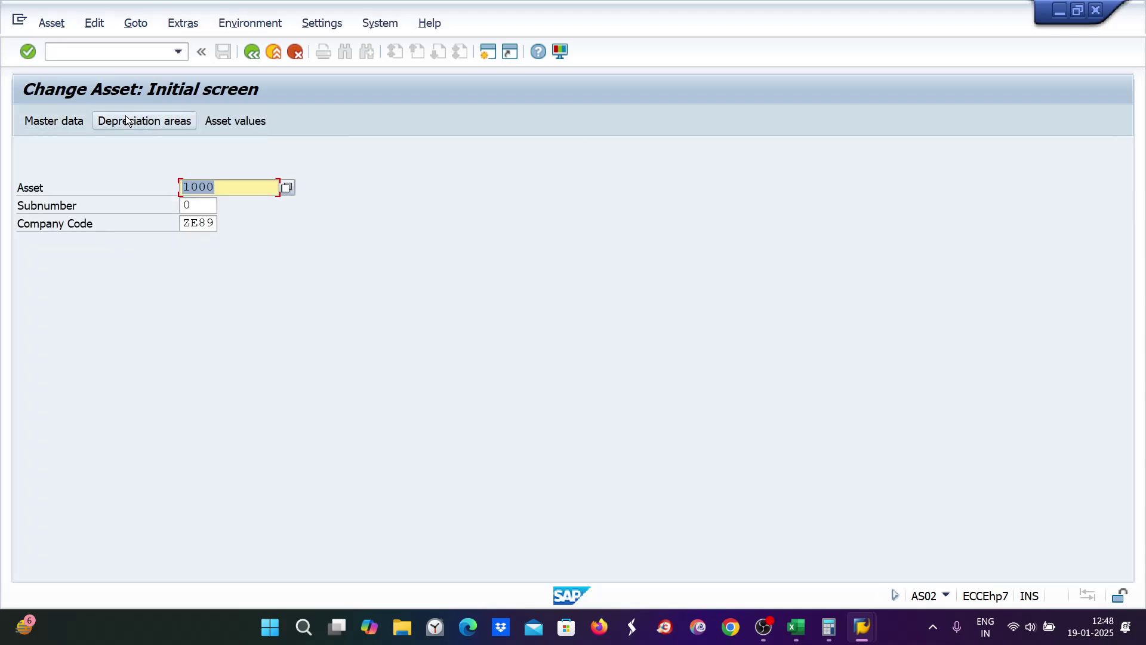
left_click(119, 117)
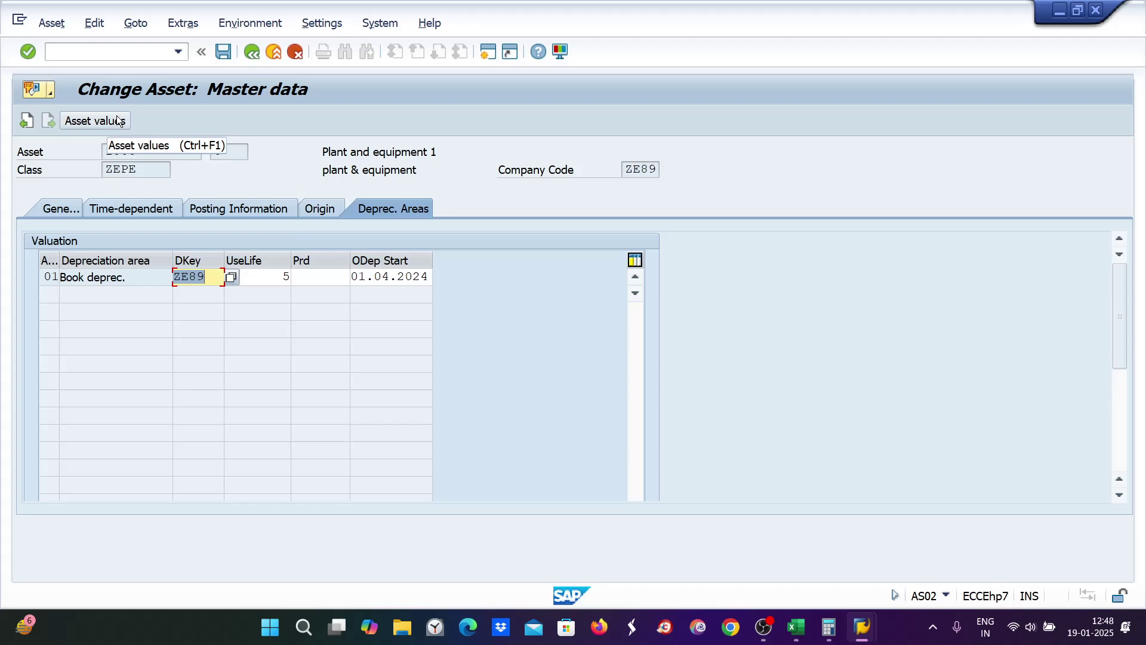
type("0000")
key("Return")
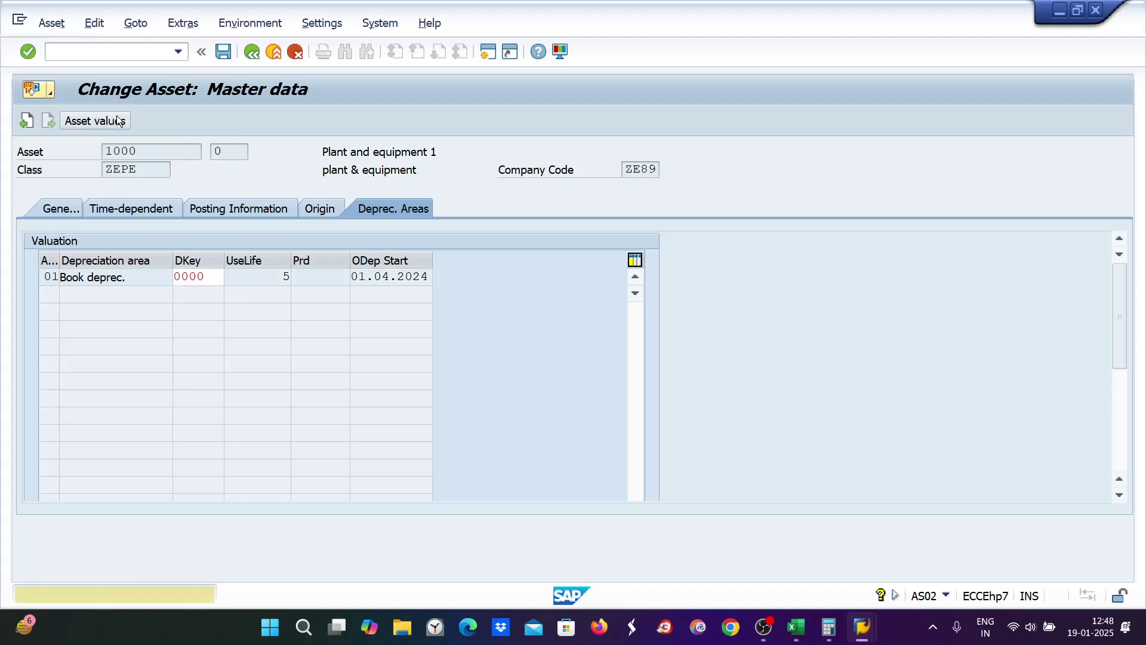
key("ctrl+s")
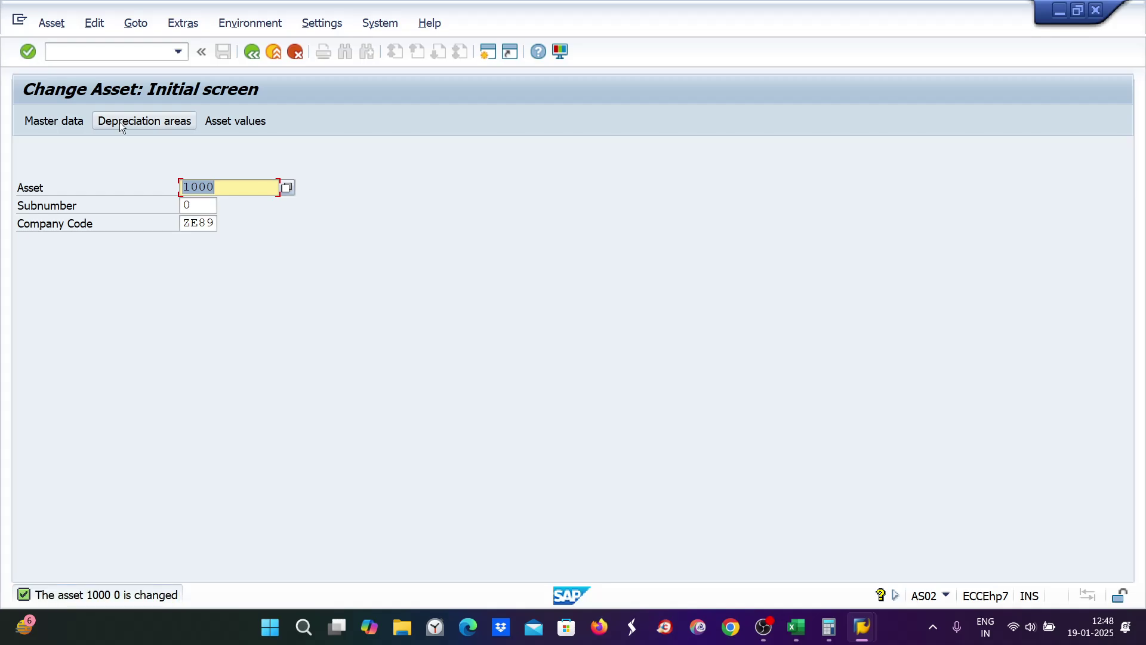
Step: Set asset 1000's key back to ZE89, save, and open its 2024 asset values
left_click(120, 122)
type("z")
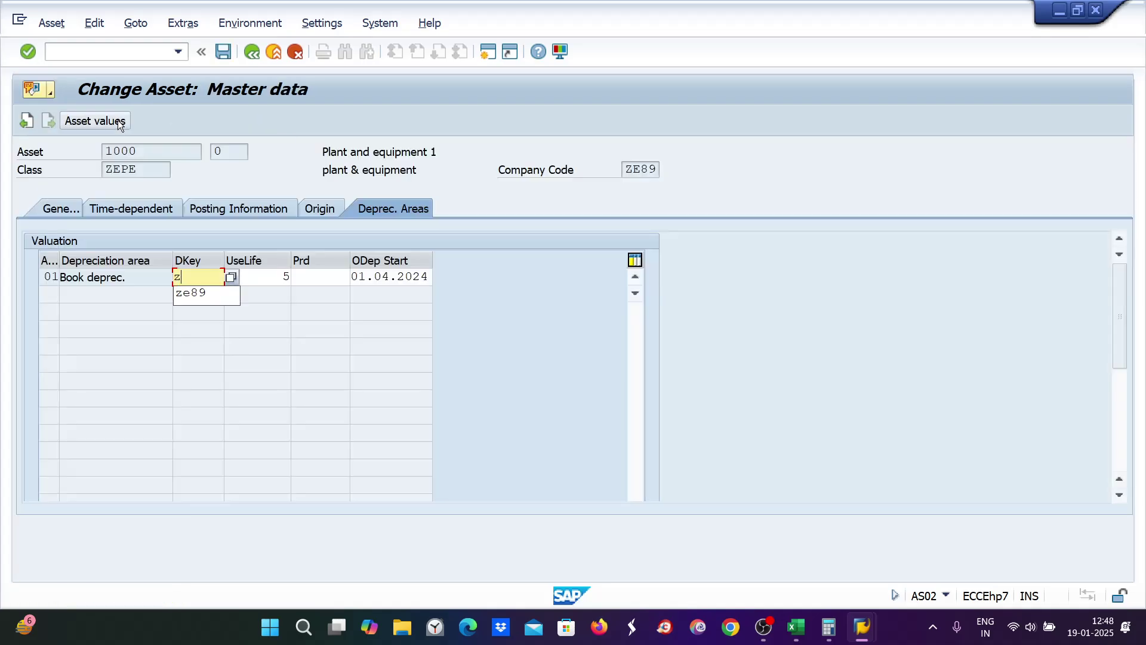
type("e89")
key("Return")
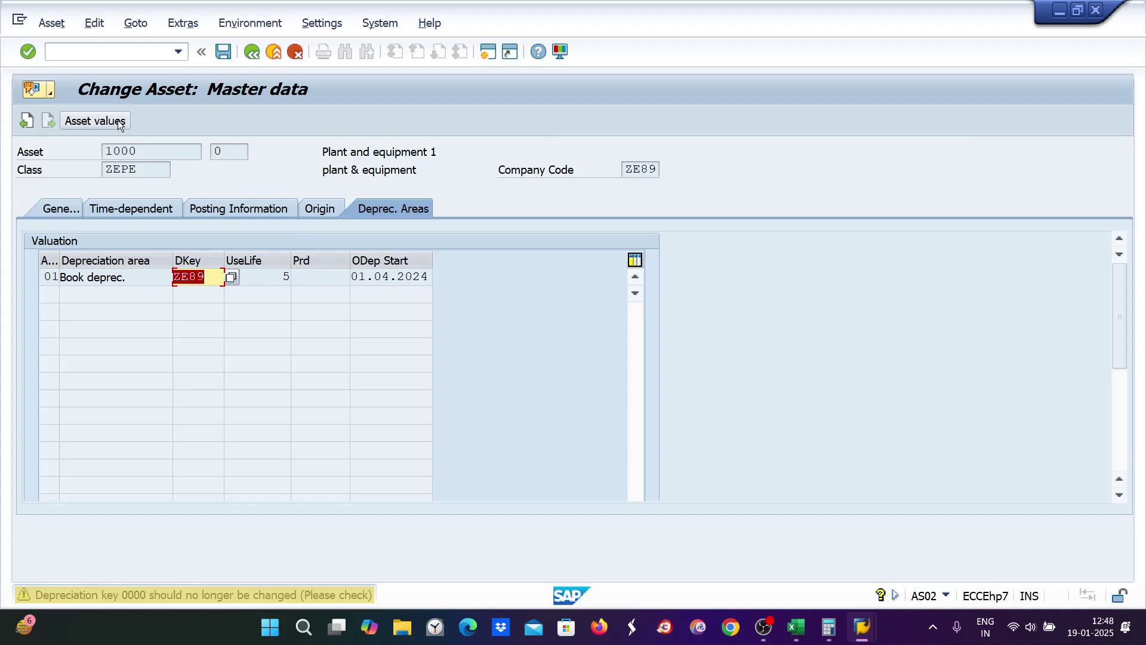
key("ctrl+s")
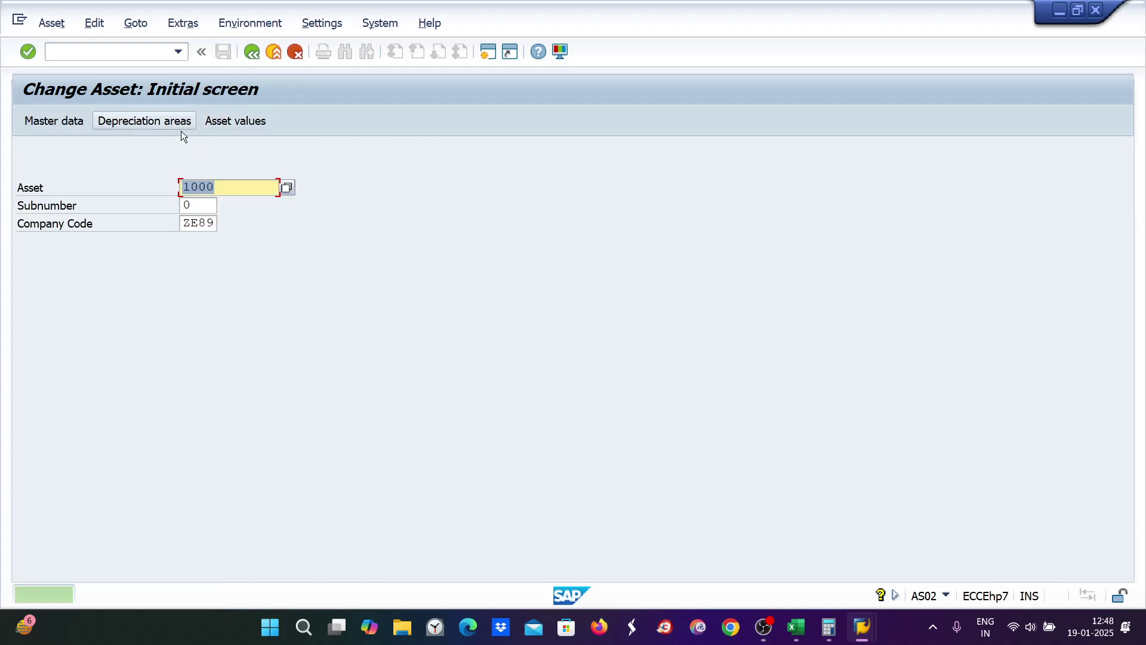
left_click(243, 120)
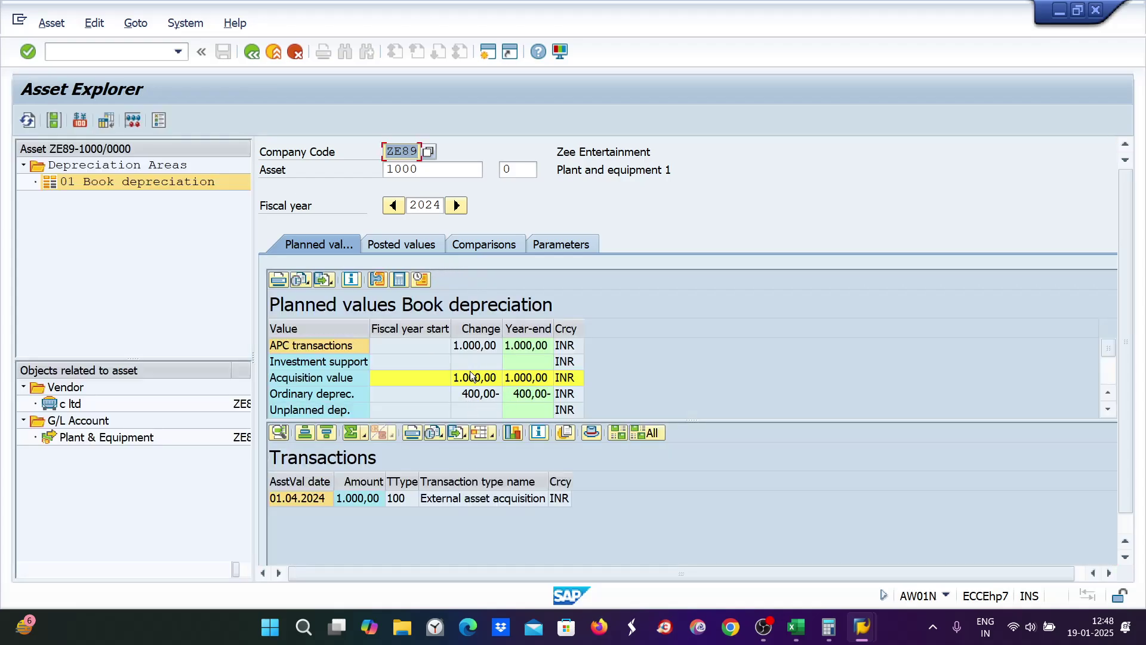
Step: Check the 2024–2029 book depreciation comparison (400,00 in 2024), then bring up the Excel notes
left_click(472, 243)
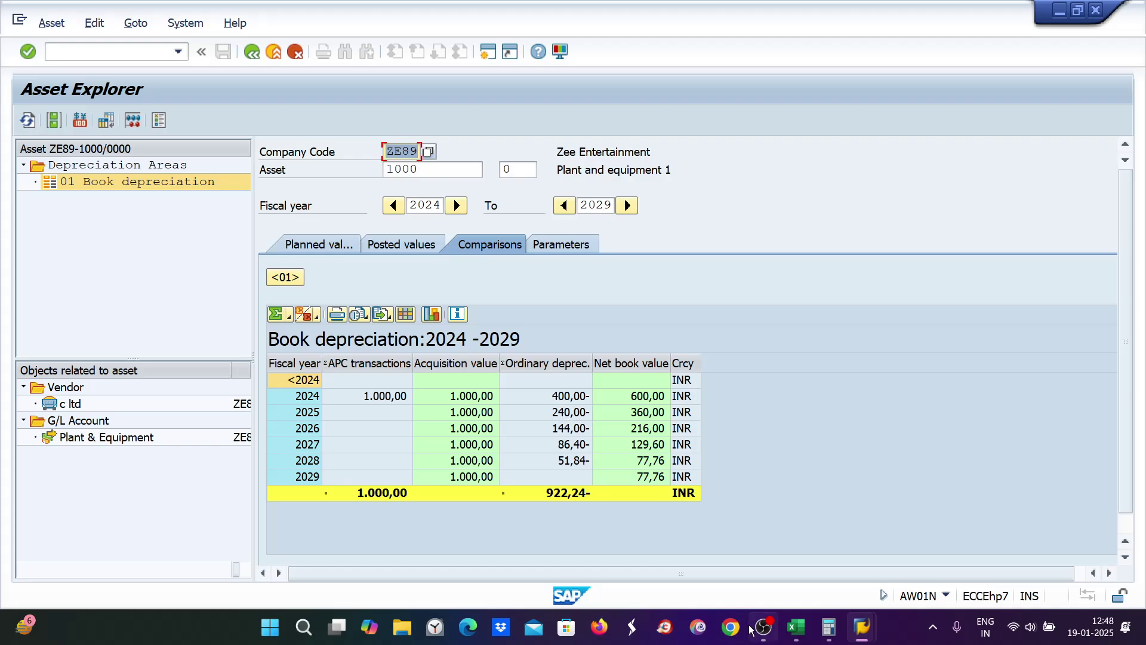
left_click(796, 626)
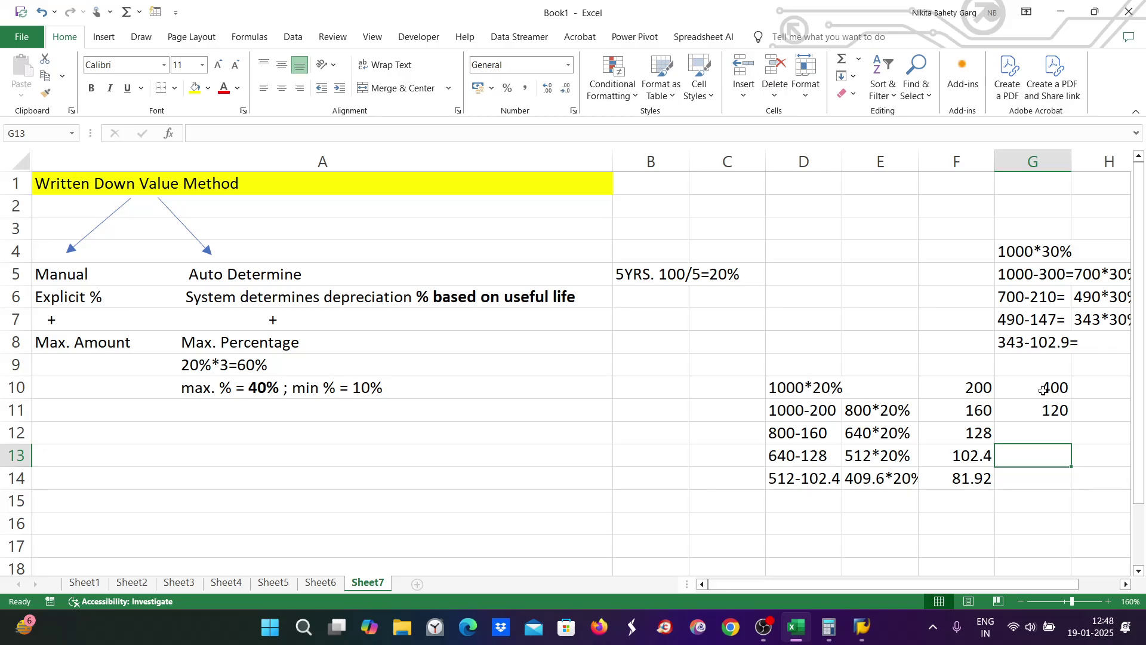
Step: Replace 120 with 240 in cell G11 and return to the SAP comparison
left_click(819, 389)
double_click(820, 388)
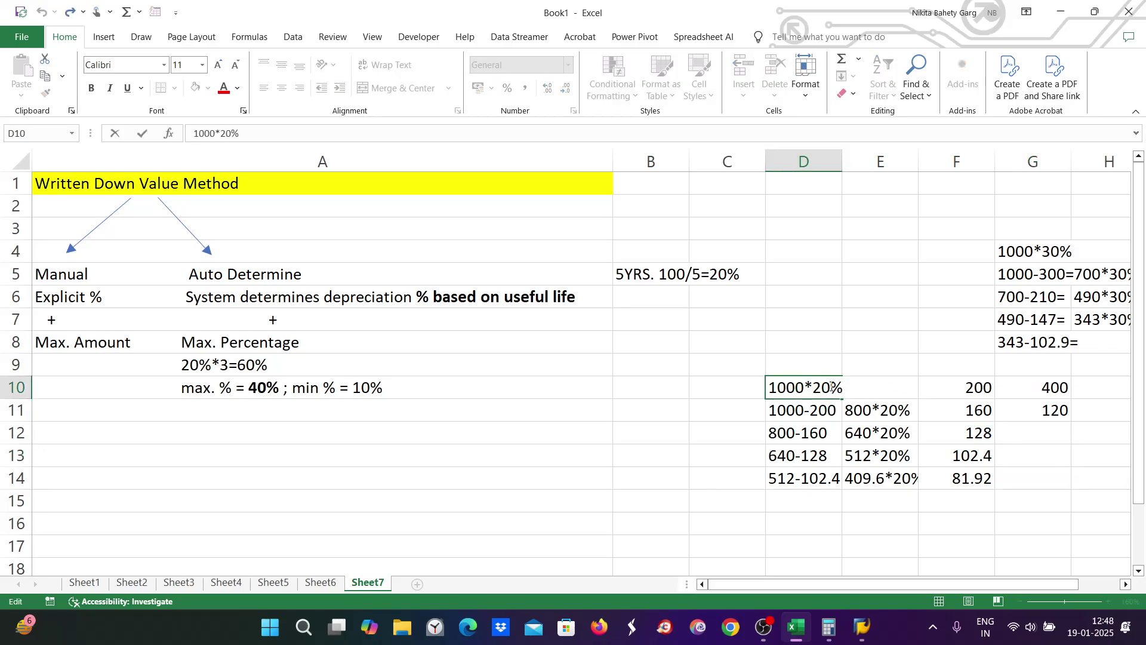
left_click(890, 413)
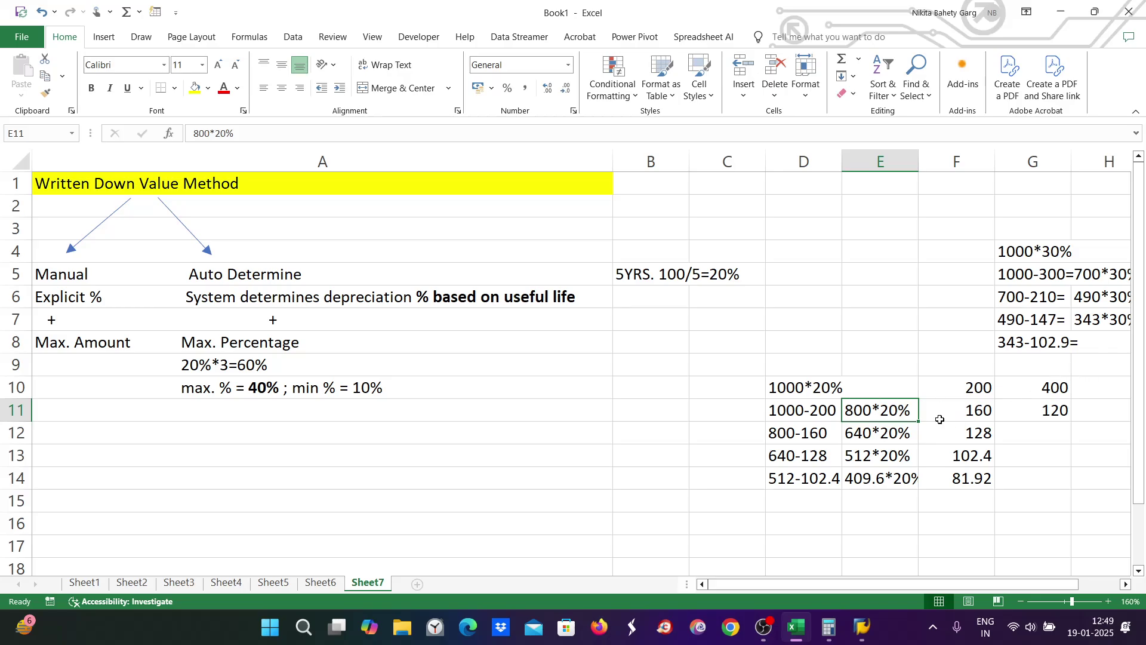
double_click(1043, 408)
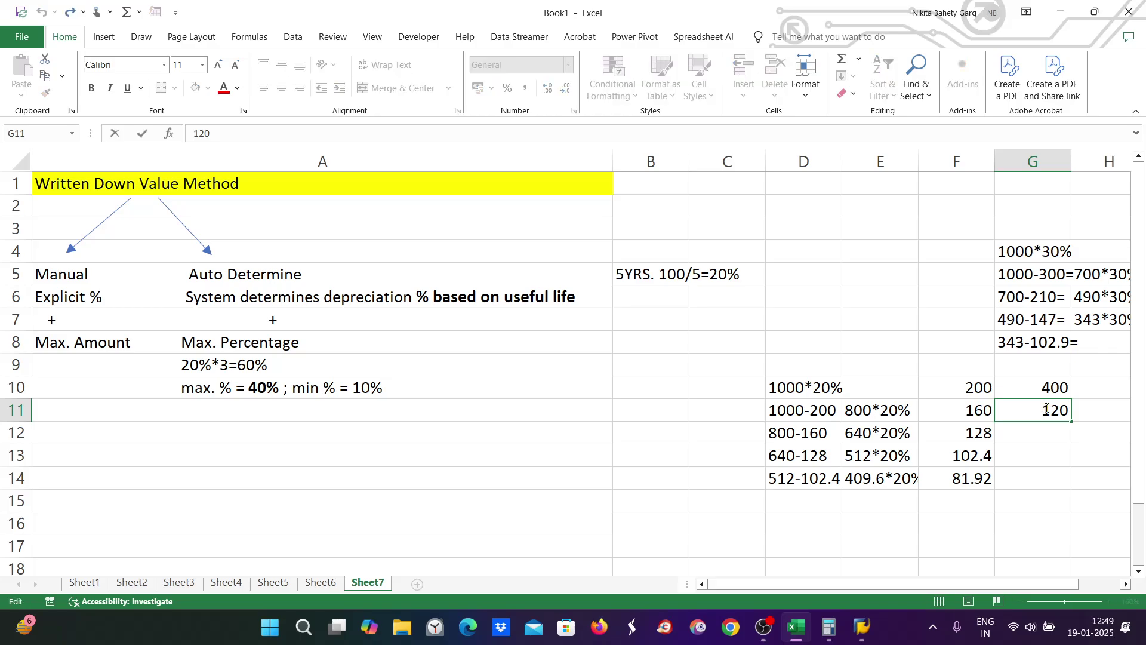
left_click_drag(1043, 408, 1074, 408)
type("240")
key("alt+Tab")
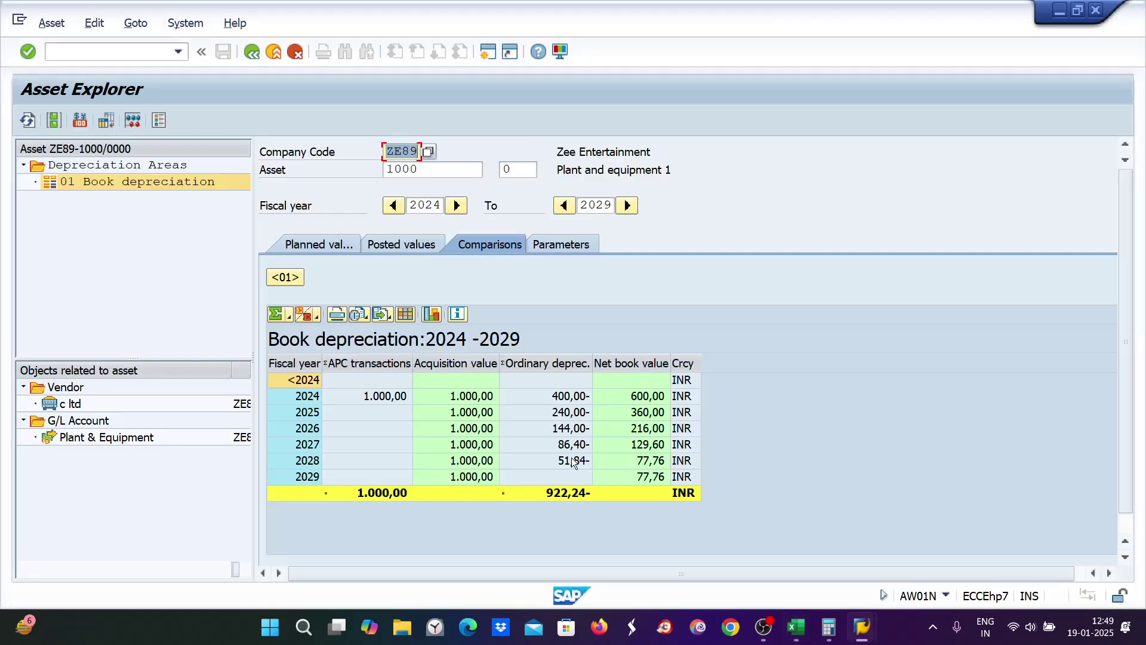
Step: Change ZE9's declining factor from 3,00 to 2 and its maximum percentage to 30
mouse_move(861, 627)
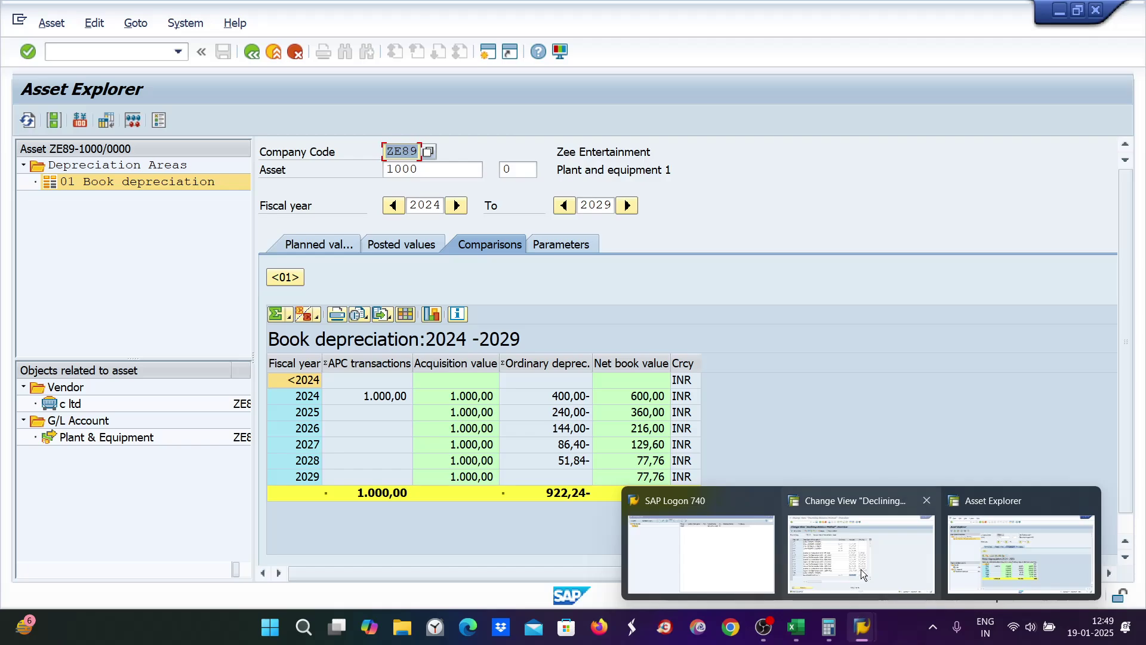
left_click(861, 569)
left_click(414, 472)
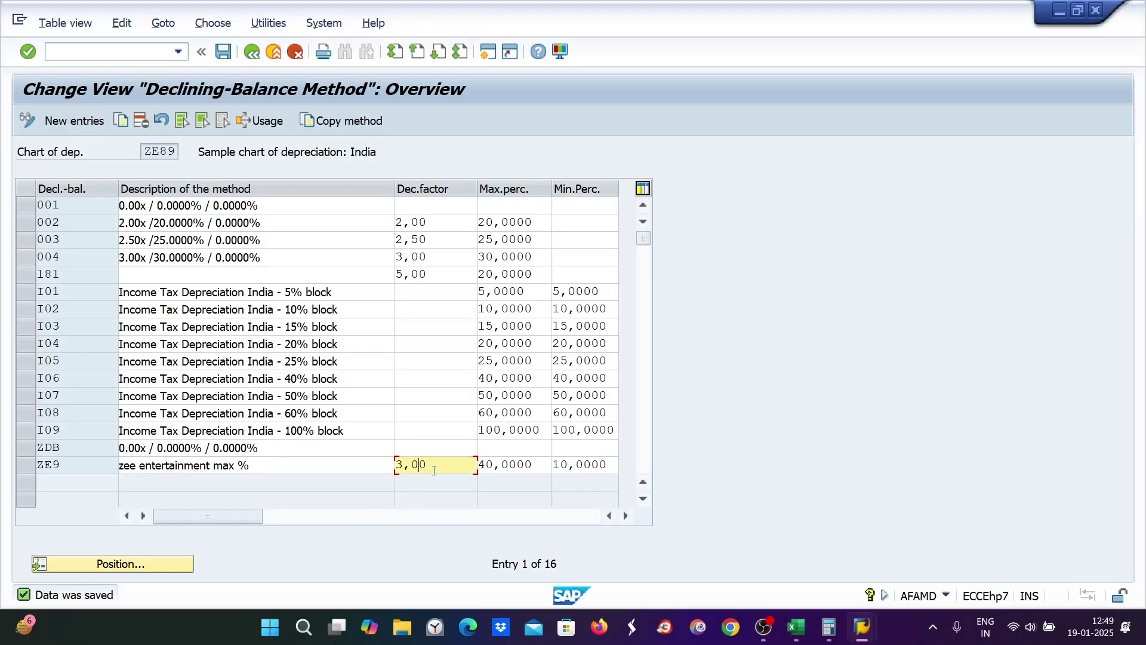
left_click_drag(446, 464, 396, 464)
type("2")
key("Tab")
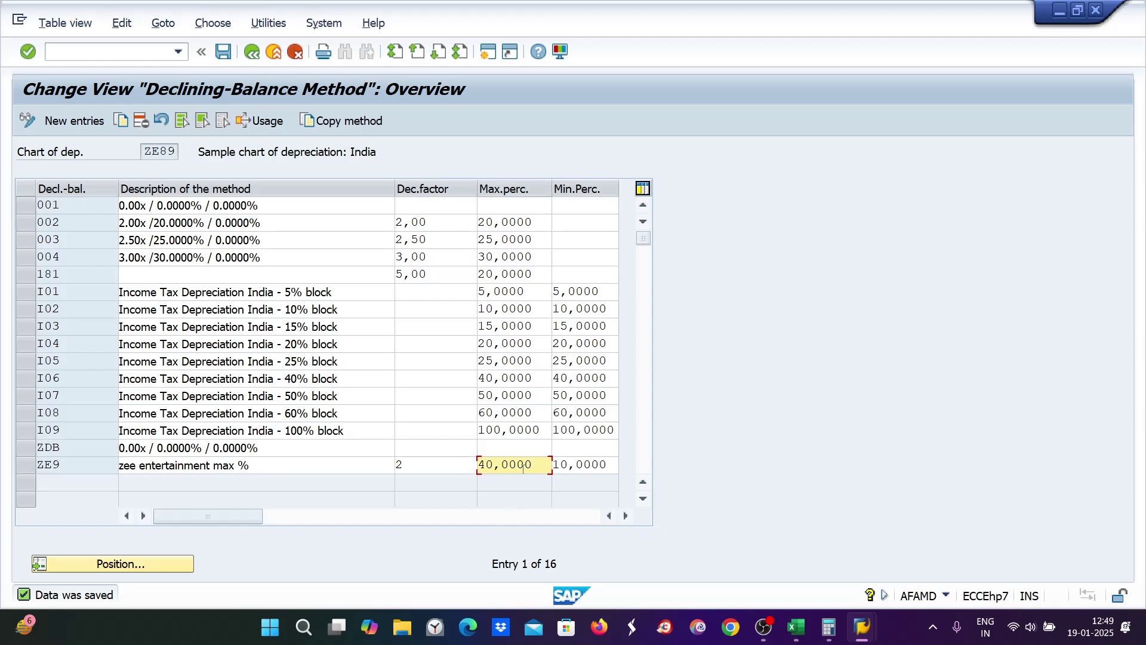
type("30")
left_click(795, 627)
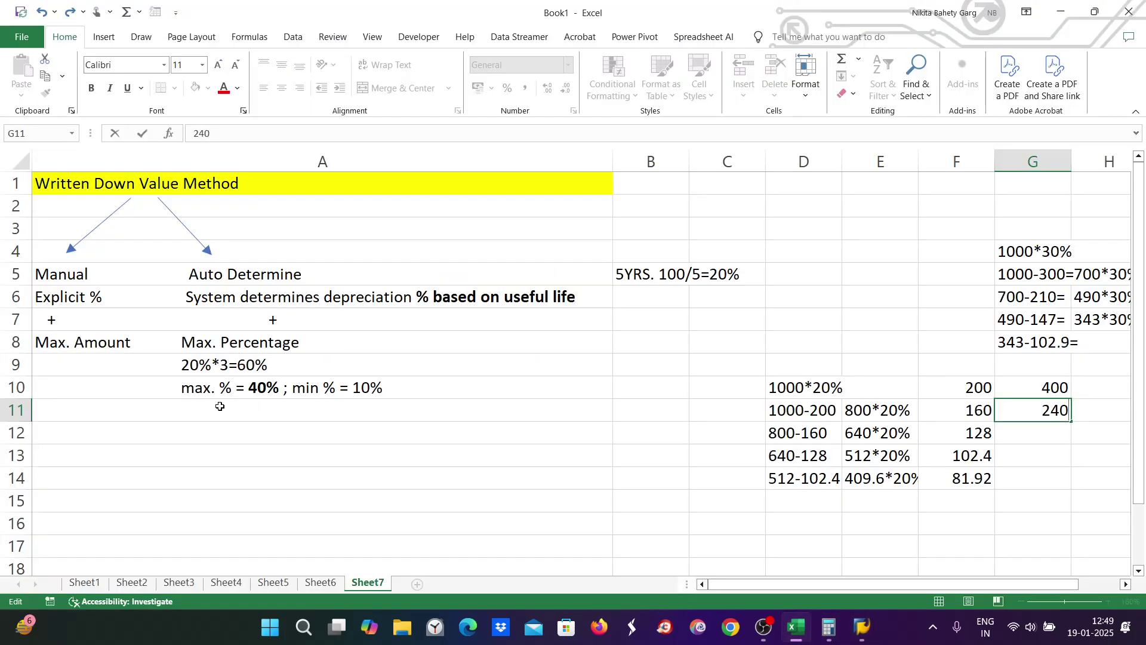
Step: Enter the note '20% * 2 = 40%' in cell A12
left_click(205, 427)
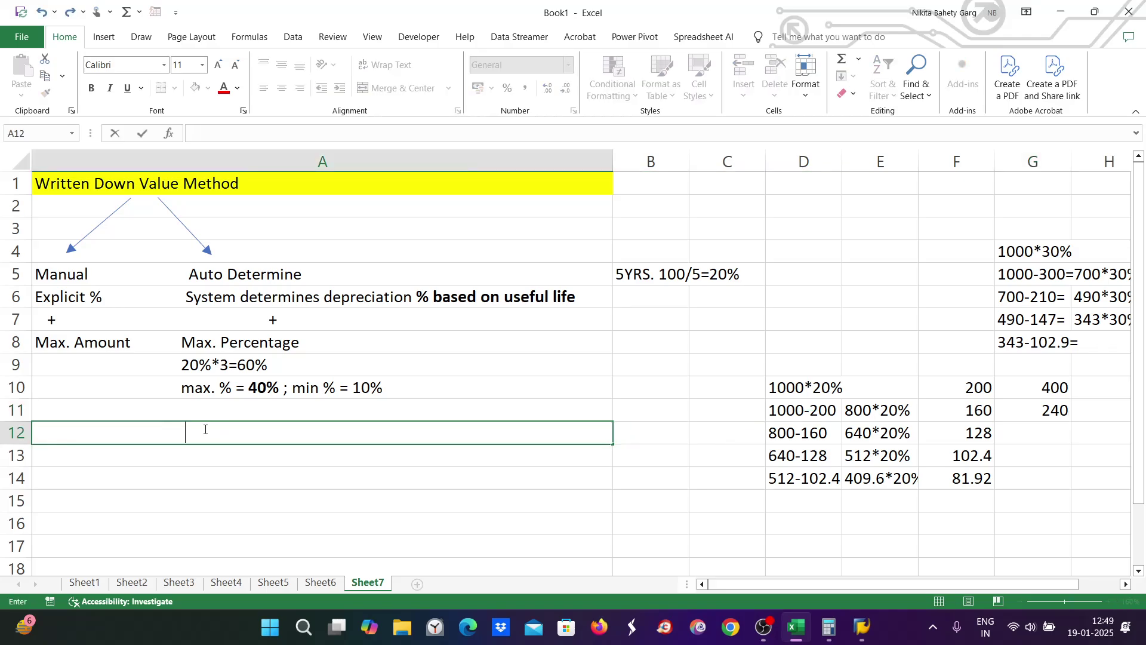
type("20% * 2 = 40%")
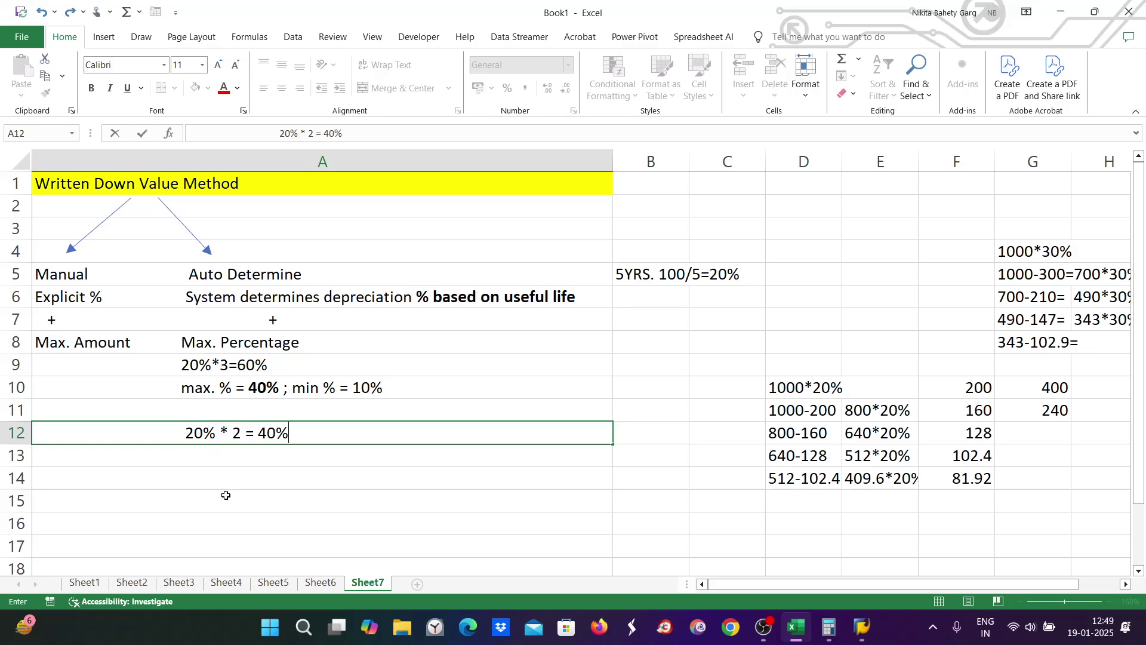
left_click(236, 387)
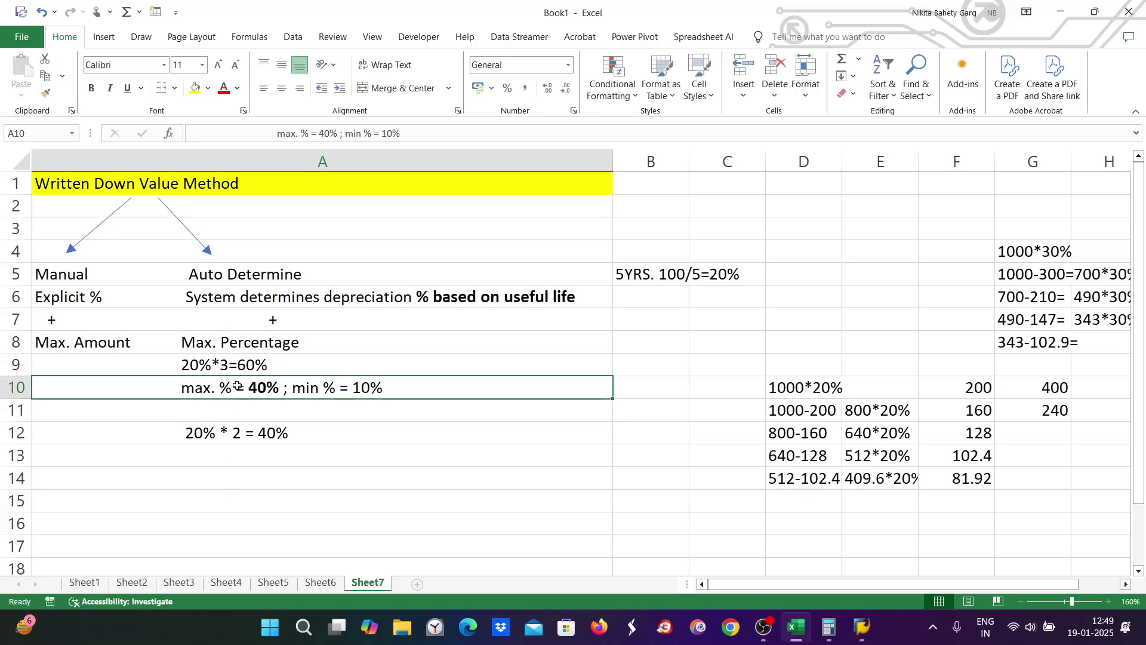
Step: Copy the A10 limits line to A13, change 40 to 30, and bold the 10%
key("ctrl+c")
left_click(254, 452)
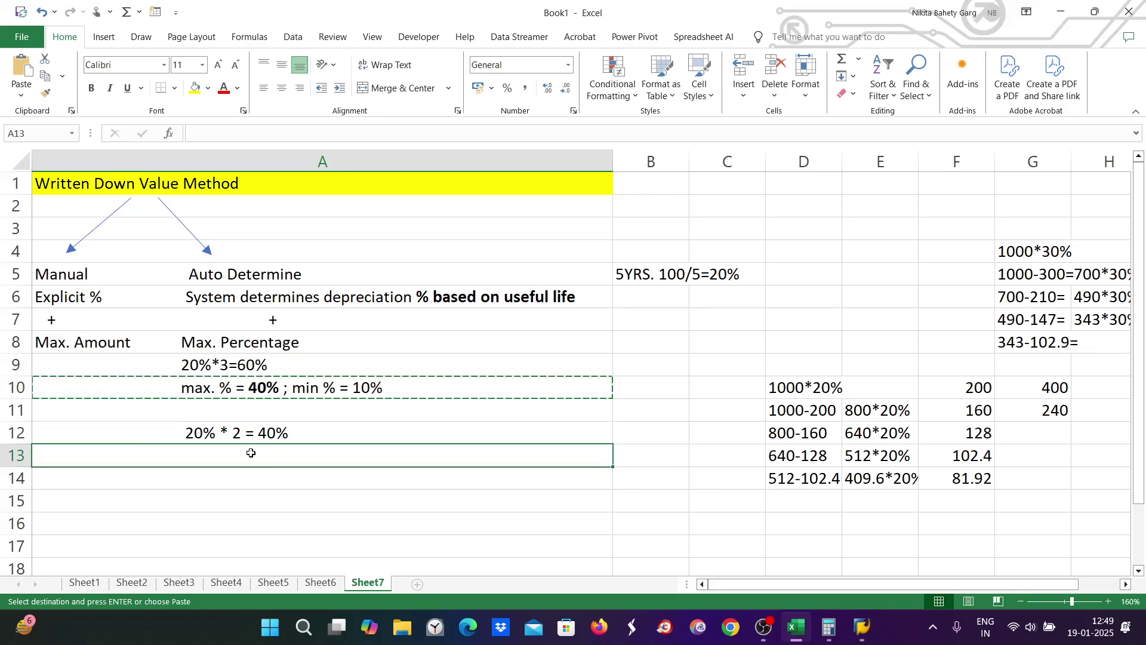
key("ctrl+v")
double_click(248, 459)
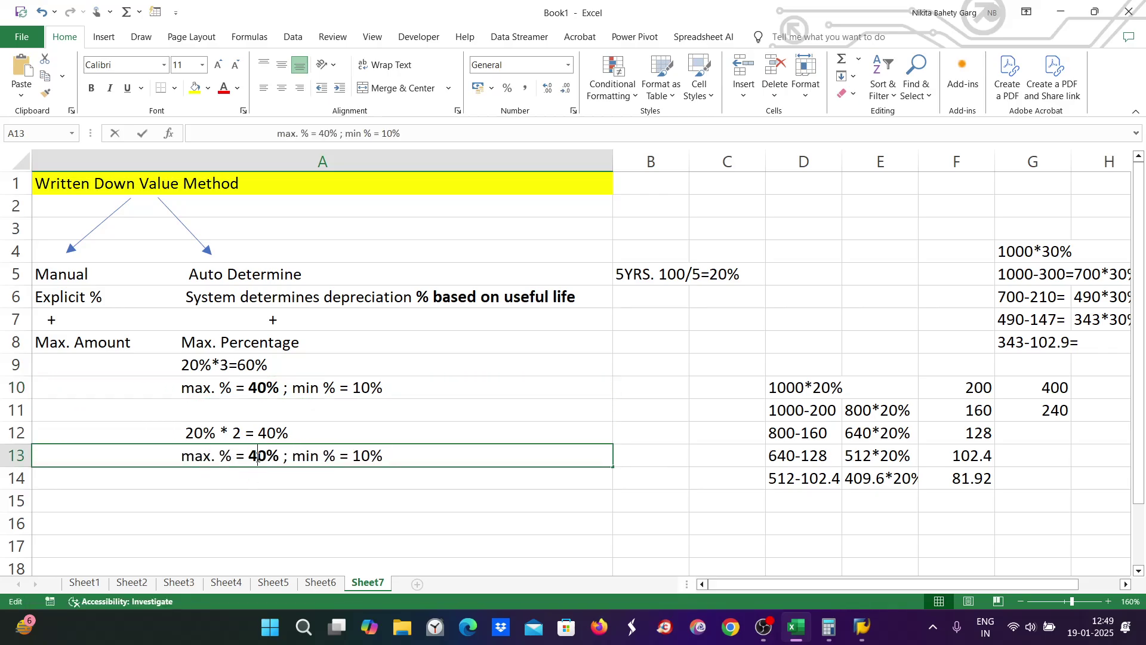
left_click_drag(248, 456, 266, 456)
type("30")
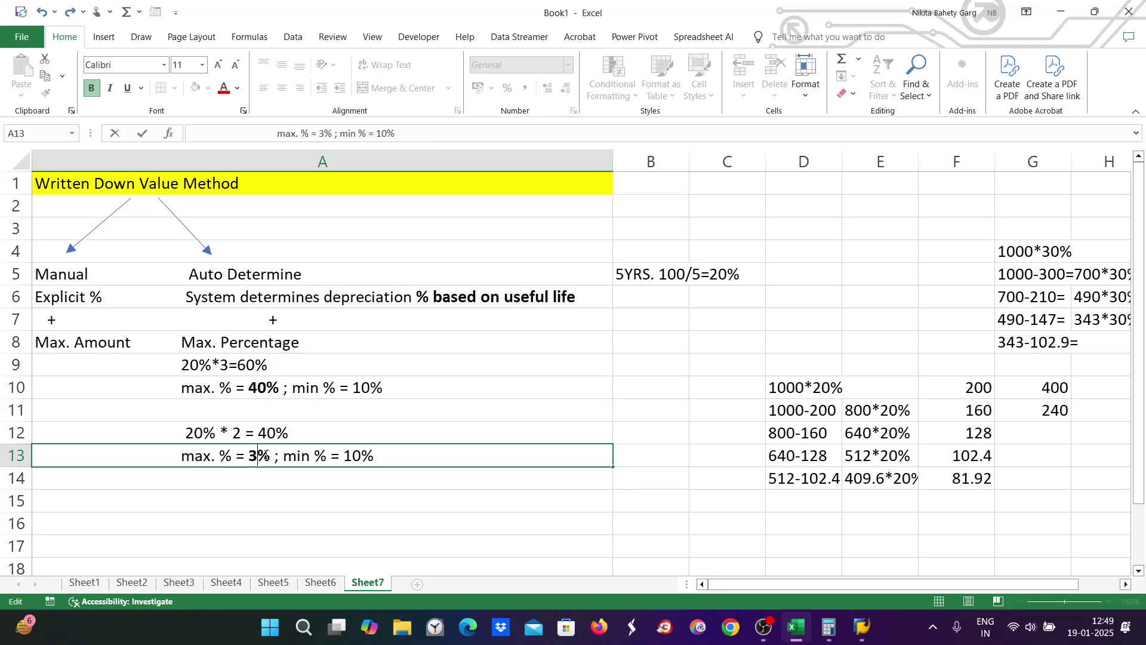
left_click_drag(353, 456, 383, 456)
key("ctrl+b")
left_click(345, 530)
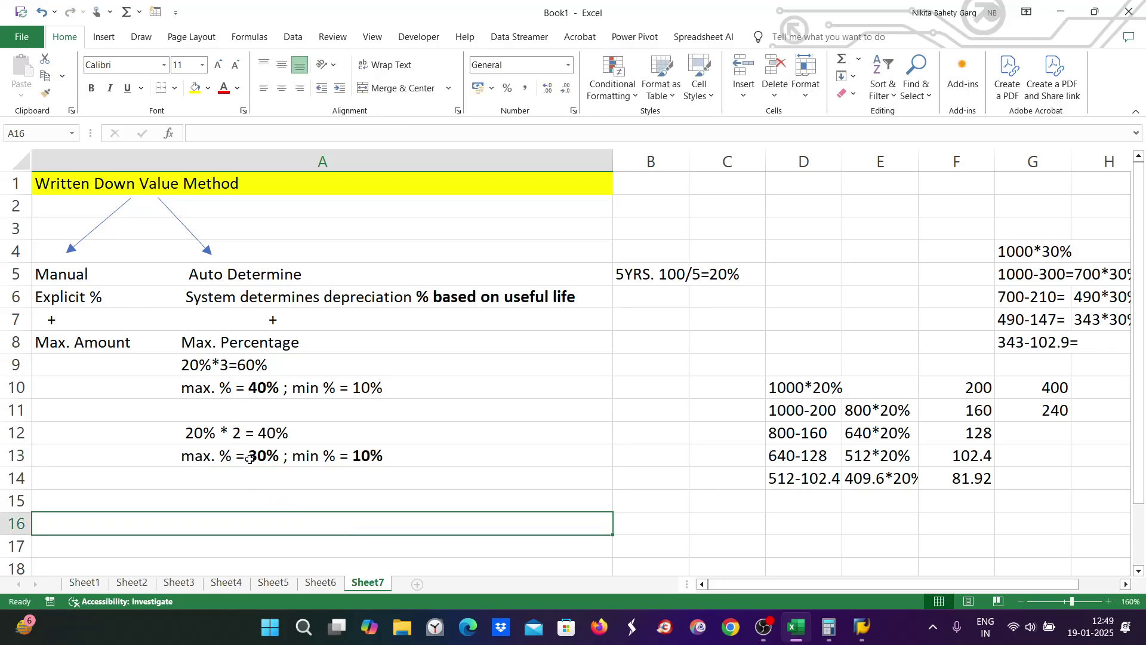
left_click(208, 432)
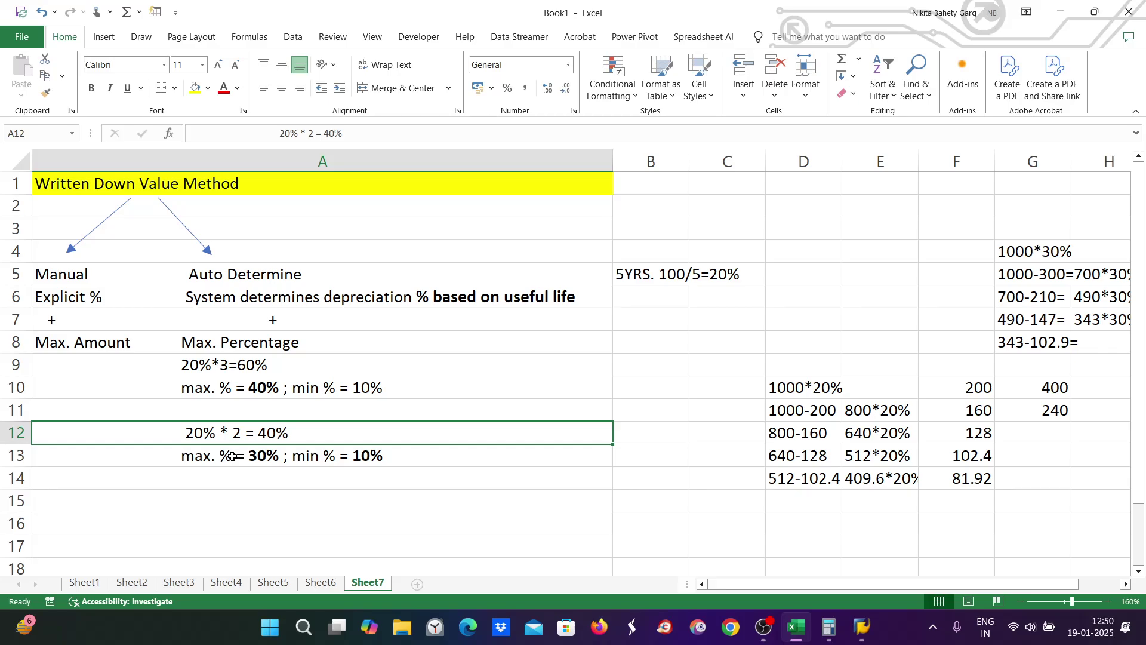
left_click(232, 456)
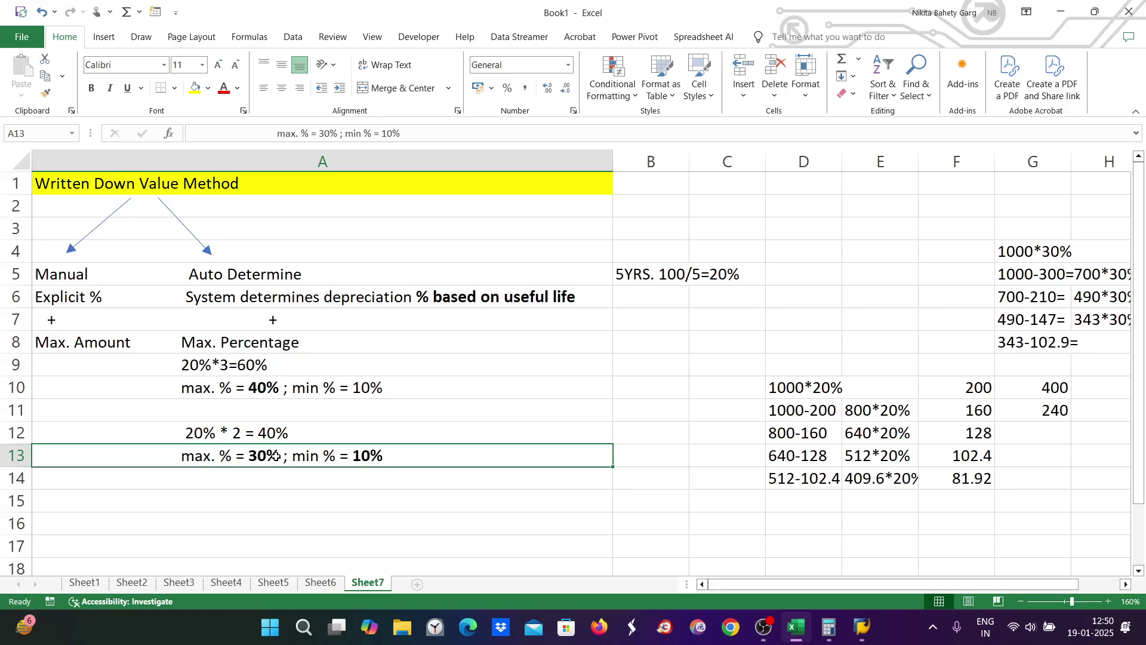
Step: Confirm and save ZE9's new factor 2 and 30% maximum percentage
mouse_move(862, 626)
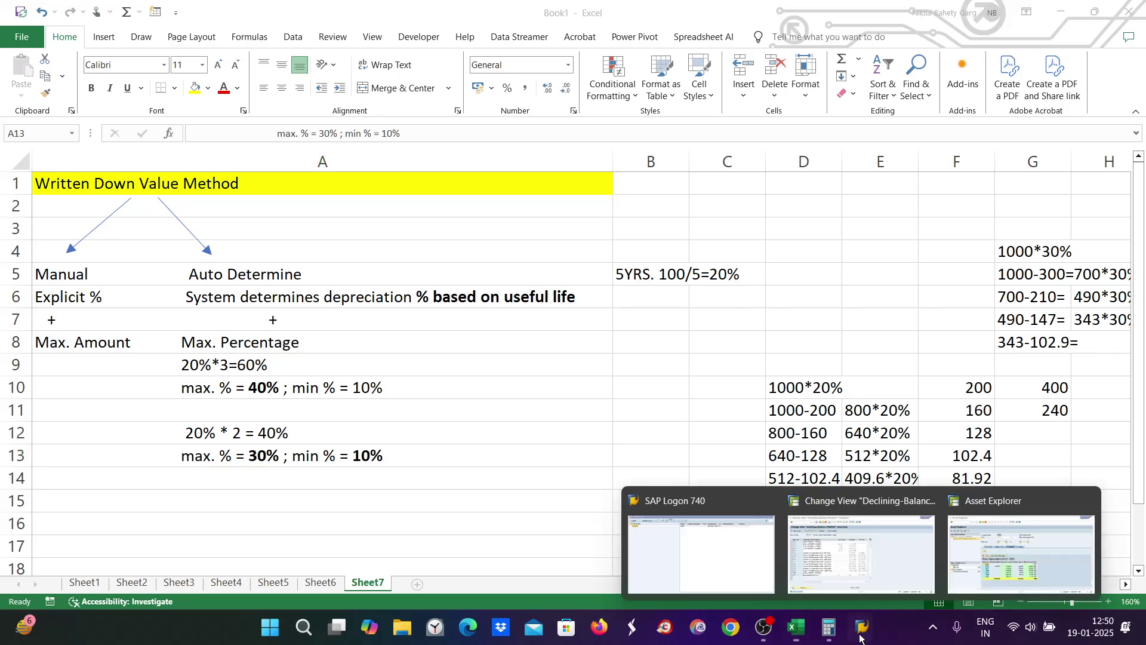
left_click(1003, 569)
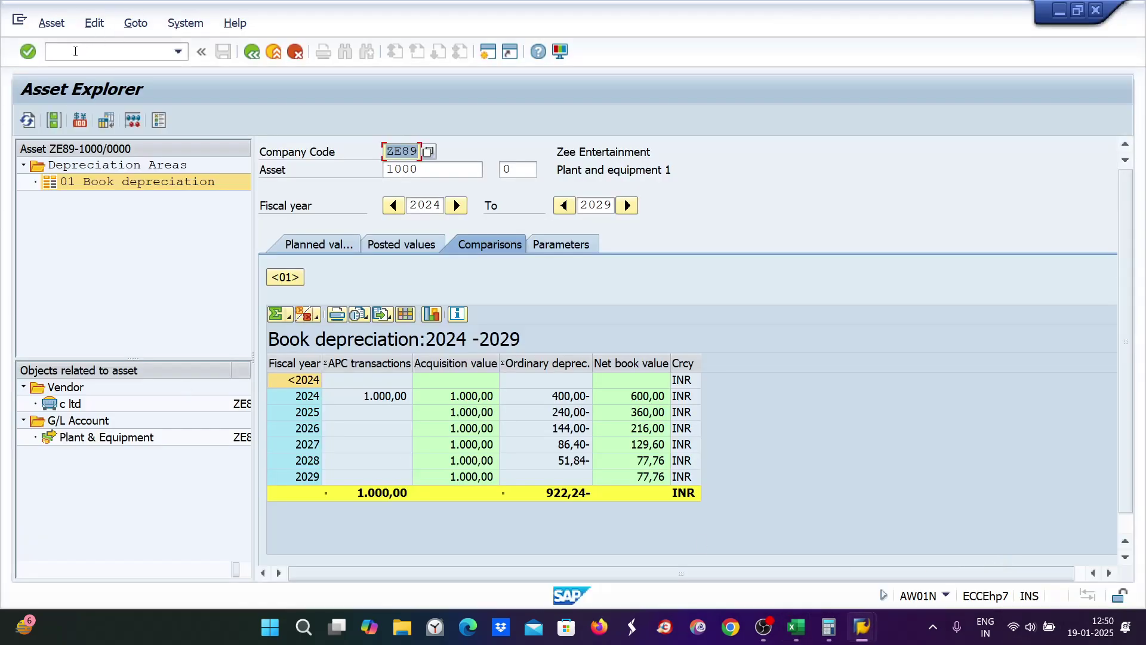
mouse_move(862, 627)
left_click(789, 552)
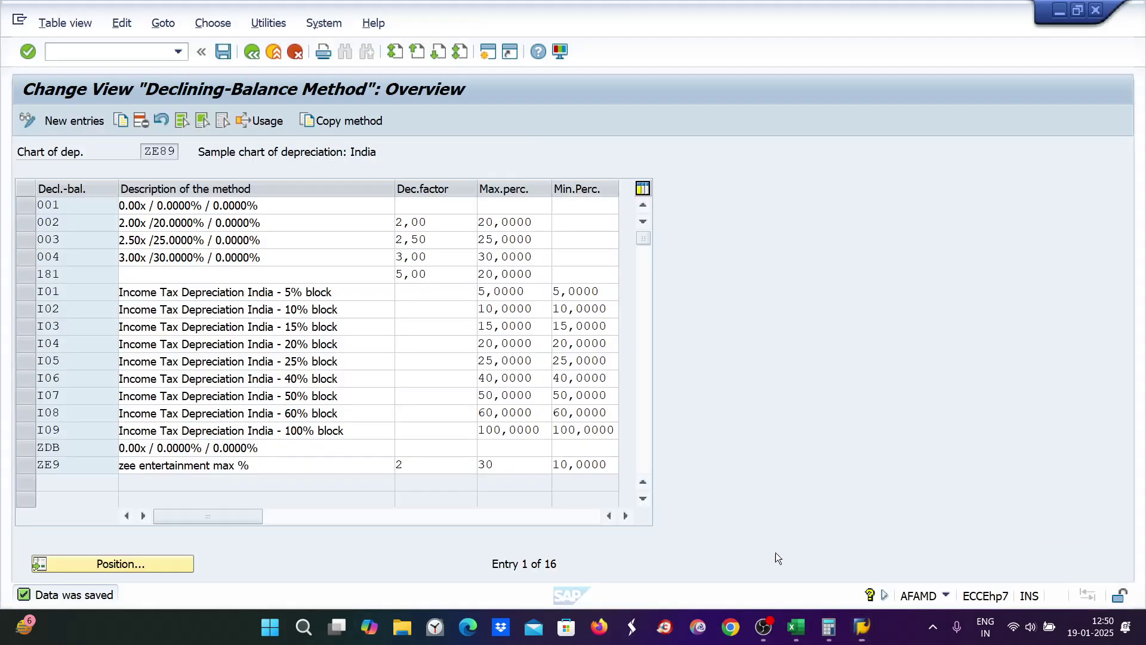
key("Return")
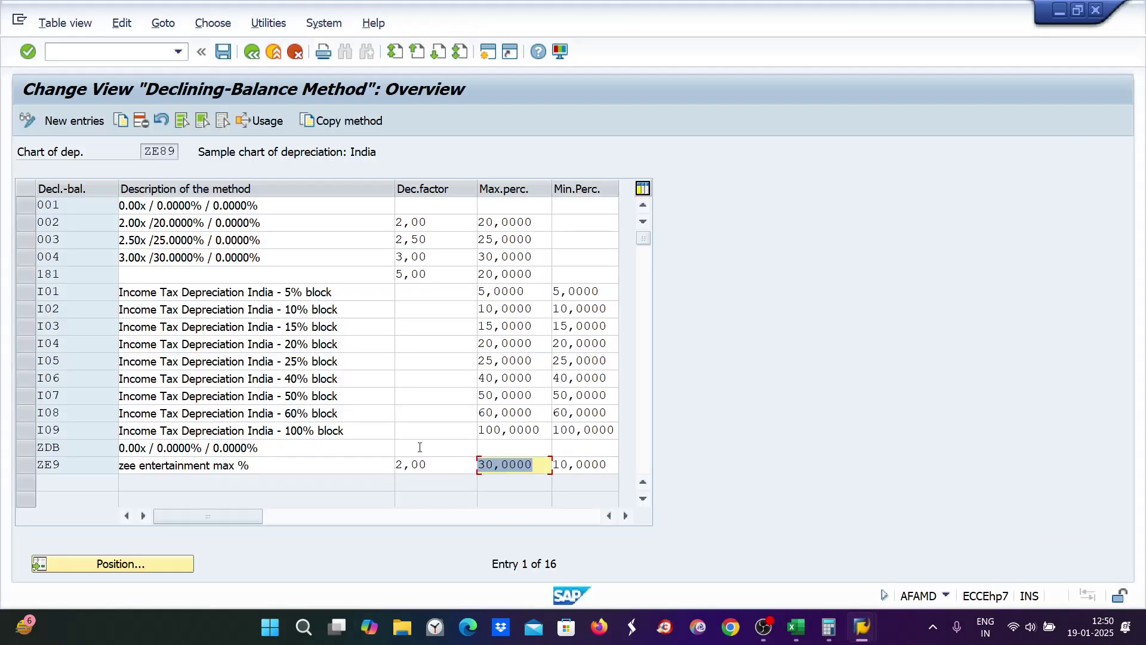
key("ctrl+s")
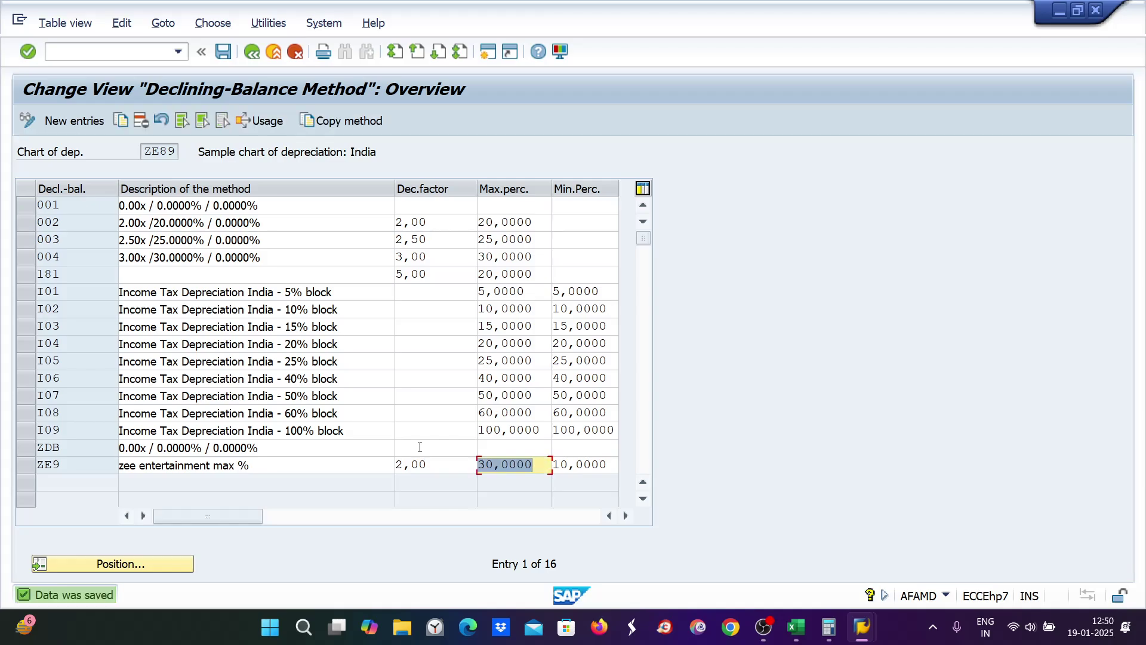
Step: Reset asset 1000's depreciation key to 0000 and save it
mouse_move(862, 627)
left_click(936, 535)
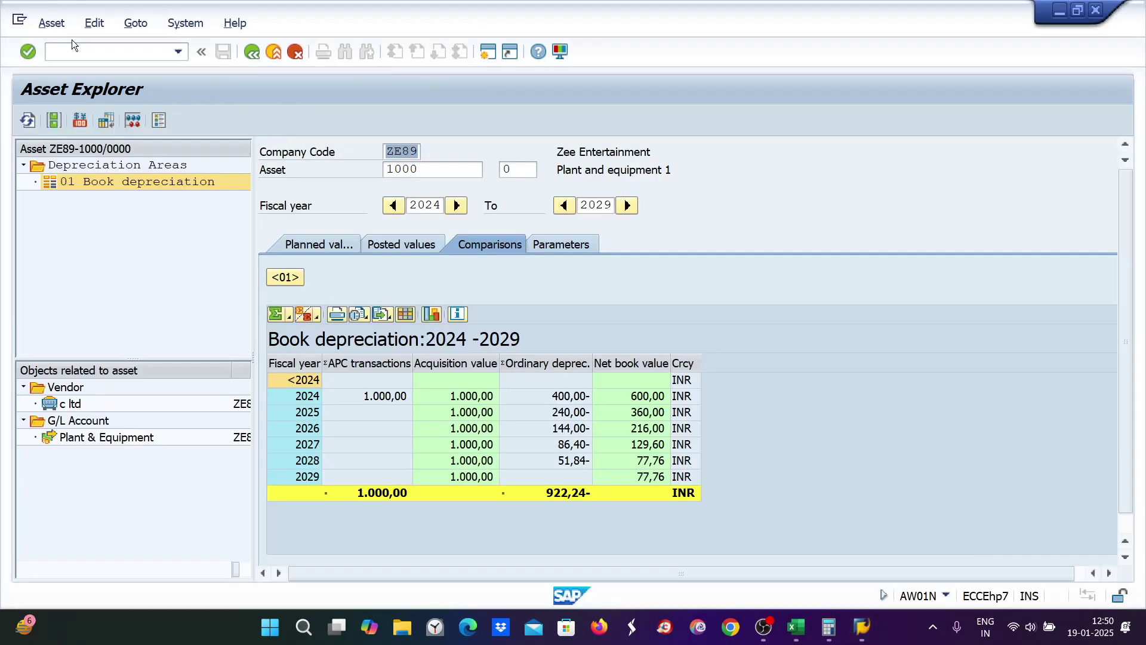
left_click(60, 52)
type("/")
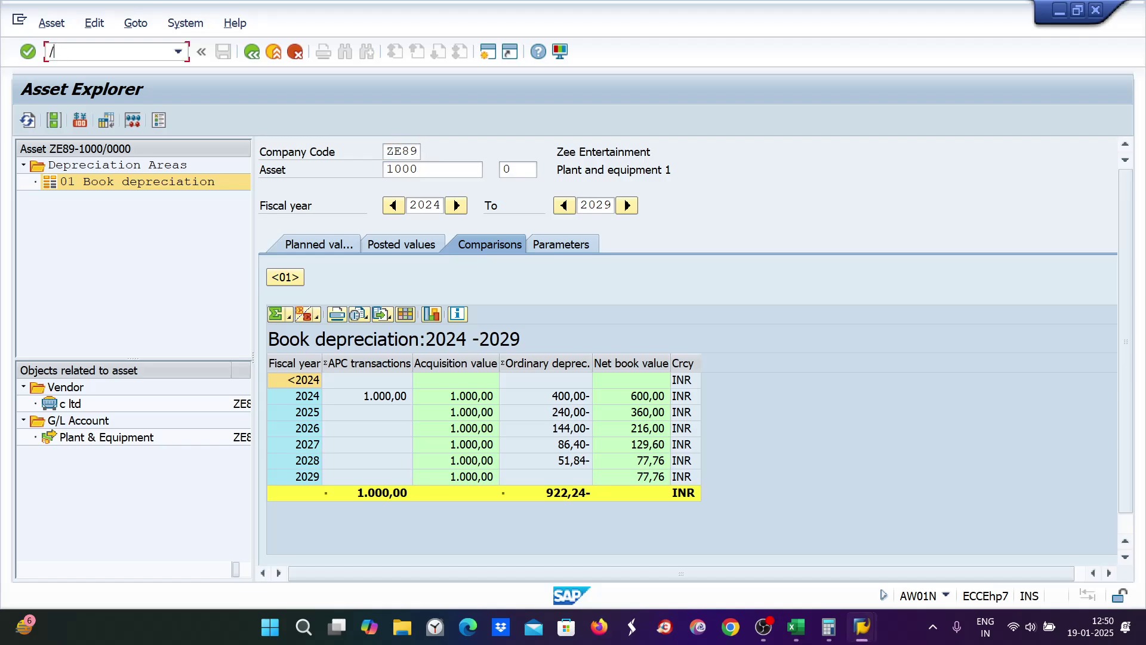
type("naw01n")
key("Return")
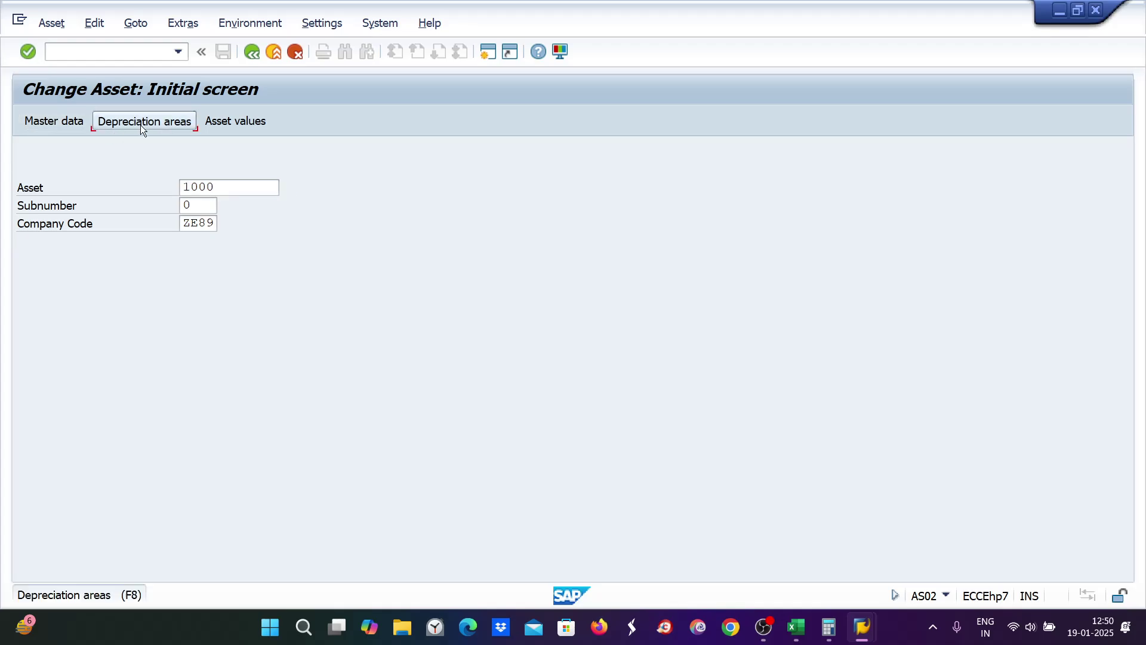
left_click(141, 124)
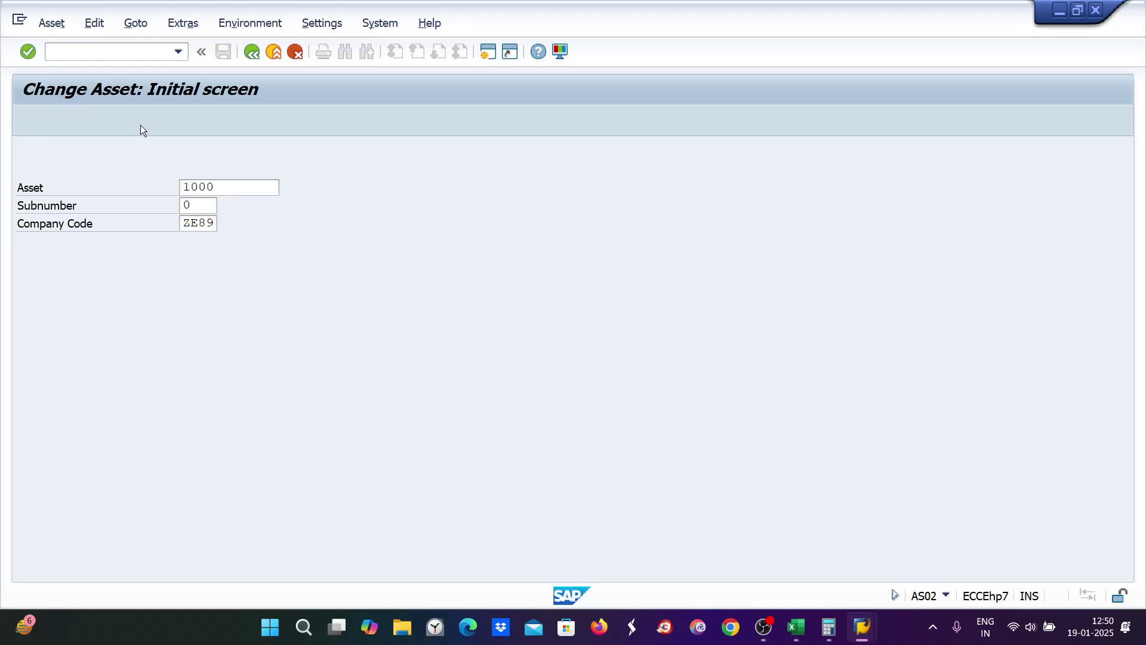
type("0000")
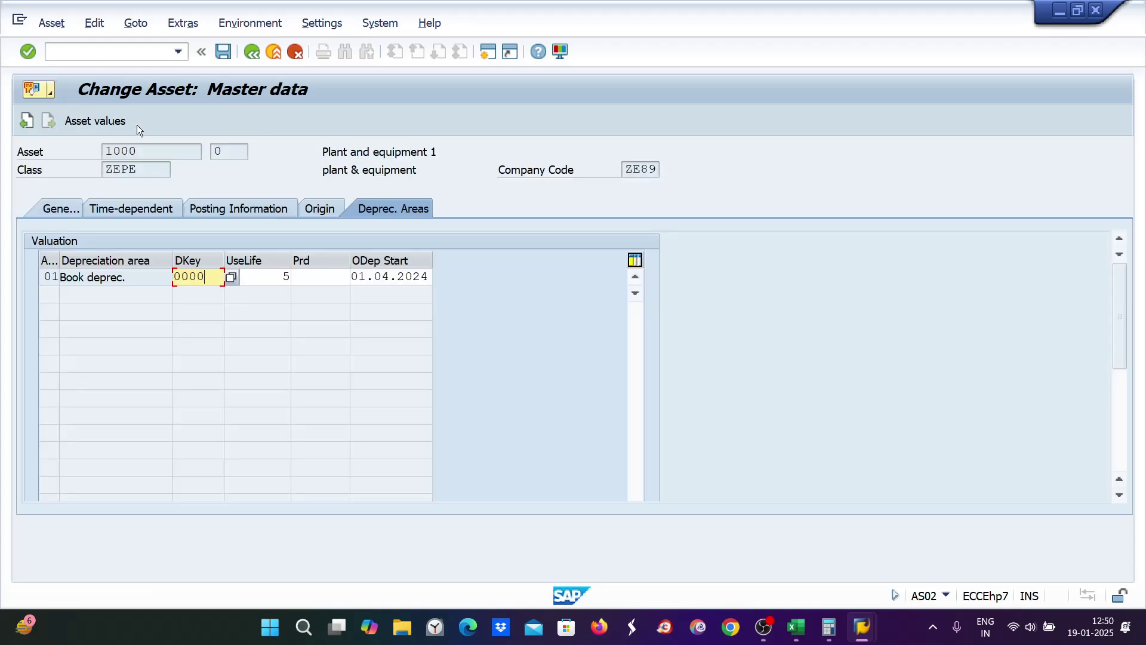
key("Return")
key("ctrl+s")
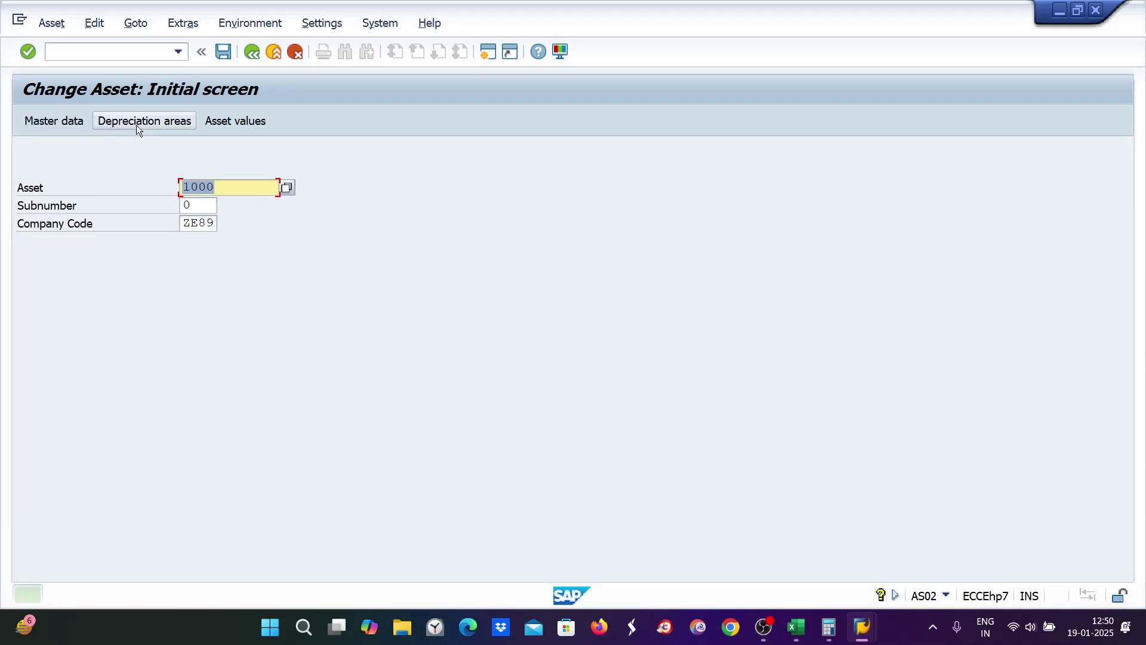
Step: Restore key ZE89, save, and view the 2024–2029 book depreciation comparison
left_click(136, 124)
type("ze")
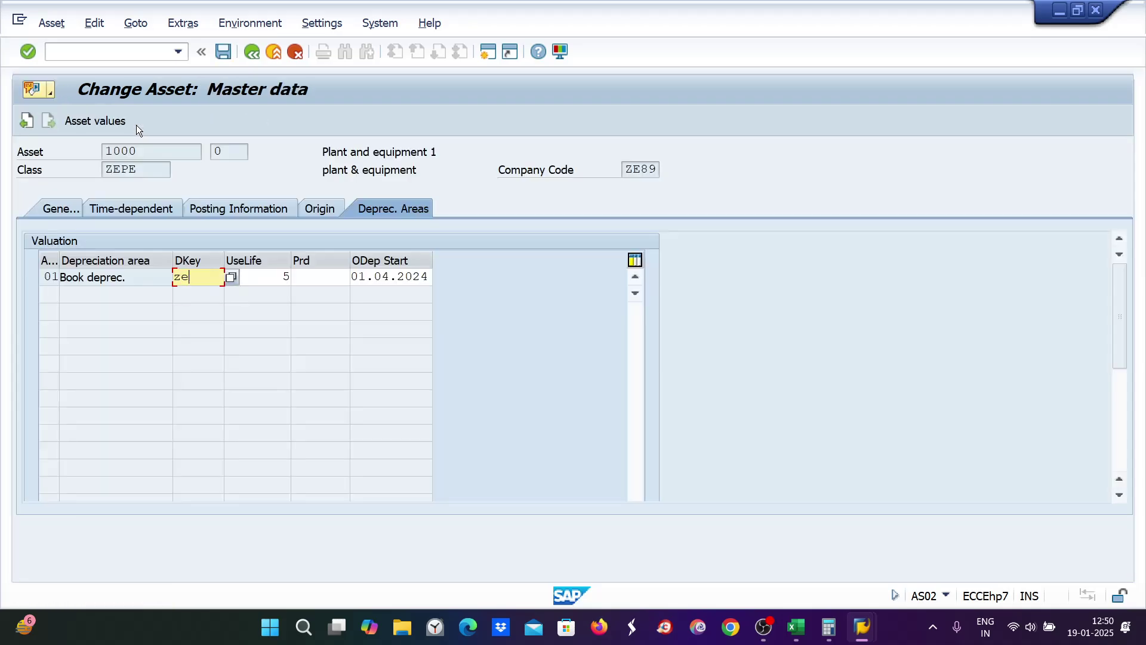
type("89")
key("Return")
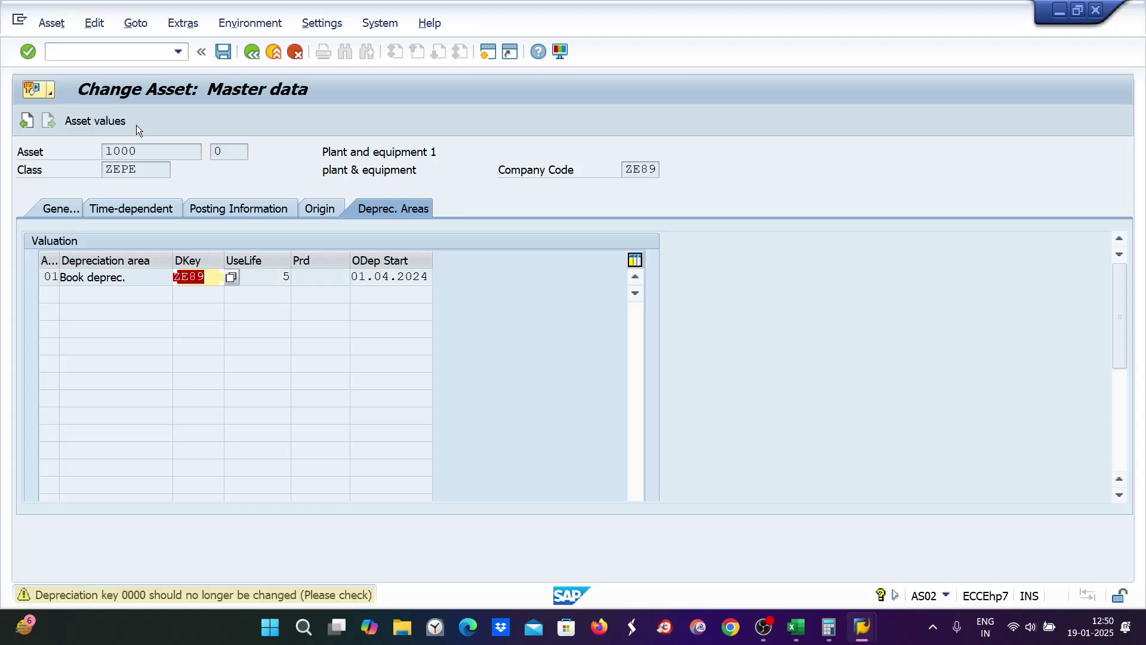
key("ctrl+s")
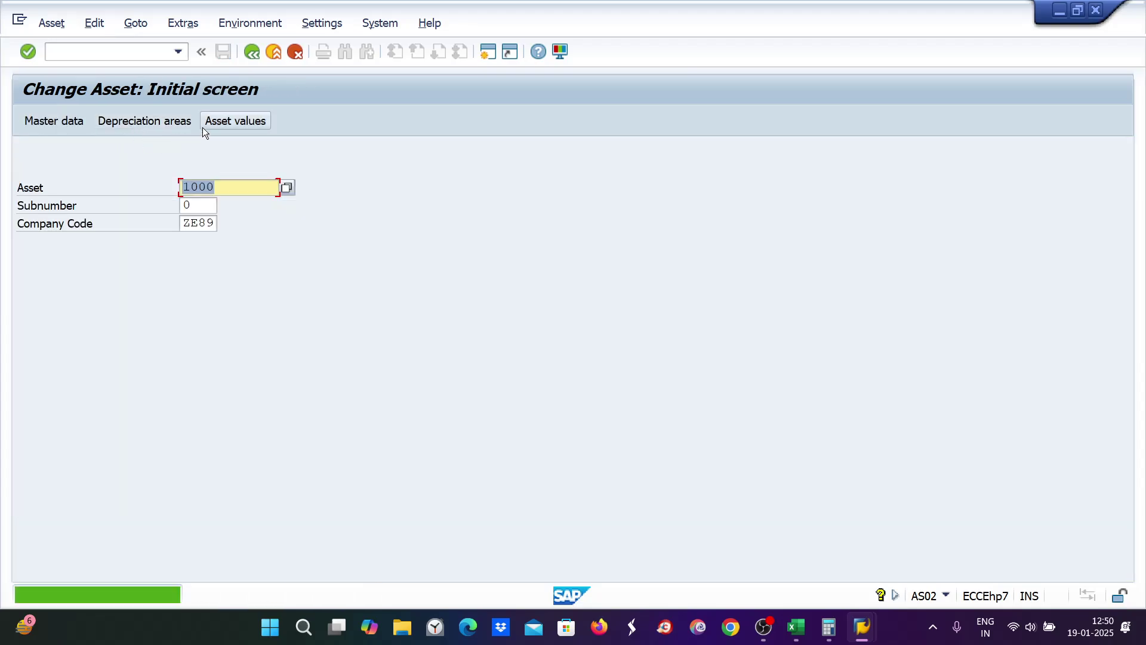
left_click(216, 123)
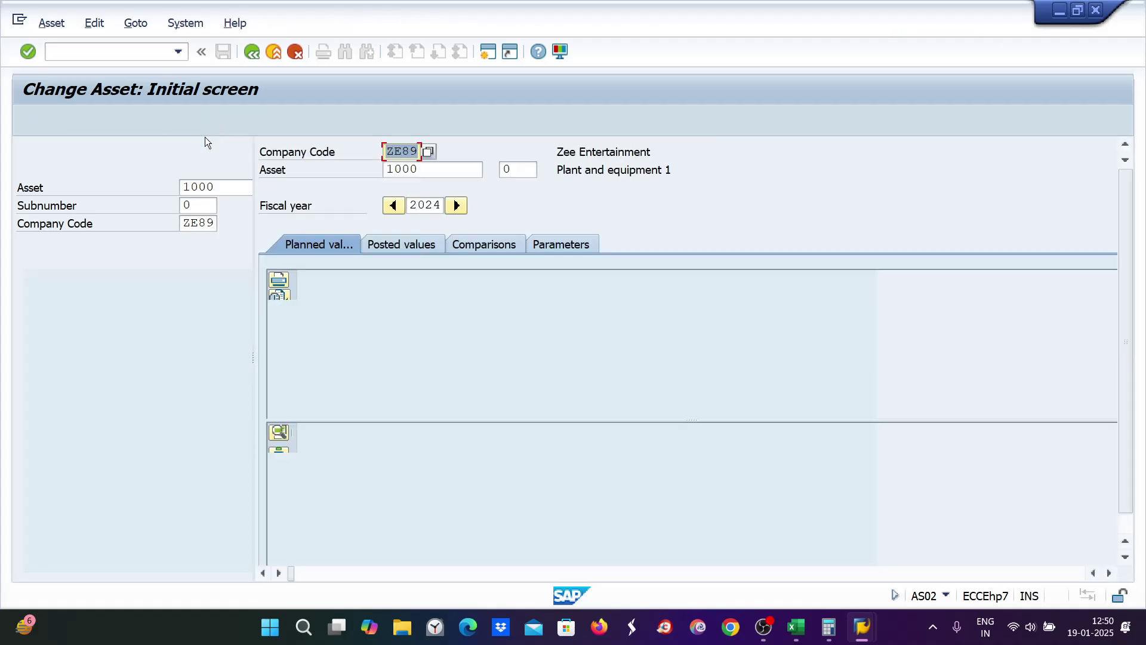
left_click(467, 246)
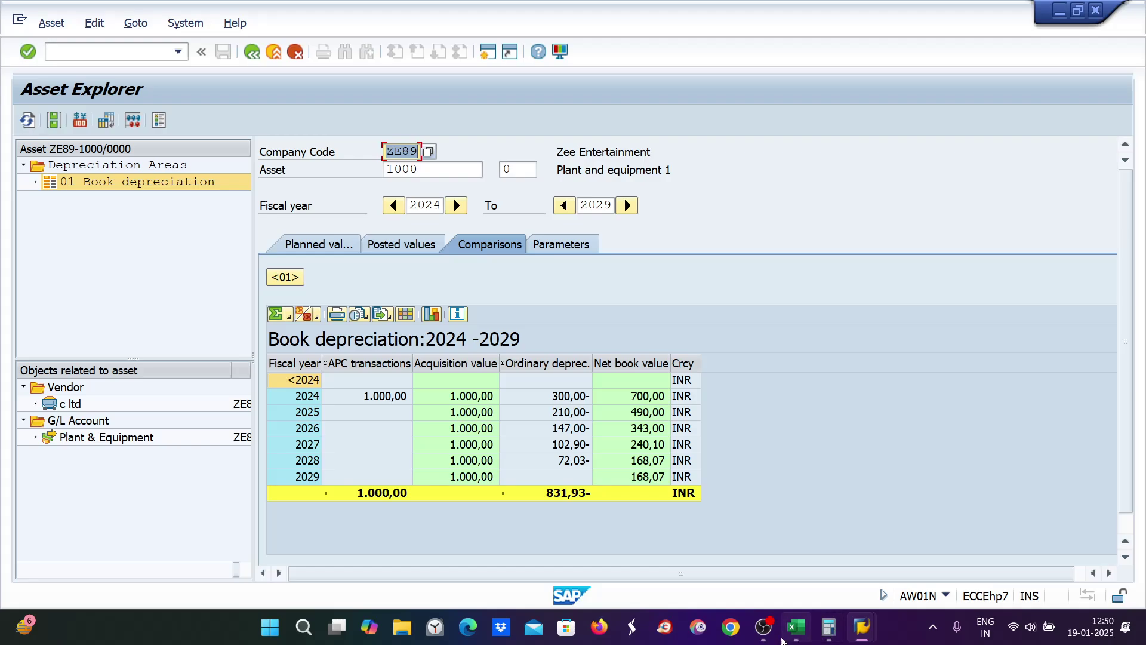
left_click(809, 633)
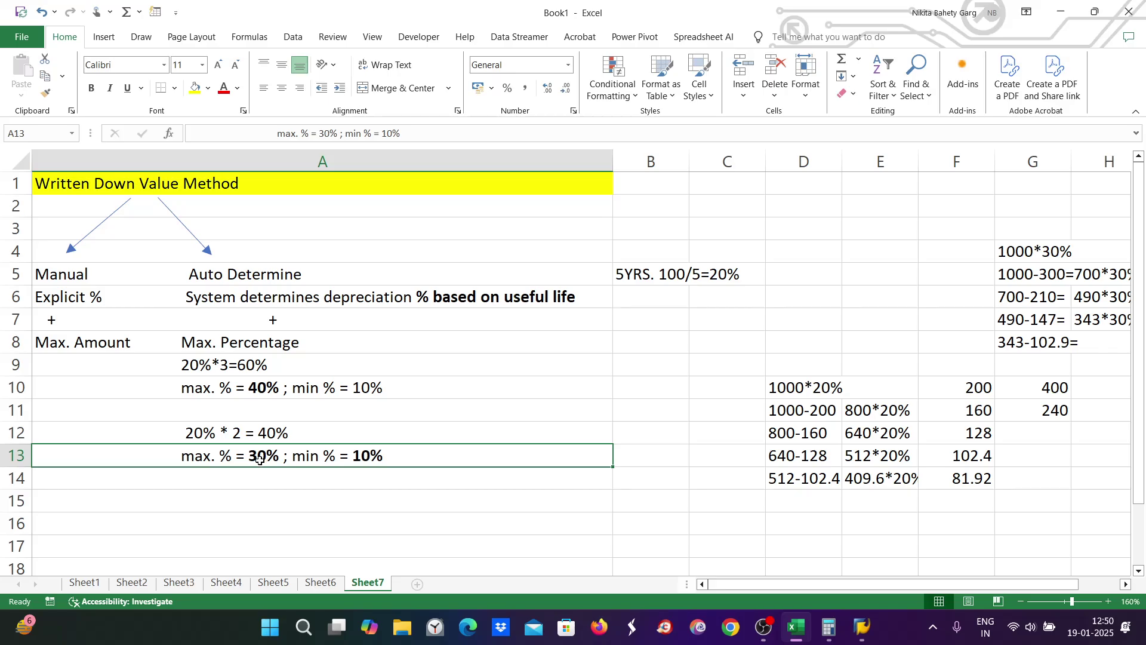
Step: Write '20%*1= 20%' into cell A15 below the 30% max / 10% min line
double_click(233, 506)
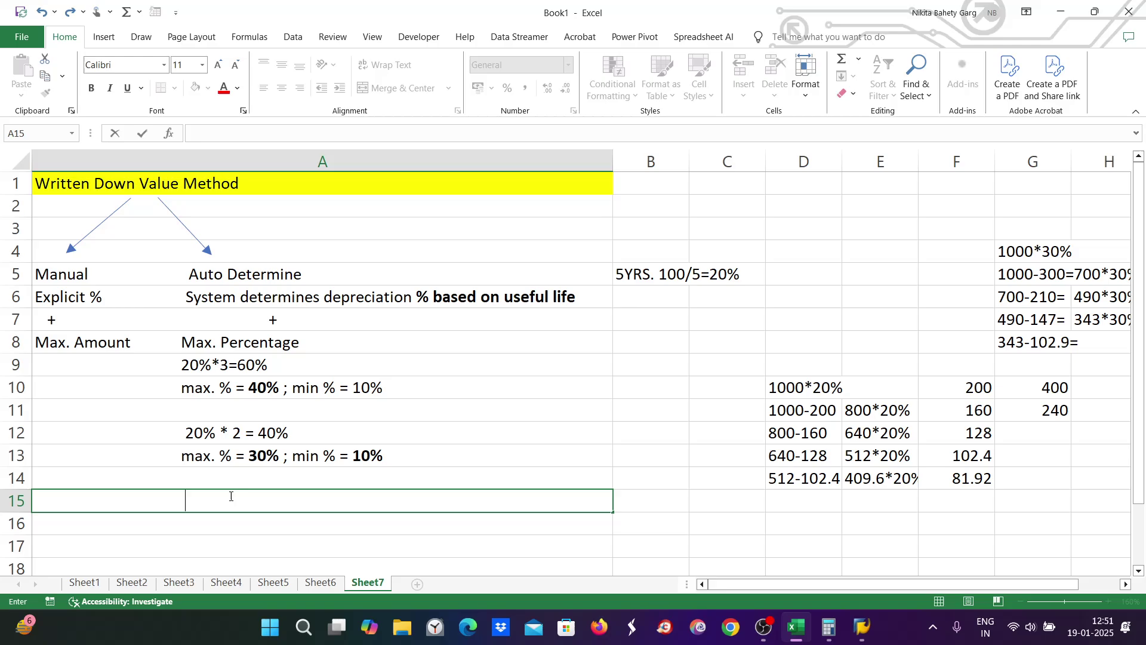
type("20%8")
key("BackSpace")
type("*")
type("1= 20%")
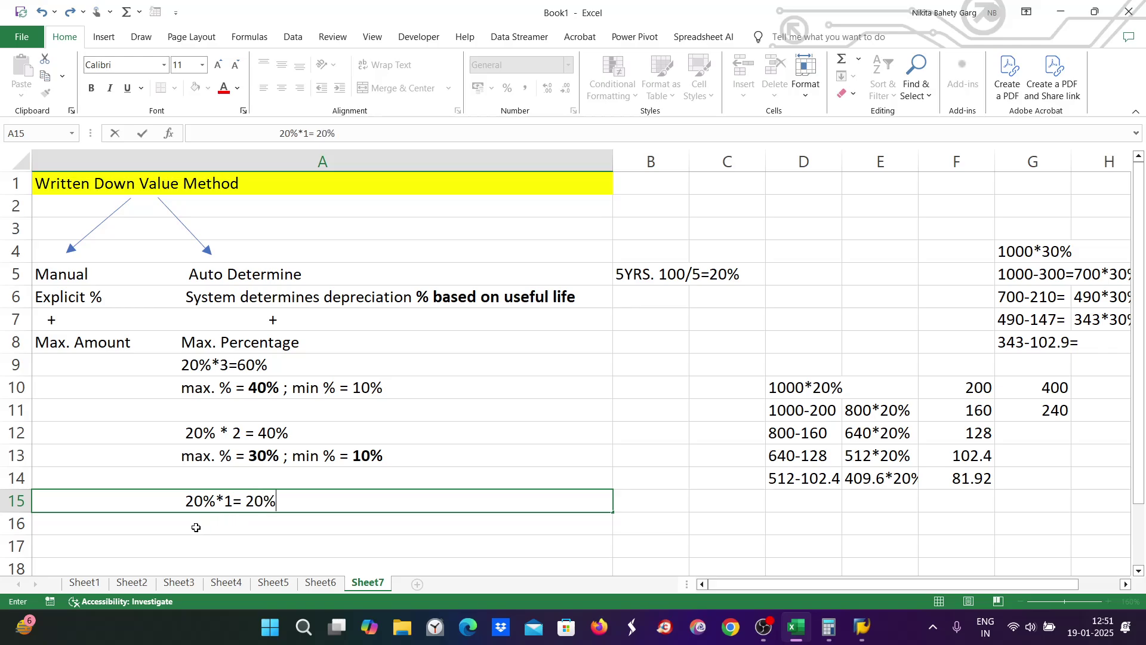
key("Return")
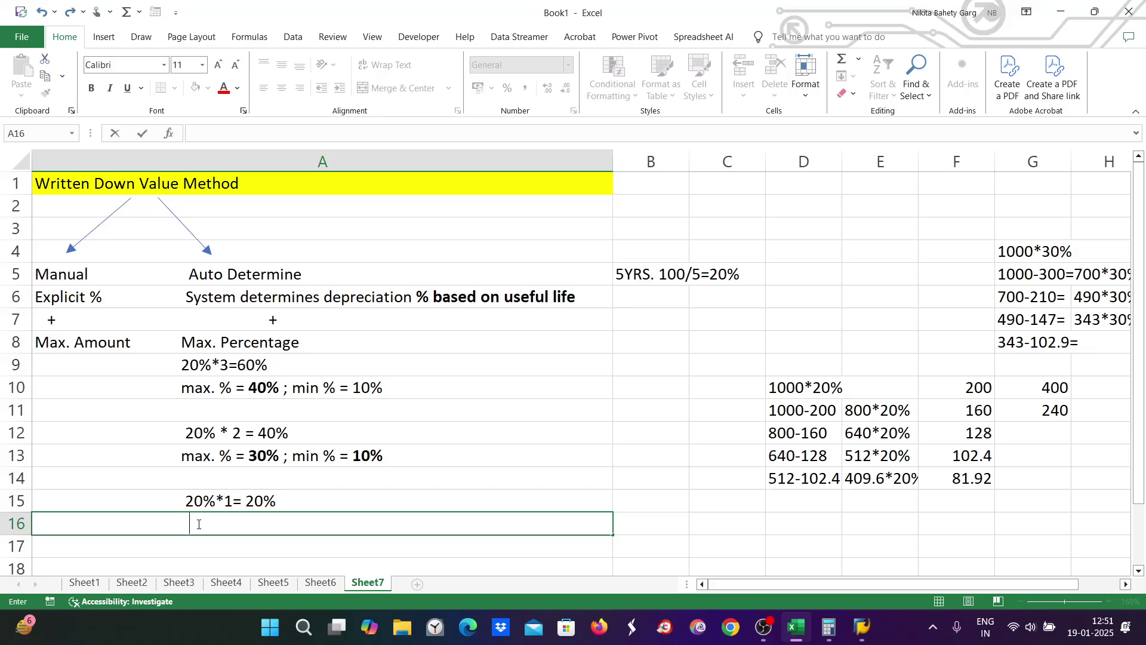
Step: Enter 'max. % = 30% ; min% = 10%' in cell A16
type("max. % =")
type("30% ; min")
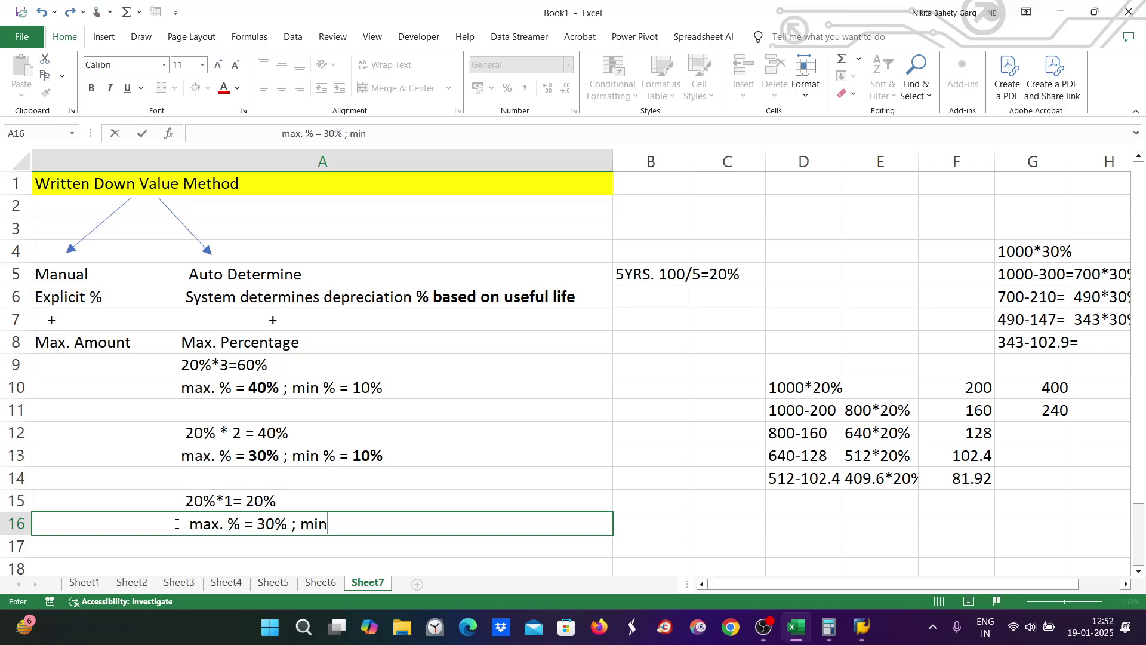
type("%b")
type("= ")
type("1")
key("BackSpace")
key("BackSpace")
key("BackSpace")
key("BackSpace")
type("= 10%")
key("ctrl+Return")
Step: Add a leading space to the A15 note so it lines up with A16
left_click(182, 502)
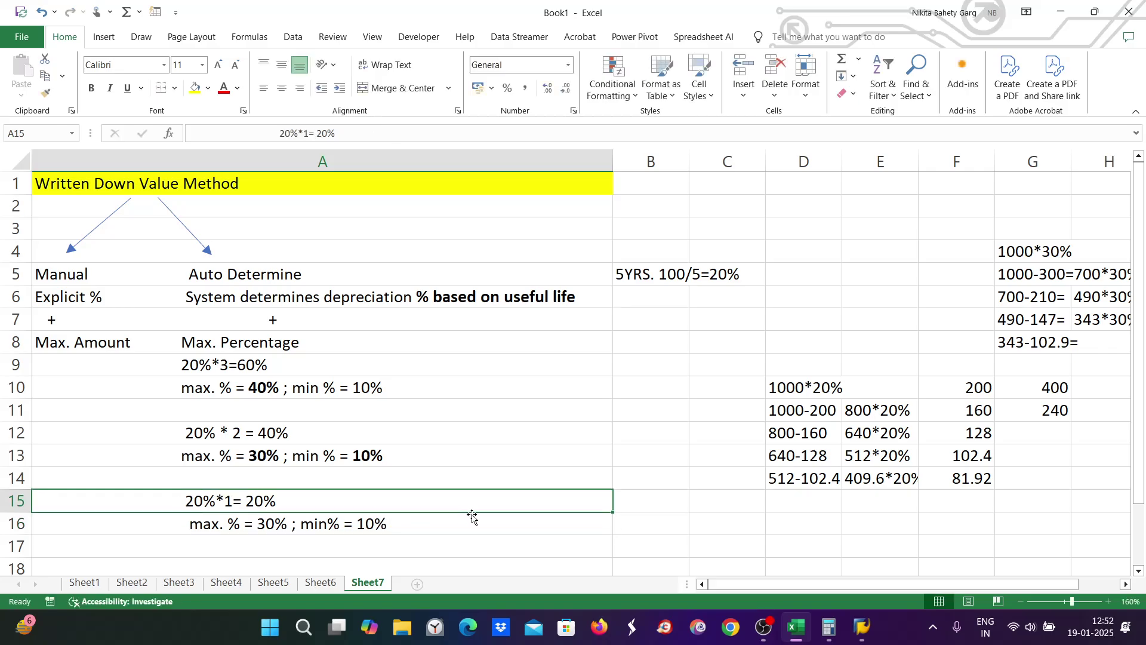
double_click(187, 501)
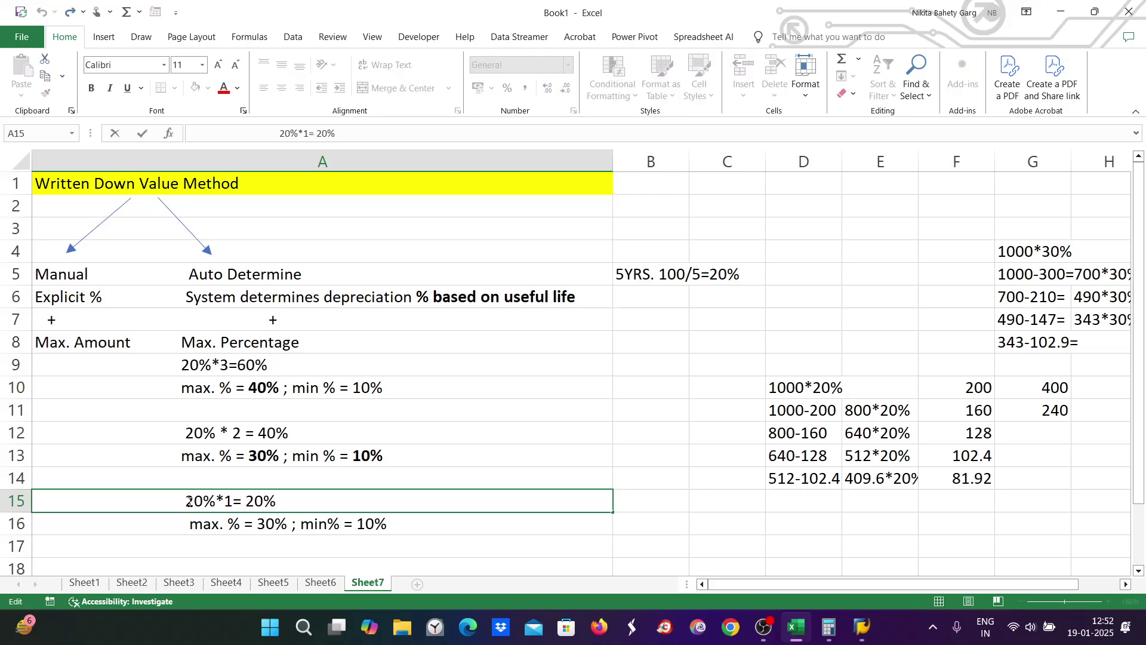
key("BackSpace")
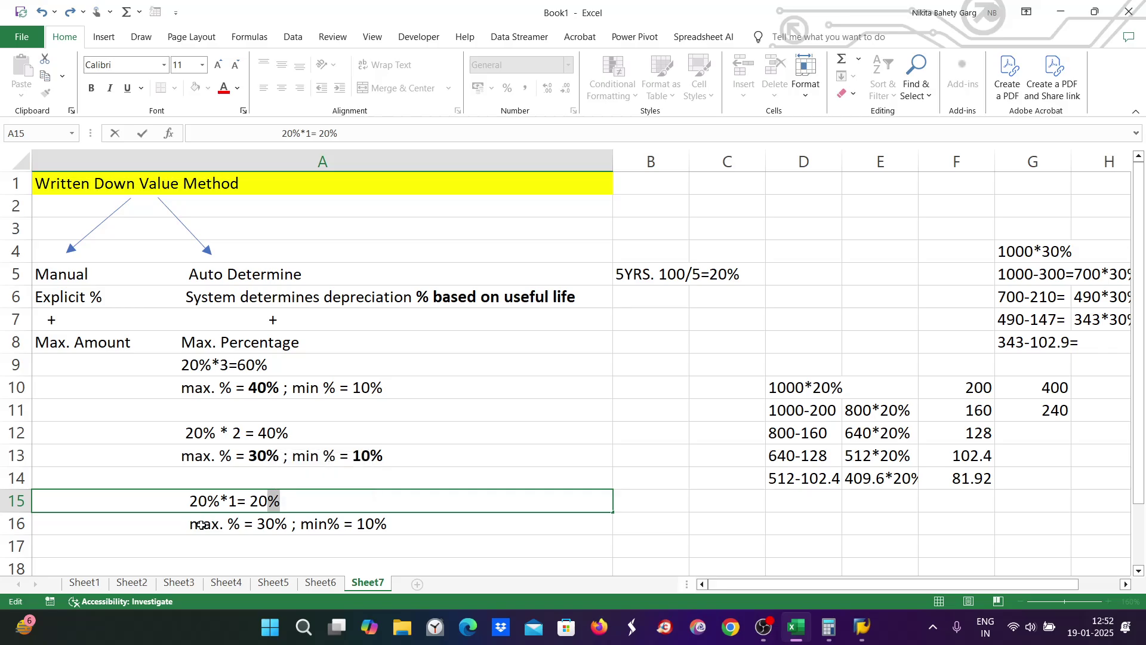
left_click(201, 525)
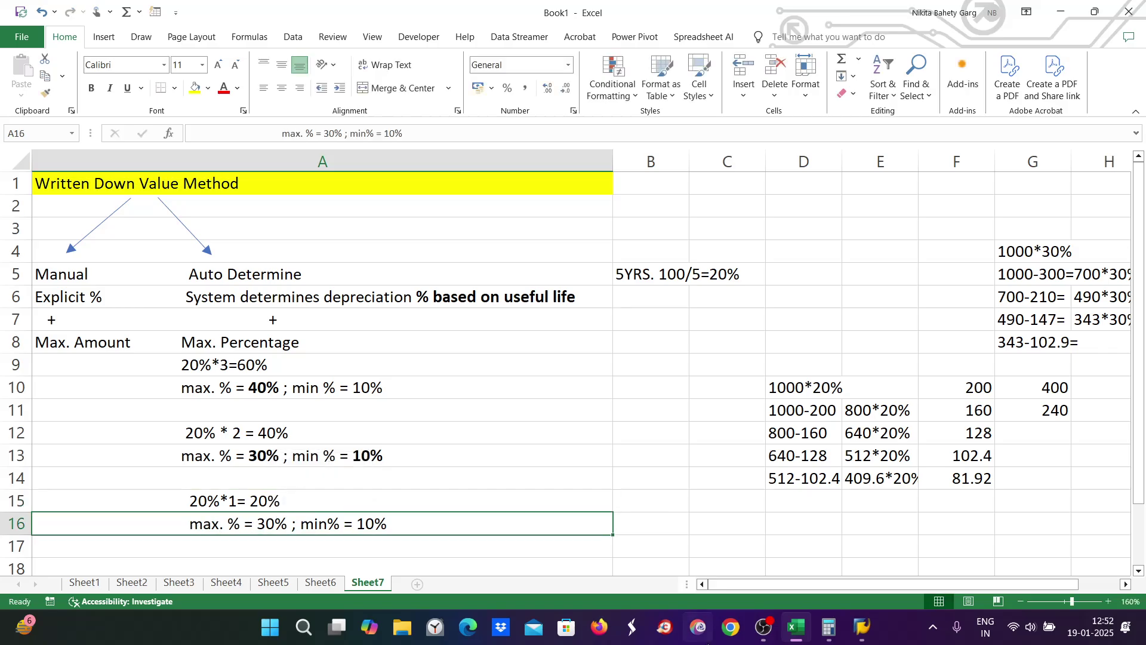
Step: Change ZE9's declining factor from 2,00 to 1 and save the method
left_click(803, 635)
mouse_move(862, 631)
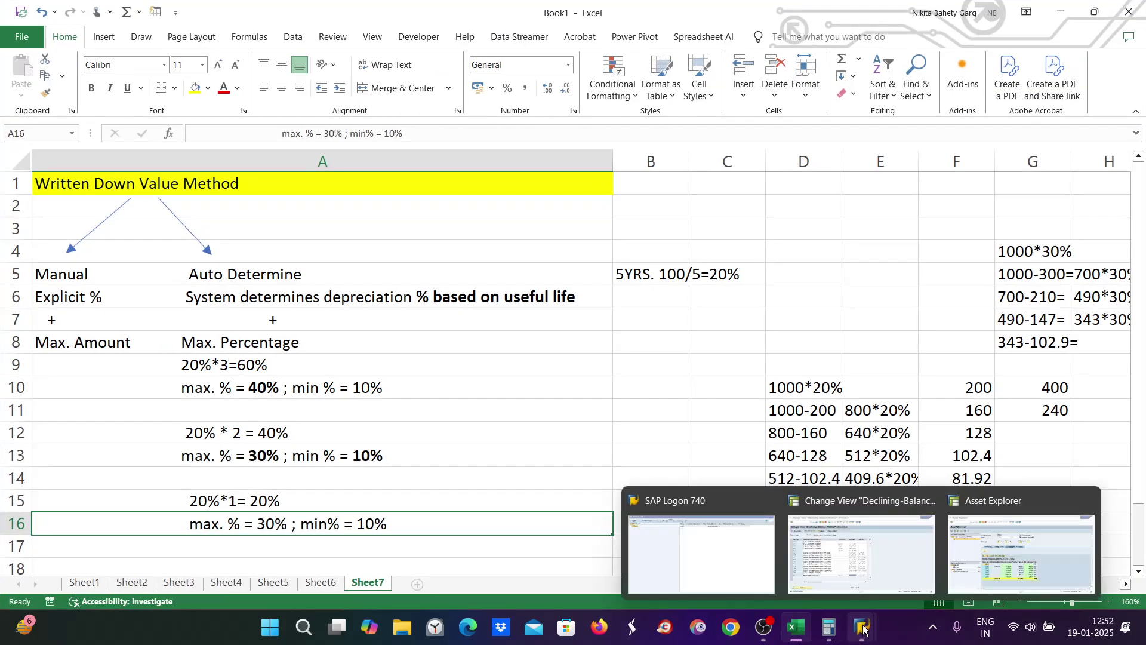
left_click(861, 554)
left_click_drag(466, 465, 379, 464)
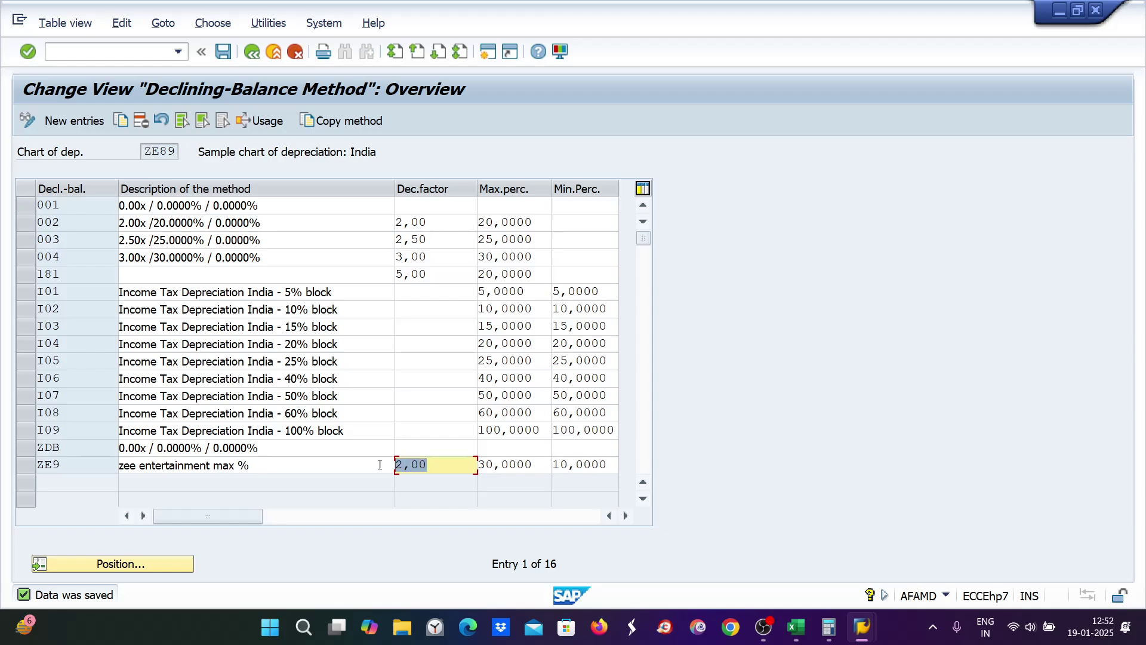
type("1")
key("Return")
key("ctrl+s")
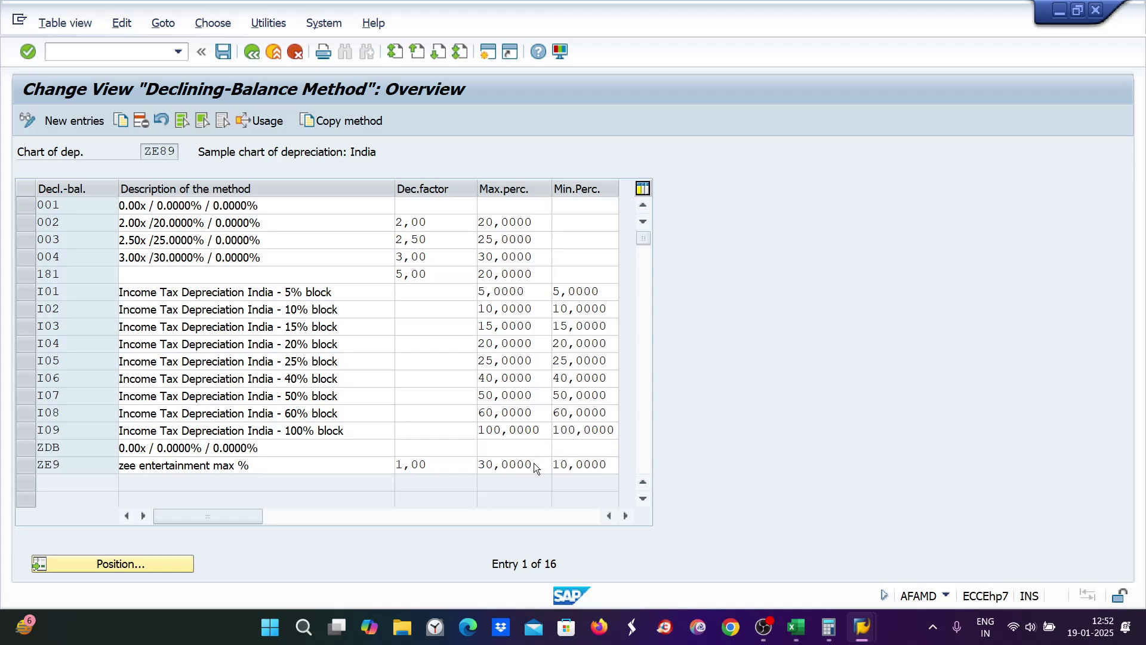
Step: Switch back to asset 1000's Asset Explorer and begin entering a transaction code
mouse_move(861, 627)
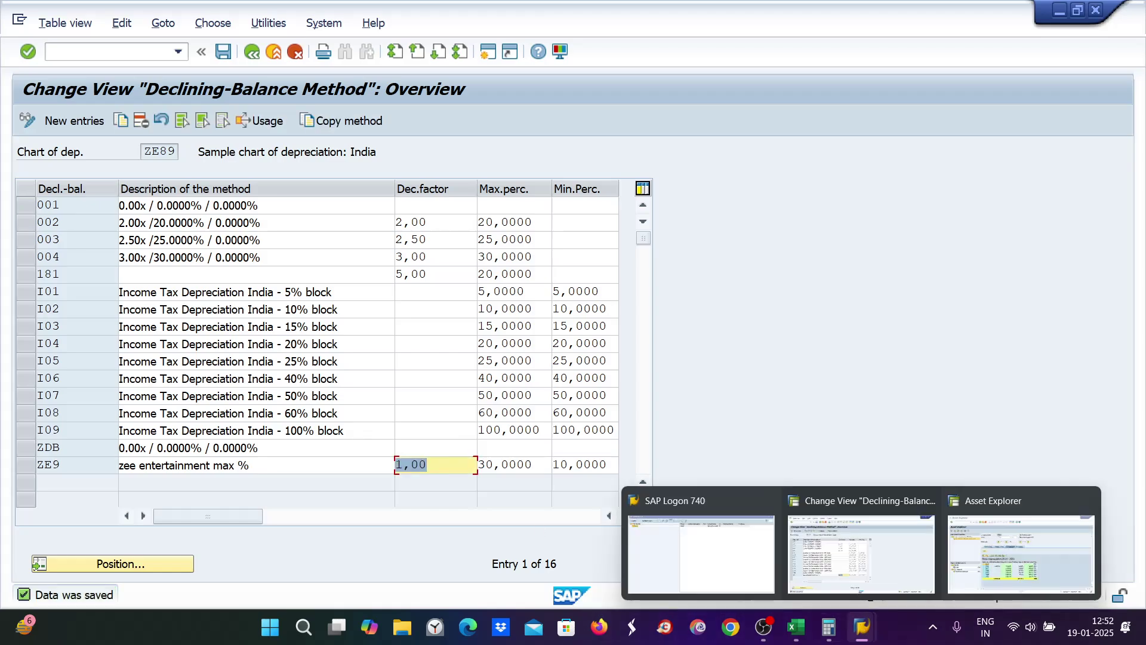
left_click(1036, 549)
left_click(60, 52)
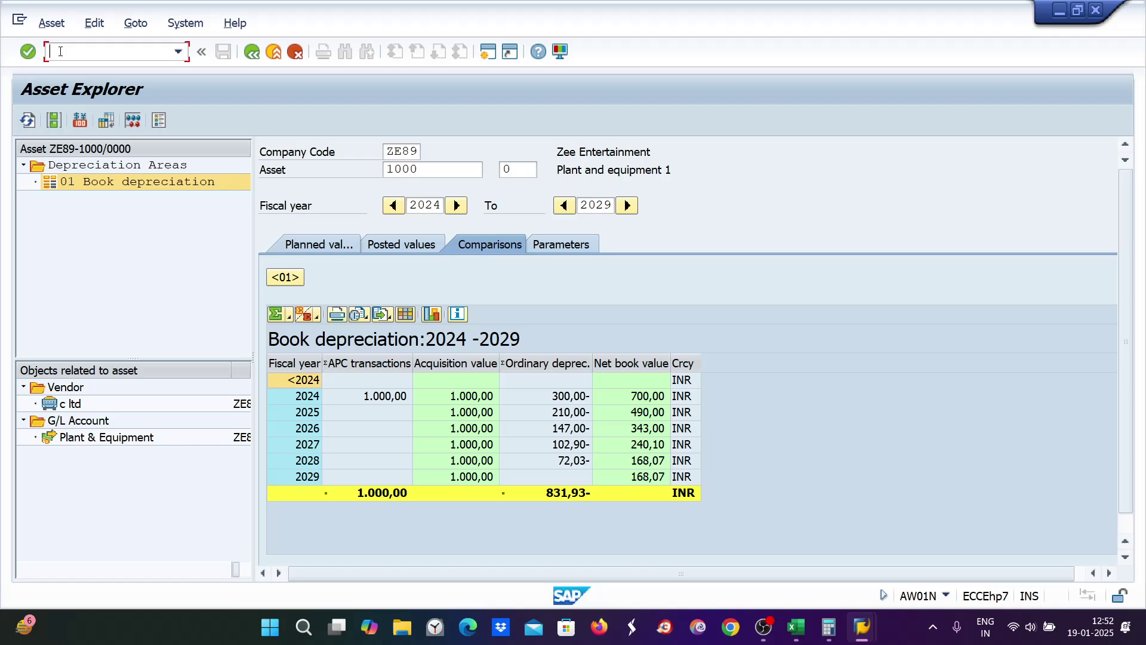
type("a")
type("/na")
Step: Open Change Asset and save asset 1000 with depreciation key 0000
key("Return")
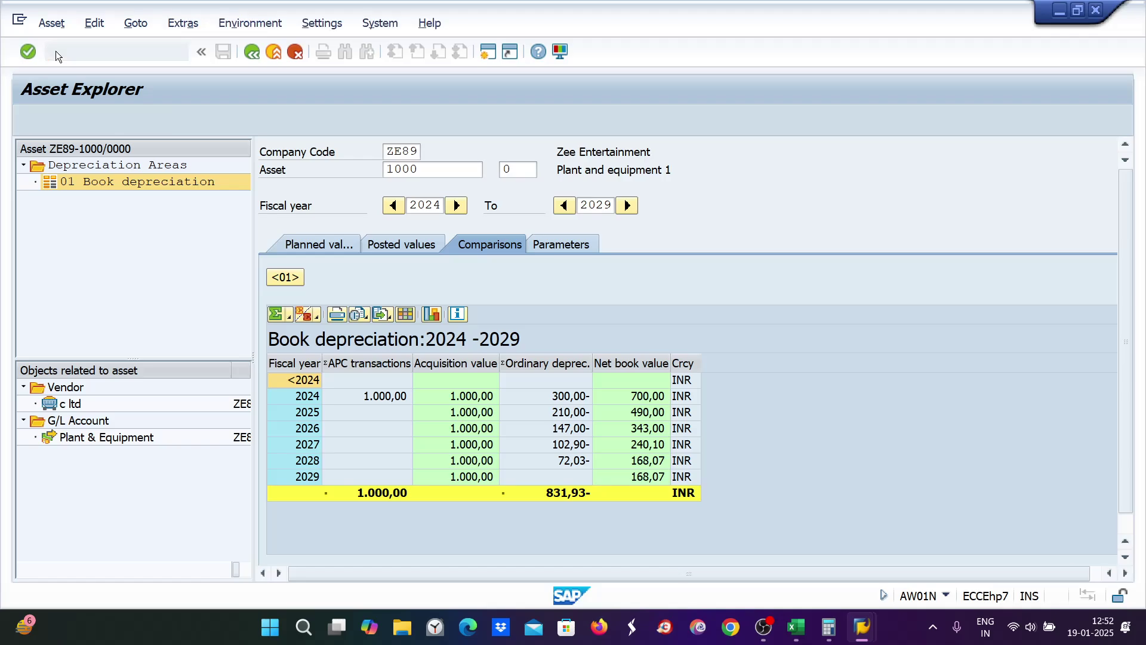
left_click(136, 120)
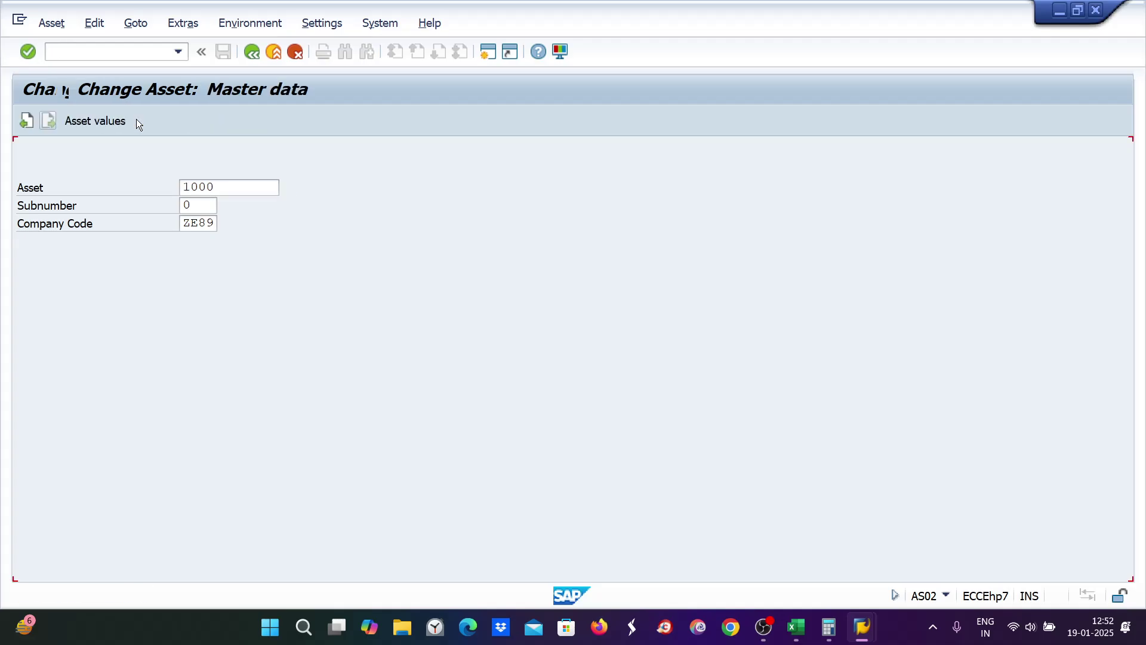
type("0000")
key("ctrl+s")
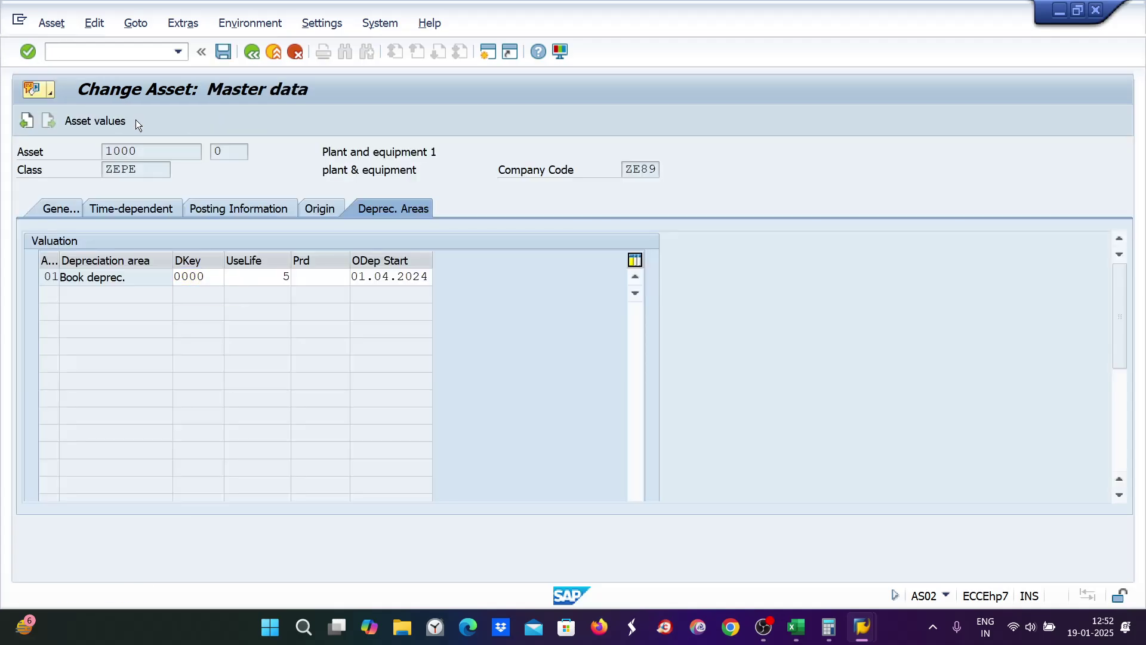
key("Return")
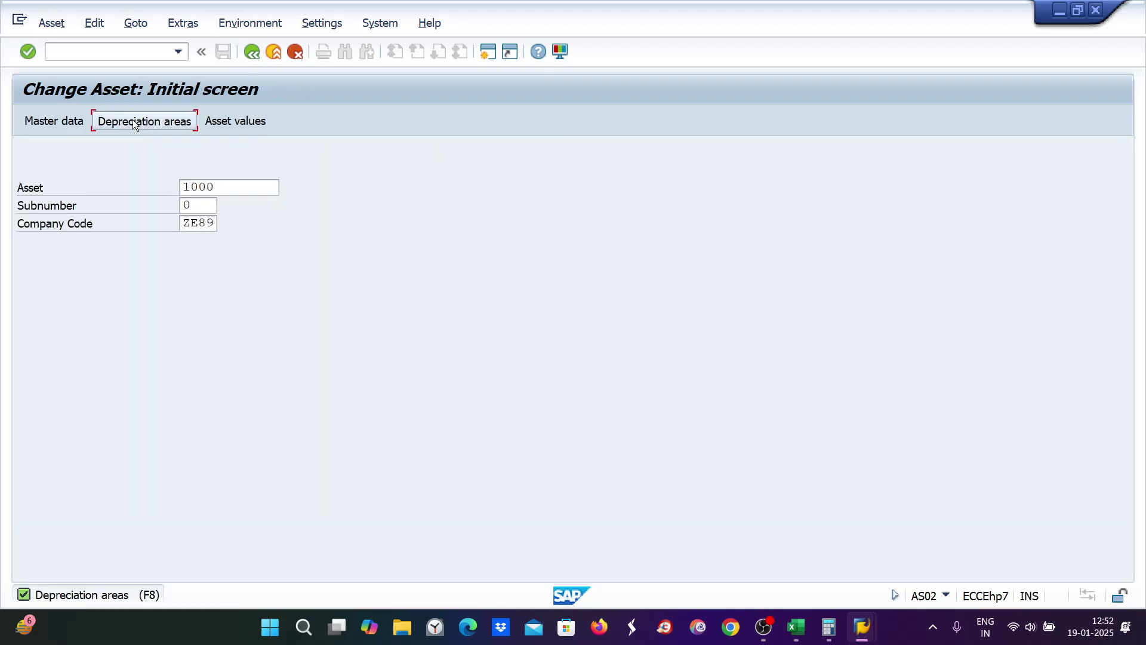
Step: Restore key ZE89, save, and view the 2024–2029 comparison showing 200,00 depreciation
left_click(137, 121)
type("ze89")
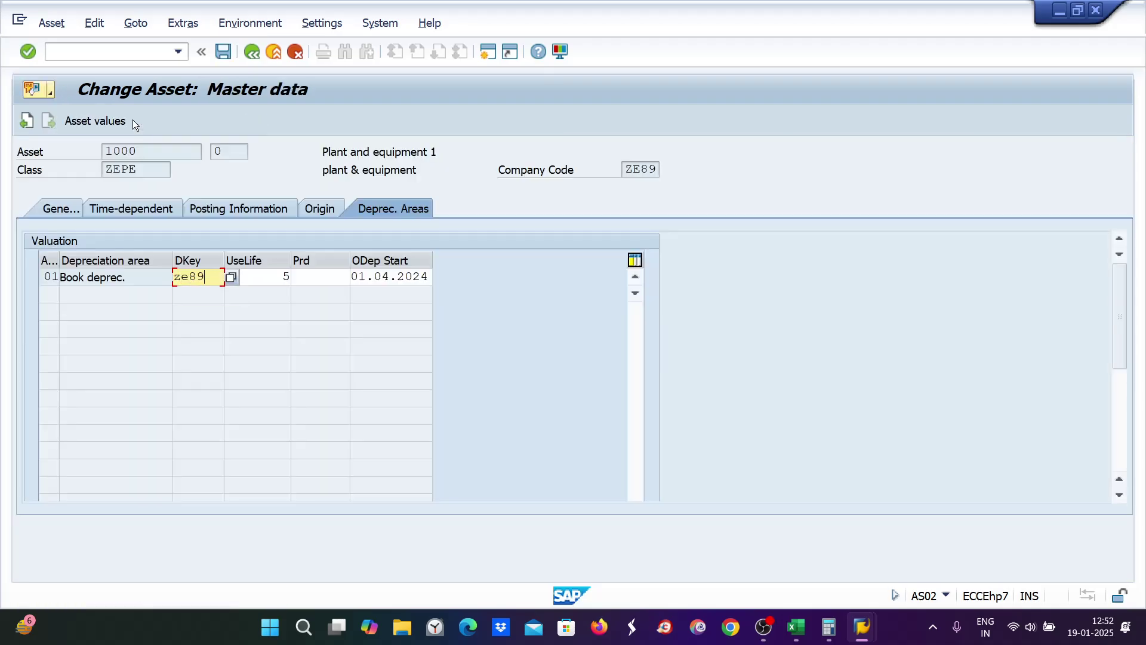
key("Return")
key("ctrl+s")
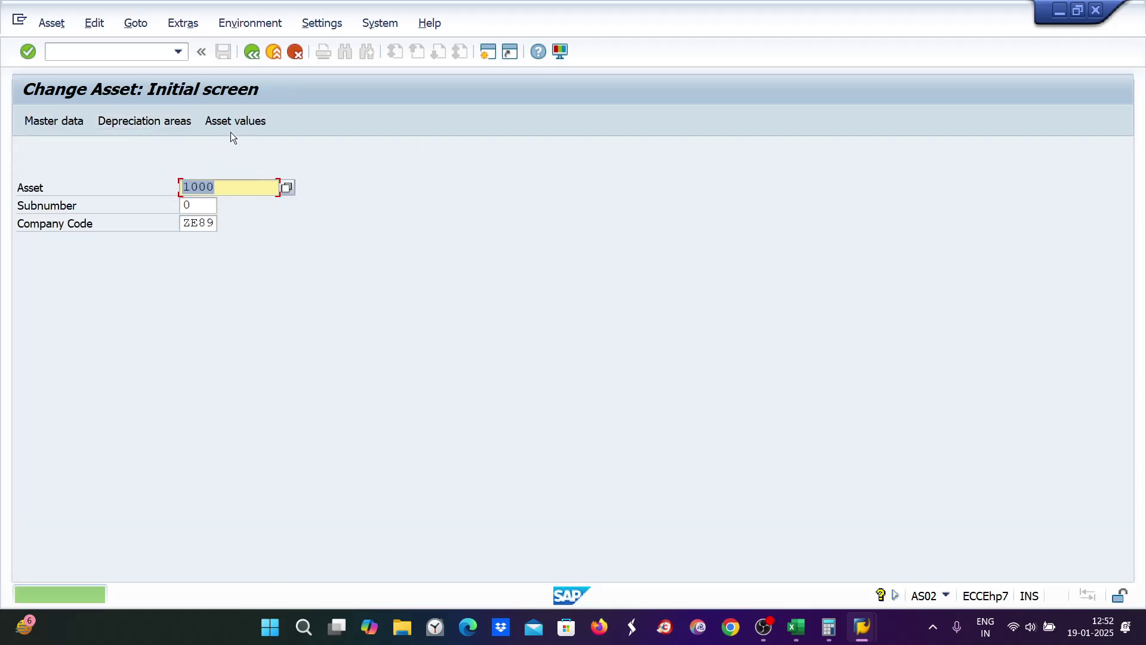
left_click(231, 124)
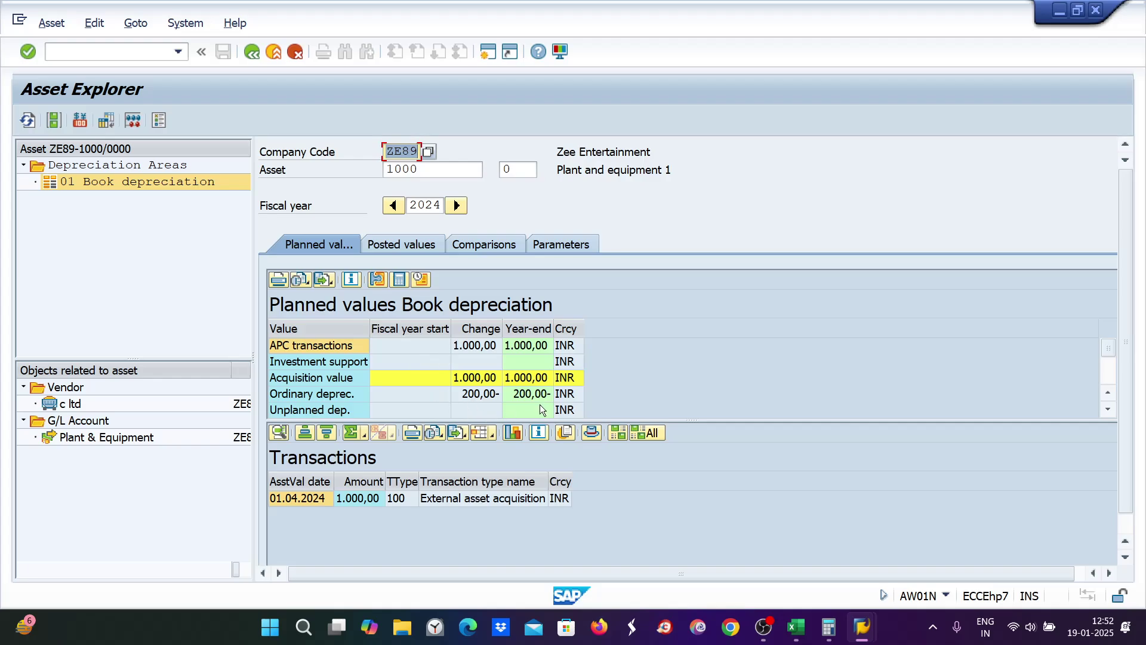
left_click(487, 245)
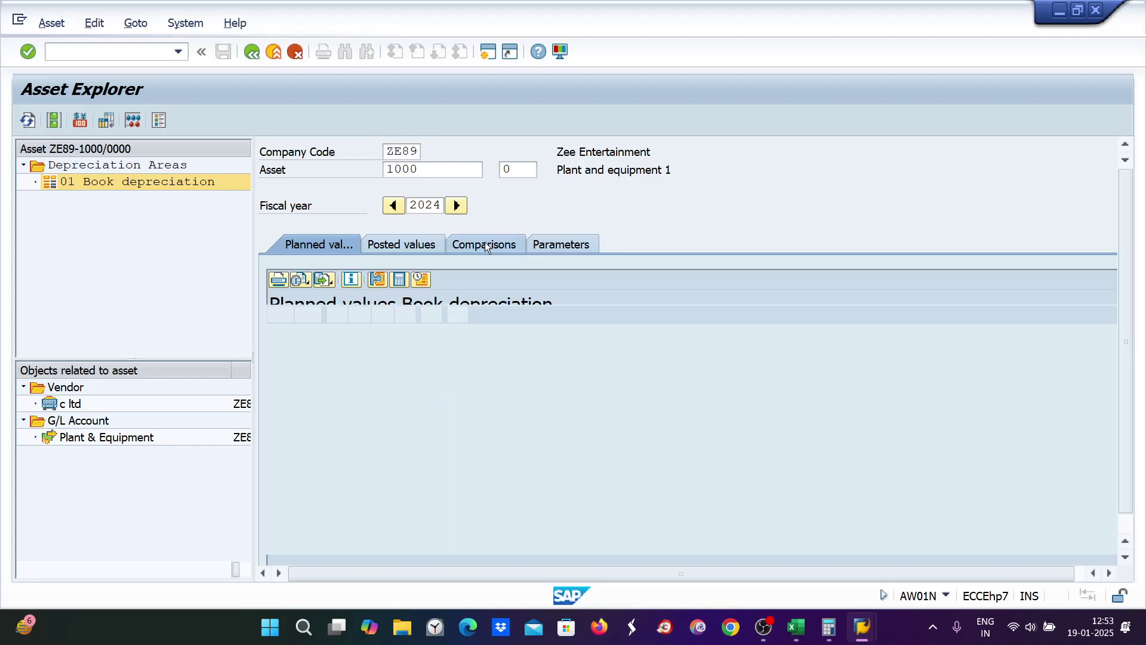
Step: Review the 20% and 30%/10% rate notes in Excel cells A15 and A16
left_click(797, 636)
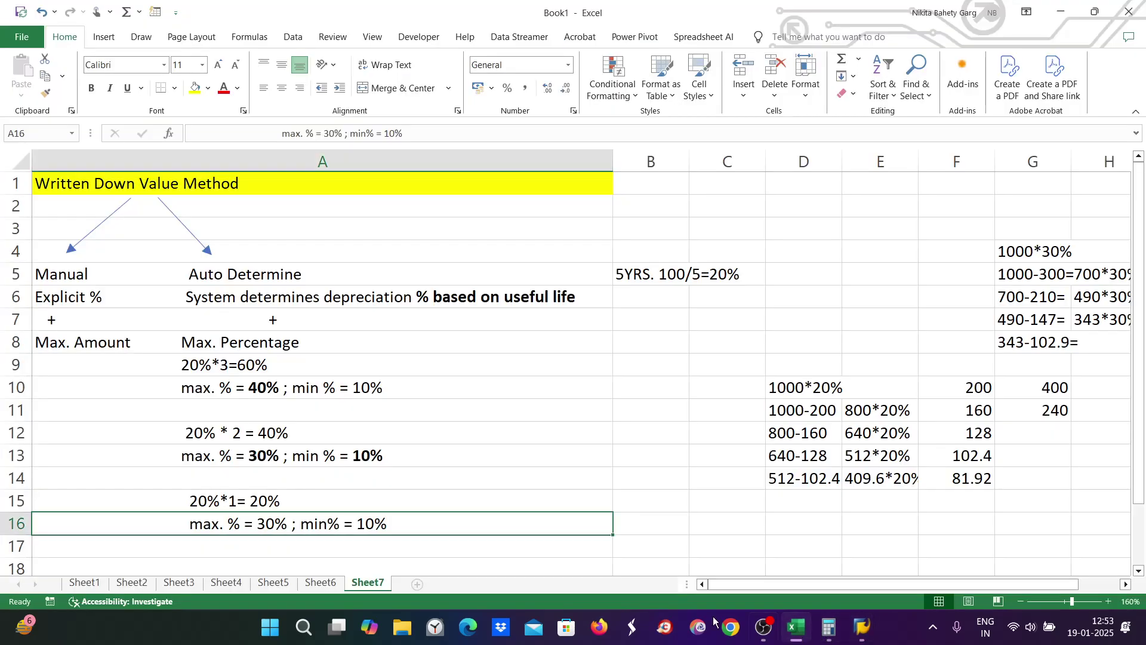
left_click(191, 496)
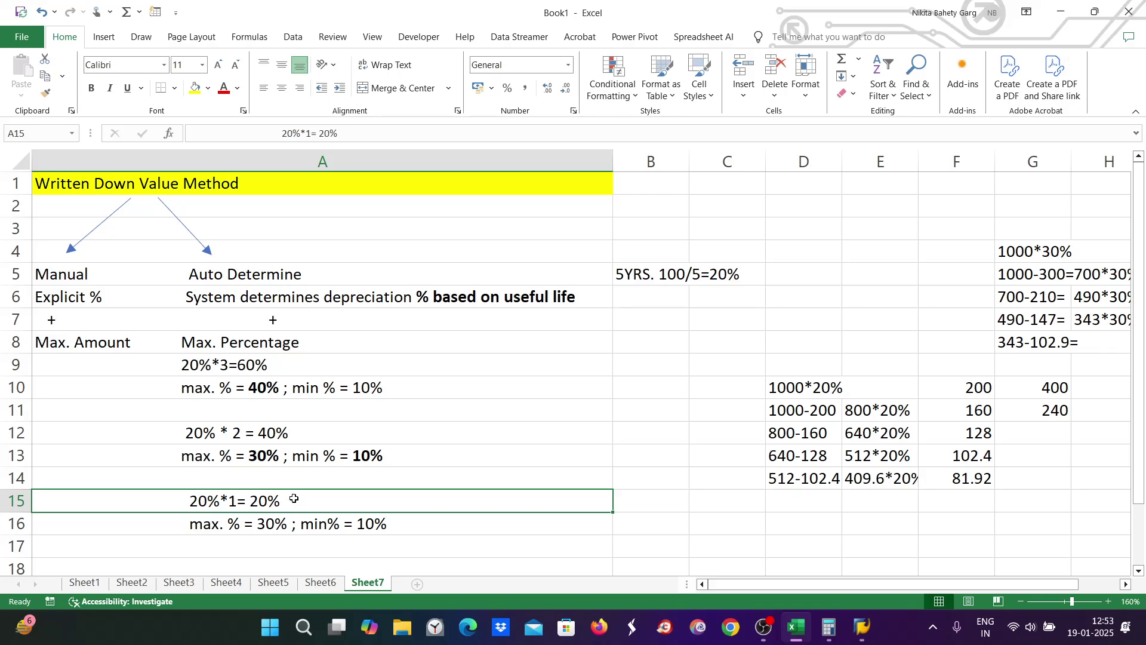
left_click(742, 276)
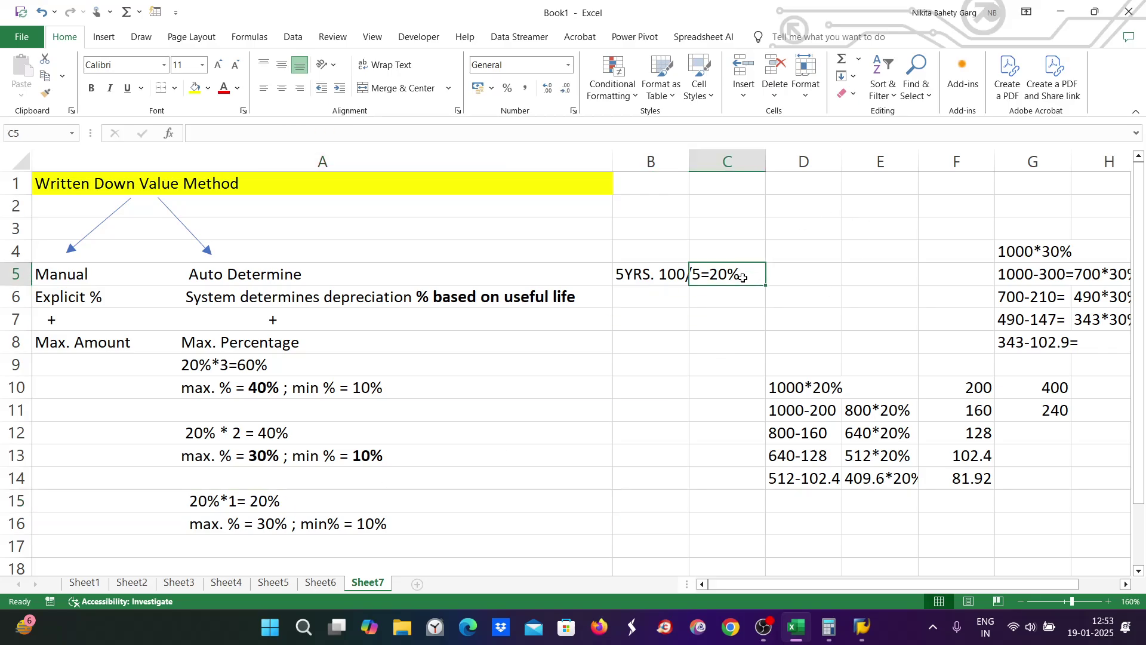
left_click(210, 501)
double_click(263, 502)
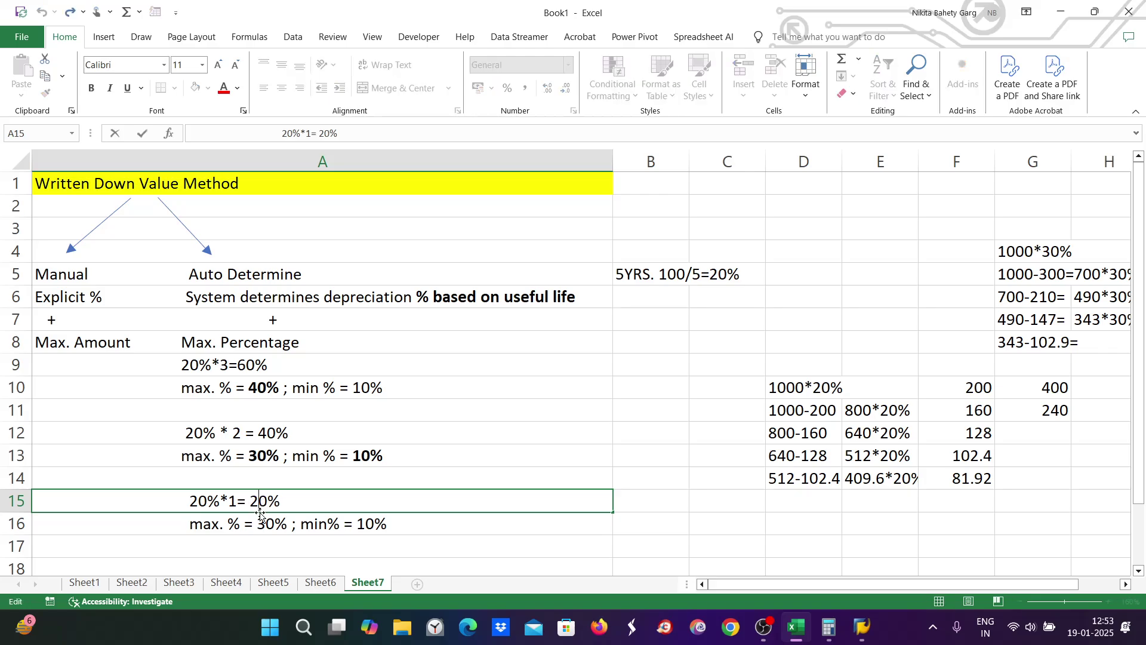
double_click(255, 502)
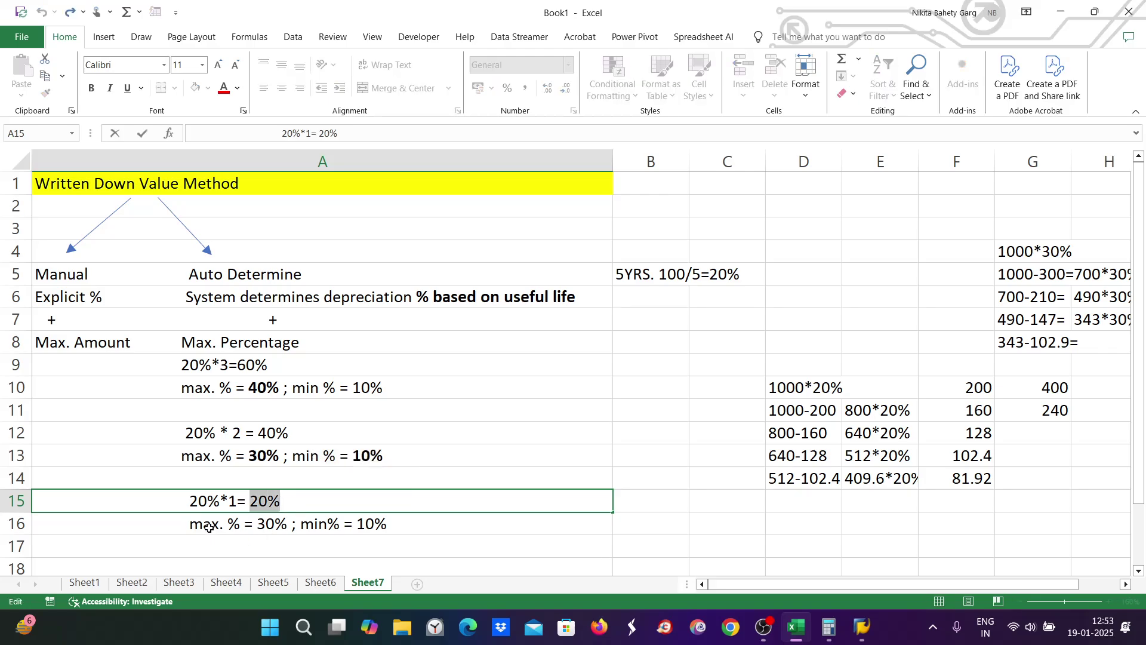
left_click(266, 532)
double_click(260, 524)
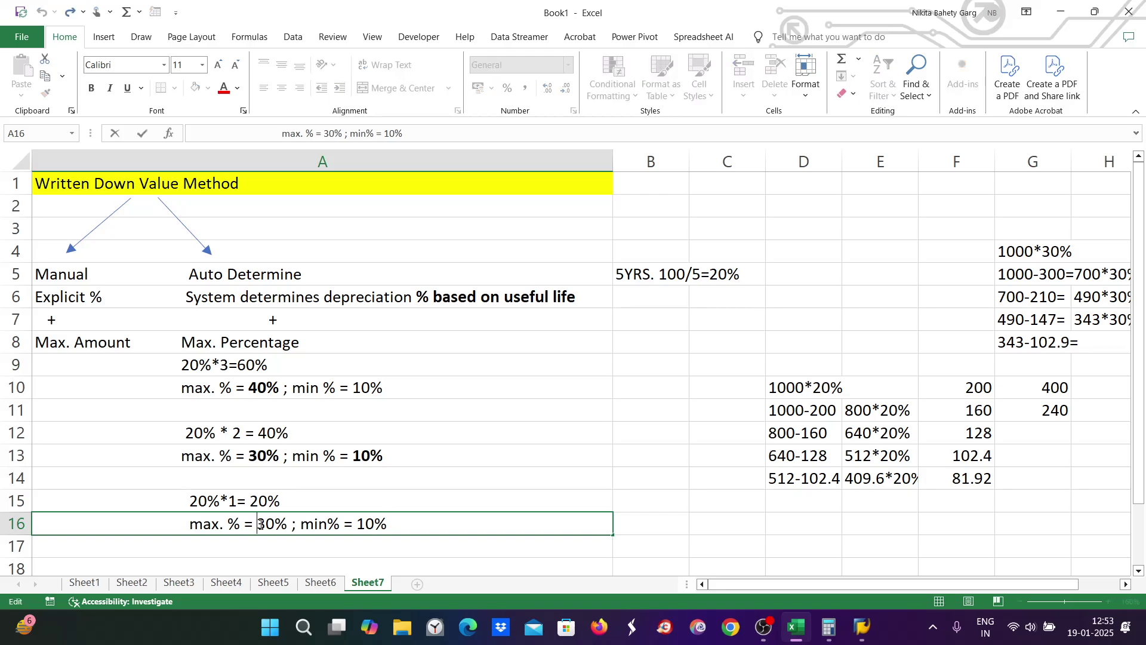
double_click(263, 525)
left_click(260, 509)
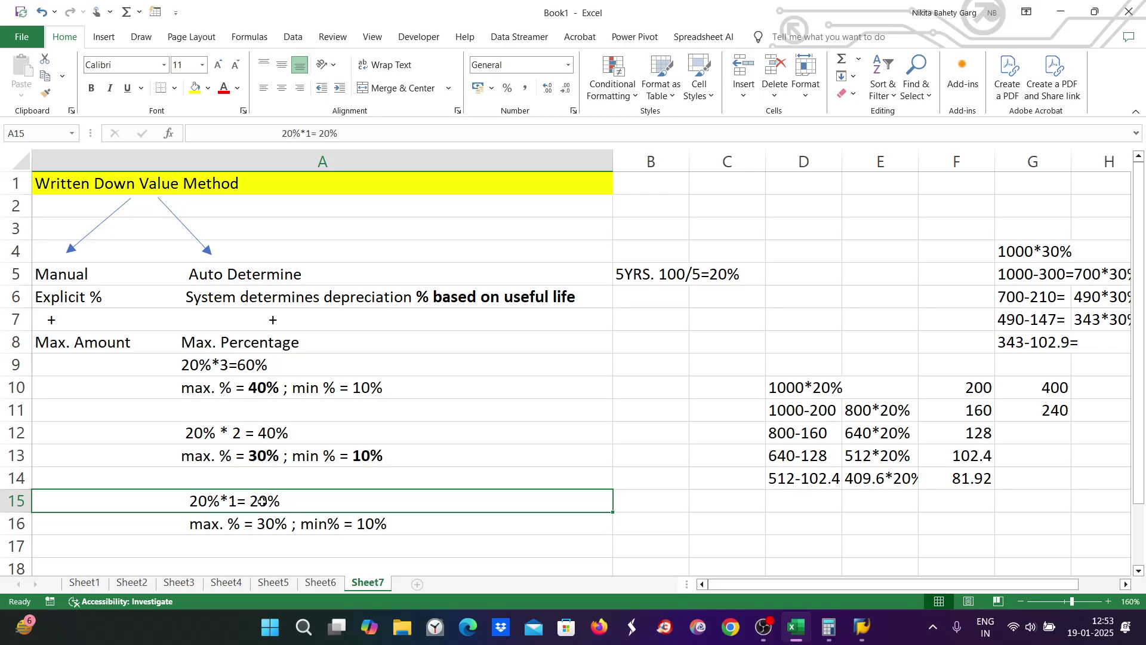
double_click(262, 501)
left_click_drag(249, 502, 302, 502)
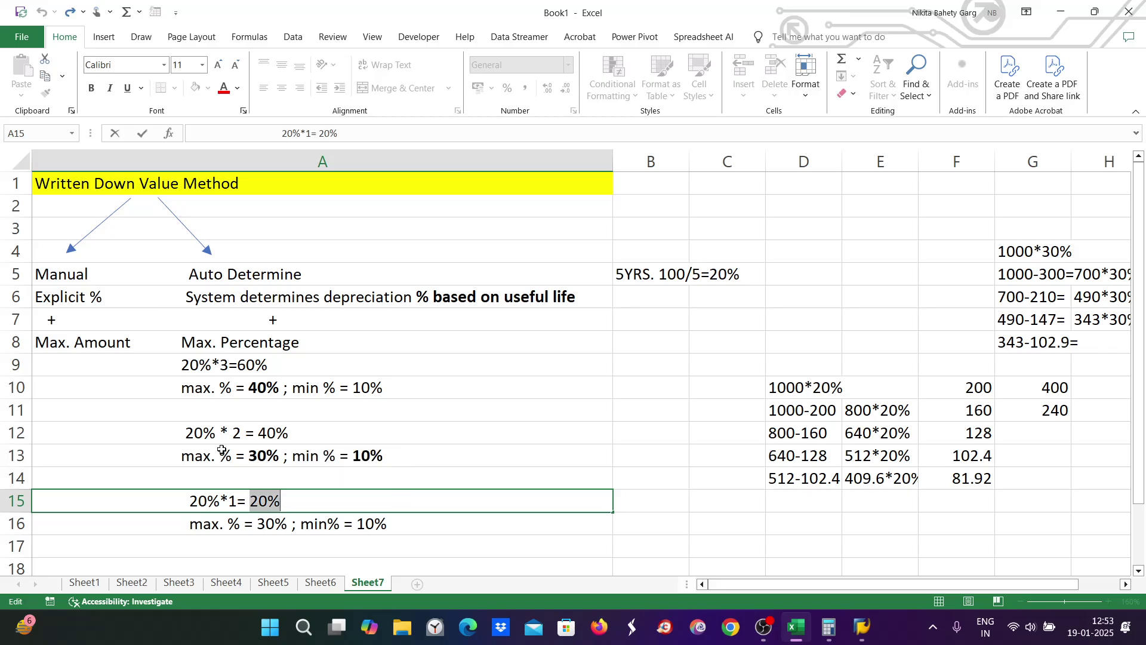
Step: Append 'dep.%' after 60% in A9 so it reads 20%*3=60% dep.%
left_click(274, 434)
left_click(215, 365)
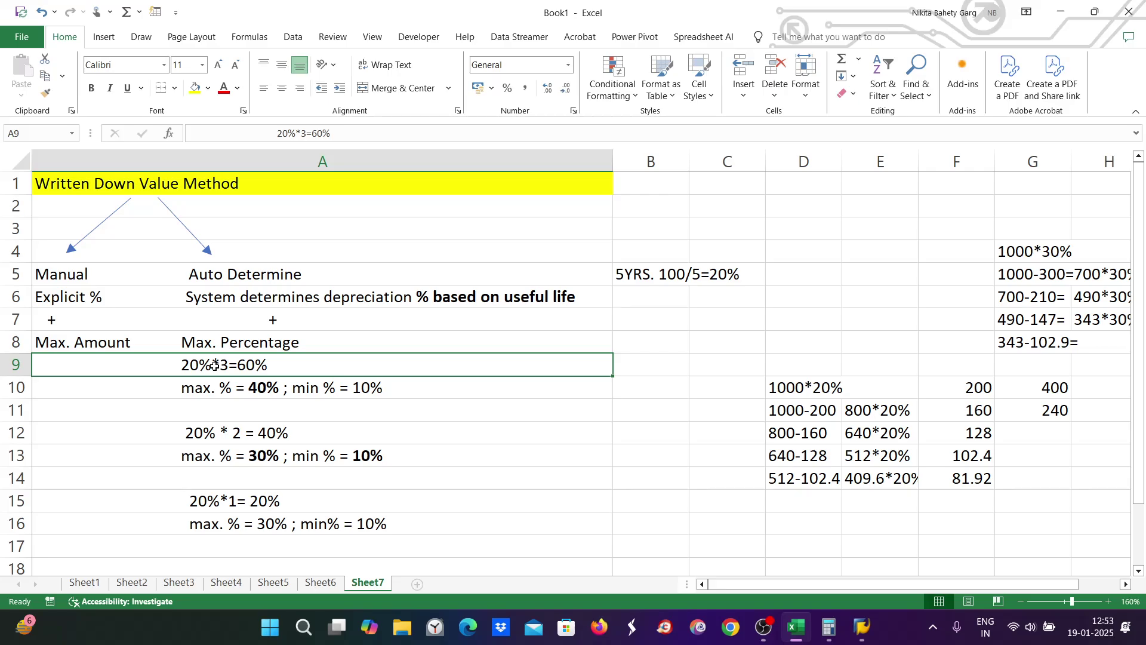
left_click(266, 434)
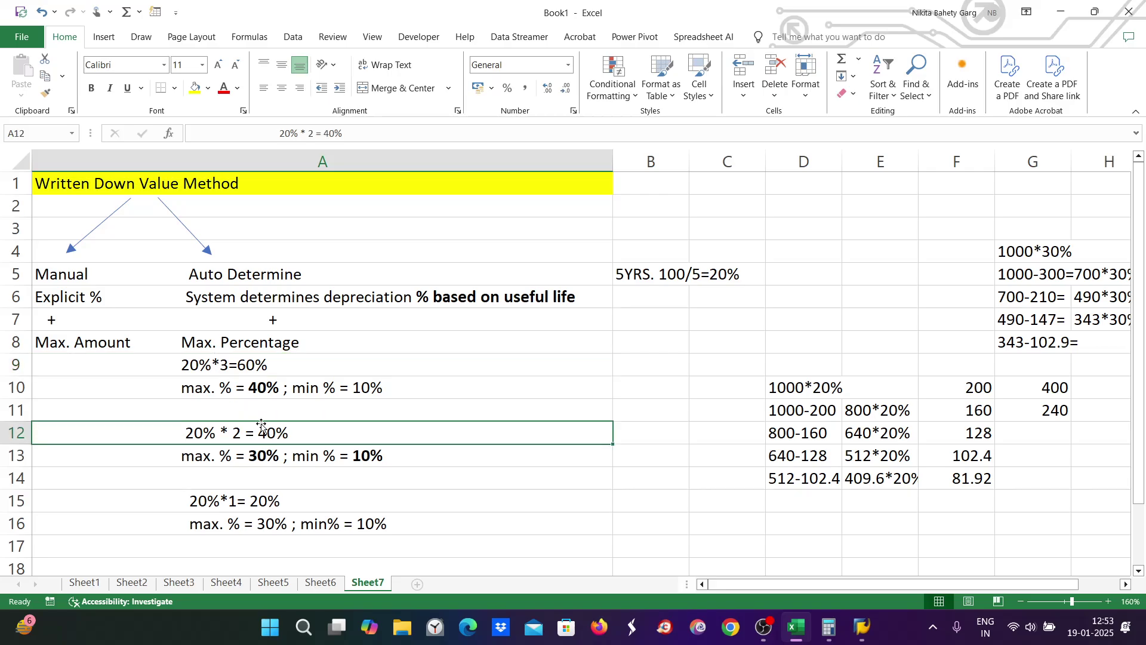
left_click(262, 419)
left_click(262, 435)
double_click(263, 437)
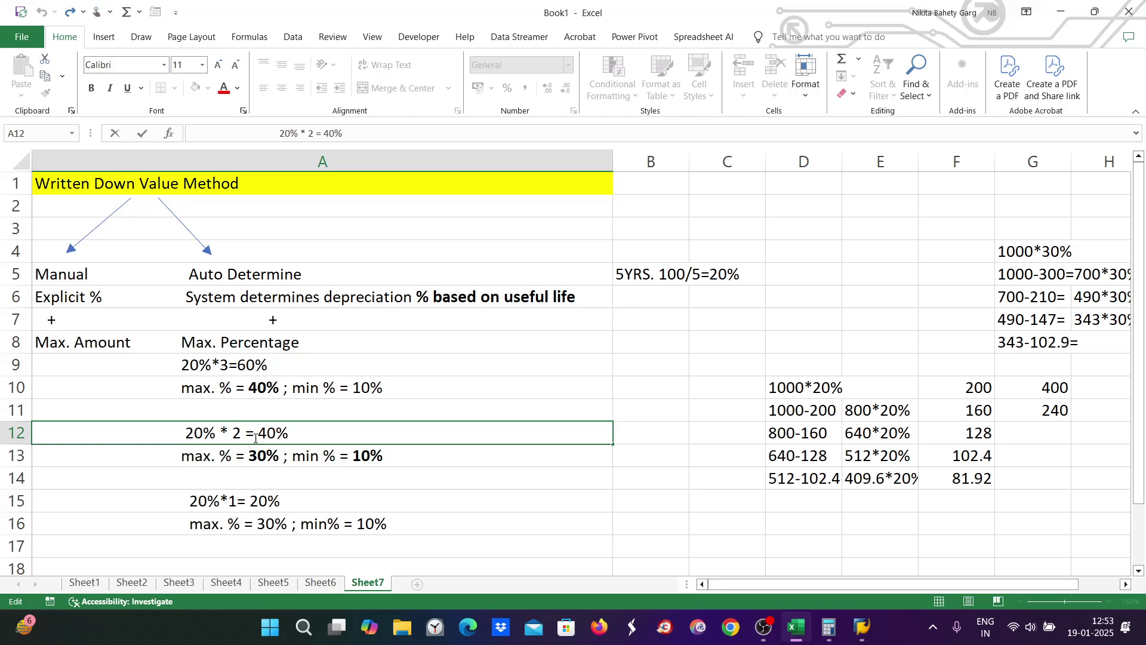
left_click_drag(258, 434, 286, 435)
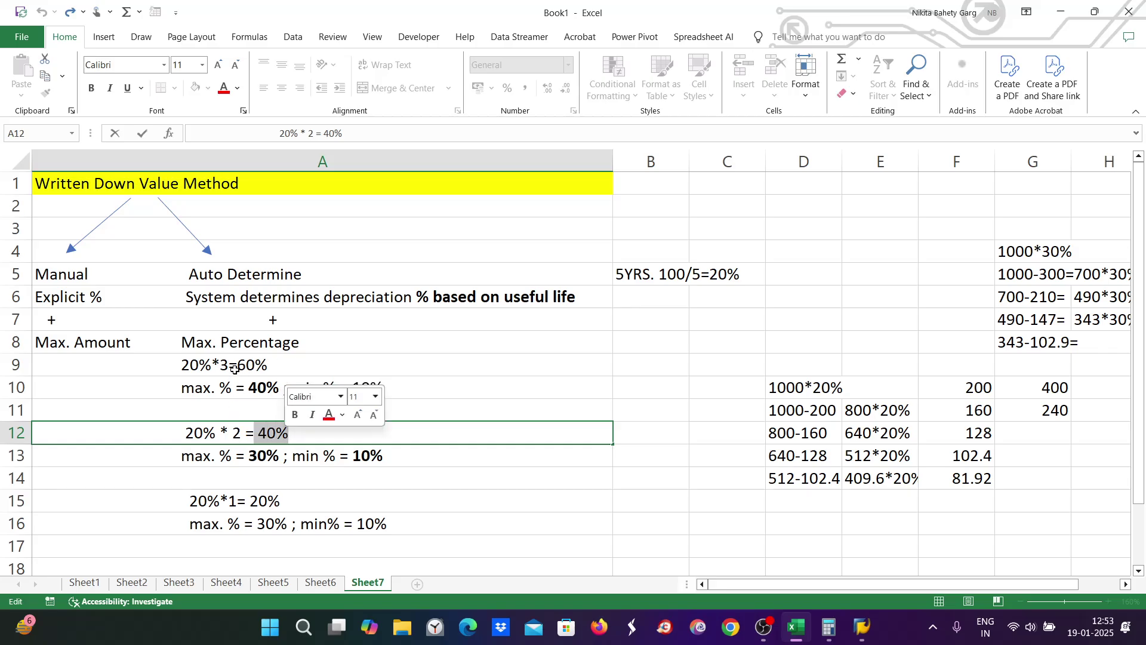
left_click(234, 368)
double_click(234, 366)
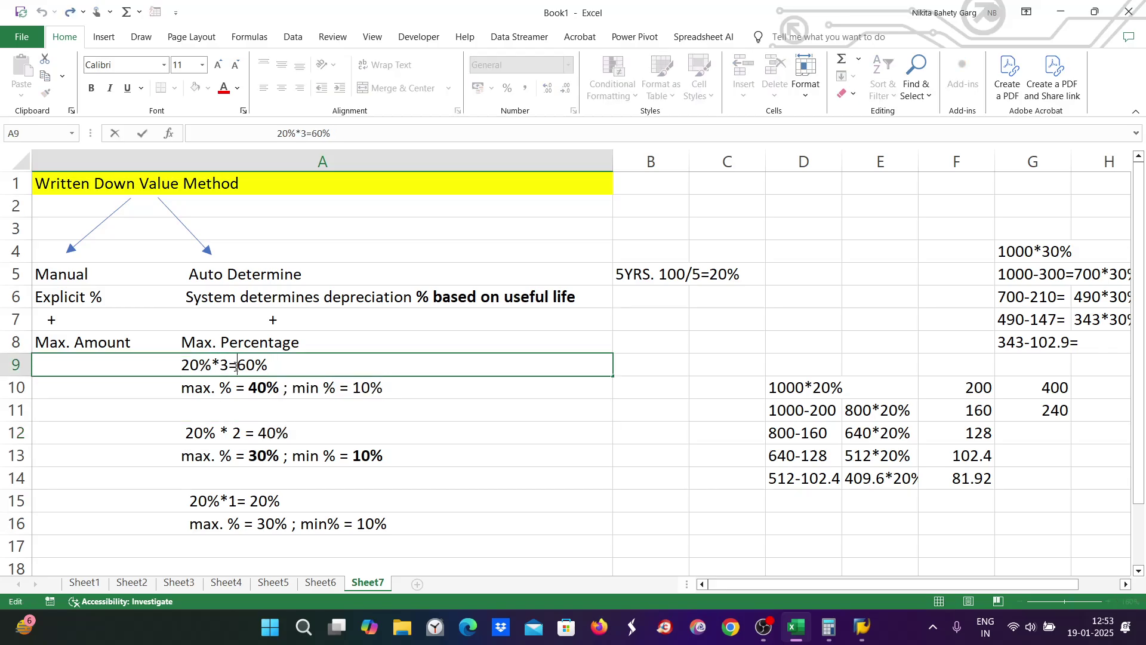
left_click_drag(237, 365, 273, 365)
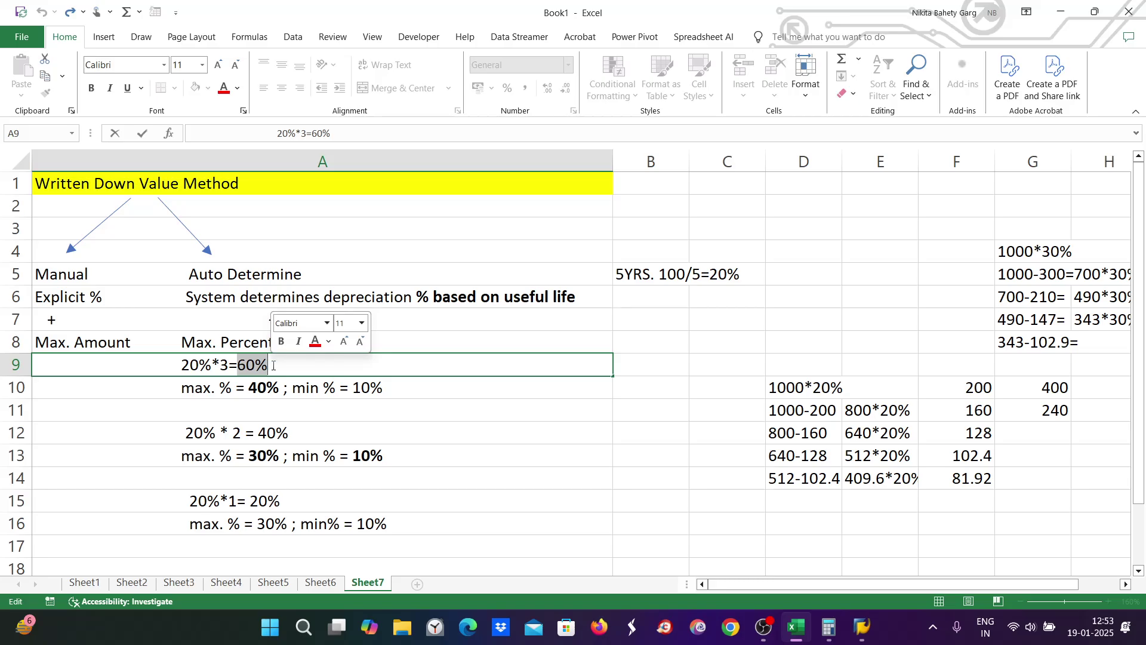
left_click(282, 365)
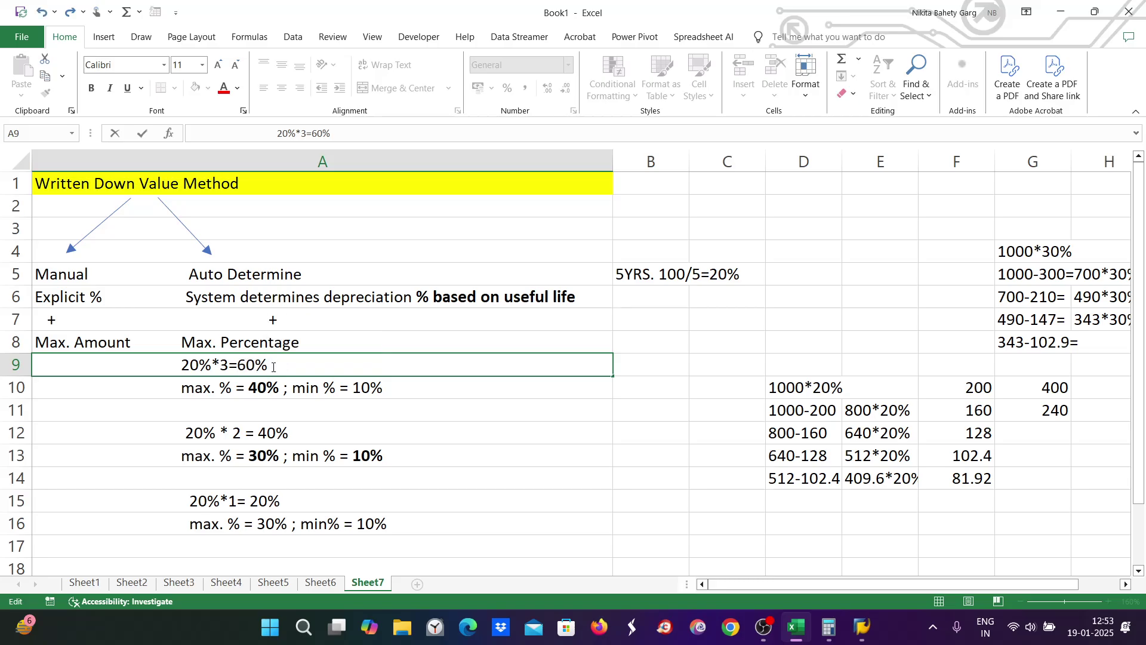
type("dep.%")
left_click(225, 388)
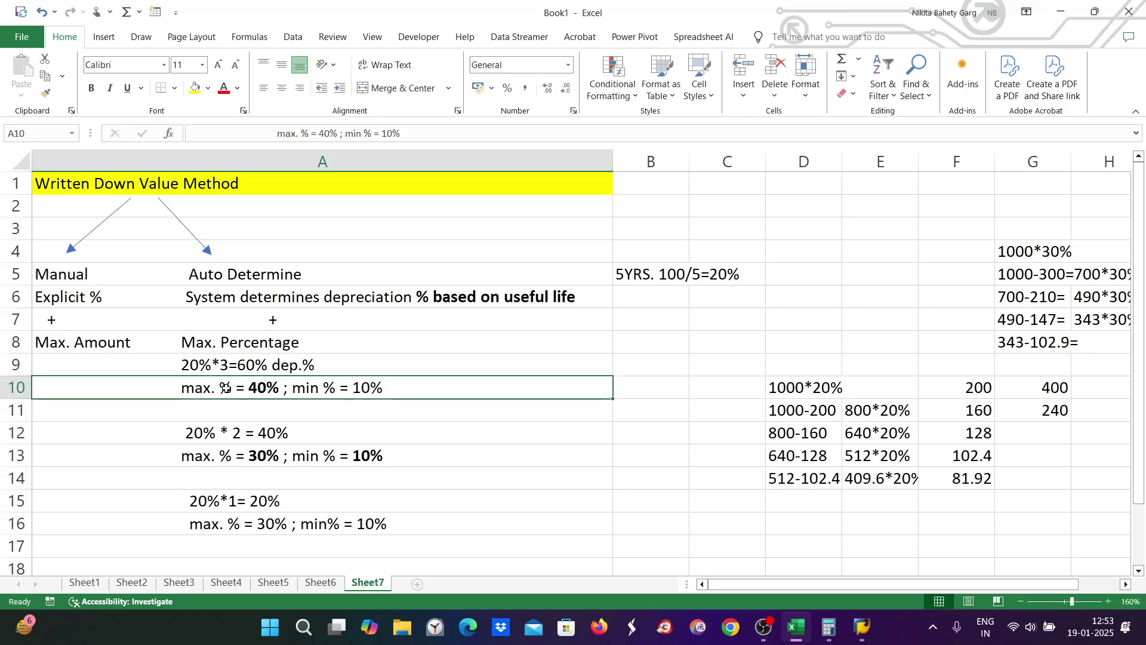
Step: Recheck the annotated A9 note and the A12–A16 percentage notes
left_click(254, 365)
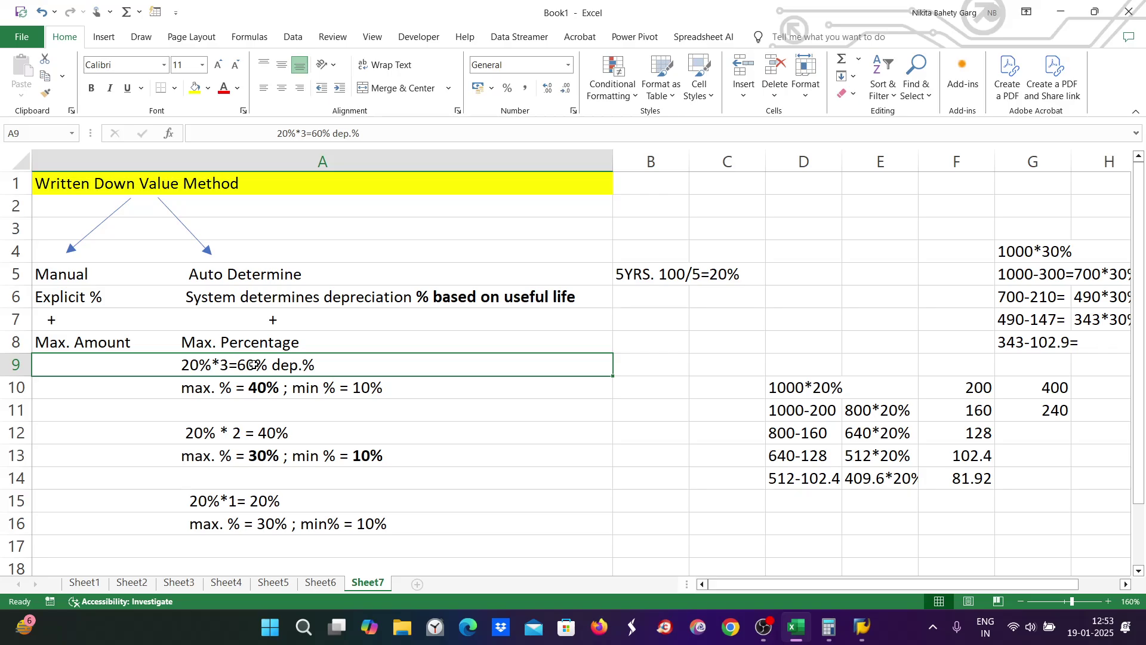
double_click(245, 364)
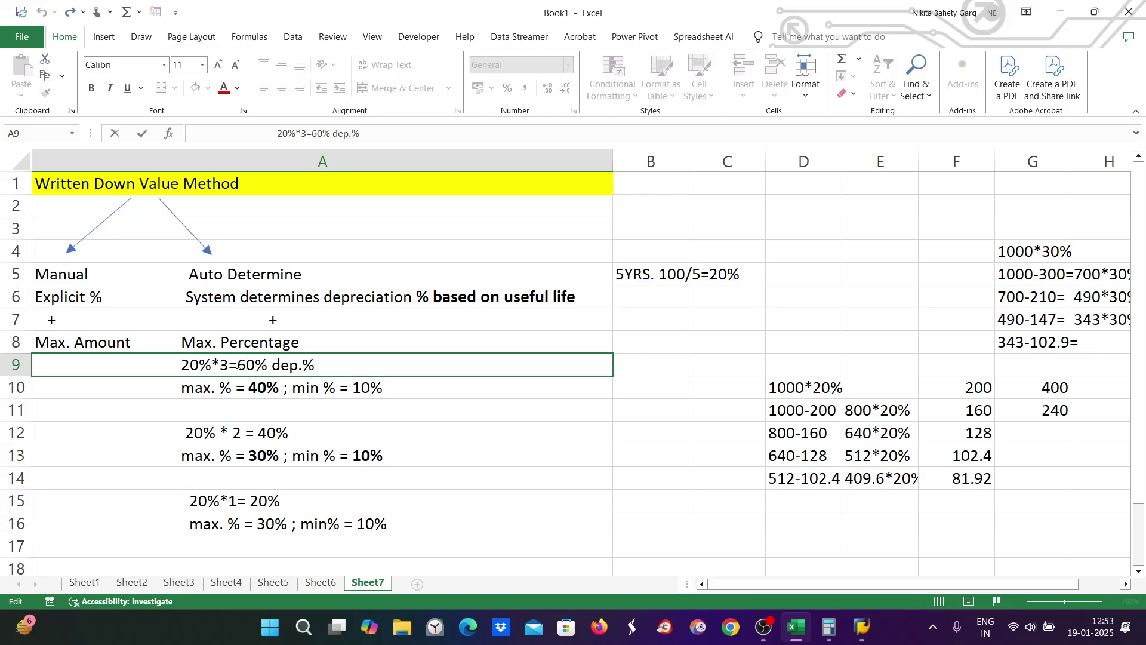
left_click_drag(237, 365, 268, 365)
left_click(254, 397)
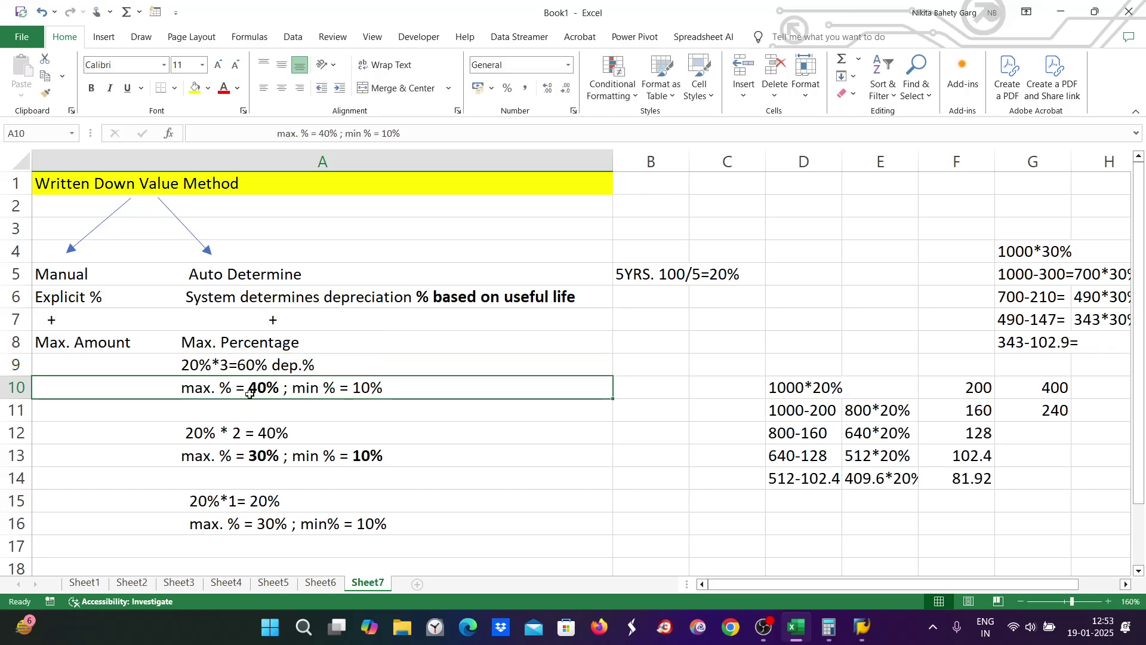
left_click(260, 441)
left_click(265, 461)
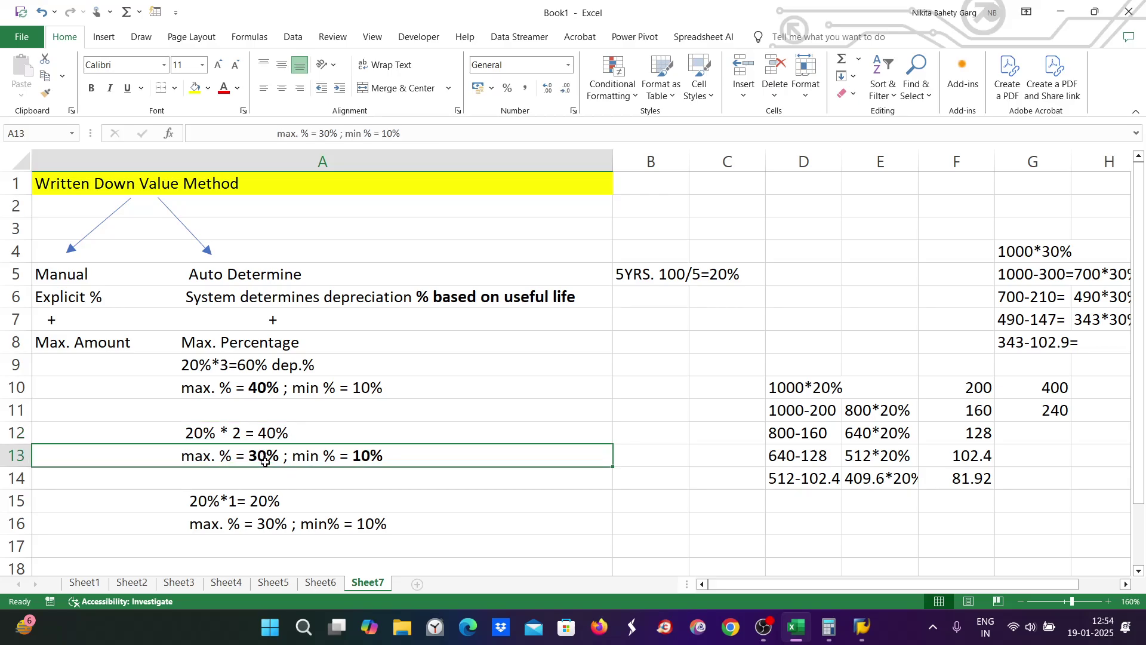
left_click(256, 525)
left_click(263, 501)
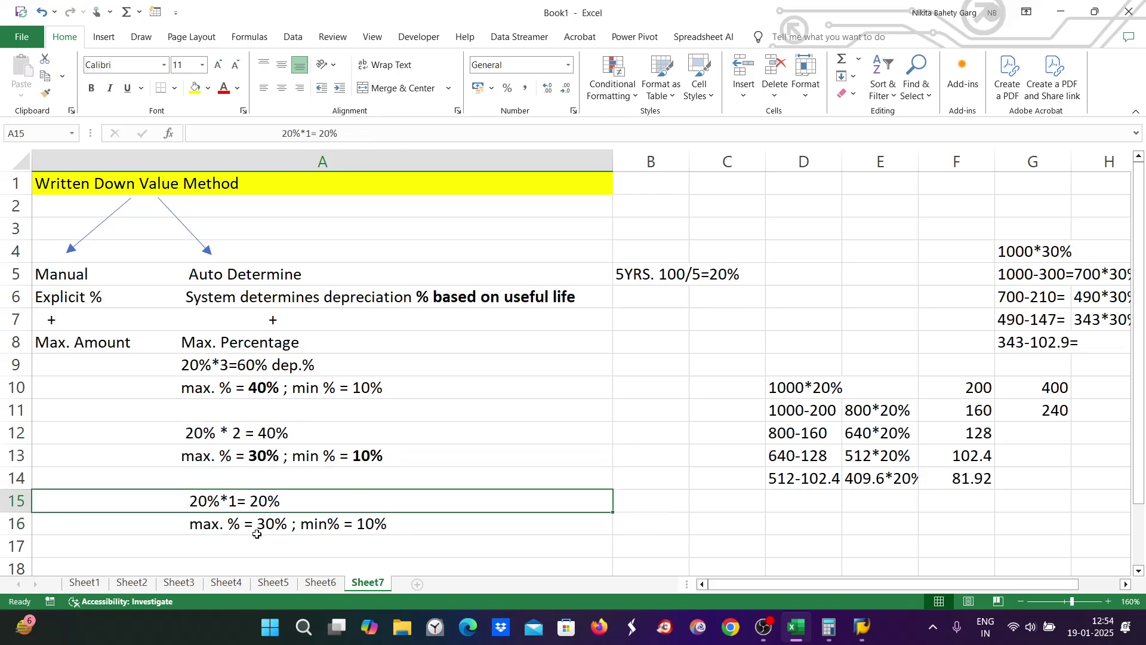
left_click(258, 527)
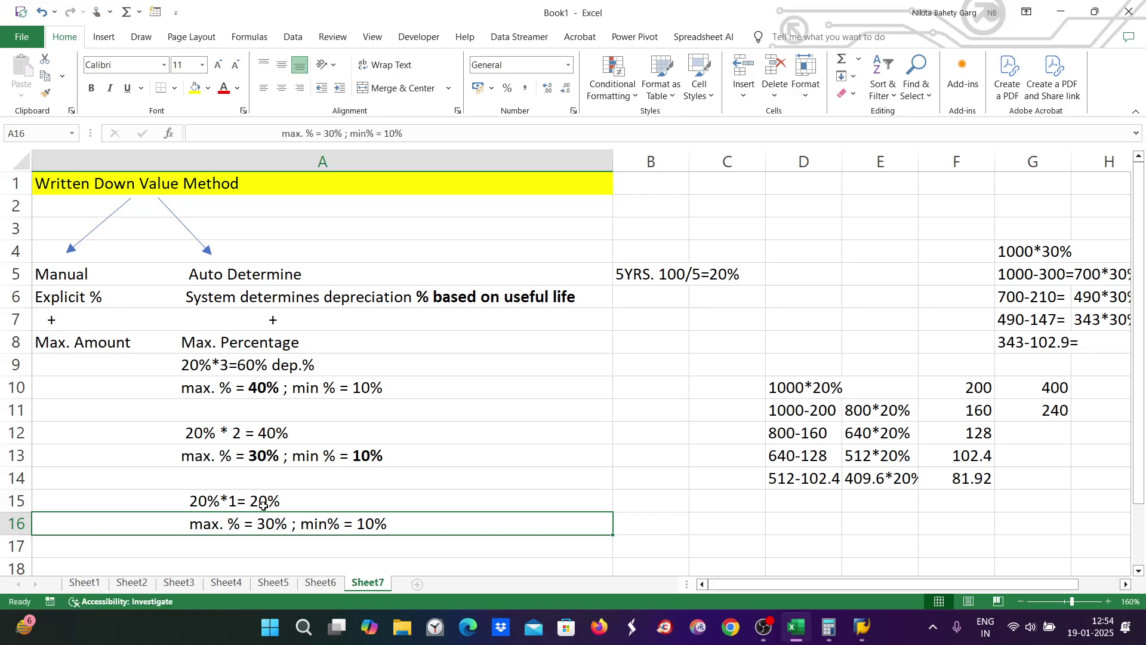
left_click(264, 503)
double_click(268, 501)
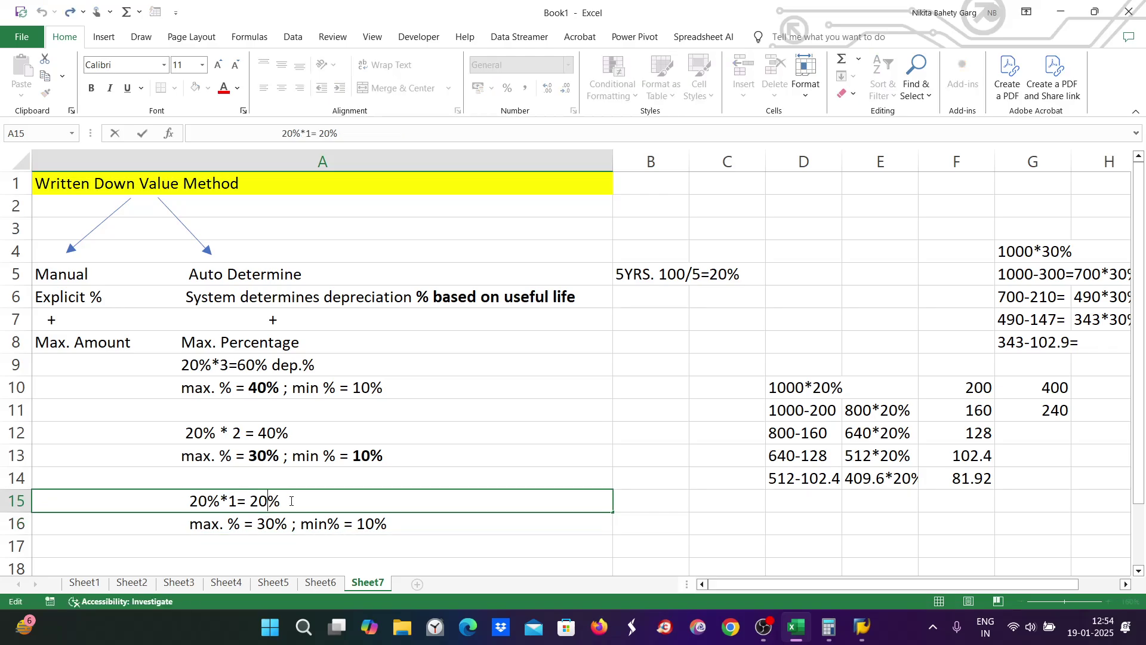
mouse_move(862, 627)
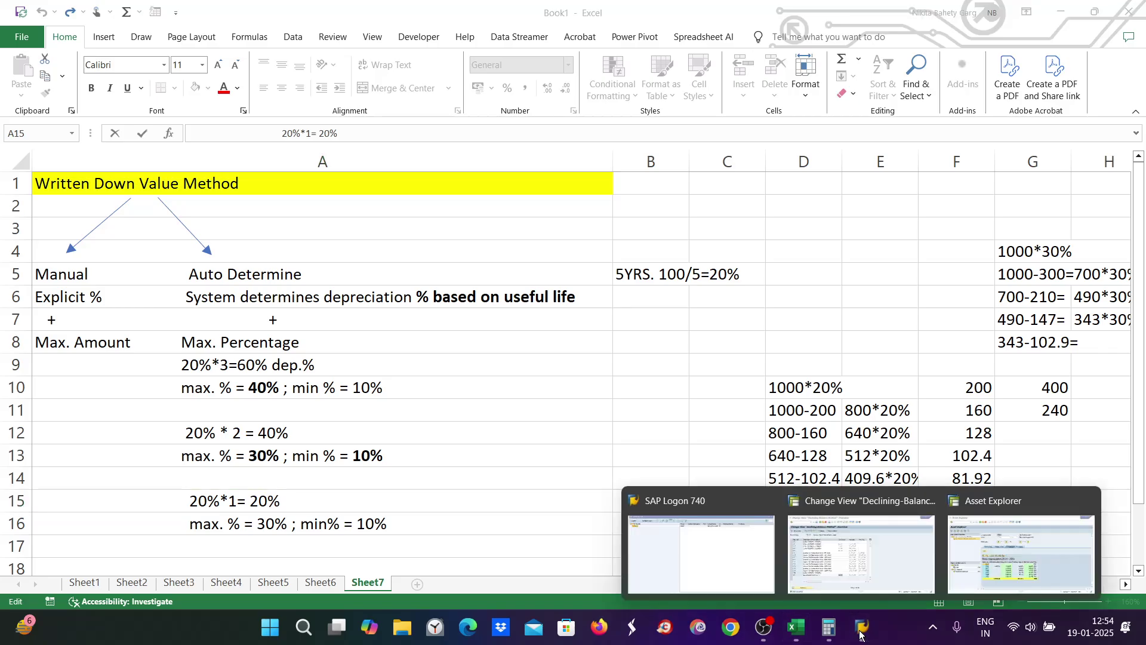
left_click(1049, 562)
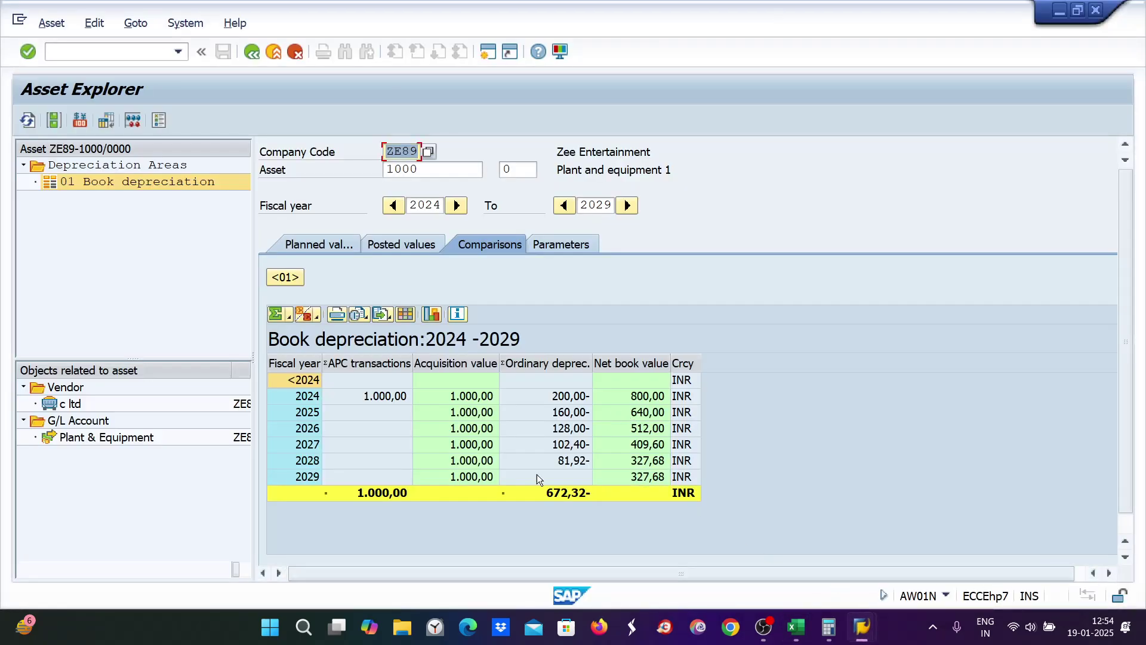
Step: Check the Max. Amount / Max. Percentage note, then return to asset 1000's Asset Explorer
mouse_move(795, 639)
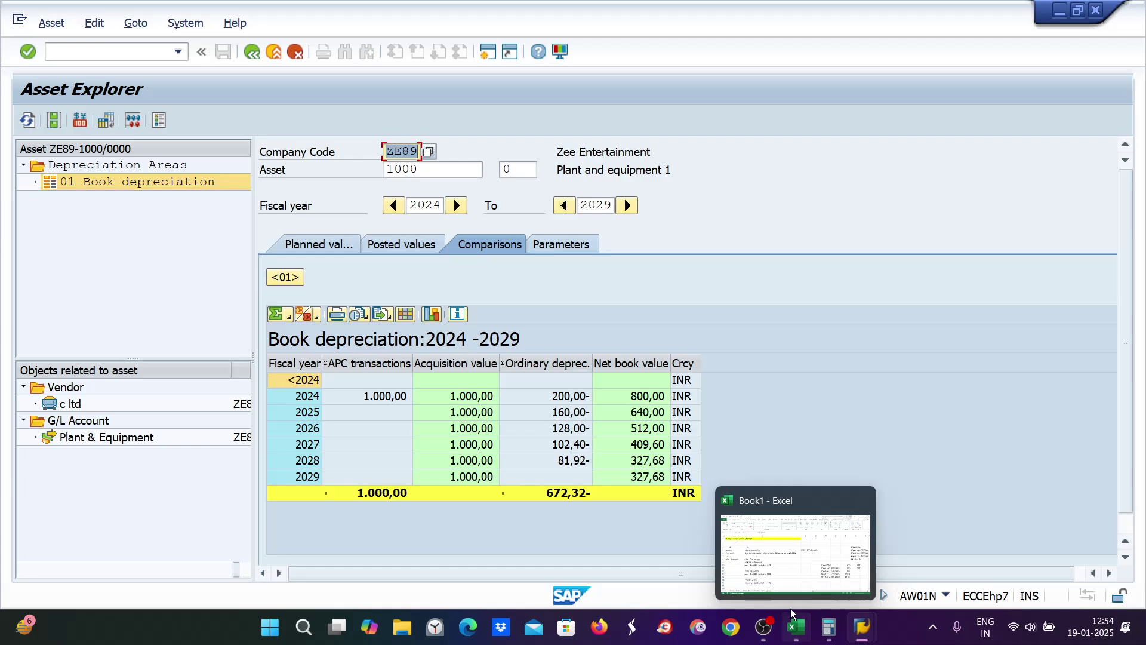
left_click(794, 626)
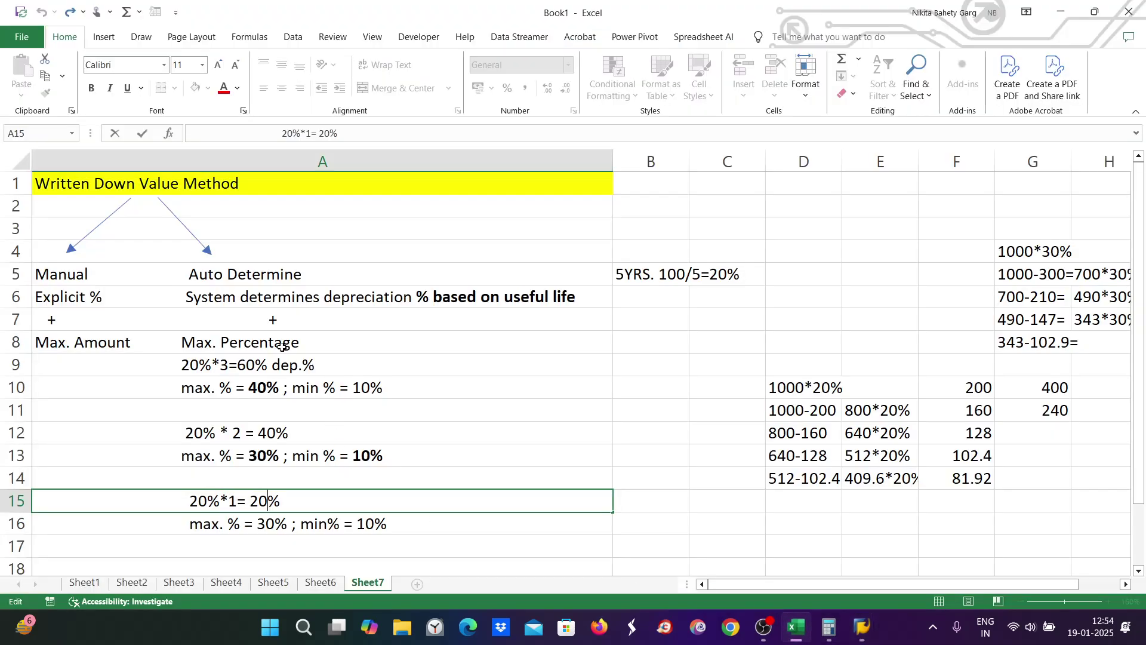
left_click(218, 339)
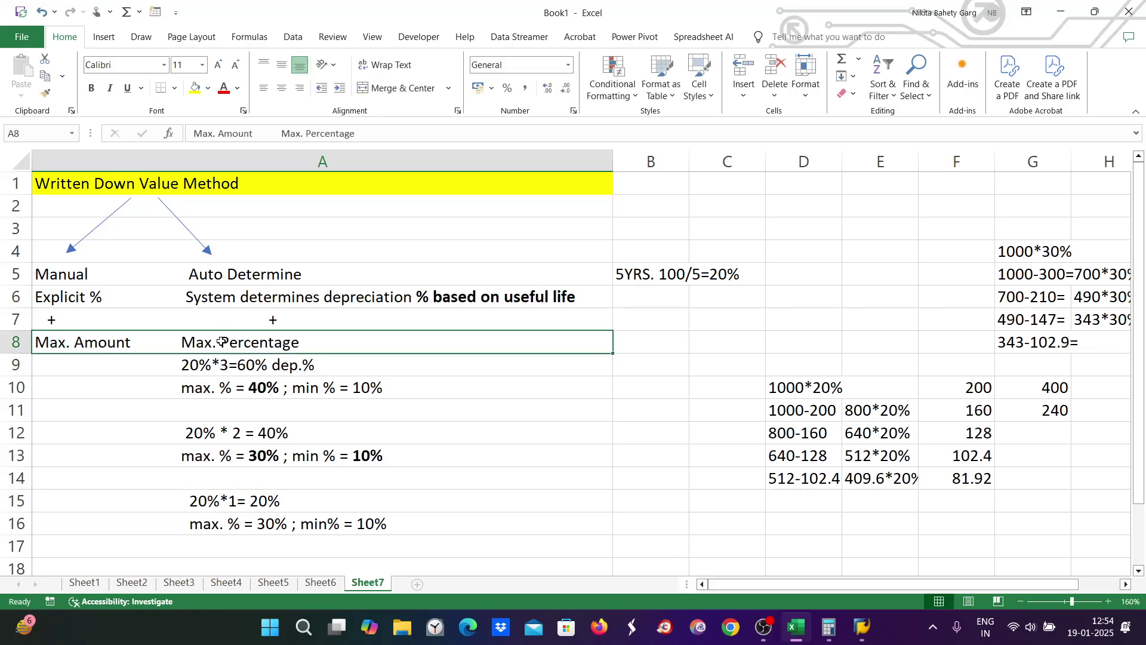
left_click(864, 628)
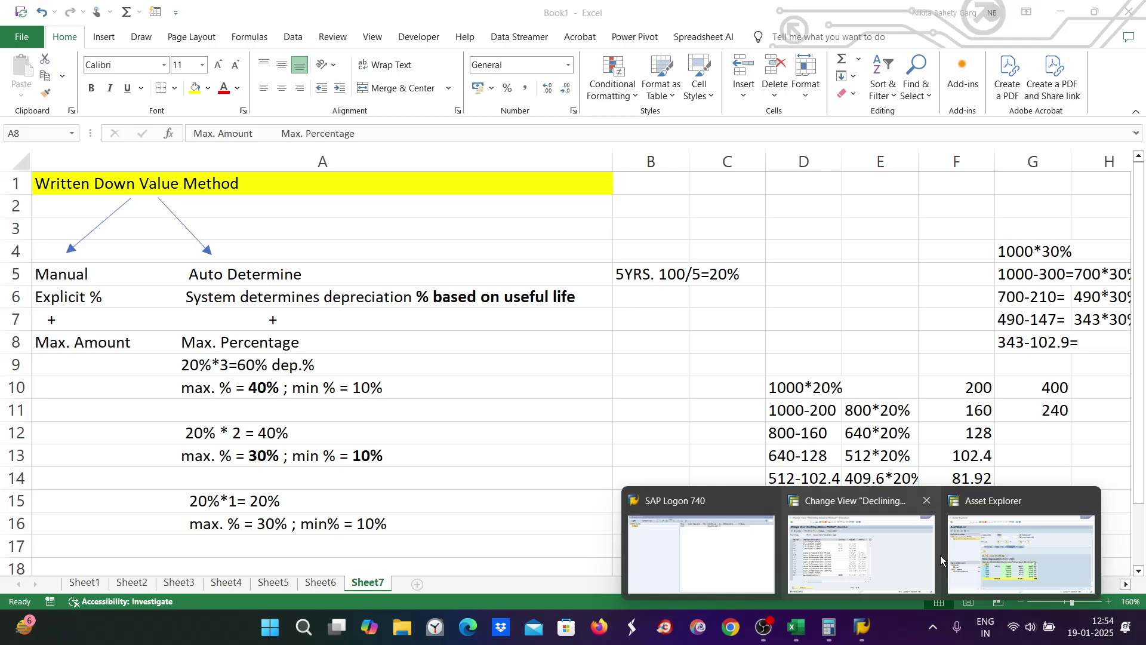
left_click(955, 555)
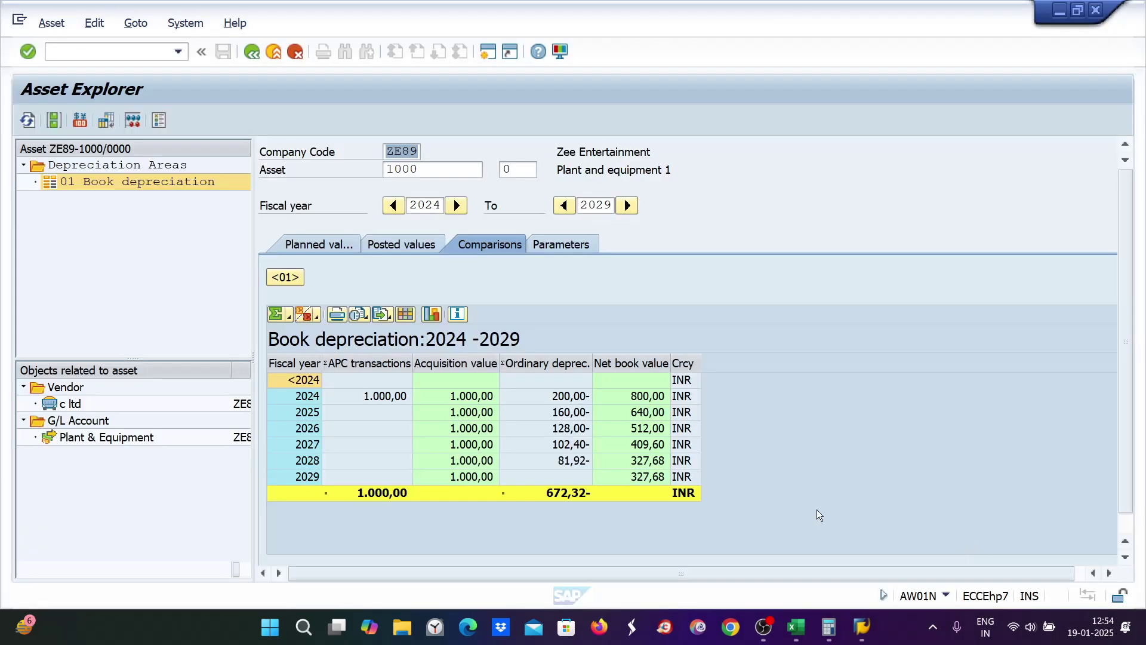
left_click(50, 51)
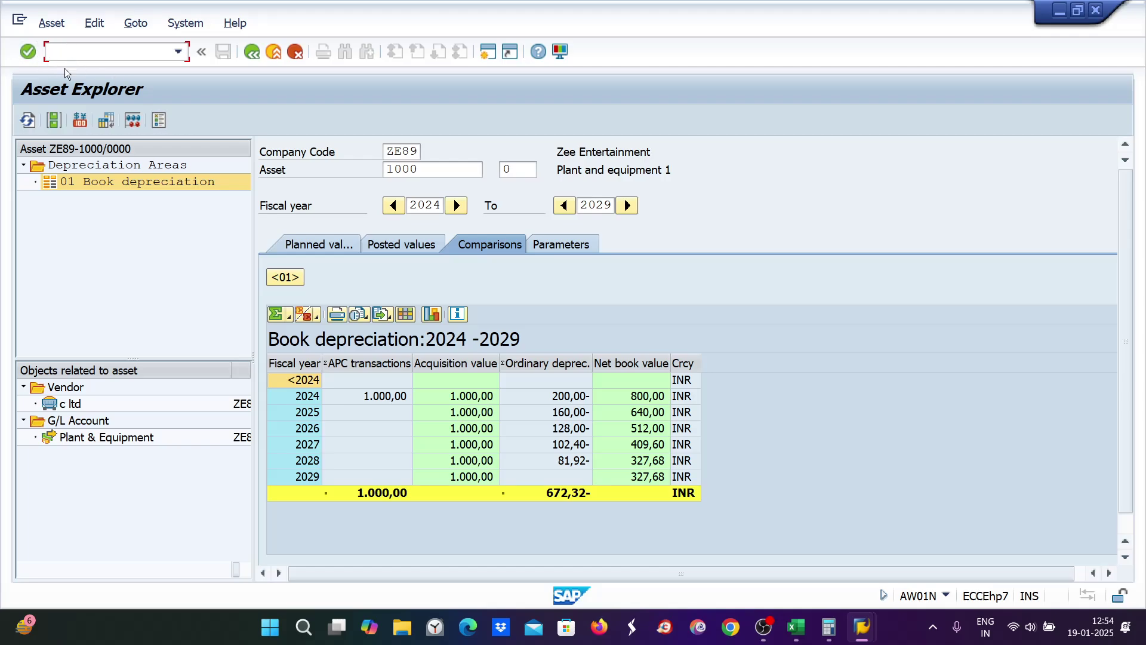
Step: Open depreciation key maintenance with /nAFAMA and position on key ZE89
type("/nafa,ma")
key("Return")
type("a")
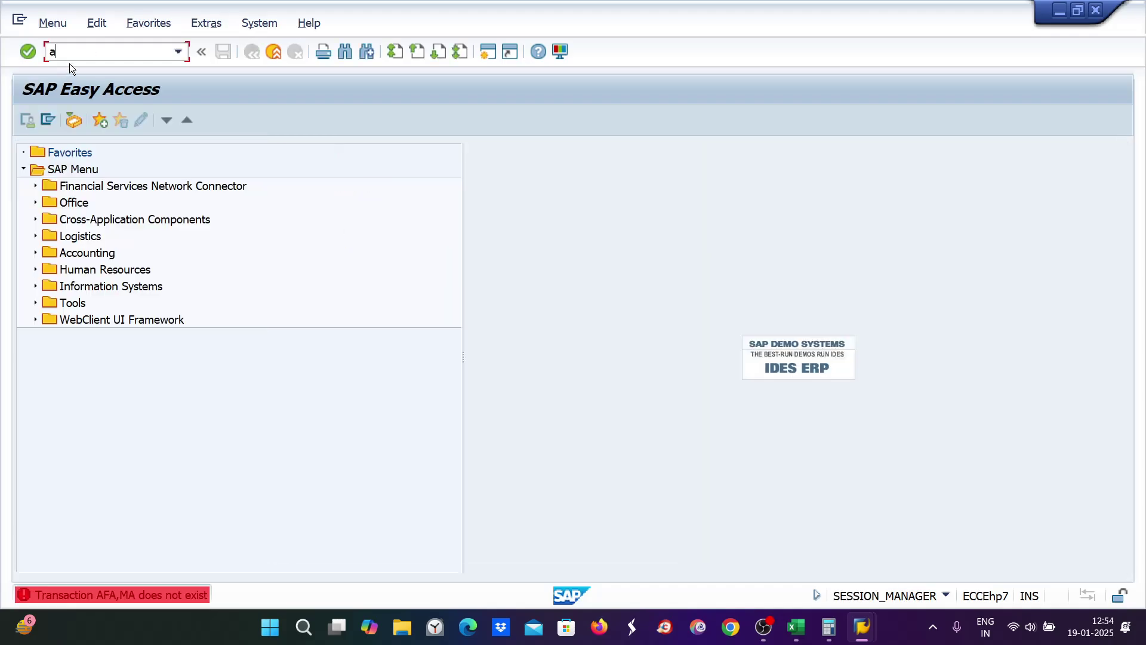
type("fama")
key("Return")
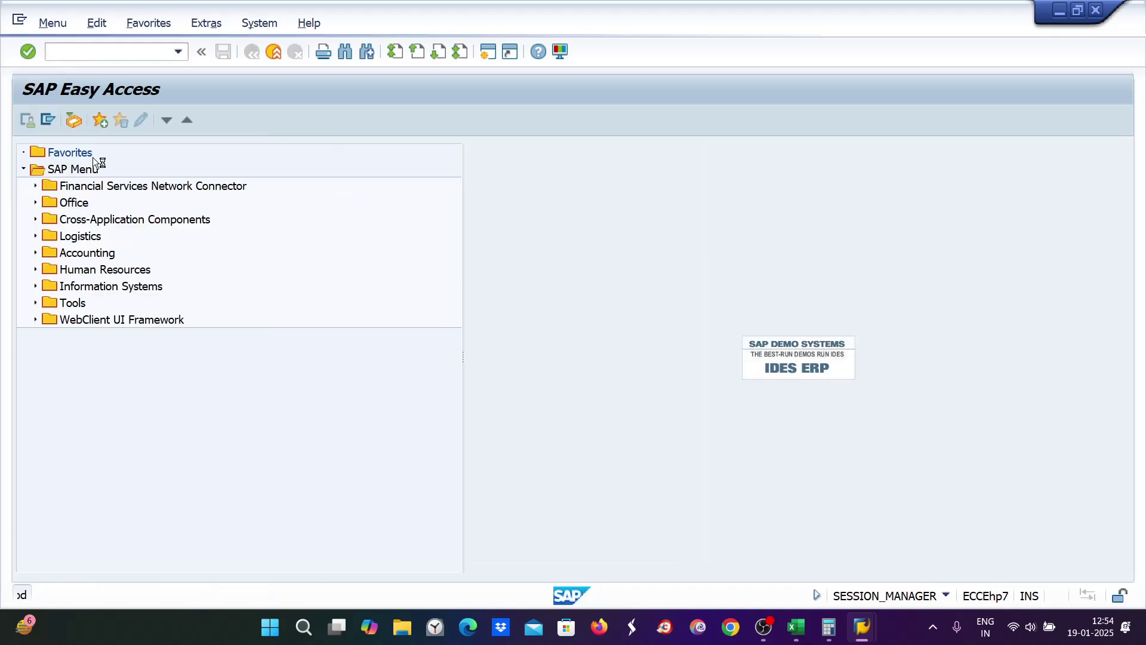
left_click(413, 565)
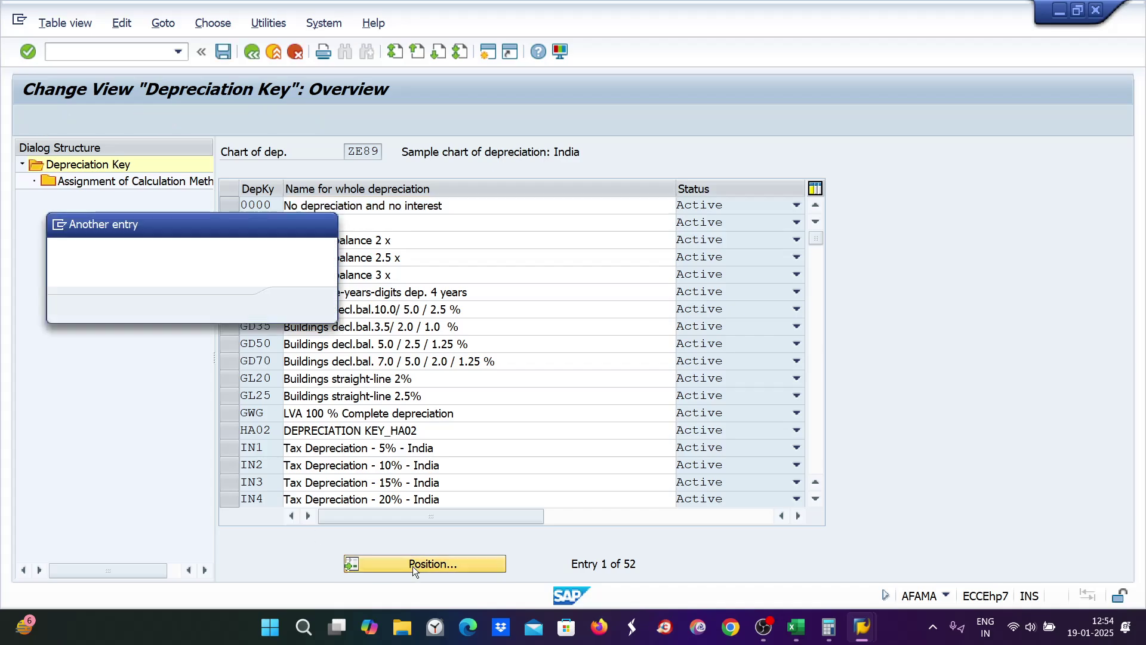
type("ze89")
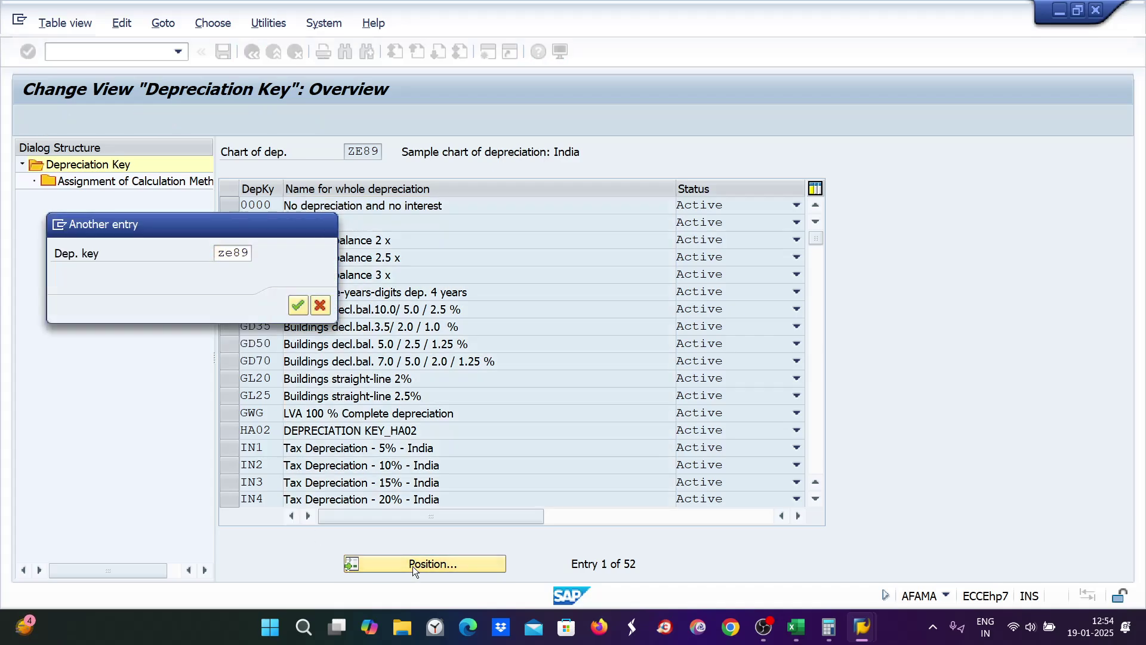
key("Return")
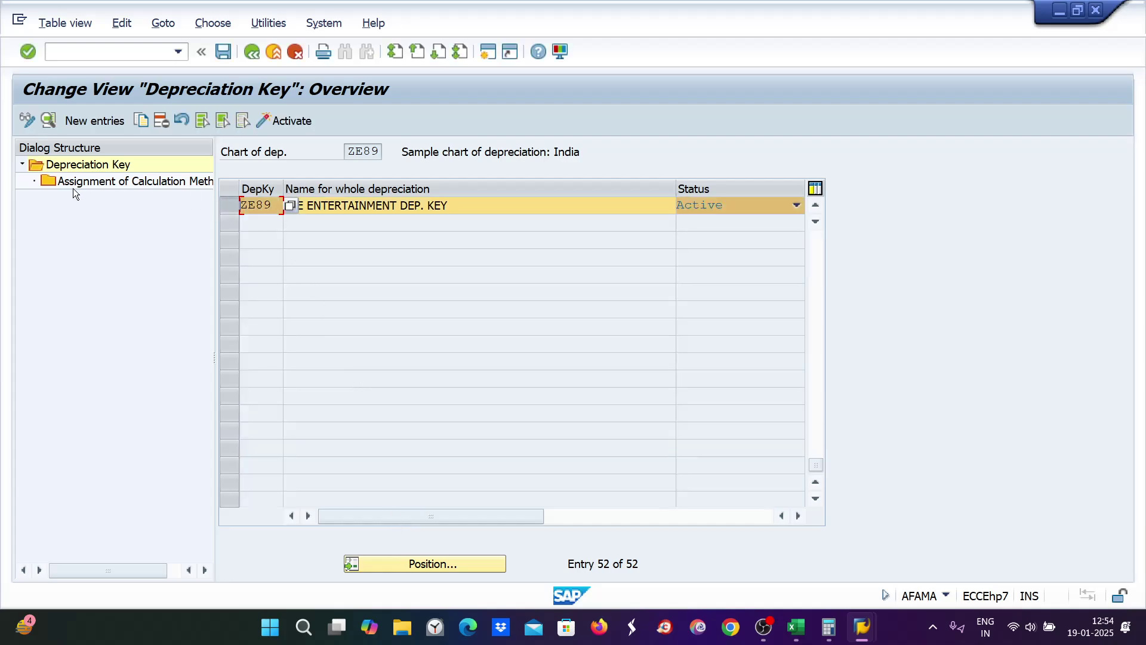
Step: Remove declining-balance method ZE9 from ZE89's calculation methods and save to the request
double_click(79, 182)
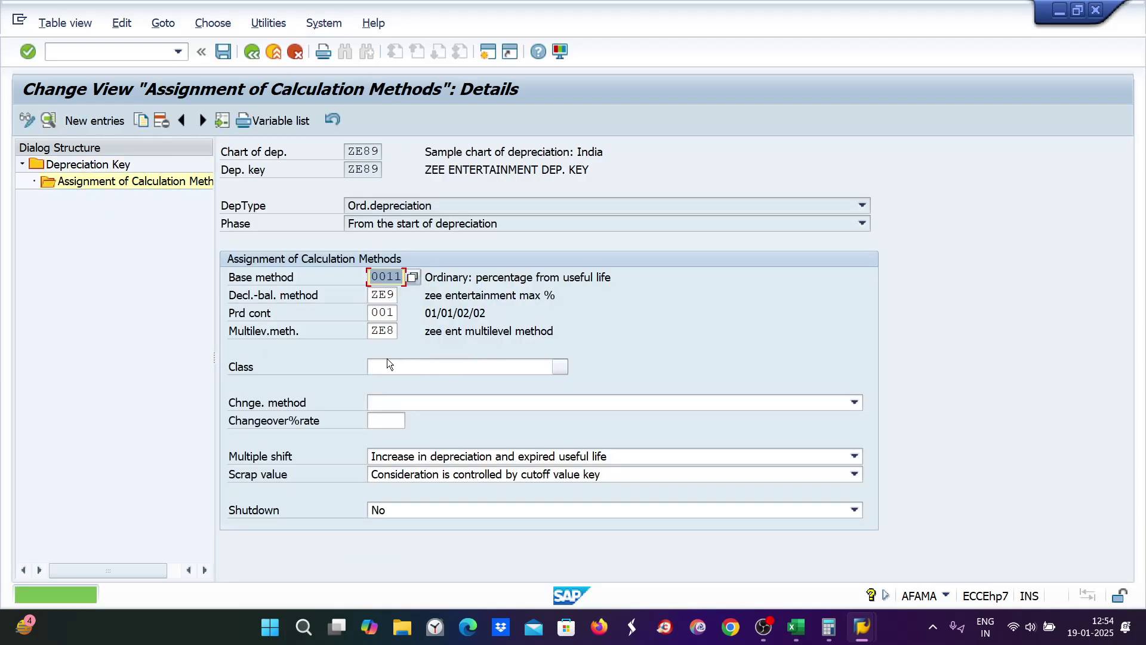
key("Tab")
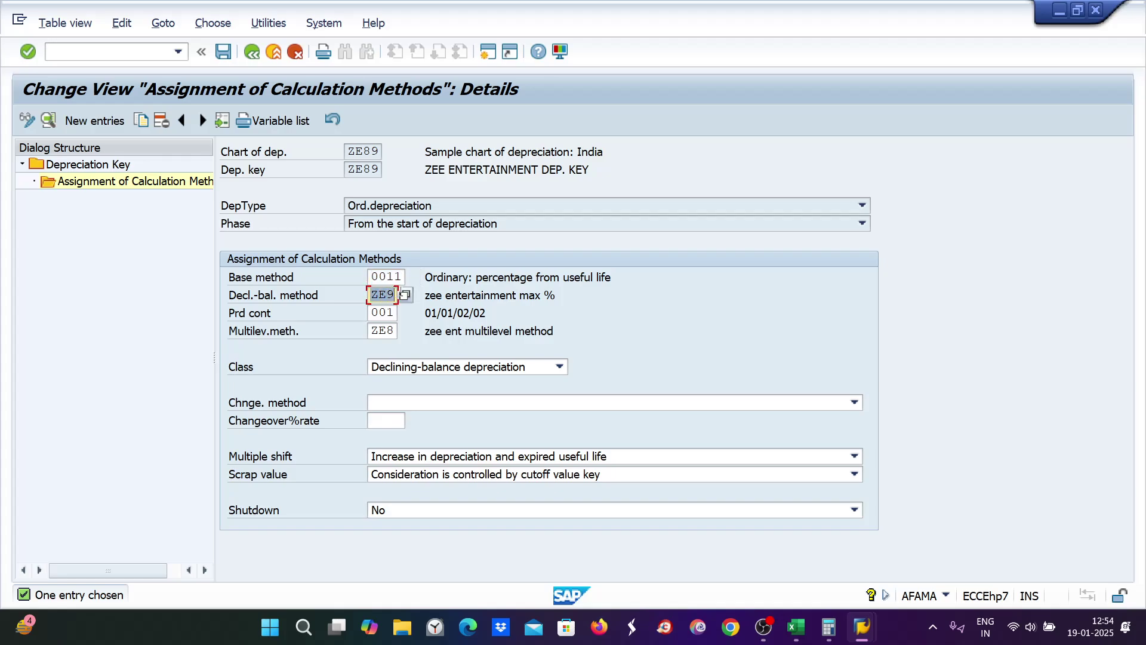
key("BackSpace")
key("ctrl+s")
key("Return")
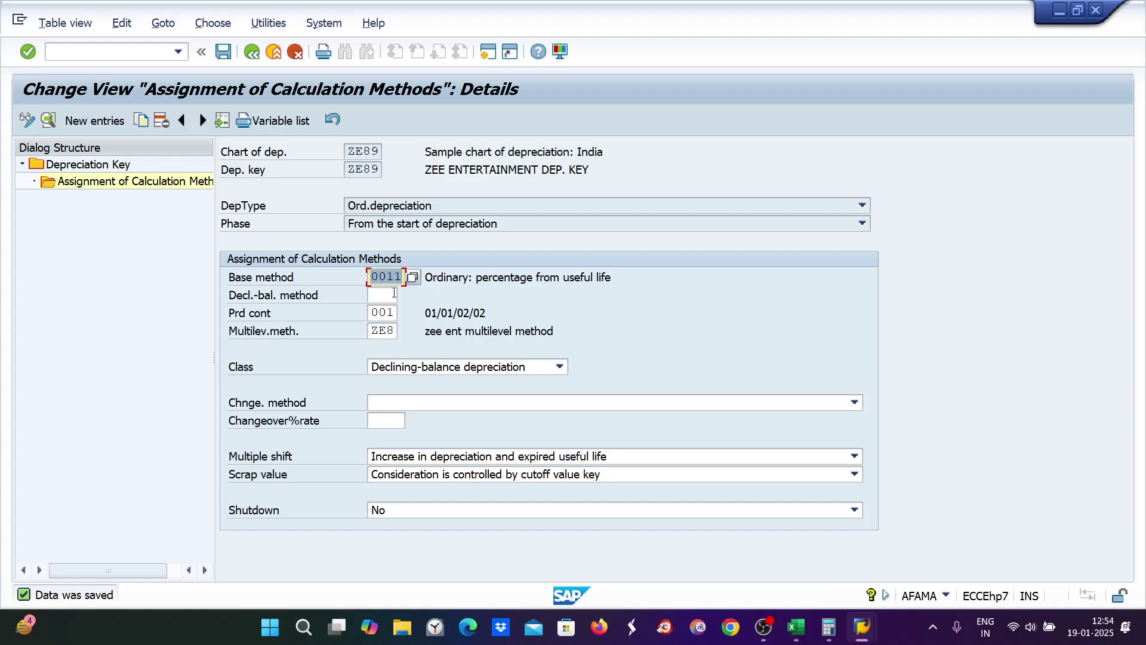
left_click(795, 626)
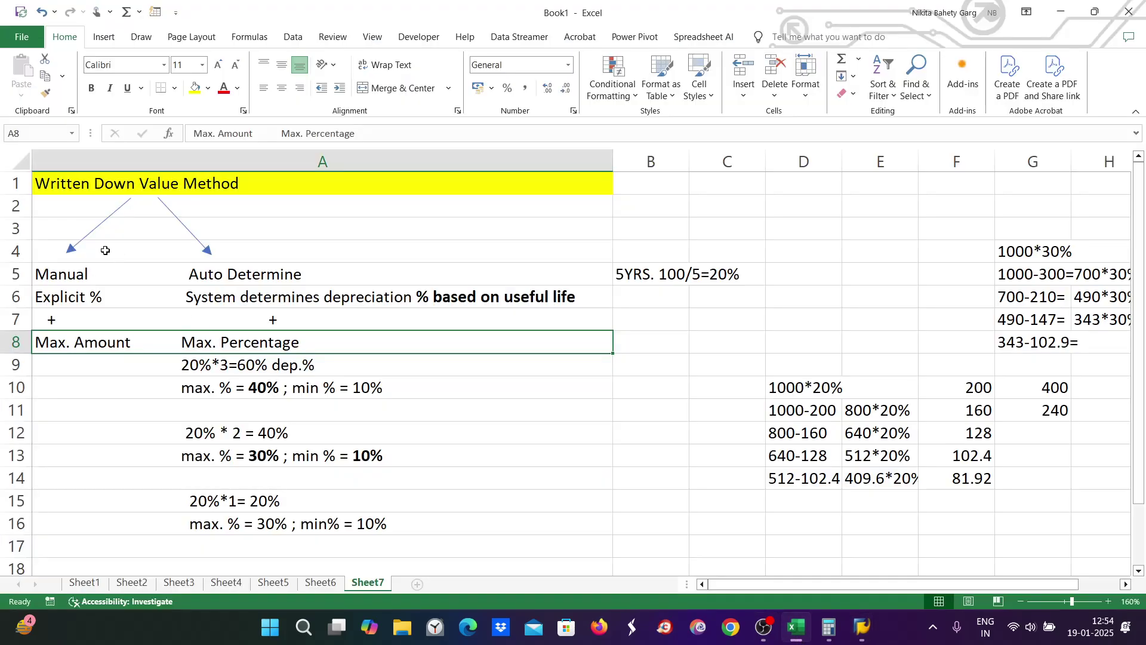
Step: Append ' / Straight line value method' to the title in cell A1
double_click(271, 183)
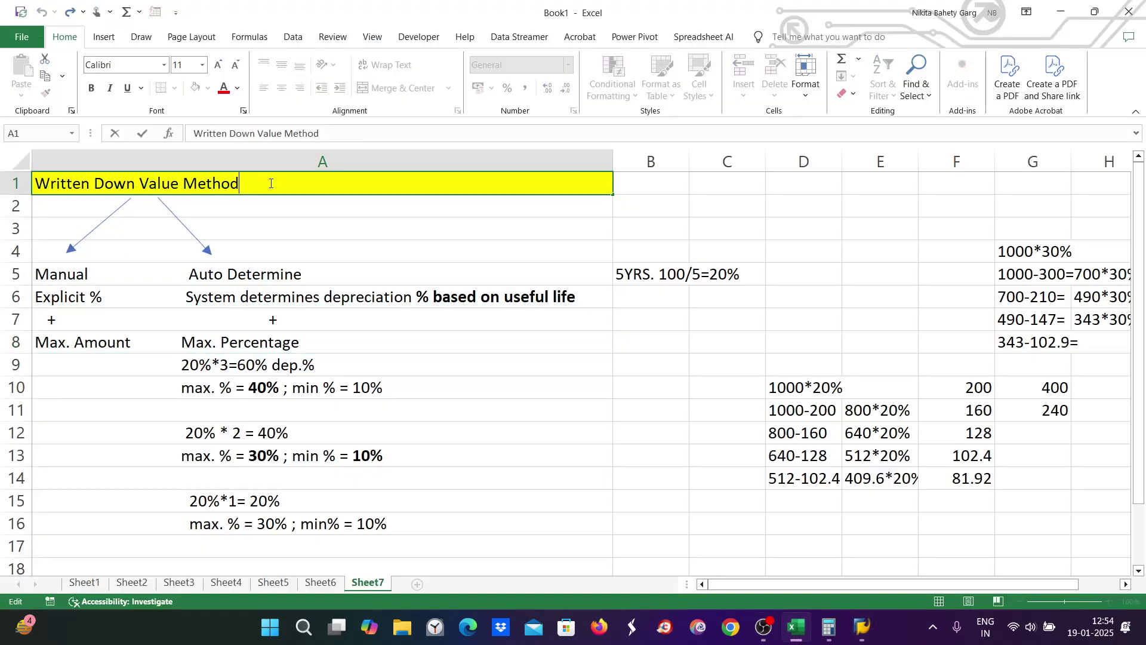
type("/ Sta")
key("BackSpace")
type("raight line value ")
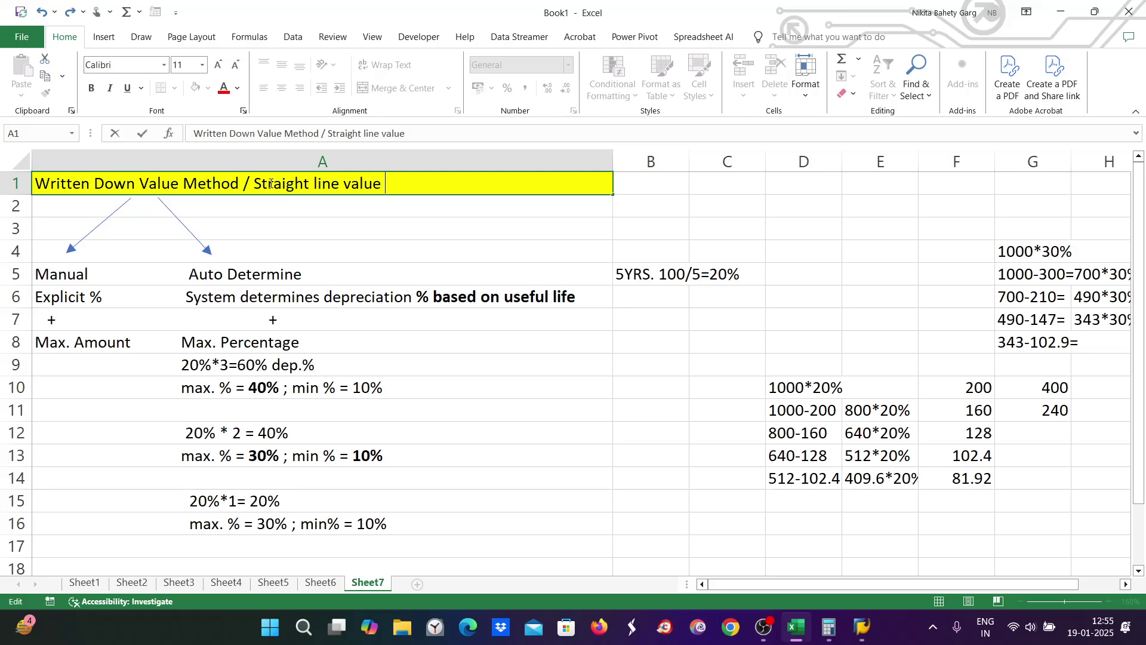
type("method")
left_click(65, 280)
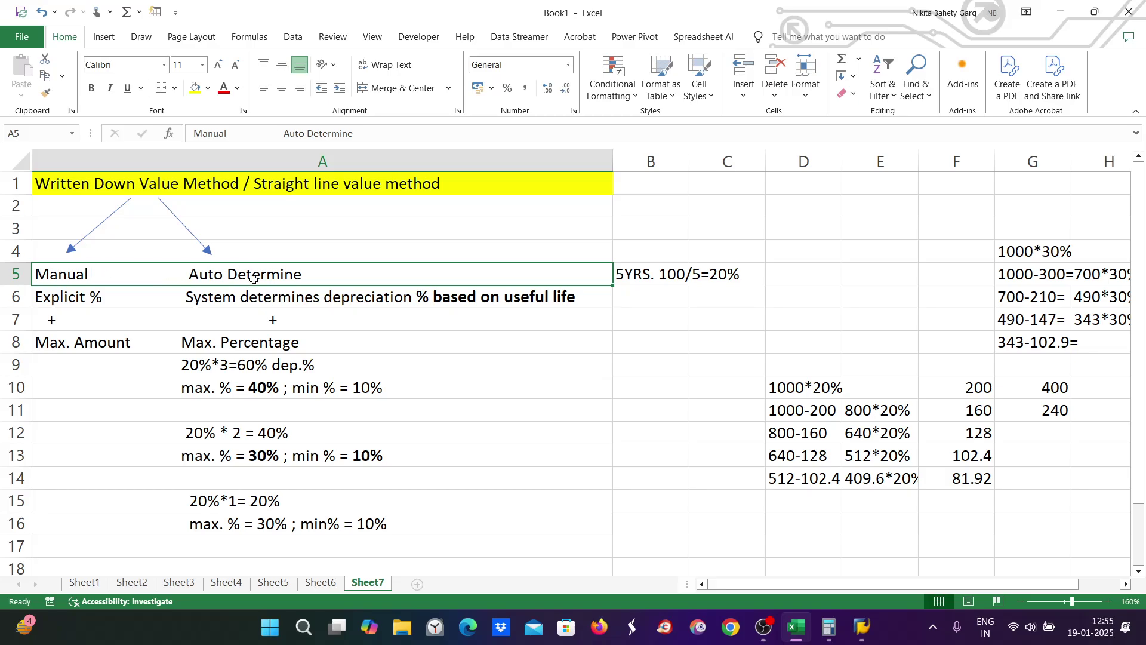
Step: Review the Manual / Auto Determine and Explicit % notes, then return to SAP
left_click(122, 184)
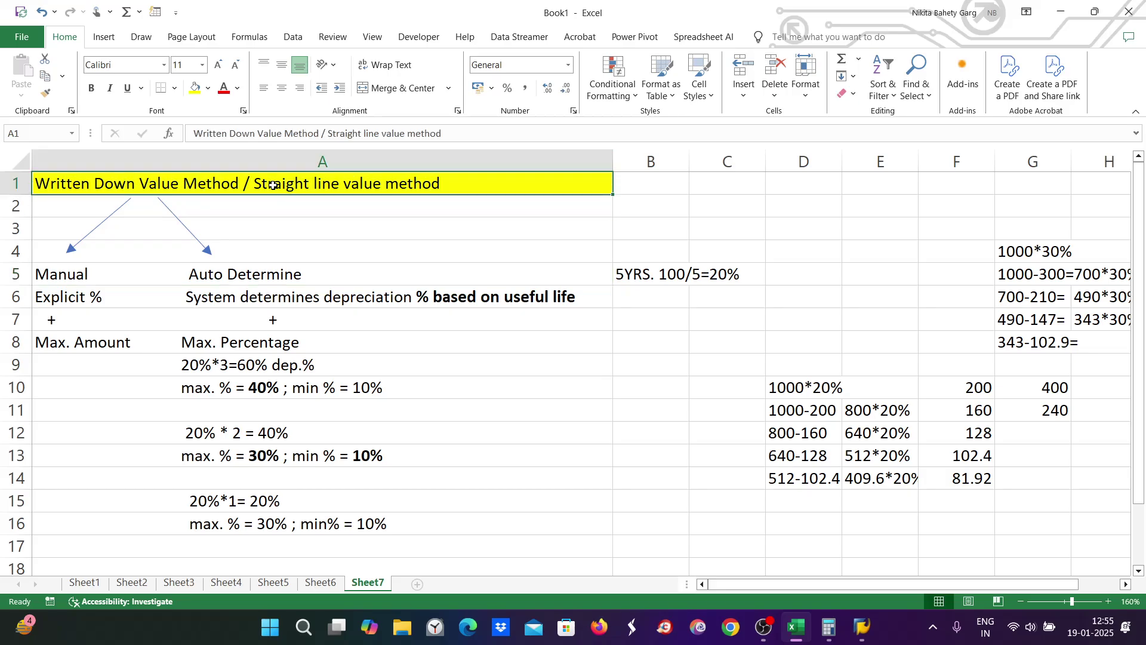
left_click(64, 272)
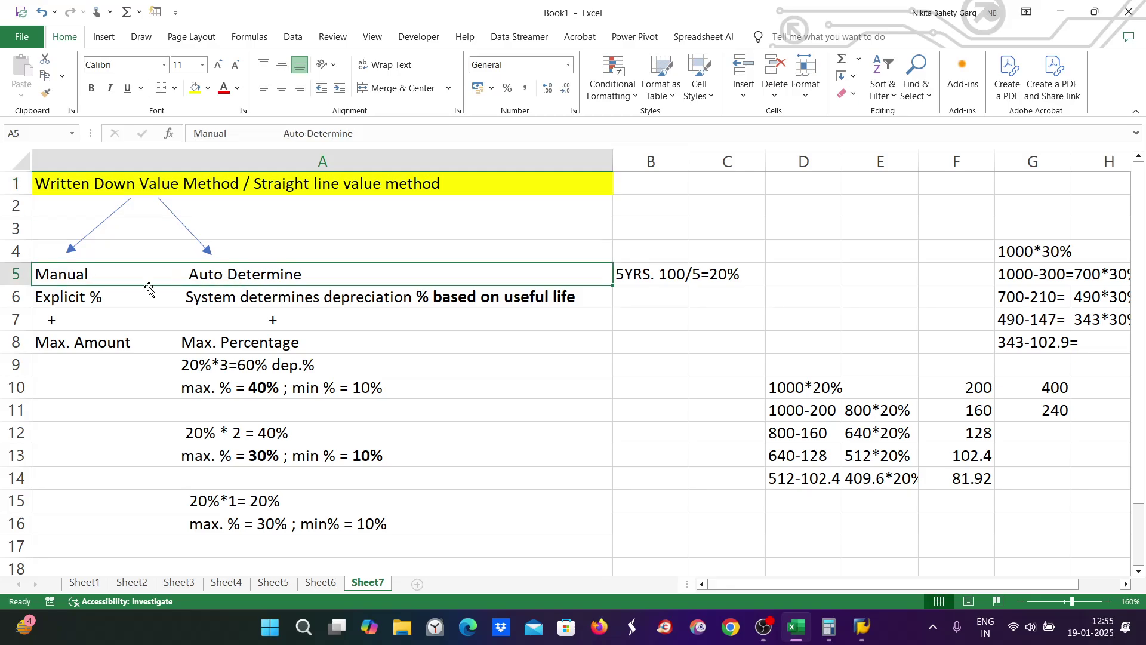
left_click(65, 296)
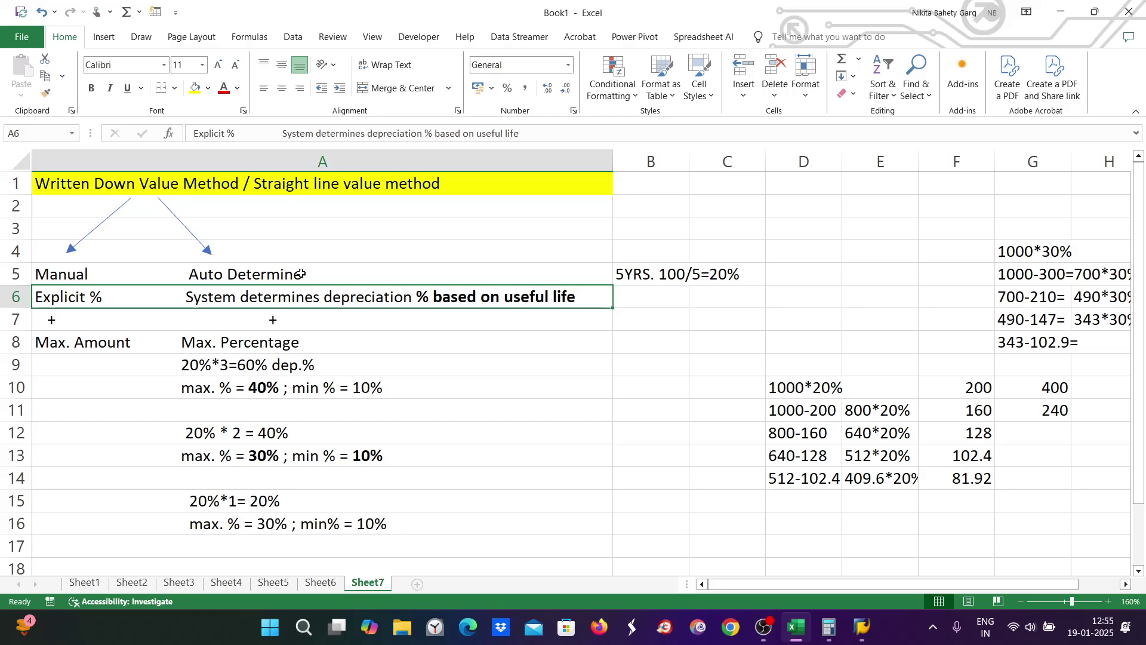
left_click(273, 190)
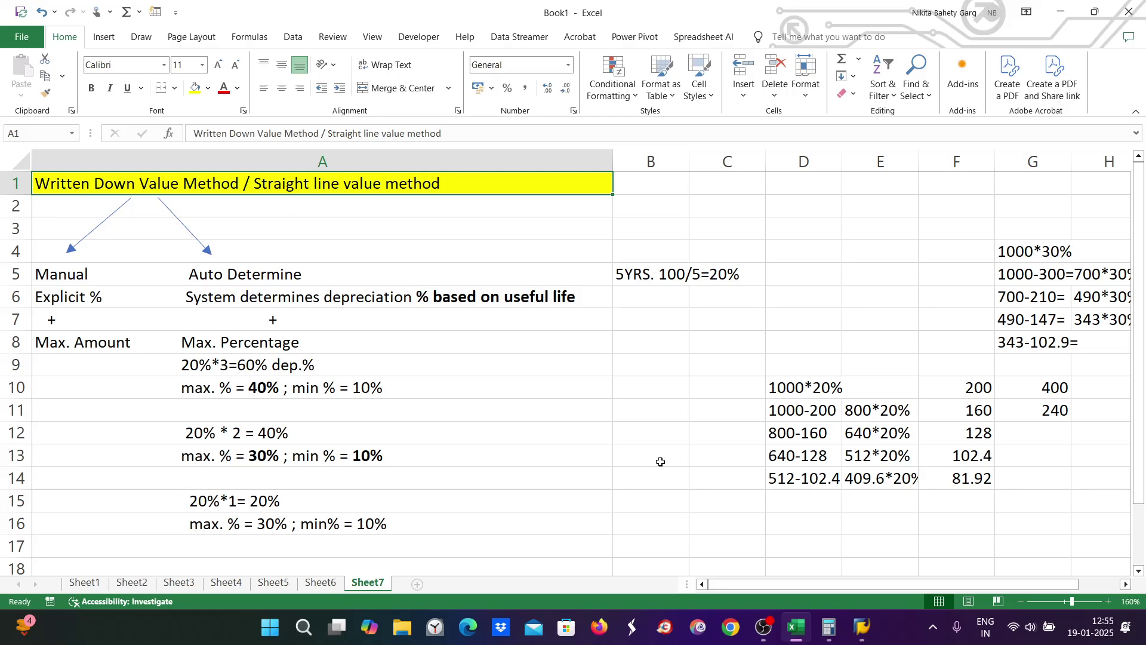
mouse_move(794, 632)
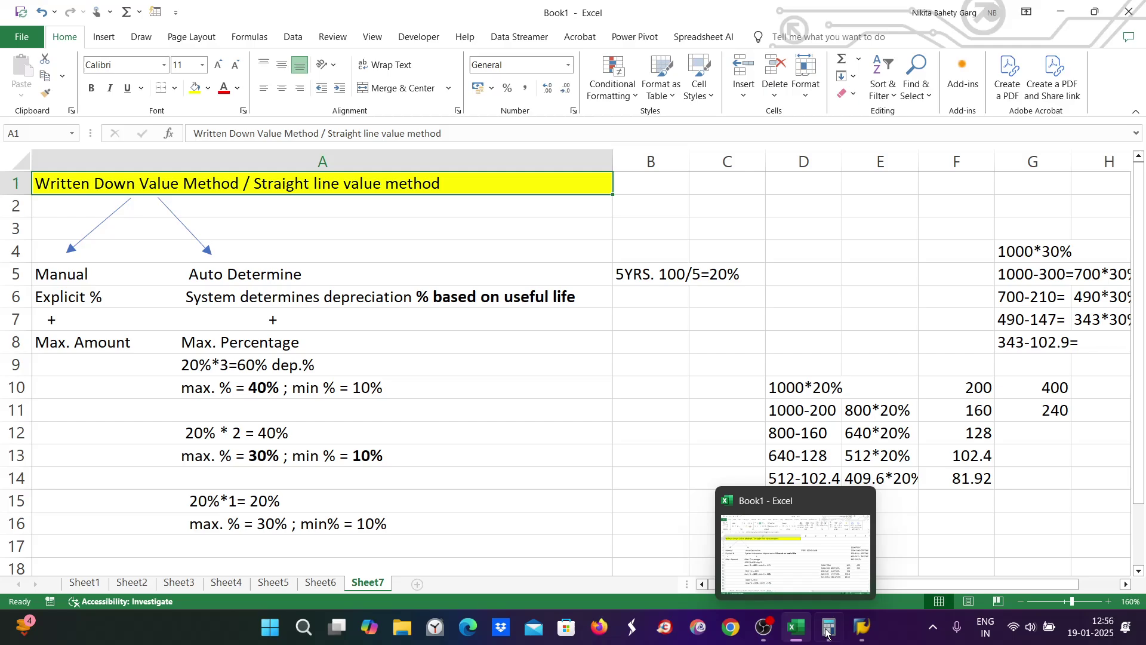
mouse_move(862, 628)
left_click(969, 569)
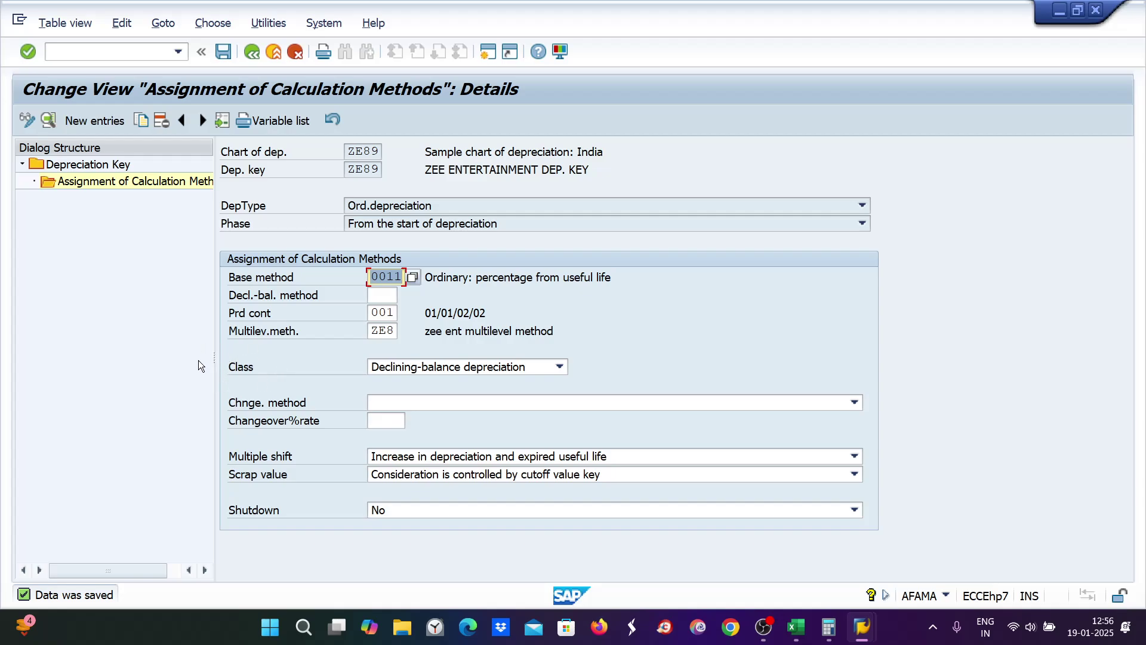
Step: Change ZE89's depreciation class to Straight-line depreciation and save
left_click(459, 374)
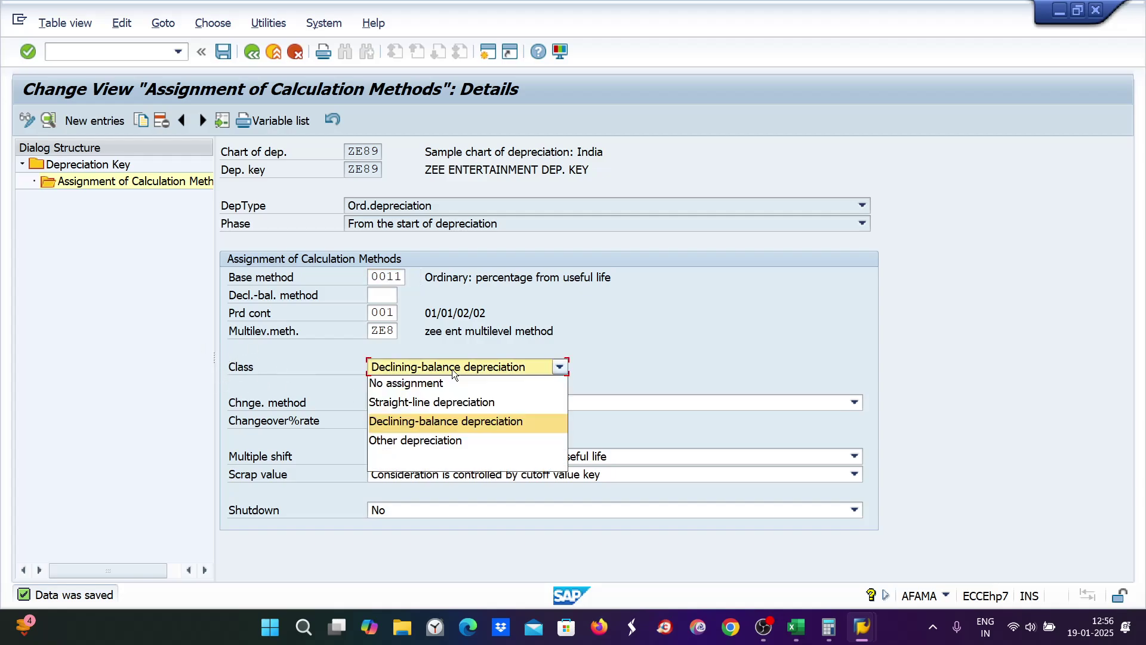
left_click(420, 404)
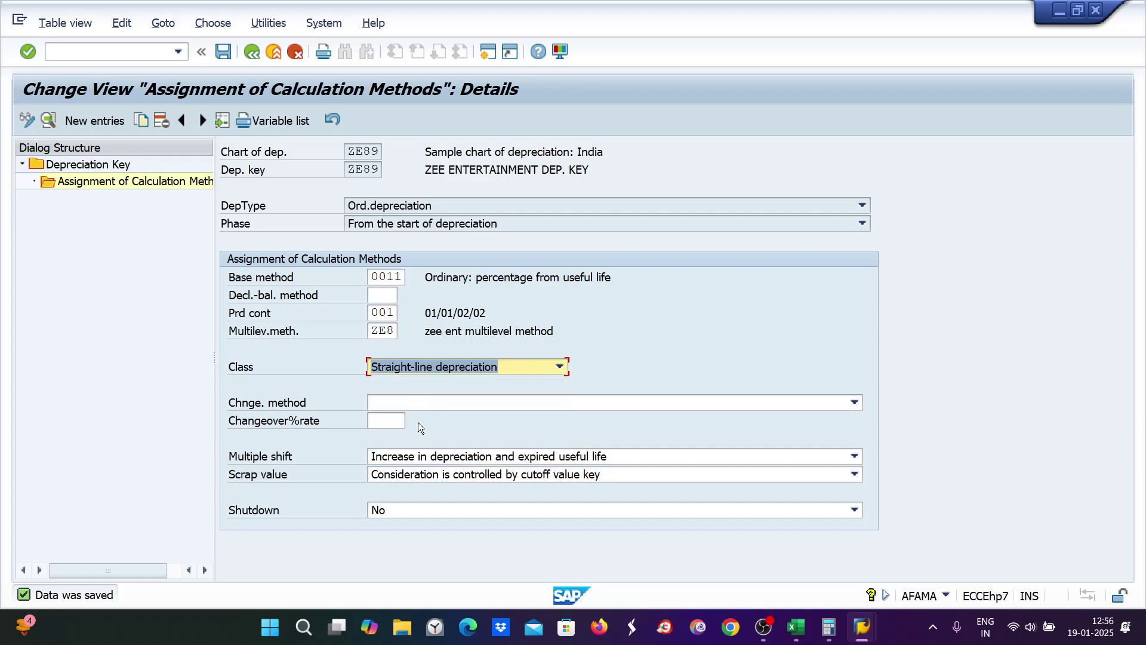
key("ctrl+s")
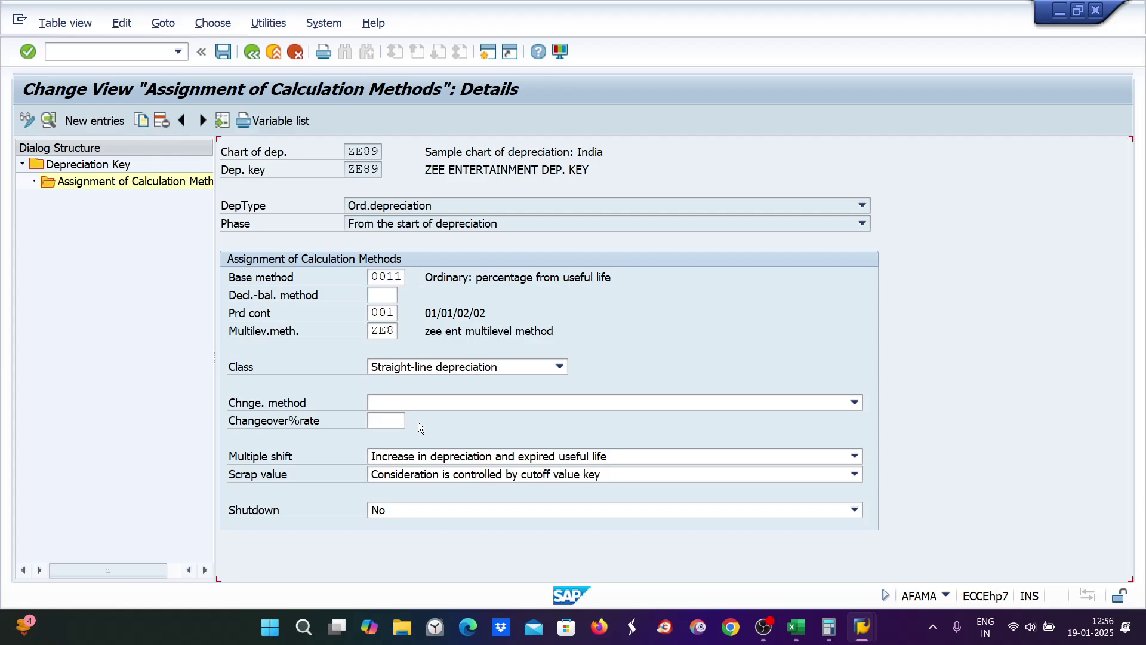
Step: Open multilevel method maintenance with /nAFAMS and position on method ZE8
left_click(58, 53)
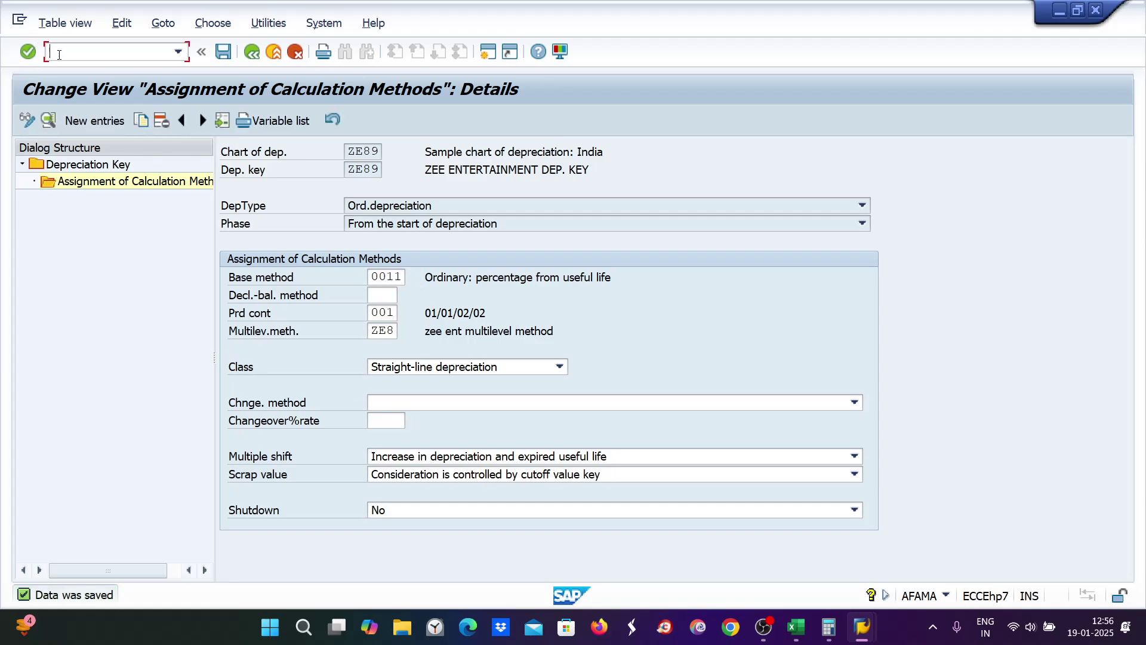
type("/nafams")
key("Return")
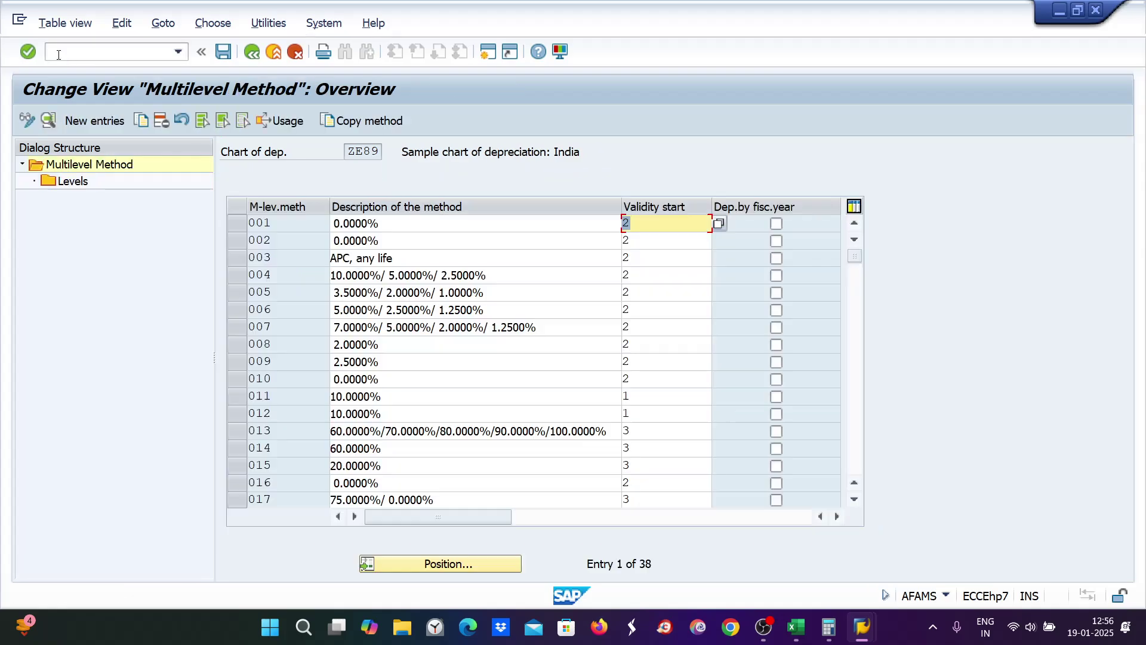
left_click(424, 571)
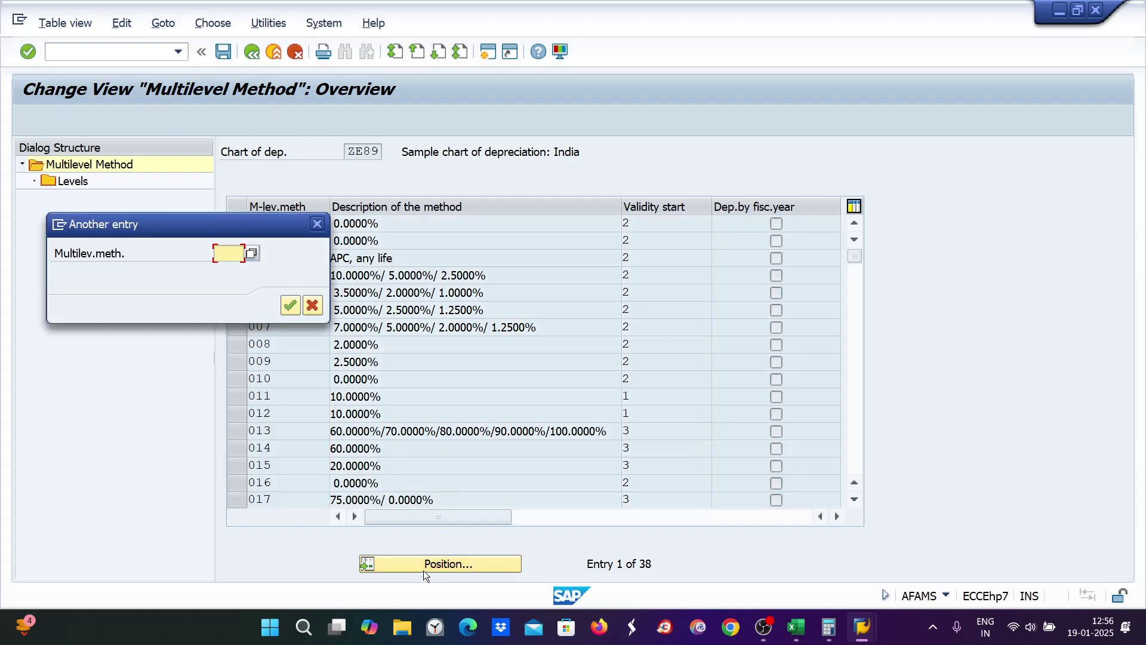
type("ze8")
key("Return")
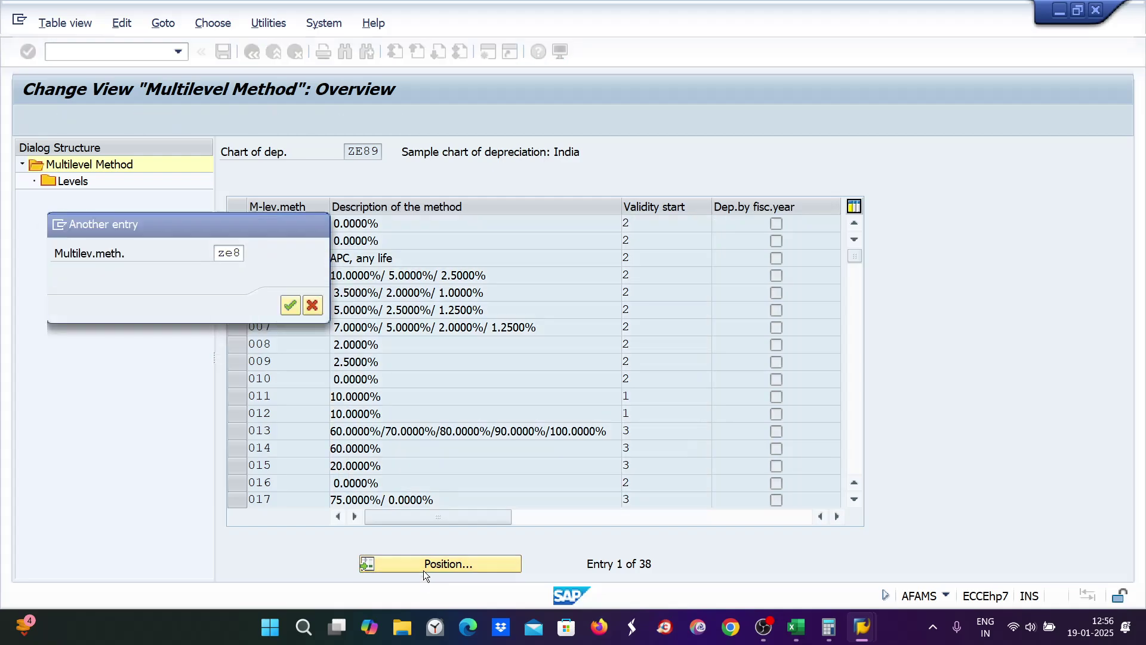
key("Return")
Step: Set the base value of ZE8's level to 01 Acquisition value
left_click(237, 224)
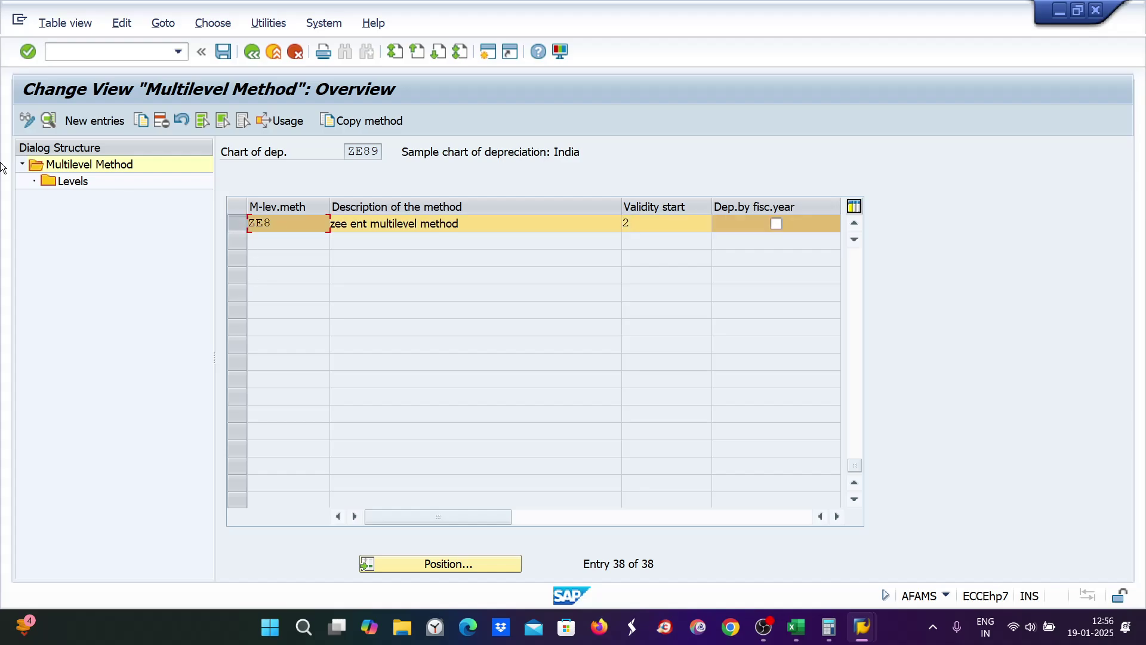
double_click(58, 181)
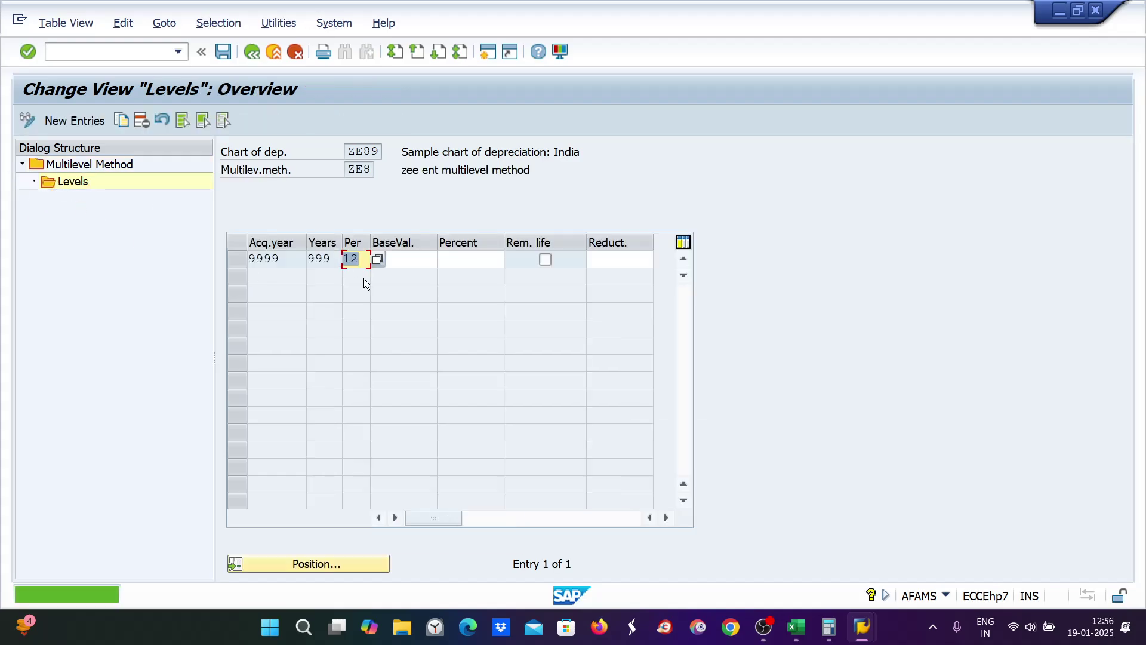
type("24")
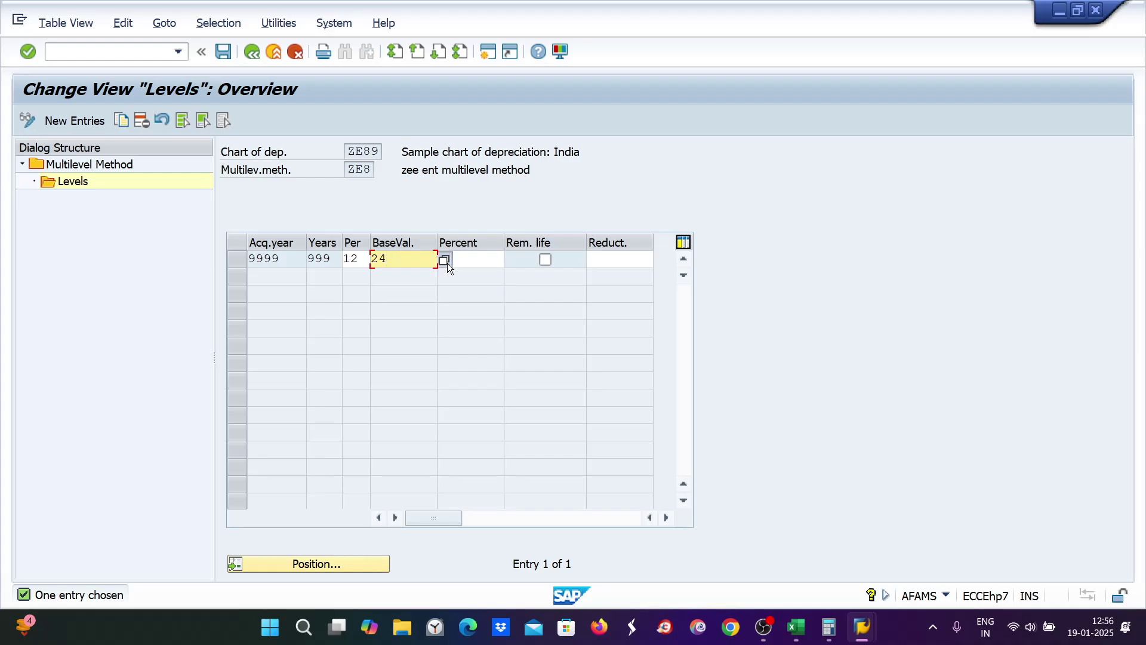
left_click(444, 260)
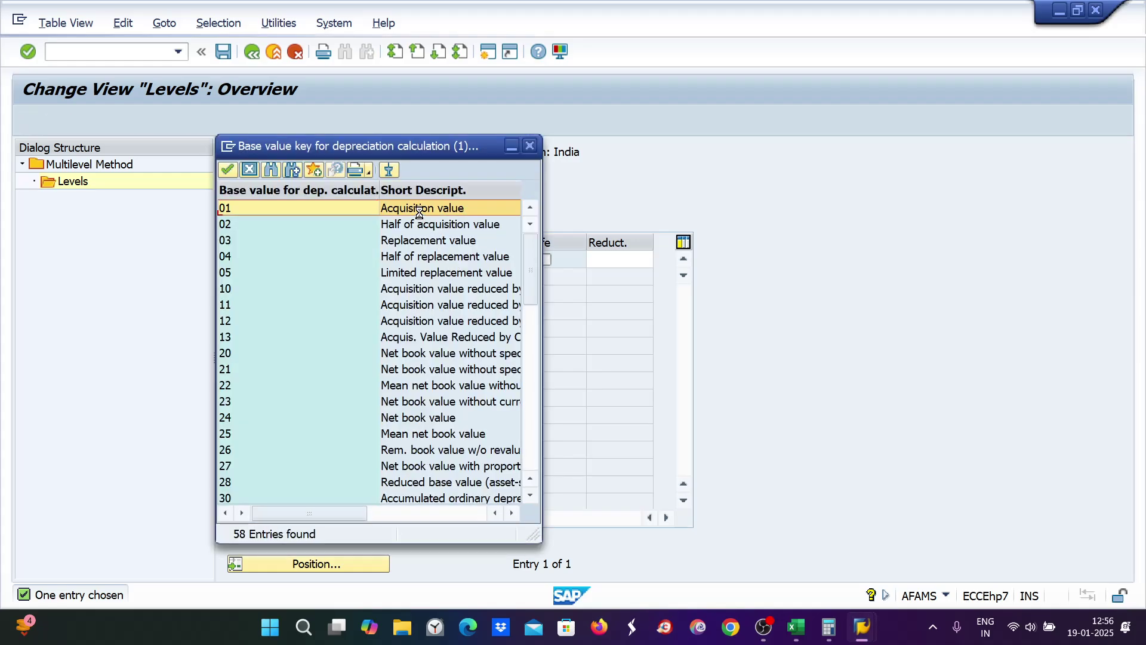
double_click(404, 210)
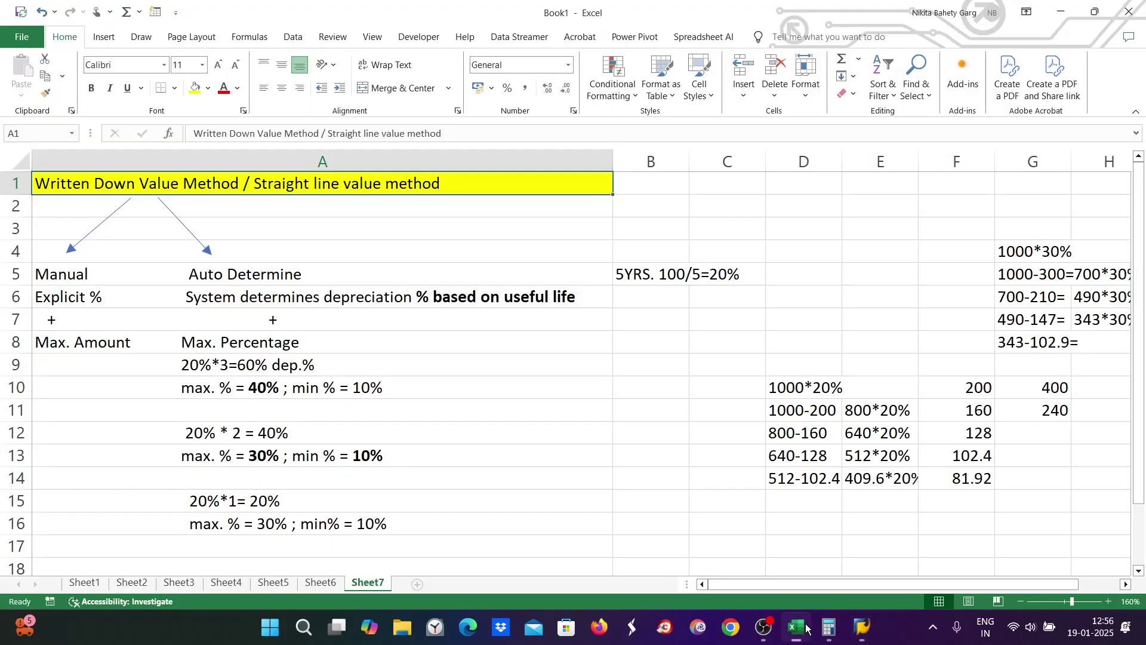
Step: Check the 1000*20%=200, 1000-200 and 1000*30% figures in D10, F10, D11 and G4
left_click(796, 626)
left_click(791, 385)
left_click(952, 391)
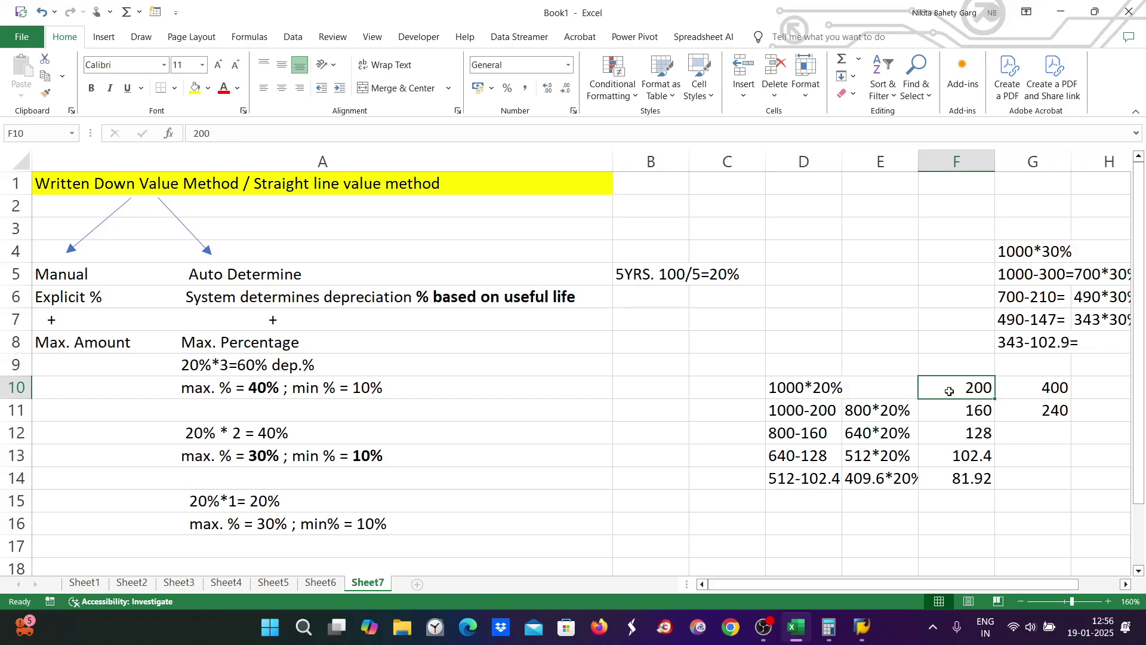
left_click(793, 416)
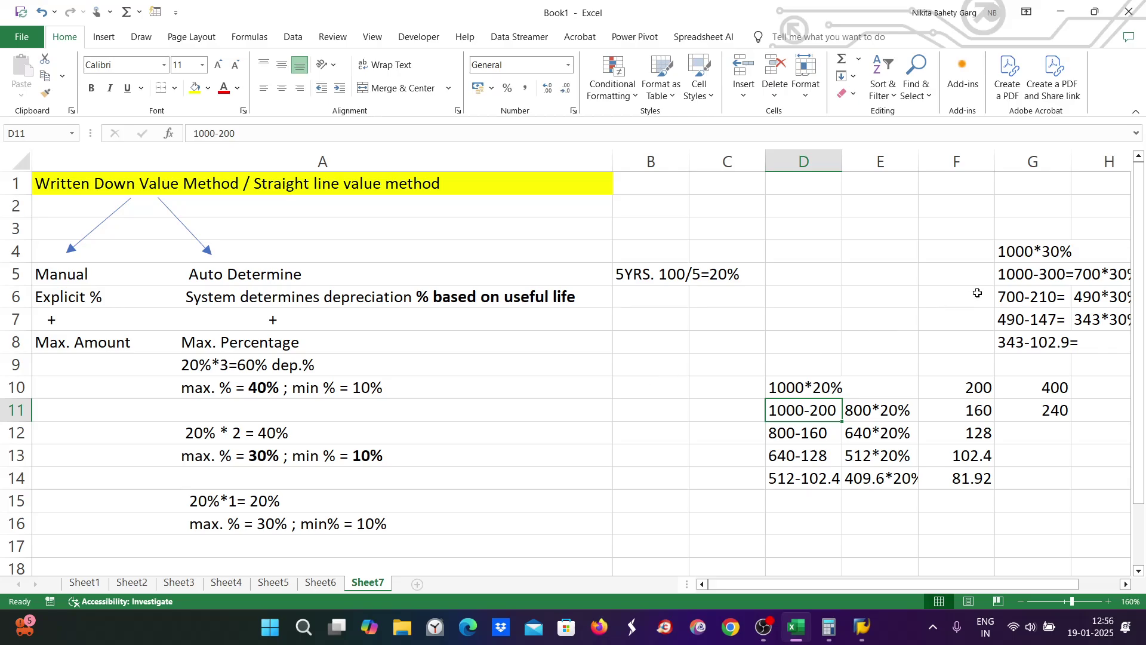
left_click(1009, 254)
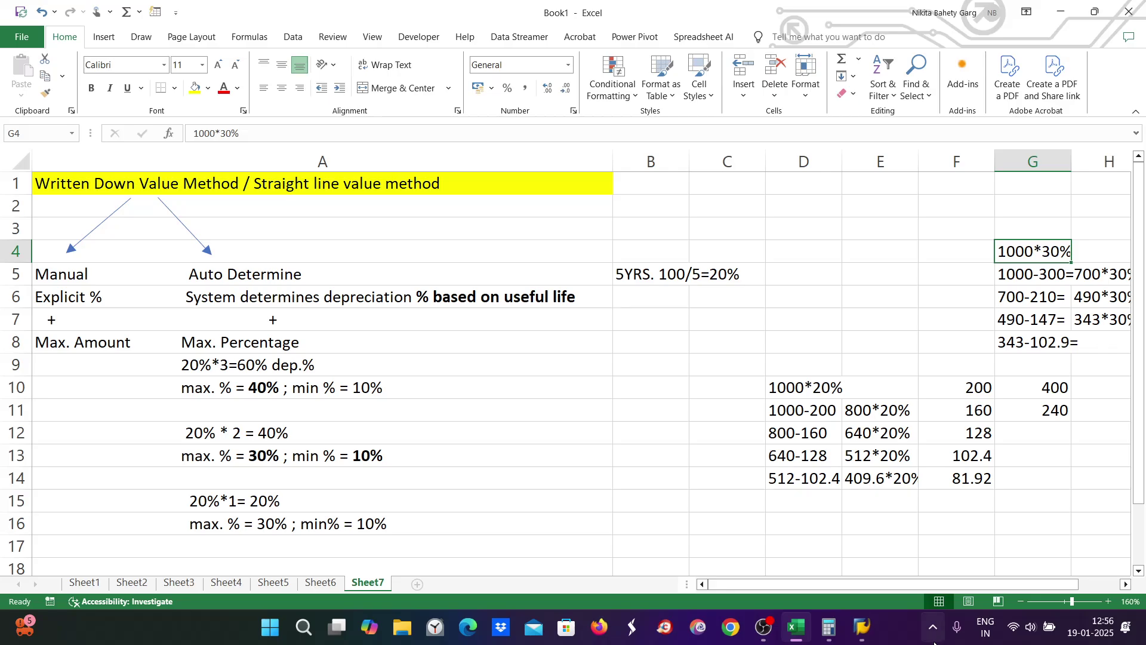
mouse_move(863, 627)
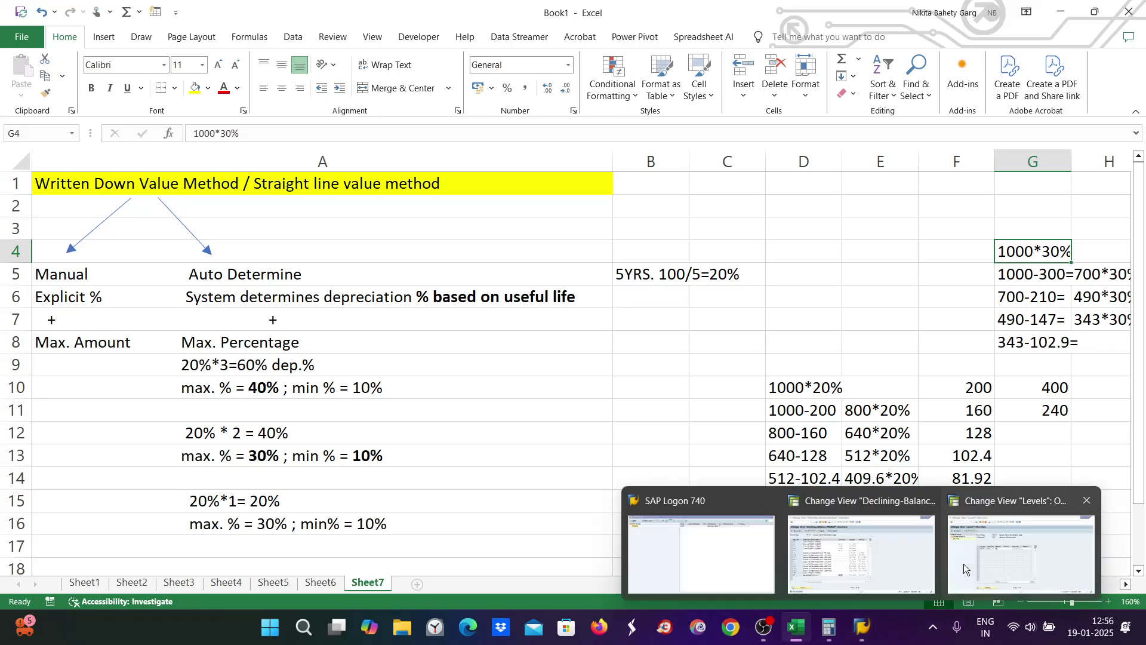
left_click(1007, 559)
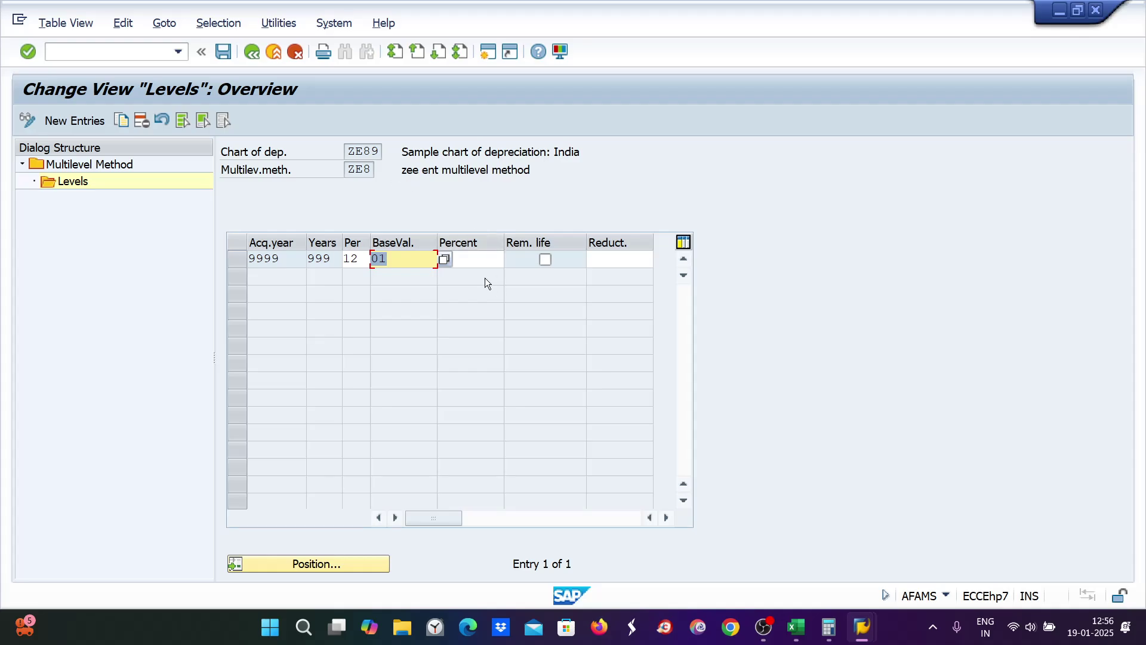
Step: Save ZE8's level with base value 01, accepting the warning and customizing request
left_click(469, 257)
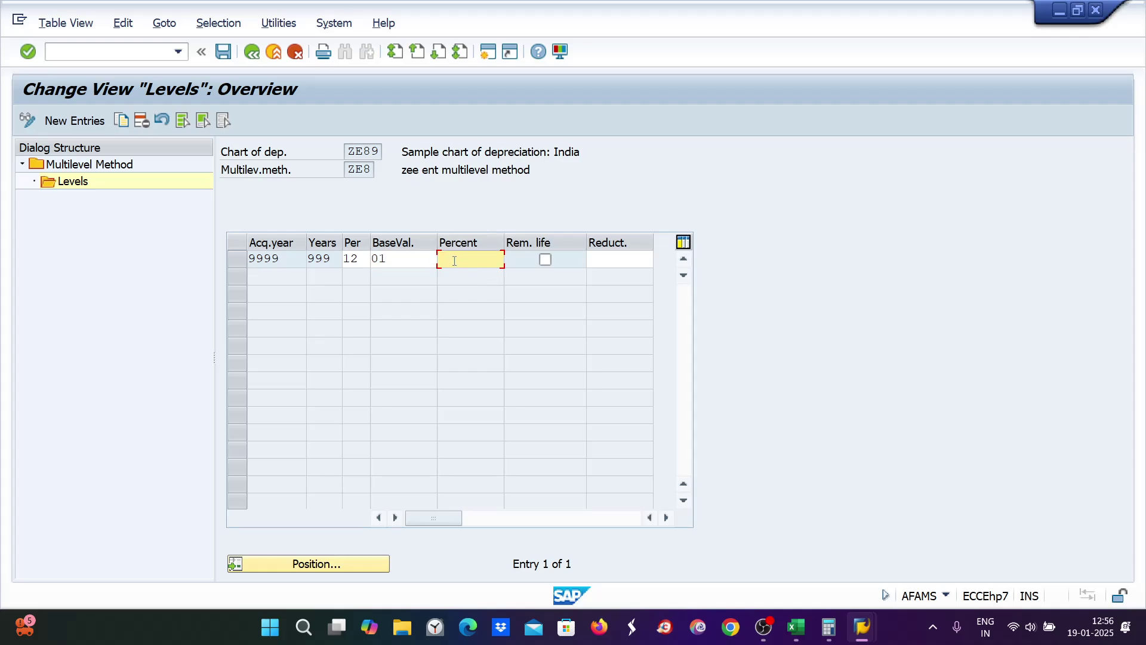
mouse_move(796, 637)
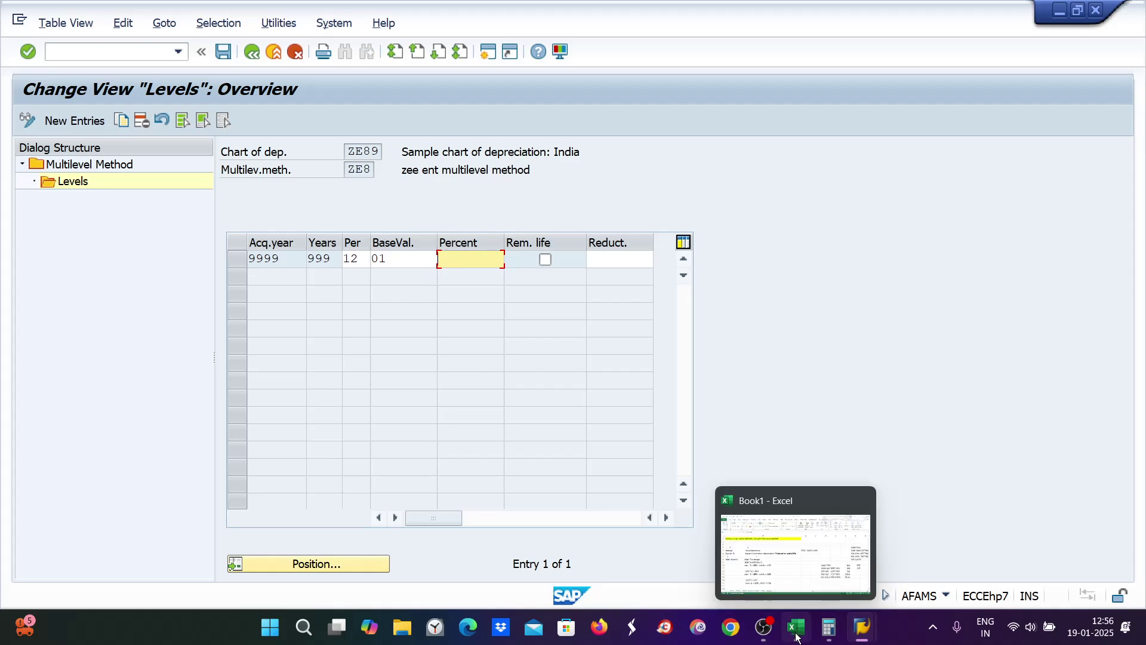
left_click(389, 273)
key("ctrl+s")
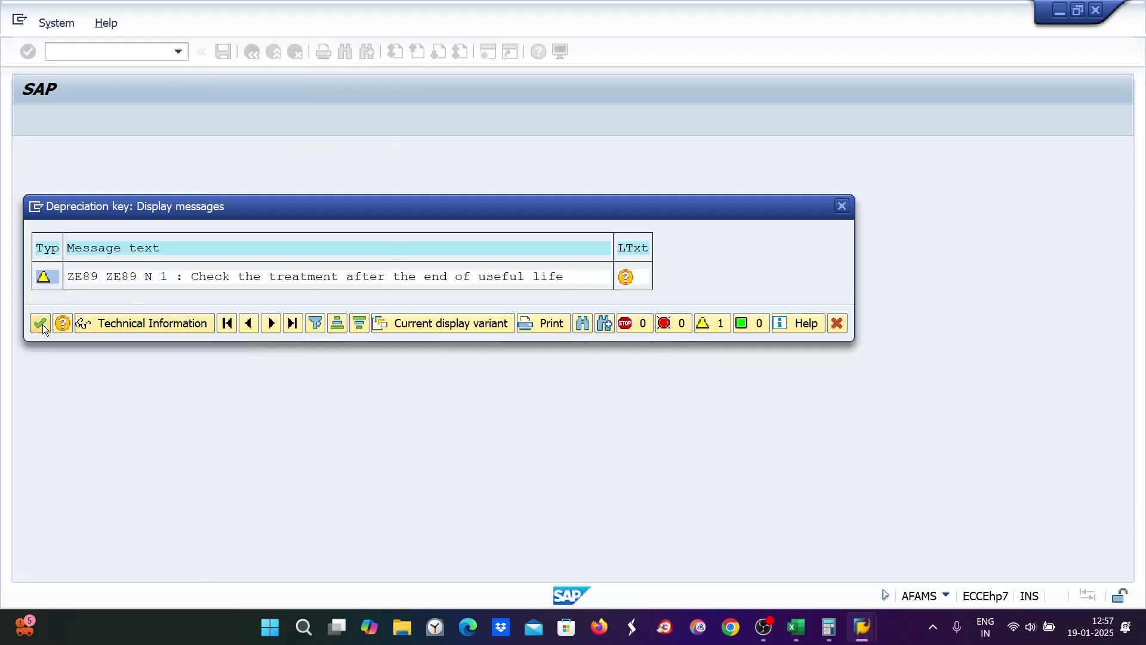
left_click(40, 323)
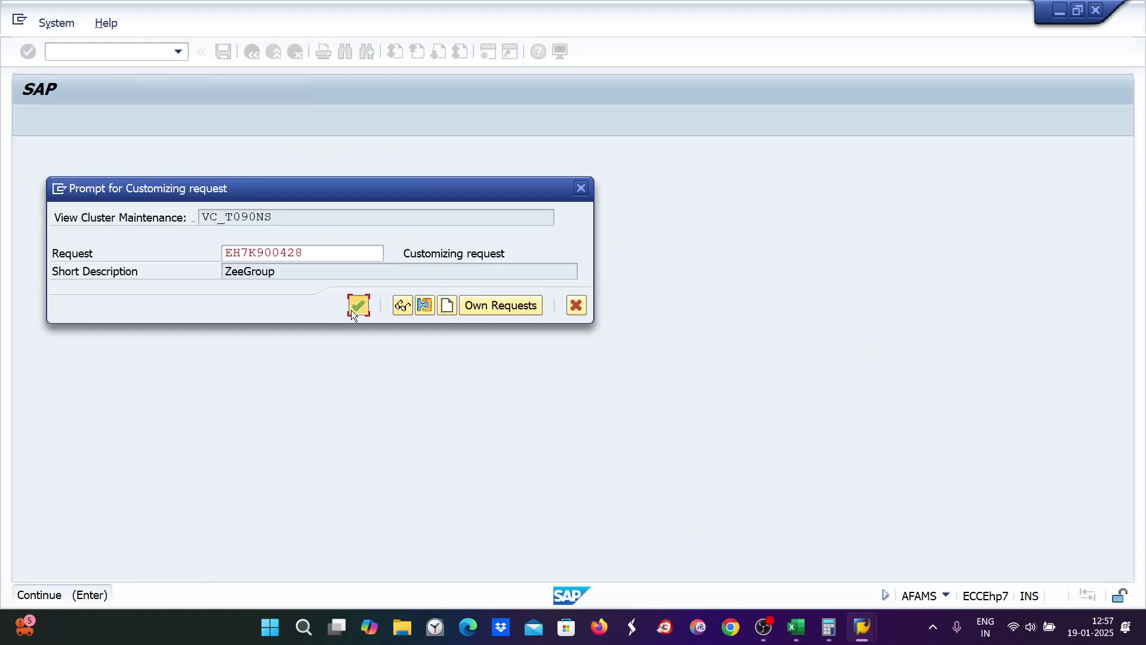
left_click(358, 306)
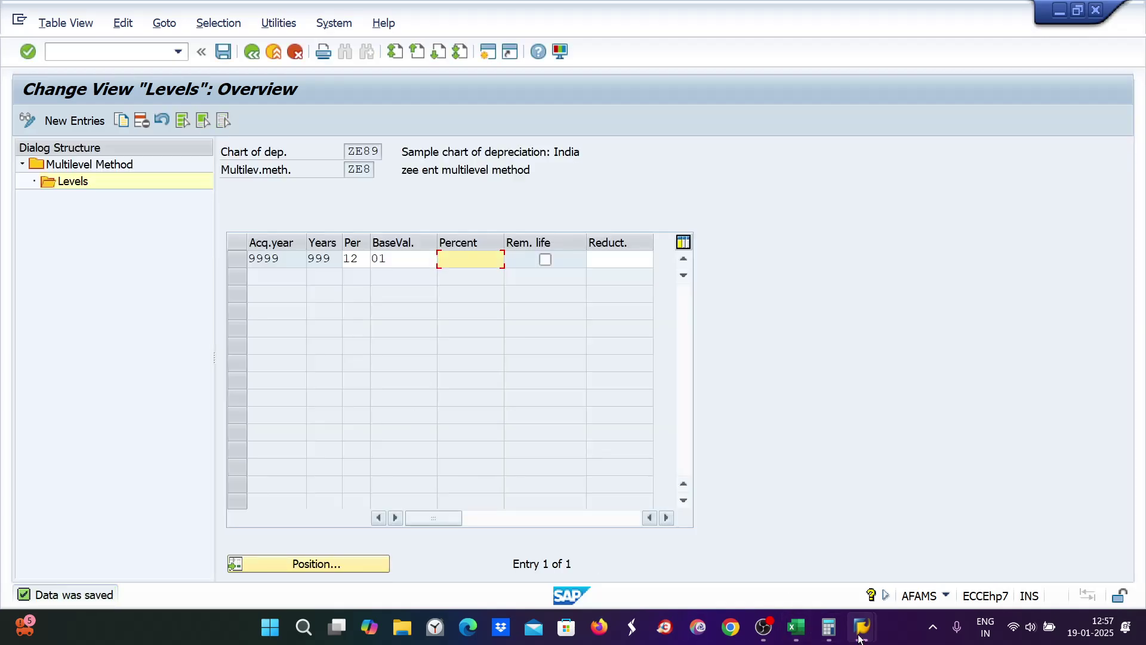
Step: Open the Change Asset transaction with /nAS02
left_click(76, 50)
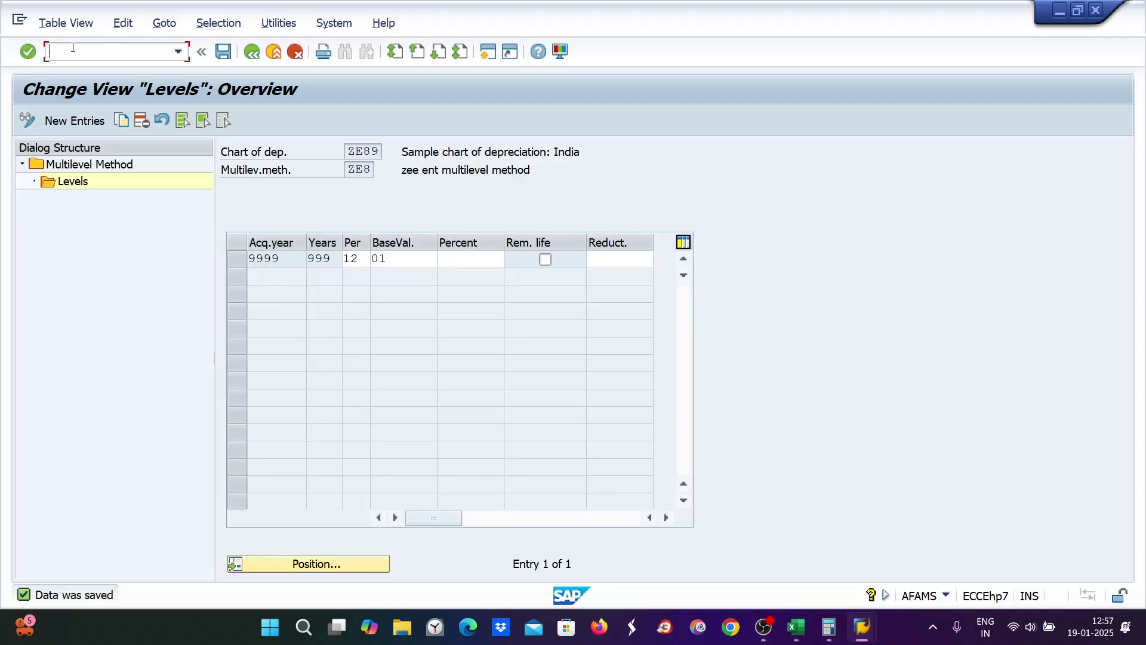
type("/nas02")
key("Return")
Step: Temporarily set asset 1000's depreciation key to 0000 and save
left_click(135, 121)
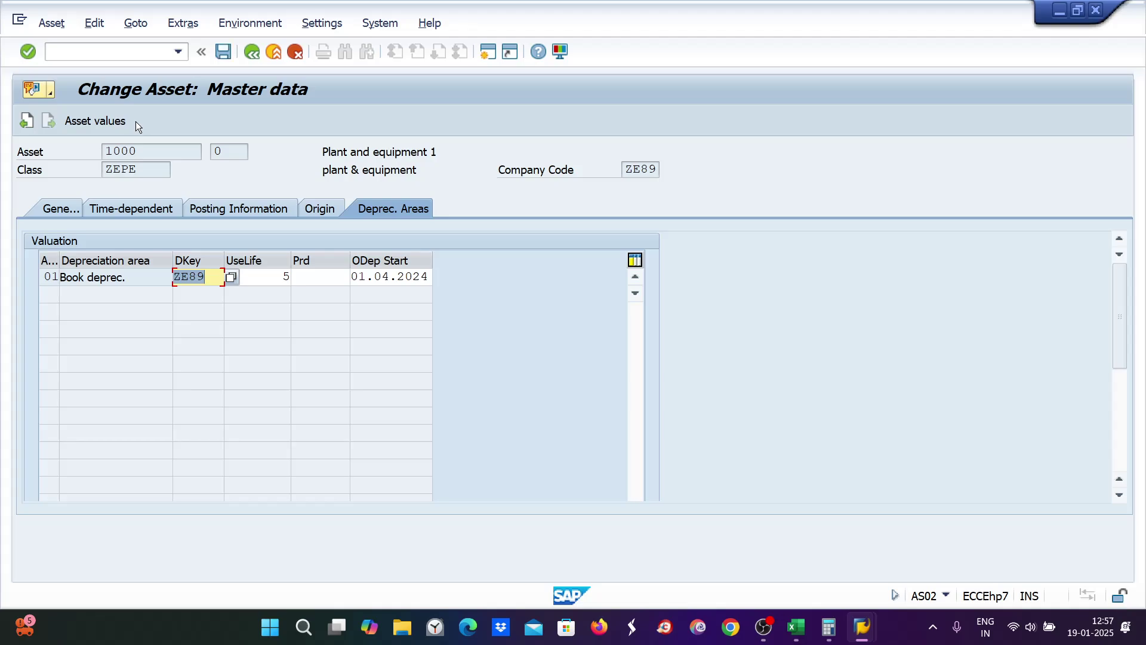
type("0000")
key("ctrl+s")
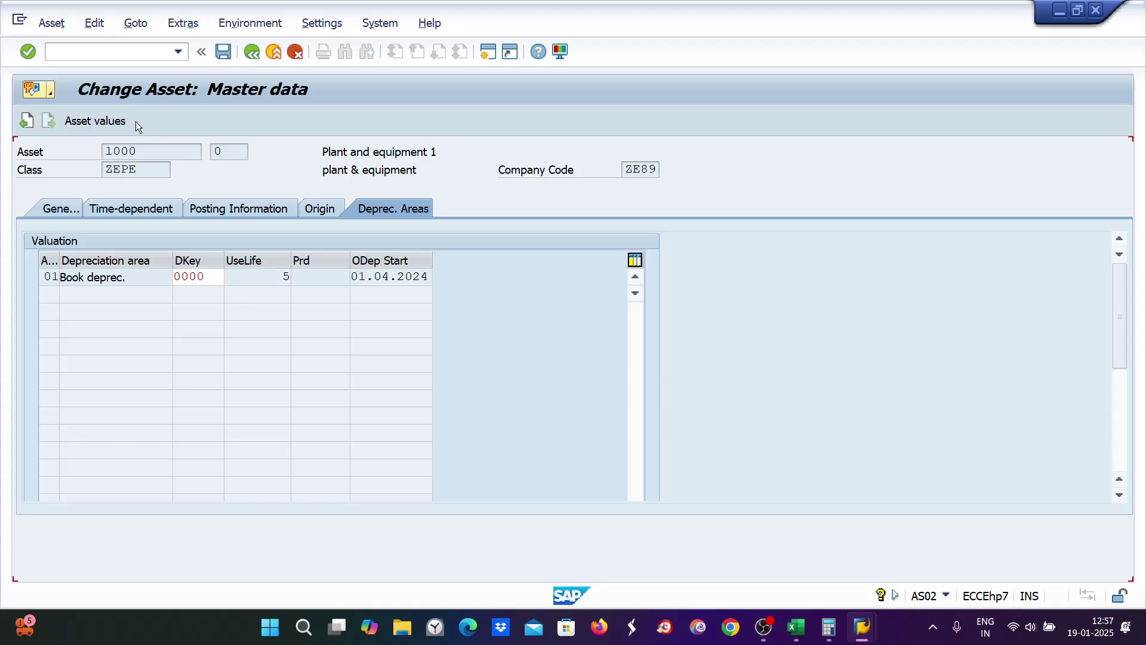
left_click(227, 124)
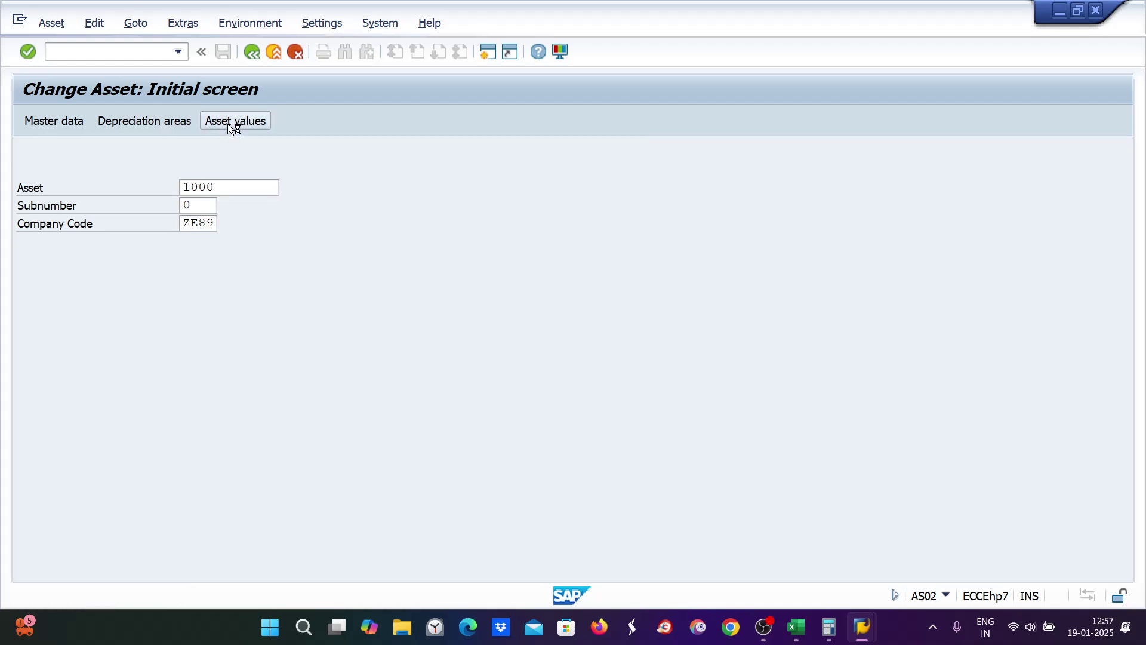
type("z")
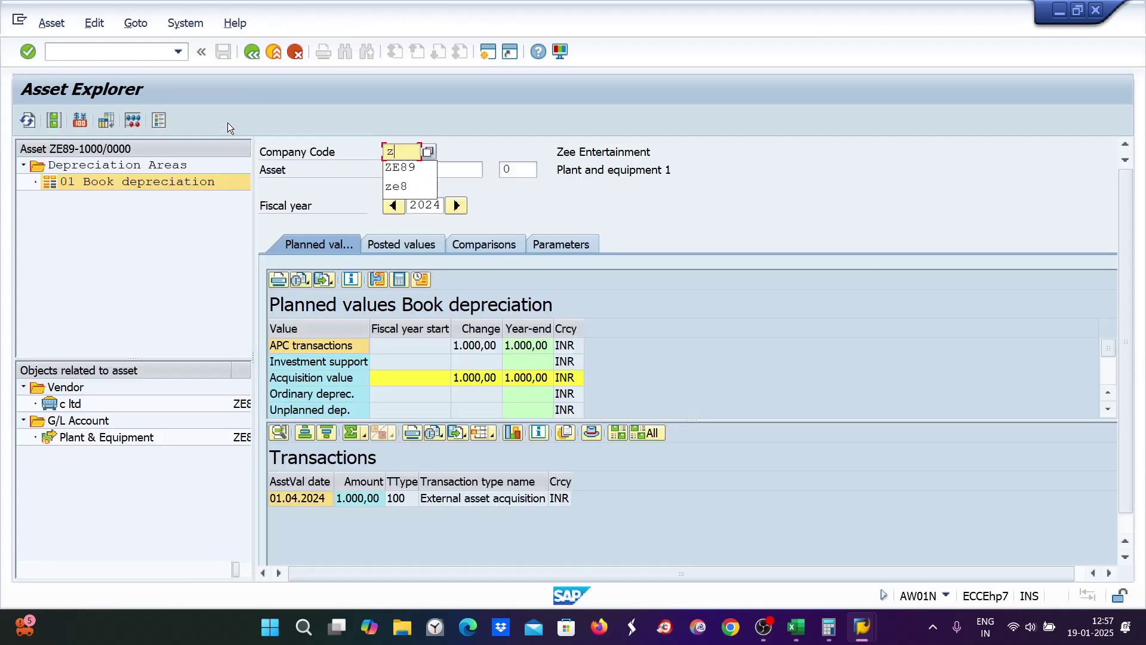
left_click(251, 52)
left_click(251, 52)
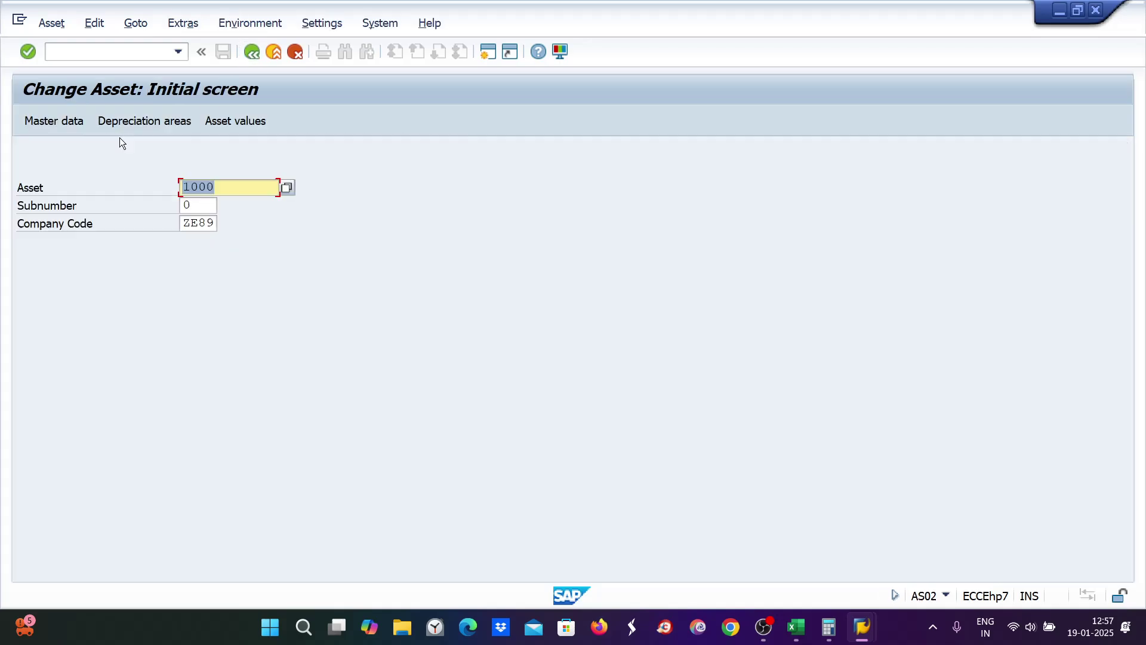
Step: Reassign key ZE89 to asset 1000, save, and show its yearly depreciation comparison
left_click(123, 120)
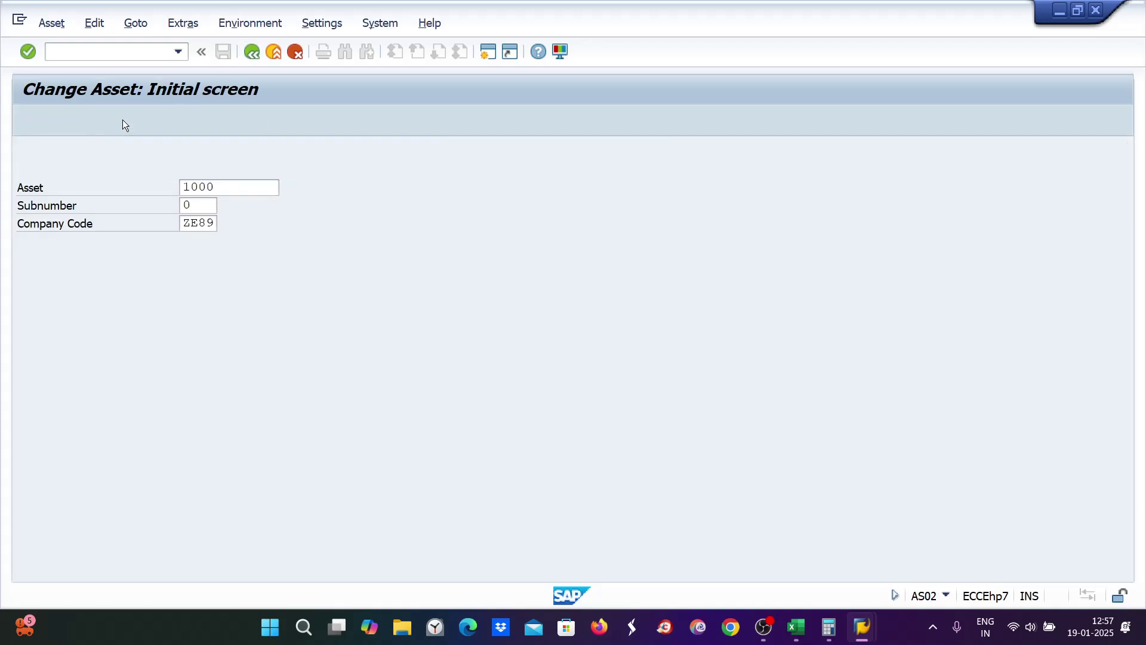
type("ze89")
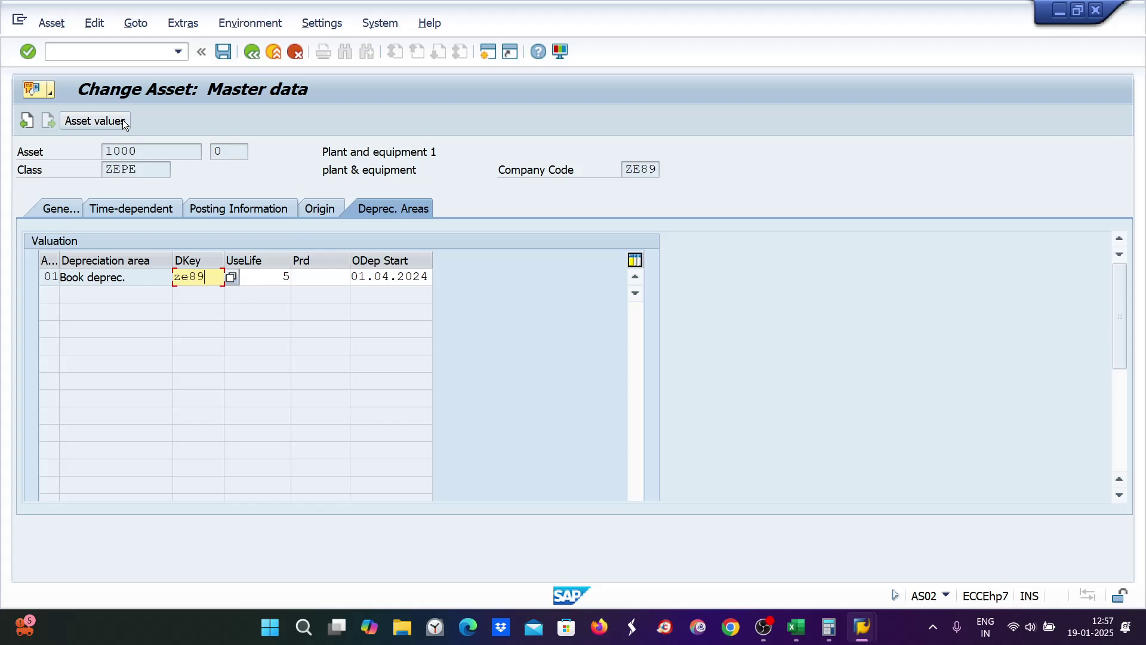
key("Return")
key("ctrl+s")
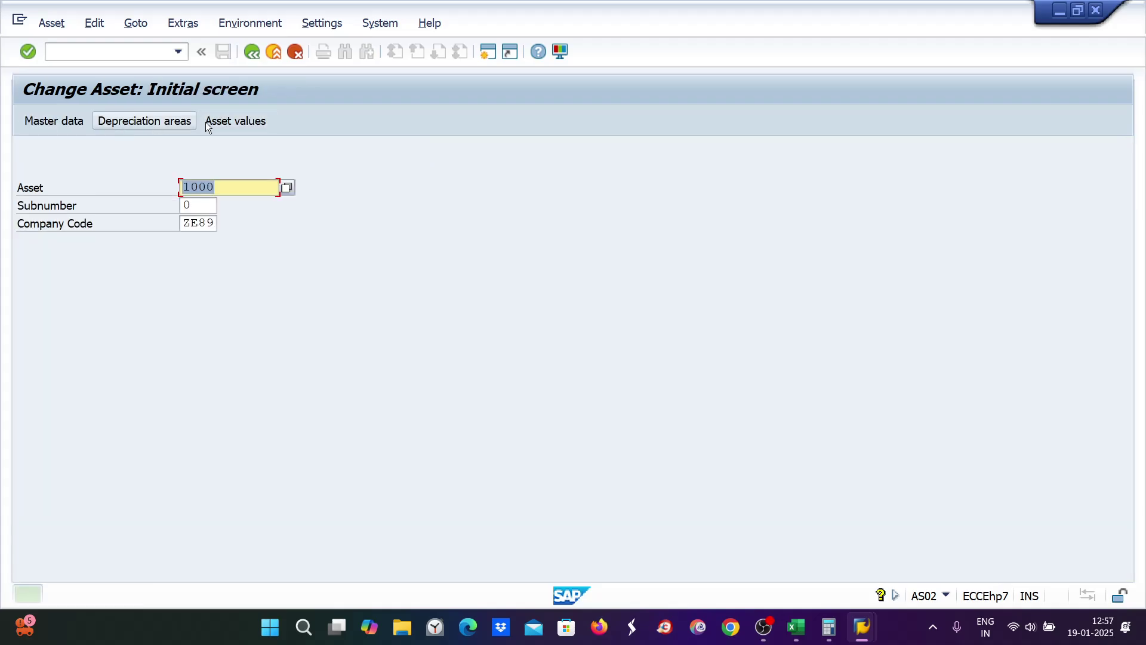
left_click(221, 124)
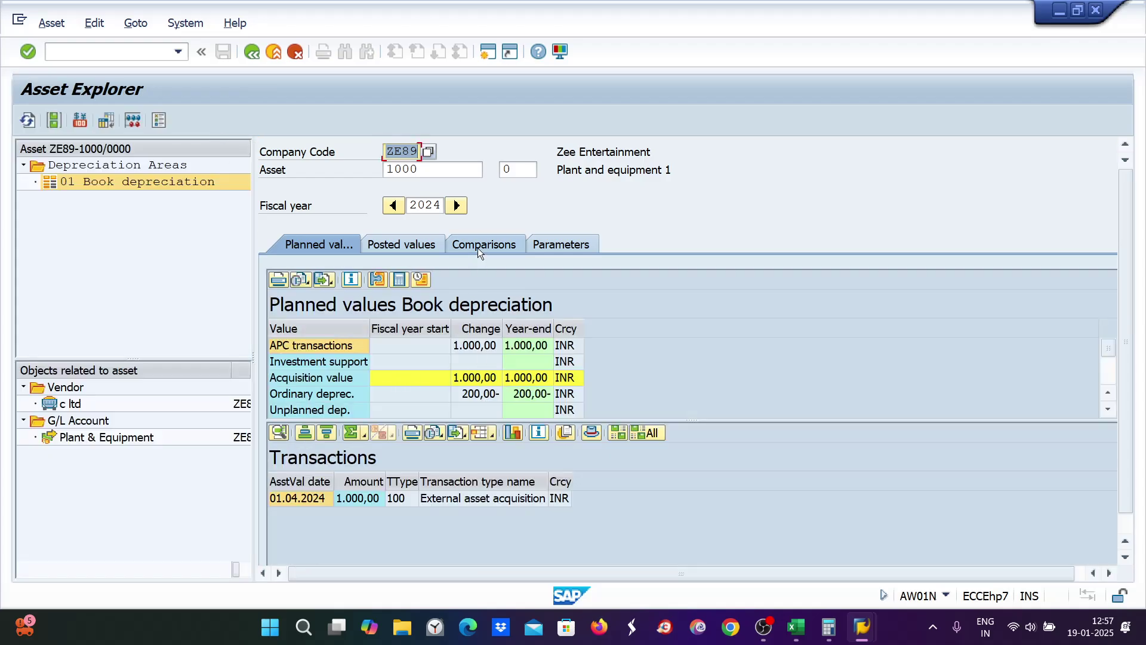
left_click(477, 248)
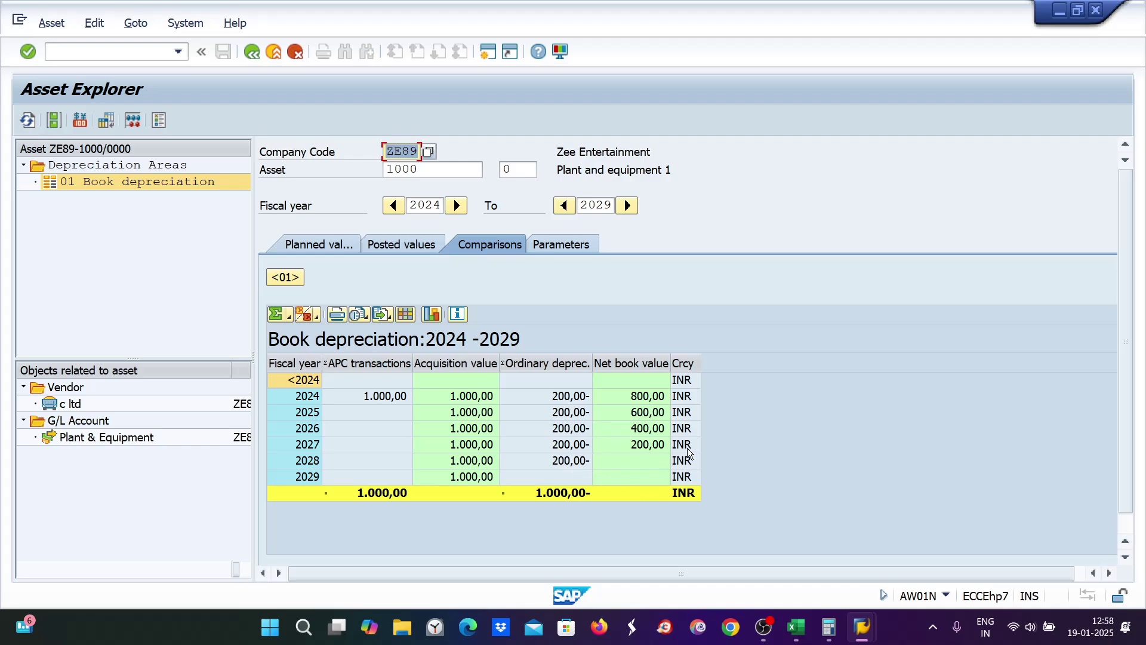
Step: Switch from SAP Asset Explorer to the Excel workbook Book1 of depreciation notes
left_click(793, 638)
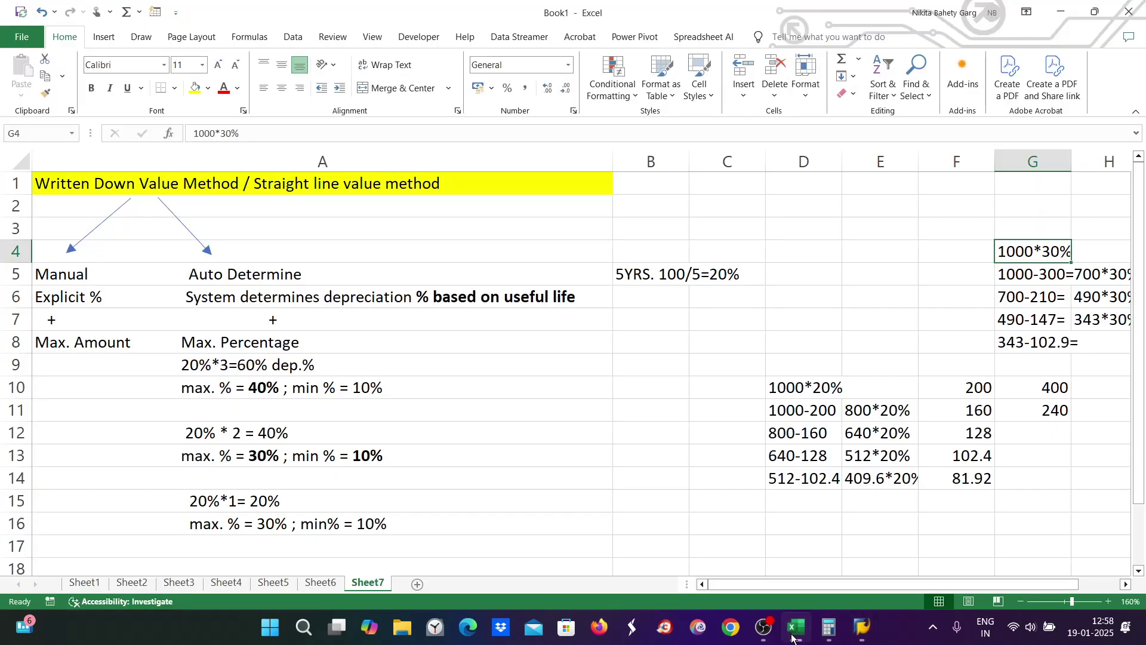
Step: Enter the asset cost of 1000 in cell B7
left_click(774, 411)
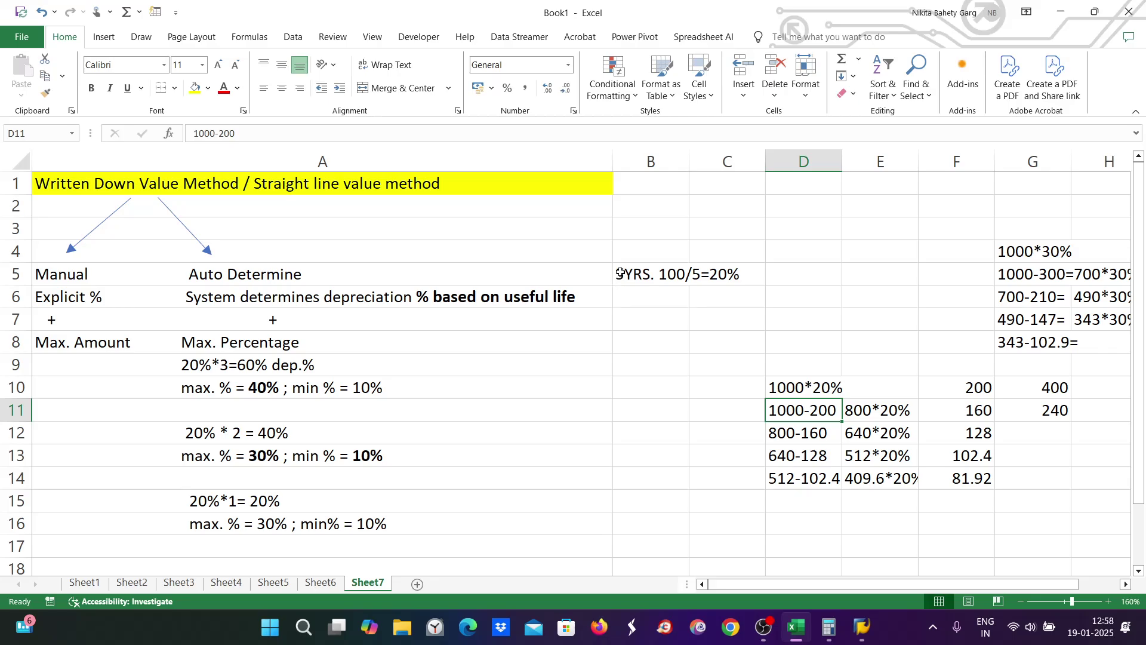
left_click(638, 317)
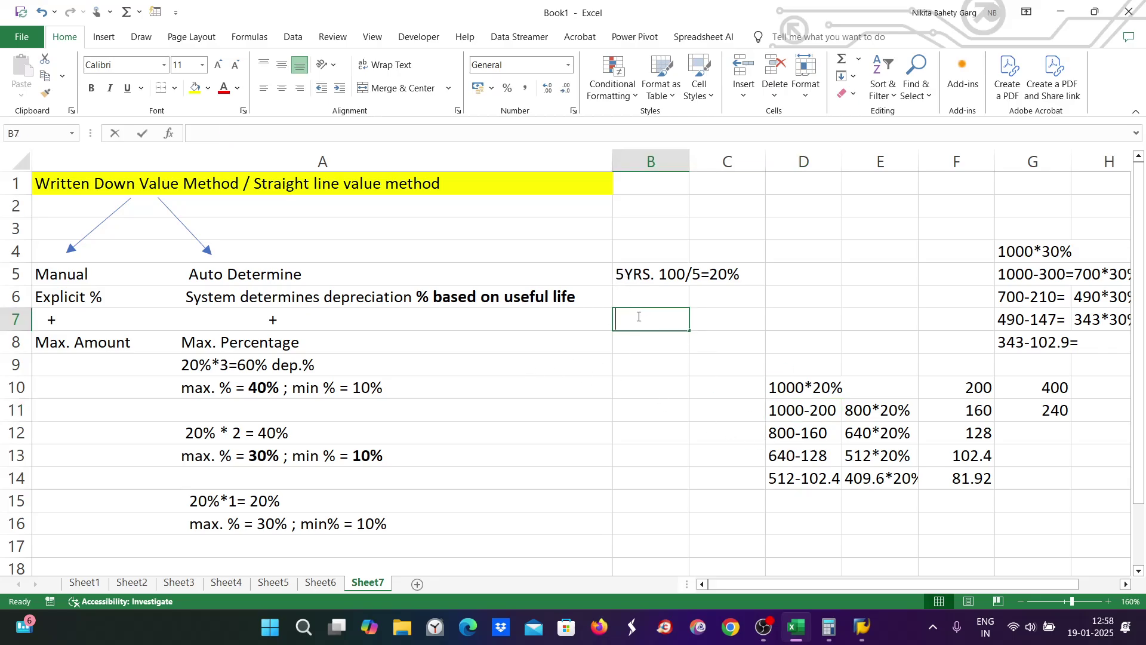
type("1000")
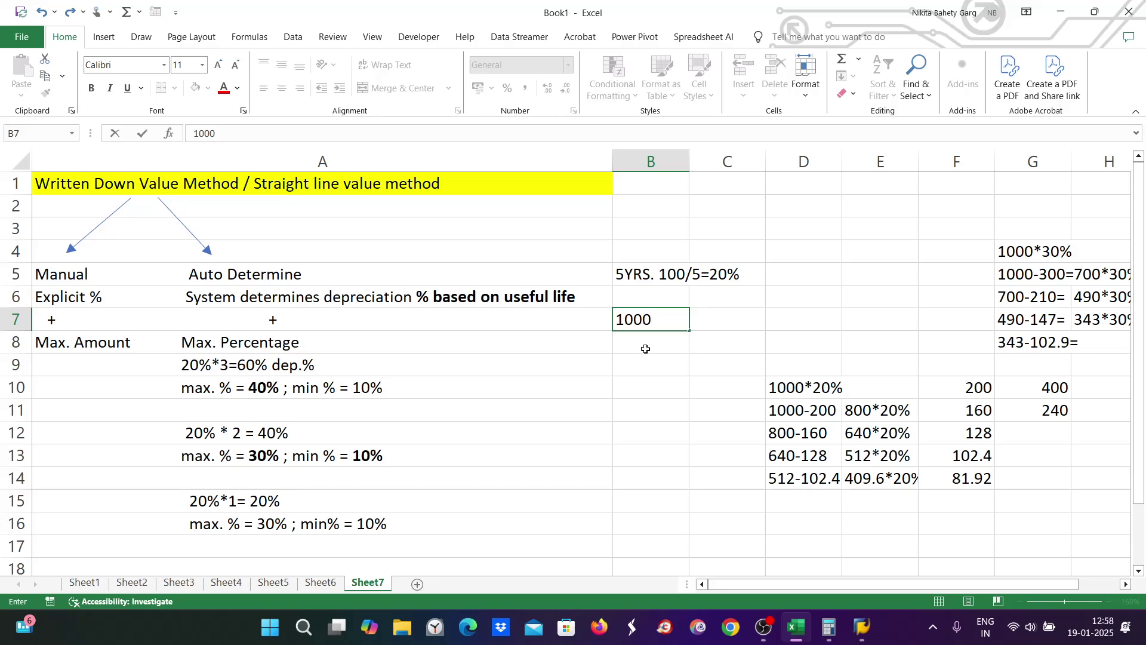
left_click(645, 349)
Step: Add the rate note '5YRS. 100/5=20%' in cell B8
type("5")
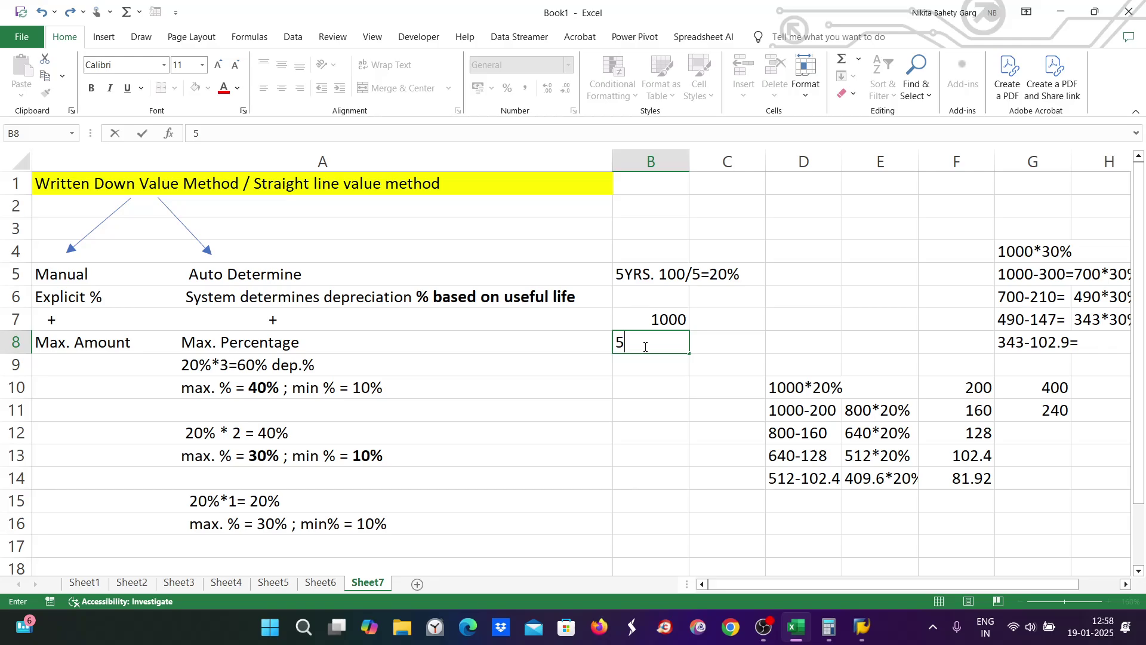
type("yrs")
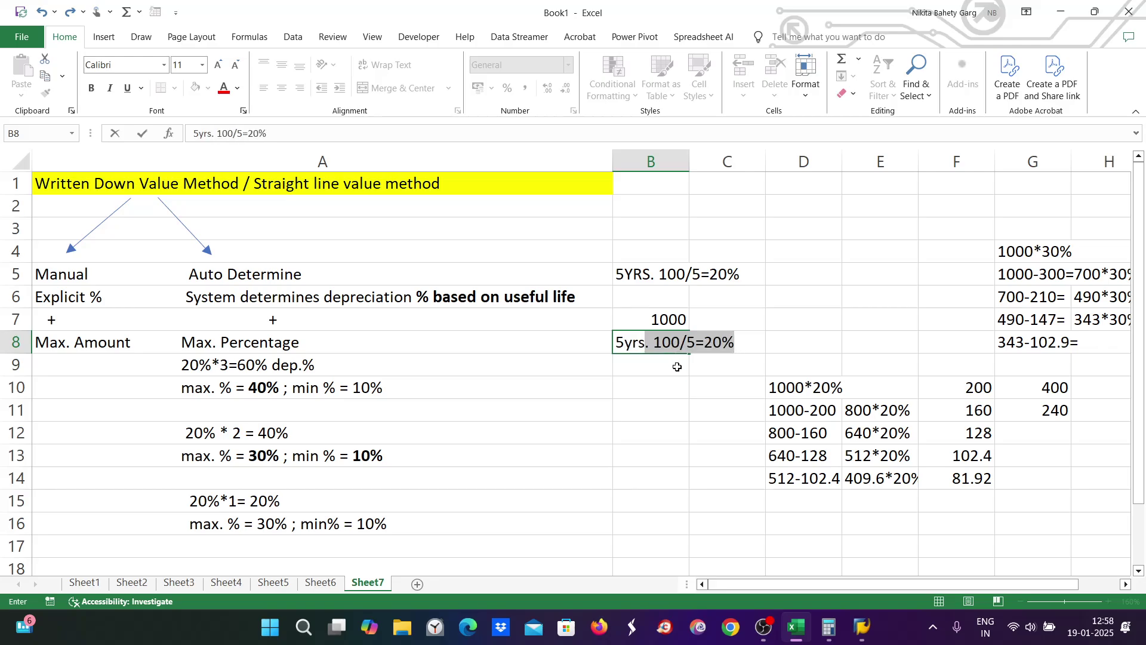
key("Return")
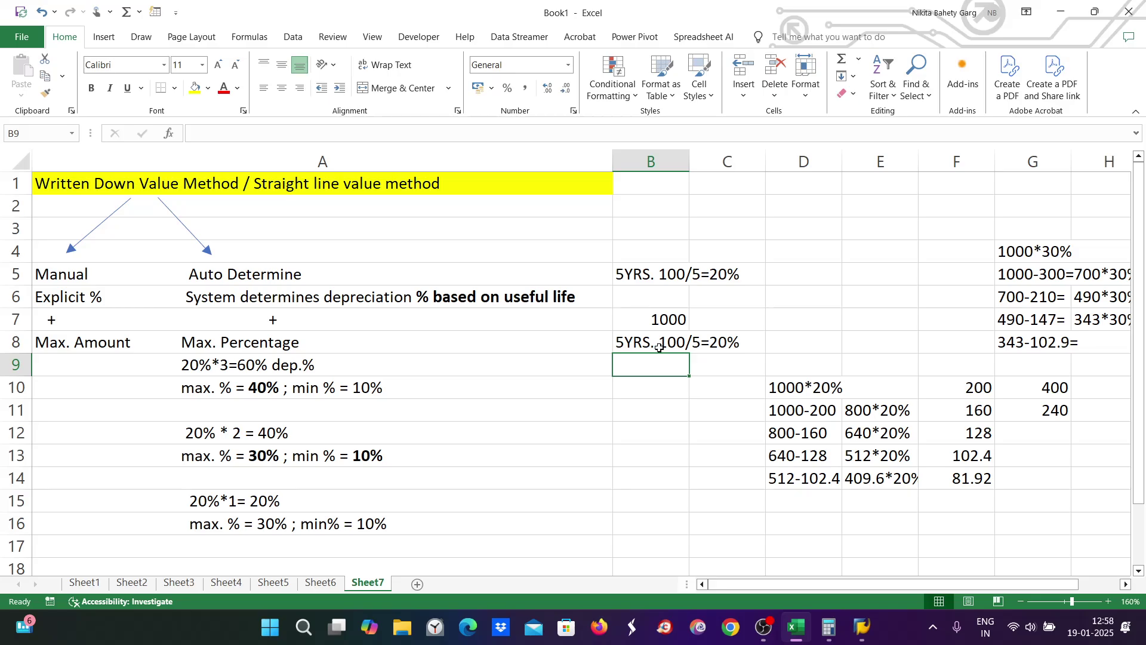
left_click(669, 342)
double_click(669, 342)
left_click_drag(668, 342, 629, 389)
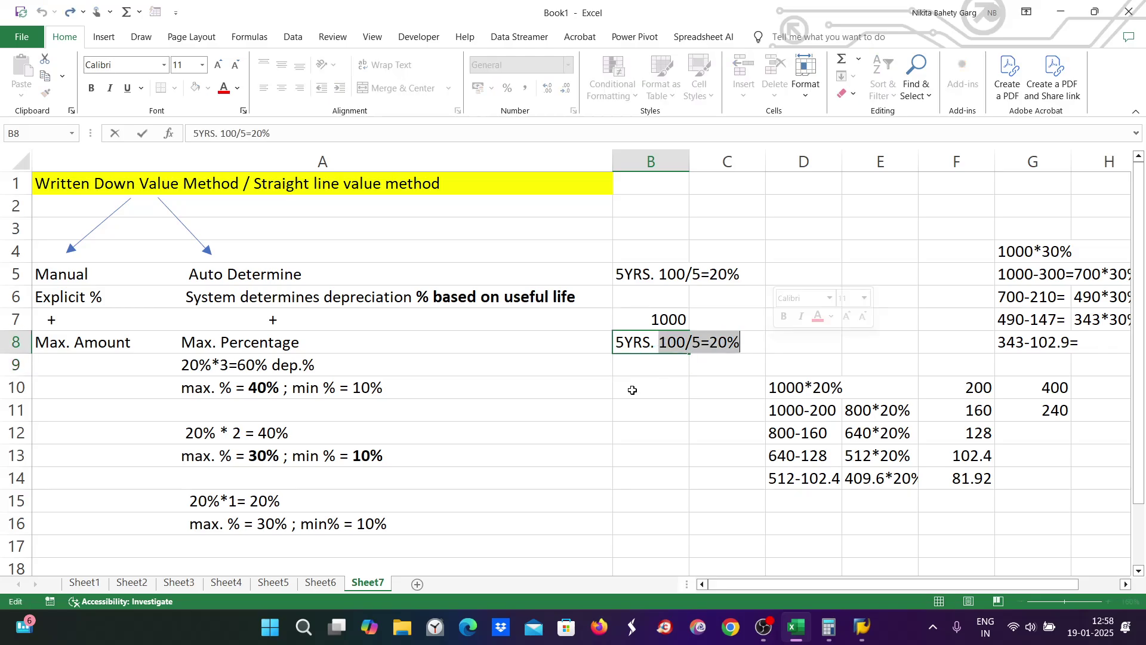
left_click(661, 362)
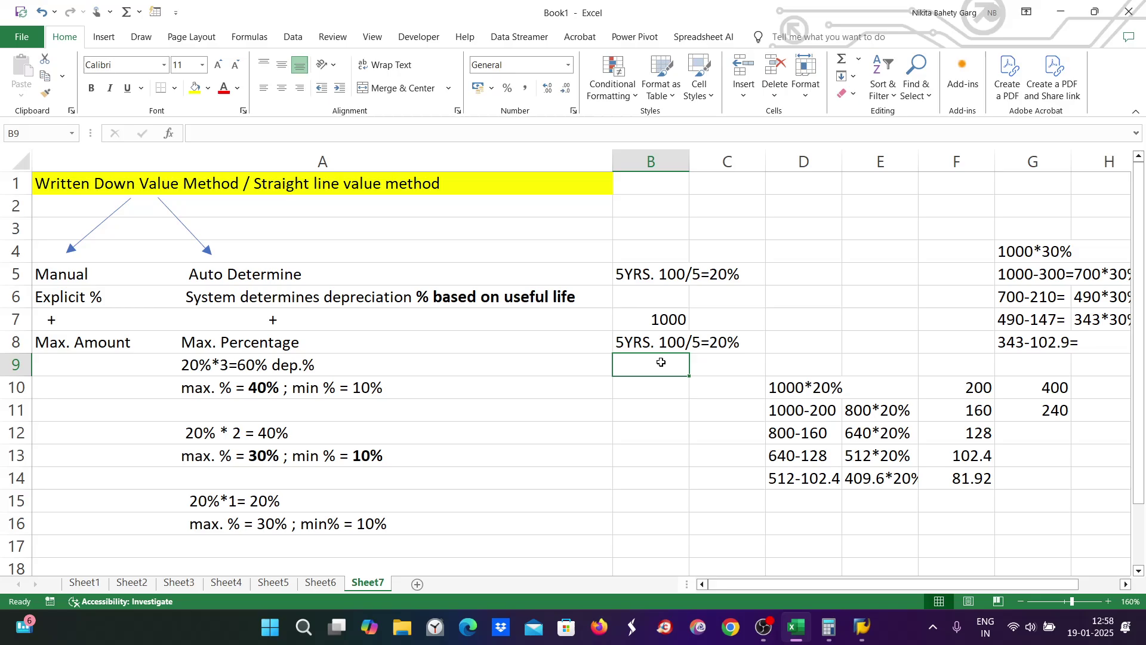
Step: Enter 200 yearly depreciation in B9 and fill it down through B13
type("200")
left_click(639, 435)
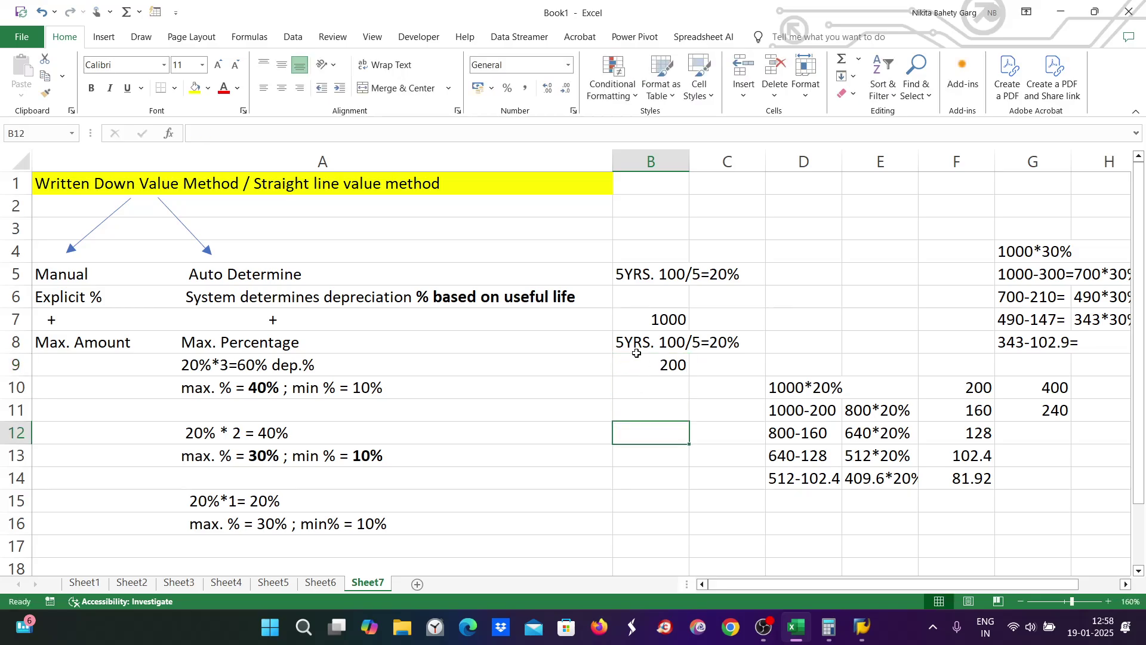
left_click(639, 358)
left_click_drag(688, 376, 687, 461)
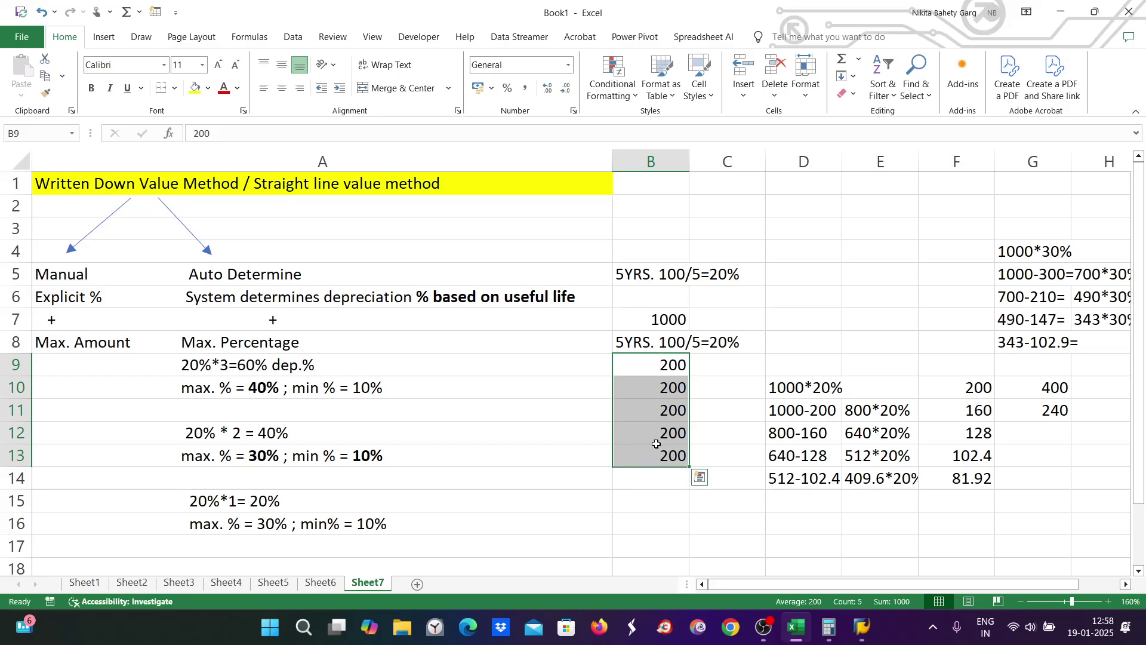
left_click(655, 321)
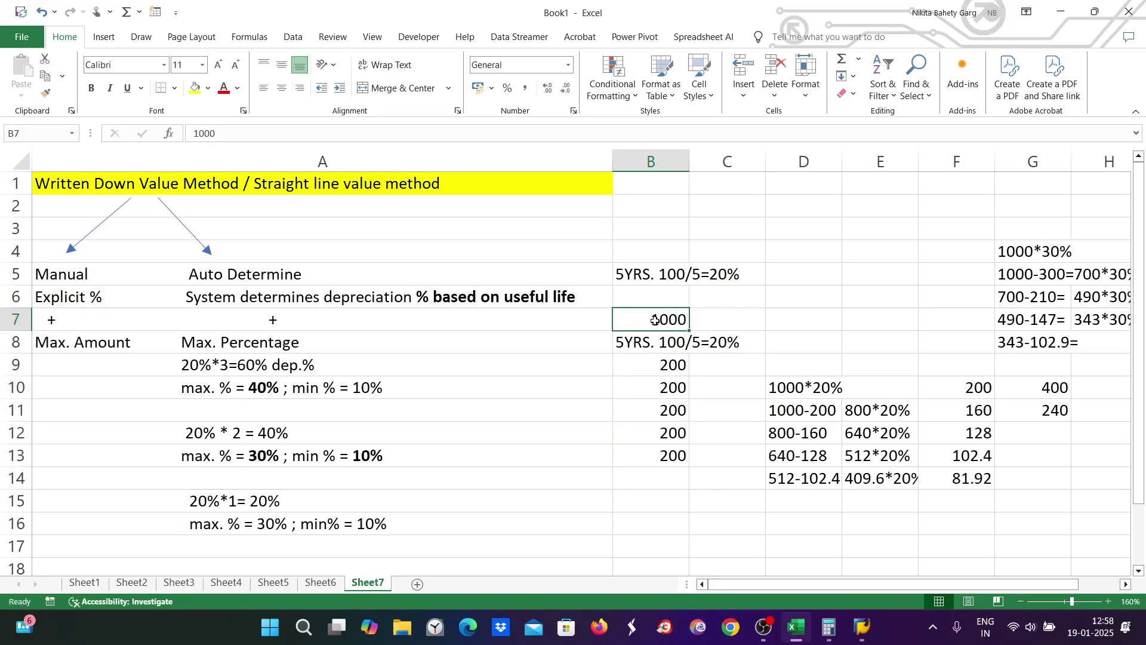